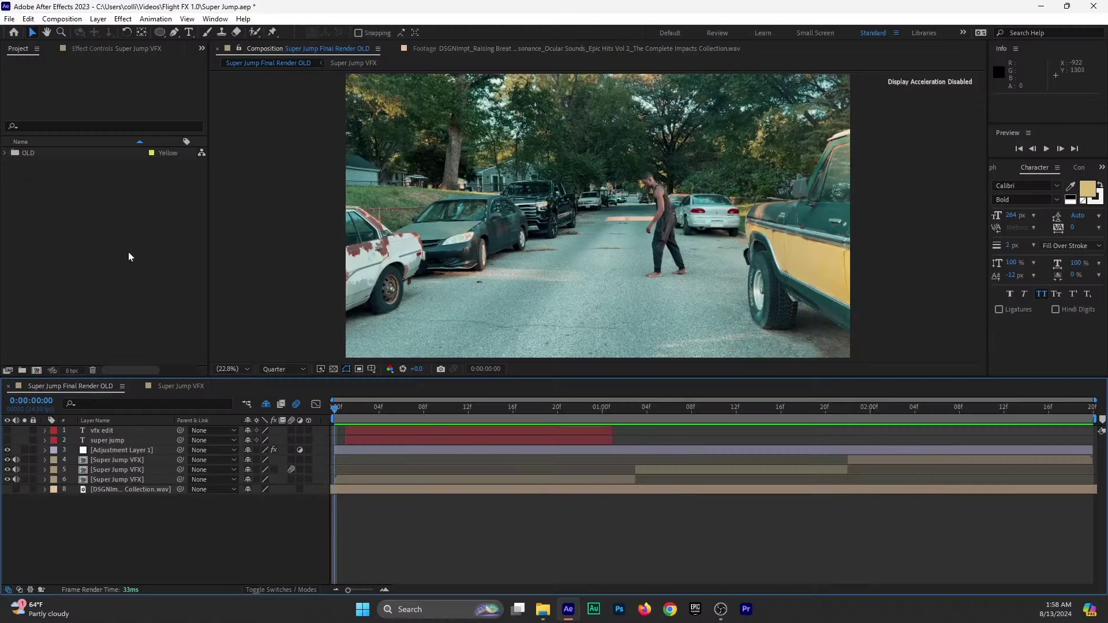
# Close the Super Jump VFX timeline and import Footage.mp4 and Super Jump SFX.mp3.
pyautogui.click(138, 386)
pyautogui.doubleClick(39, 189)
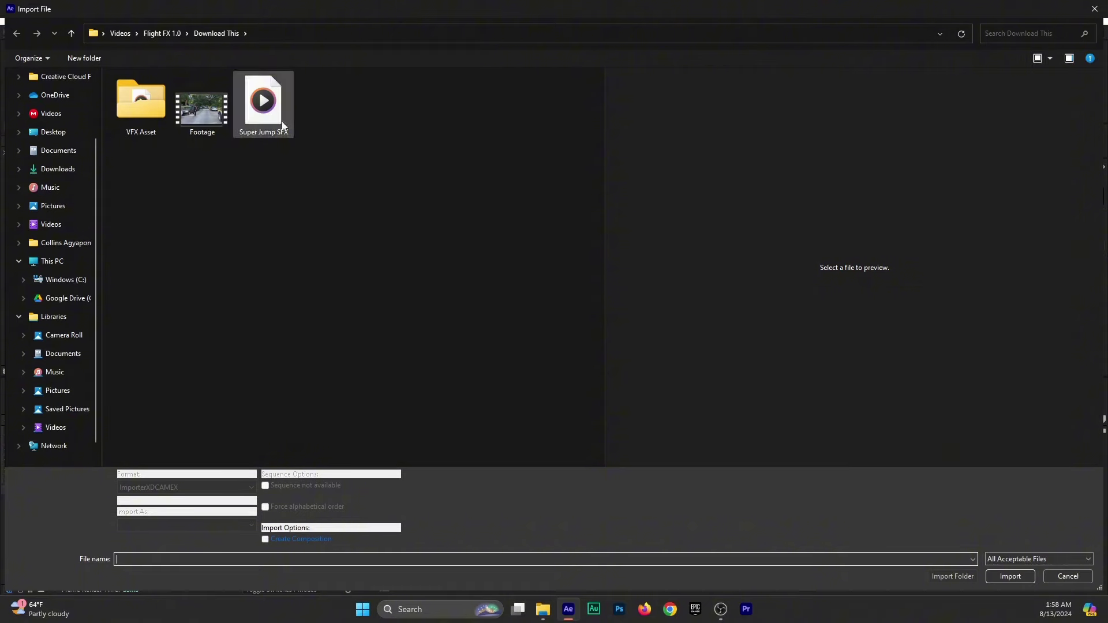
pyautogui.moveTo(133, 174); pyautogui.dragTo(411, 129)
pyautogui.click(1010, 576)
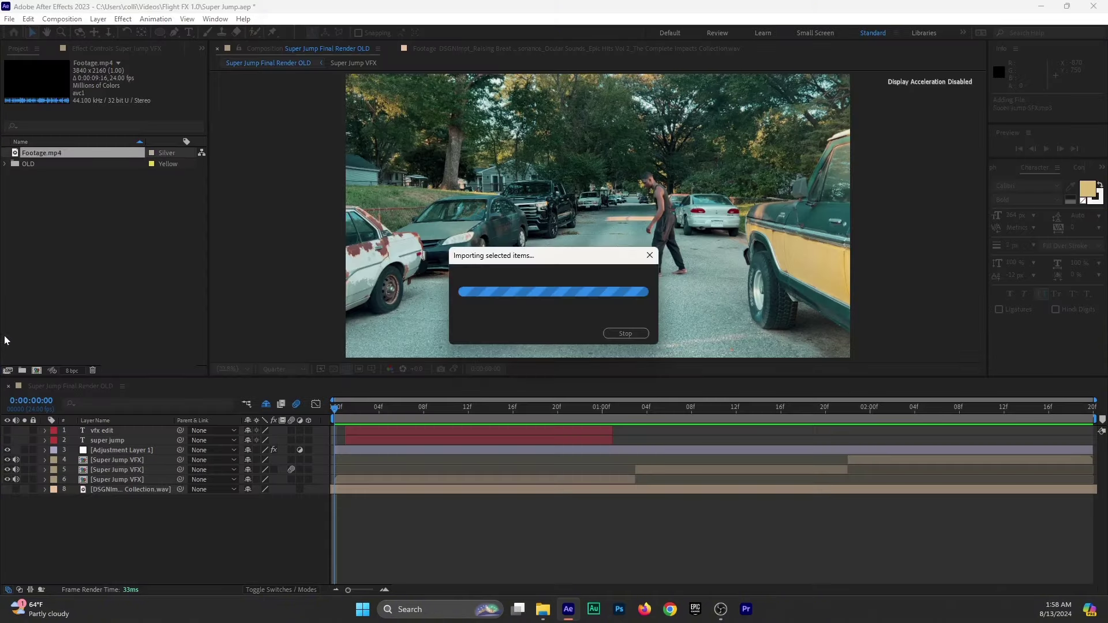
pyautogui.click(42, 153)
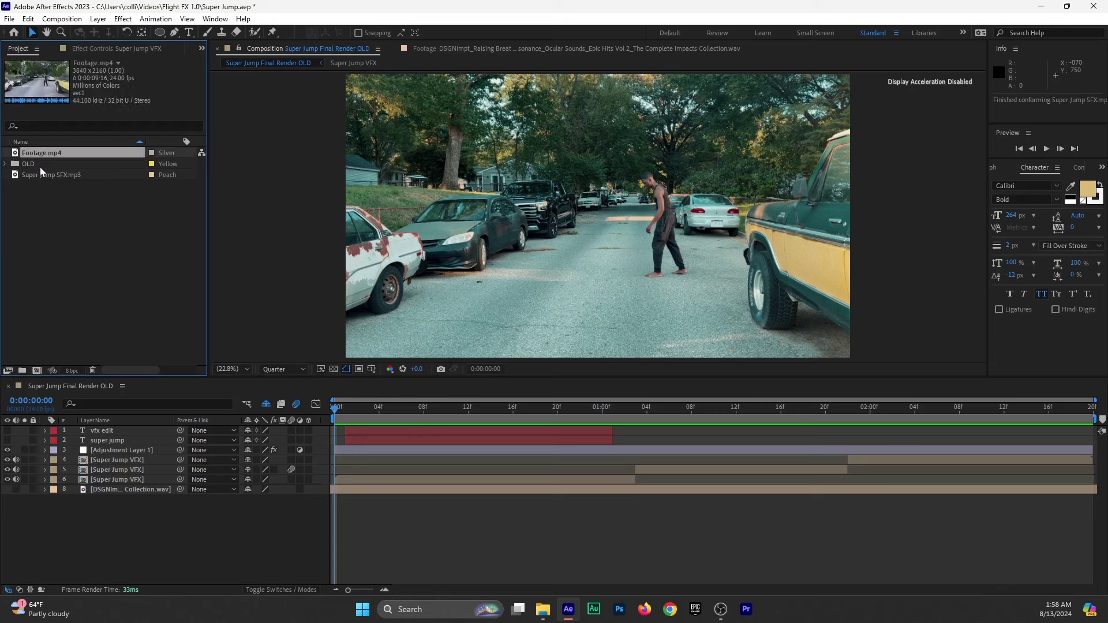
pyautogui.click(42, 174)
pyautogui.click(41, 152)
pyautogui.click(39, 175)
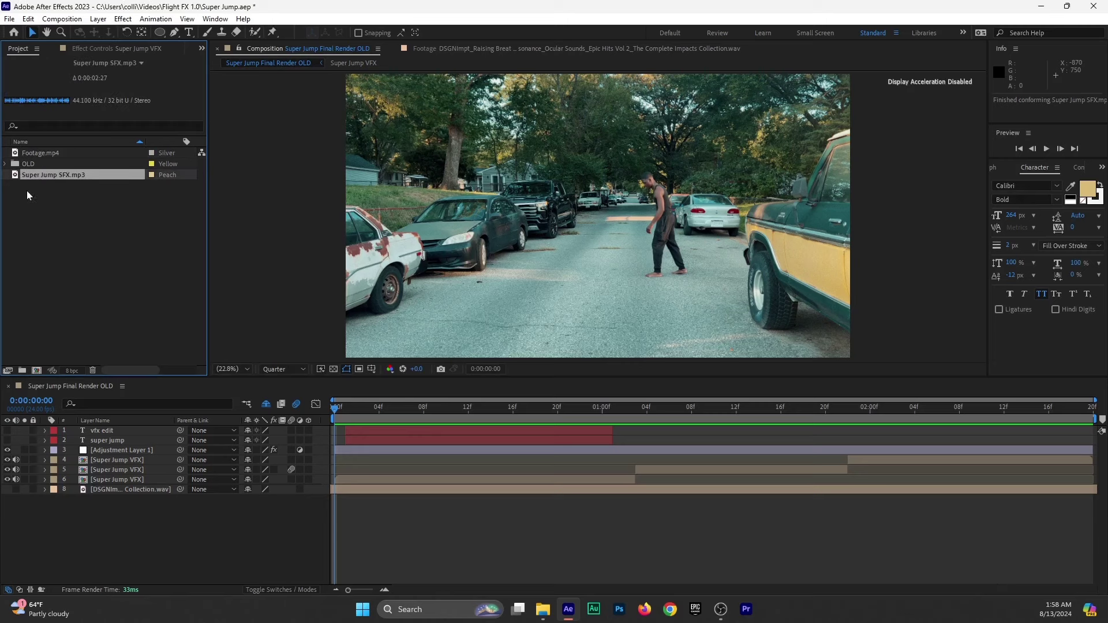
# Import the whole VFX Asset folder into the project.
pyautogui.doubleClick(53, 221)
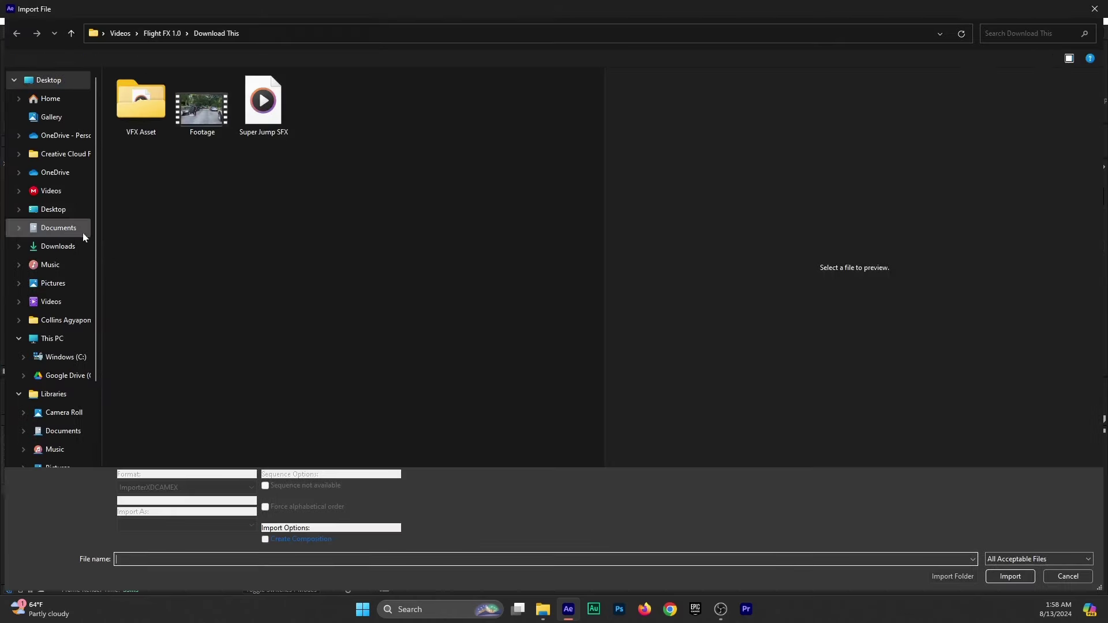
pyautogui.click(145, 117)
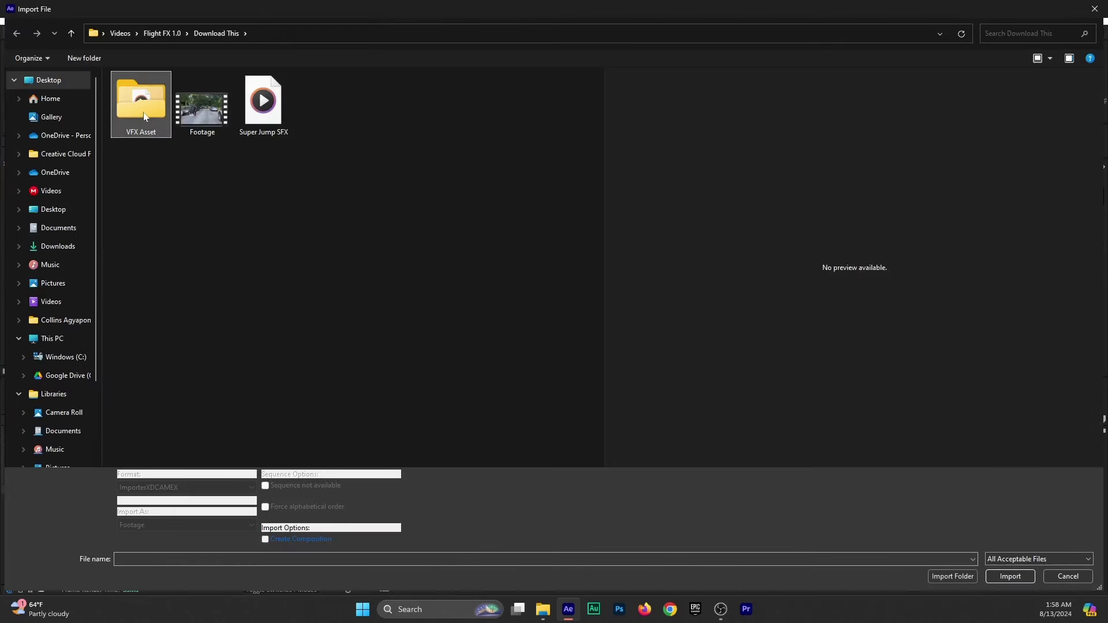
pyautogui.click(954, 576)
pyautogui.click(49, 264)
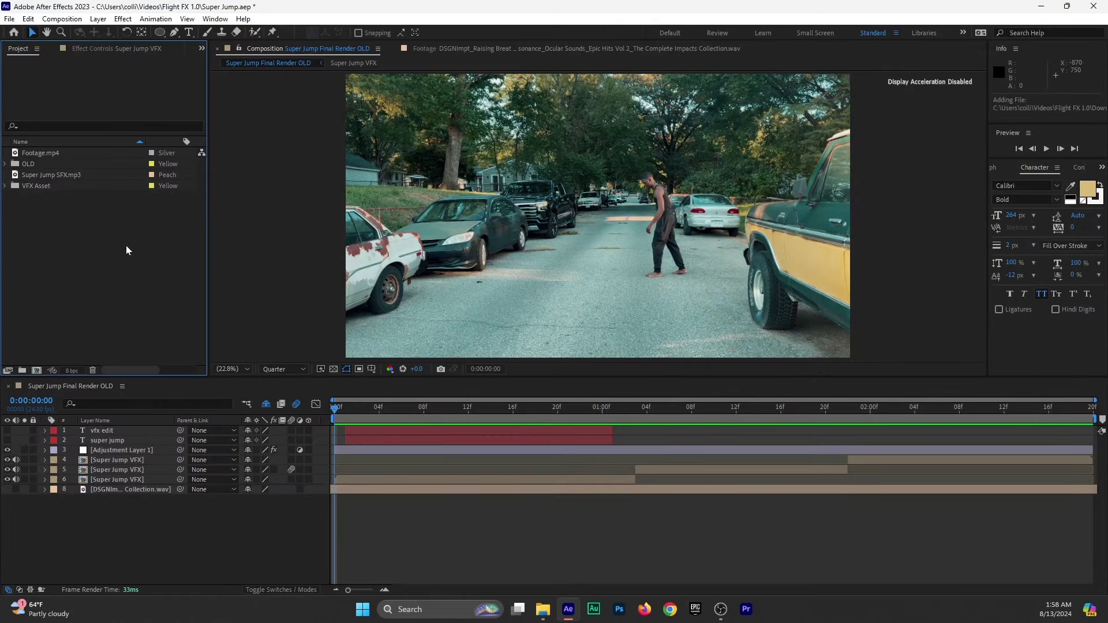
# Put Footage.mp4 into a new folder named Footage.
pyautogui.click(32, 154)
pyautogui.moveTo(36, 155); pyautogui.dragTo(23, 372)
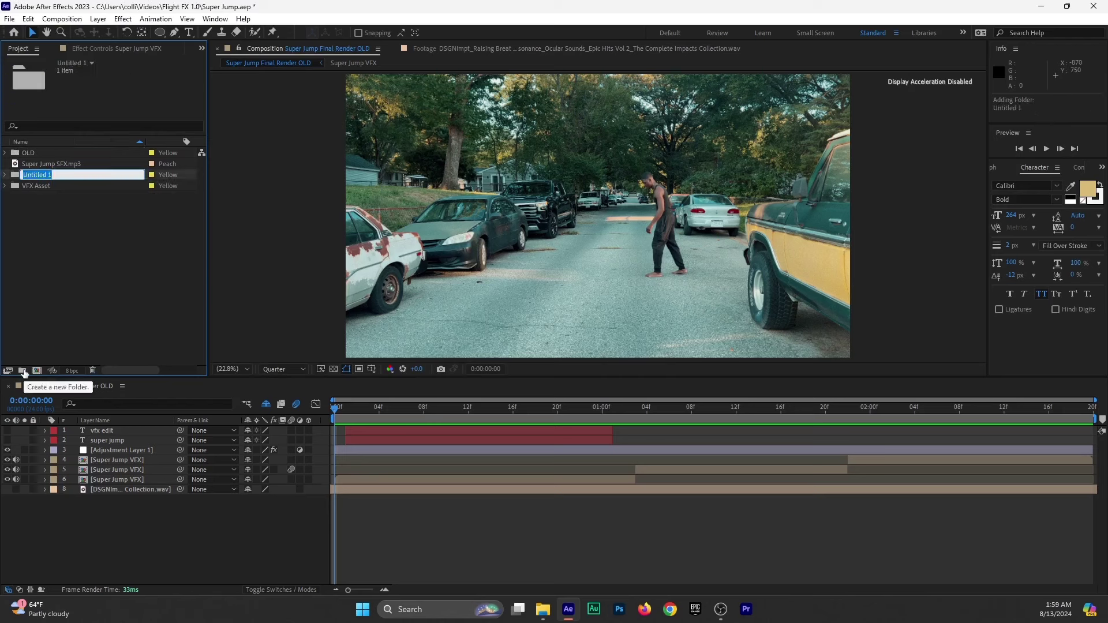
pyautogui.write('Footage')
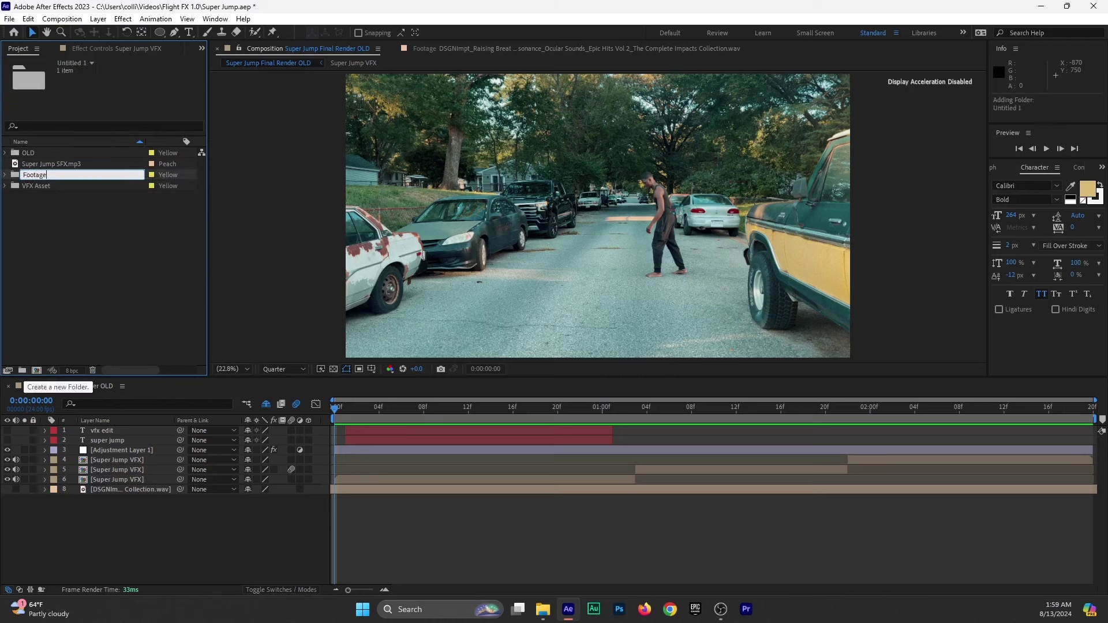
pyautogui.click(75, 268)
# Put Super Jump SFX.mp3 into a new folder named SFX.
pyautogui.click(48, 174)
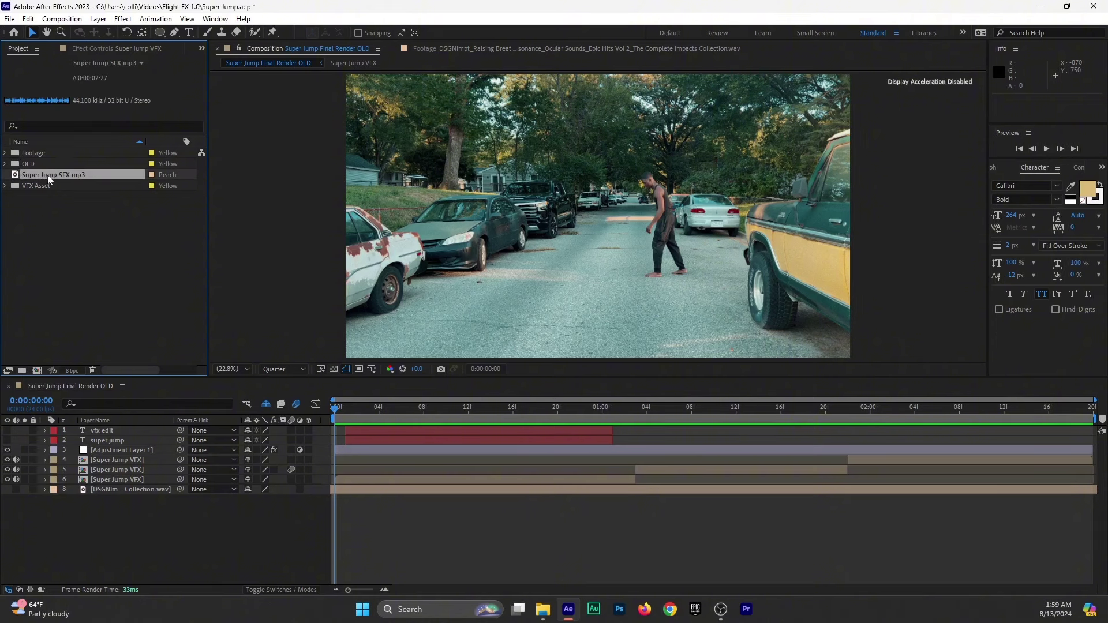
pyautogui.moveTo(48, 175); pyautogui.dragTo(26, 375)
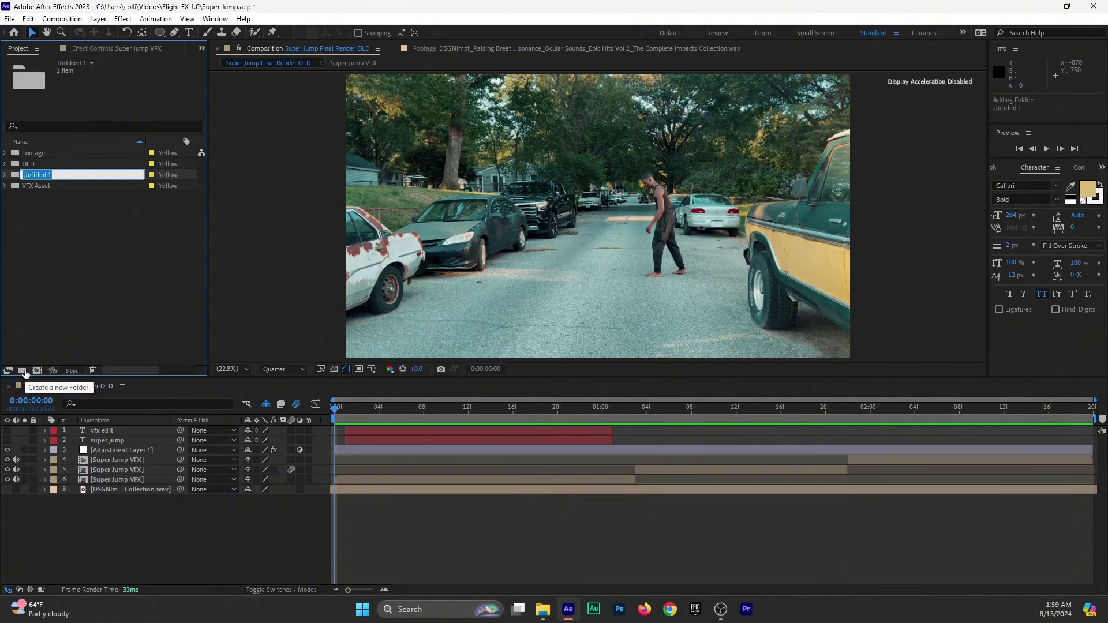
pyautogui.write('SFX')
pyautogui.click(46, 231)
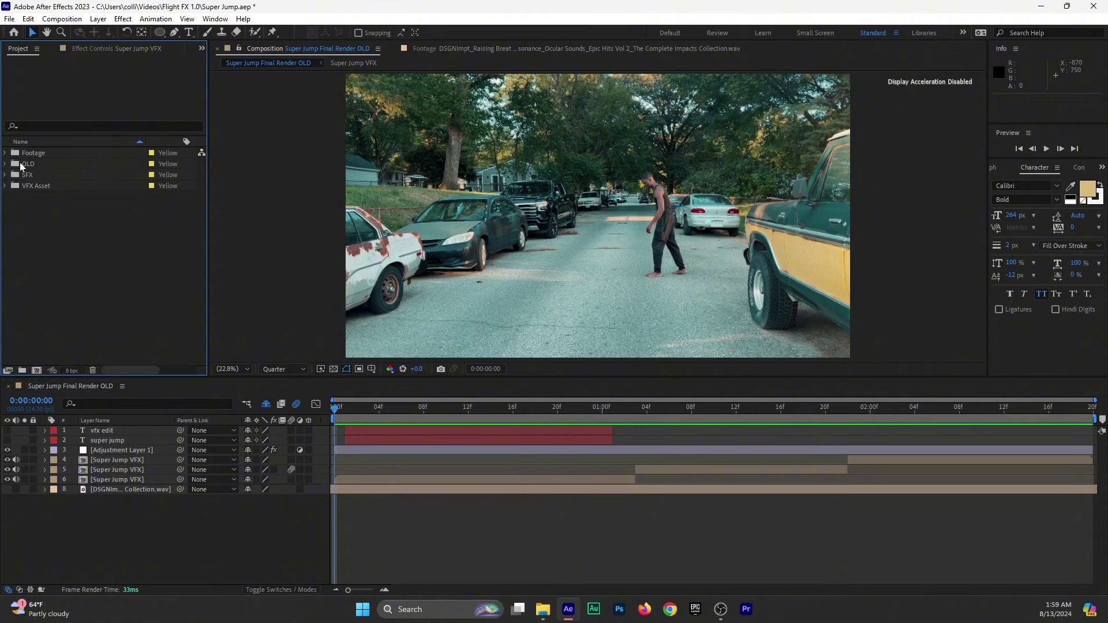
# Move the OLD folder into Footage and create a new composition from Footage.mp4.
pyautogui.moveTo(30, 163); pyautogui.dragTo(32, 158)
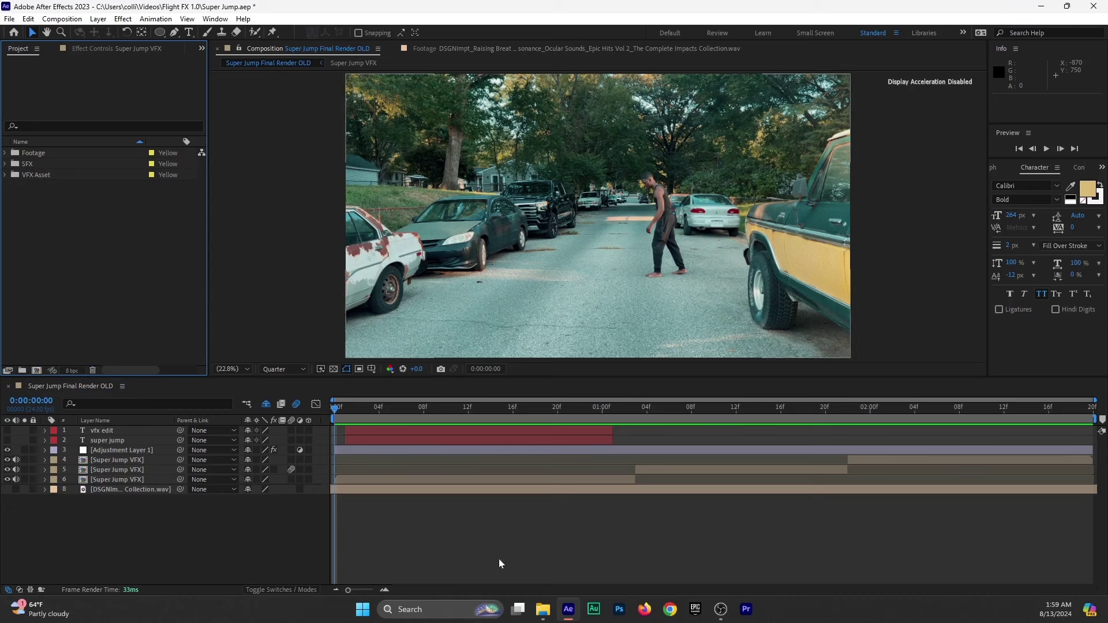
pyautogui.click(5, 153)
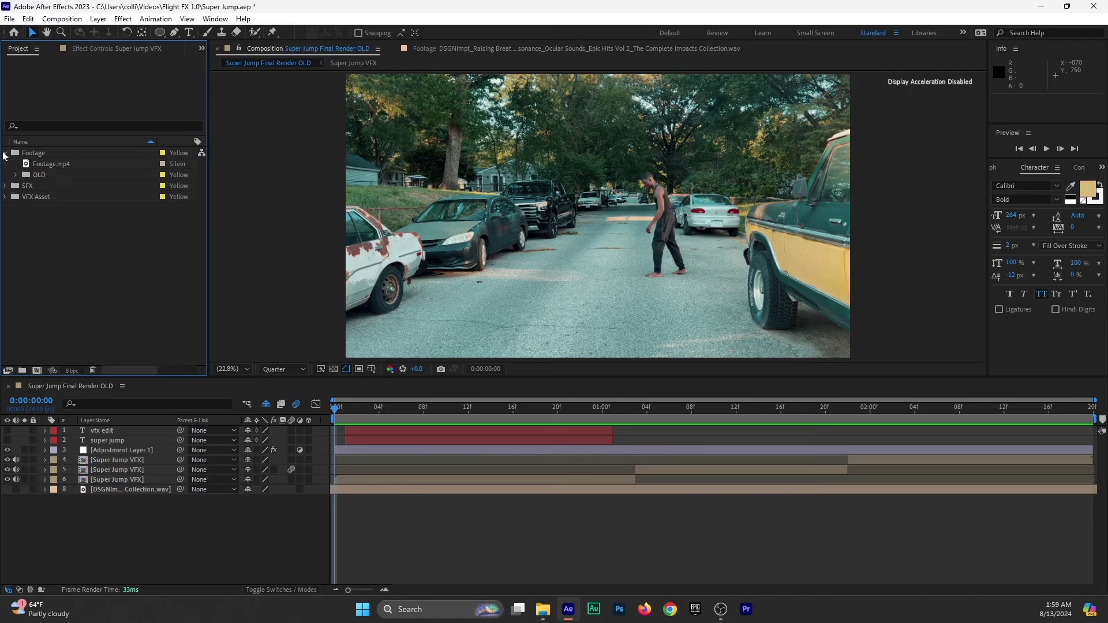
pyautogui.click(60, 162)
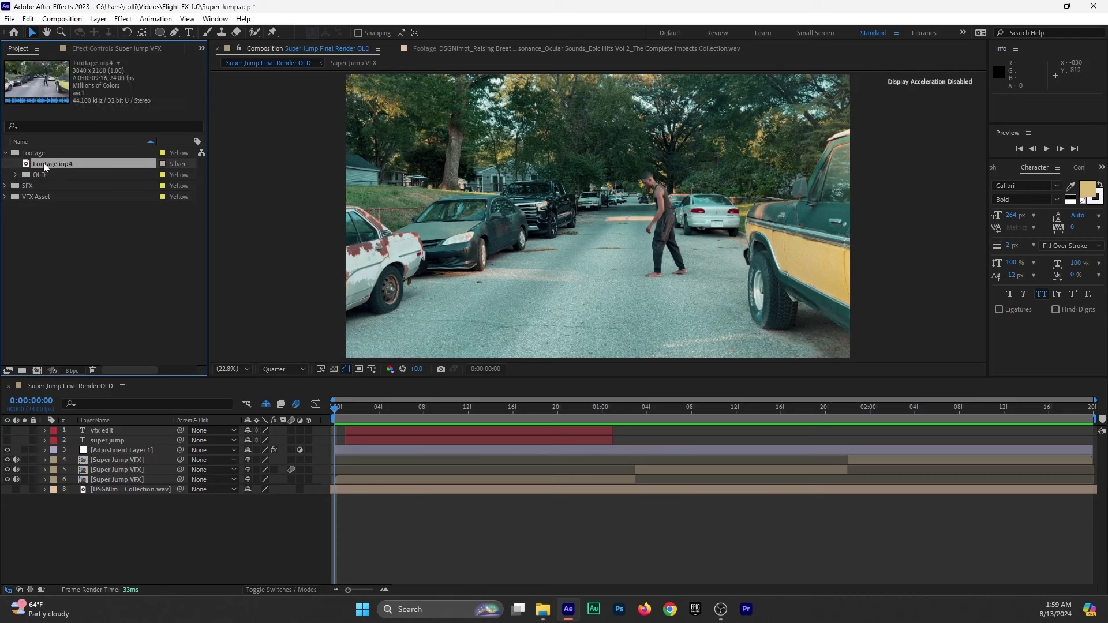
pyautogui.moveTo(44, 163); pyautogui.dragTo(36, 369)
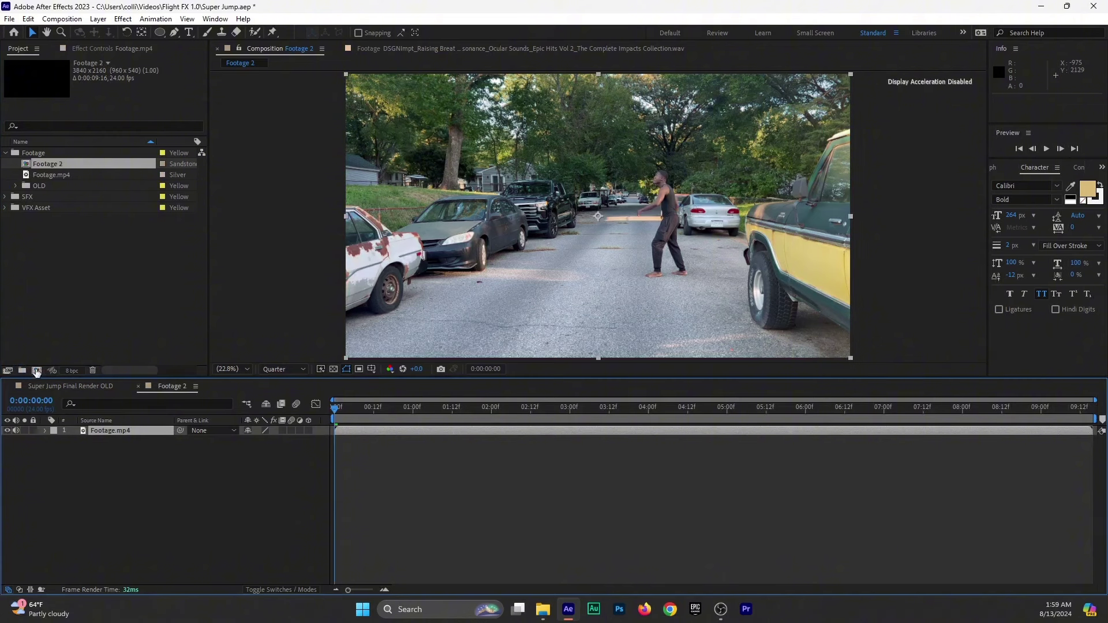
# Close the OLD render timeline and rename the new comp 'Super Jump Main Comp (Final Render)'.
pyautogui.click(8, 387)
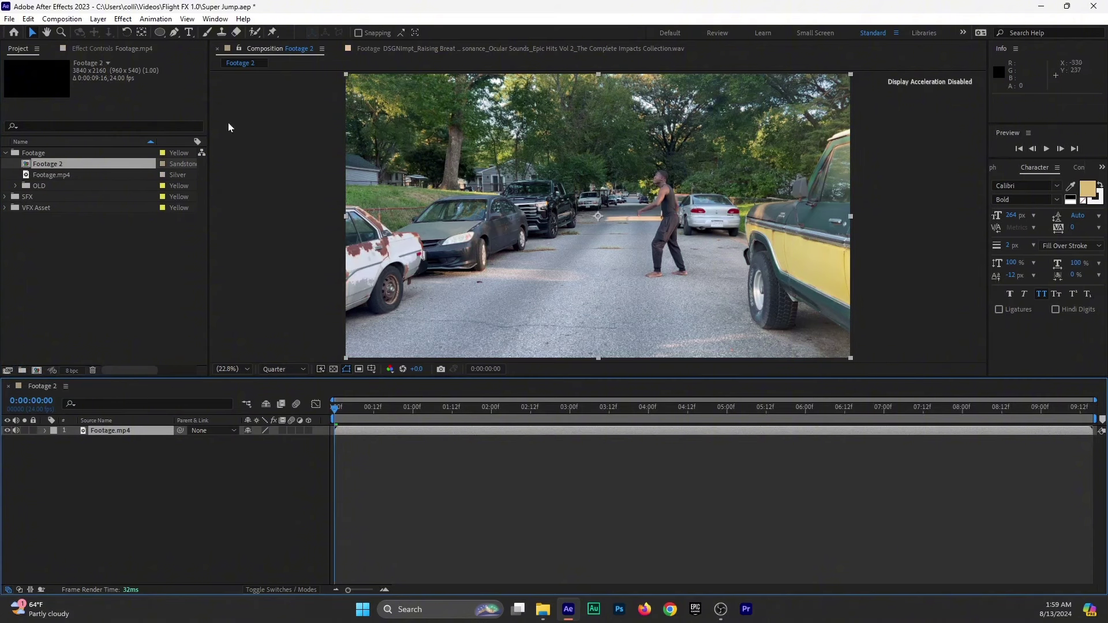
pyautogui.click(64, 389)
pyautogui.click(139, 173)
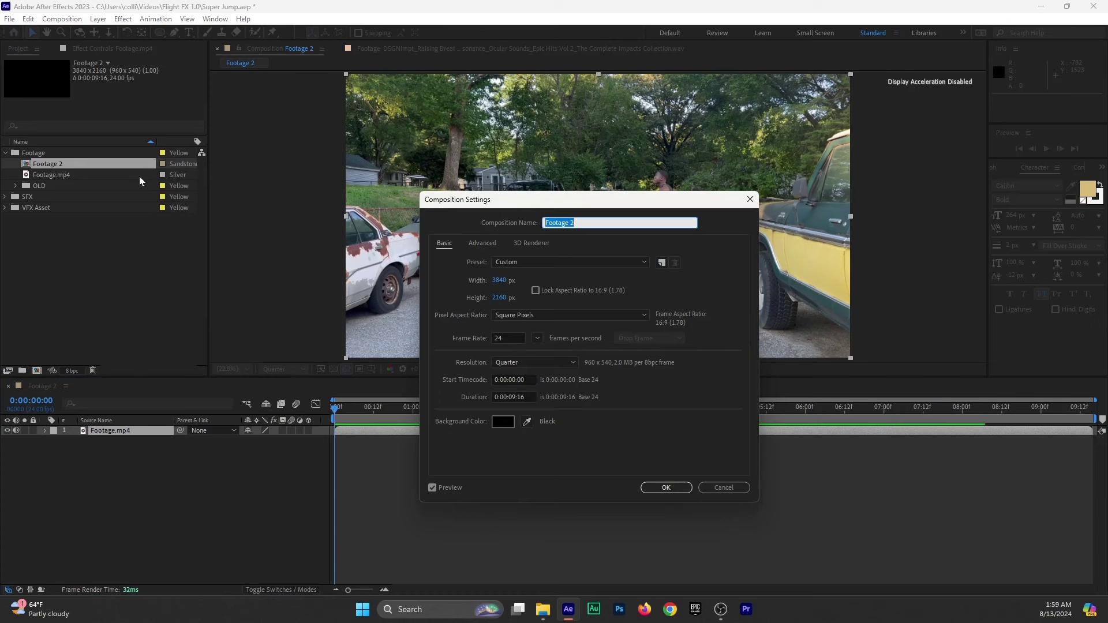
pyautogui.write('Super')
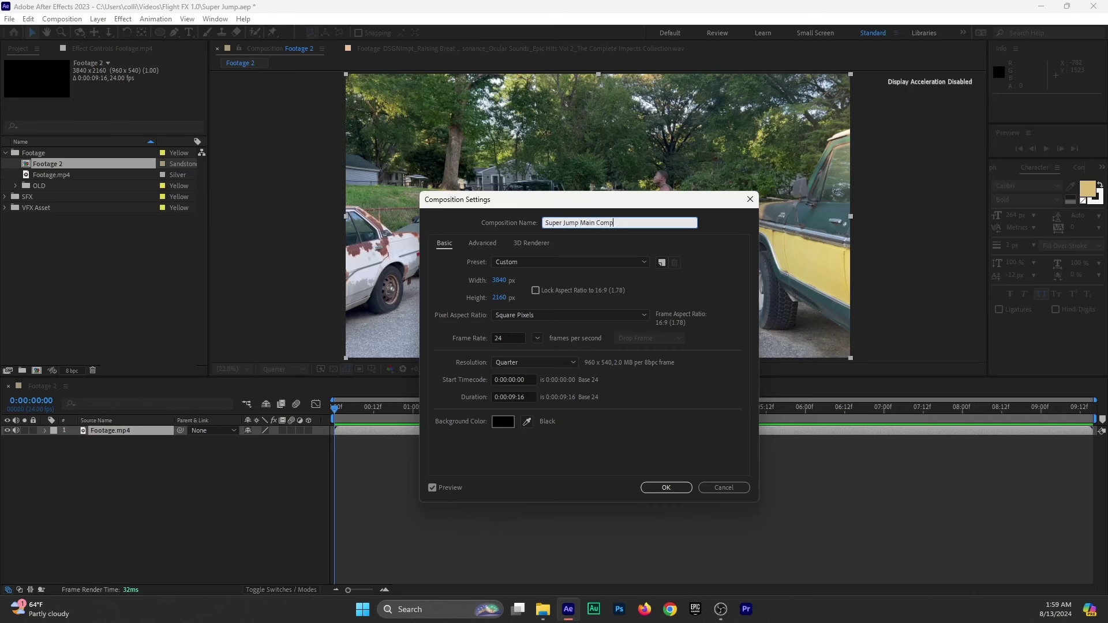
pyautogui.write('Jump Main Comp (')
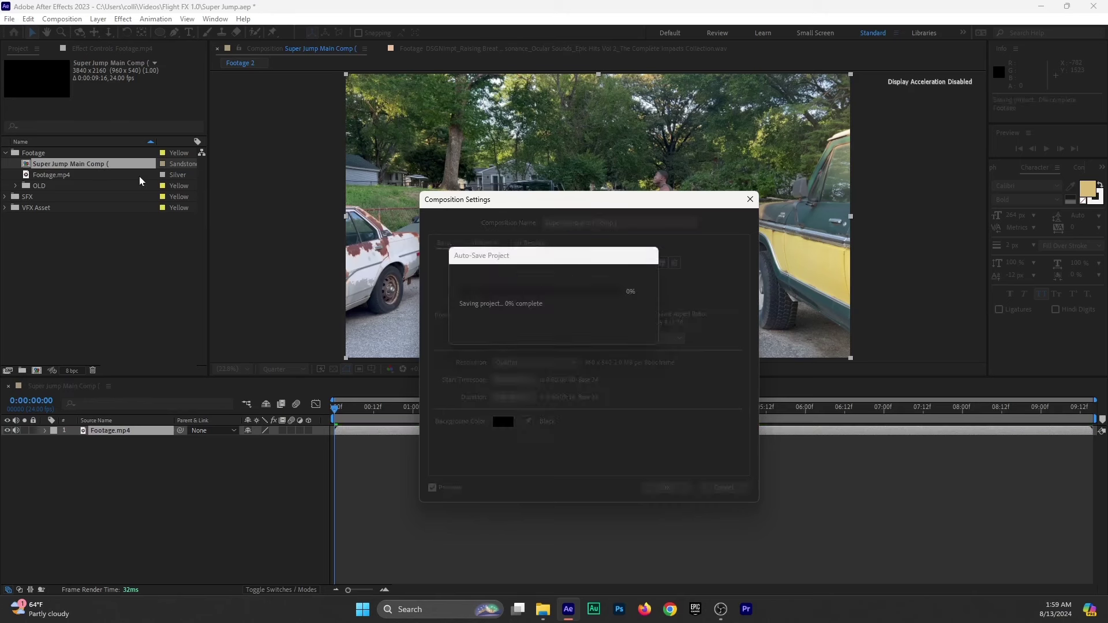
pyautogui.write('Final Render')
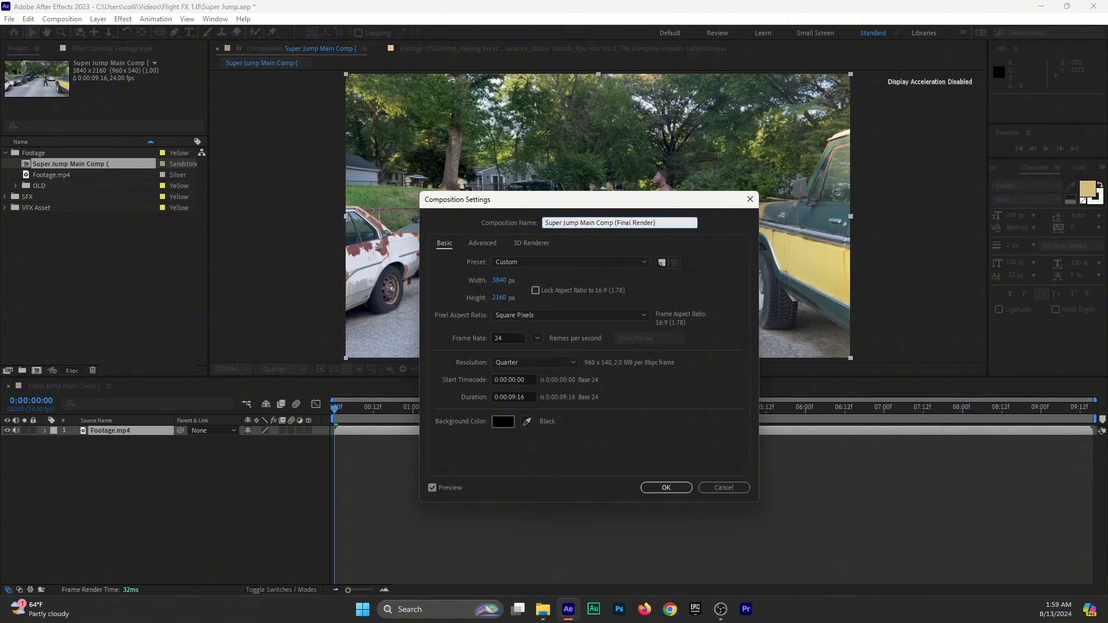
pyautogui.click(665, 488)
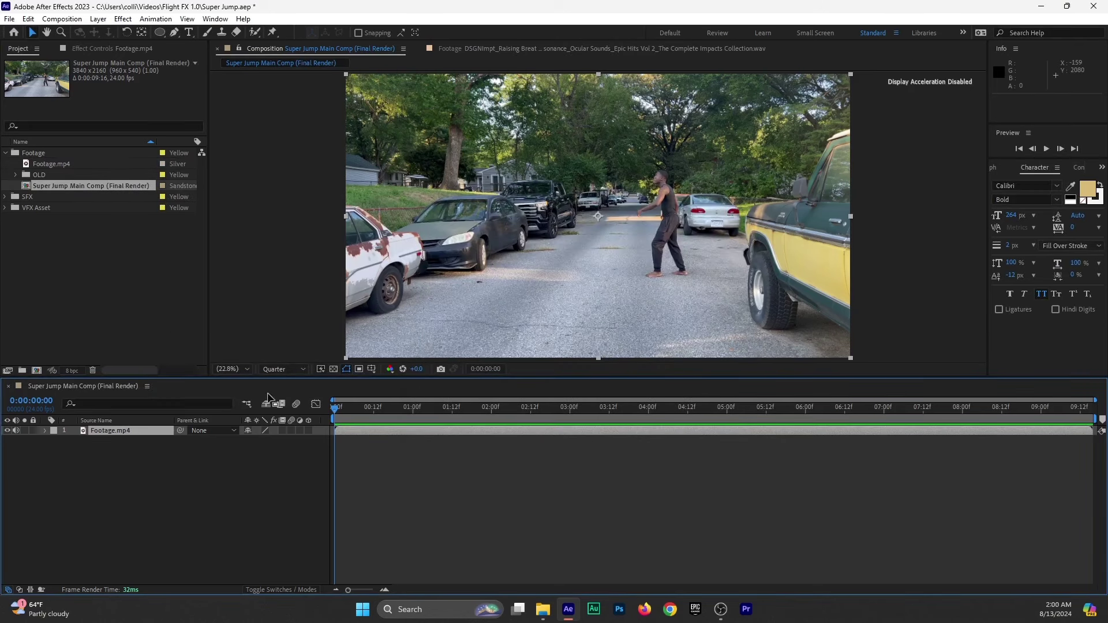
# Scrub through the jump clip at Quarter resolution, from the opening run to the empty street.
pyautogui.moveTo(348, 410); pyautogui.dragTo(269, 438)
pyautogui.click(282, 372)
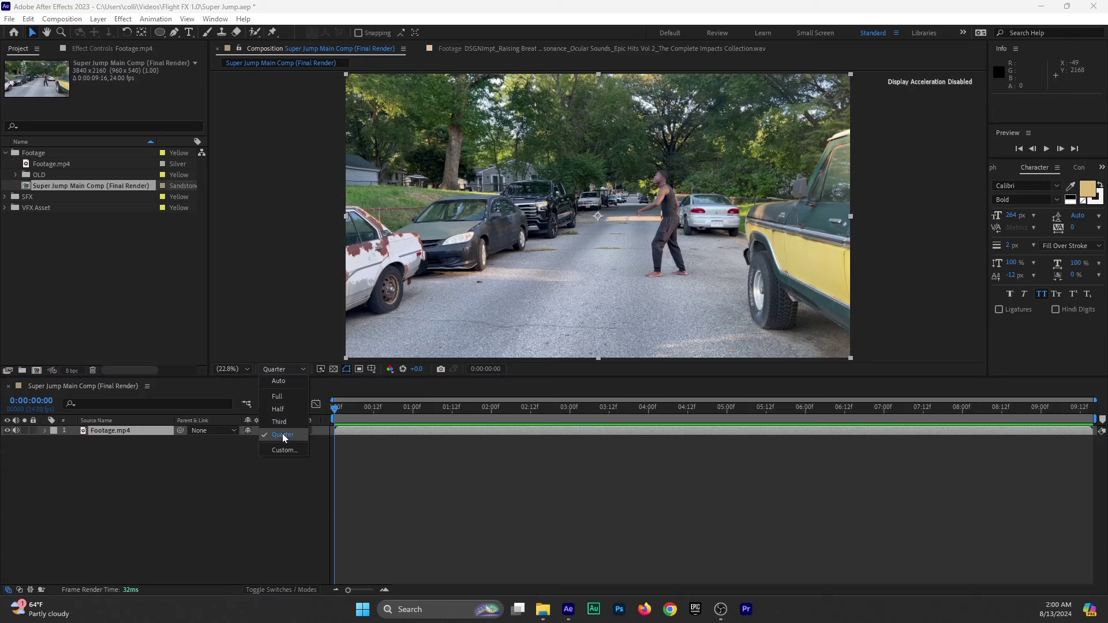
pyautogui.click(313, 473)
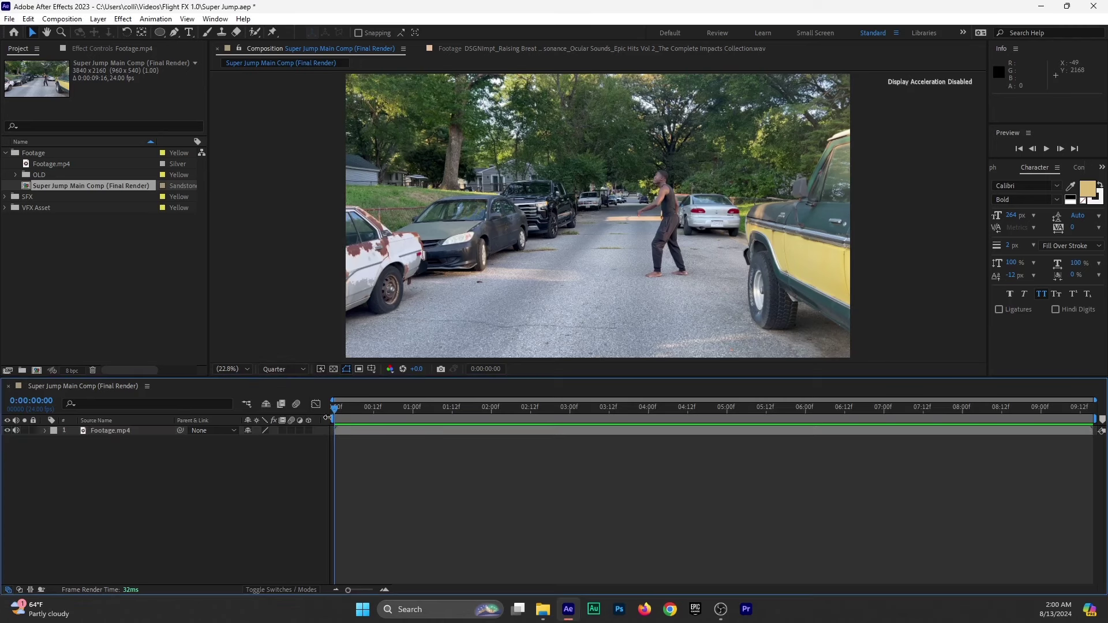
pyautogui.moveTo(335, 413); pyautogui.dragTo(991, 408)
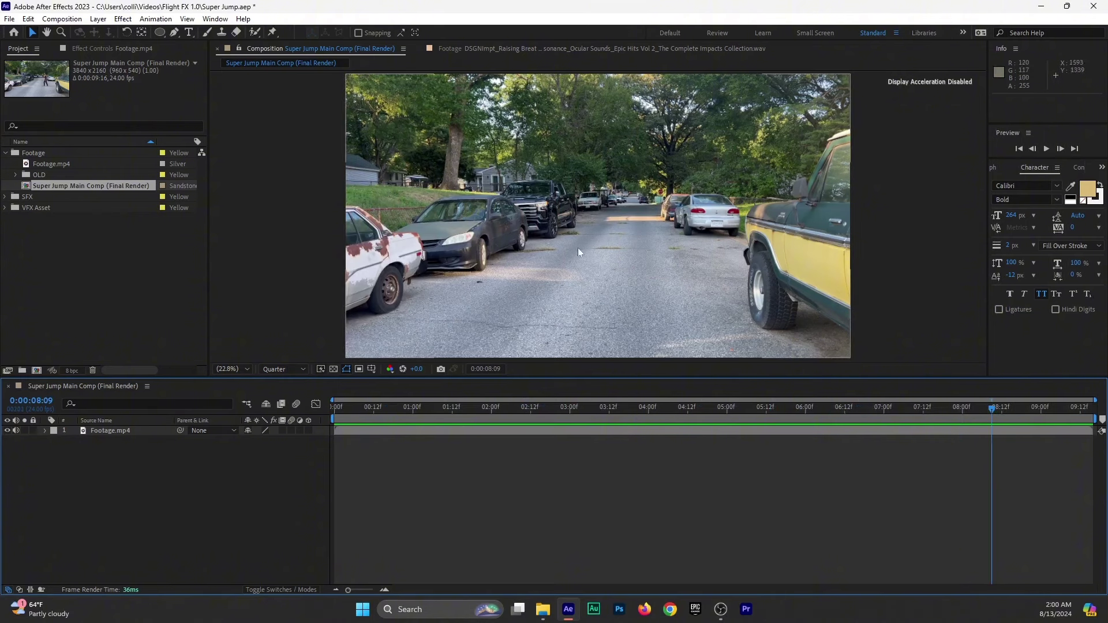
pyautogui.moveTo(1061, 411); pyautogui.dragTo(333, 459)
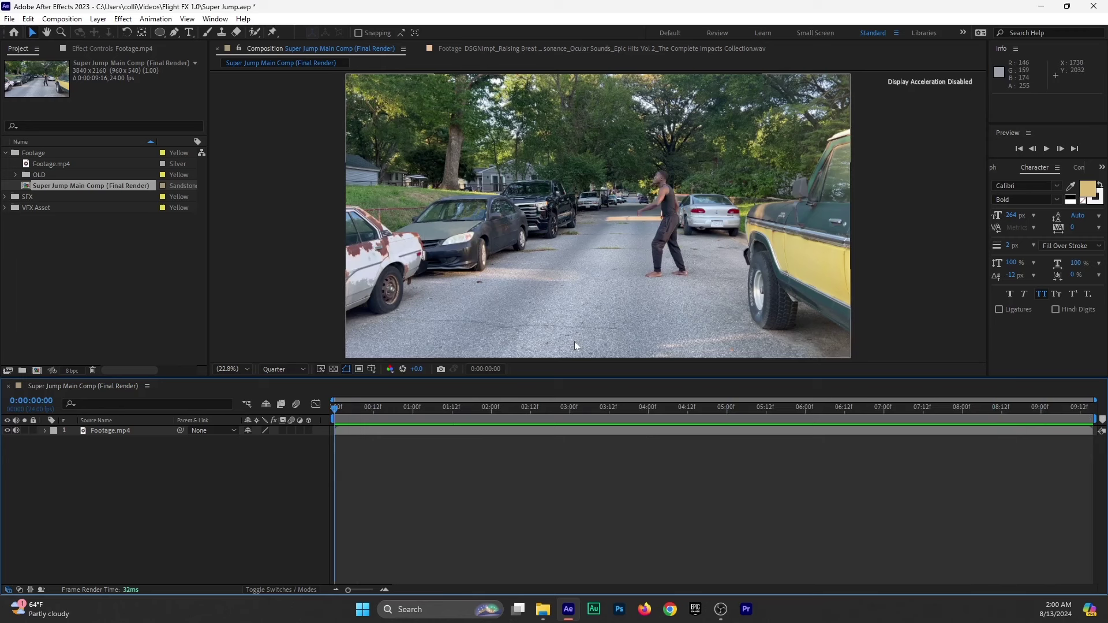
pyautogui.moveTo(849, 408); pyautogui.dragTo(286, 480)
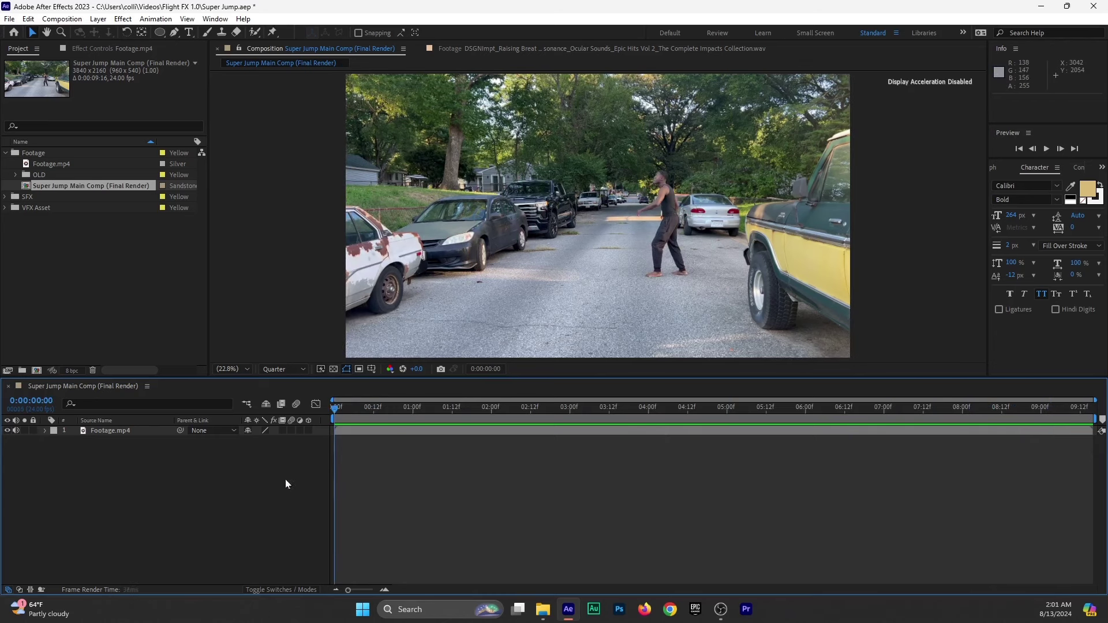
# Collapse the Footage folder and split the Footage.mp4 layer at the crouch frame.
pyautogui.click(5, 154)
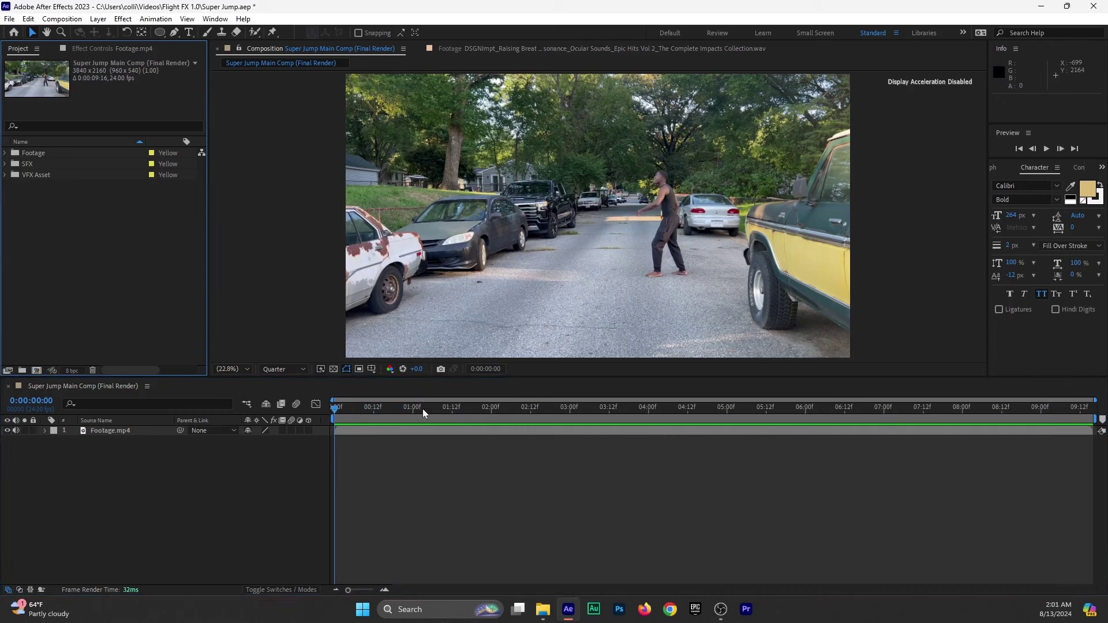
pyautogui.moveTo(335, 410); pyautogui.dragTo(377, 416)
pyautogui.moveTo(383, 419); pyautogui.dragTo(383, 420)
pyautogui.click(385, 431)
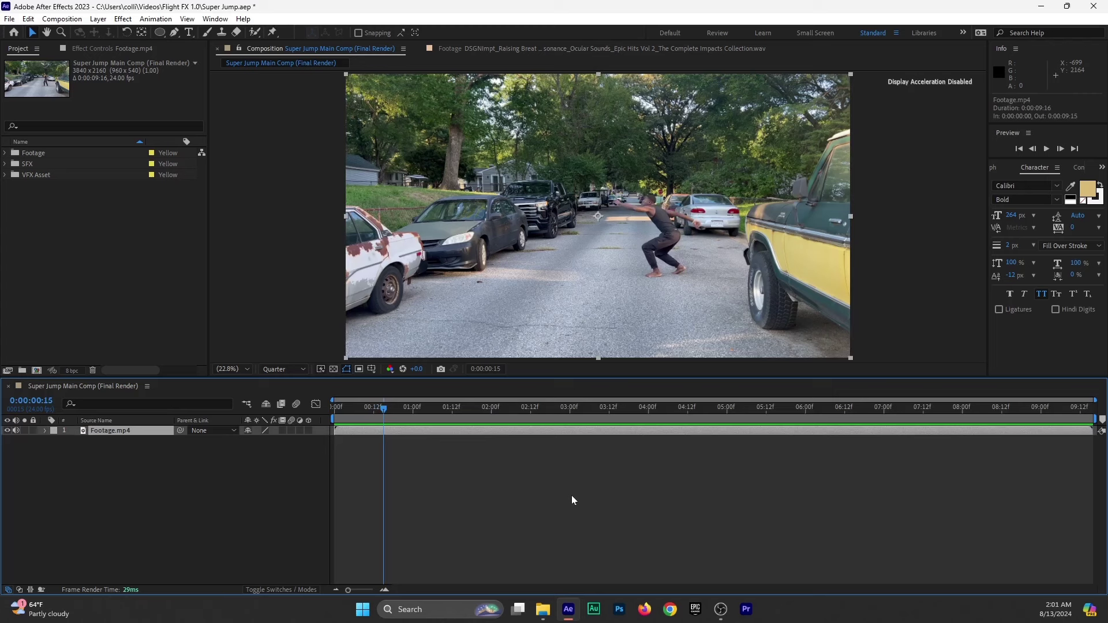
pyautogui.hotkey('ctrl', 'shift', 'd')
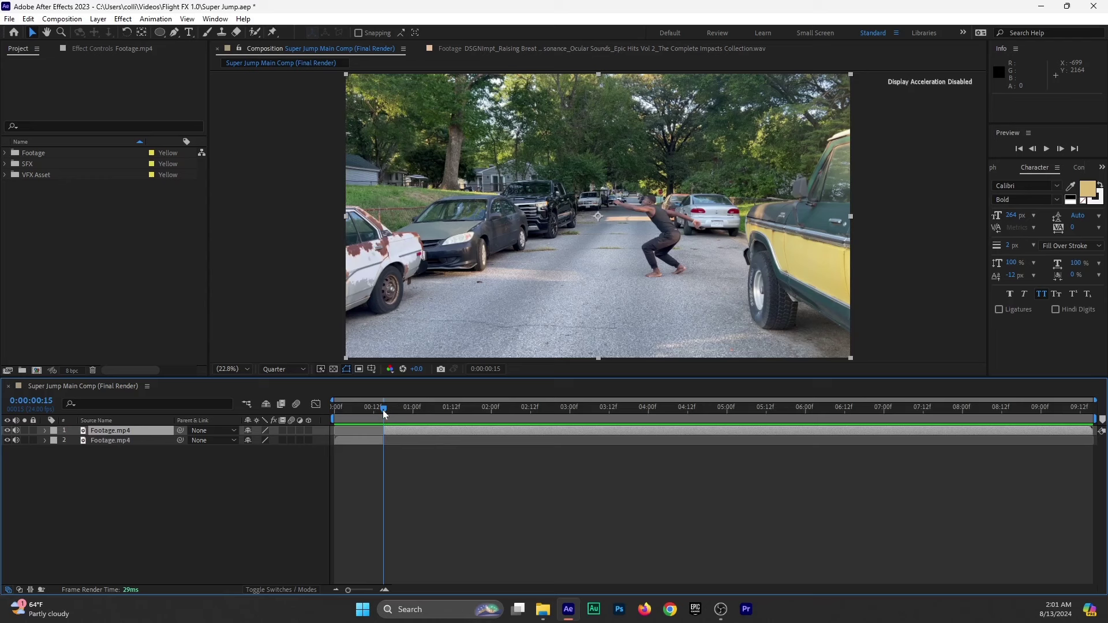
# Split the top clip at 0:00:23 as the jumper rises, with the viewer set to Fit.
pyautogui.moveTo(383, 410); pyautogui.dragTo(408, 417)
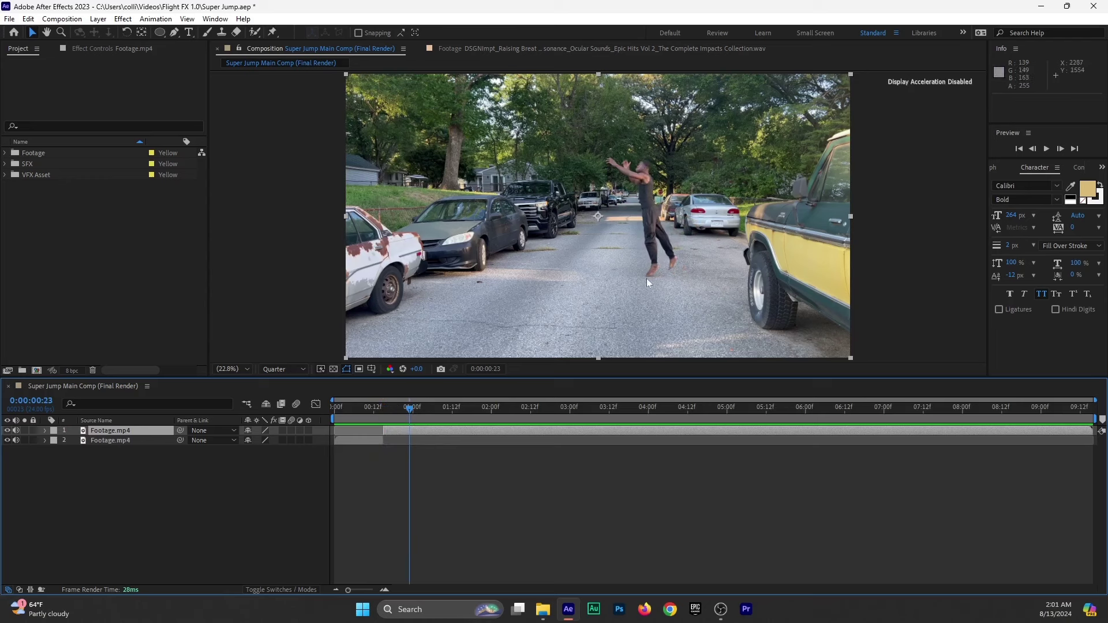
pyautogui.scroll(5, 656, 286)
pyautogui.moveTo(672, 303); pyautogui.dragTo(548, 165)
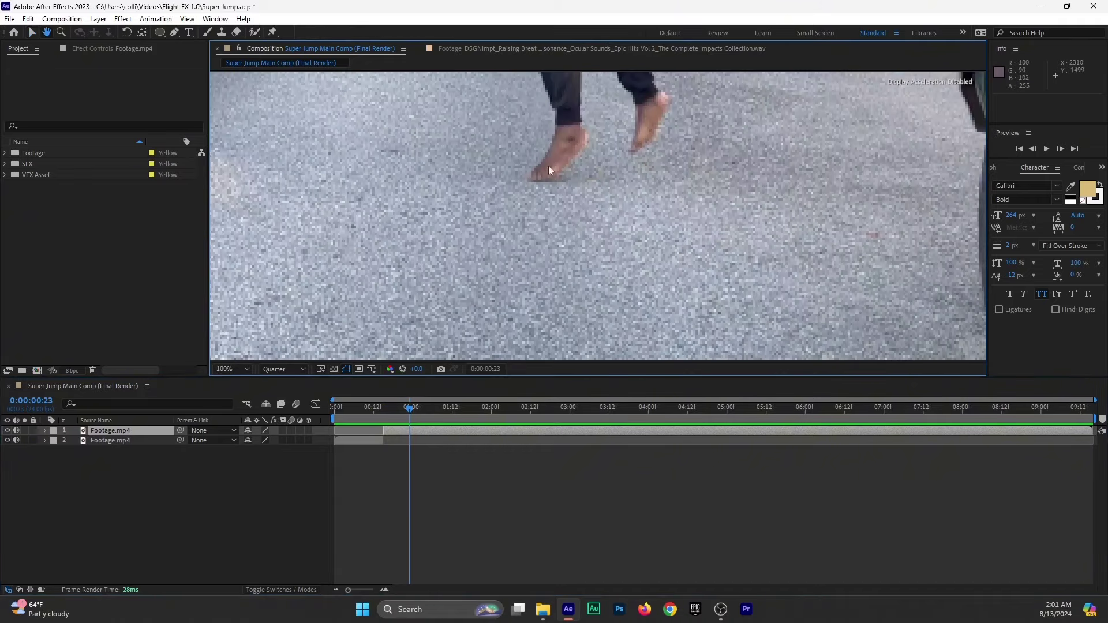
pyautogui.scroll(2, 574, 190)
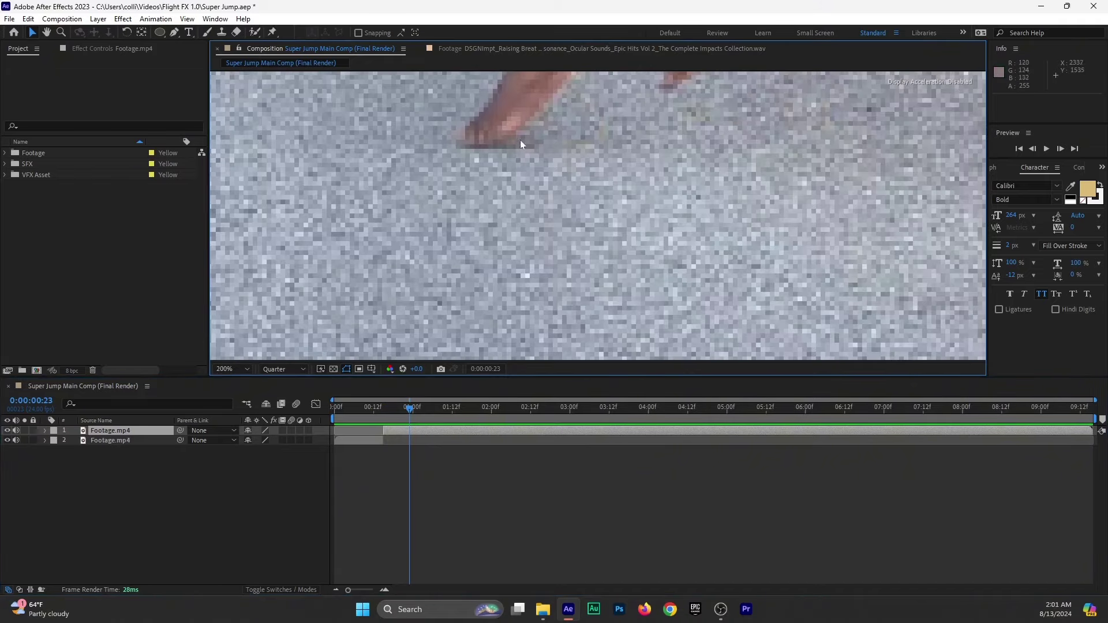
pyautogui.scroll(-6, 477, 152)
pyautogui.click(231, 369)
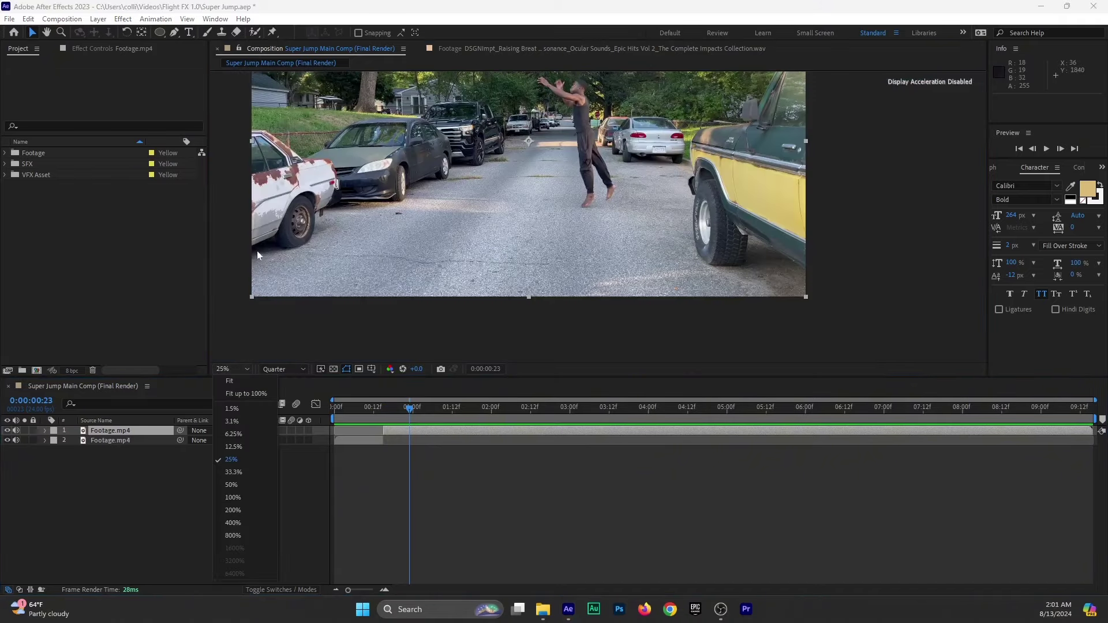
pyautogui.click(248, 394)
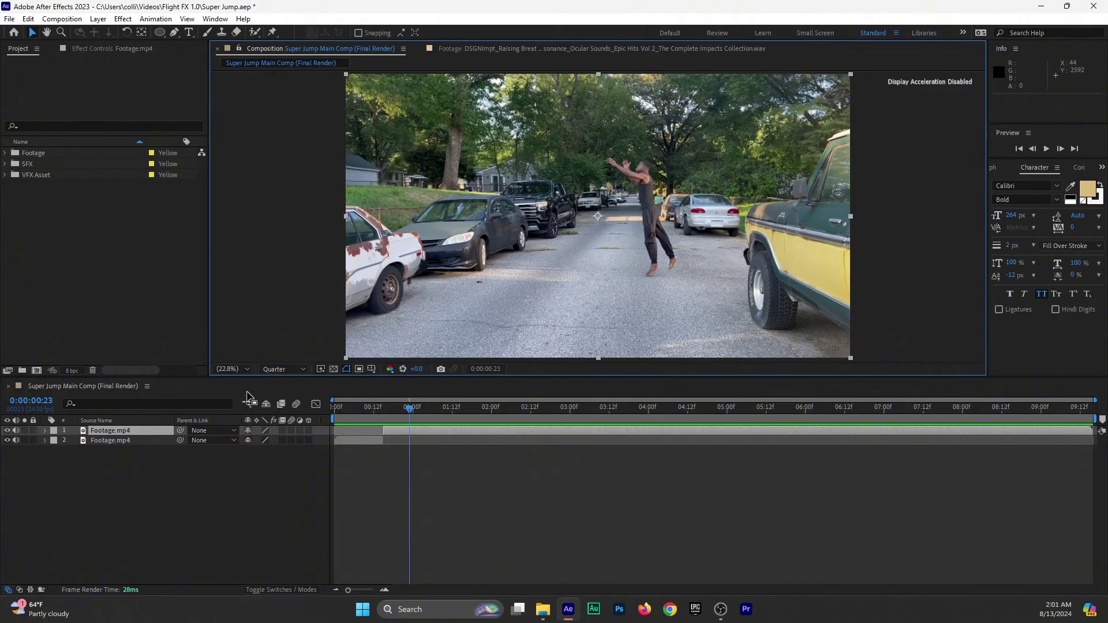
pyautogui.click(422, 434)
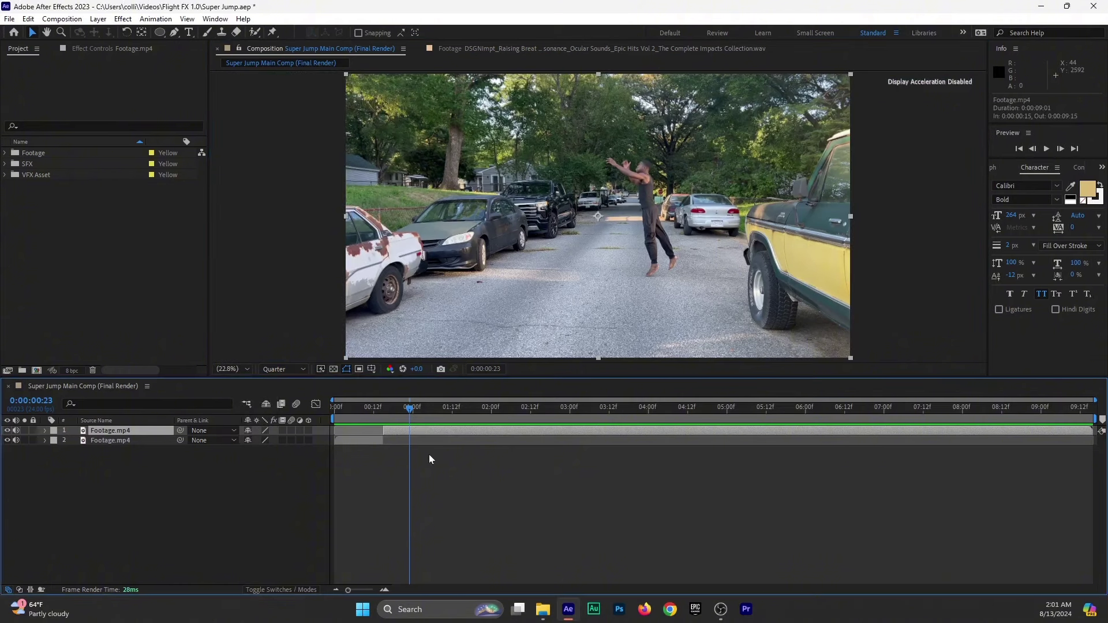
pyautogui.hotkey('ctrl', 'shift', 'd')
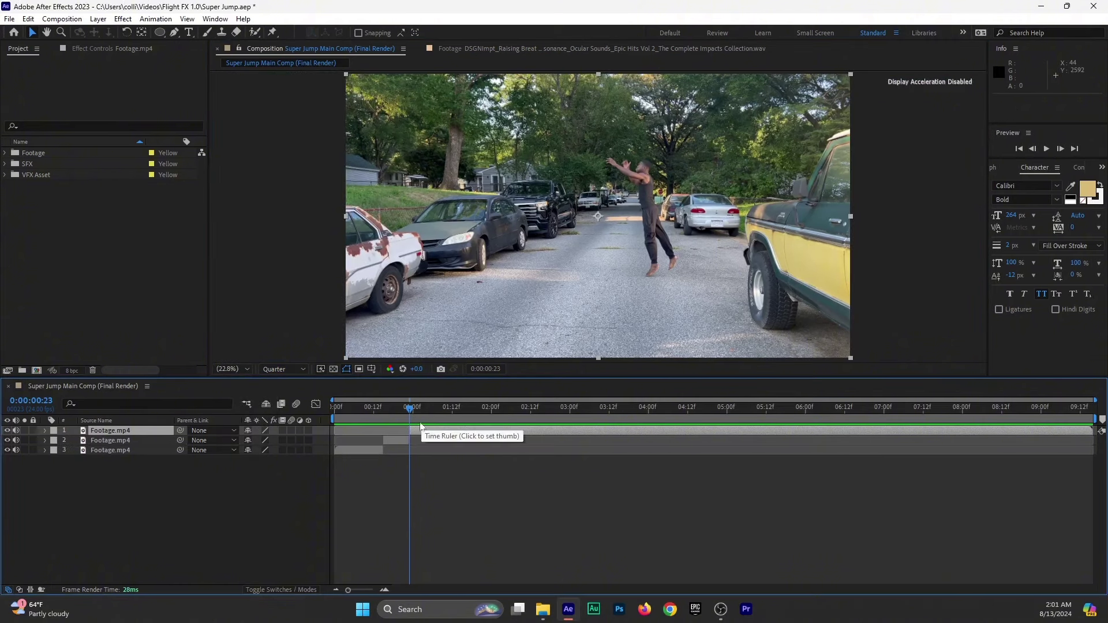
# Split the top clip at 6:23 and 8:11, then delete the piece after 8:11.
pyautogui.moveTo(410, 409); pyautogui.dragTo(881, 428)
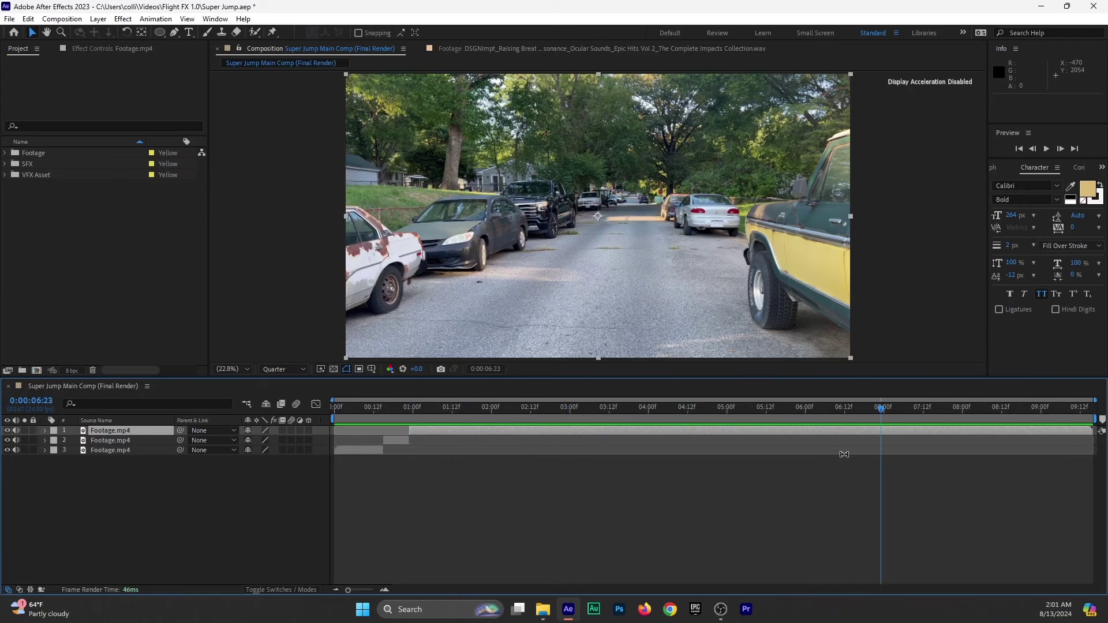
pyautogui.hotkey('ctrl', 'shift', 'd')
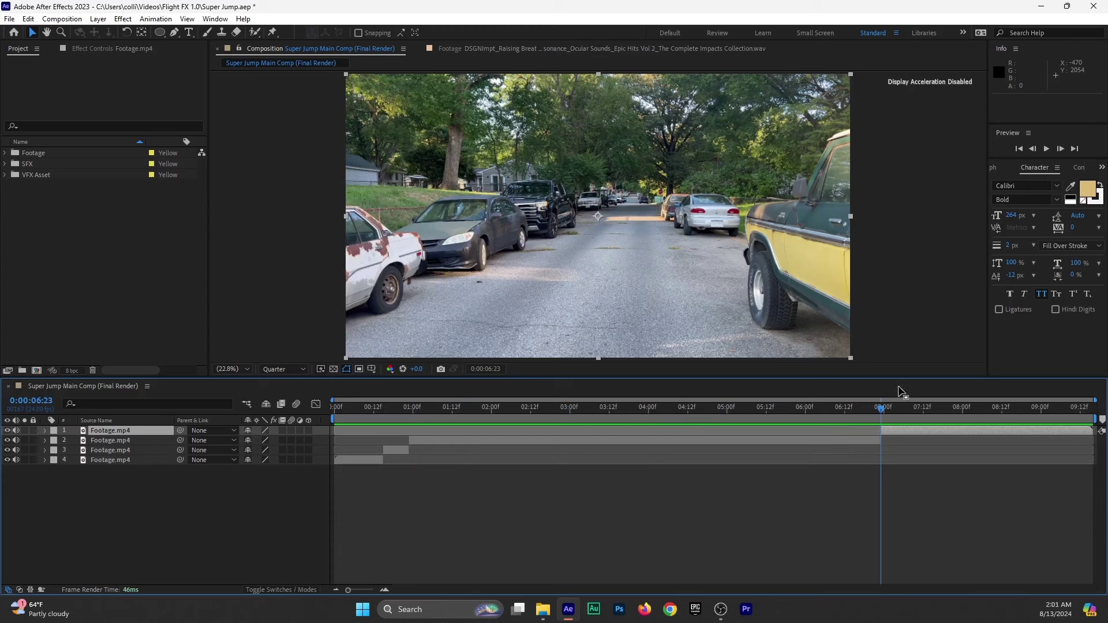
pyautogui.moveTo(884, 410); pyautogui.dragTo(998, 421)
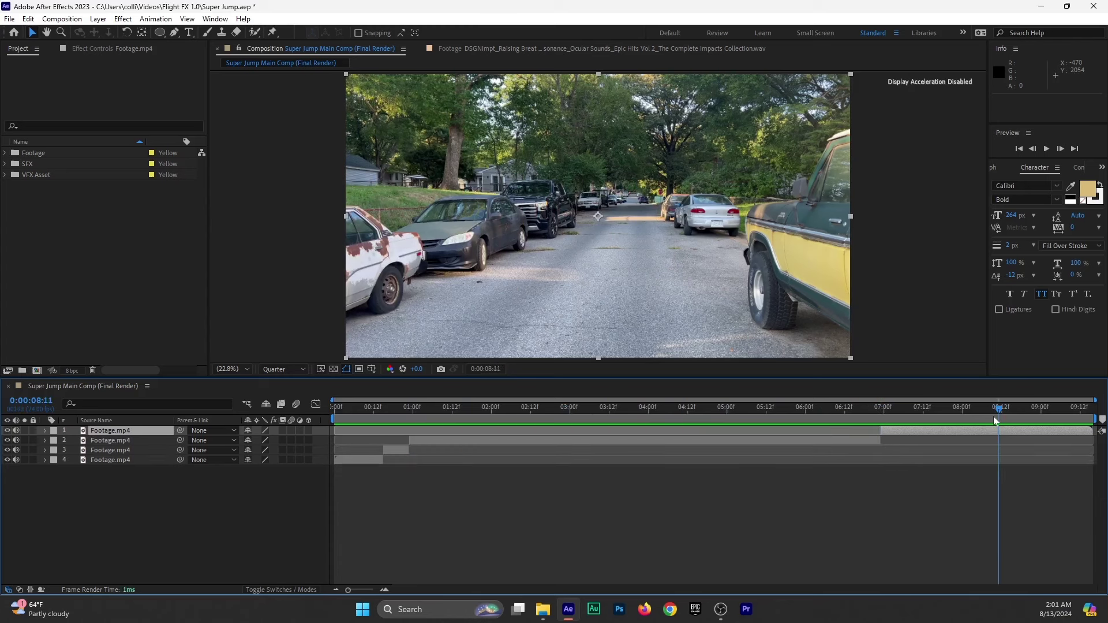
pyautogui.hotkey('ctrl', 'shift', 'd')
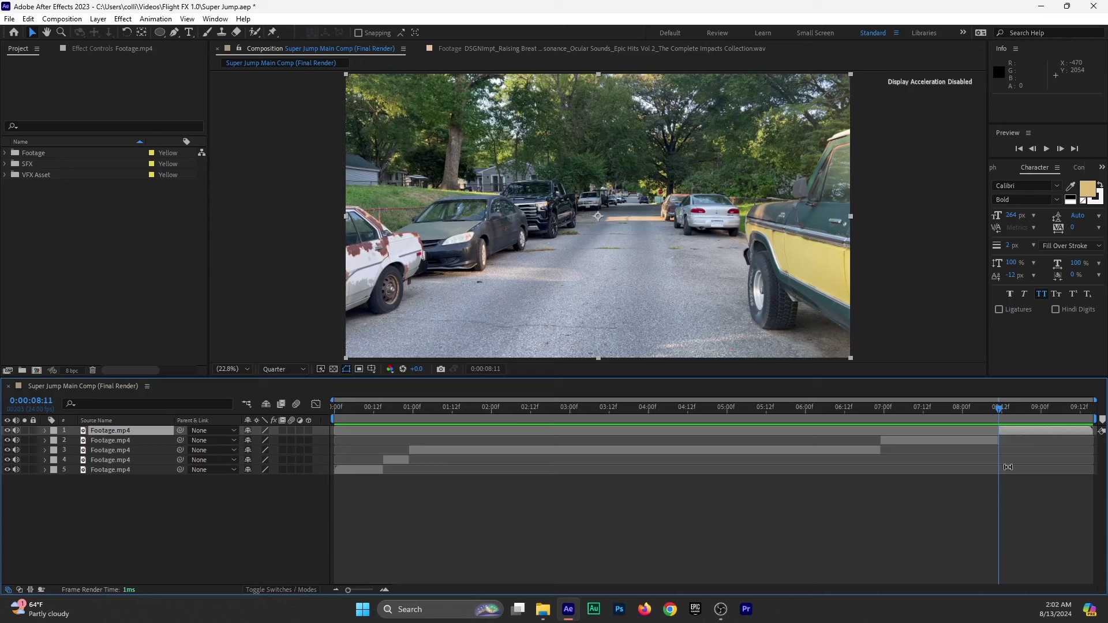
pyautogui.press('Delete')
# Rename the empty-street clip BG and give it a reddish-brown label.
pyautogui.moveTo(988, 407); pyautogui.dragTo(906, 437)
pyautogui.click(905, 430)
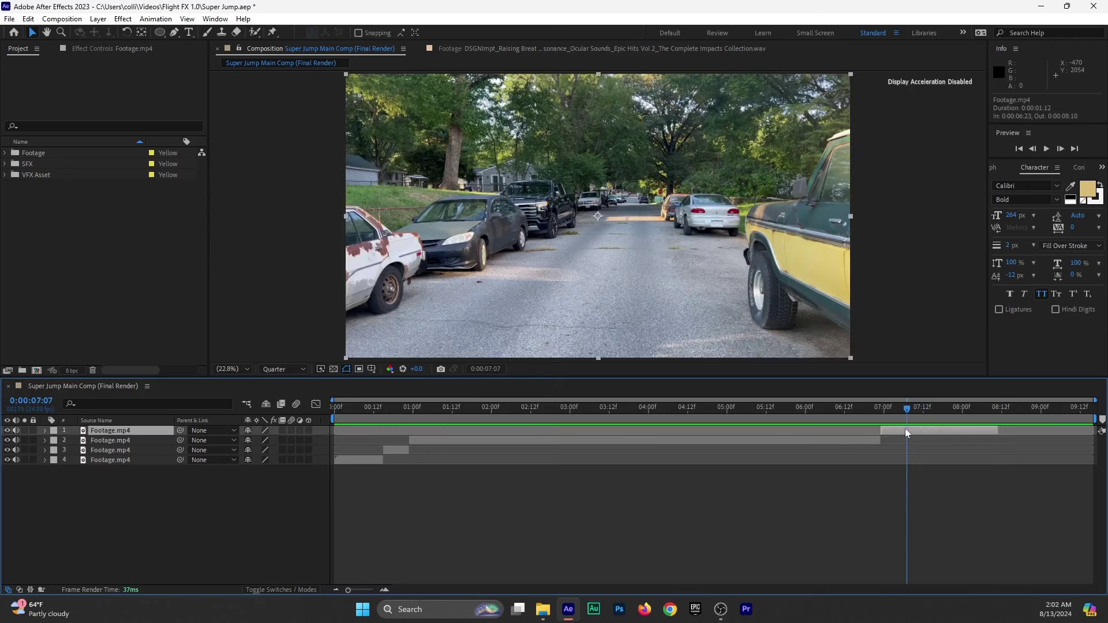
pyautogui.press('Return')
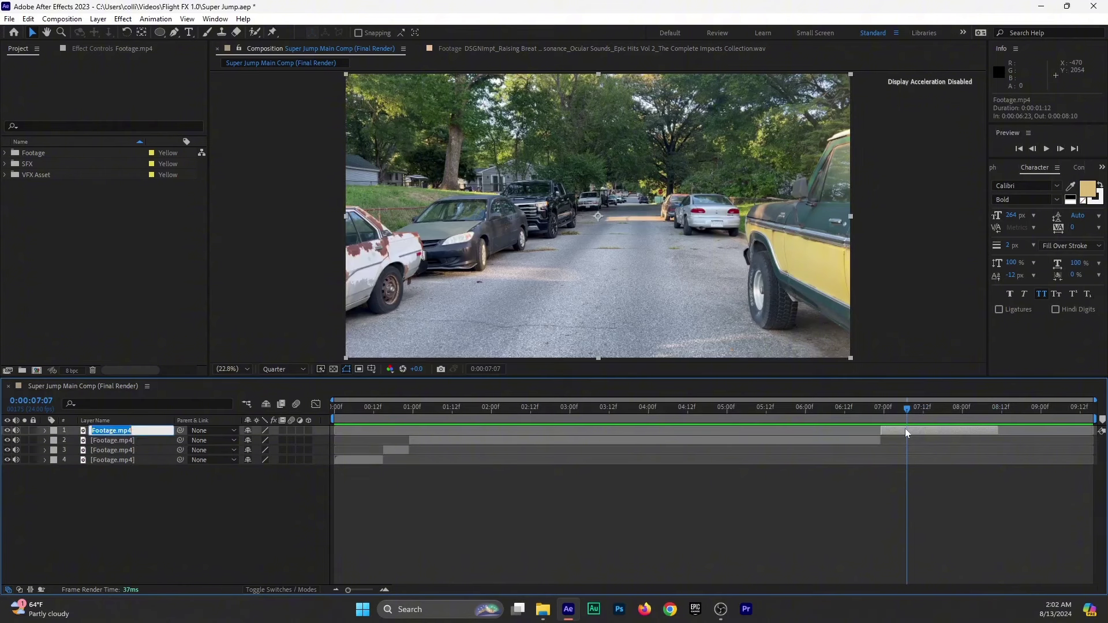
pyautogui.write('BG')
pyautogui.click(105, 545)
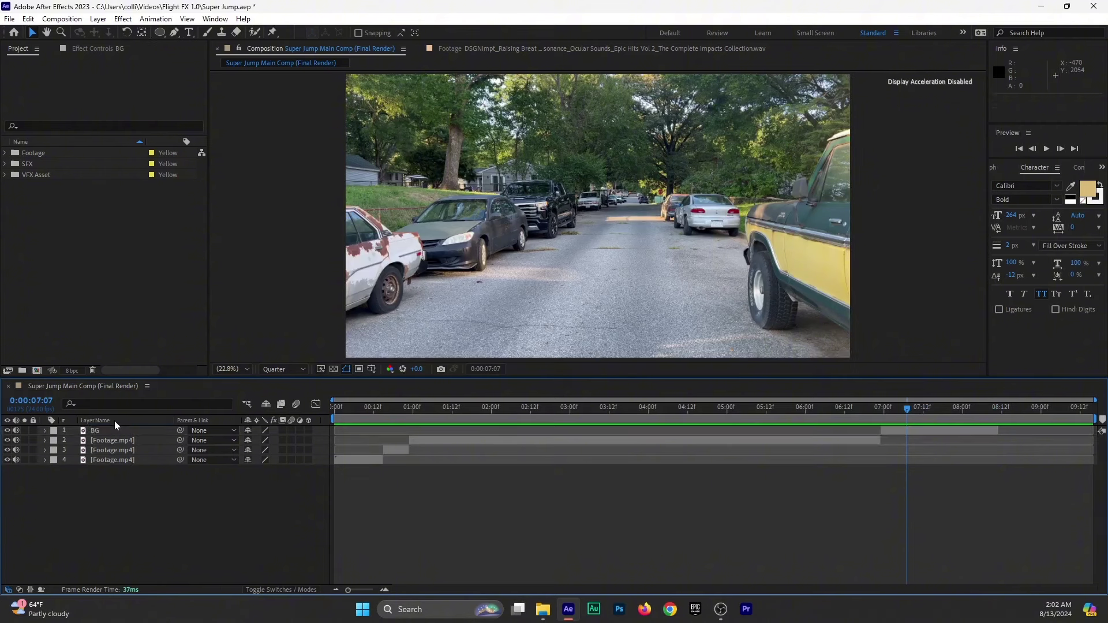
pyautogui.click(116, 429)
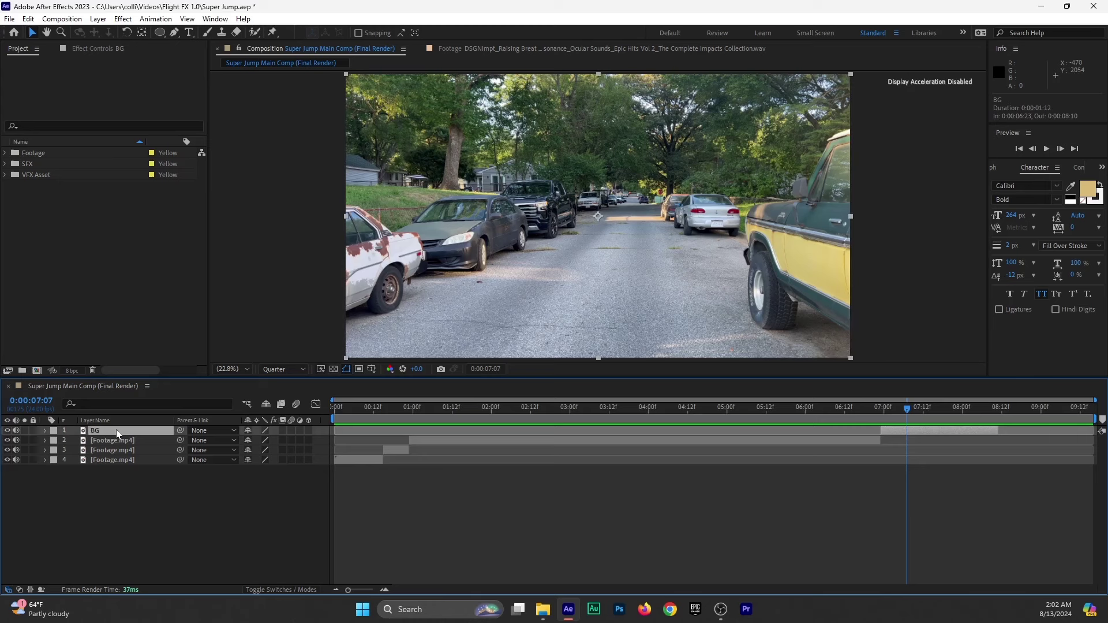
pyautogui.click(53, 432)
pyautogui.click(81, 358)
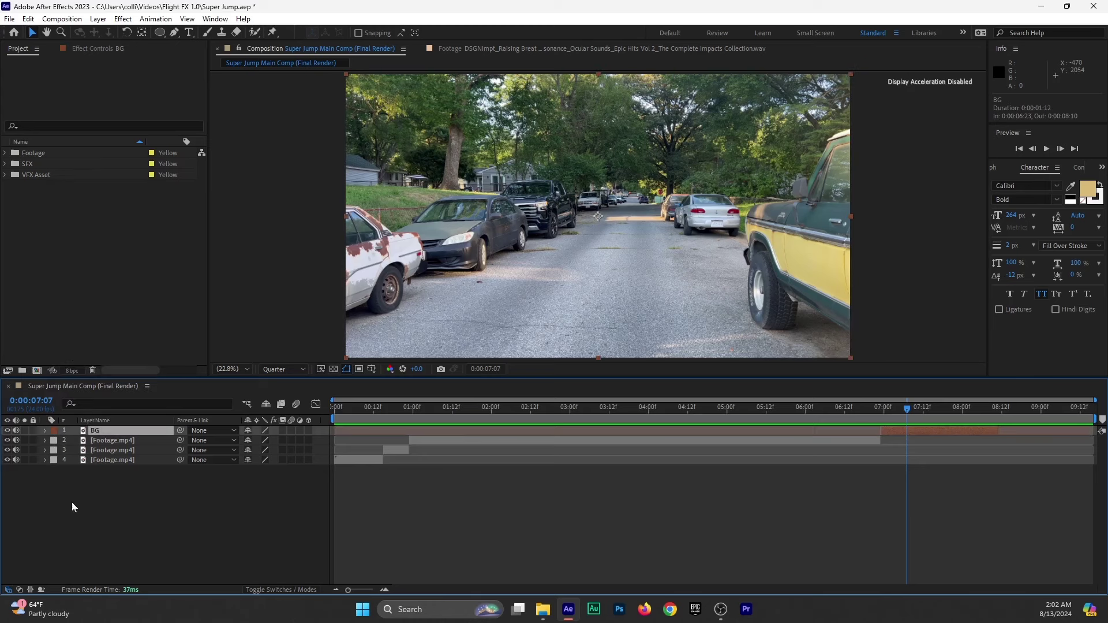
# Mute the Footage.mp4 layers' audio and move BG to the bottom, starting at 0:00:00:00.
pyautogui.moveTo(64, 497); pyautogui.dragTo(97, 442)
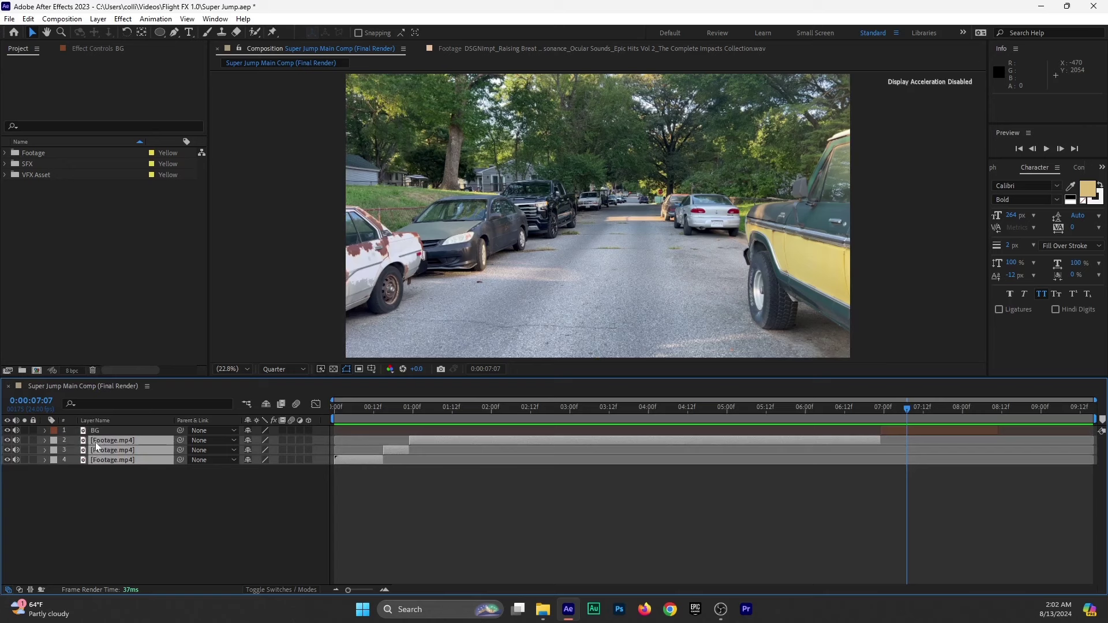
pyautogui.click(16, 440)
pyautogui.click(105, 430)
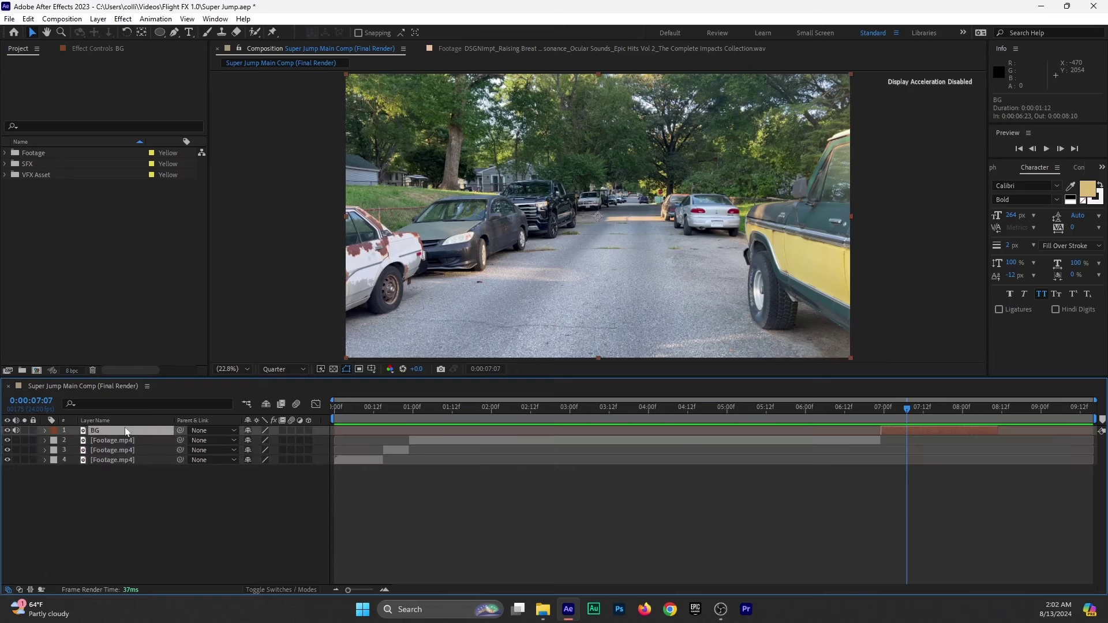
pyautogui.moveTo(125, 430); pyautogui.dragTo(130, 467)
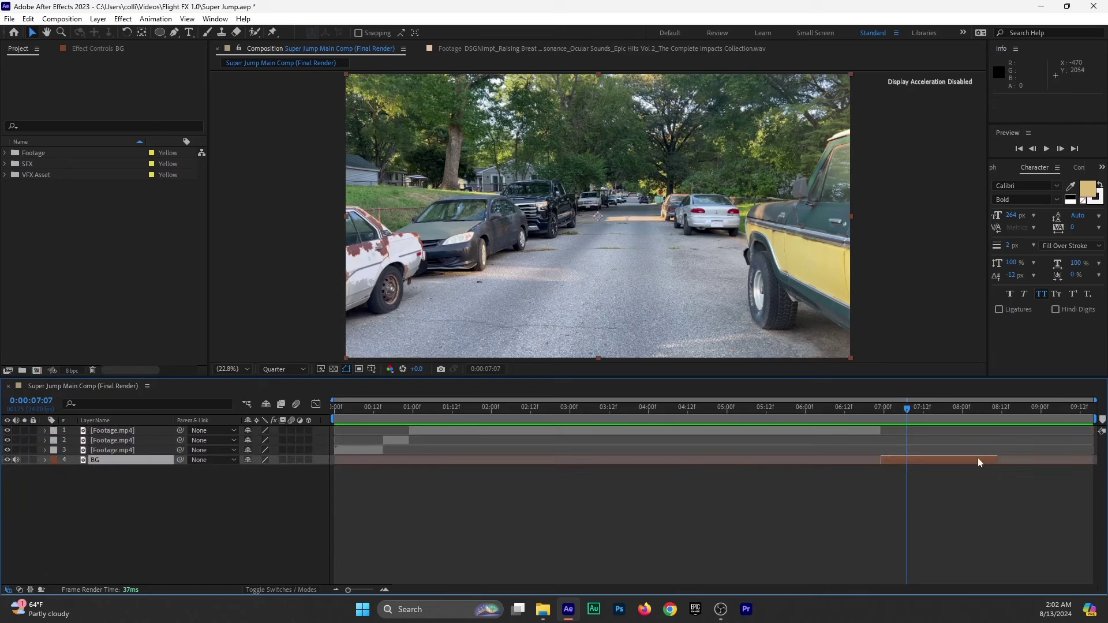
pyautogui.moveTo(977, 458); pyautogui.dragTo(429, 469)
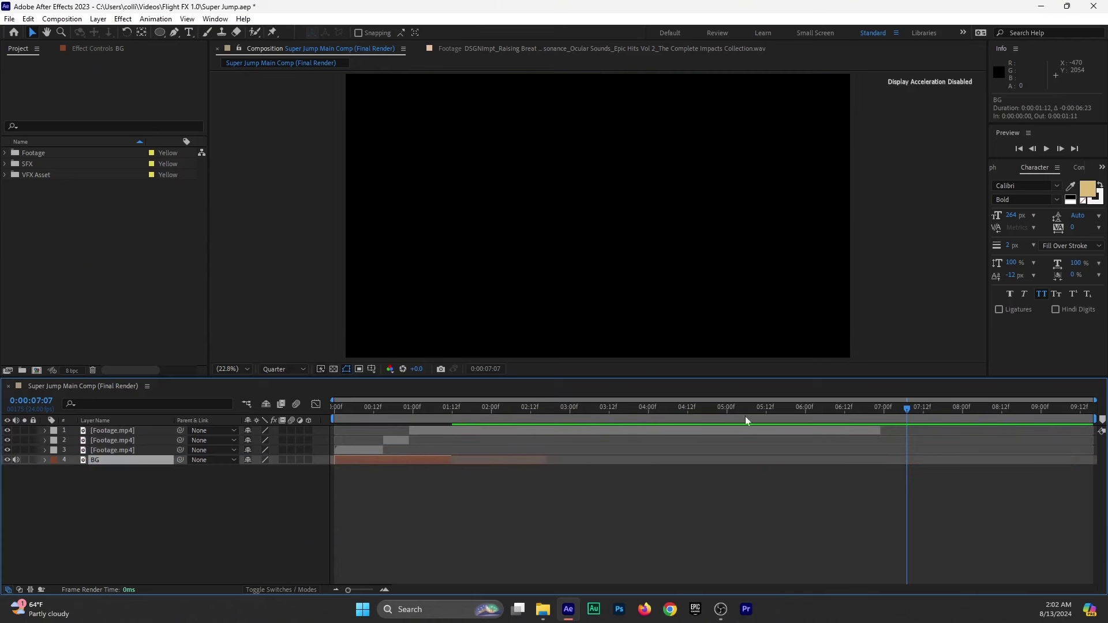
pyautogui.moveTo(907, 409); pyautogui.dragTo(410, 448)
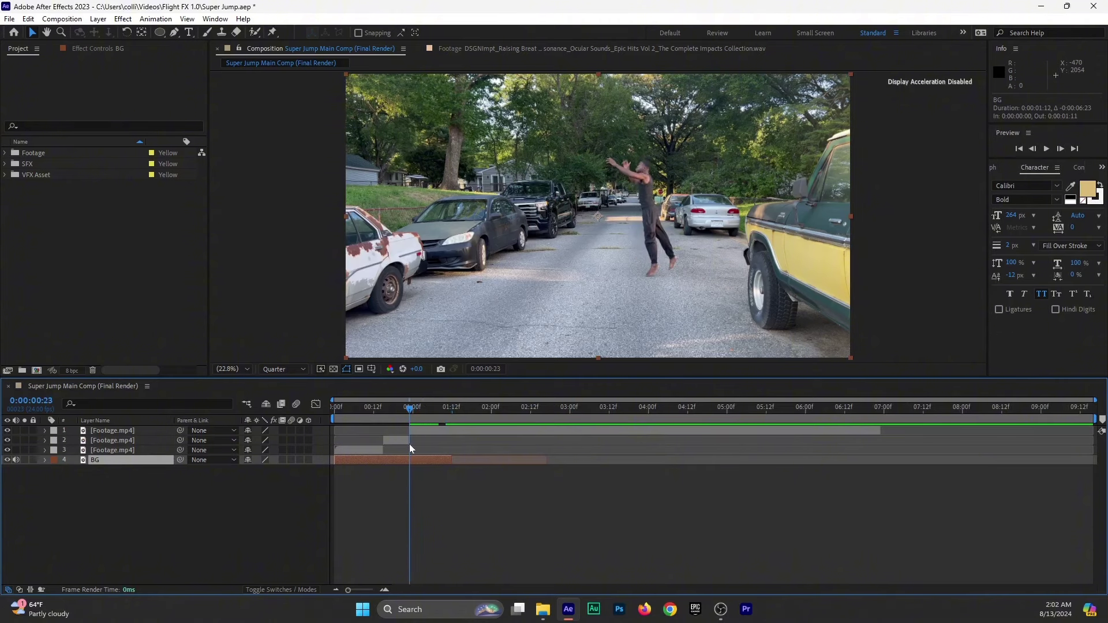
# Freeze the top Footage.mp4 layer on its 0:00:23 frame via Time > Freeze Frame.
pyautogui.scroll(3, 668, 278)
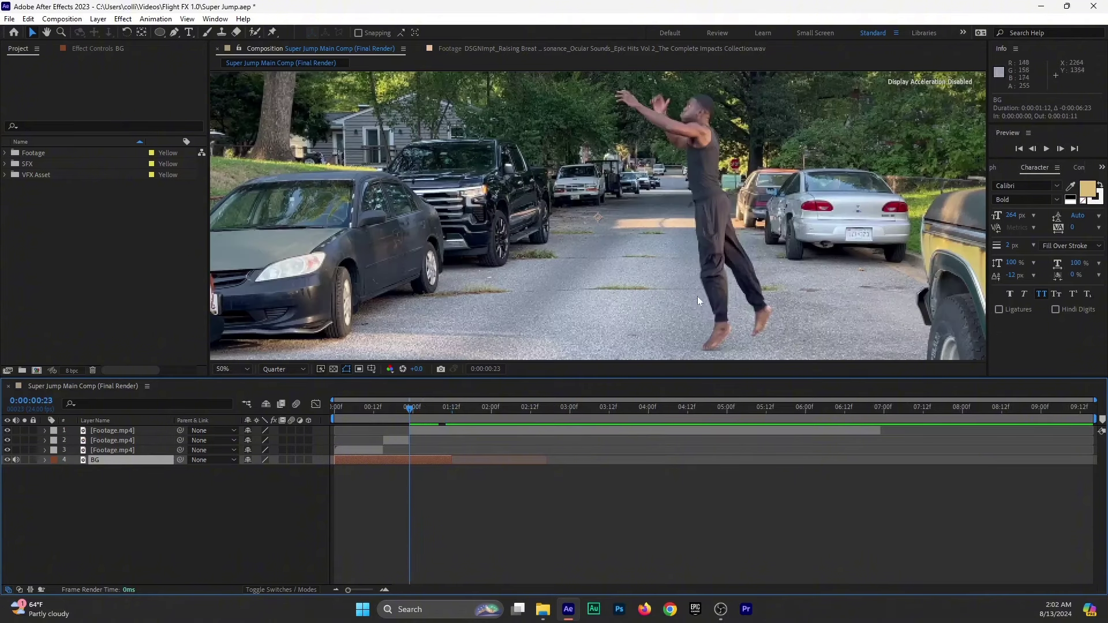
pyautogui.scroll(-2, 697, 296)
pyautogui.click(423, 432)
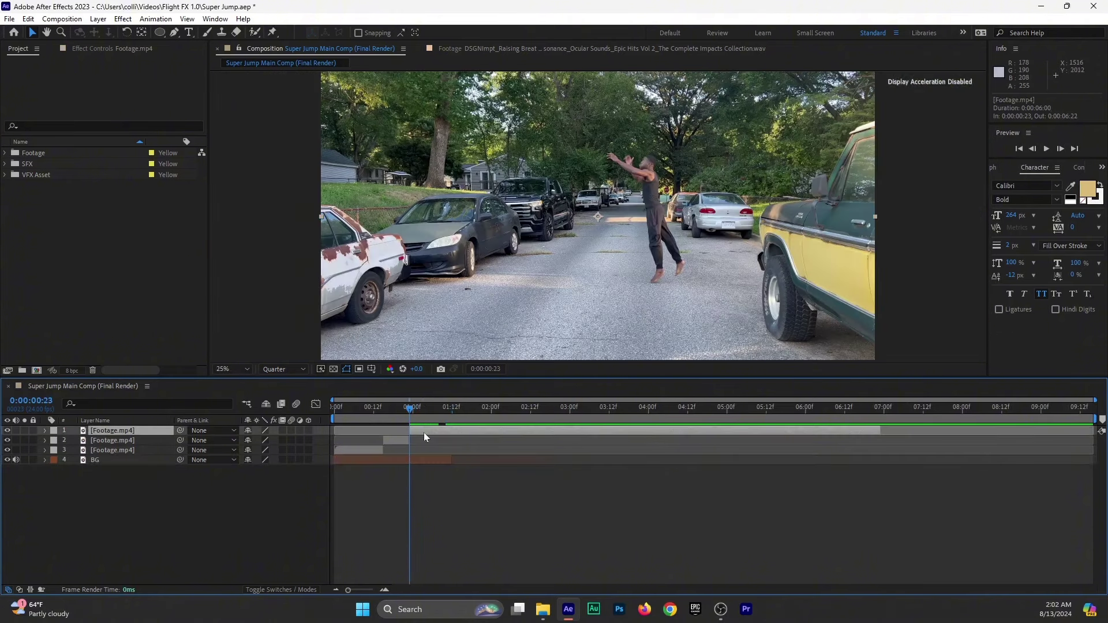
pyautogui.rightClick(423, 432)
pyautogui.moveTo(495, 152)
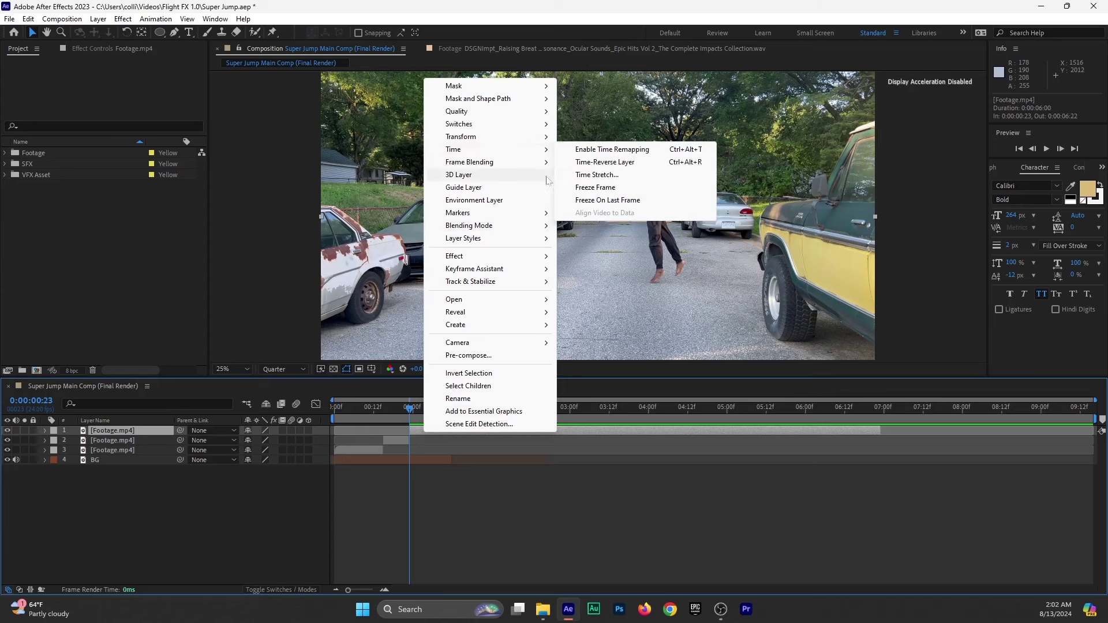
pyautogui.click(602, 188)
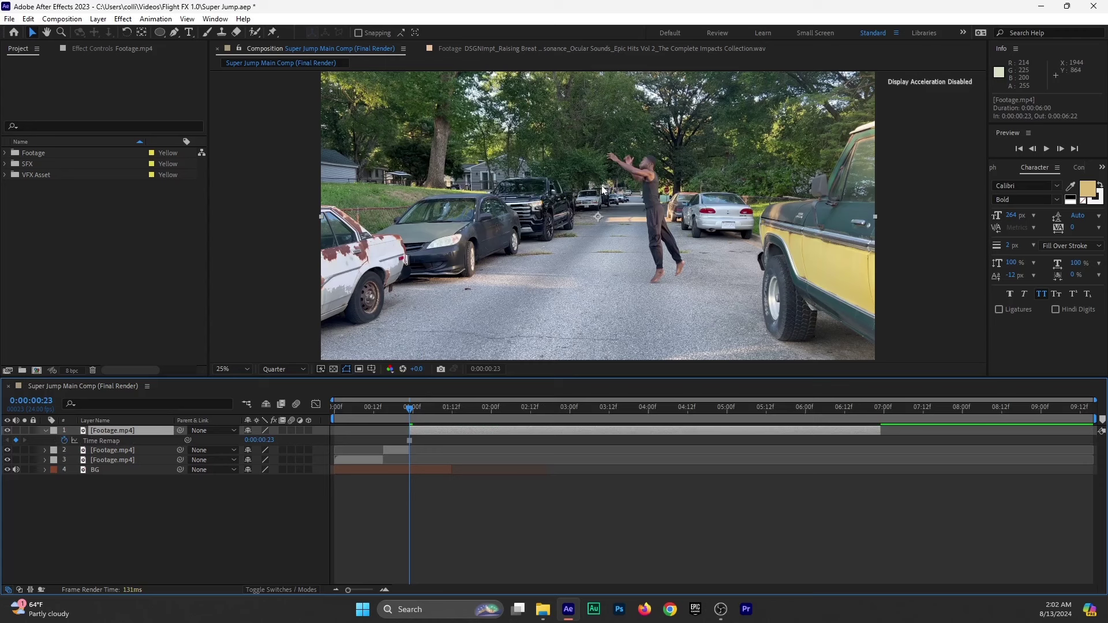
# Rename the frozen layer 'Frozen Frame', label it yellow, and save the project.
pyautogui.press('Return')
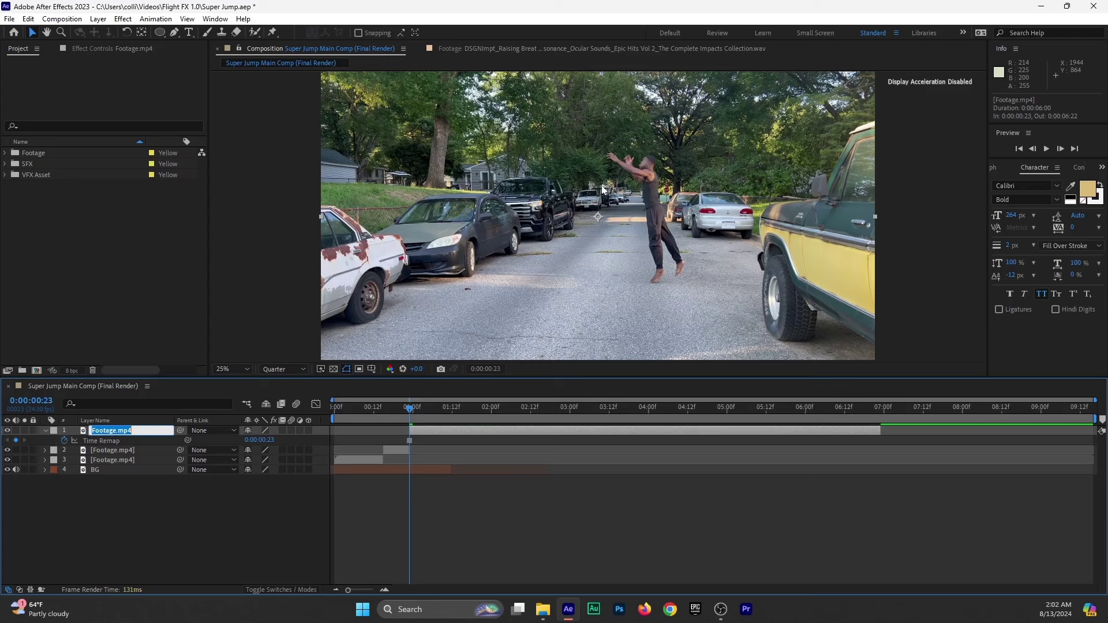
pyautogui.write('Frozen Frame')
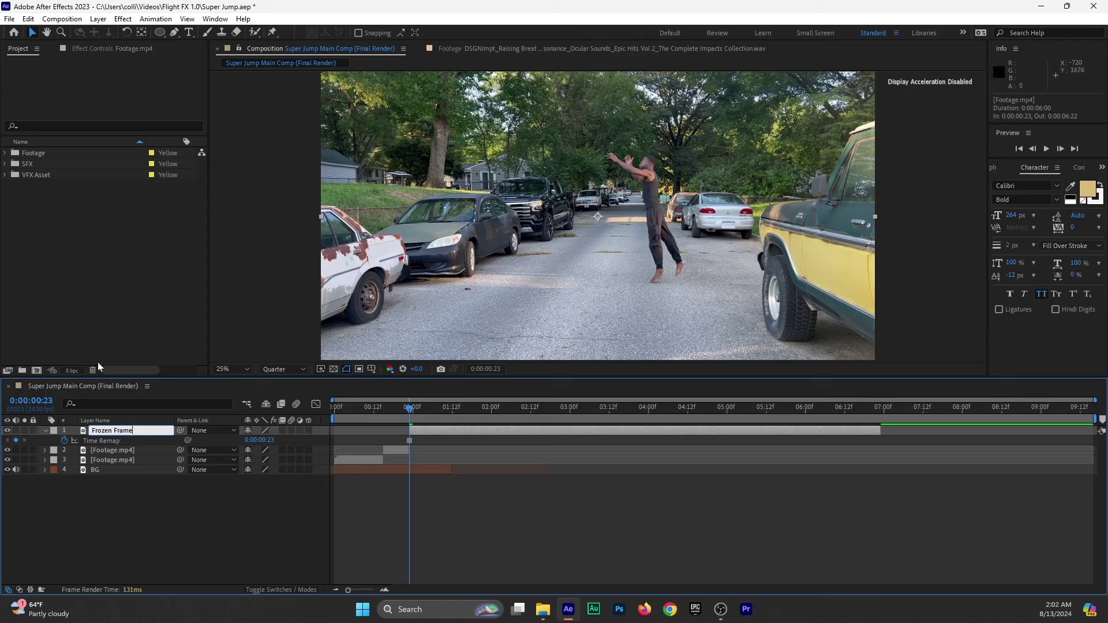
pyautogui.click(50, 431)
pyautogui.click(81, 244)
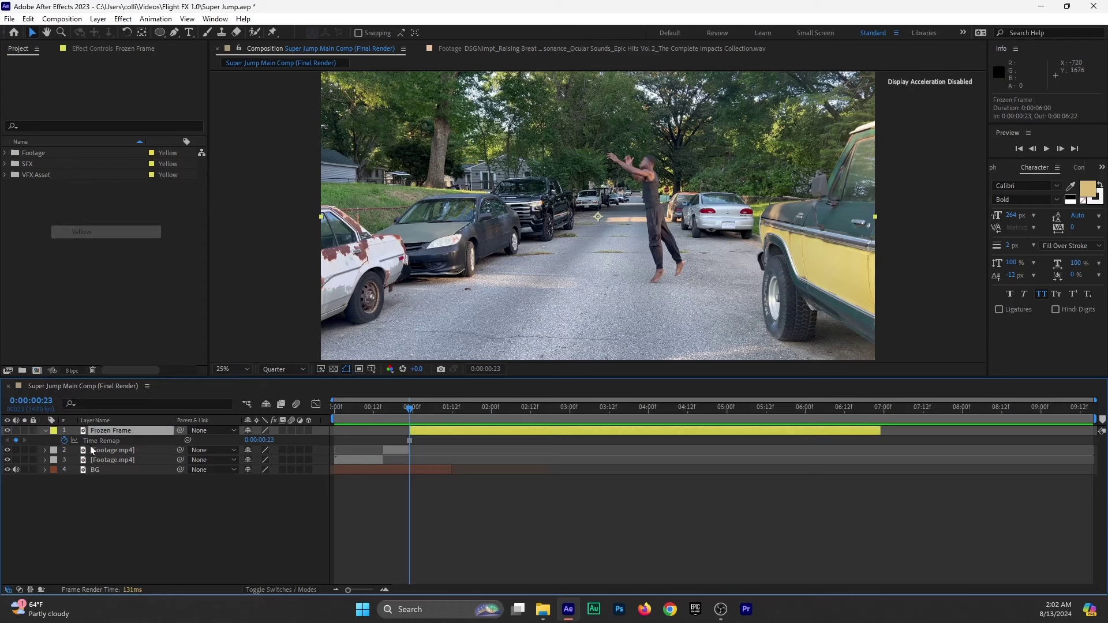
pyautogui.click(195, 518)
pyautogui.hotkey('ctrl', 's')
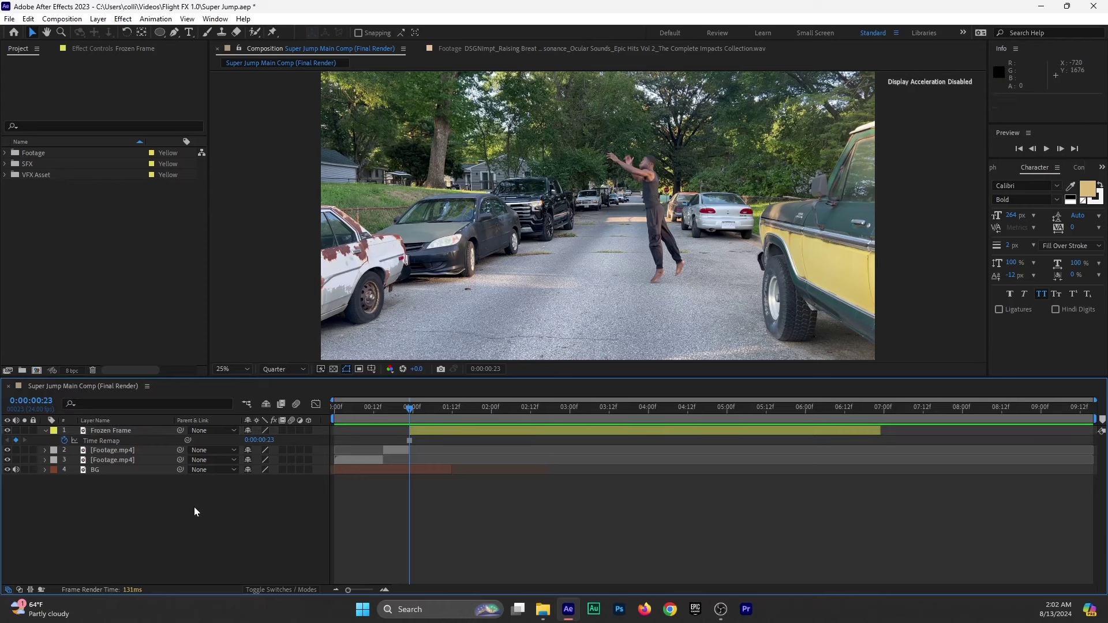
pyautogui.click(44, 431)
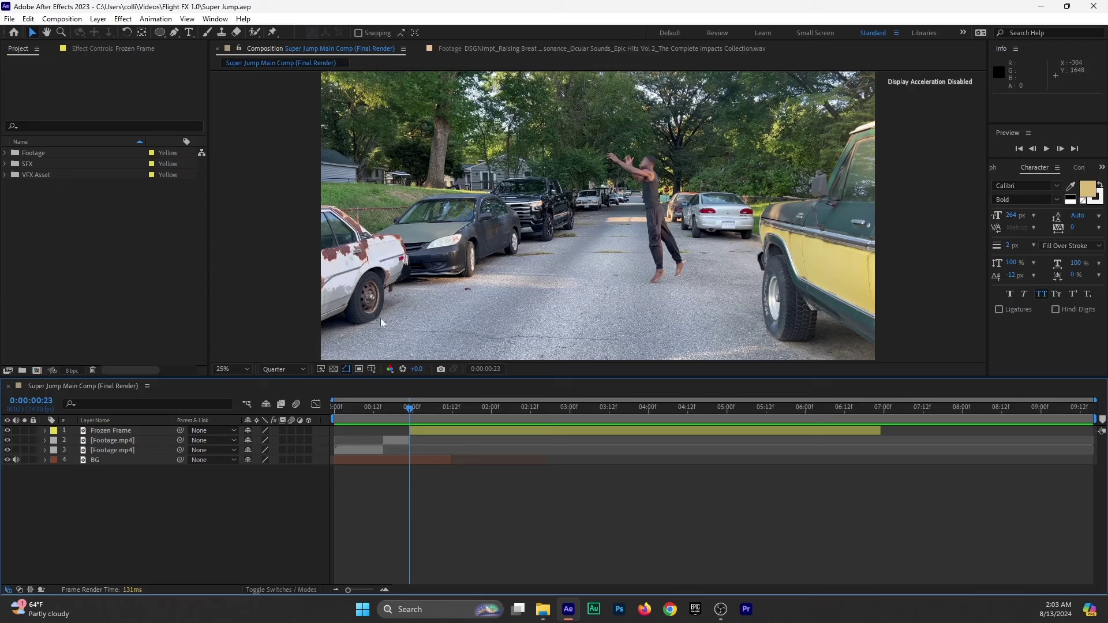
pyautogui.click(283, 374)
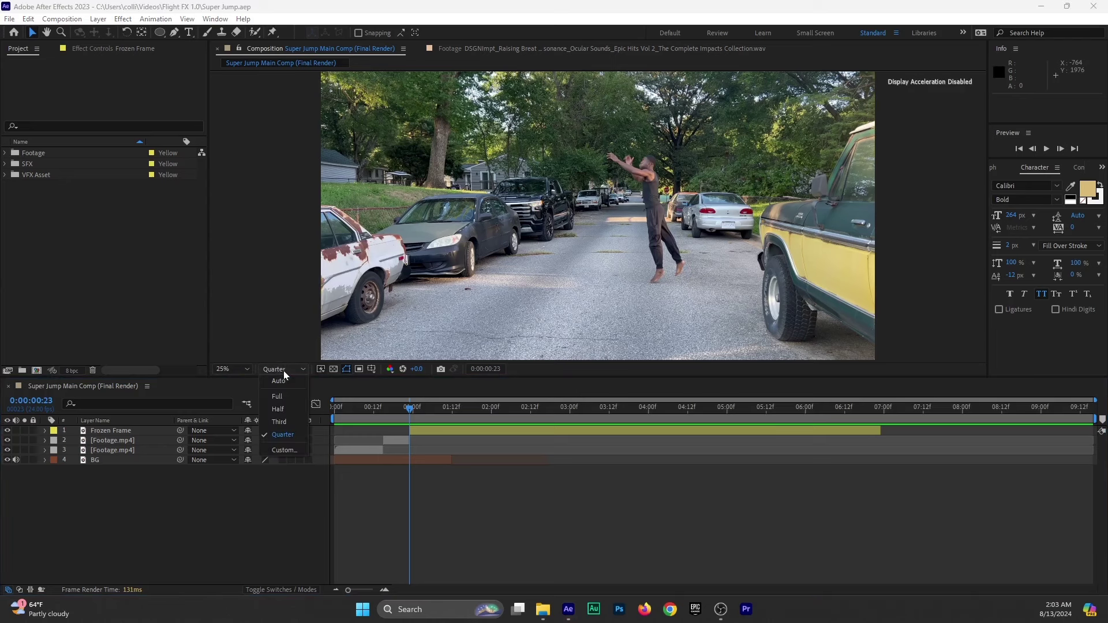
pyautogui.click(289, 398)
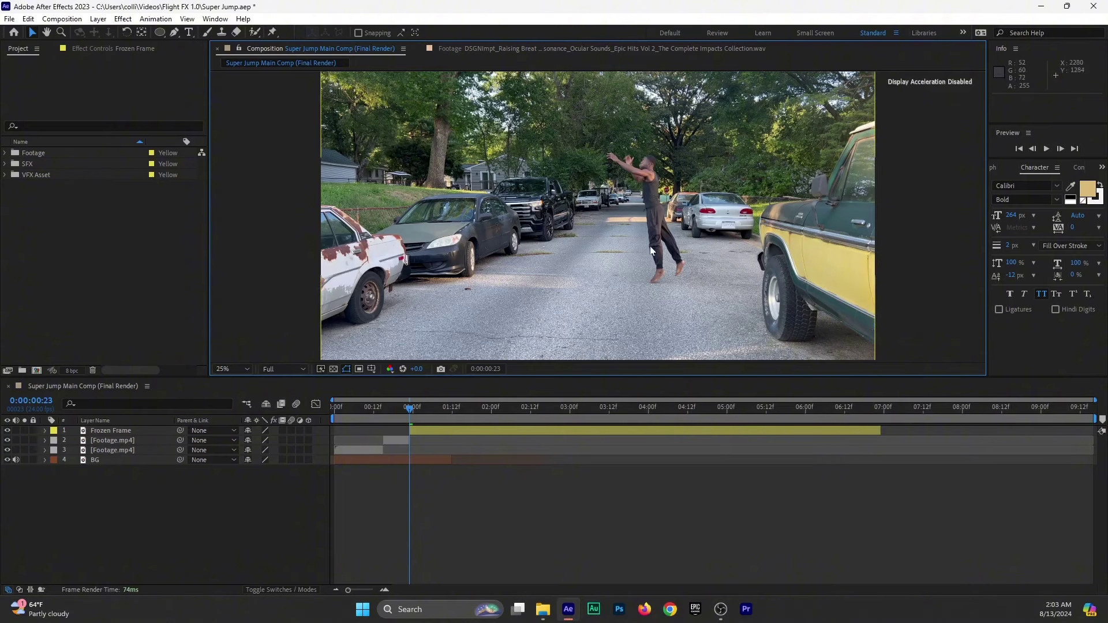
pyautogui.press('.')
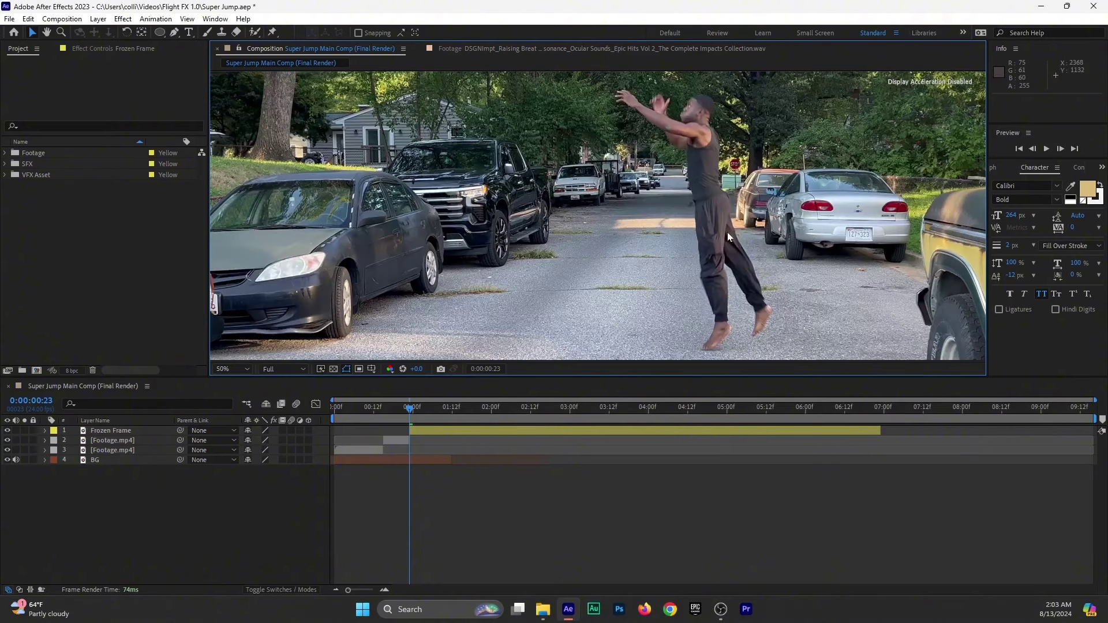
pyautogui.press('h')
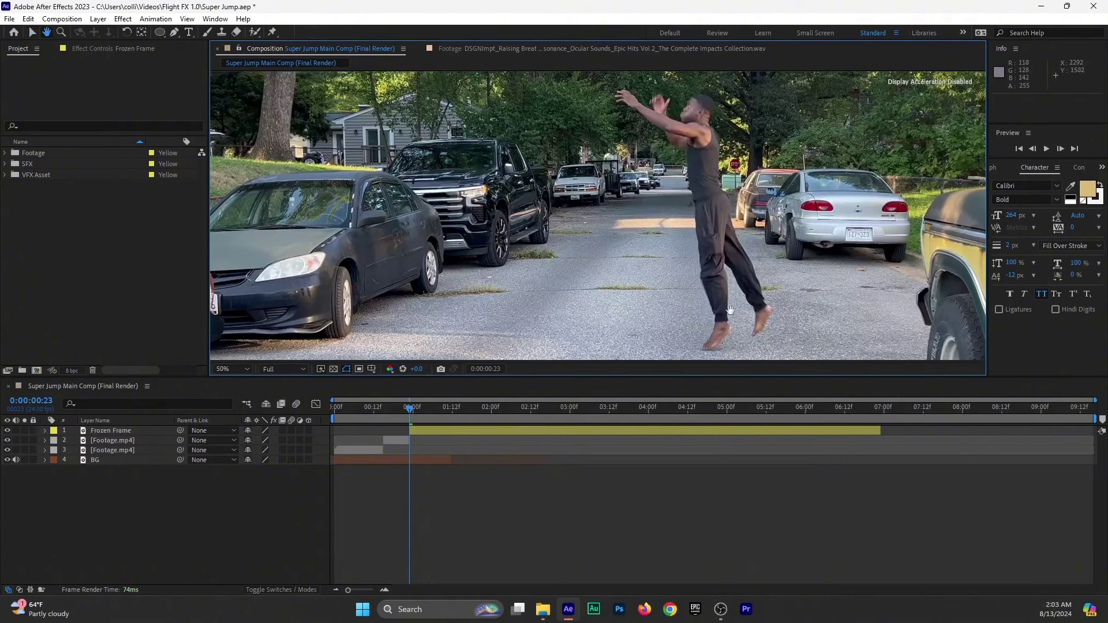
pyautogui.moveTo(807, 225); pyautogui.dragTo(687, 222)
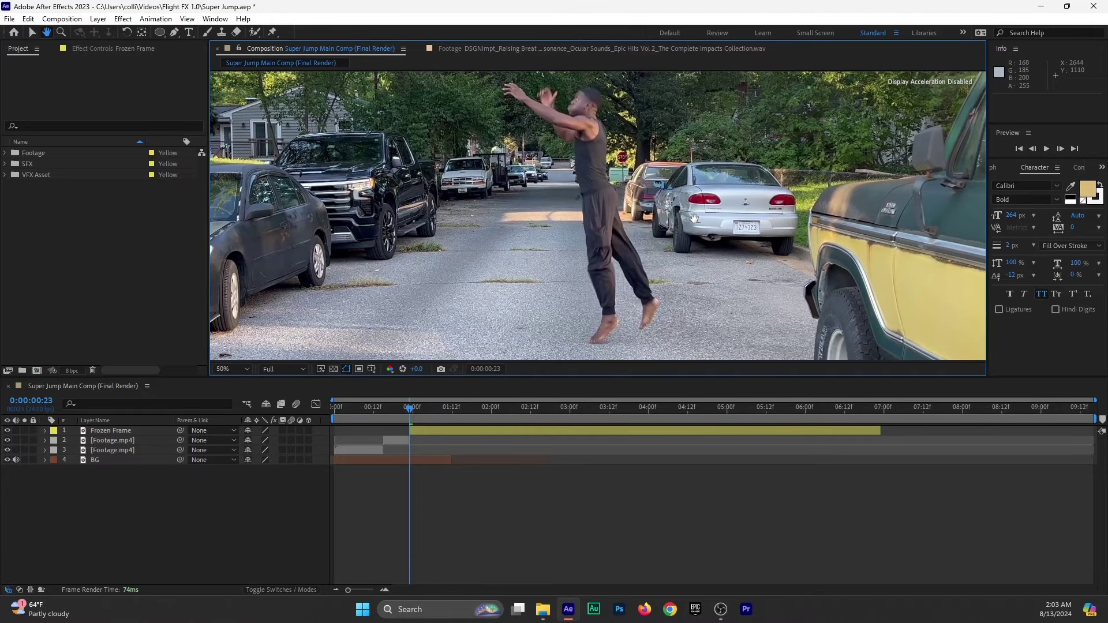
pyautogui.press('v')
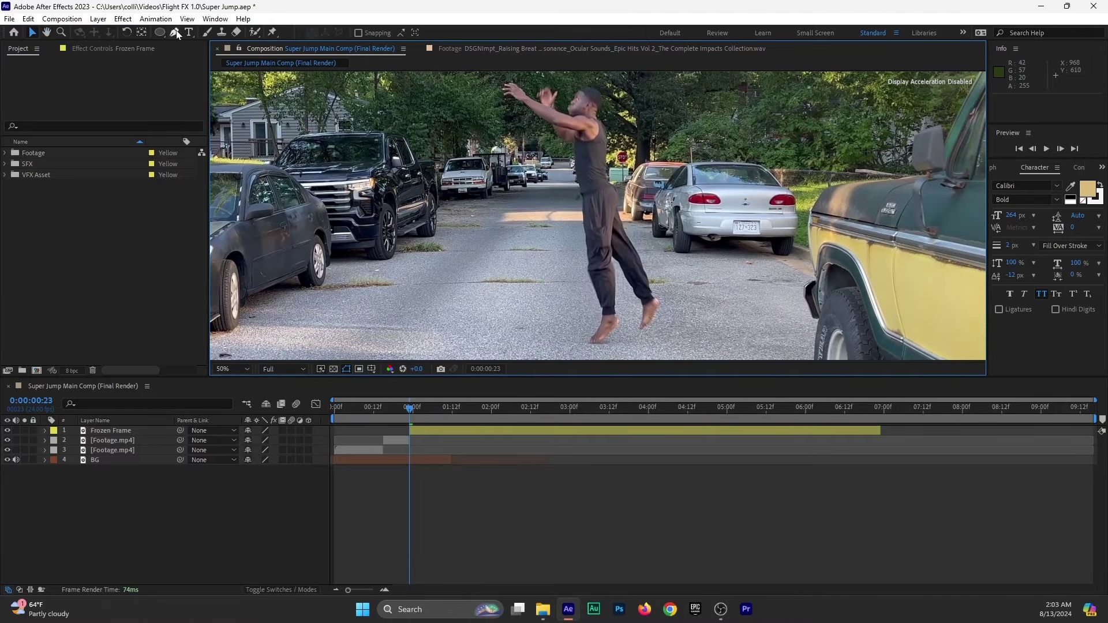
# Select Frozen Frame with the Pen tool and zoom the viewer in on the man.
pyautogui.click(174, 34)
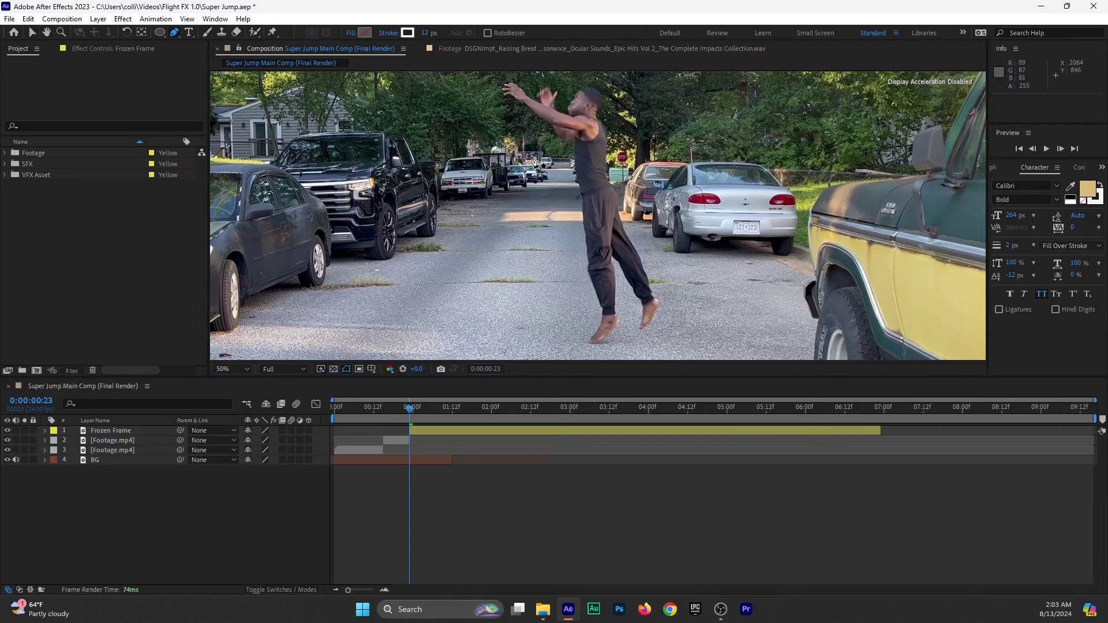
pyautogui.click(112, 432)
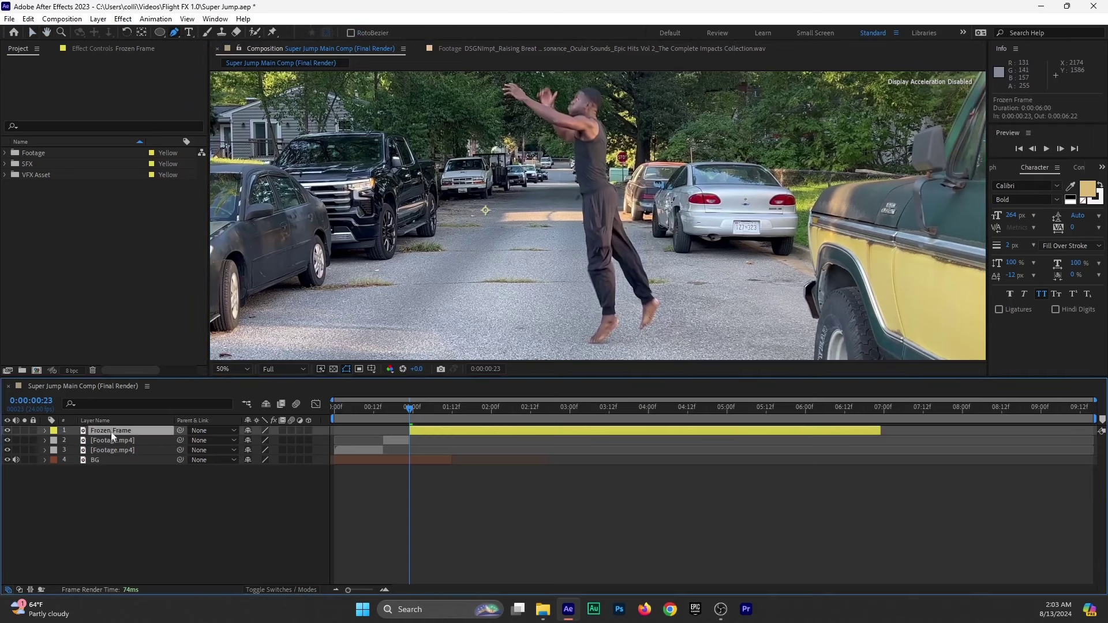
pyautogui.press('/')
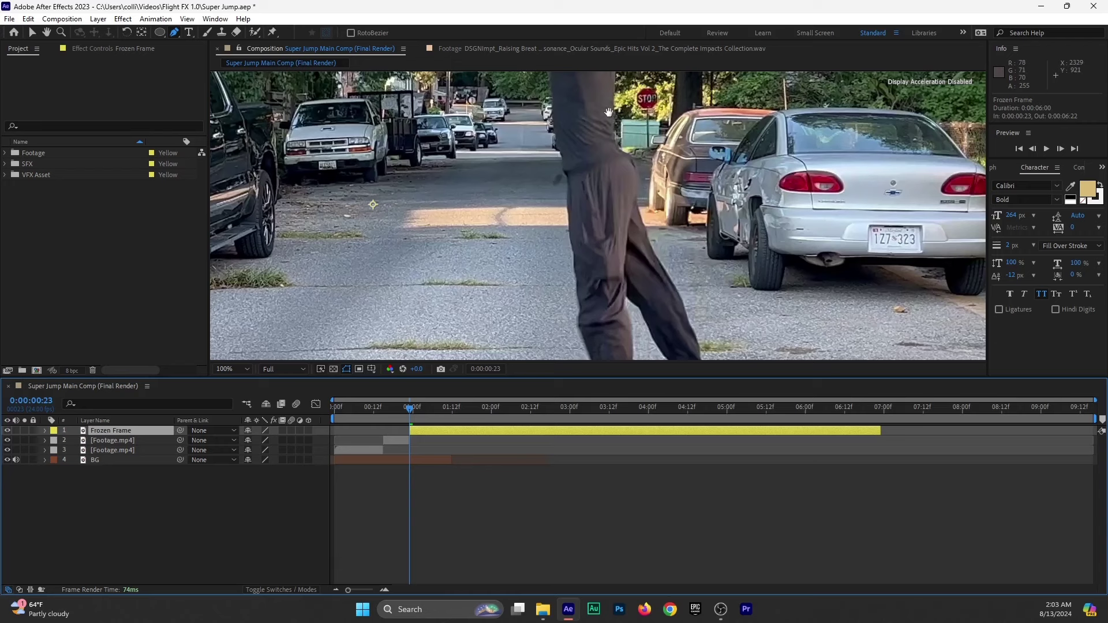
pyautogui.moveTo(609, 112); pyautogui.dragTo(598, 355)
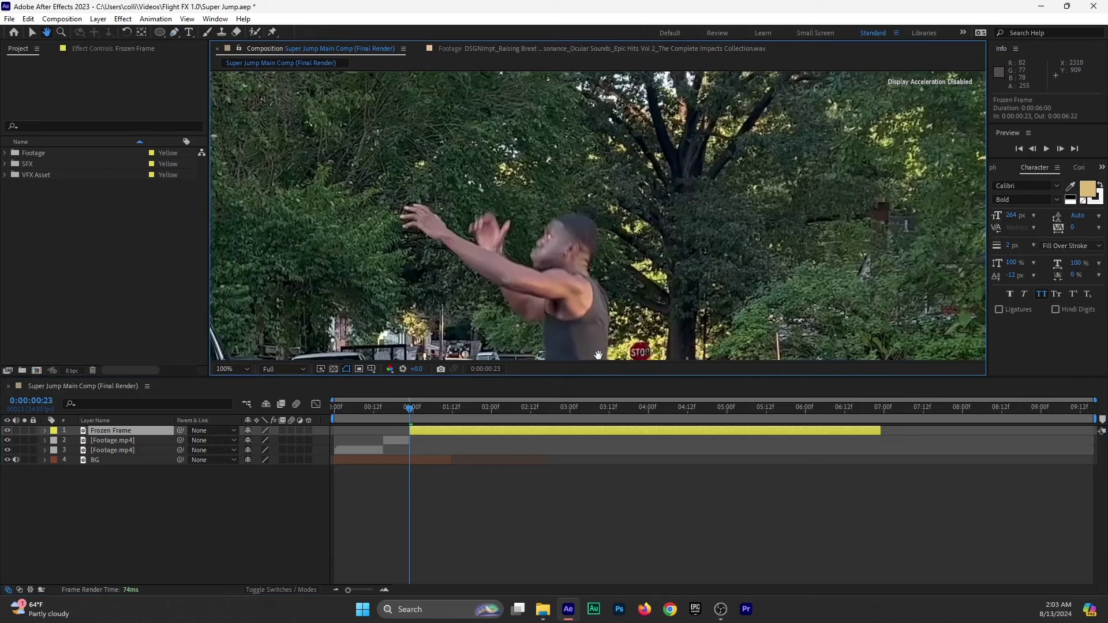
pyautogui.press('g')
pyautogui.press('.')
# Trace Mask 1 point by point around the jumper's arms, head and face.
pyautogui.click(588, 318)
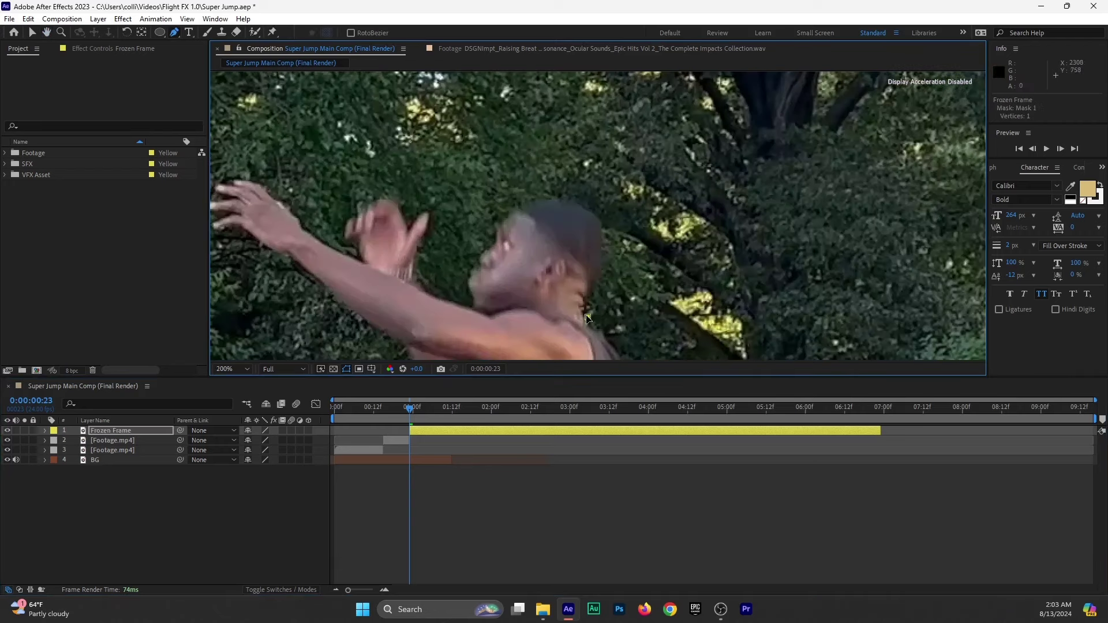
pyautogui.click(583, 306)
pyautogui.click(592, 289)
pyautogui.click(601, 271)
pyautogui.click(599, 218)
pyautogui.click(564, 203)
pyautogui.click(550, 201)
pyautogui.moveTo(519, 204); pyautogui.dragTo(511, 208)
pyautogui.click(498, 225)
pyautogui.click(493, 240)
pyautogui.click(484, 250)
pyautogui.moveTo(468, 272); pyautogui.dragTo(459, 282)
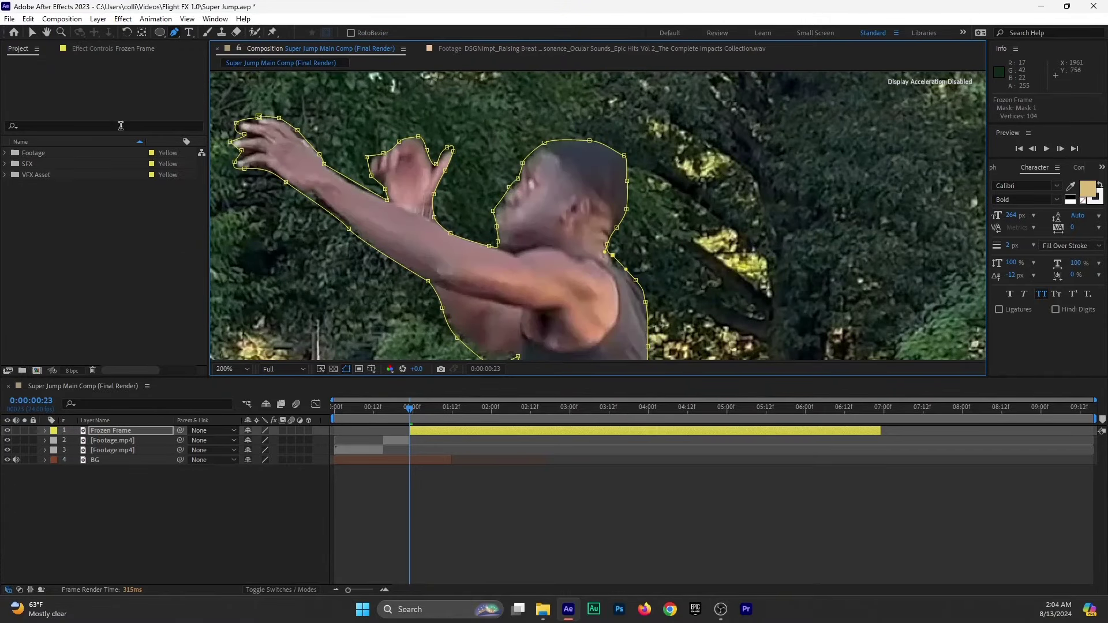
# Leave the Pen tool and fit the whole frame back in the viewer.
pyautogui.click(32, 33)
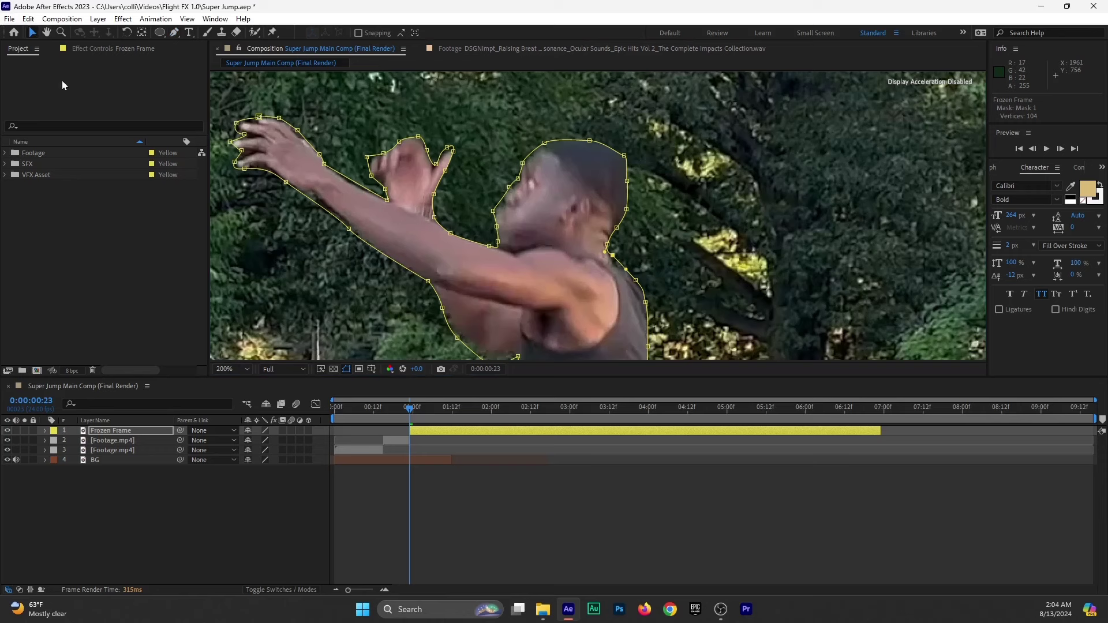
pyautogui.click(240, 366)
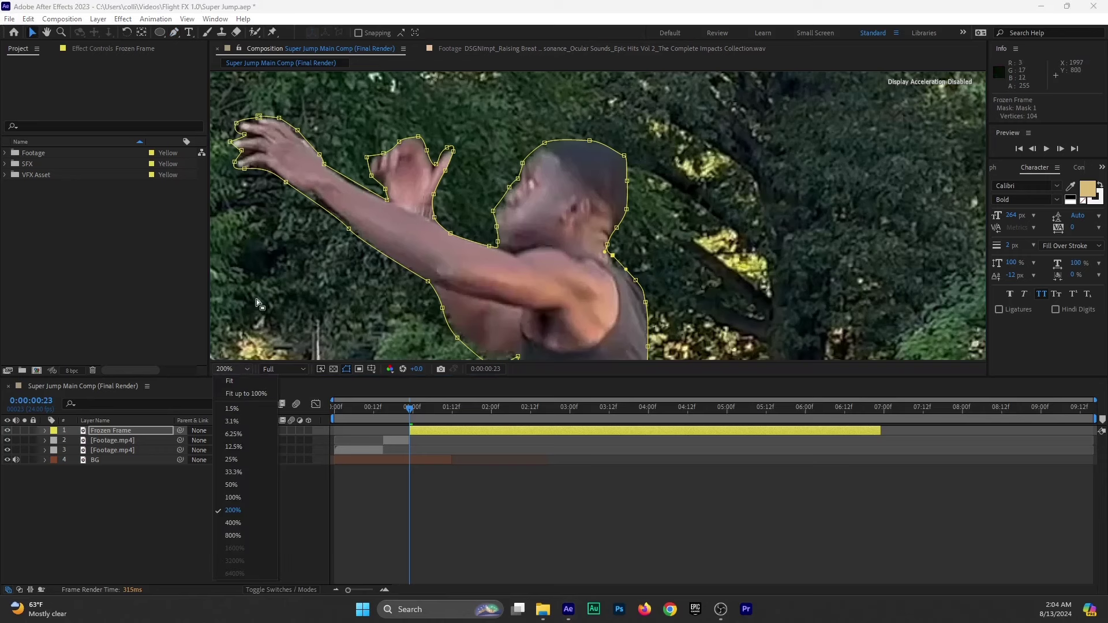
pyautogui.click(249, 396)
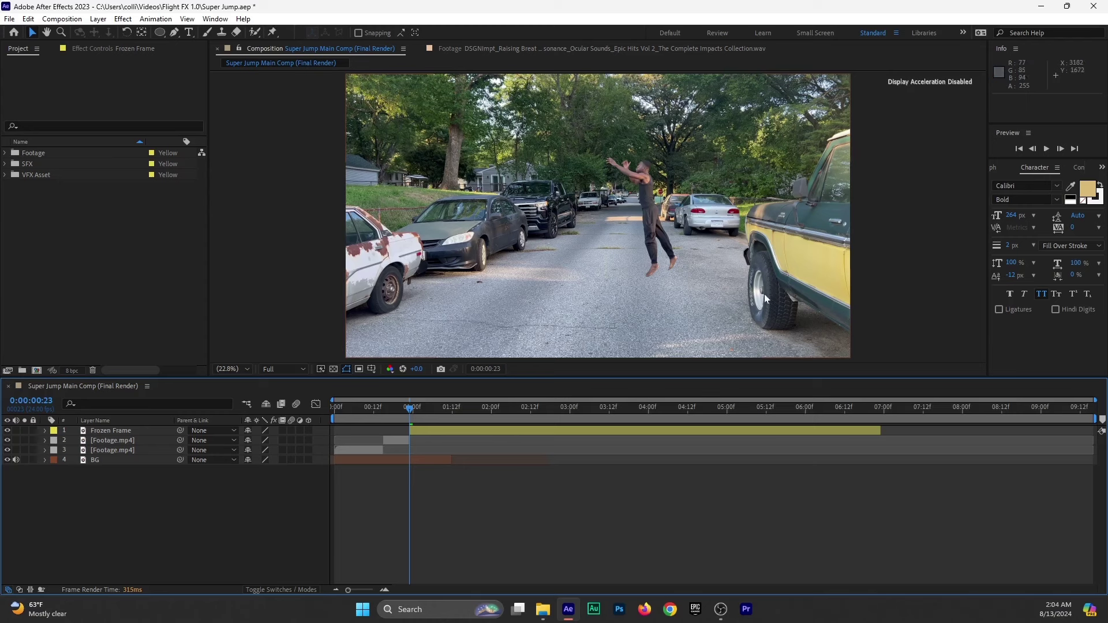
# Set Frozen Frame's Mask 1 feather to 2 pixels.
pyautogui.click(431, 432)
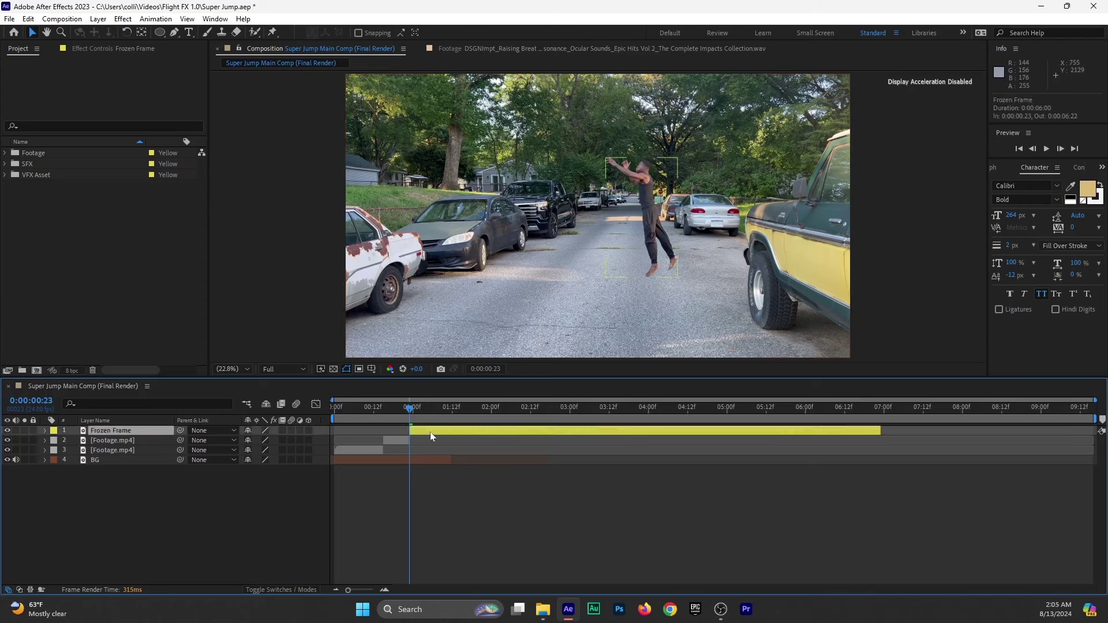
pyautogui.press('f')
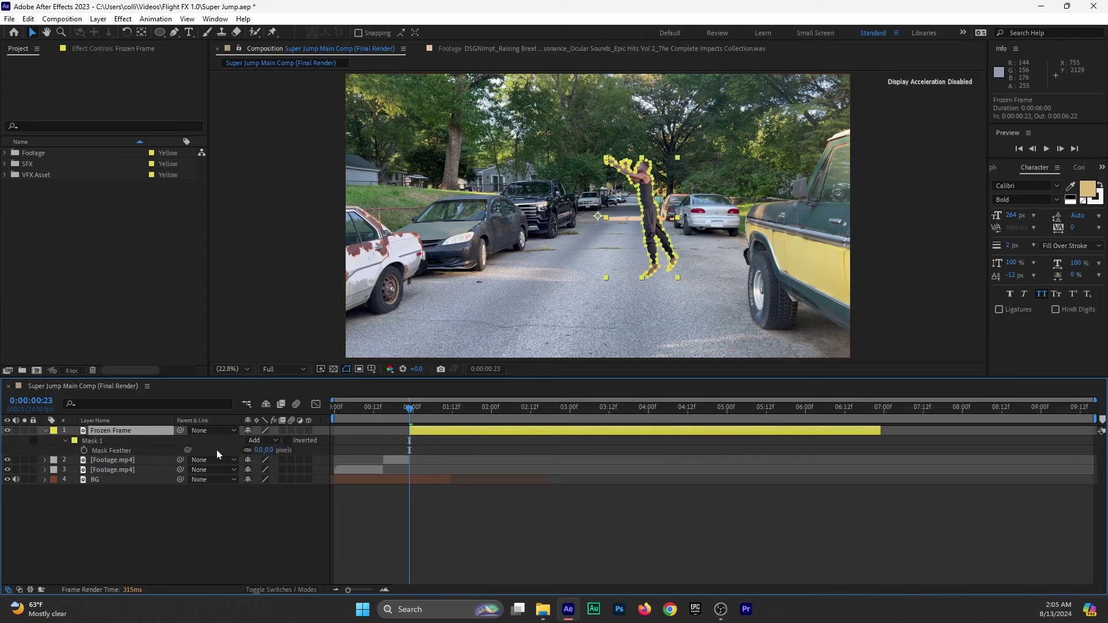
pyautogui.click(270, 450)
pyautogui.write('2')
pyautogui.click(281, 520)
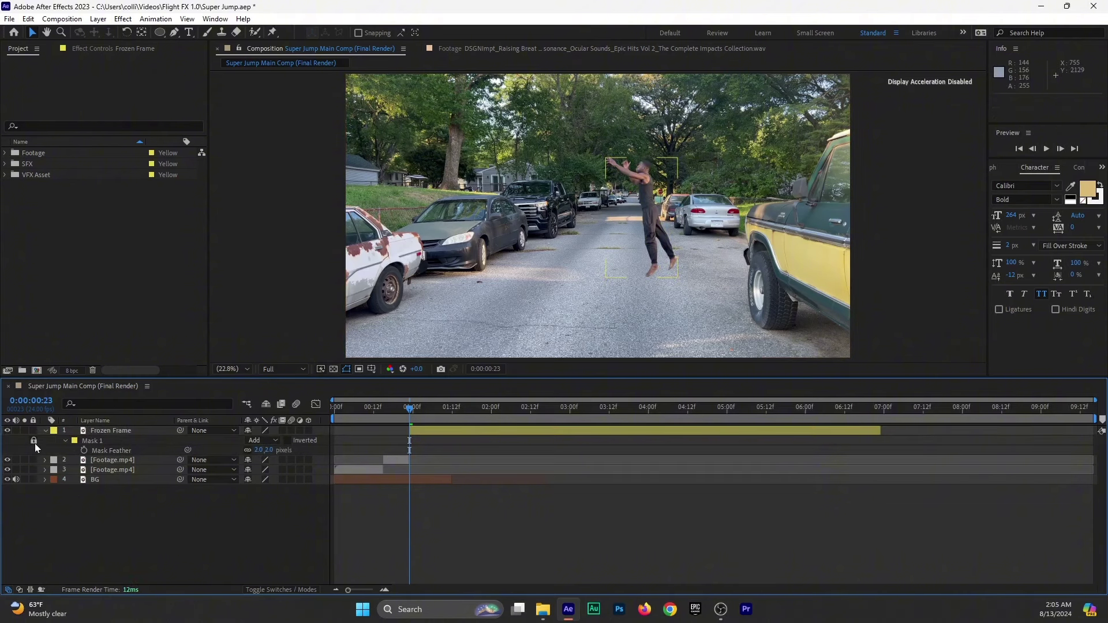
pyautogui.click(92, 440)
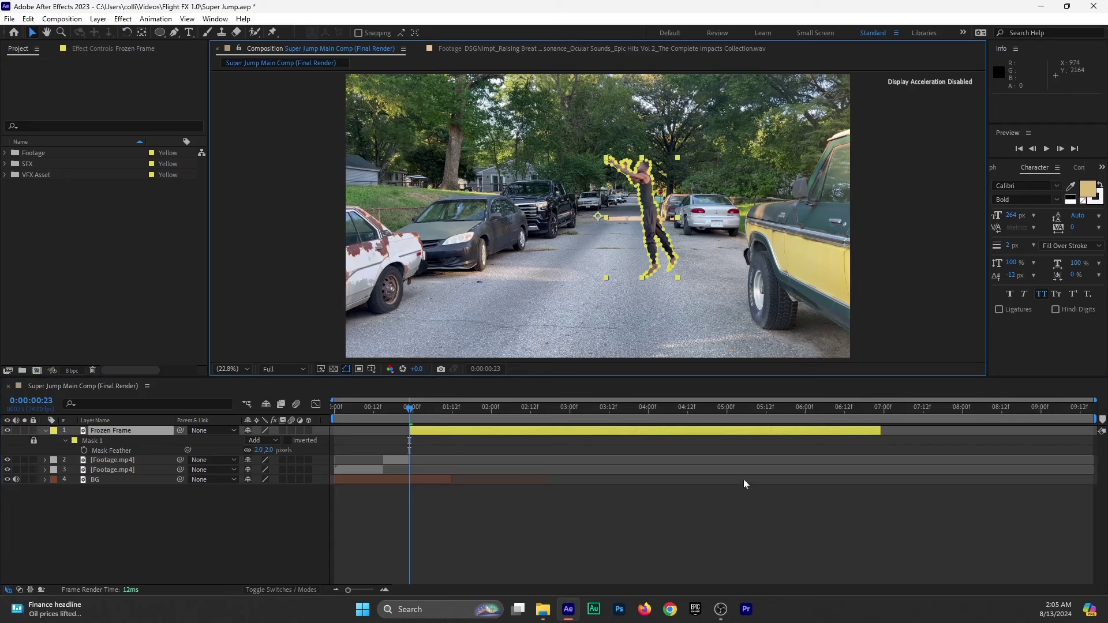
pyautogui.click(142, 33)
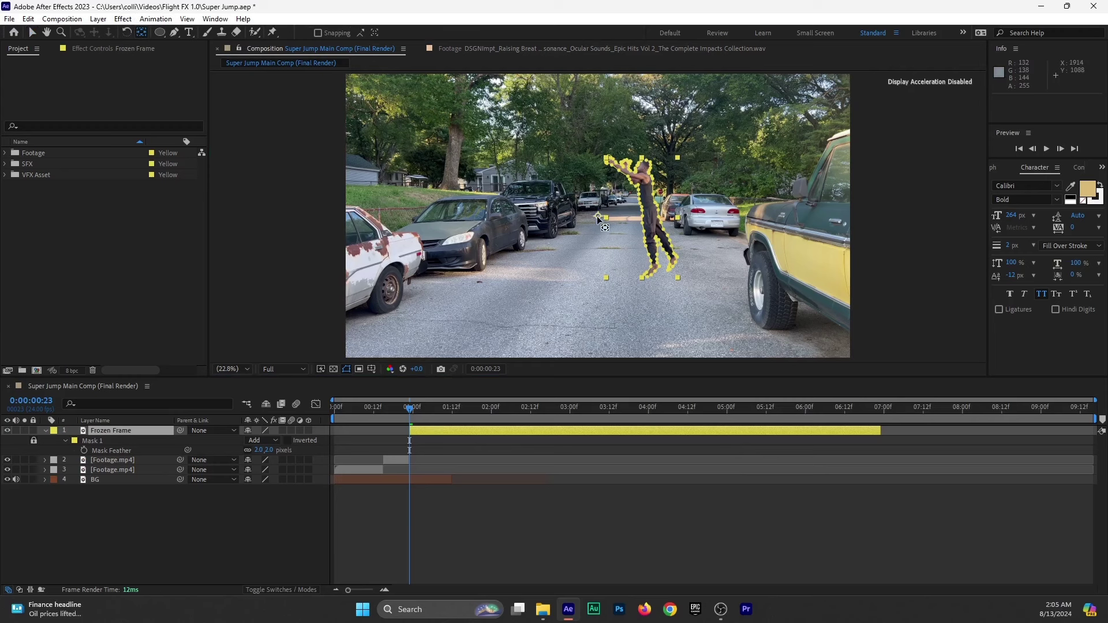
# Drag Frozen Frame's anchor point onto the jumper's torso and save the project.
pyautogui.moveTo(598, 217); pyautogui.dragTo(592, 225)
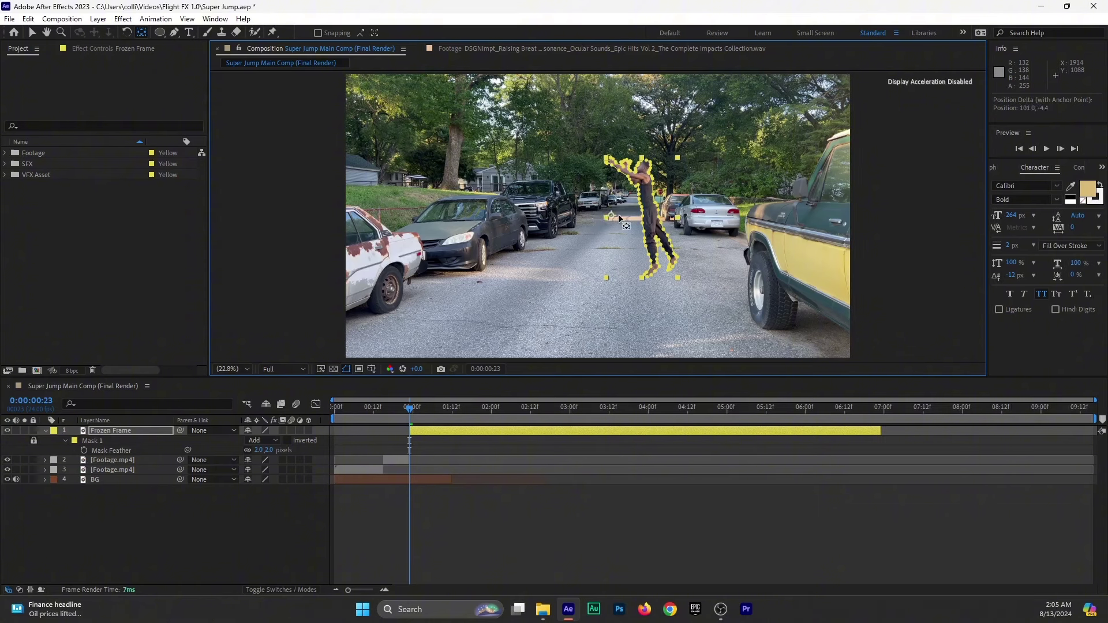
pyautogui.moveTo(636, 217); pyautogui.dragTo(647, 206)
pyautogui.click(32, 32)
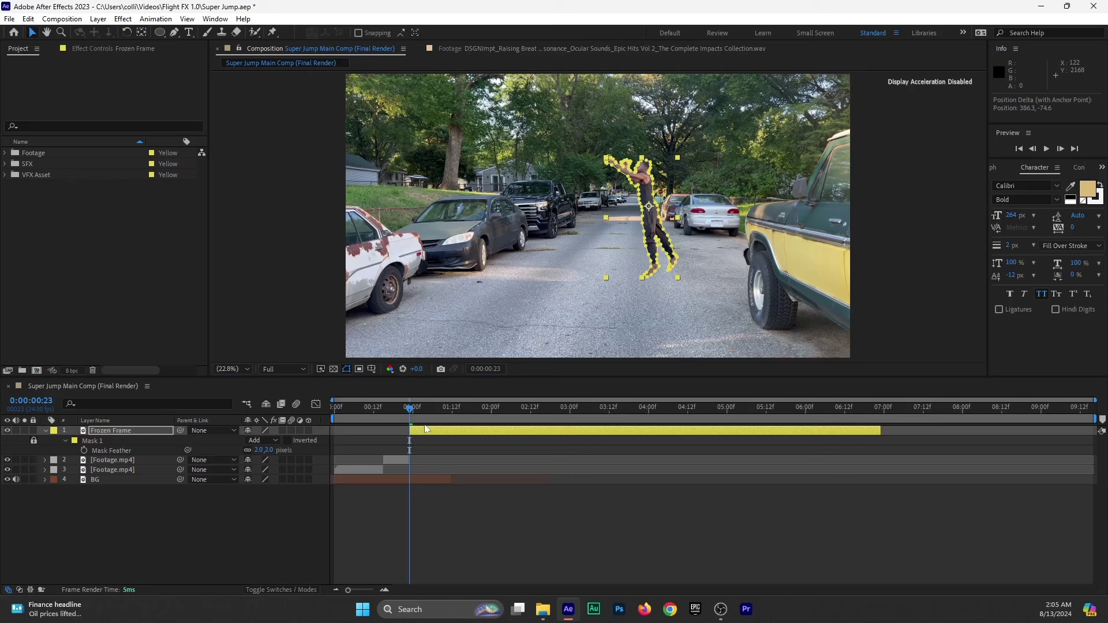
pyautogui.hotkey('ctrl', 's')
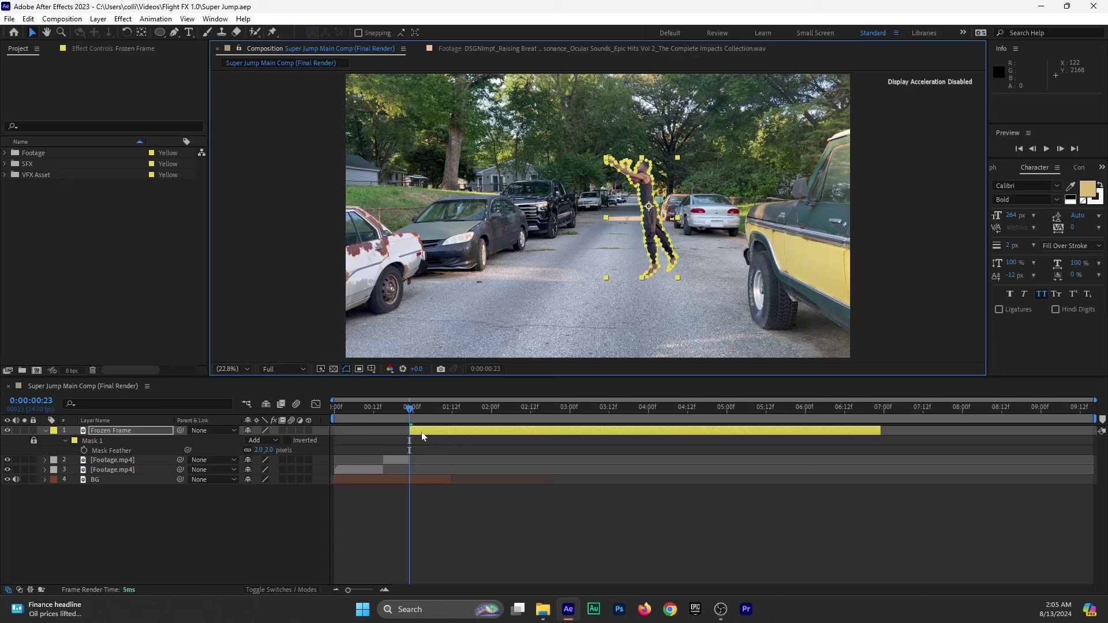
pyautogui.click(422, 435)
# Keyframe Frozen Frame's Position from 0:00:00:23 to off-screen above the frame at 0:00:01:05, and enable motion blur.
pyautogui.press('p')
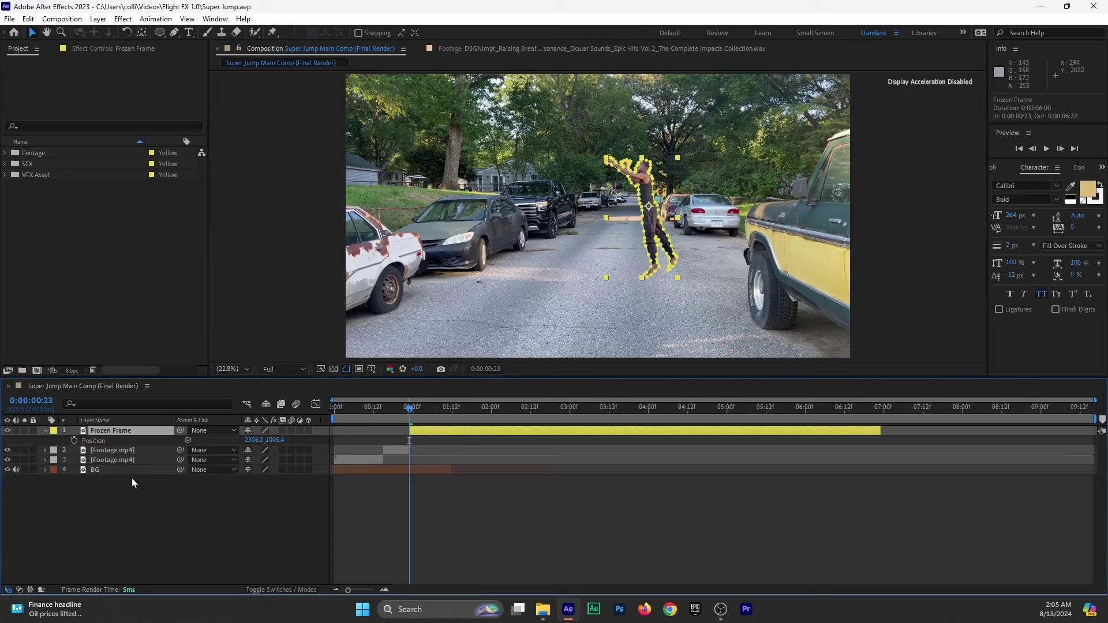
pyautogui.click(74, 441)
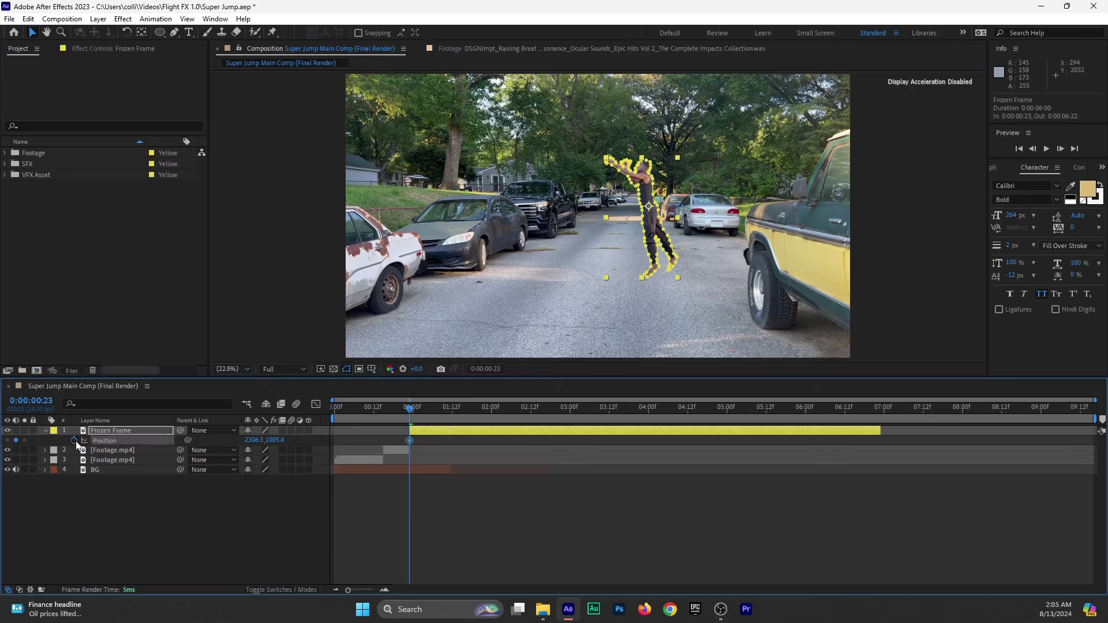
pyautogui.click(1060, 149)
pyautogui.click(1060, 149)
pyautogui.click(1060, 149)
pyautogui.click(1060, 149)
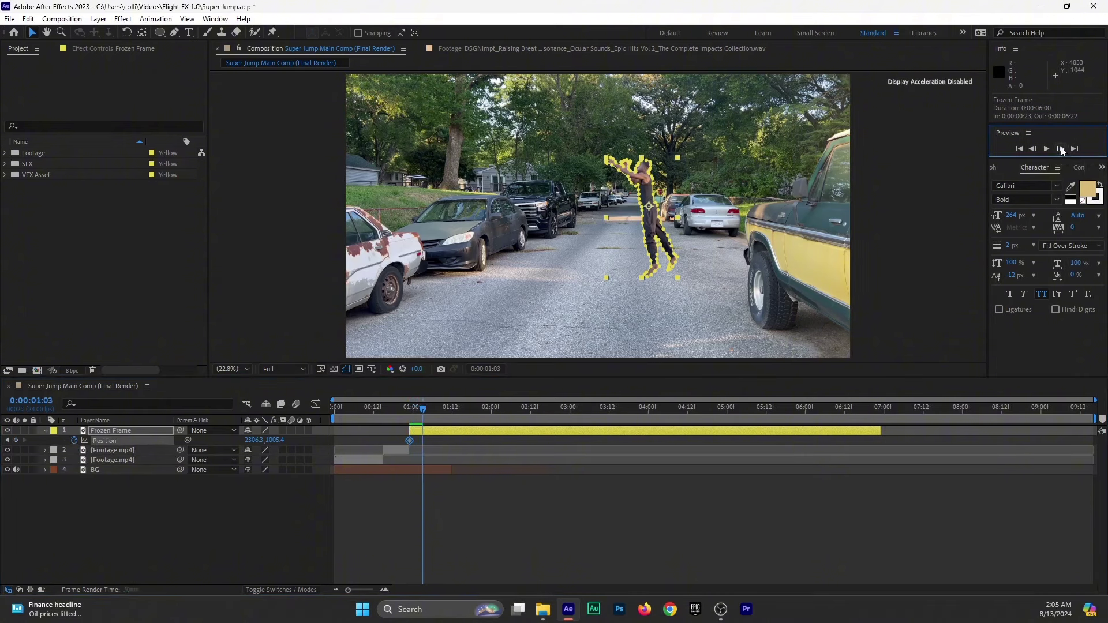
pyautogui.click(1060, 148)
pyautogui.click(1061, 149)
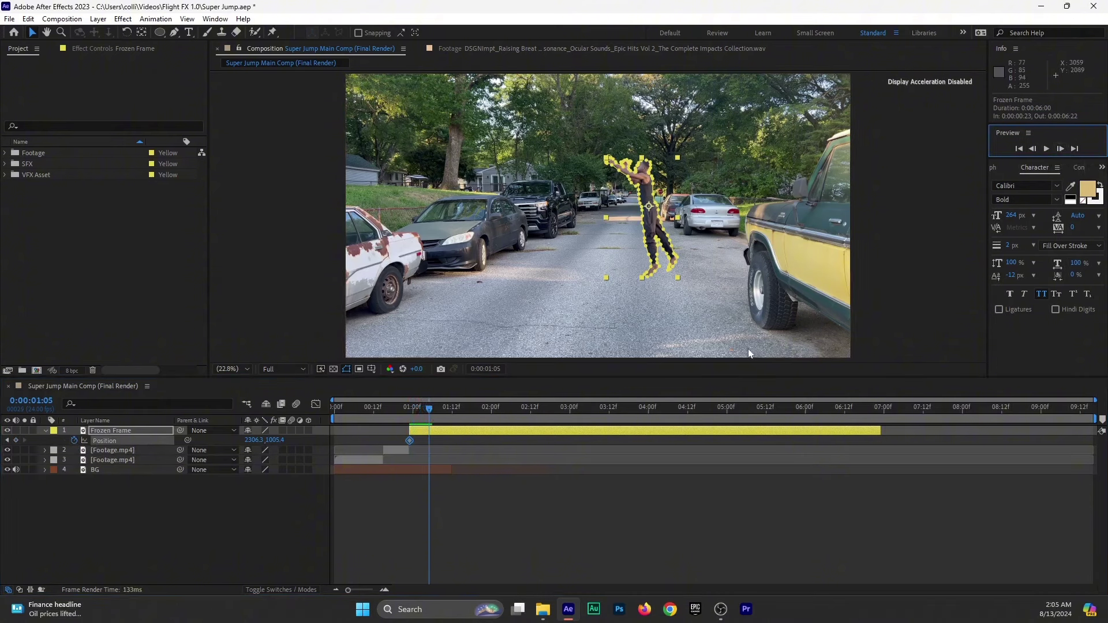
pyautogui.moveTo(664, 239); pyautogui.dragTo(616, 22)
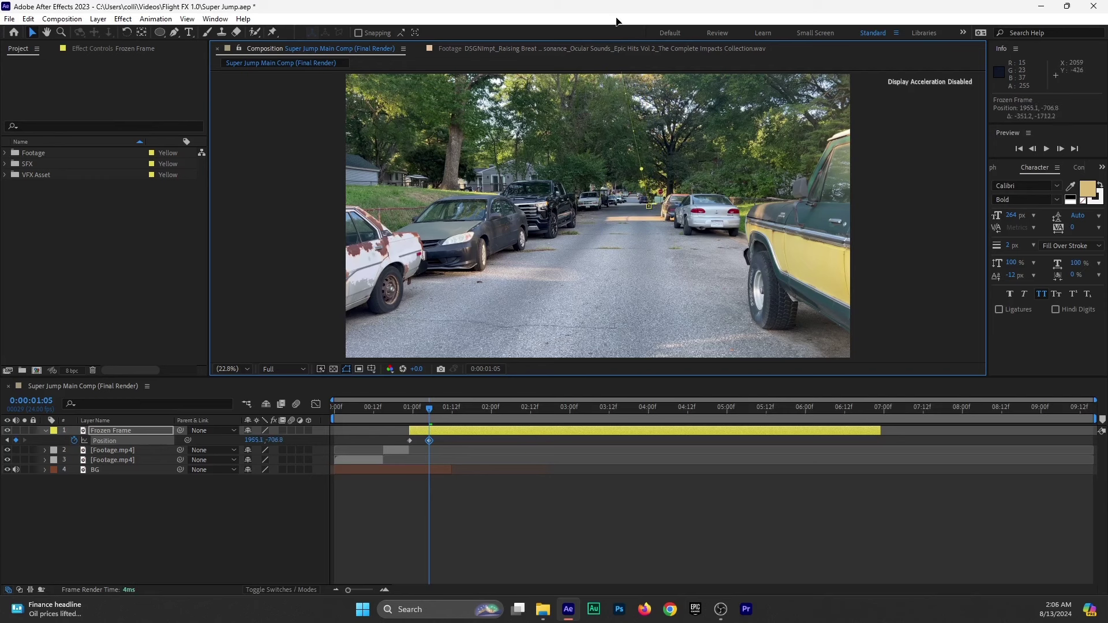
pyautogui.click(291, 431)
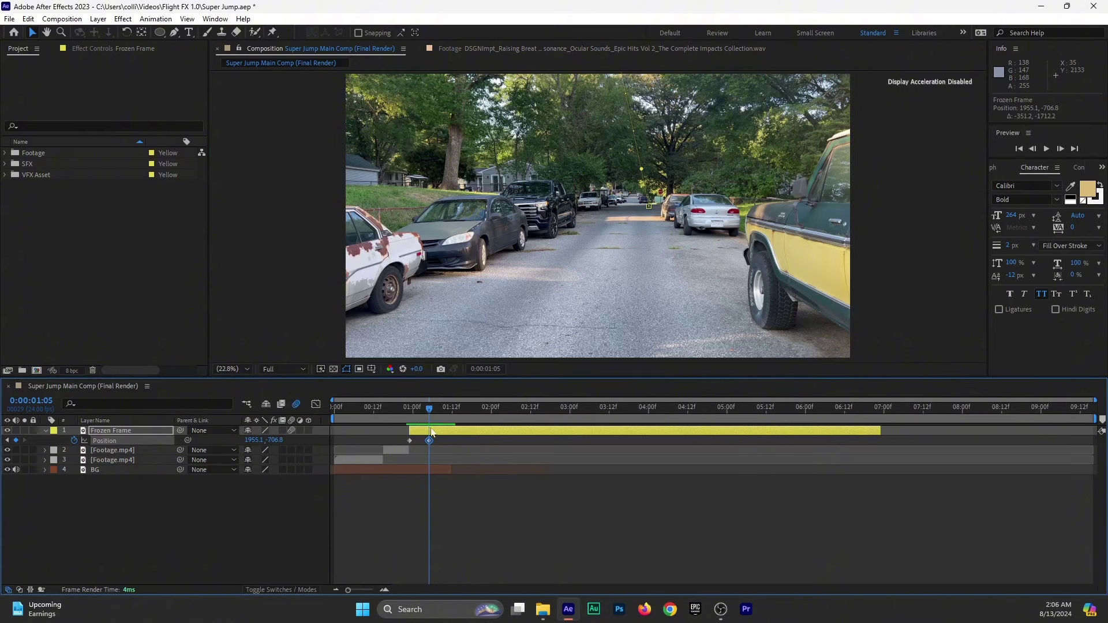
# End the Frozen Frame layer at 0:00:01:05 and zoom into the timeline.
pyautogui.moveTo(881, 430); pyautogui.dragTo(435, 446)
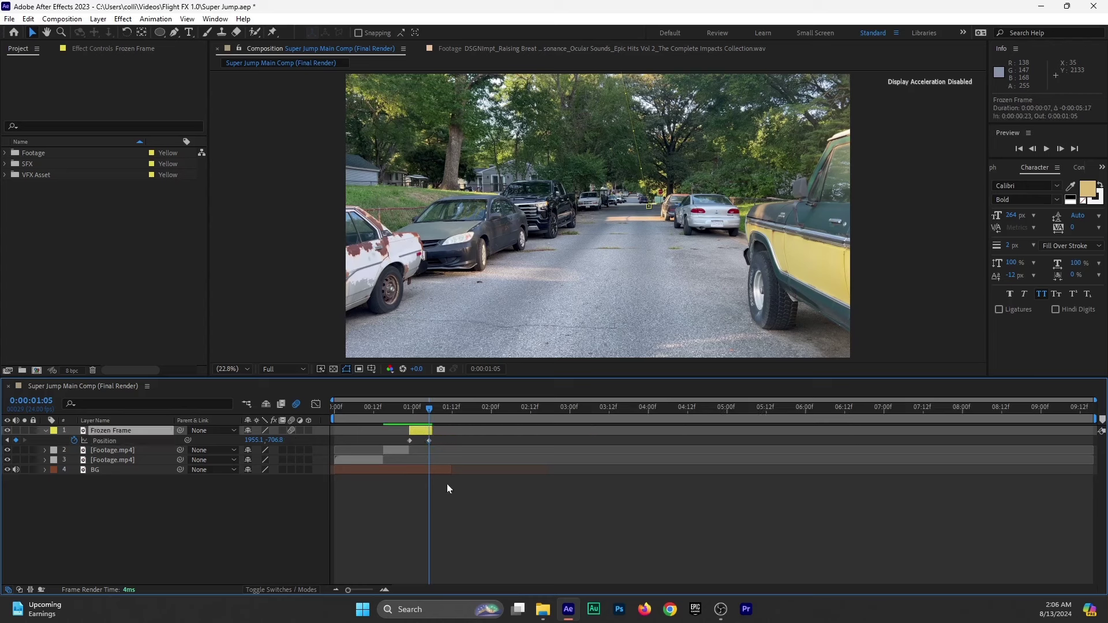
pyautogui.click(386, 590)
pyautogui.click(386, 590)
pyautogui.moveTo(461, 589); pyautogui.dragTo(392, 588)
# Preview the jump from just before it starts, then select the second Footage.mp4 layer.
pyautogui.moveTo(531, 414); pyautogui.dragTo(543, 414)
pyautogui.press('space')
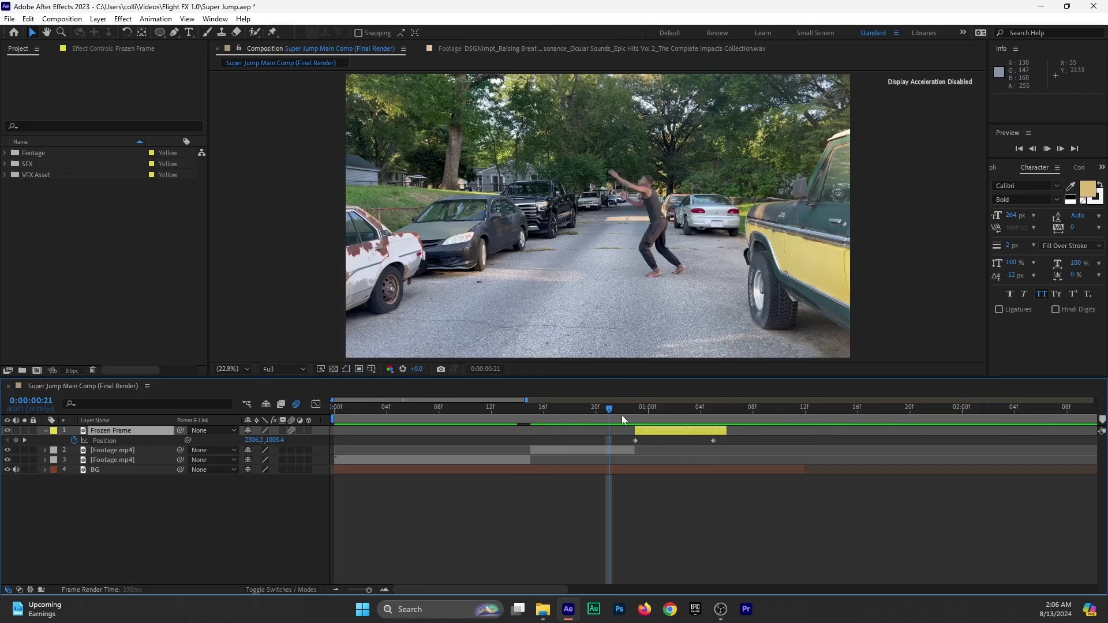
pyautogui.moveTo(624, 412); pyautogui.dragTo(530, 413)
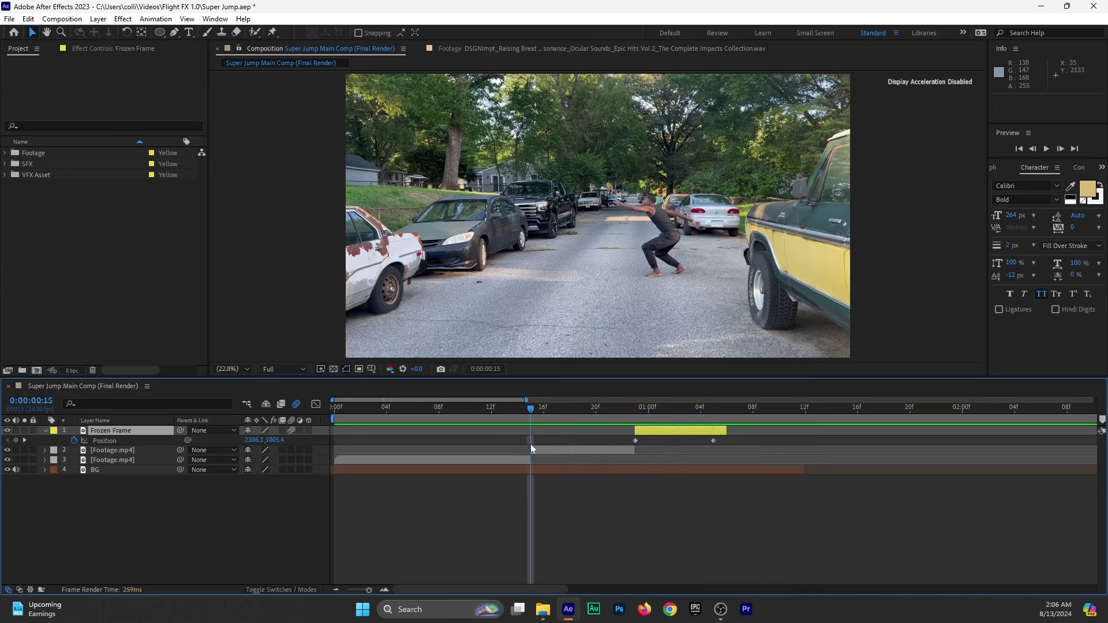
pyautogui.click(575, 449)
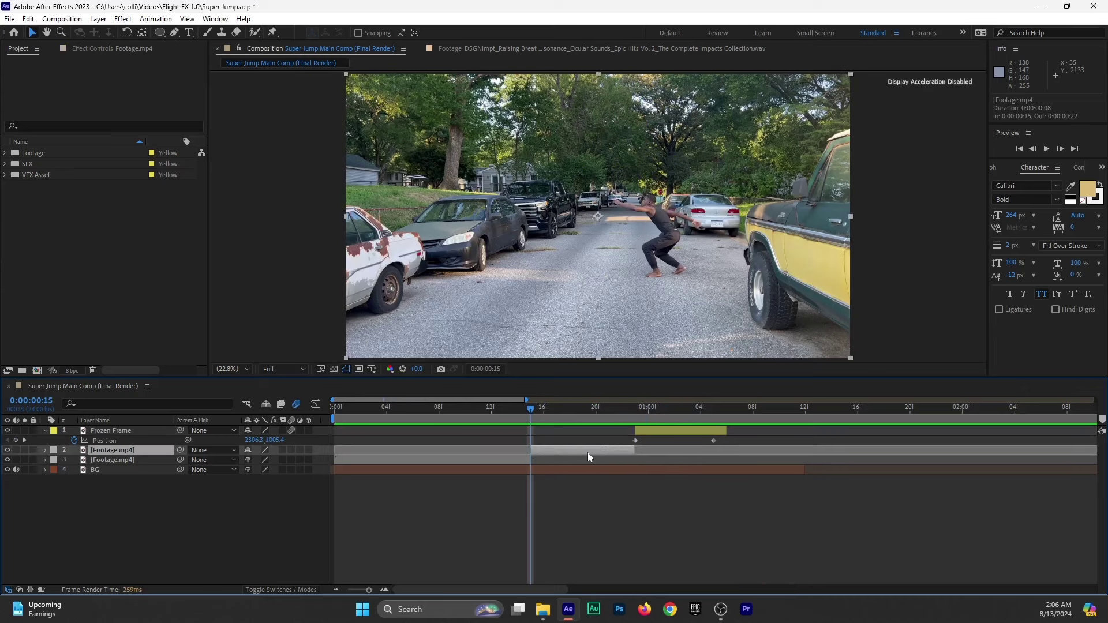
# Time-stretch the second Footage.mp4 layer to 30% and slide Frozen Frame earlier to 0:00:00:18.
pyautogui.rightClick(578, 452)
pyautogui.moveTo(634, 169)
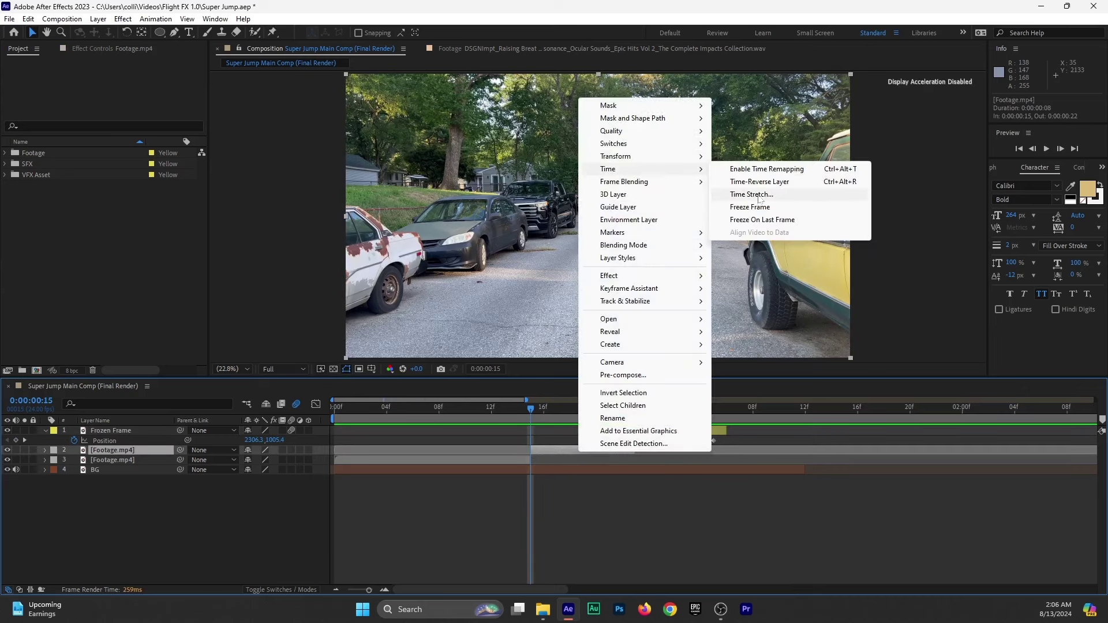
pyautogui.click(758, 196)
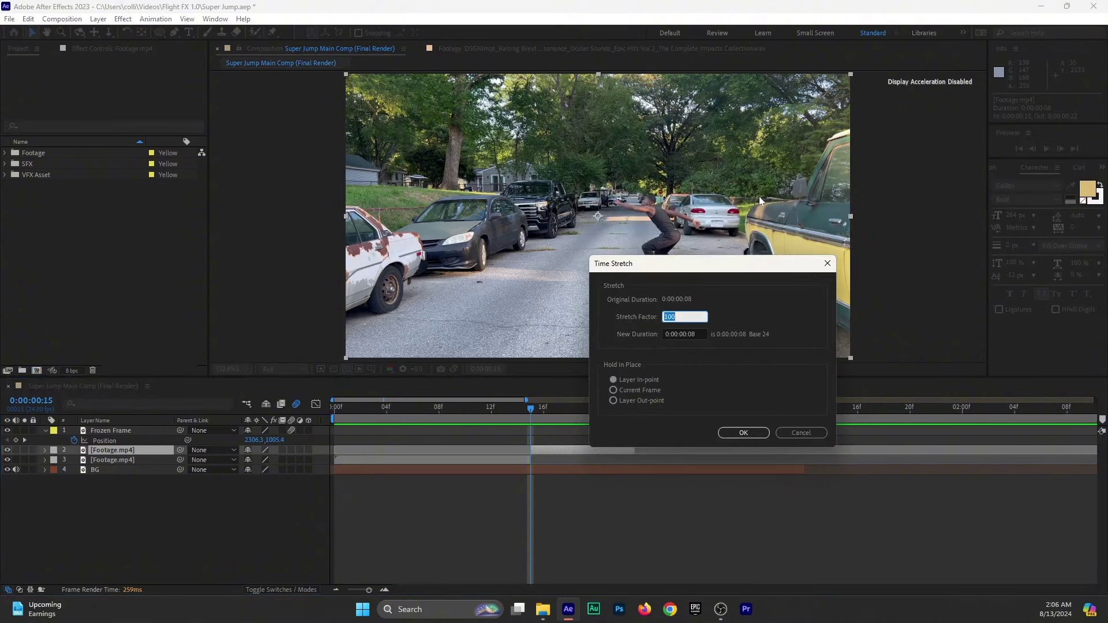
pyautogui.write('30')
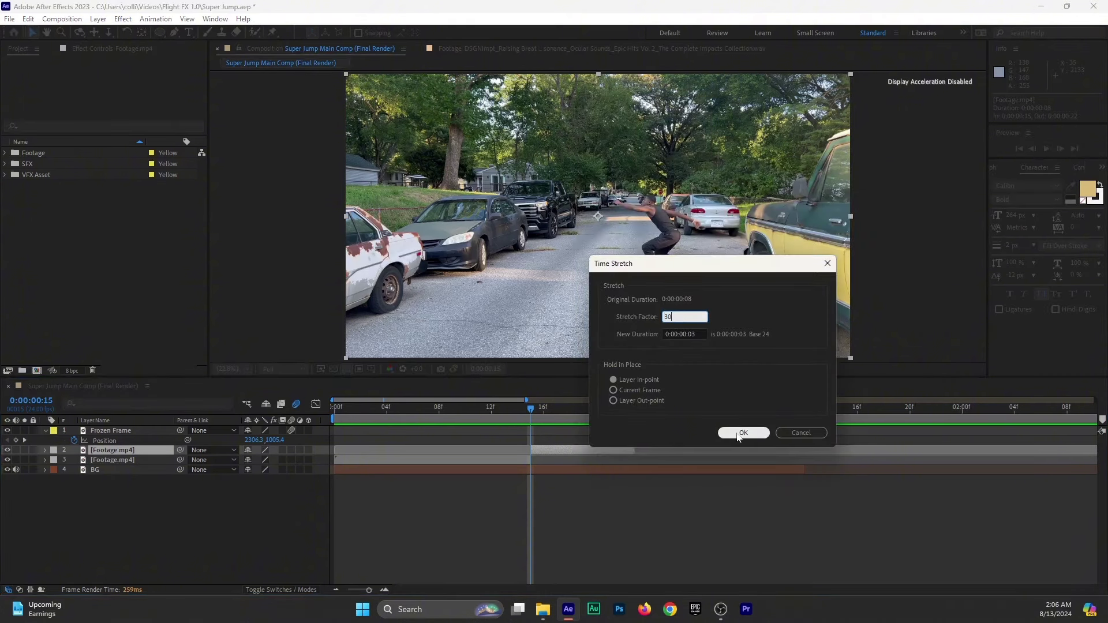
pyautogui.click(740, 434)
pyautogui.moveTo(652, 437); pyautogui.dragTo(590, 443)
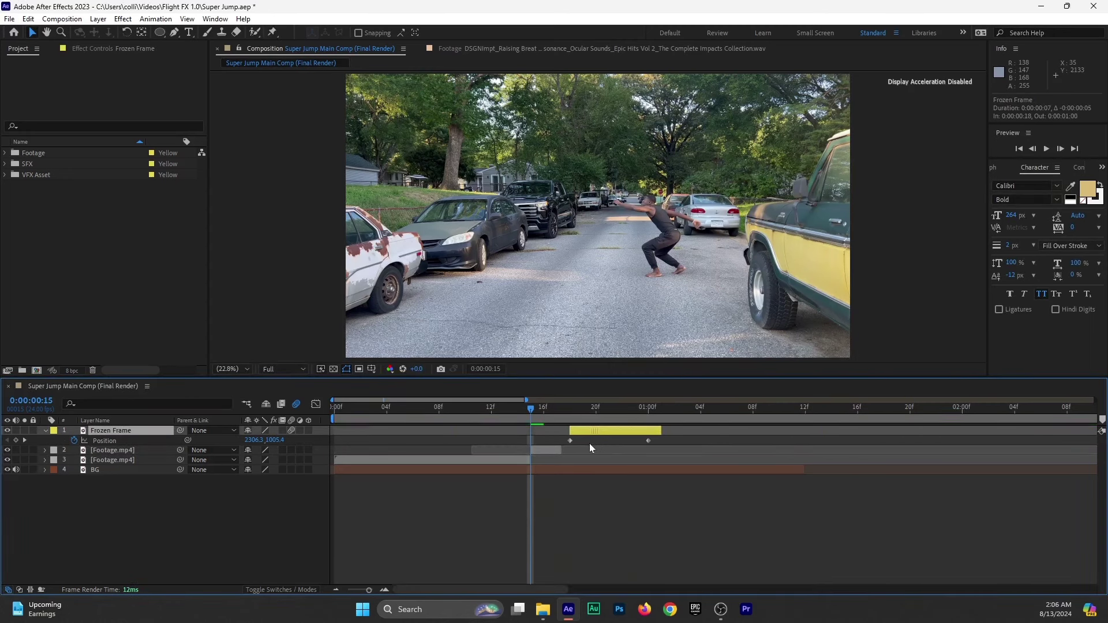
# Preview the jump from frame 17, then trim Frozen Frame to end at 0:00:00:22.
pyautogui.click(558, 413)
pyautogui.press('space')
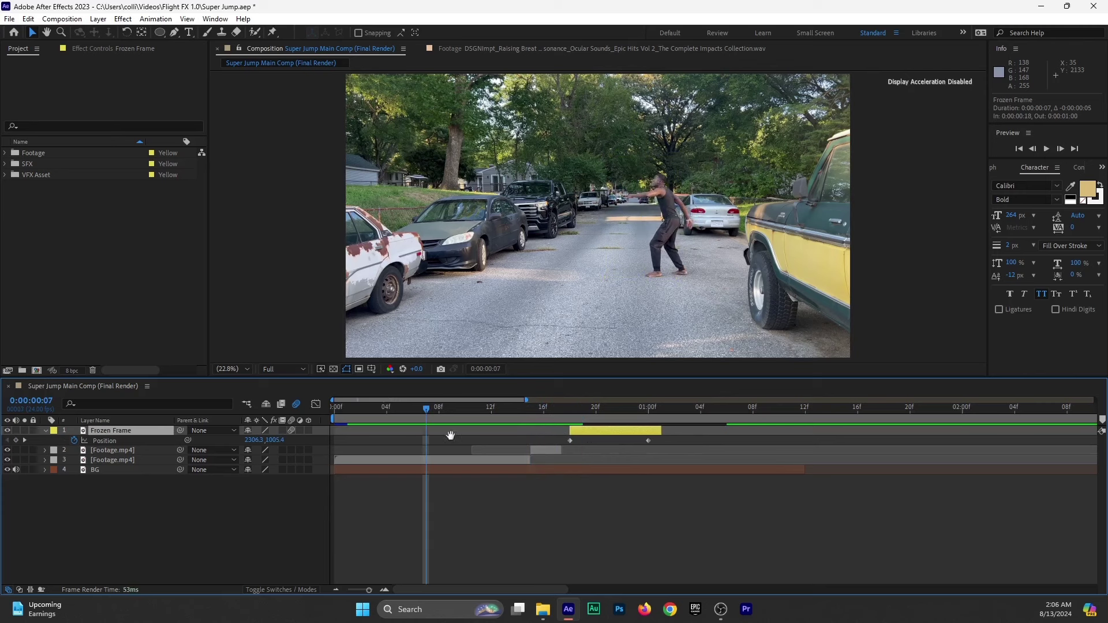
pyautogui.press('space')
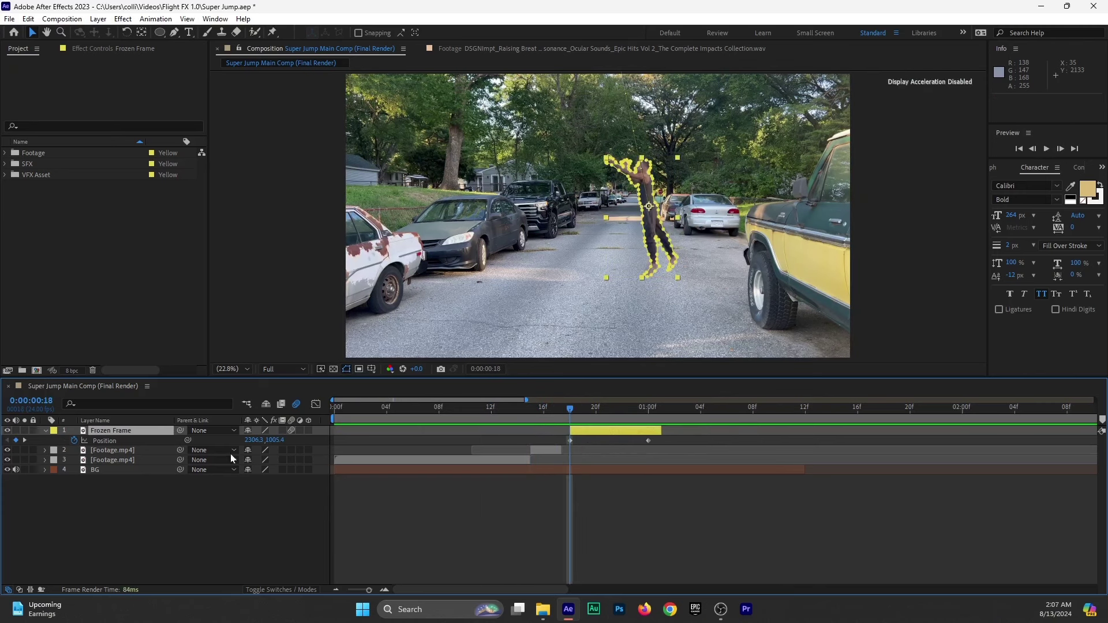
pyautogui.click(123, 437)
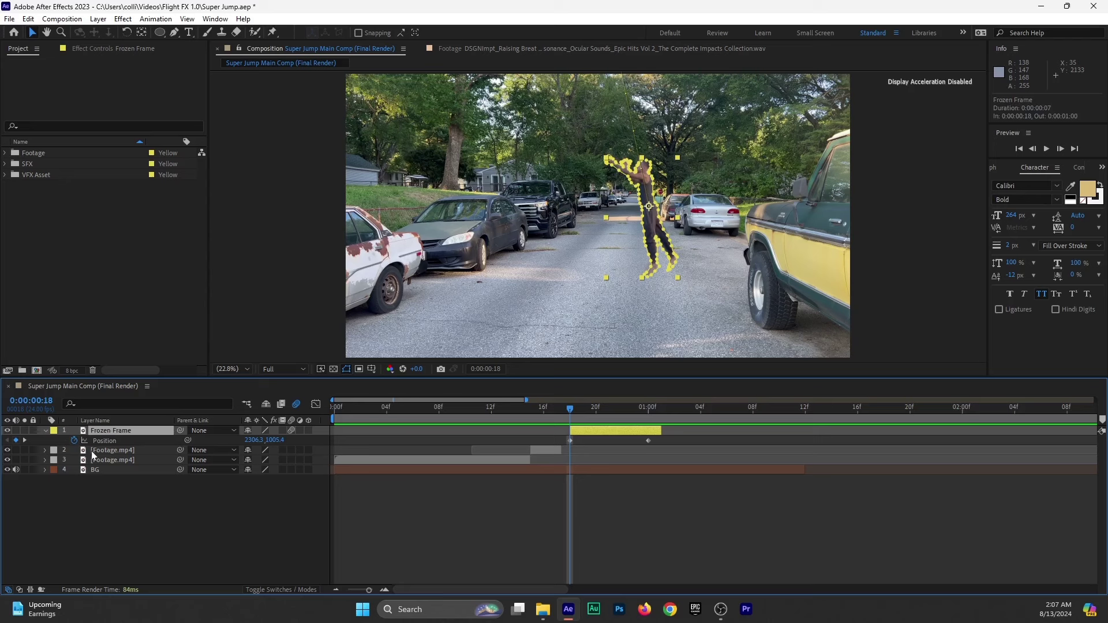
pyautogui.moveTo(647, 439)
pyautogui.mouseDown()
pyautogui.moveTo(625, 442)
pyautogui.moveTo(664, 434)
pyautogui.moveTo(641, 441)
pyautogui.mouseUp()
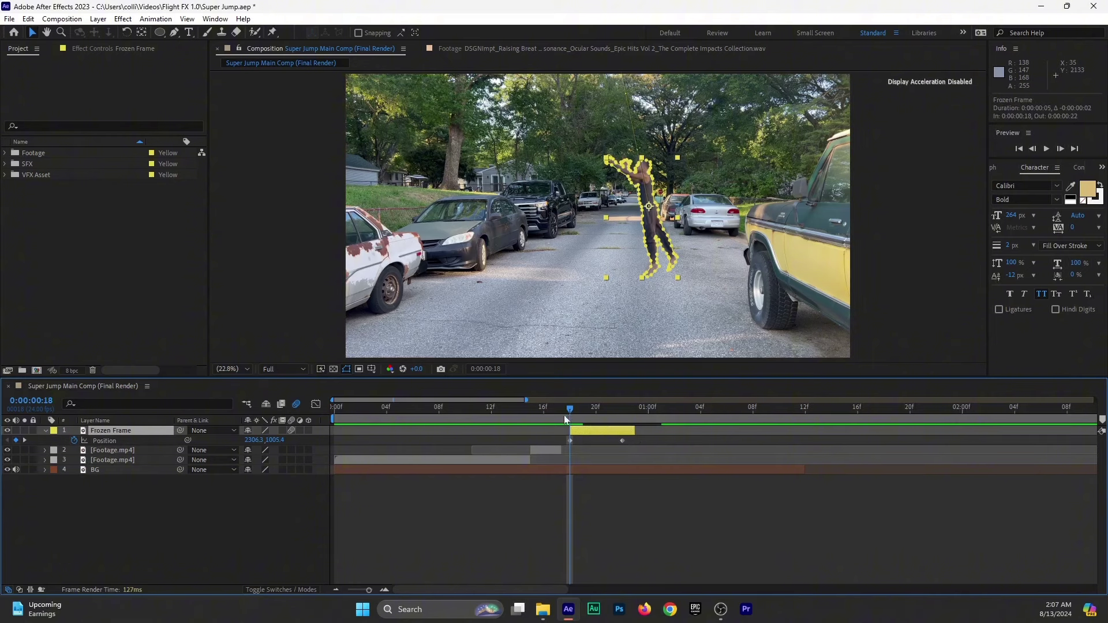
# Replay the jump and scrub from frame 14 through the jump frames to check timing.
pyautogui.press('space')
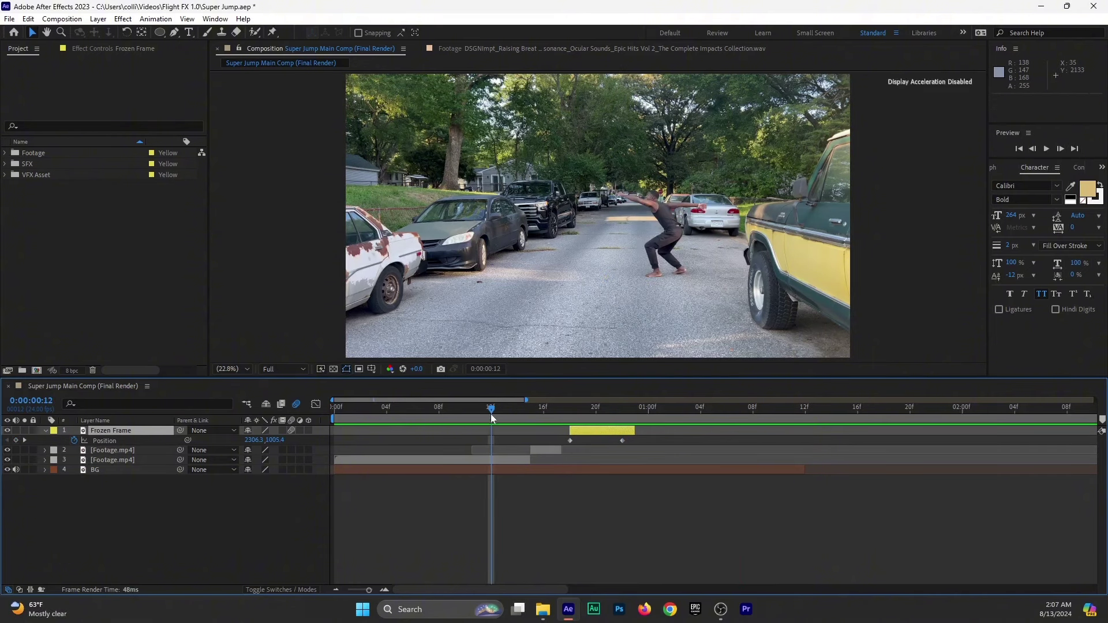
pyautogui.click(514, 413)
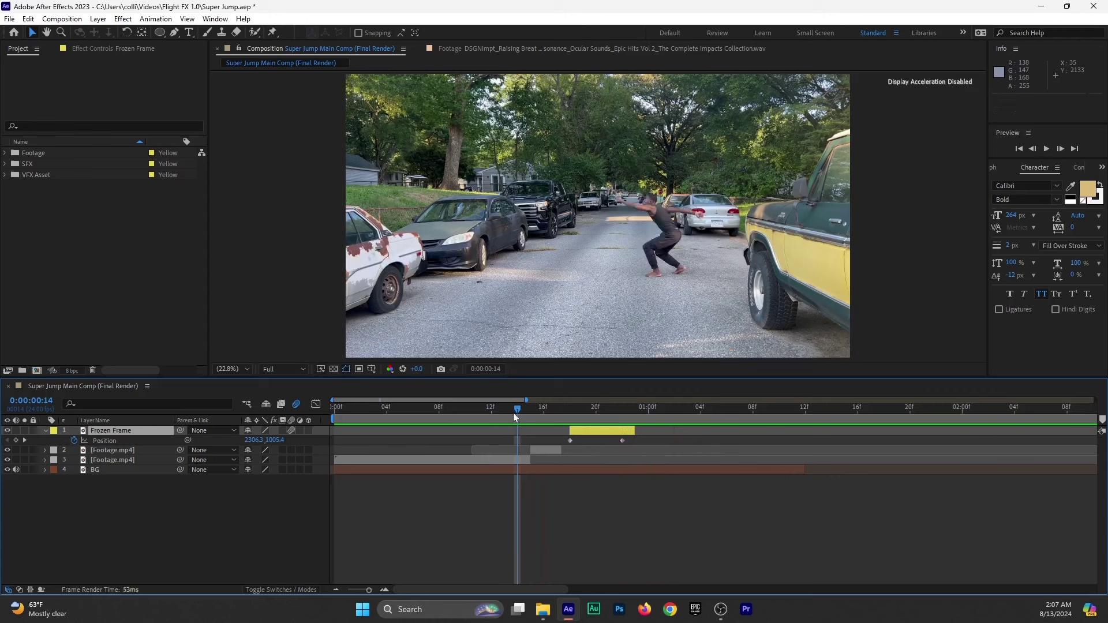
pyautogui.moveTo(514, 413); pyautogui.dragTo(613, 442)
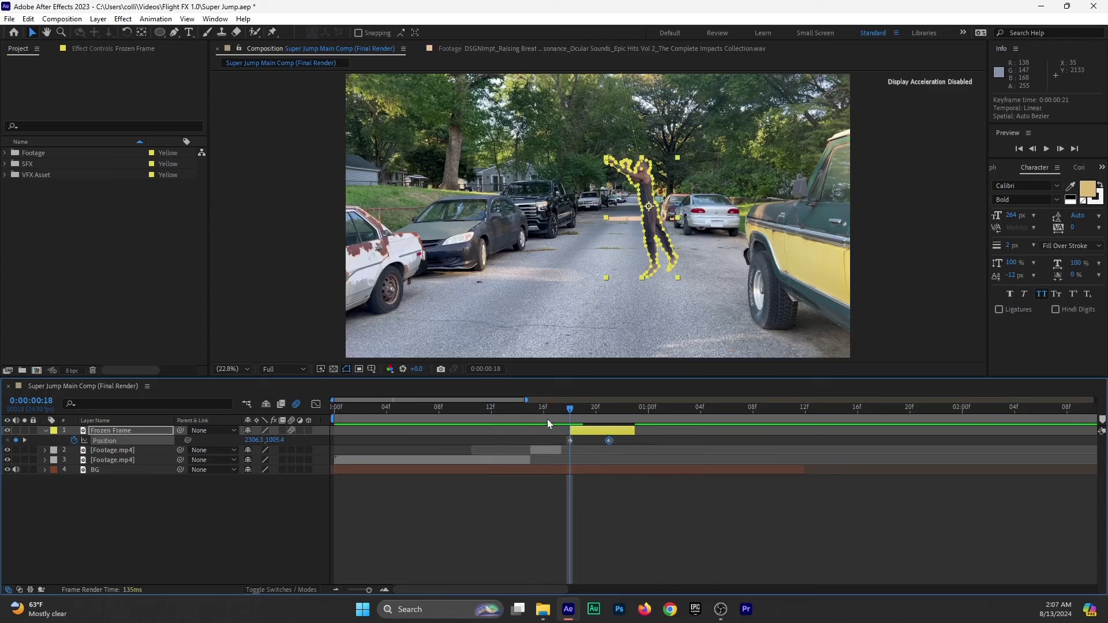
# Preview the jump and nudge Frozen Frame's last Position keyframe, settling it at frame 21.
pyautogui.click(491, 419)
pyautogui.press('space')
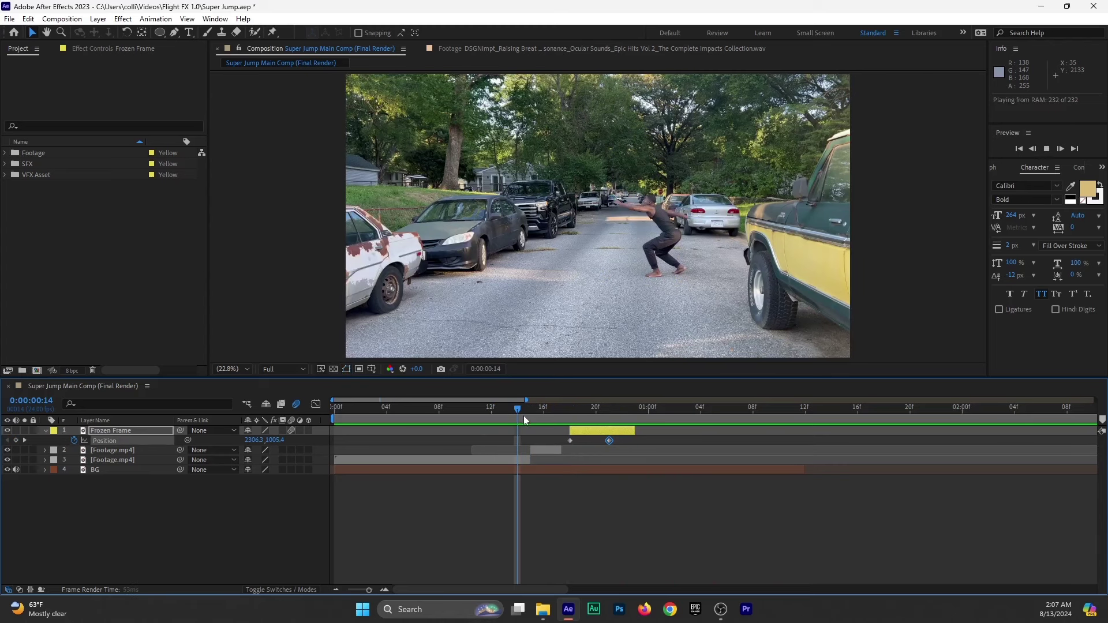
pyautogui.click(531, 414)
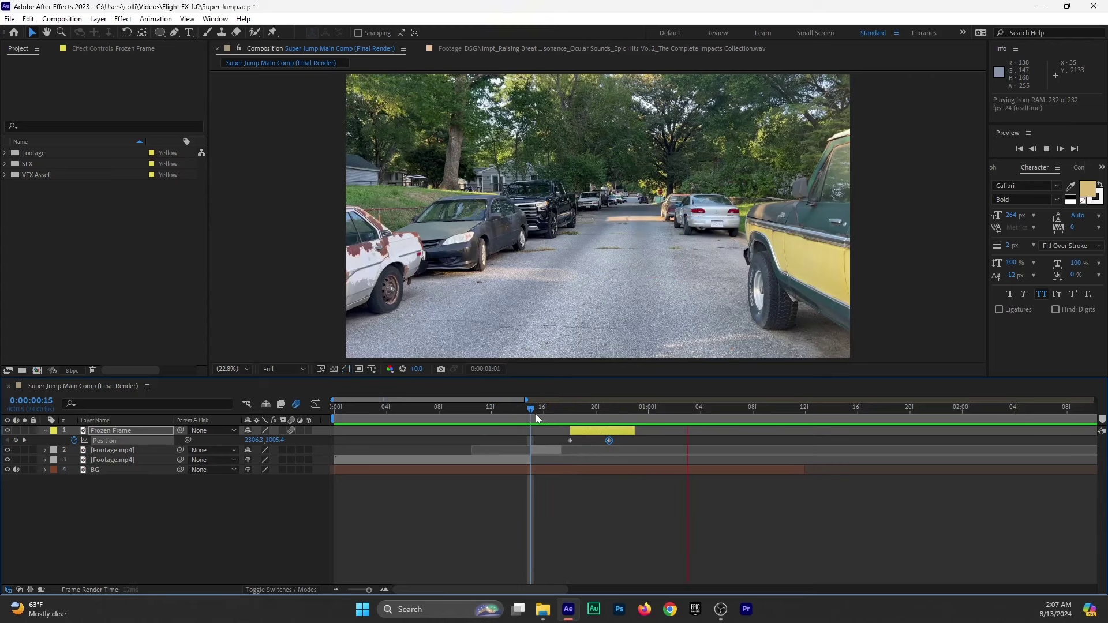
pyautogui.click(543, 413)
pyautogui.moveTo(610, 445)
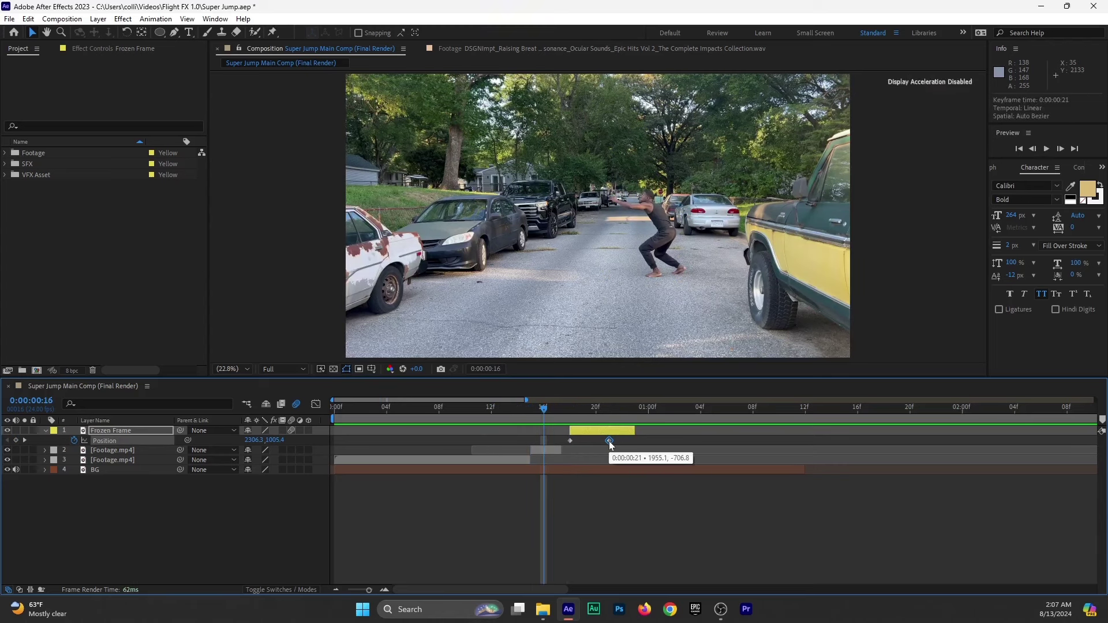
pyautogui.moveTo(609, 441); pyautogui.dragTo(622, 441)
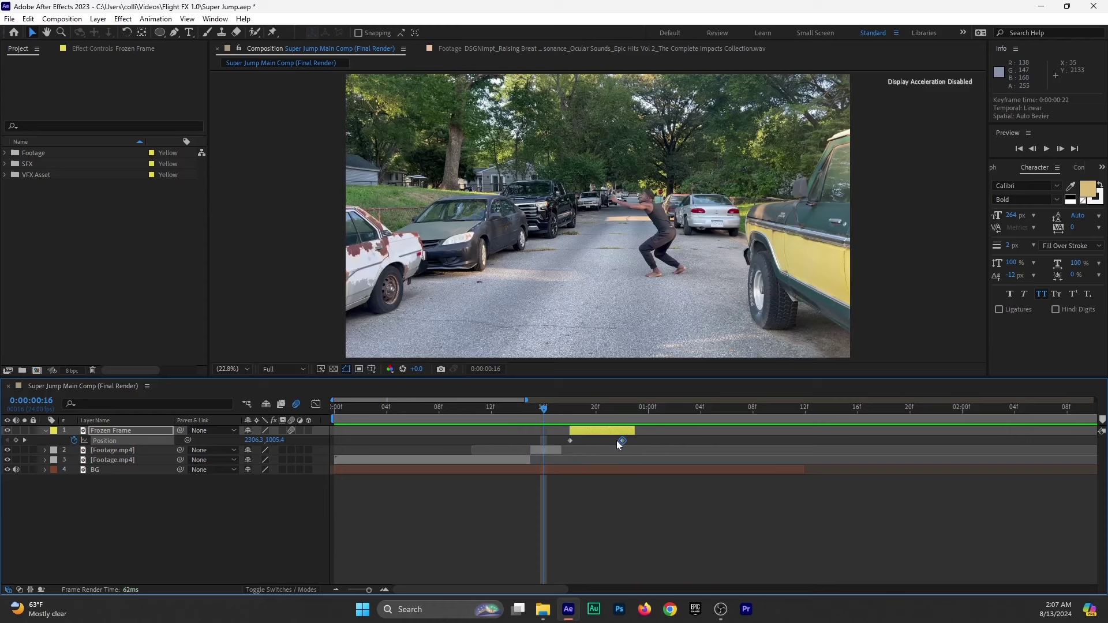
pyautogui.moveTo(542, 409); pyautogui.dragTo(485, 415)
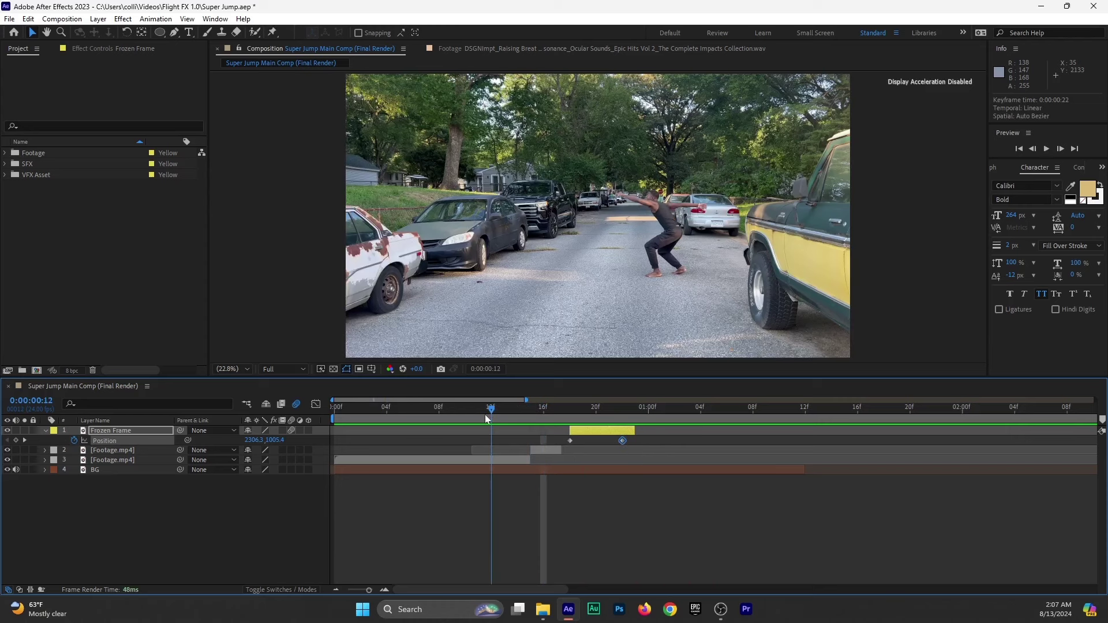
pyautogui.click(528, 414)
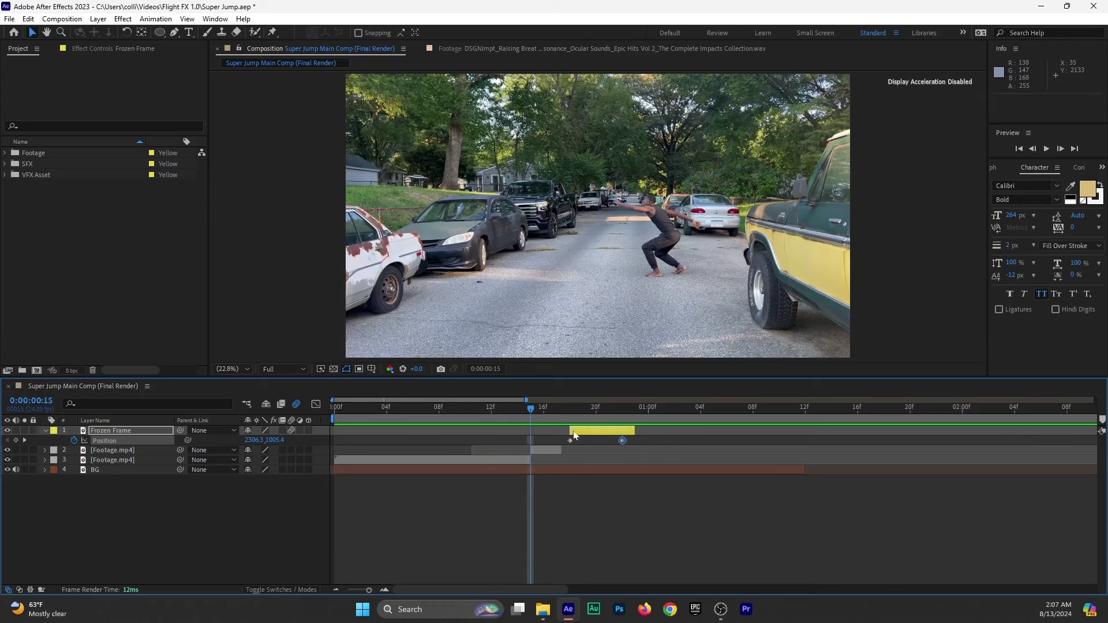
pyautogui.moveTo(622, 442)
pyautogui.moveTo(622, 441); pyautogui.dragTo(609, 441)
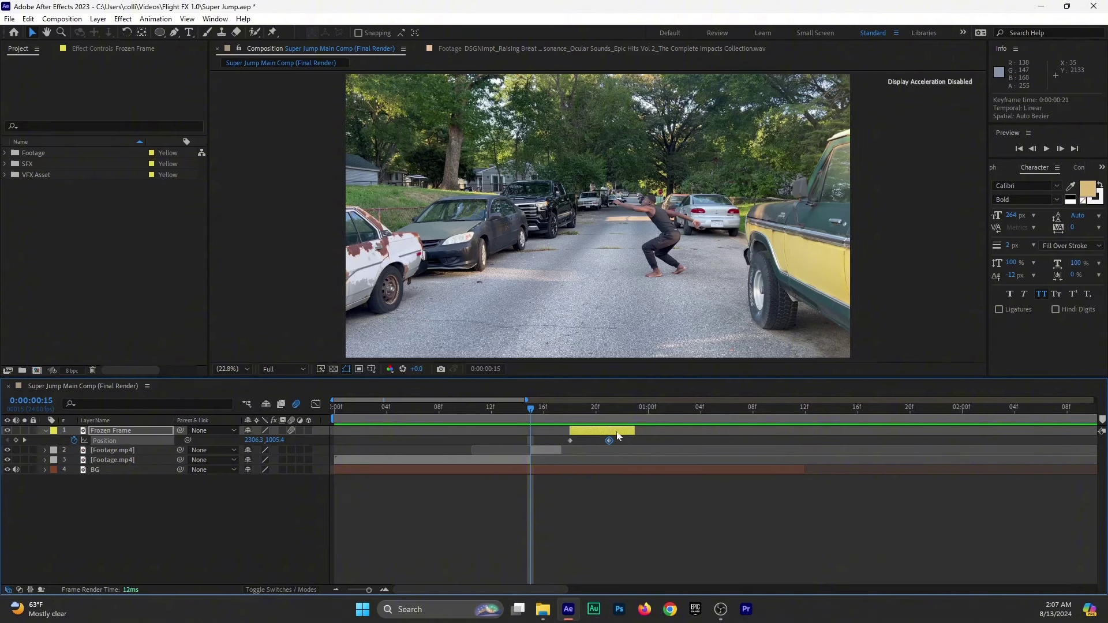
# Preview the jump from frame 13, then shift the BG layer a few frames later.
pyautogui.click(510, 413)
pyautogui.press('space')
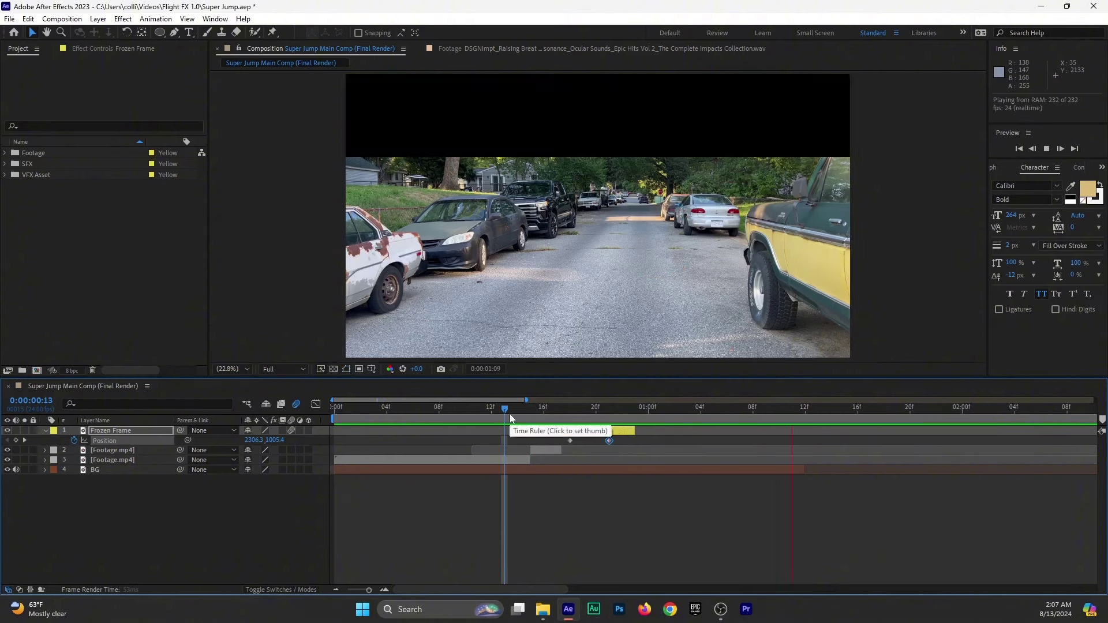
pyautogui.press('space')
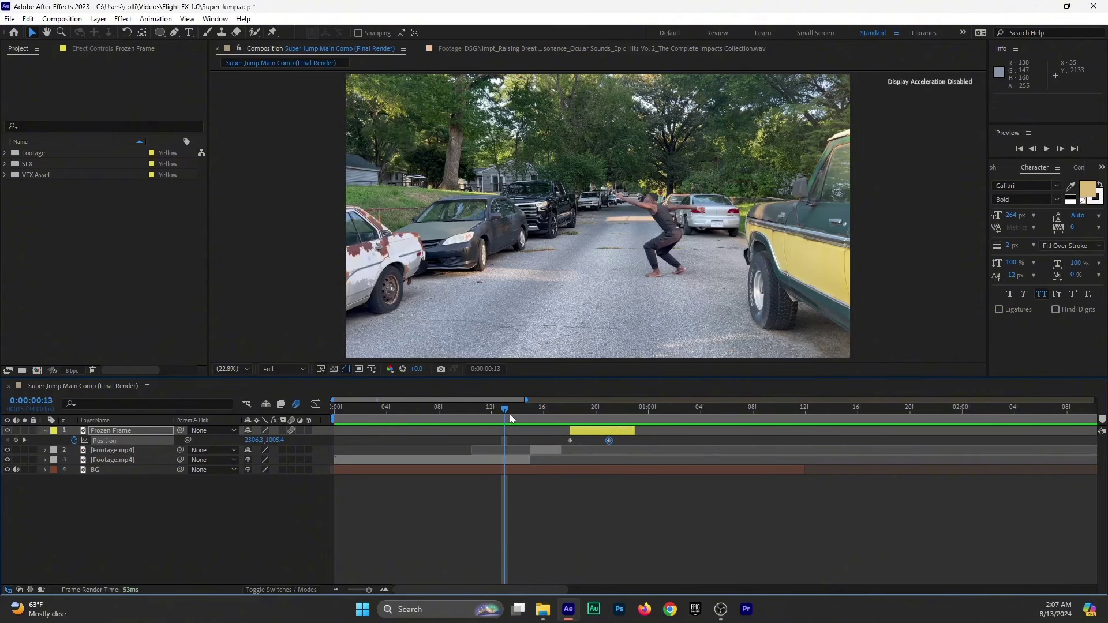
pyautogui.press('space')
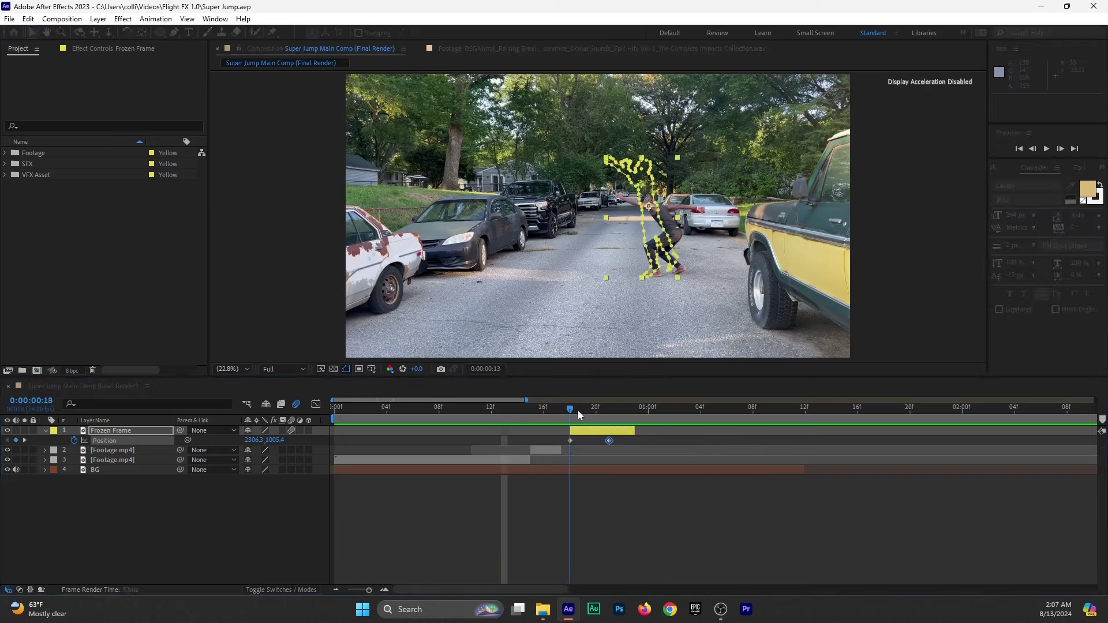
pyautogui.moveTo(653, 418); pyautogui.dragTo(469, 429)
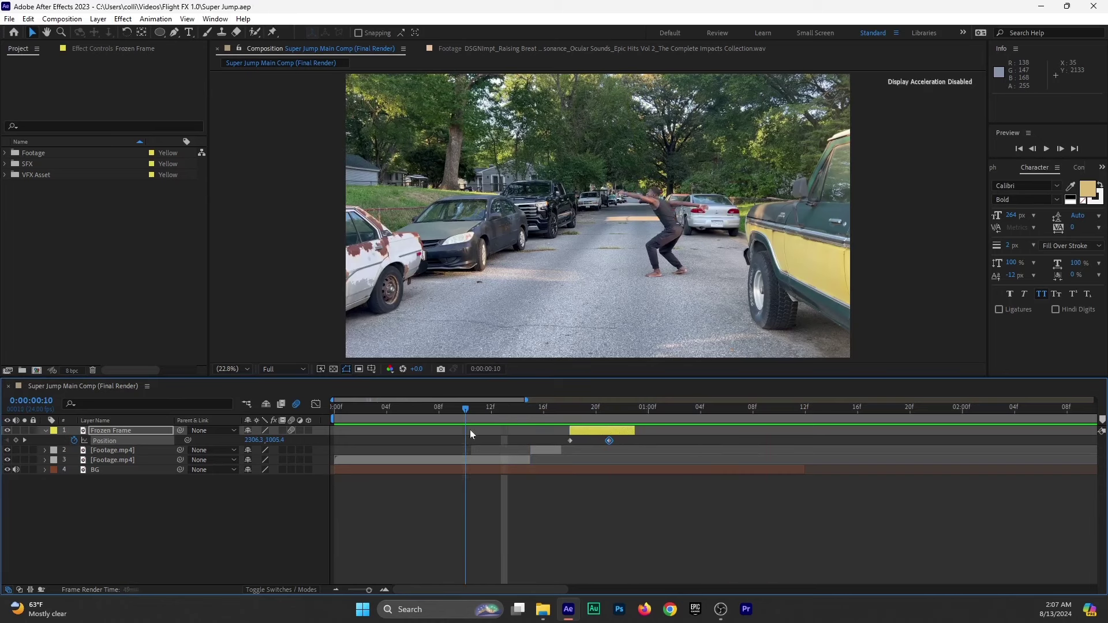
pyautogui.click(361, 469)
pyautogui.moveTo(361, 467); pyautogui.dragTo(332, 479)
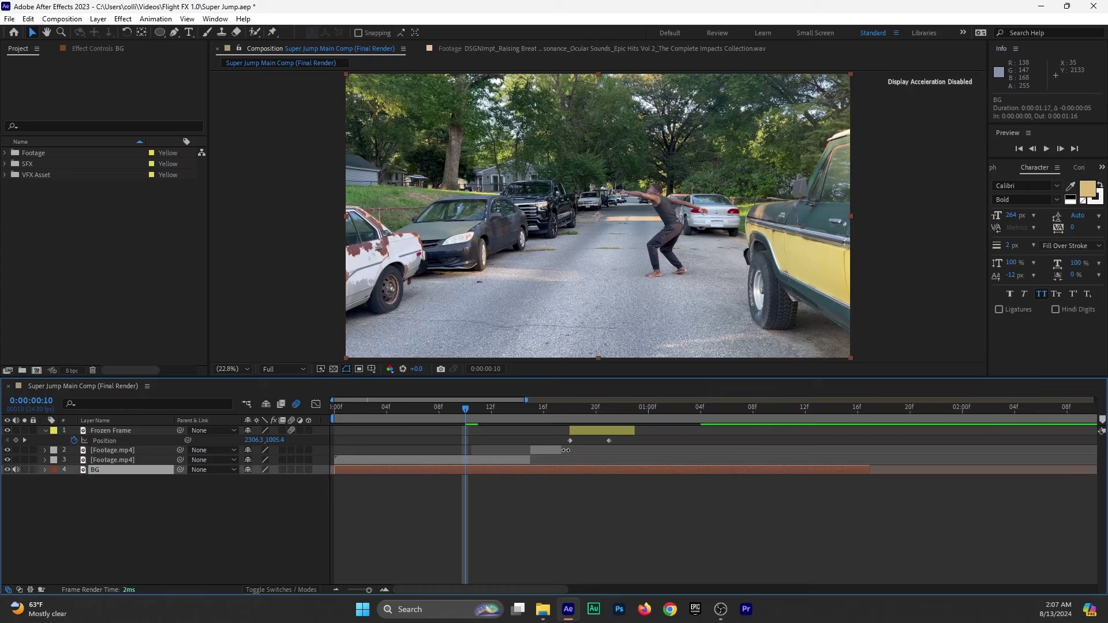
# Preview from frame 15 and end the work area at 0:00:01:16 with N.
pyautogui.moveTo(500, 417); pyautogui.dragTo(526, 419)
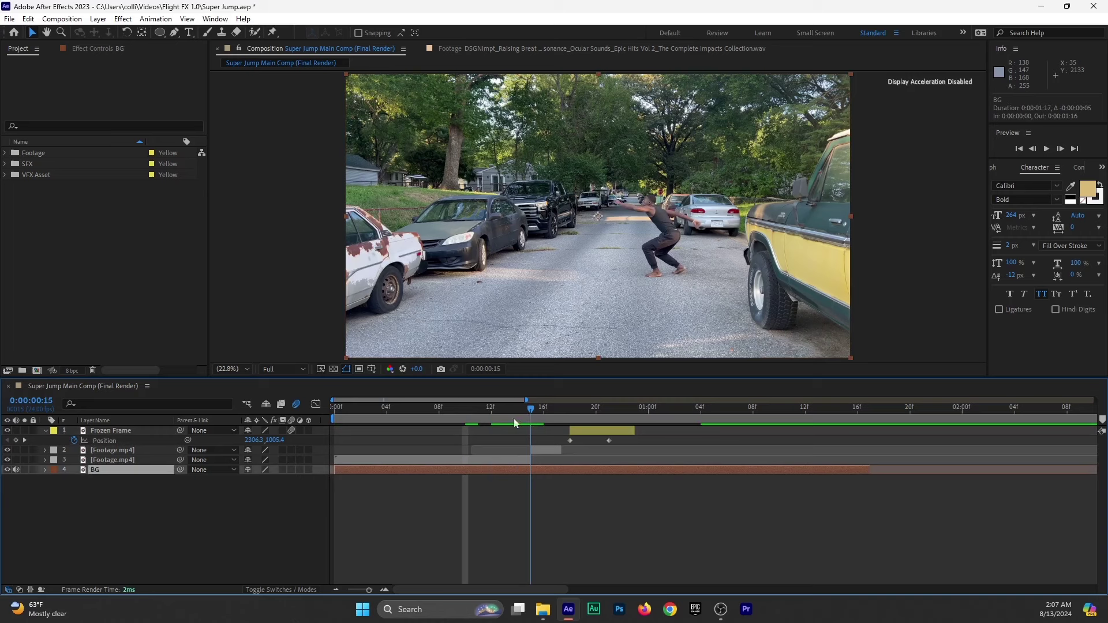
pyautogui.press('space')
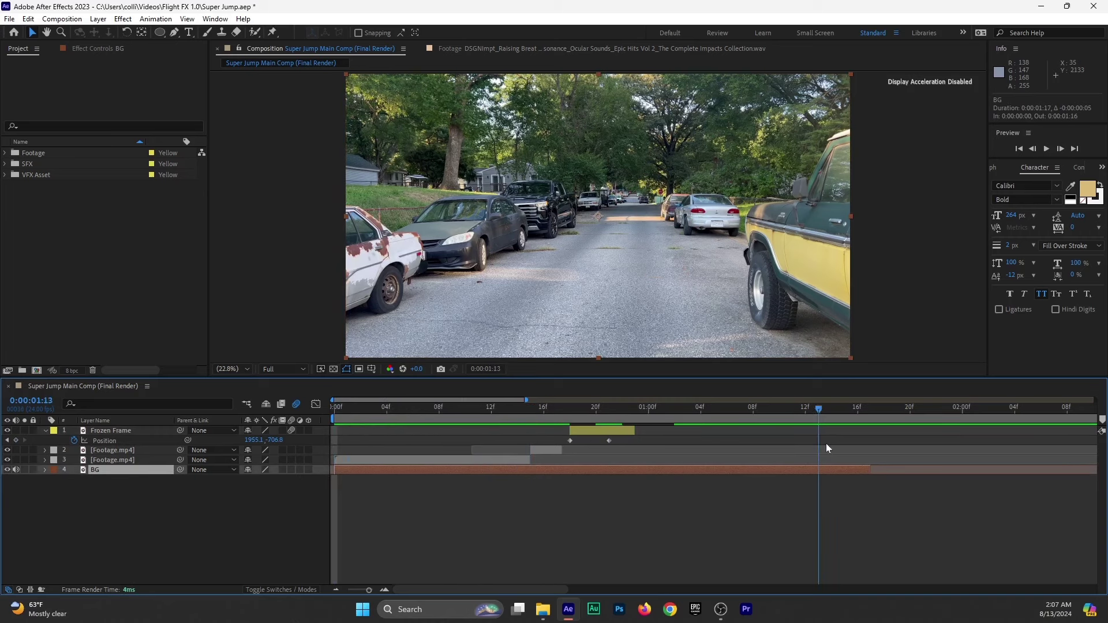
pyautogui.press('n')
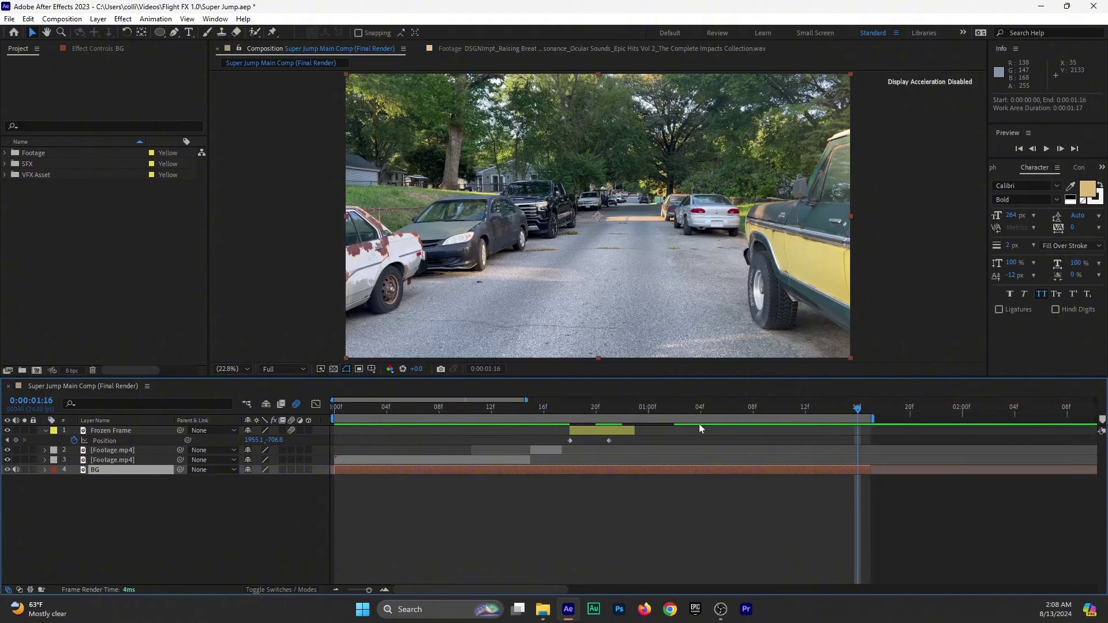
# Trim the comp to the work area and return to the start.
pyautogui.rightClick(675, 421)
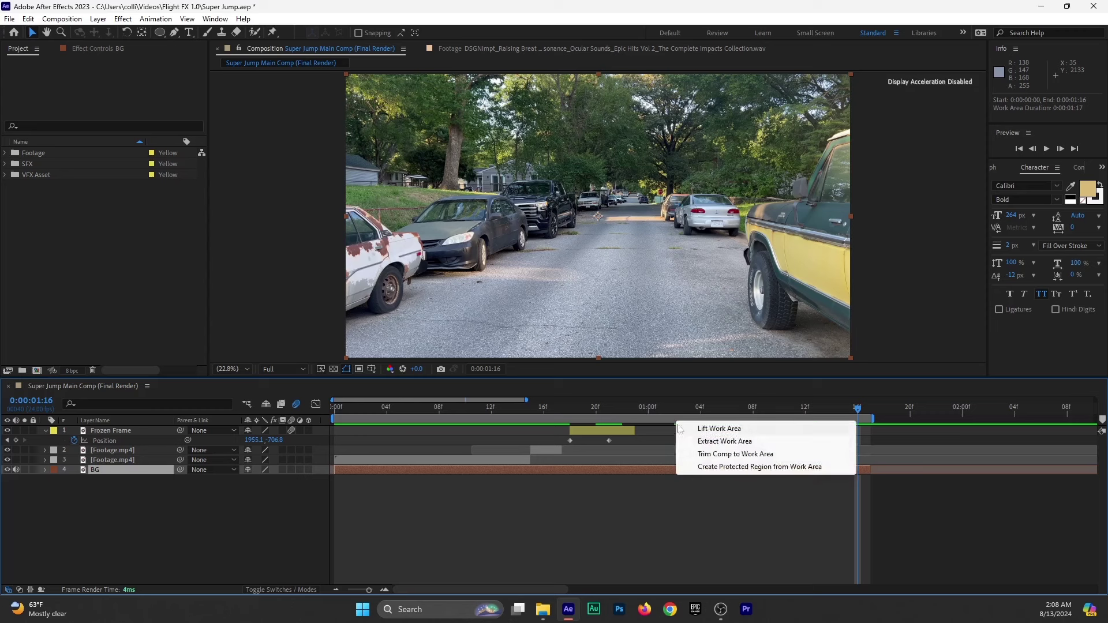
pyautogui.click(710, 454)
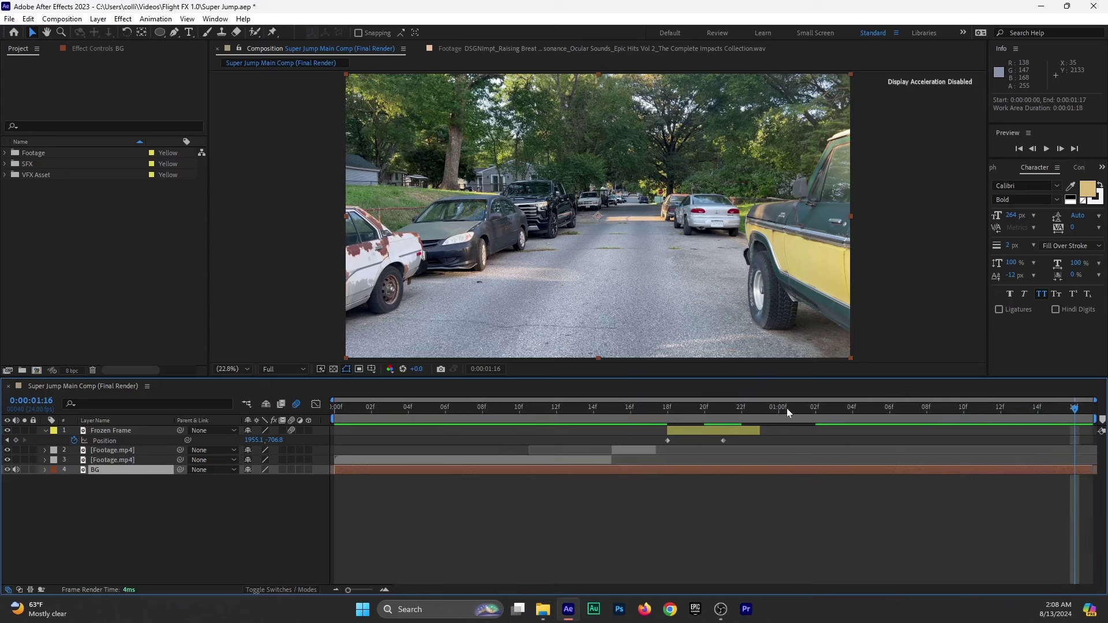
pyautogui.moveTo(787, 407); pyautogui.dragTo(408, 468)
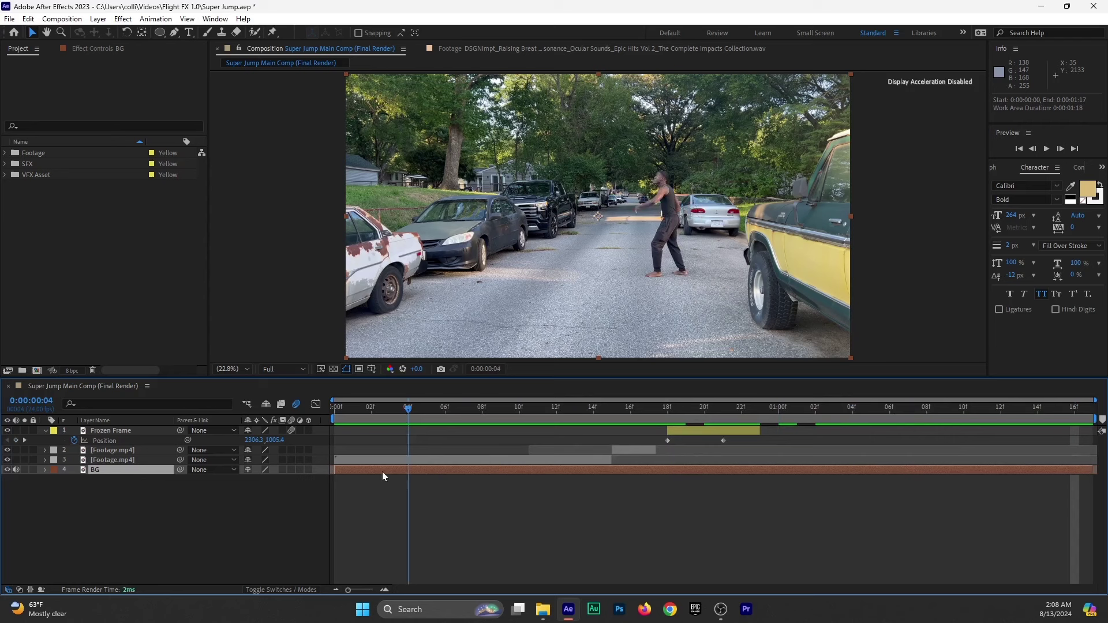
pyautogui.press('Home')
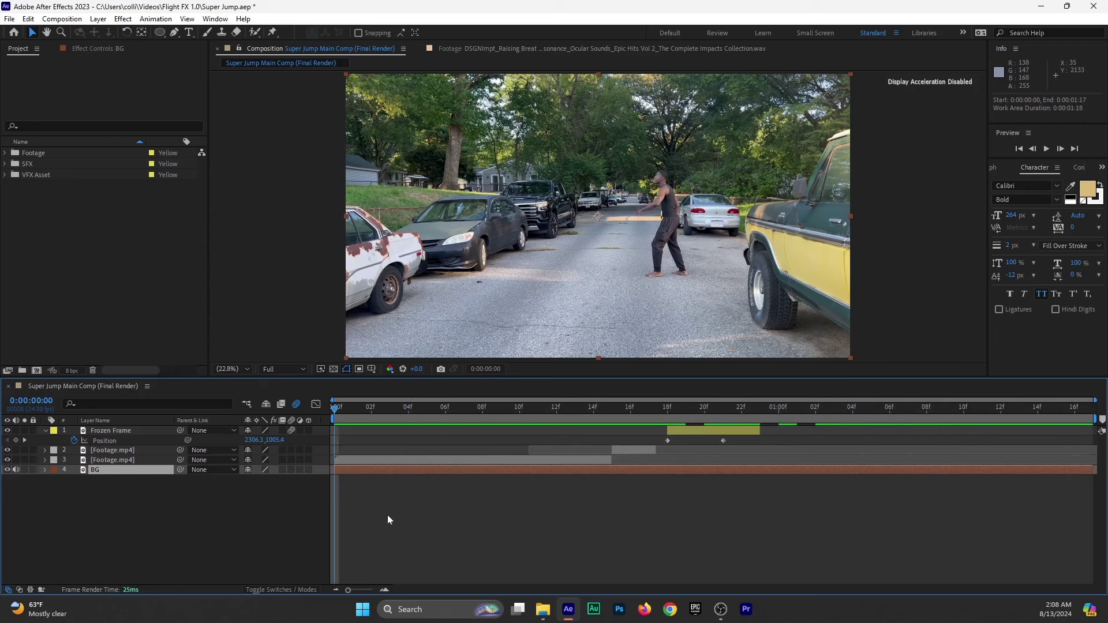
# Preview the trimmed 41-frame comp, scrubbing between frame 12 and 0:00:01:08.
pyautogui.press('space')
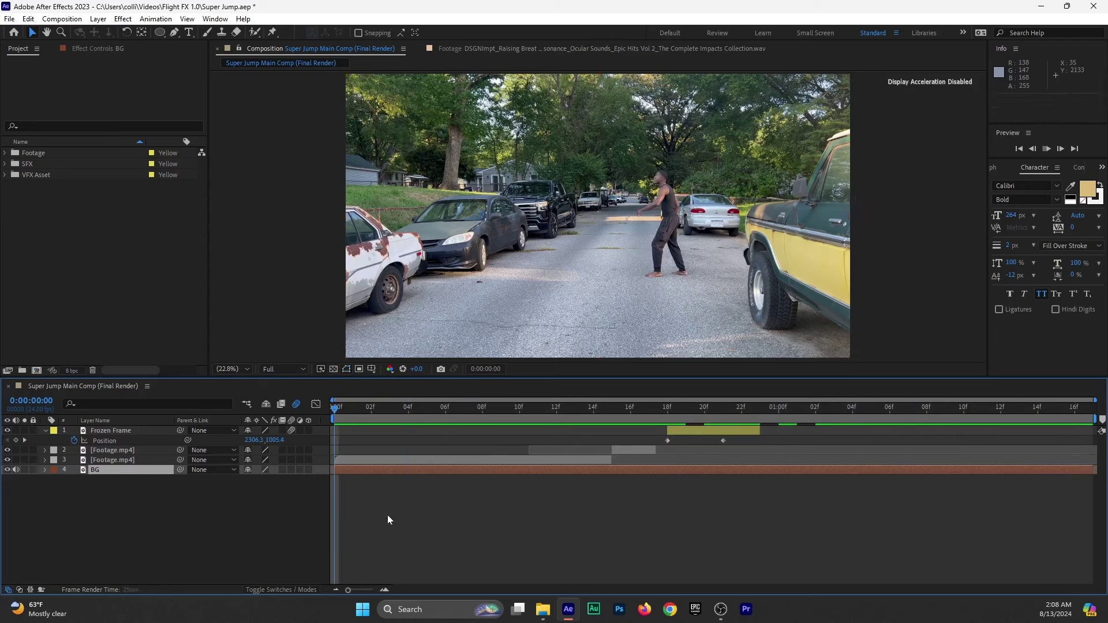
pyautogui.click(568, 419)
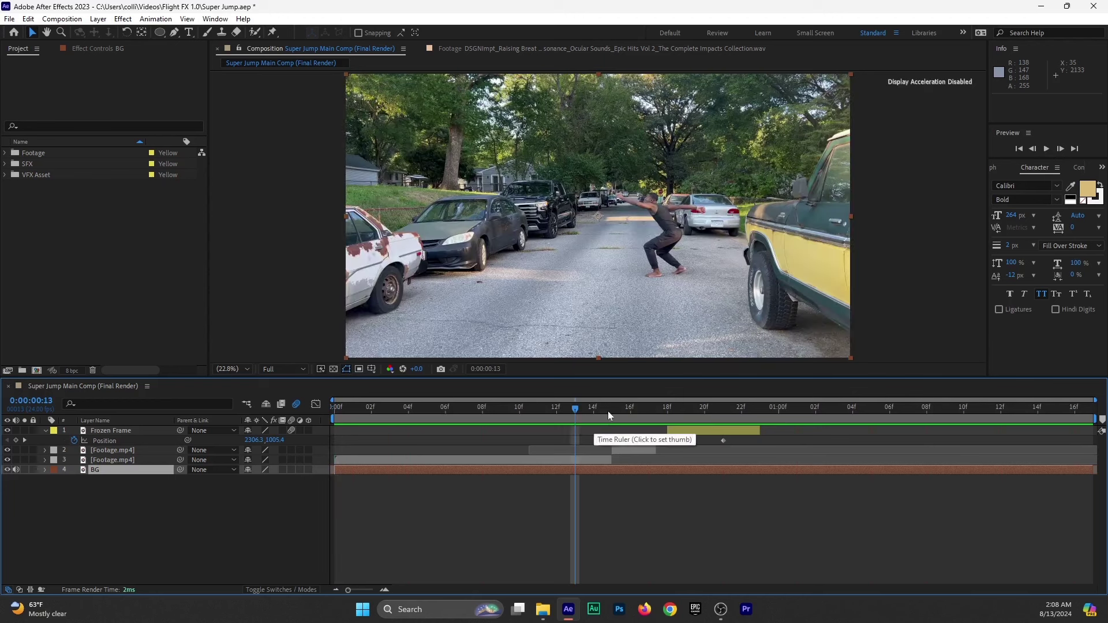
pyautogui.moveTo(607, 411); pyautogui.dragTo(926, 409)
pyautogui.moveTo(853, 428); pyautogui.dragTo(519, 508)
# Add Super Jump SFX.mp3 from the SFX folder to the comp below BG.
pyautogui.moveTo(447, 513); pyautogui.dragTo(249, 558)
pyautogui.click(176, 513)
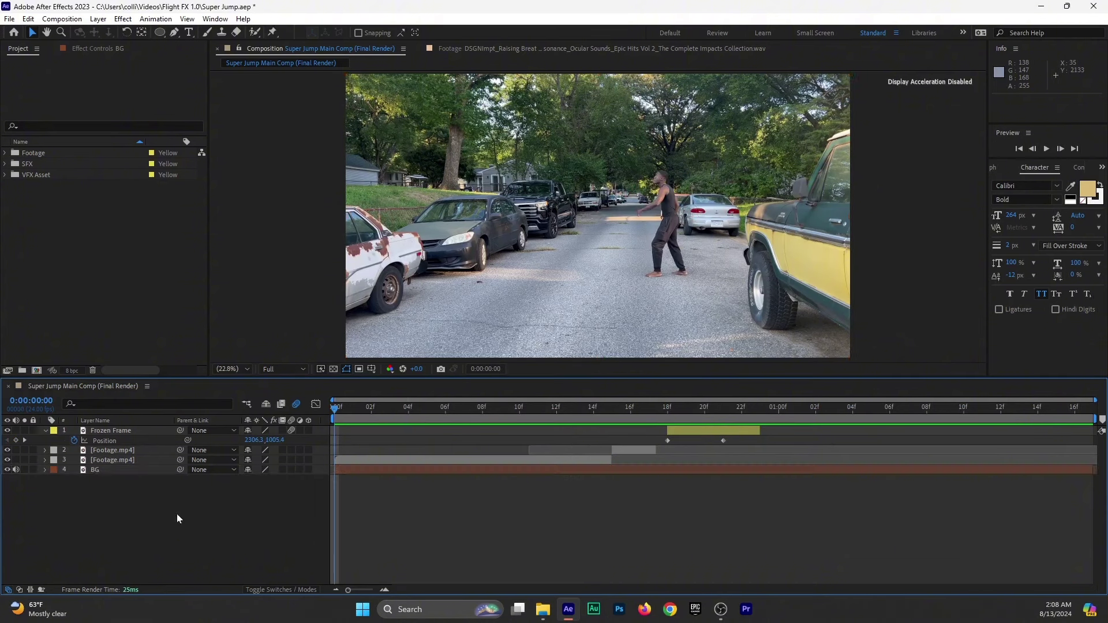
pyautogui.click(5, 164)
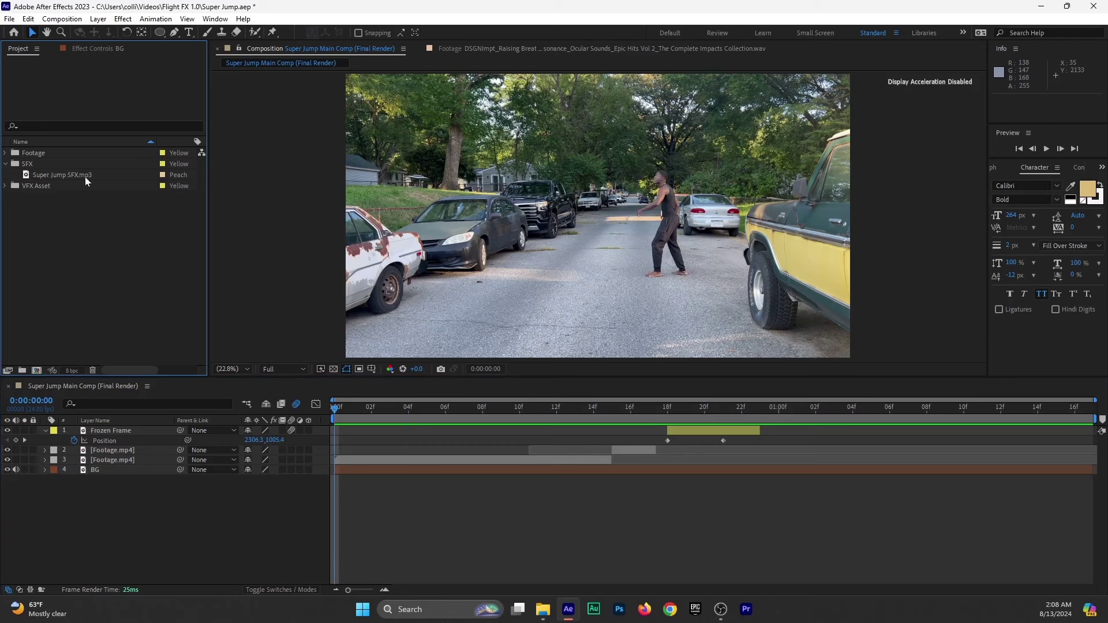
pyautogui.moveTo(46, 174); pyautogui.dragTo(82, 511)
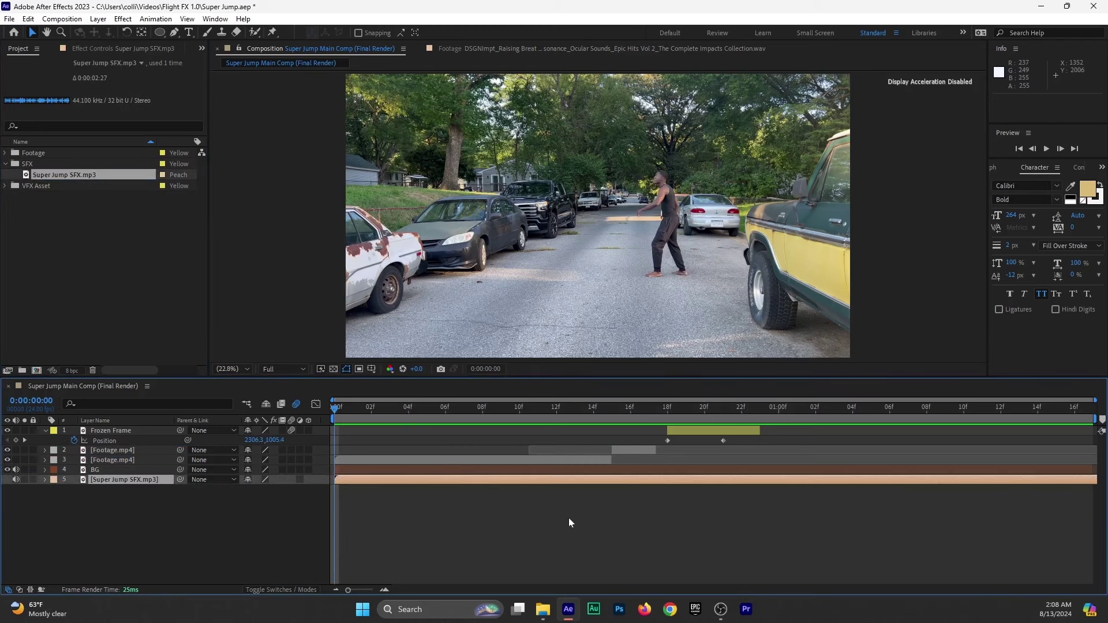
# Show the audio waveform and shift the jump sound about five frames earlier toward frame 18.
pyautogui.press('k')
pyautogui.press('l')
pyautogui.press('l')
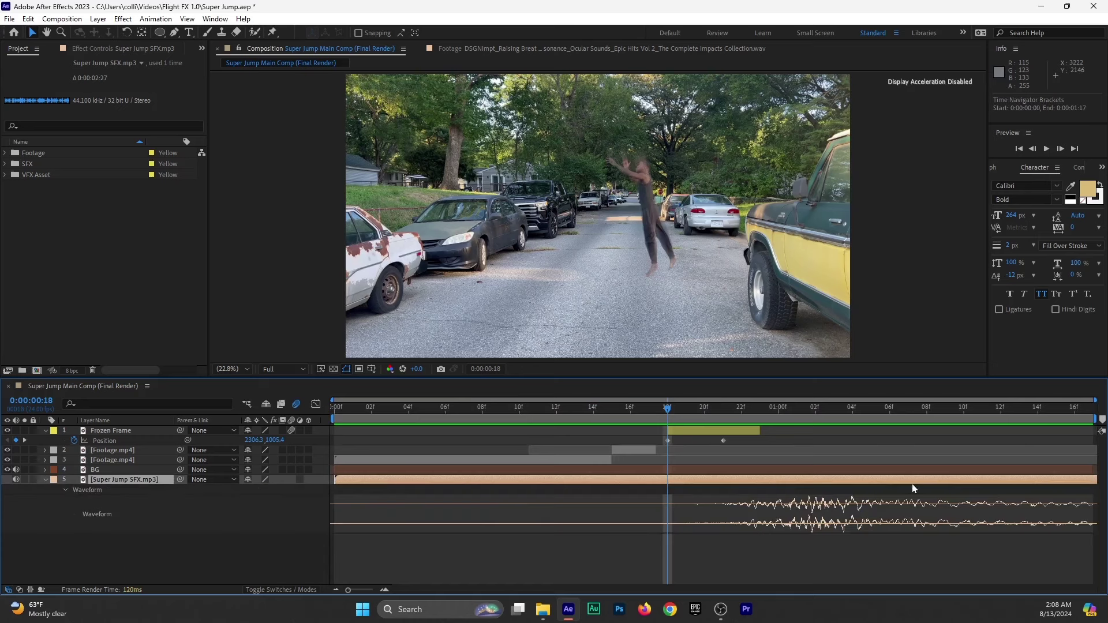
pyautogui.moveTo(976, 482); pyautogui.dragTo(871, 489)
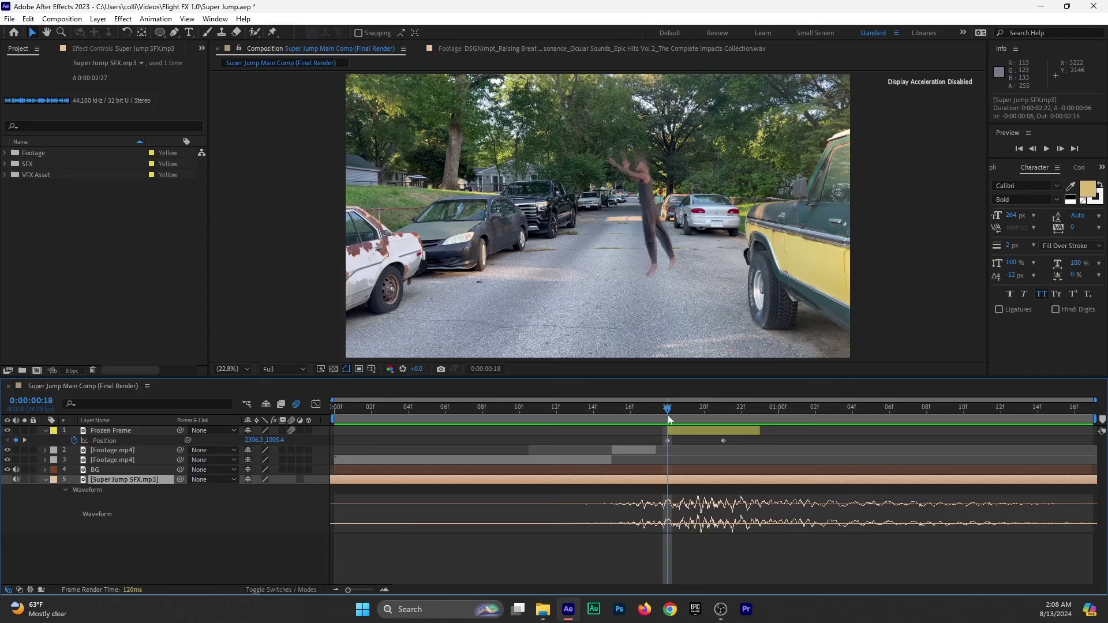
pyautogui.press('Home')
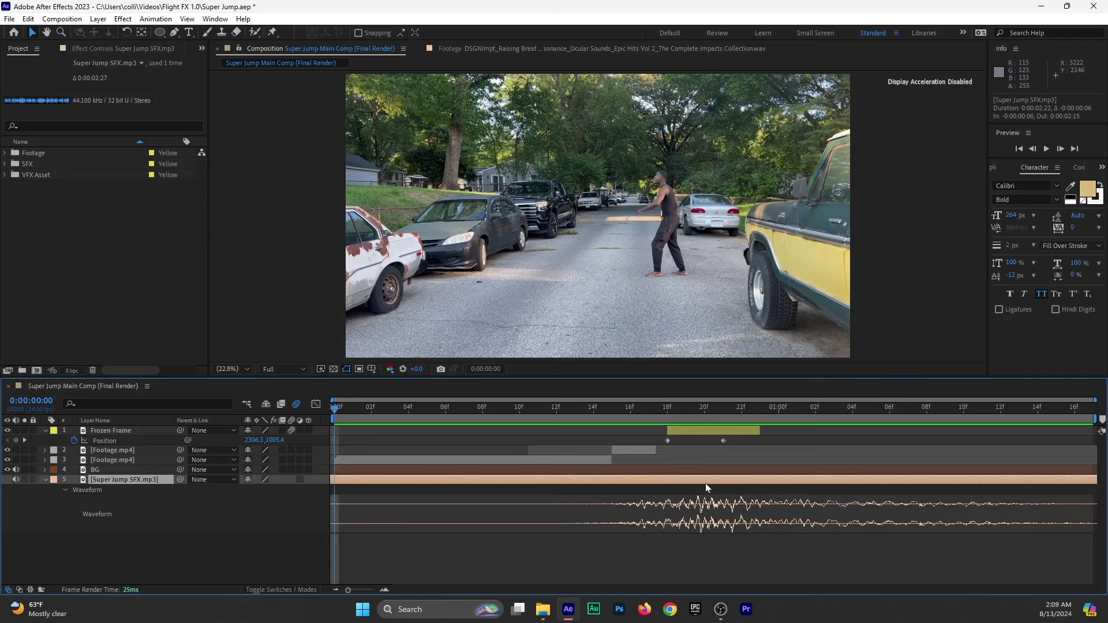
# Nudge the jump sound a little earlier and preview it around frames 10–16.
pyautogui.moveTo(705, 483); pyautogui.dragTo(667, 486)
pyautogui.press('space')
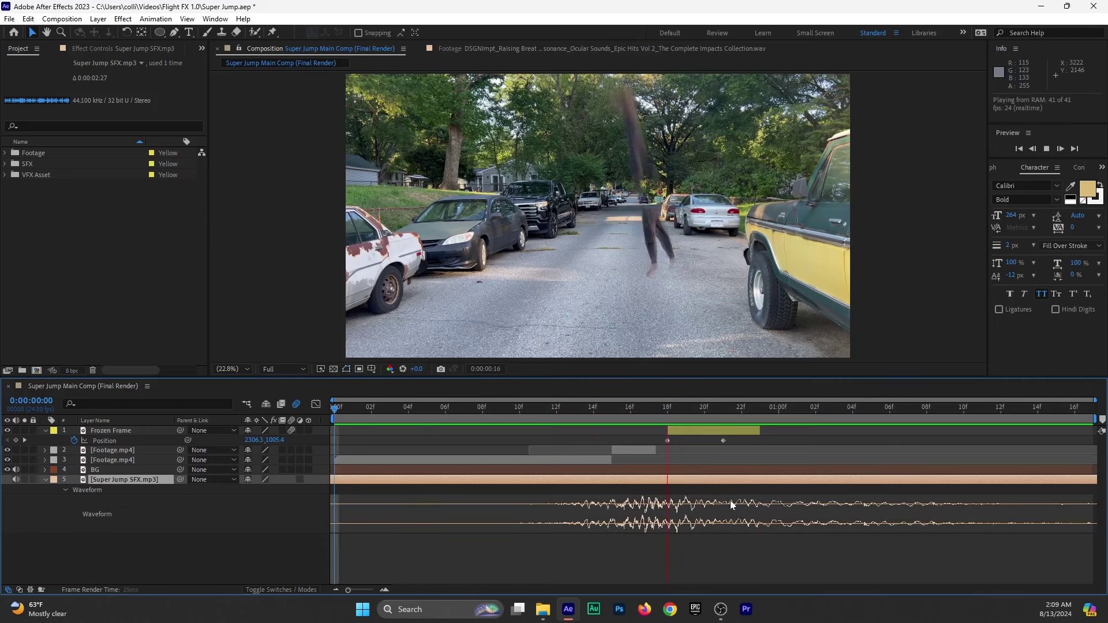
pyautogui.click(631, 416)
pyautogui.press('space')
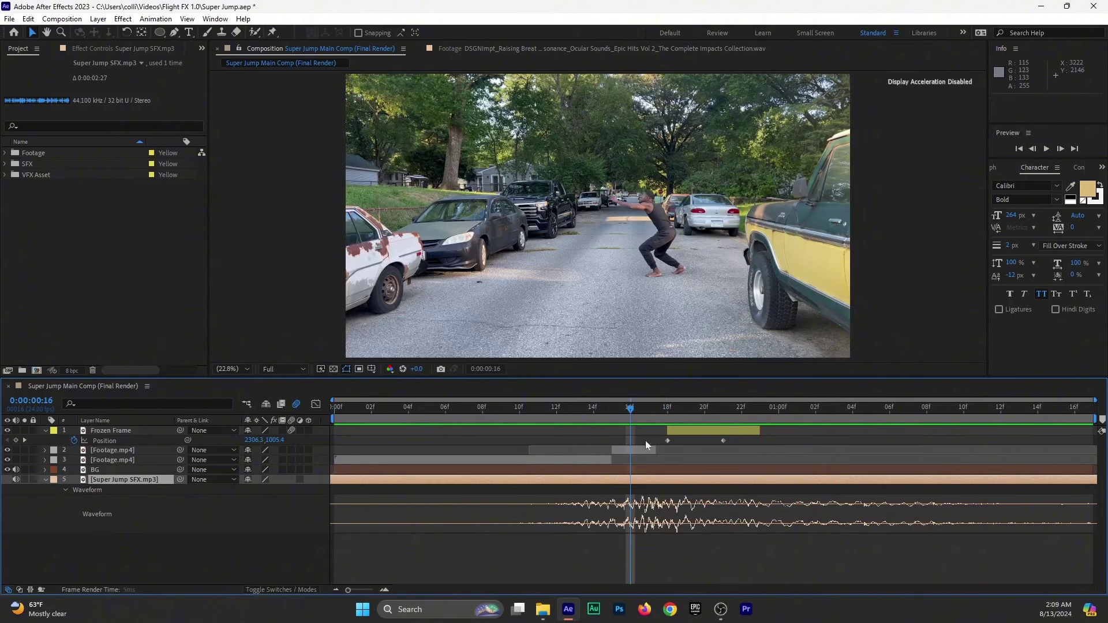
pyautogui.click(517, 410)
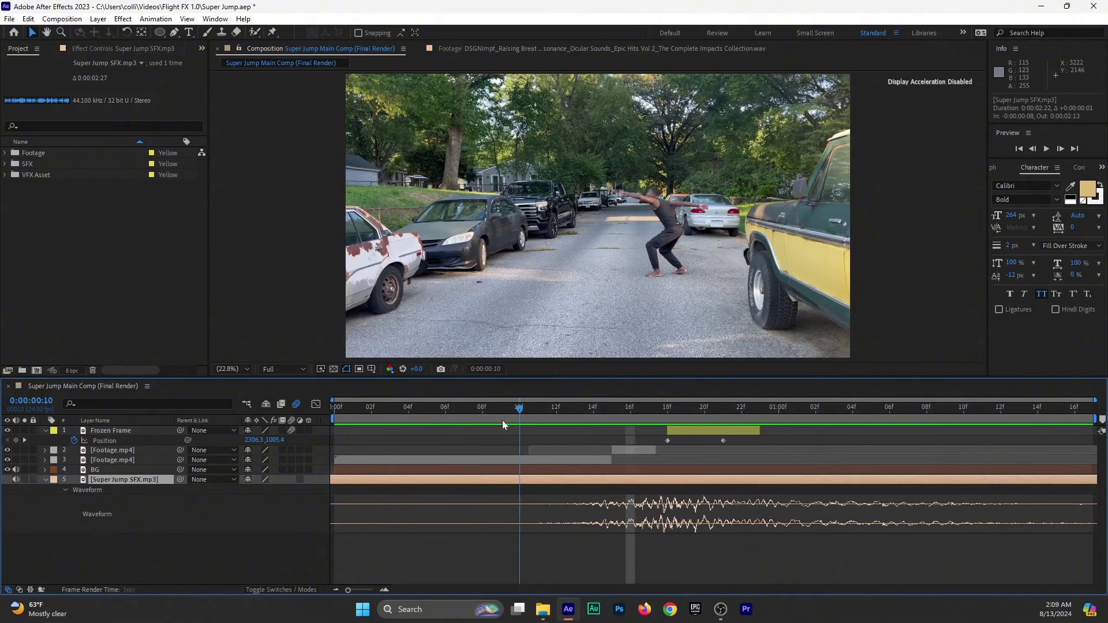
pyautogui.press('space')
pyautogui.click(538, 418)
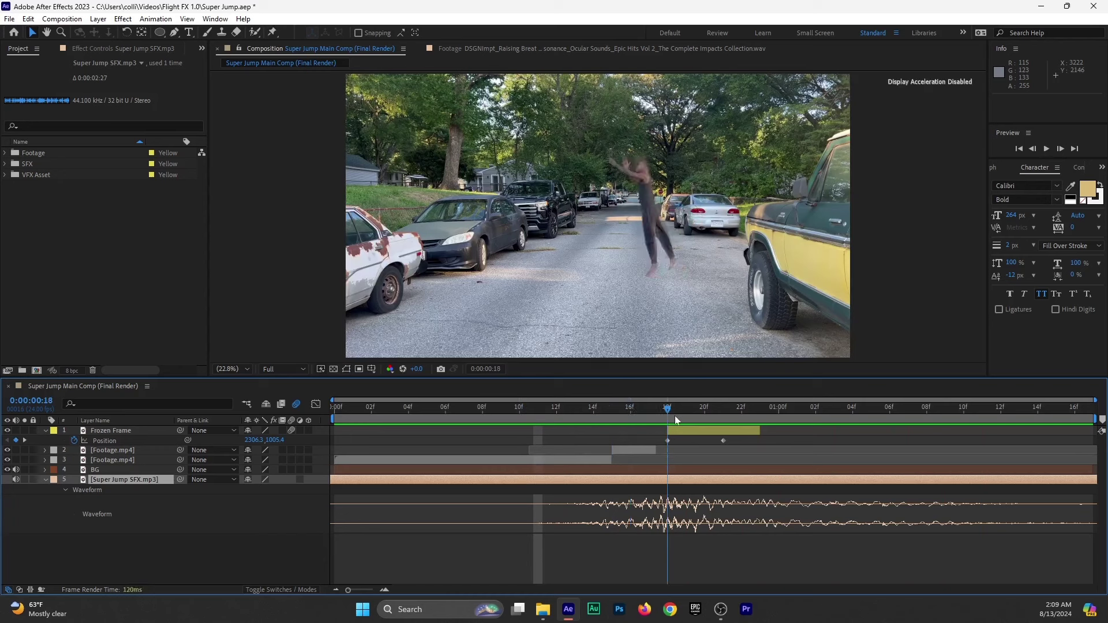
pyautogui.press('space')
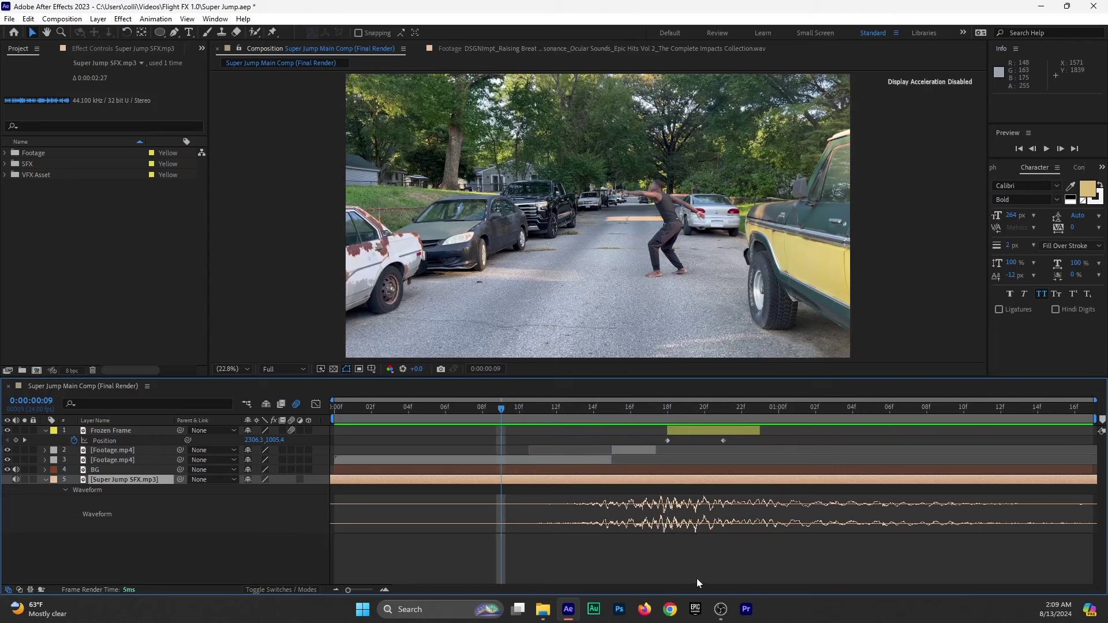
# Hide the audio waveform, check frames 16–19 of the jump, and replay the whole comp.
pyautogui.moveTo(594, 413); pyautogui.dragTo(431, 501)
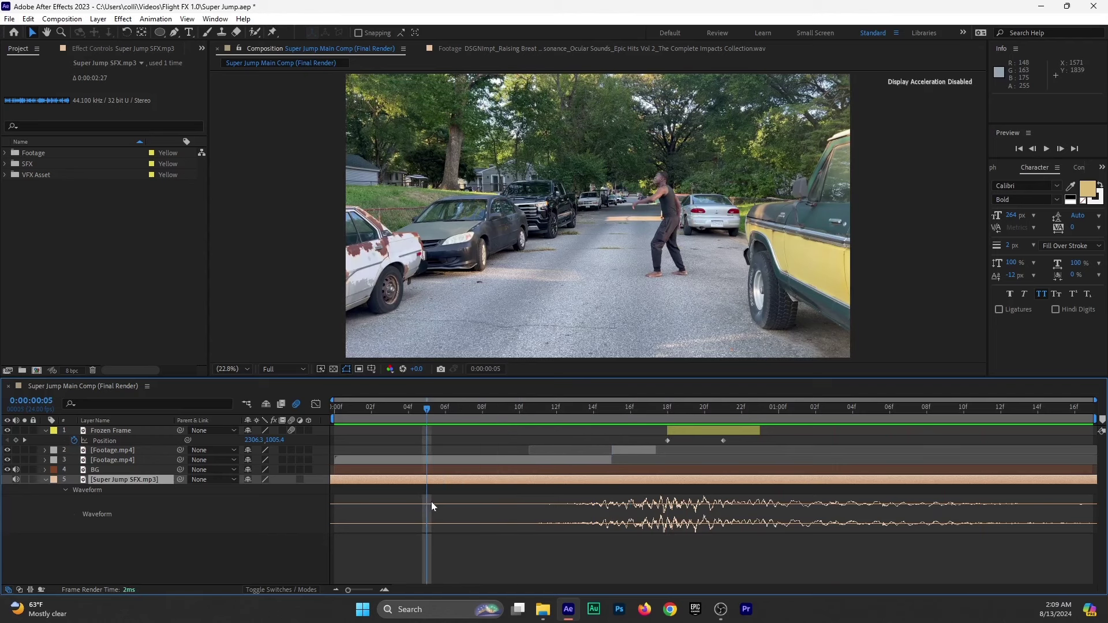
pyautogui.click(46, 479)
pyautogui.moveTo(612, 414); pyautogui.dragTo(666, 420)
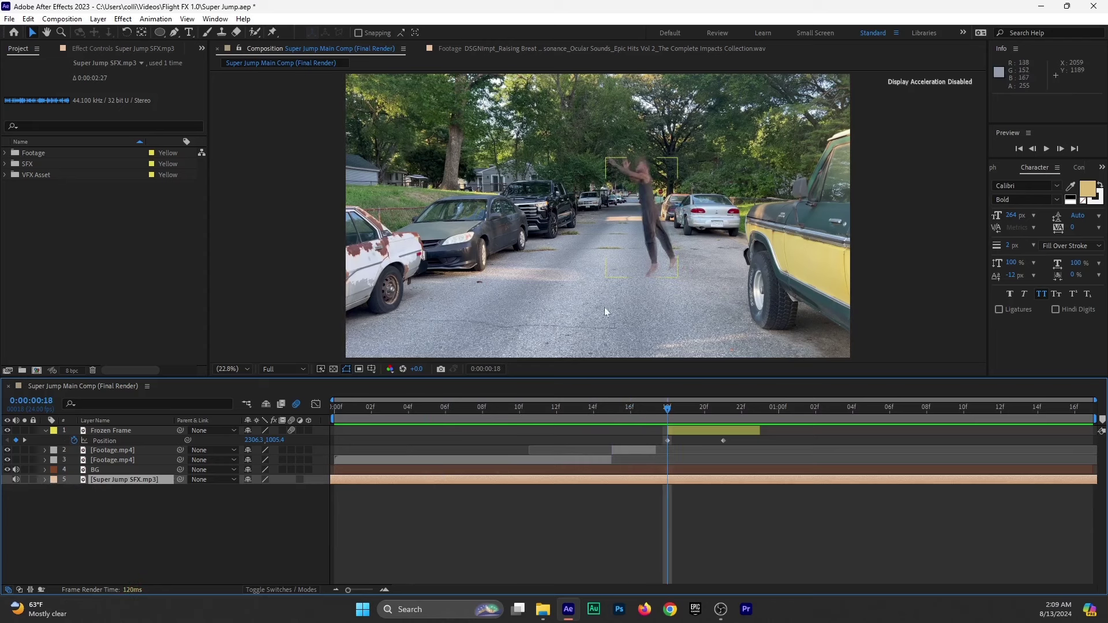
pyautogui.click(693, 409)
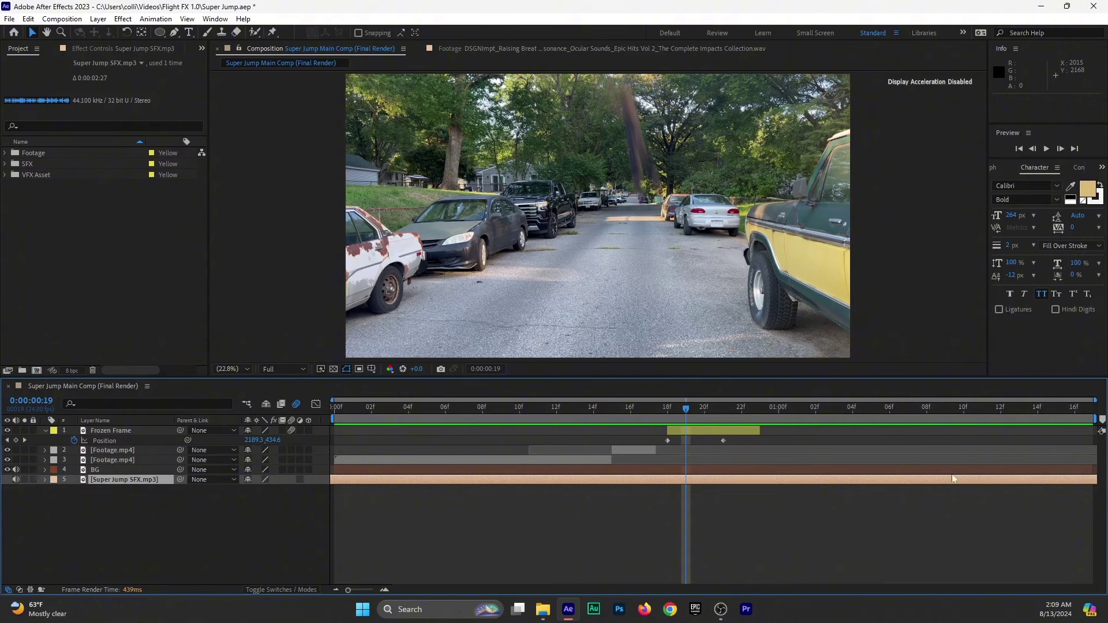
pyautogui.press('space')
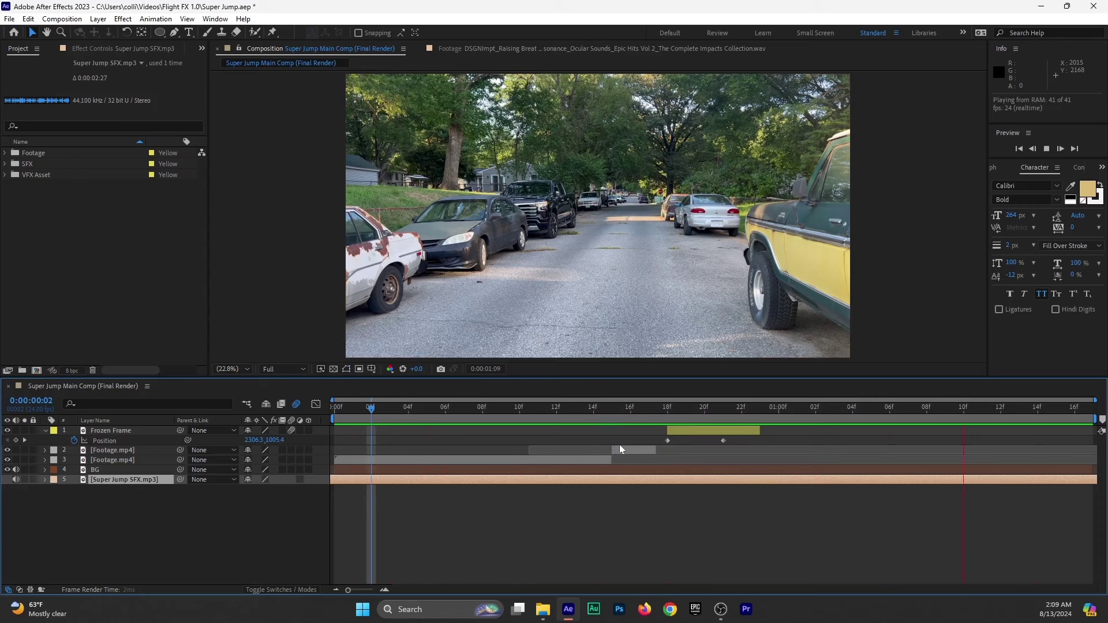
# Save the project and collapse the Frozen Frame layer's properties.
pyautogui.click(618, 413)
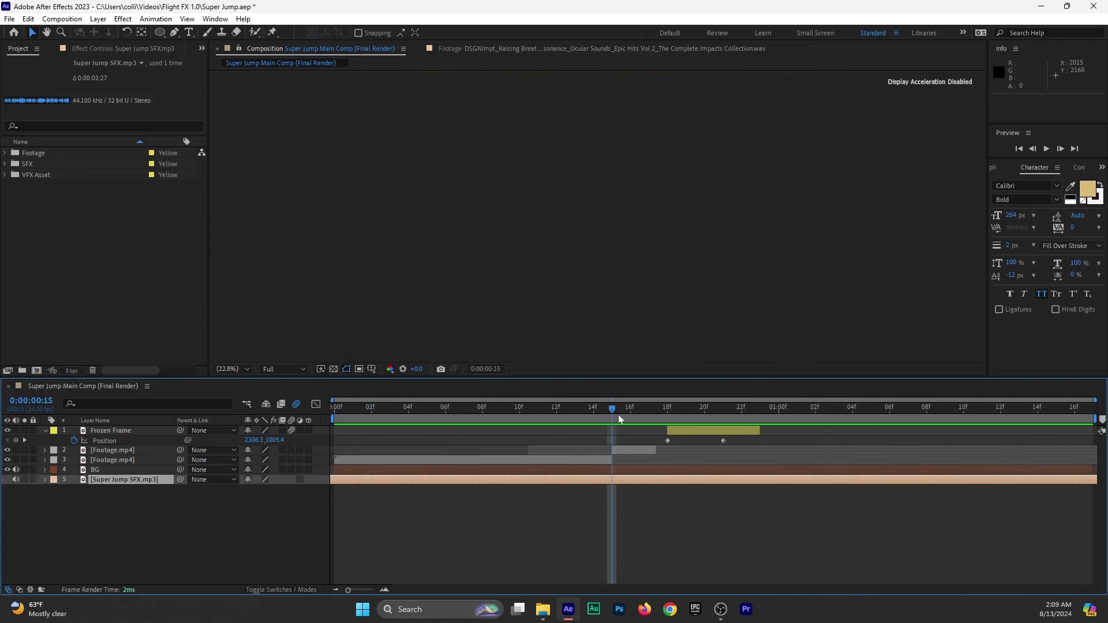
pyautogui.hotkey('ctrl', 's')
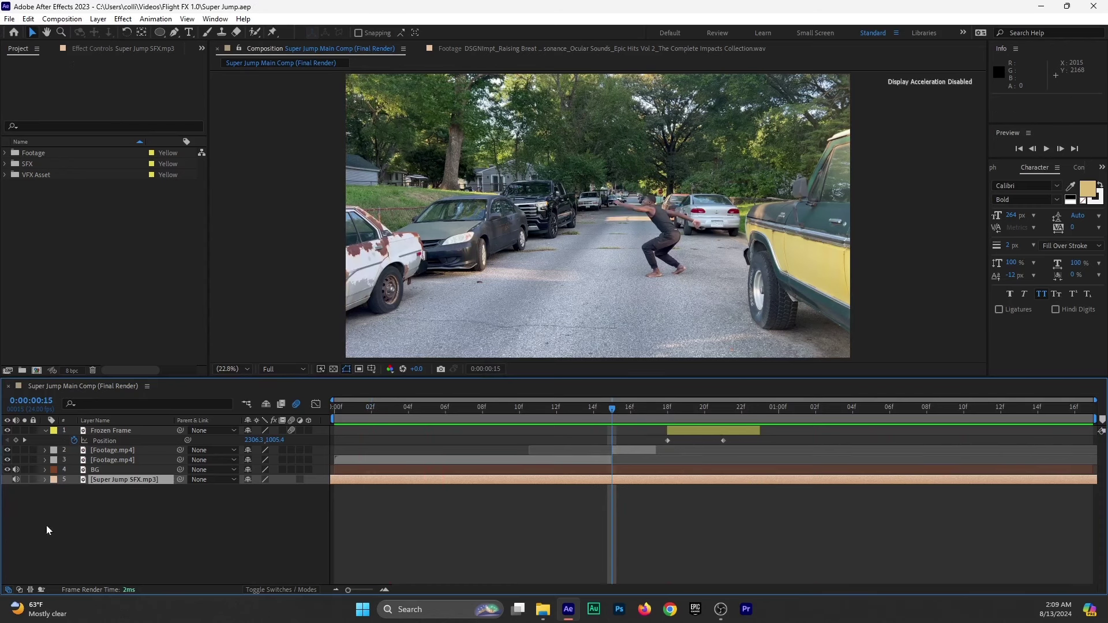
pyautogui.click(45, 430)
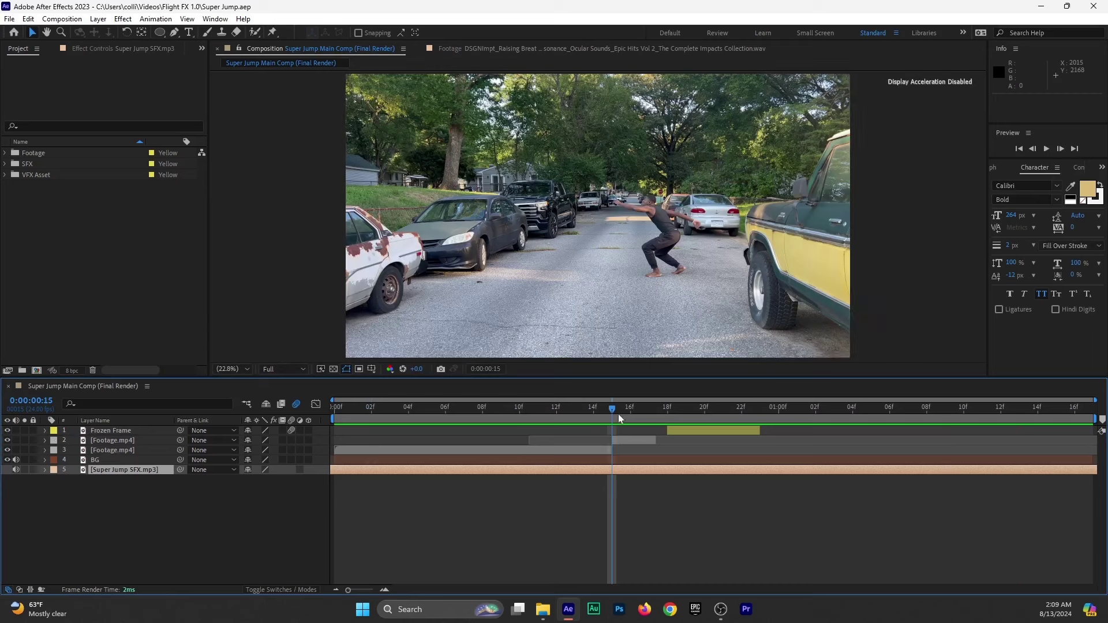
# Scrub around frame 18 to compare the jumper's poses and peek into the VFX Asset folder.
pyautogui.moveTo(618, 414); pyautogui.dragTo(672, 449)
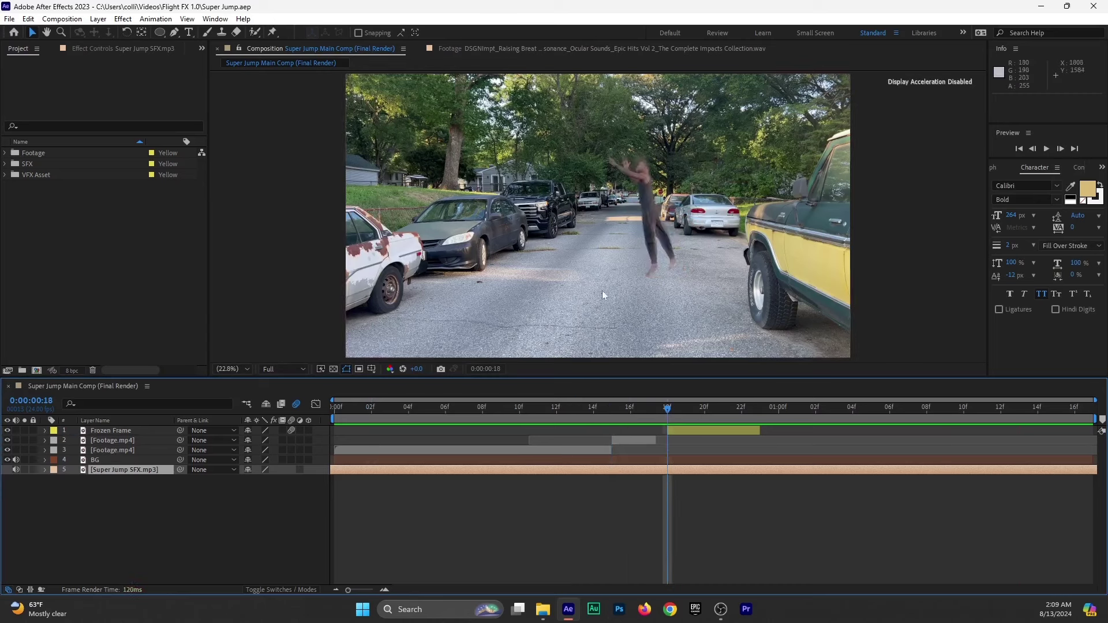
pyautogui.moveTo(641, 411); pyautogui.dragTo(666, 414)
pyautogui.click(5, 177)
pyautogui.click(4, 174)
pyautogui.click(4, 175)
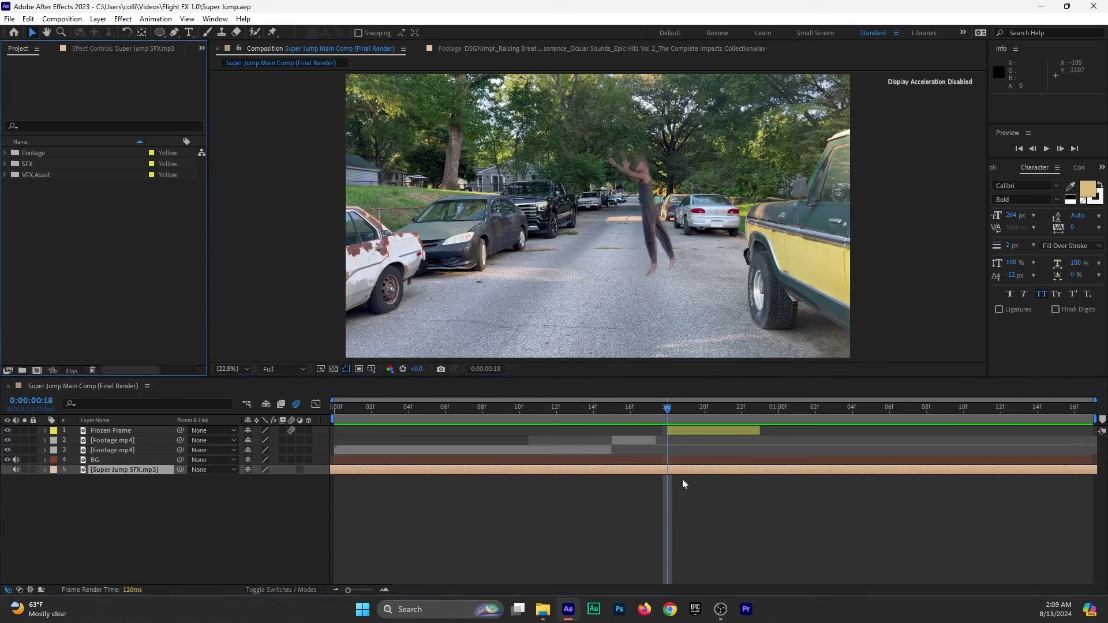
# Add an adjustment layer above Frozen Frame and name it Distortion.
pyautogui.rightClick(168, 504)
pyautogui.moveTo(297, 362)
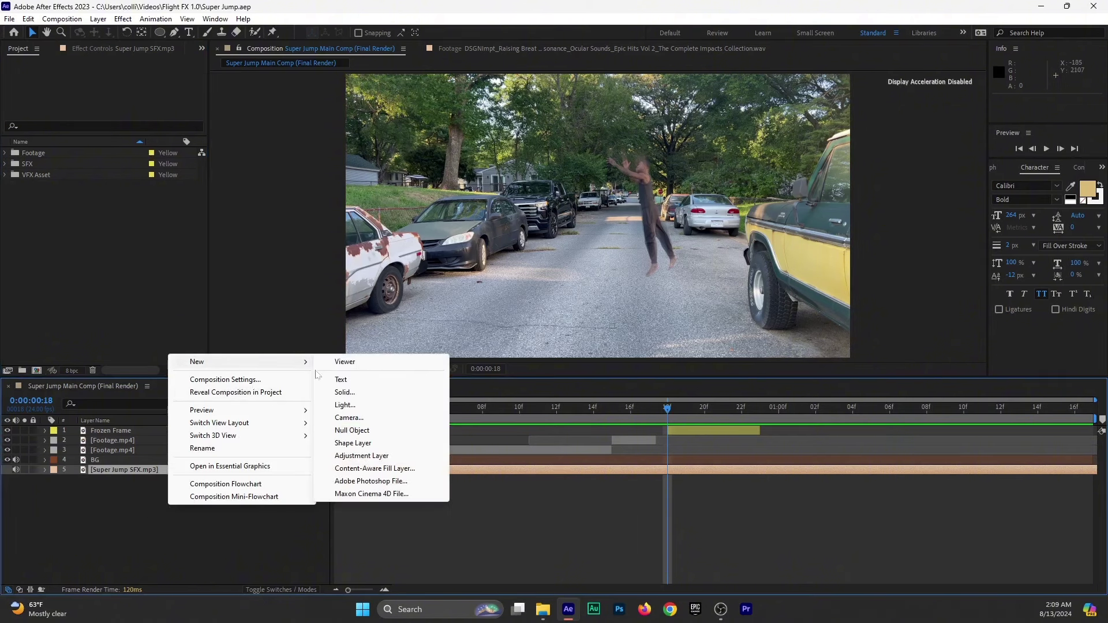
pyautogui.click(361, 456)
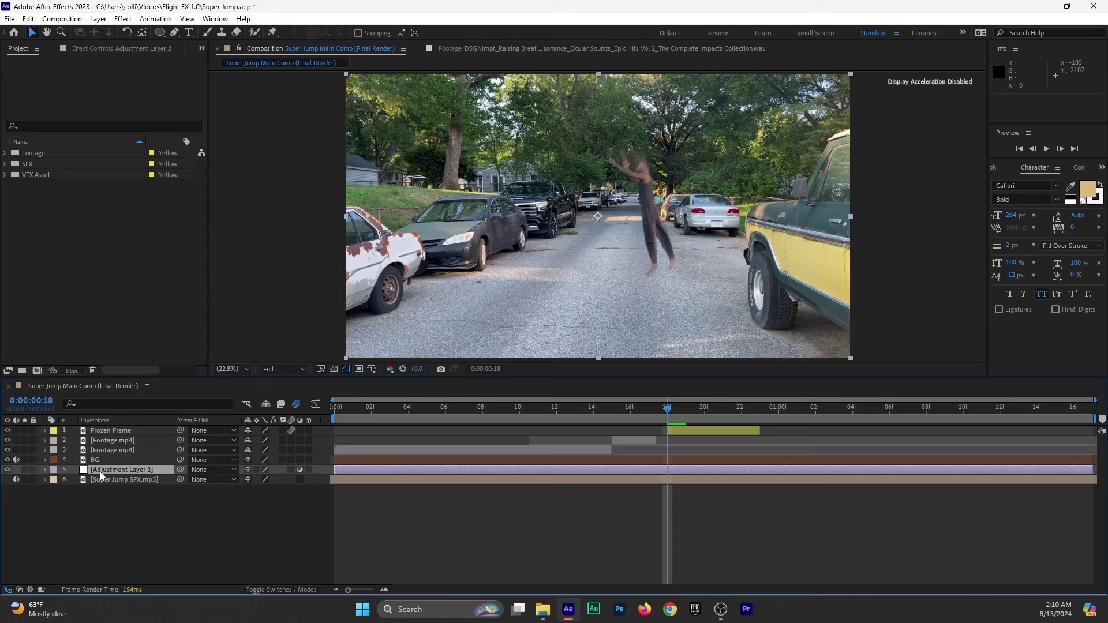
pyautogui.moveTo(101, 475); pyautogui.dragTo(96, 430)
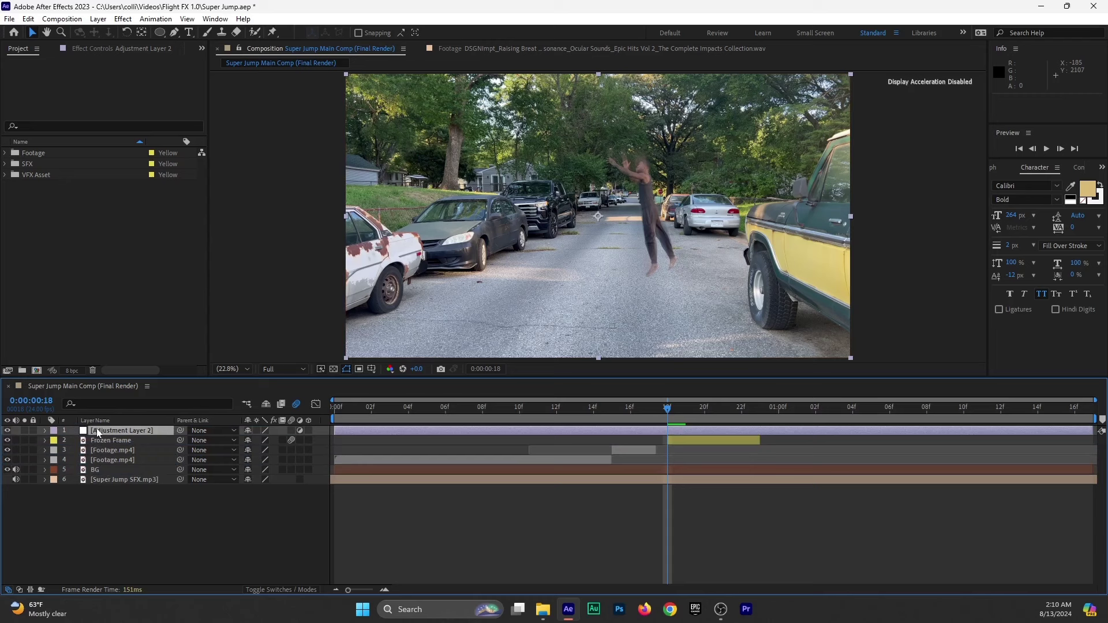
pyautogui.press('Return')
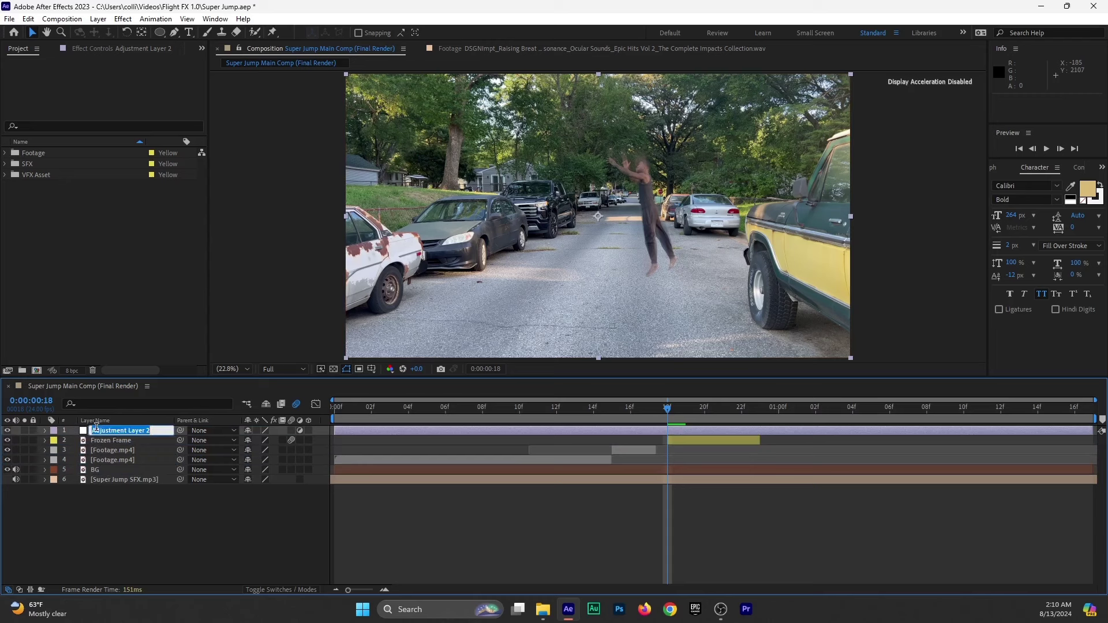
pyautogui.write('Distortion')
pyautogui.press('Return')
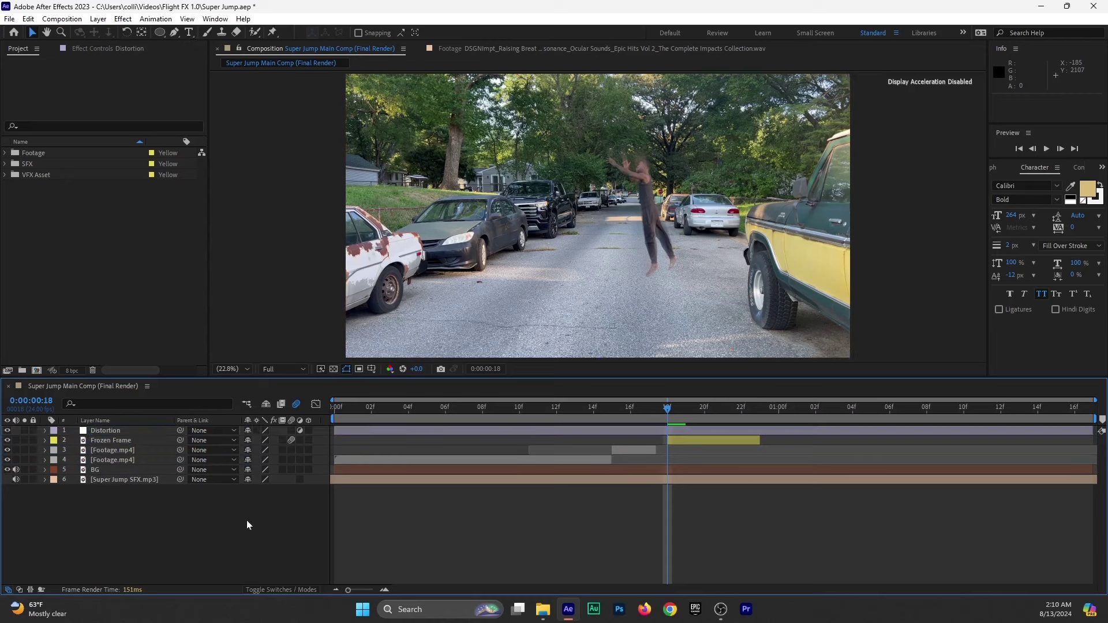
# Trim the Distortion layer to 9 frames, 0:00:00:18 to 0:00:01:02, aligned with the jump.
pyautogui.click(671, 430)
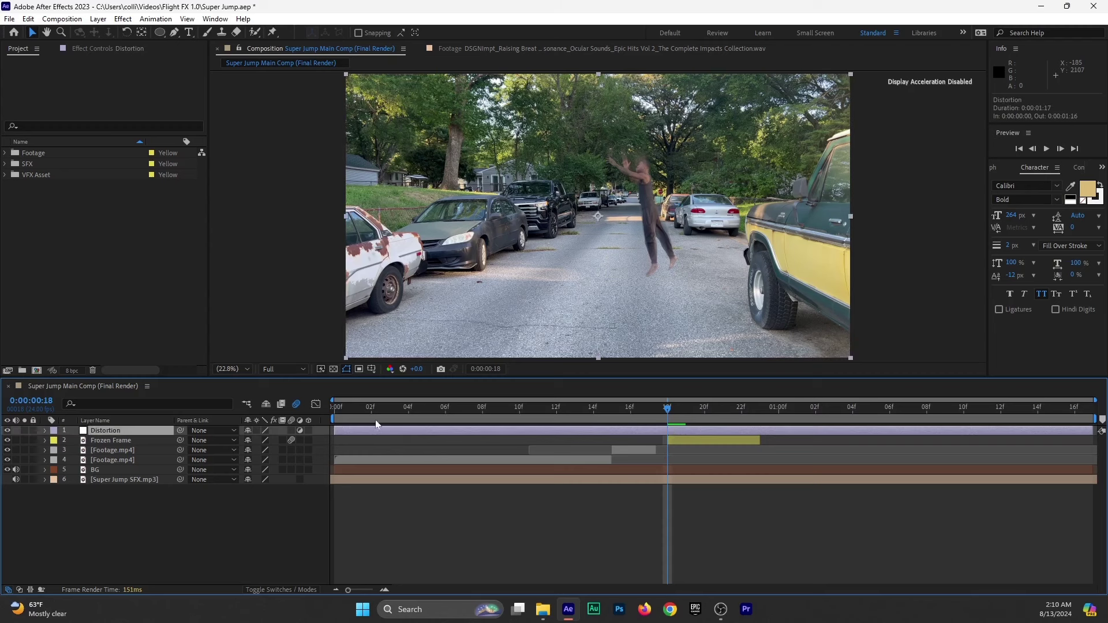
pyautogui.moveTo(335, 430); pyautogui.dragTo(630, 454)
pyautogui.moveTo(1092, 432); pyautogui.dragTo(794, 481)
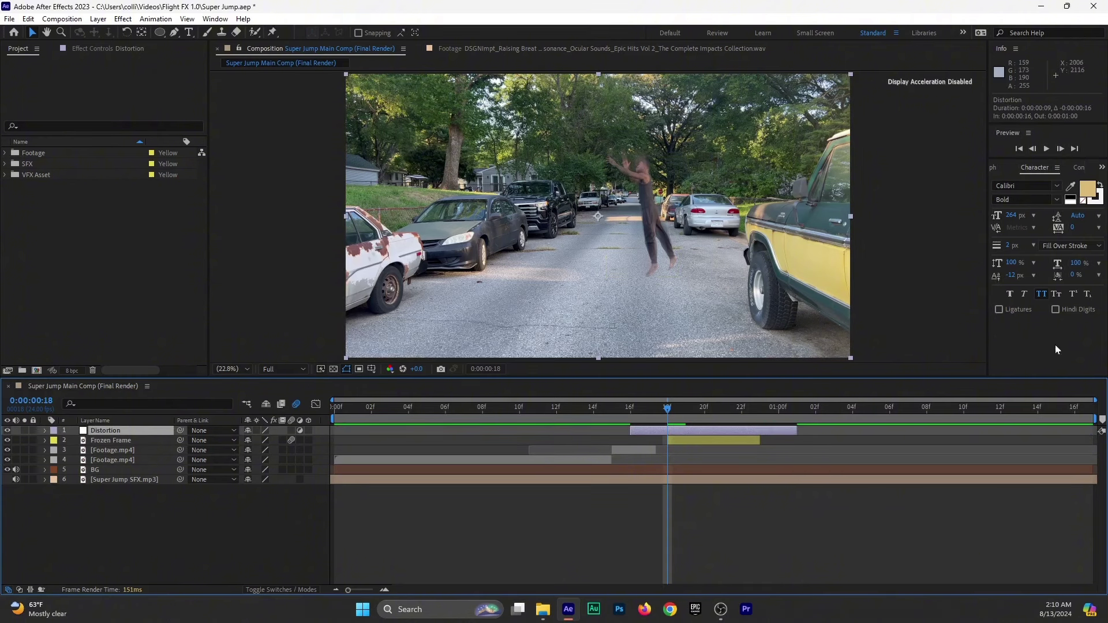
pyautogui.moveTo(674, 430); pyautogui.dragTo(715, 441)
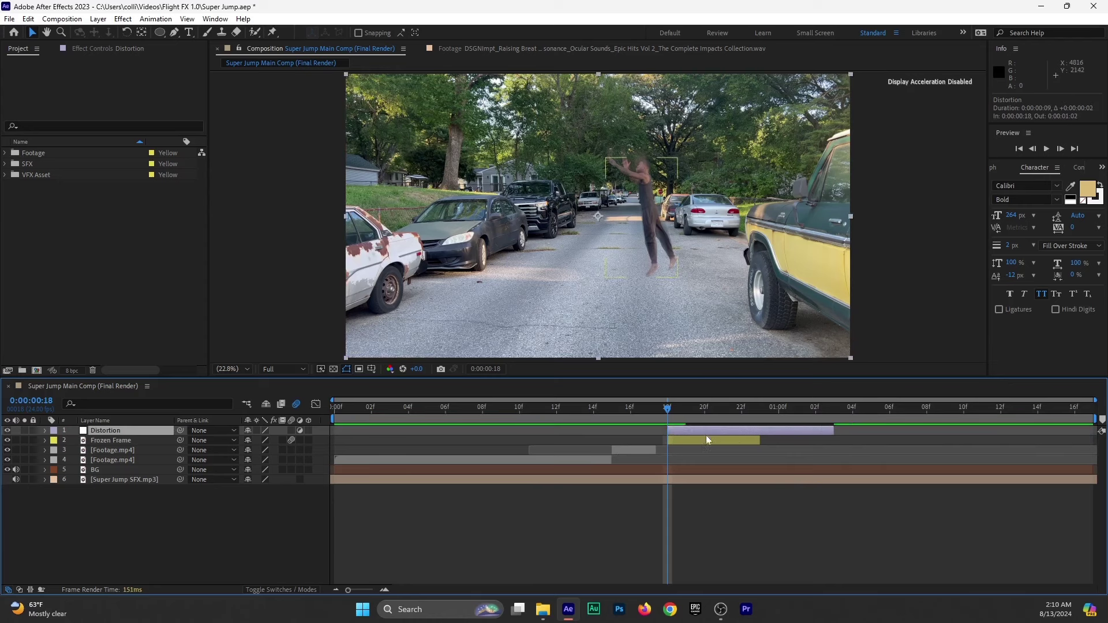
# Search Effects & Presets for 'turb' and pick Turbulent Displace from the results.
pyautogui.click(1101, 167)
pyautogui.click(1056, 184)
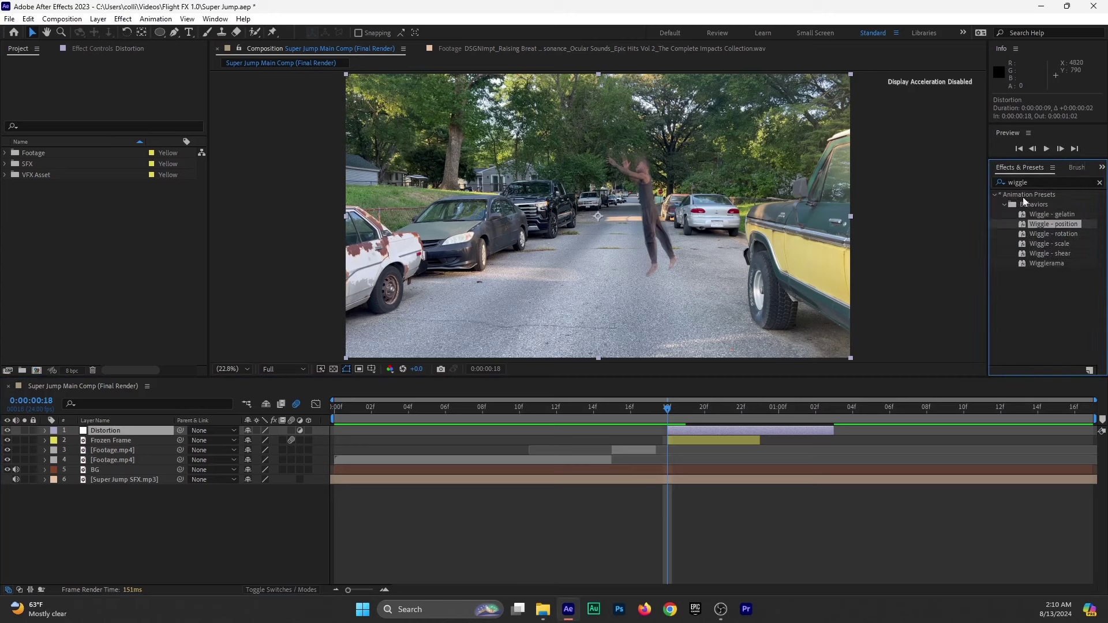
pyautogui.click(1099, 182)
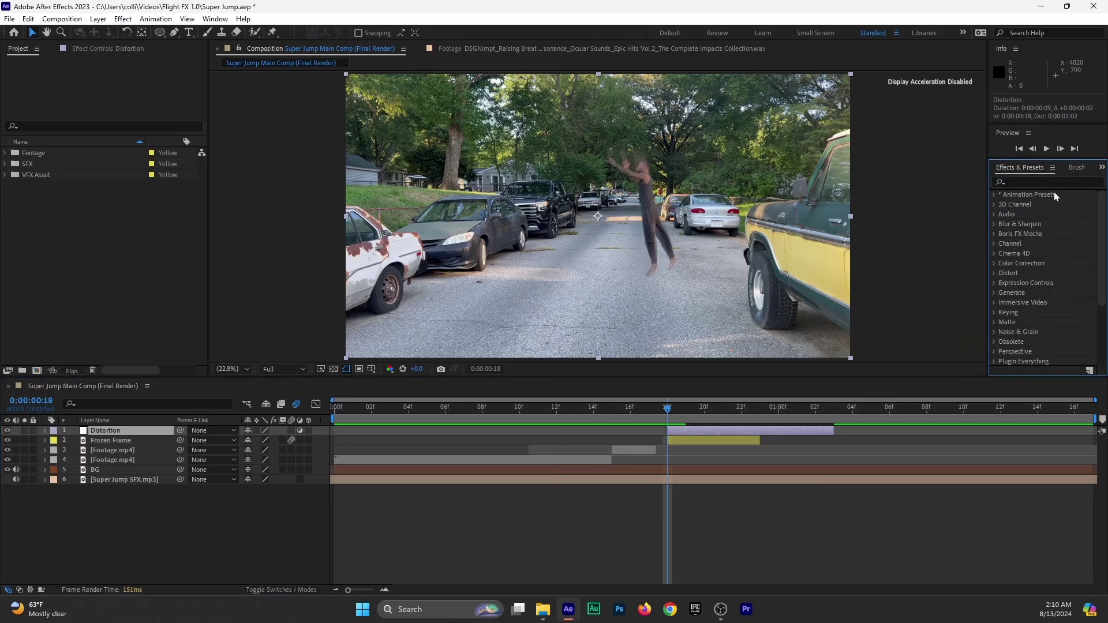
pyautogui.click(212, 20)
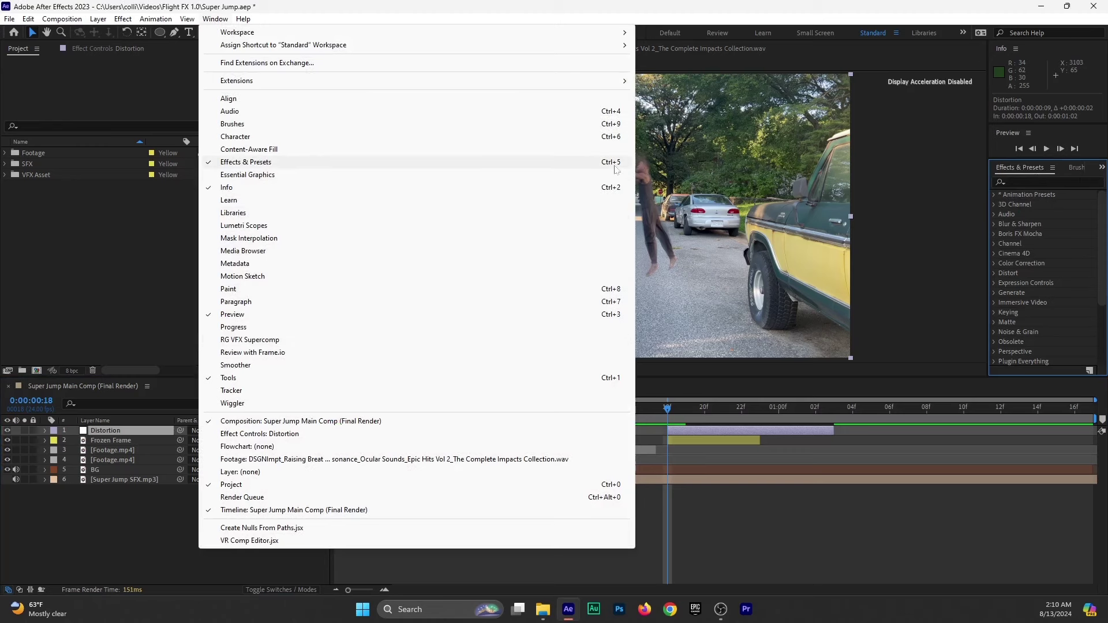
pyautogui.click(690, 427)
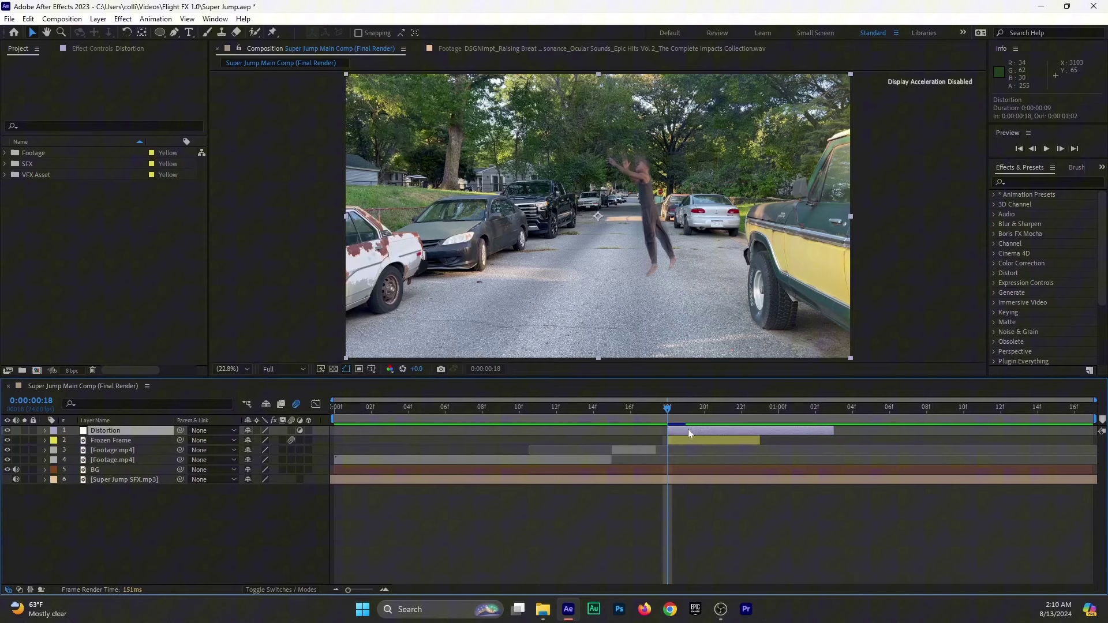
pyautogui.click(1012, 181)
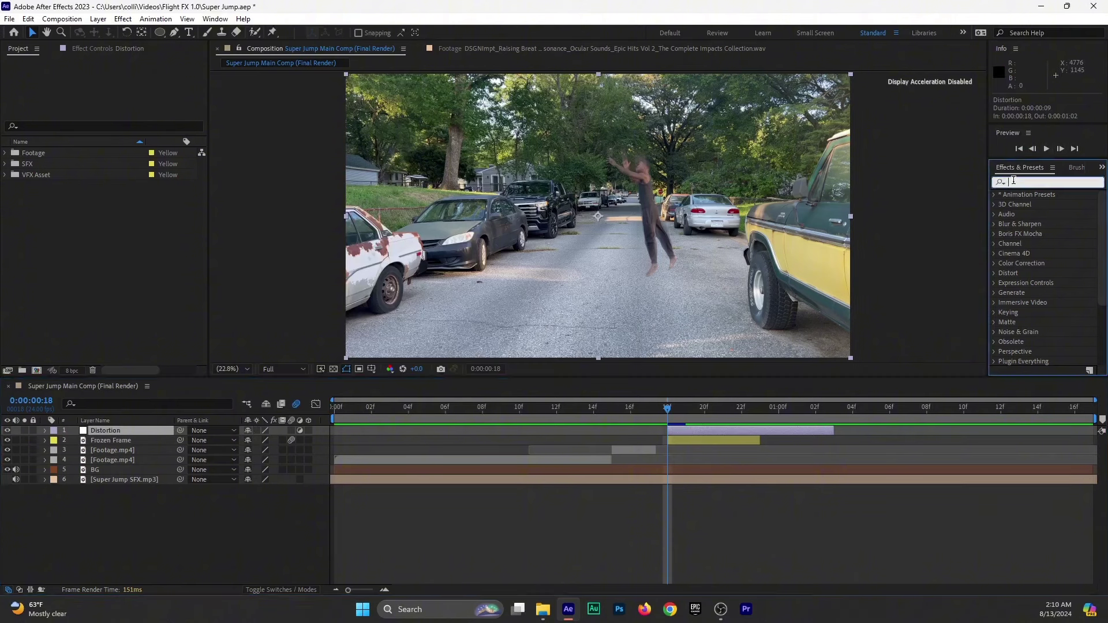
pyautogui.write('turb')
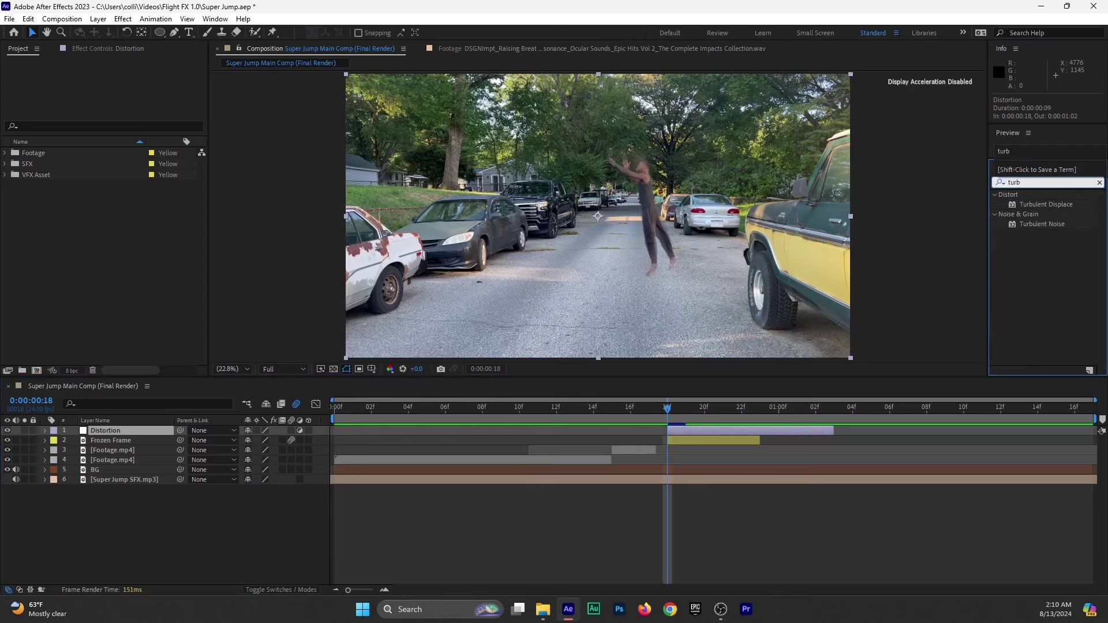
pyautogui.click(1069, 206)
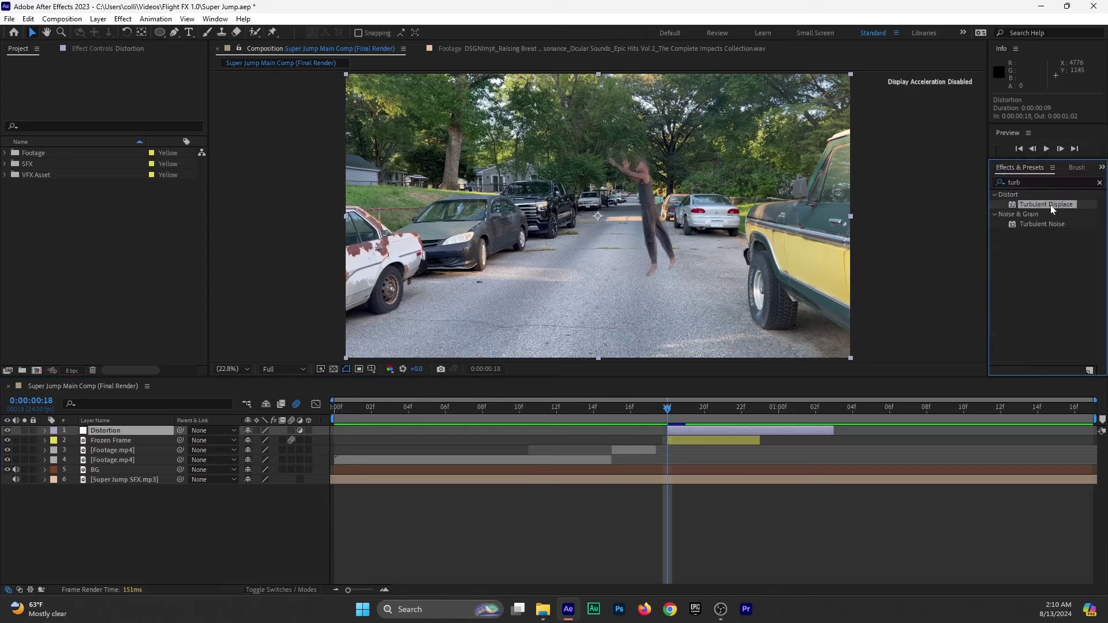
# Apply Turbulent Displace to Distortion with Amount 15 and a starting Evolution keyframe of -4x.
pyautogui.moveTo(1051, 209); pyautogui.dragTo(696, 430)
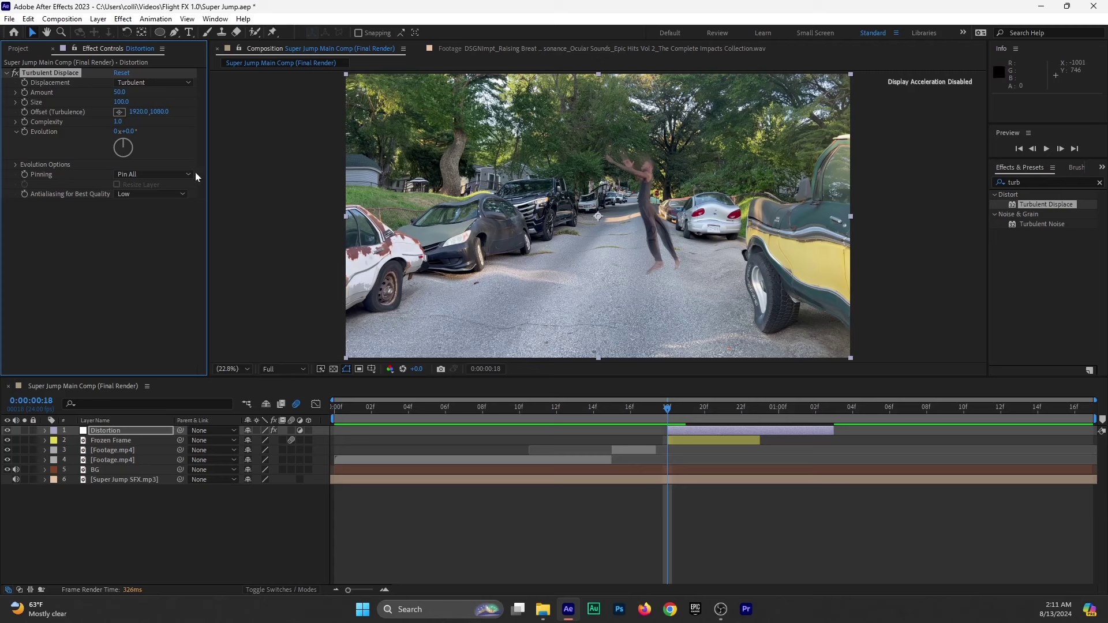
pyautogui.click(120, 92)
pyautogui.write('15')
pyautogui.click(143, 247)
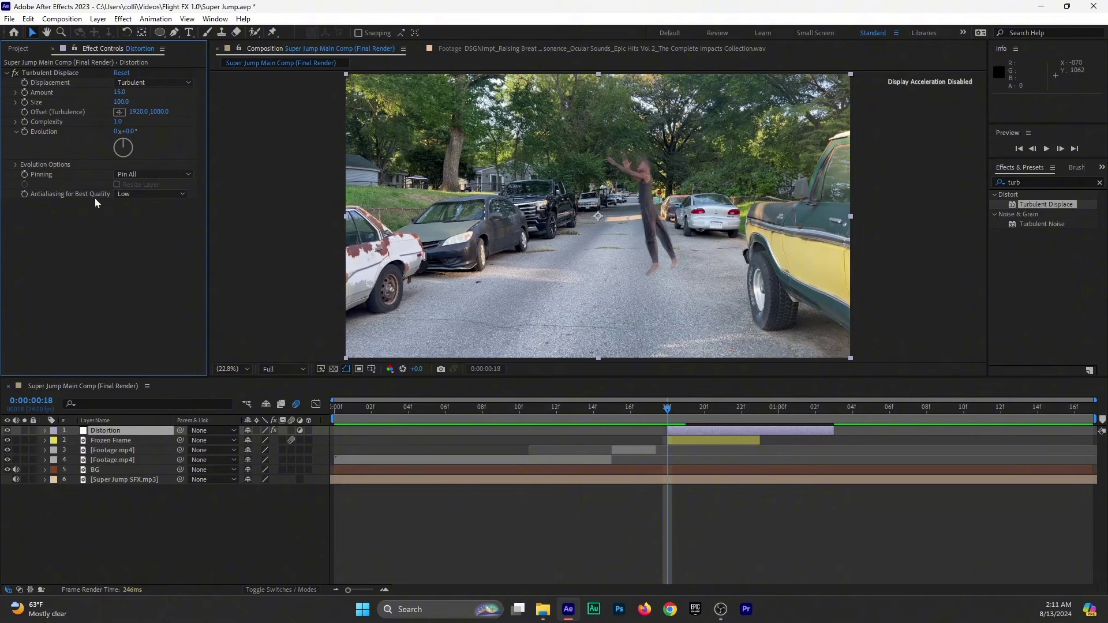
pyautogui.click(24, 132)
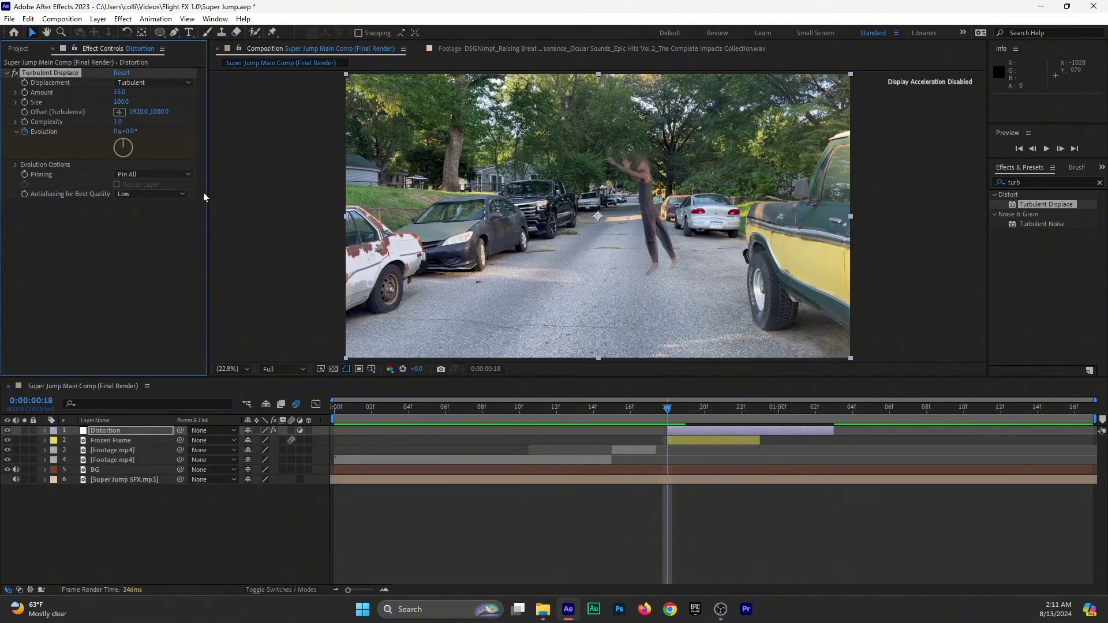
pyautogui.moveTo(115, 132); pyautogui.dragTo(108, 134)
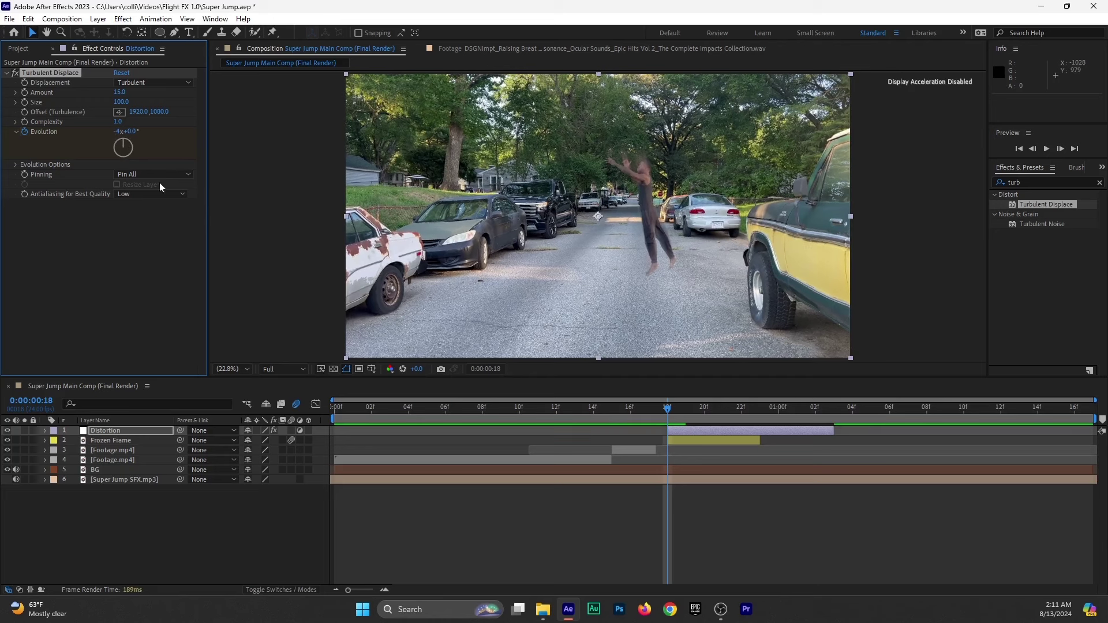
pyautogui.moveTo(699, 411); pyautogui.dragTo(829, 420)
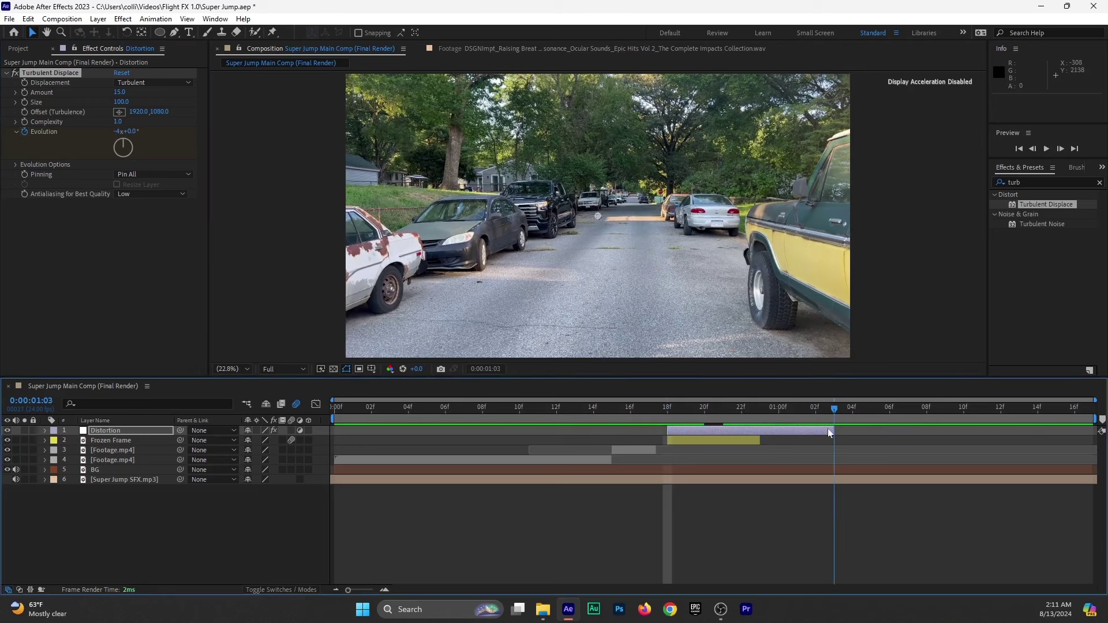
# Keyframe Evolution at 4x at 0:00:01:02, then save the project.
pyautogui.click(828, 431)
pyautogui.press('pageup')
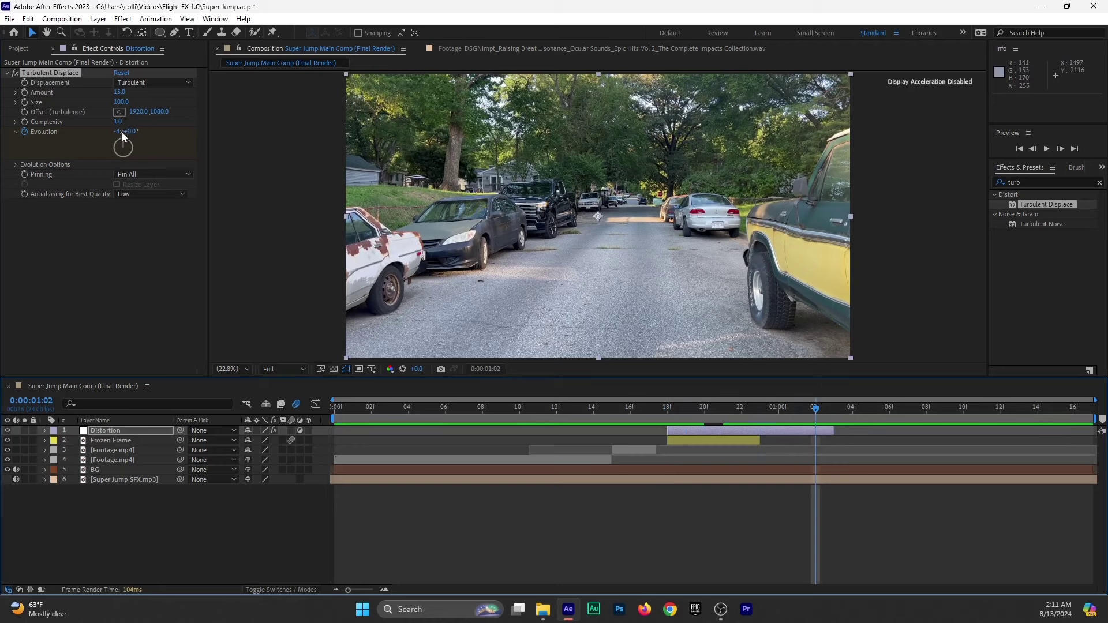
pyautogui.moveTo(123, 136); pyautogui.dragTo(150, 139)
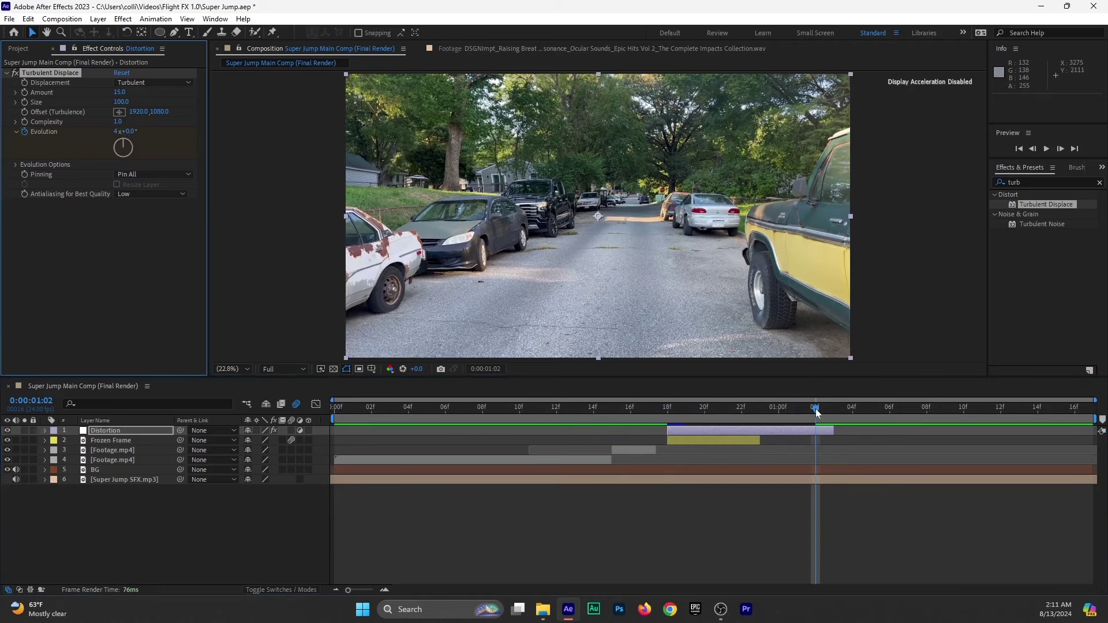
pyautogui.moveTo(815, 408); pyautogui.dragTo(725, 441)
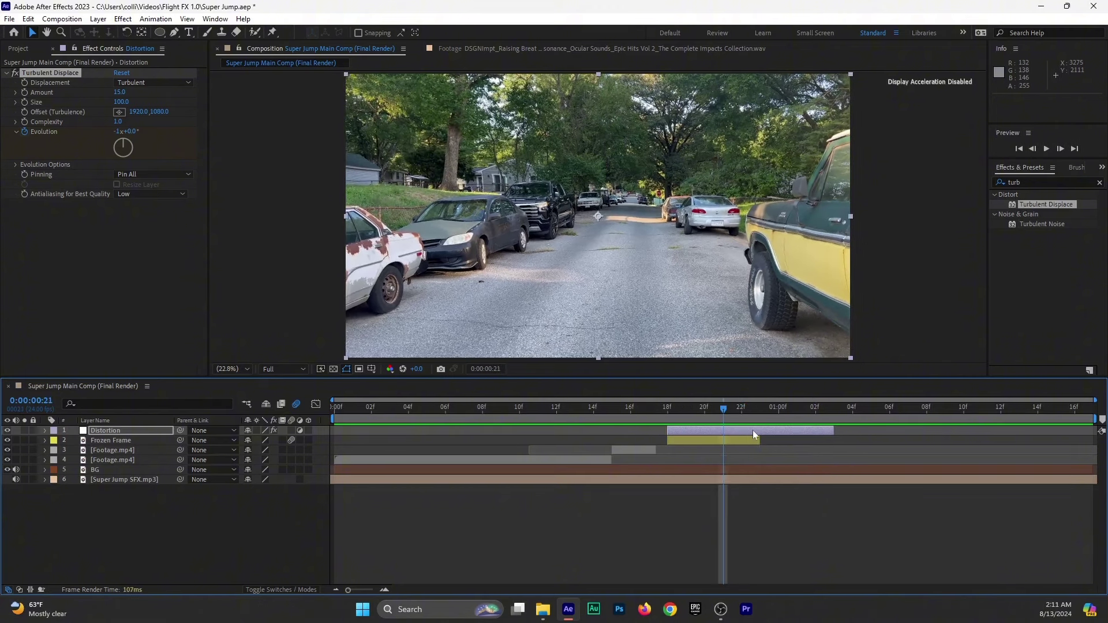
pyautogui.hotkey('ctrl', 's')
pyautogui.click(674, 408)
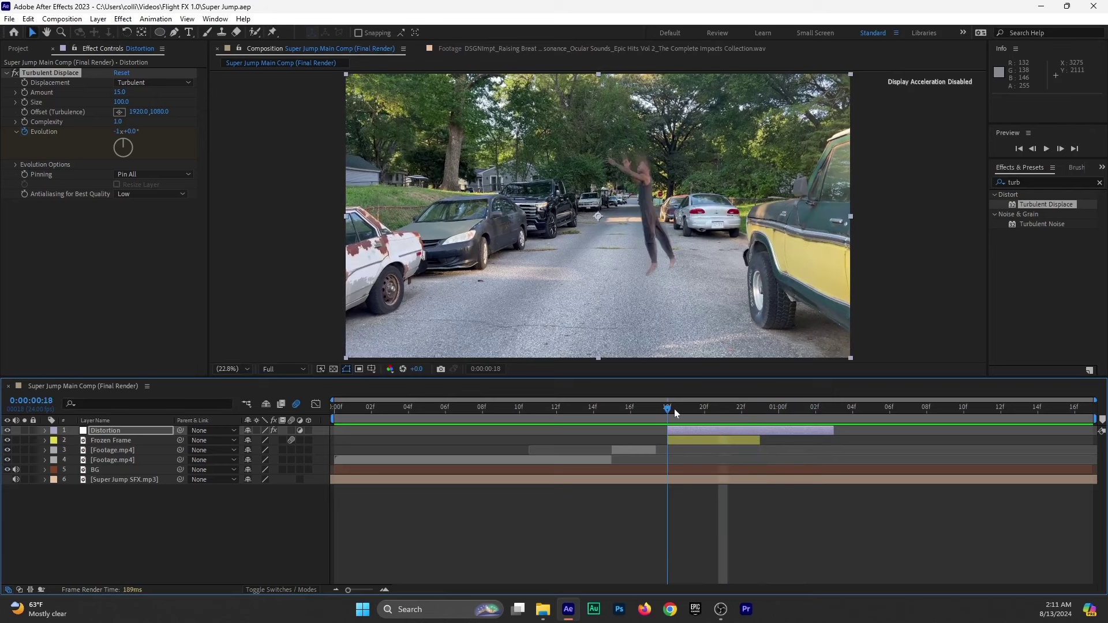
# Draw a closed five-point Pen mask on the road beneath the jumper's feet and show its path.
pyautogui.click(175, 33)
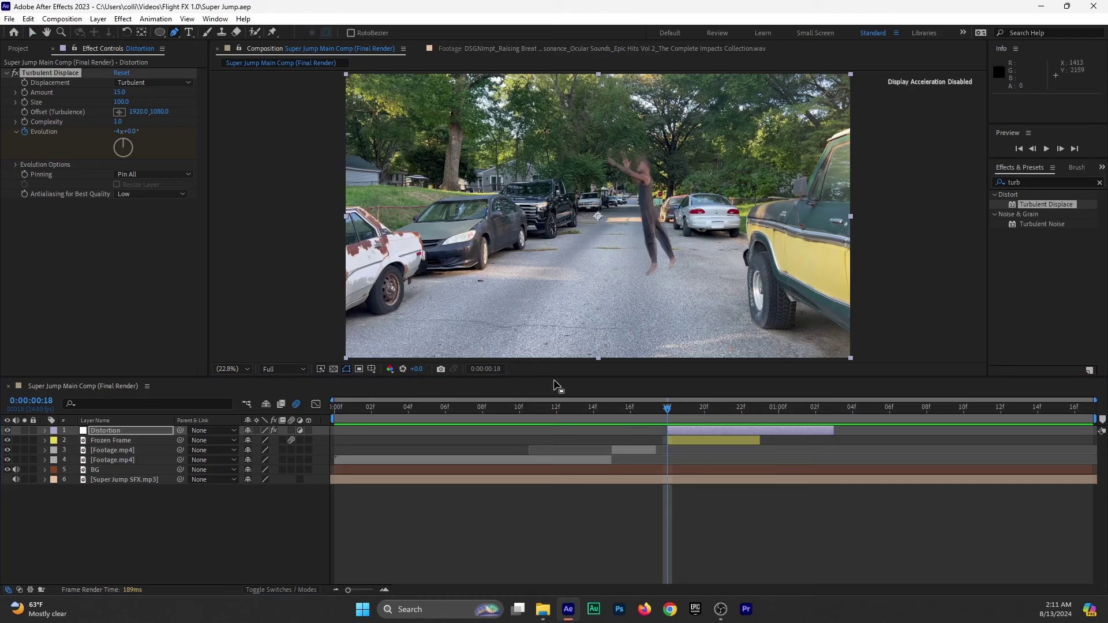
pyautogui.click(636, 285)
pyautogui.click(633, 261)
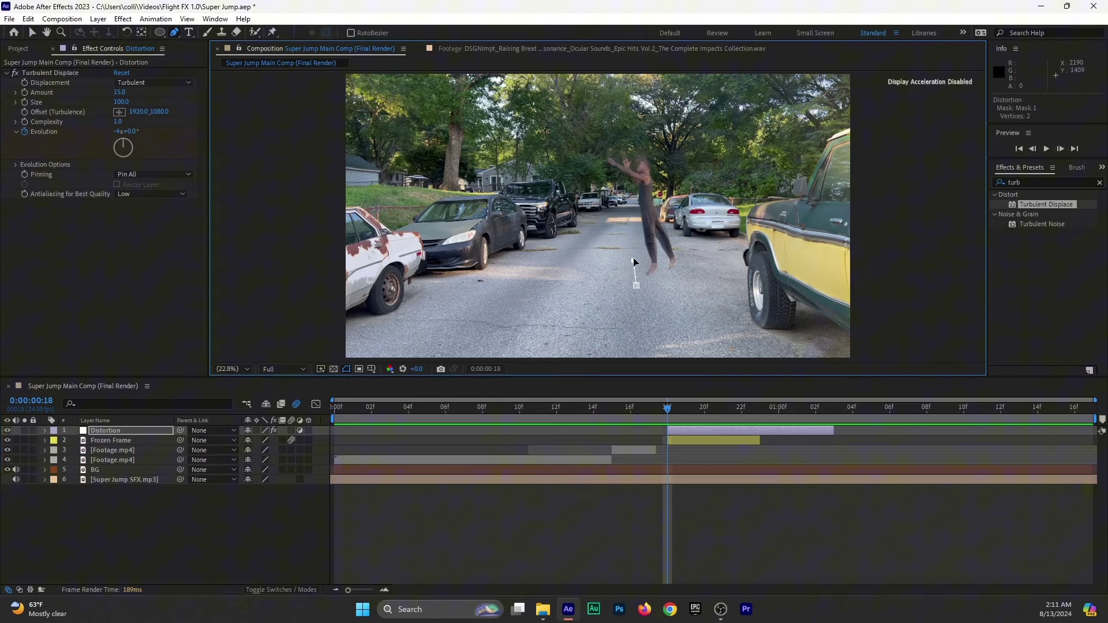
pyautogui.click(690, 245)
pyautogui.click(704, 268)
pyautogui.moveTo(692, 290); pyautogui.dragTo(701, 289)
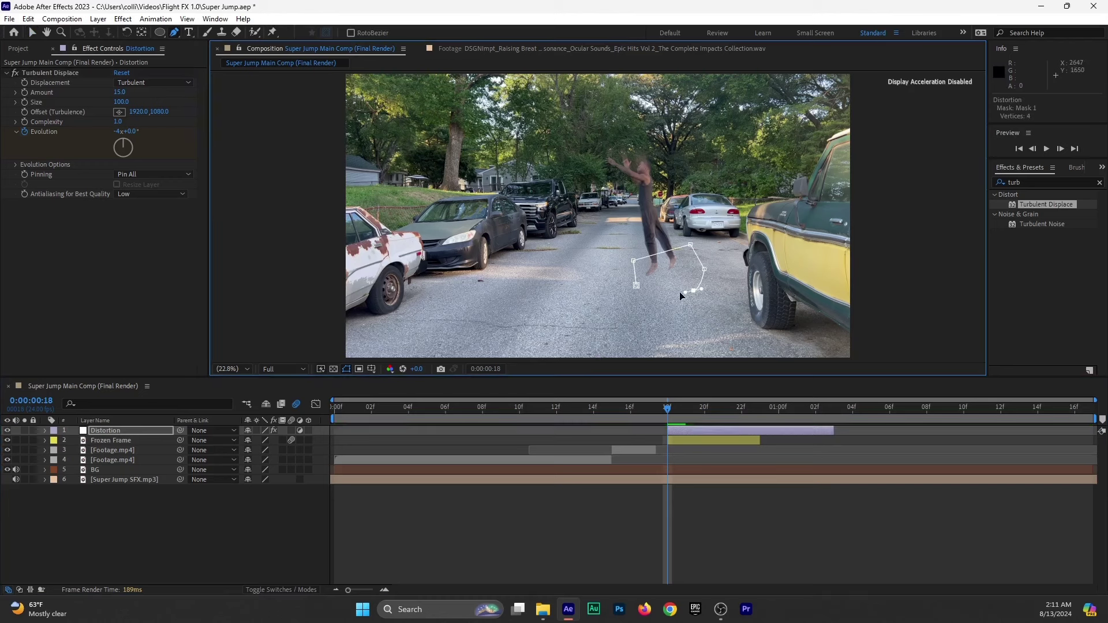
pyautogui.click(636, 285)
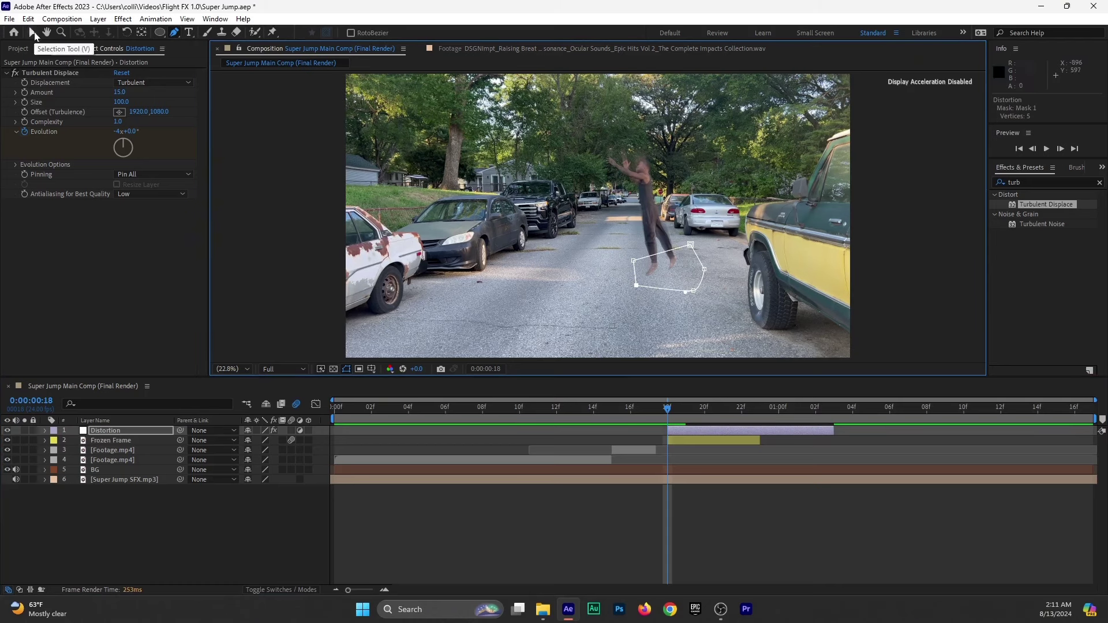
pyautogui.click(33, 33)
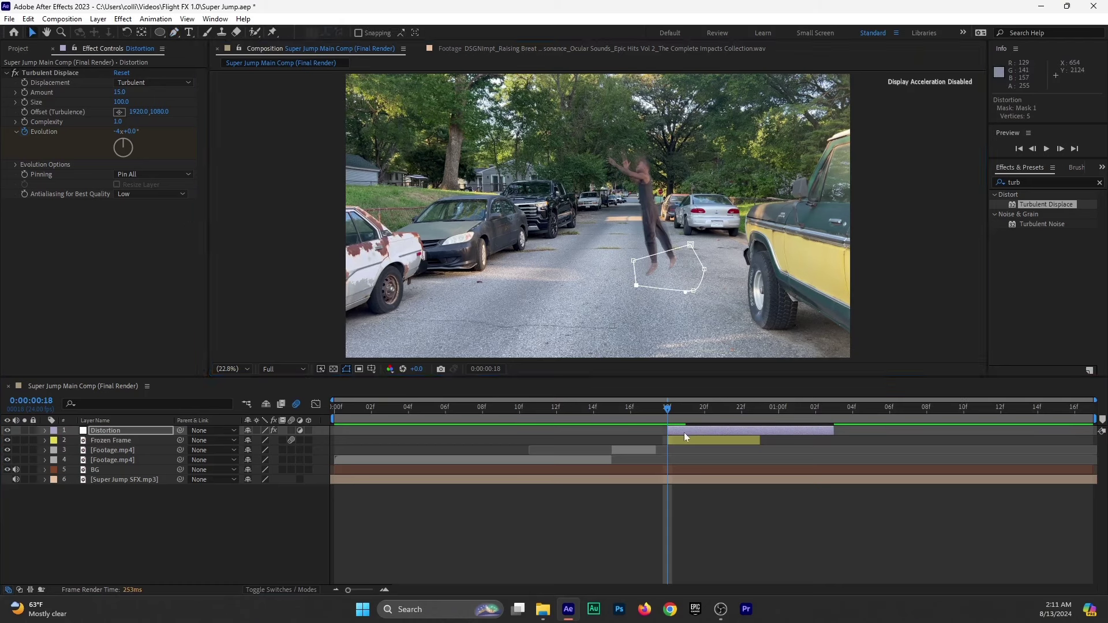
pyautogui.press('m')
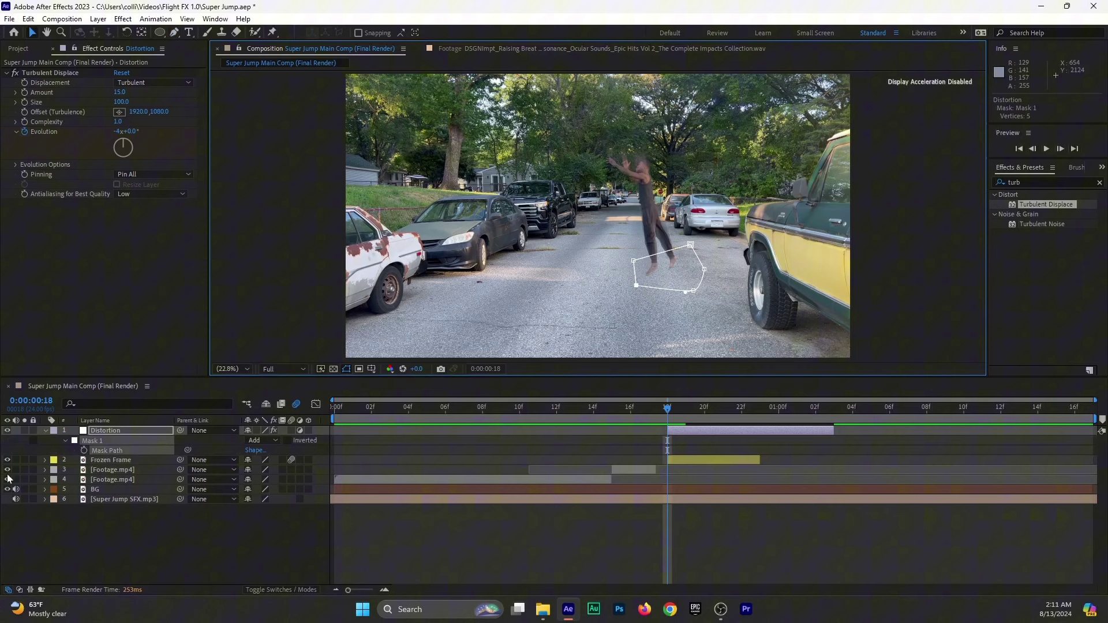
# Keyframe Mask 1's path at frame 18, then stretch its top edge above the frame at frame 21.
pyautogui.click(84, 451)
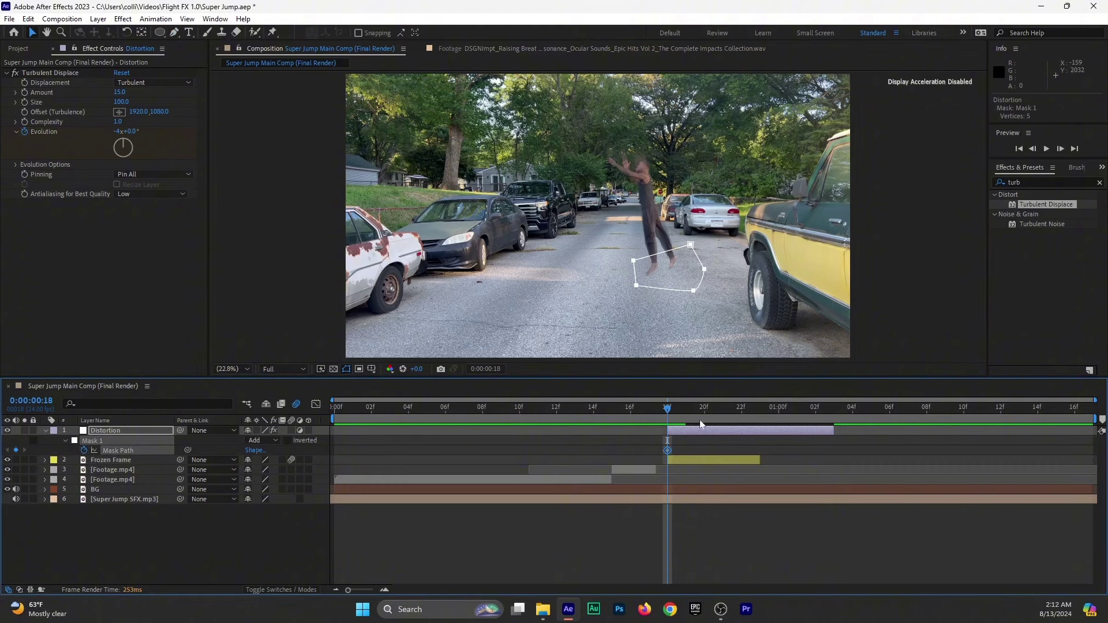
pyautogui.moveTo(671, 411); pyautogui.dragTo(722, 426)
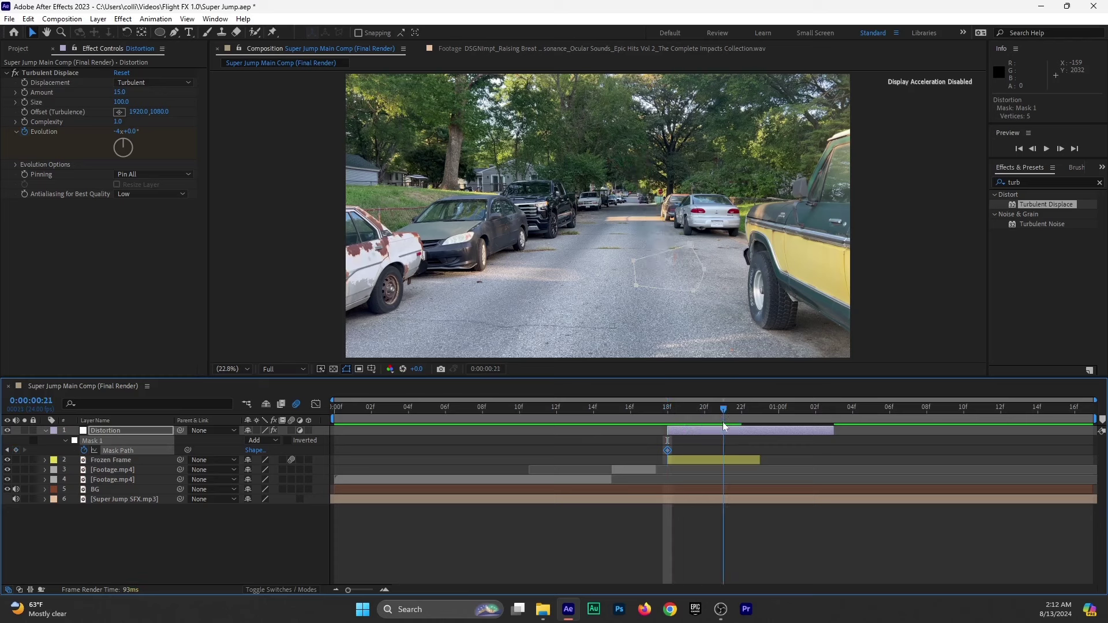
pyautogui.click(663, 274)
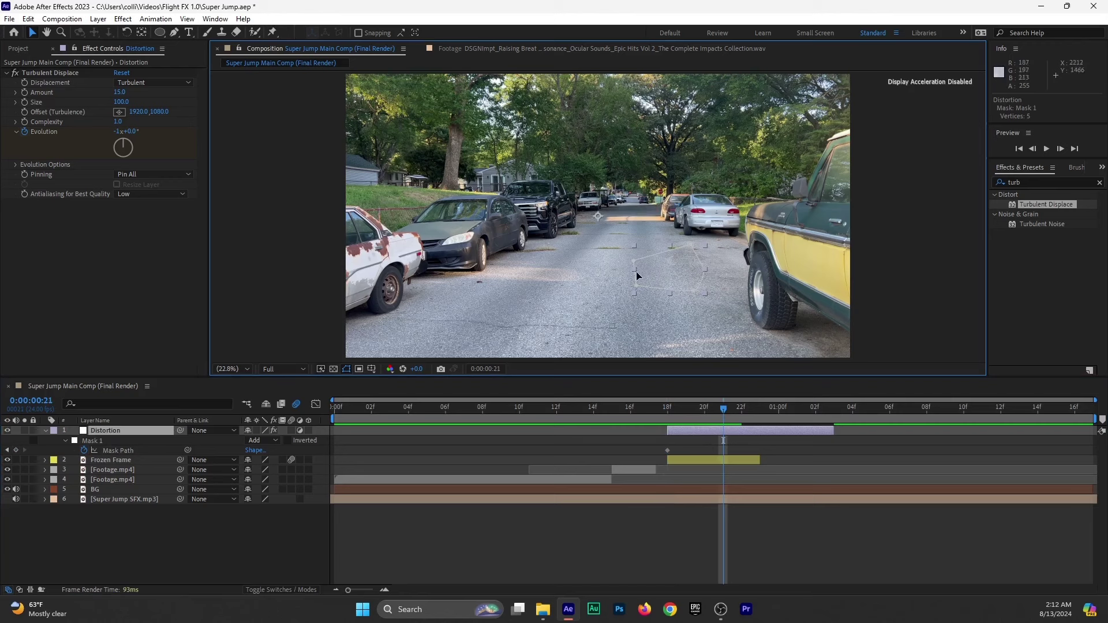
pyautogui.moveTo(652, 255); pyautogui.dragTo(592, 6)
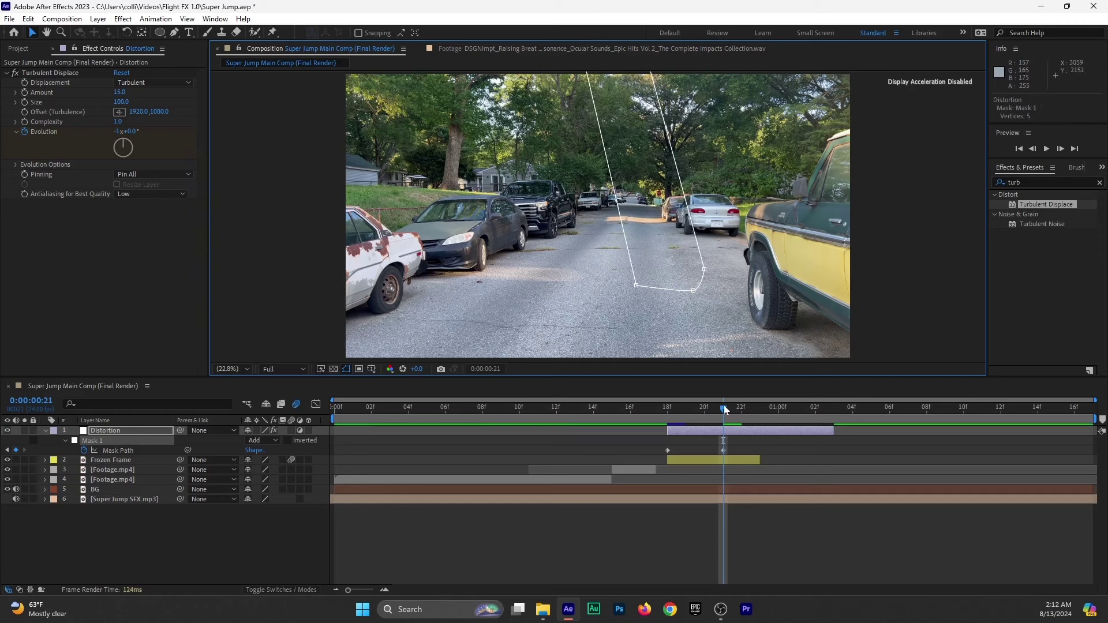
# Move the whole Mask 1 up to the top of the frame near 0:00:01:02.
pyautogui.moveTo(725, 409); pyautogui.dragTo(828, 419)
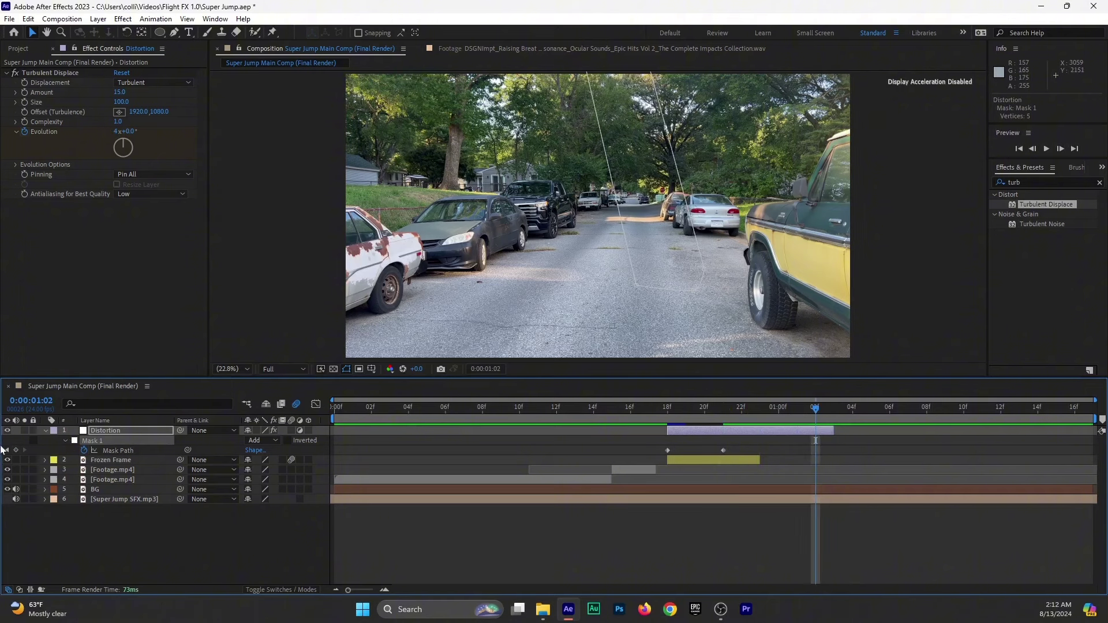
pyautogui.click(68, 445)
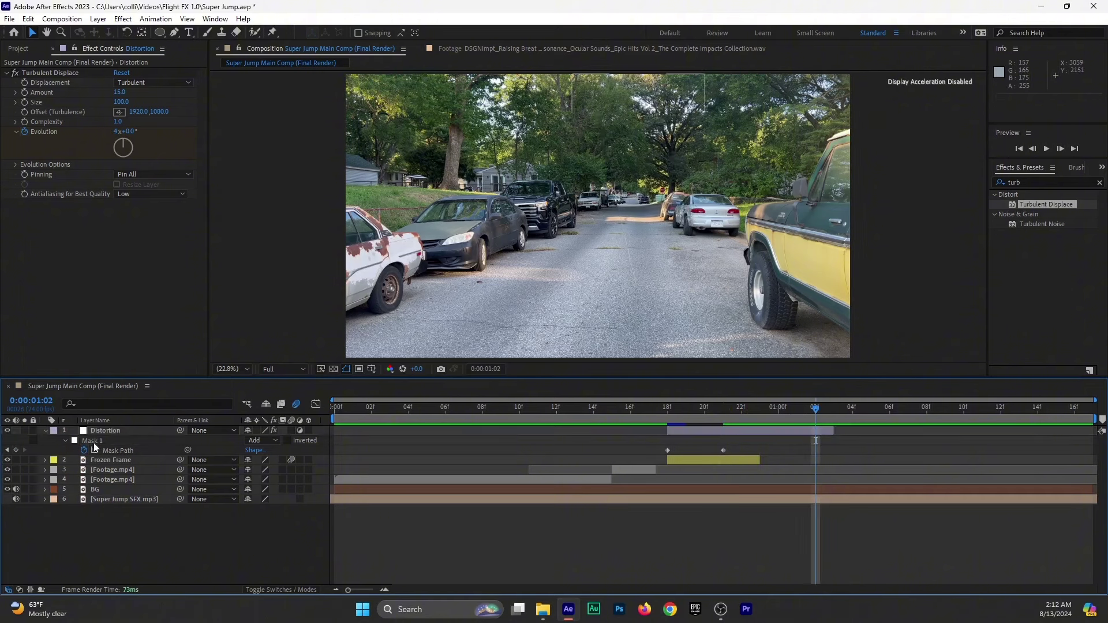
pyautogui.click(95, 442)
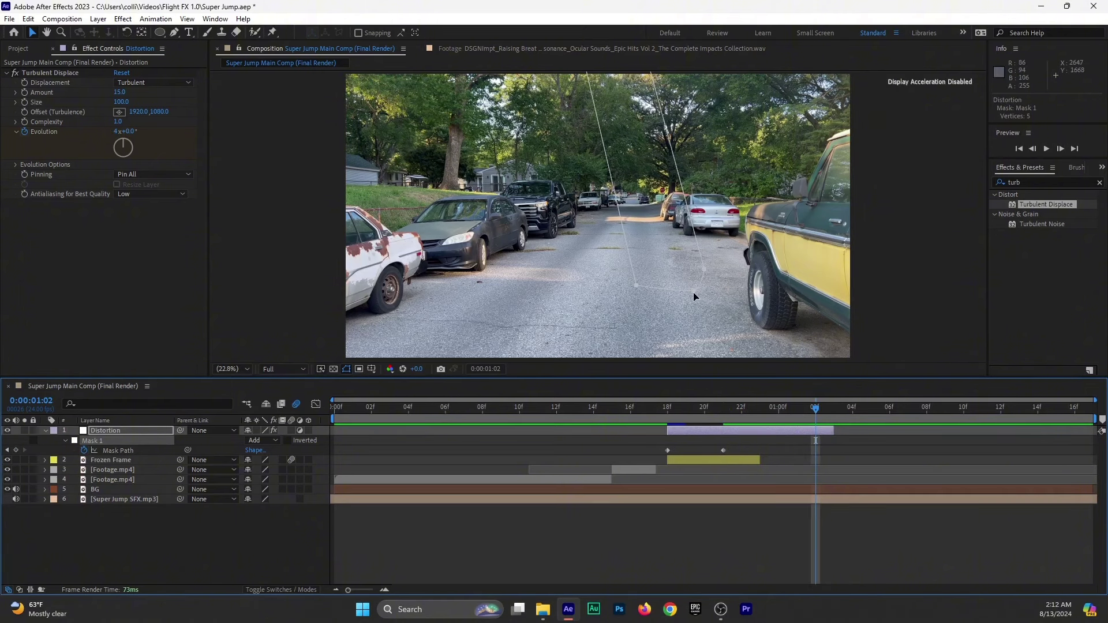
pyautogui.moveTo(693, 292); pyautogui.dragTo(635, 75)
pyautogui.moveTo(791, 410); pyautogui.dragTo(692, 431)
# Feather Mask 1 by 46 pixels and preview the warp streak around frame 20.
pyautogui.press('f')
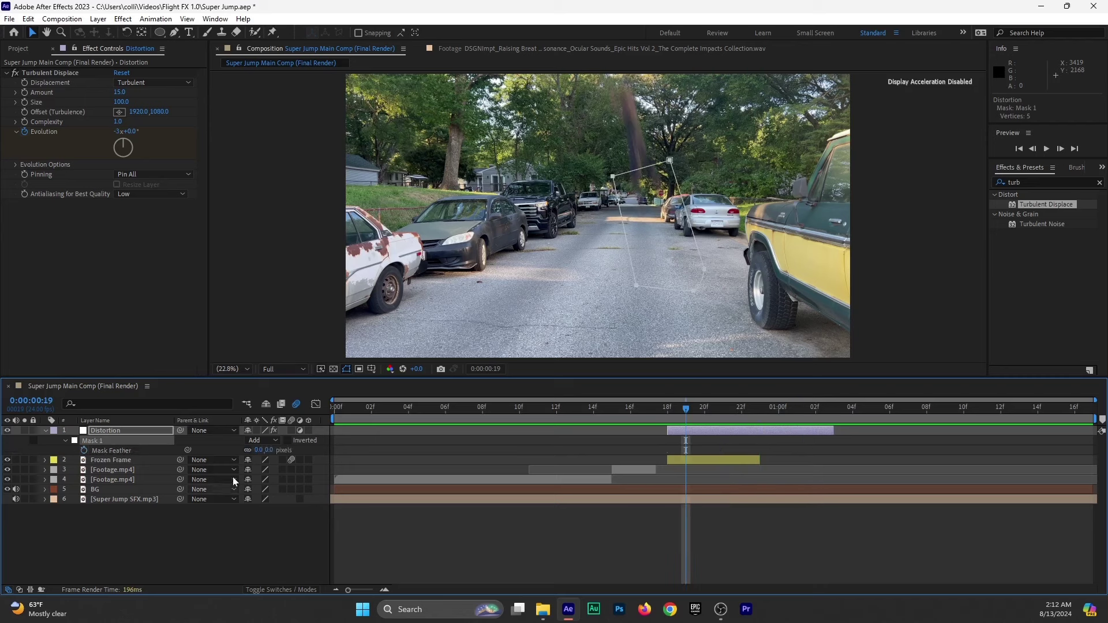
pyautogui.moveTo(263, 450); pyautogui.dragTo(291, 450)
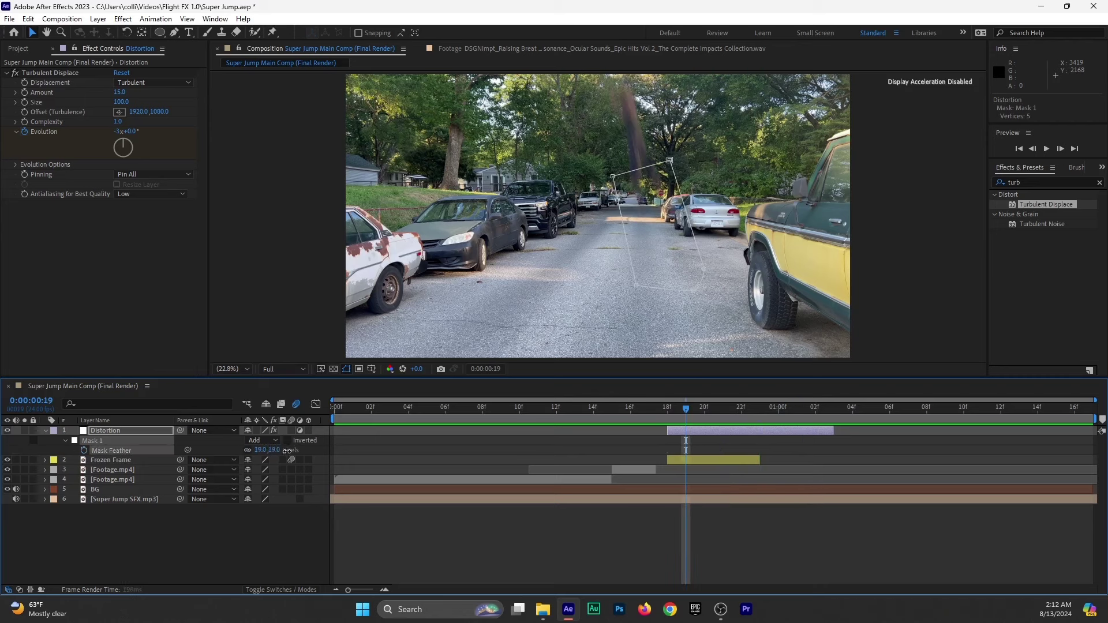
pyautogui.click(46, 430)
pyautogui.click(138, 525)
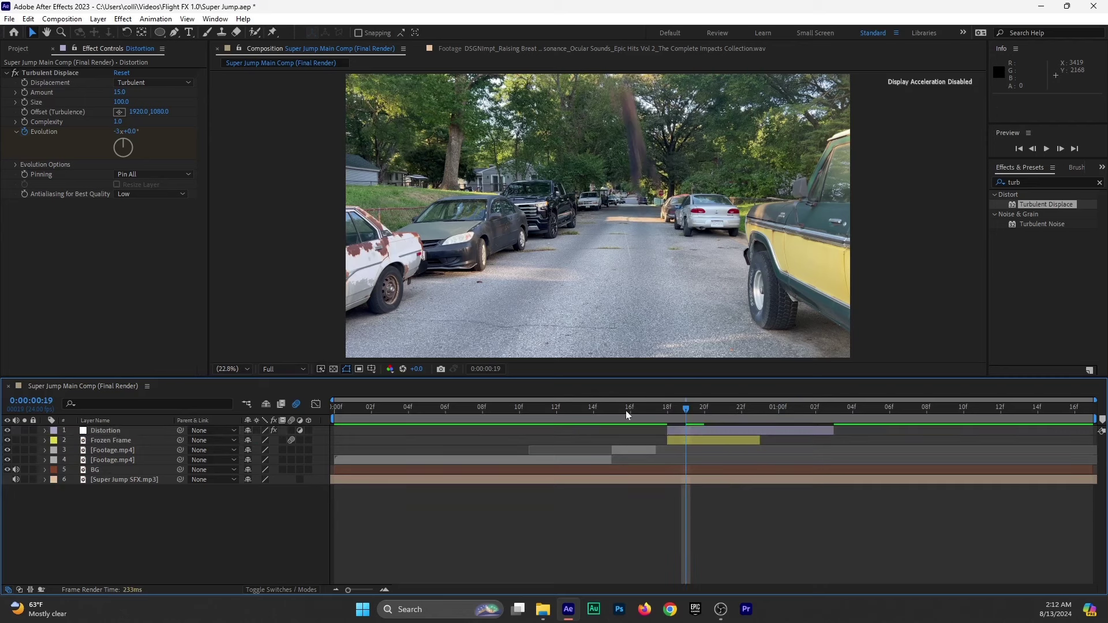
pyautogui.press('space')
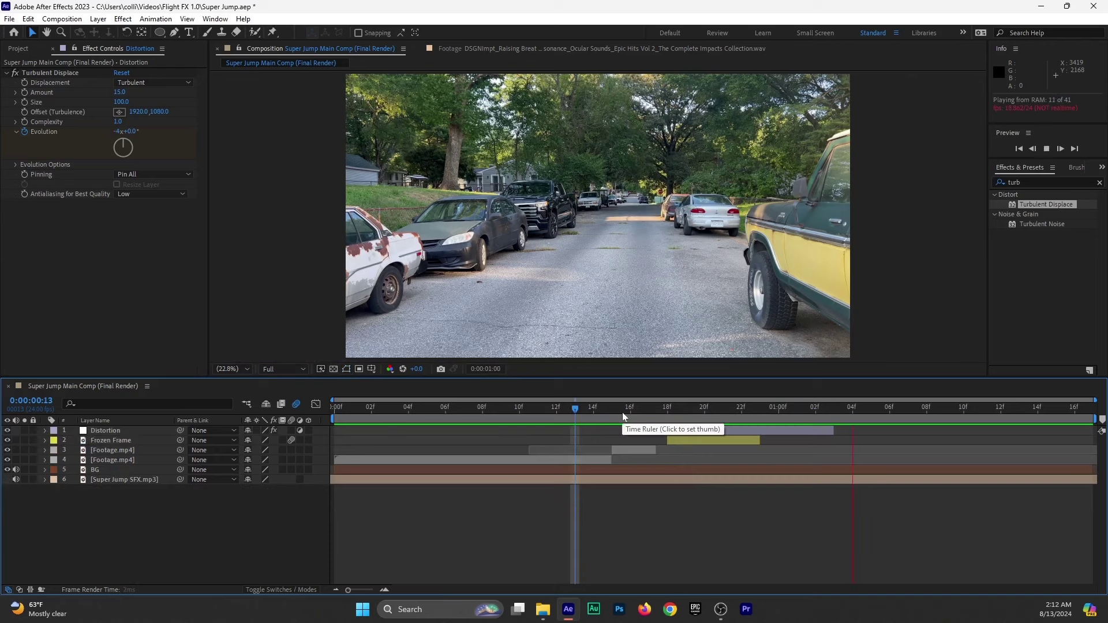
pyautogui.moveTo(623, 417)
pyautogui.mouseDown()
pyautogui.moveTo(796, 419)
pyautogui.moveTo(648, 420)
pyautogui.moveTo(726, 420)
pyautogui.moveTo(721, 430)
pyautogui.mouseUp()
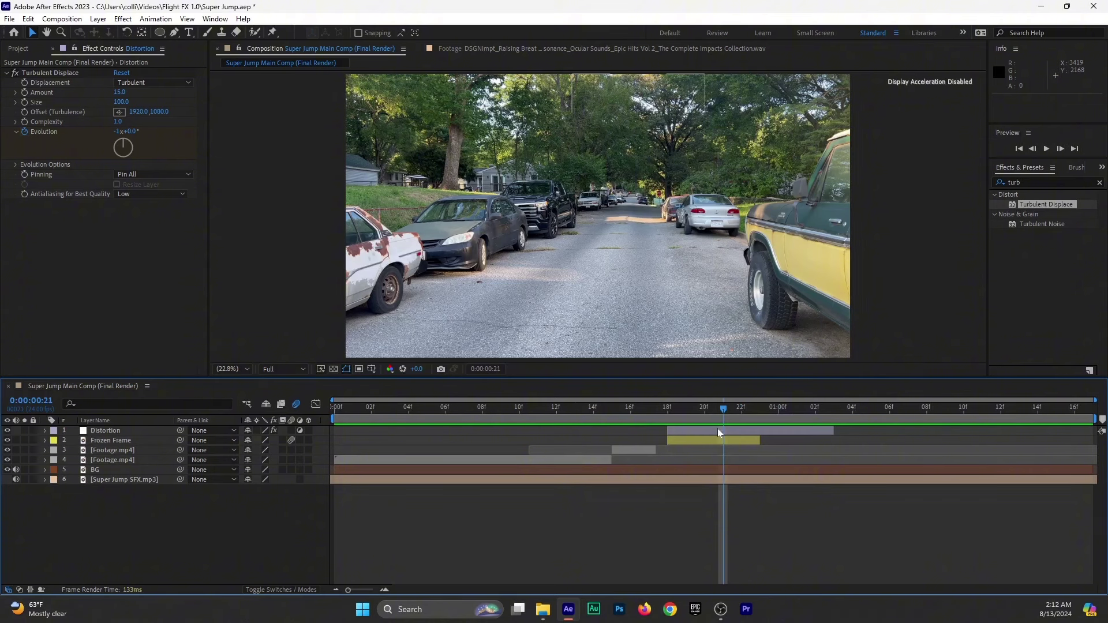
pyautogui.moveTo(726, 417)
pyautogui.mouseDown()
pyautogui.moveTo(694, 420)
pyautogui.moveTo(706, 429)
pyautogui.mouseUp()
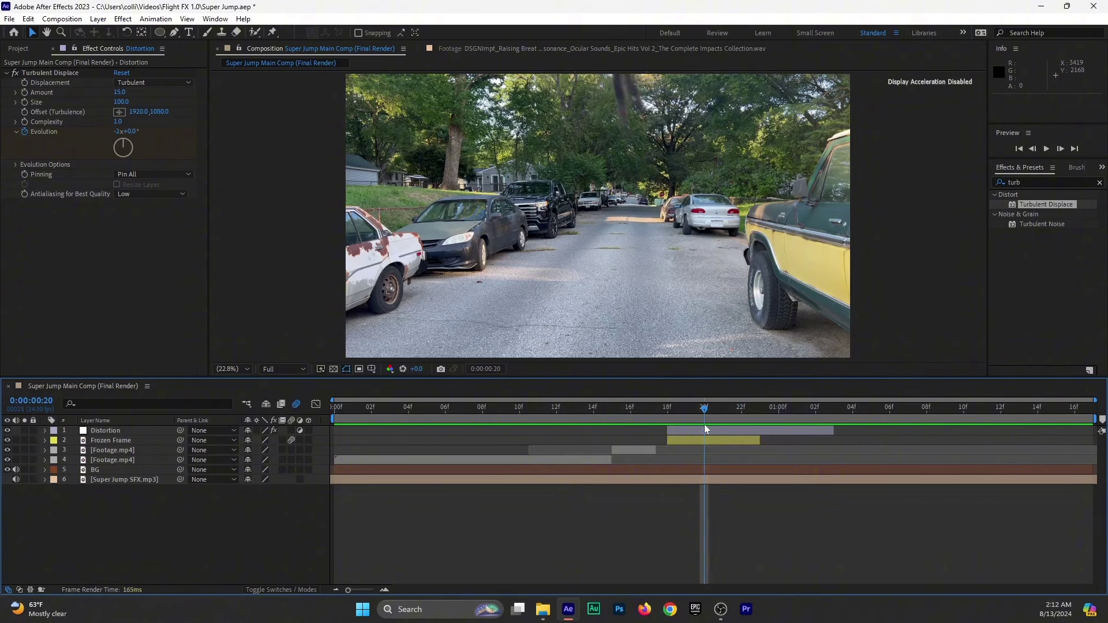
pyautogui.click(702, 431)
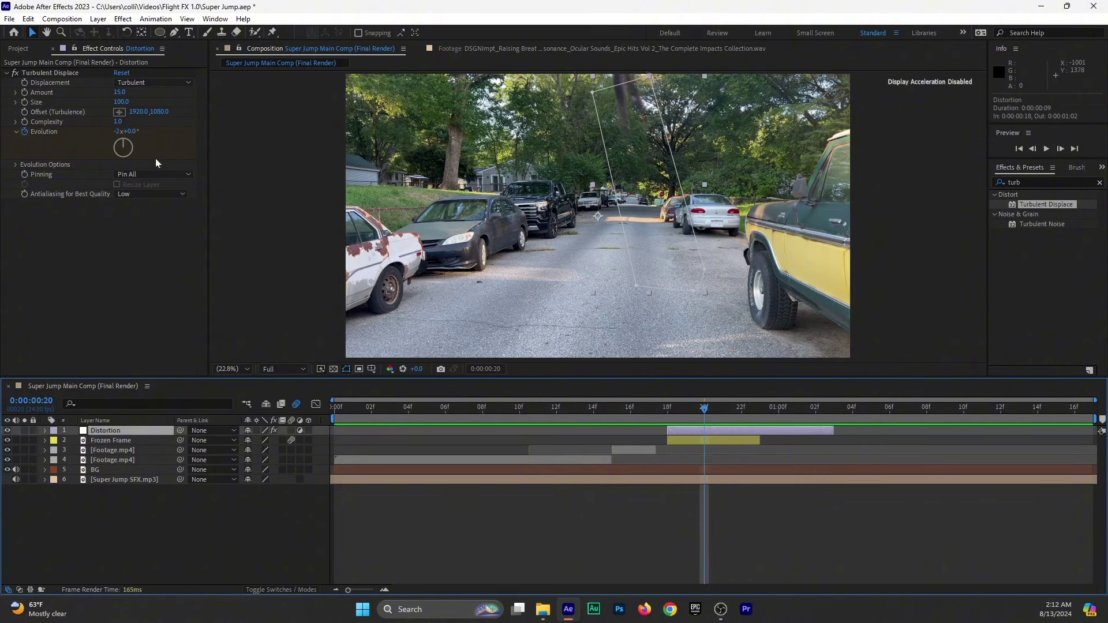
# Lower the Turbulent Displace Size to 42 and compare frames 19 and 20 of the jump.
pyautogui.moveTo(125, 107); pyautogui.dragTo(91, 106)
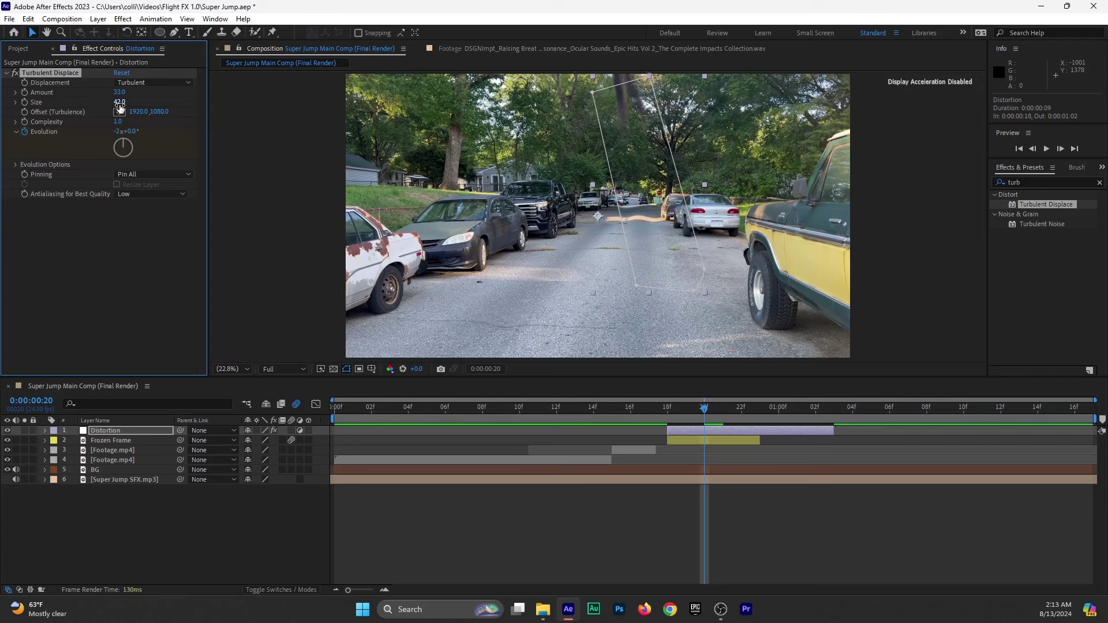
pyautogui.click(690, 408)
pyautogui.press('space')
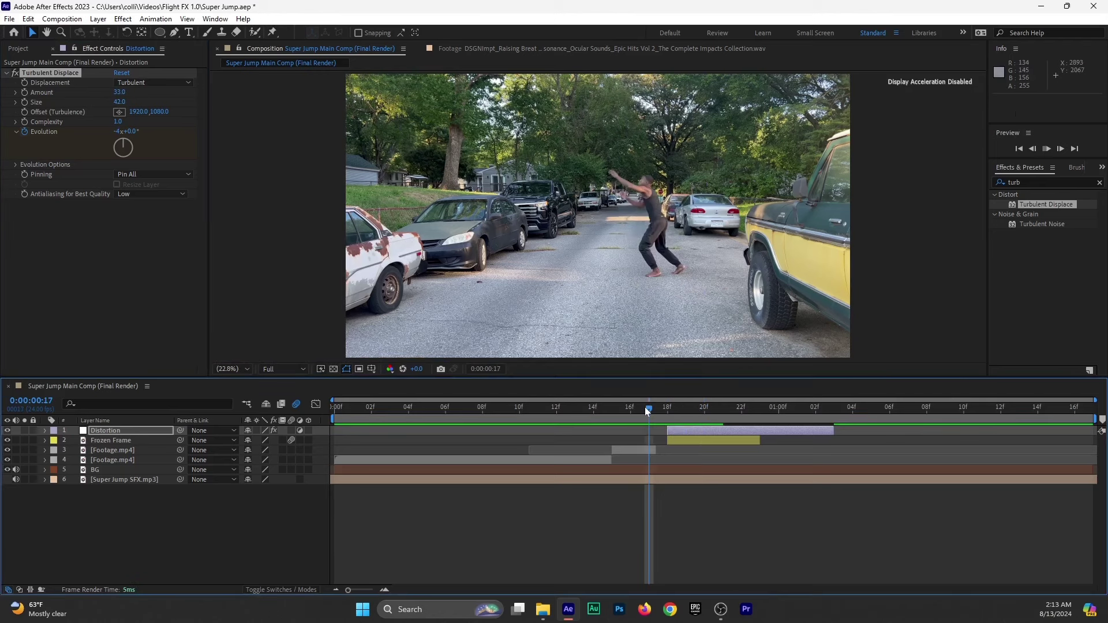
pyautogui.press('space')
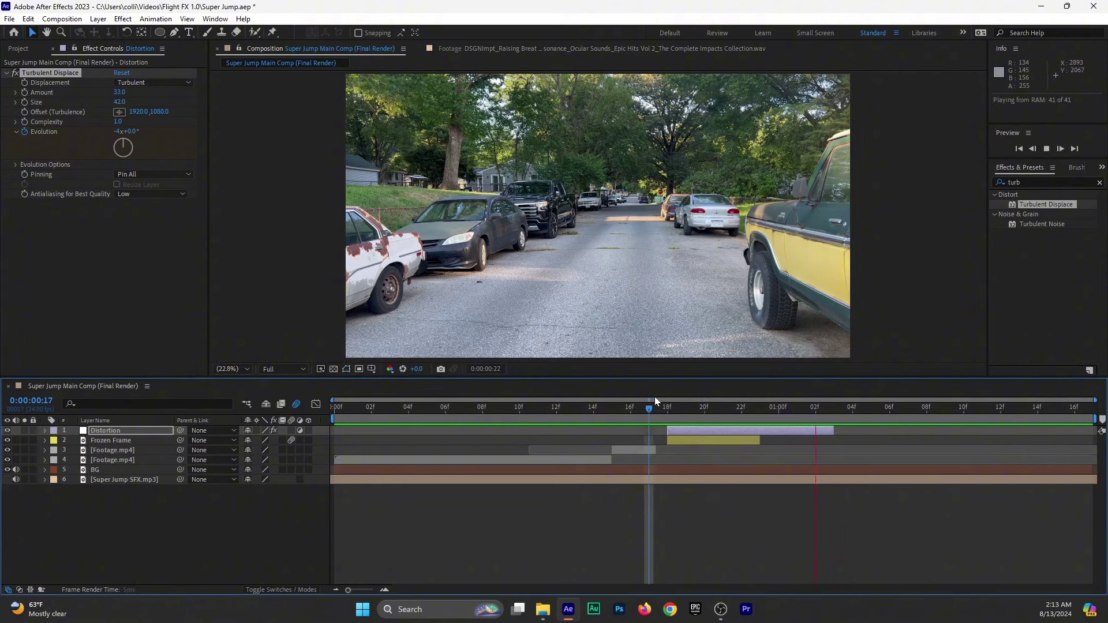
pyautogui.click(665, 399)
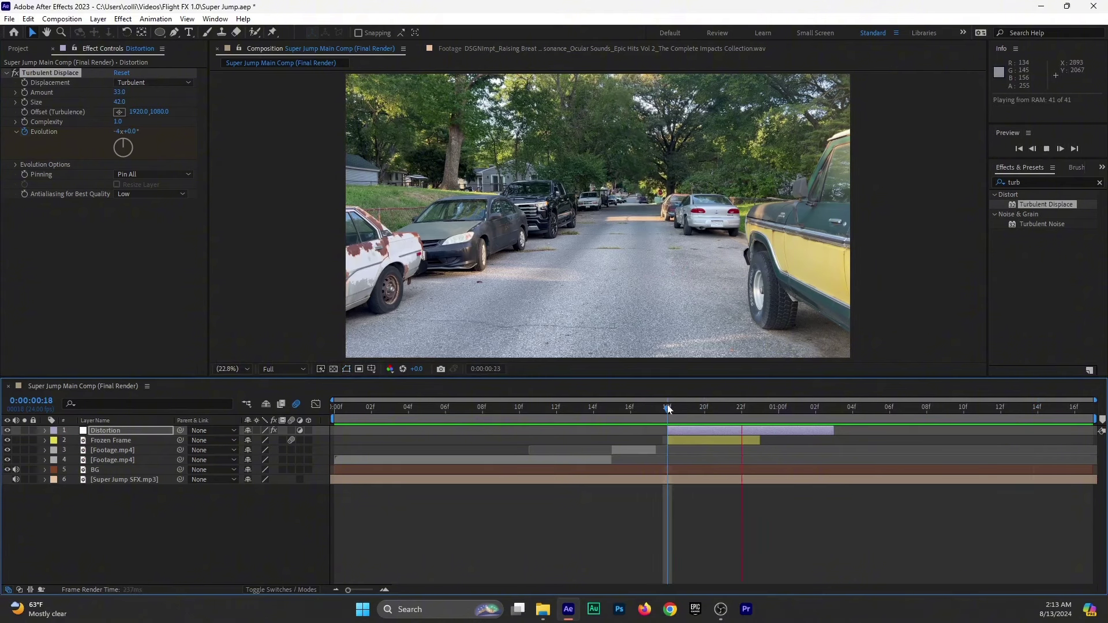
pyautogui.click(705, 407)
pyautogui.moveTo(709, 407); pyautogui.dragTo(691, 415)
# Preview the feathered distortion from frame 13, then extend the Distortion layer's end to about 1:06.
pyautogui.press('f')
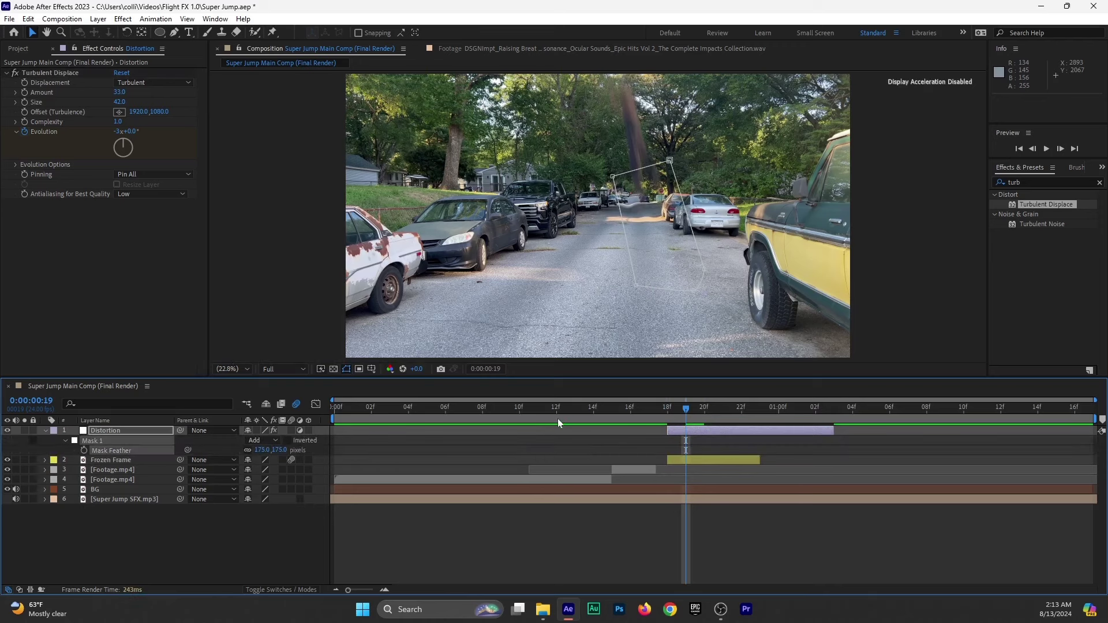
pyautogui.click(574, 409)
pyautogui.press('space')
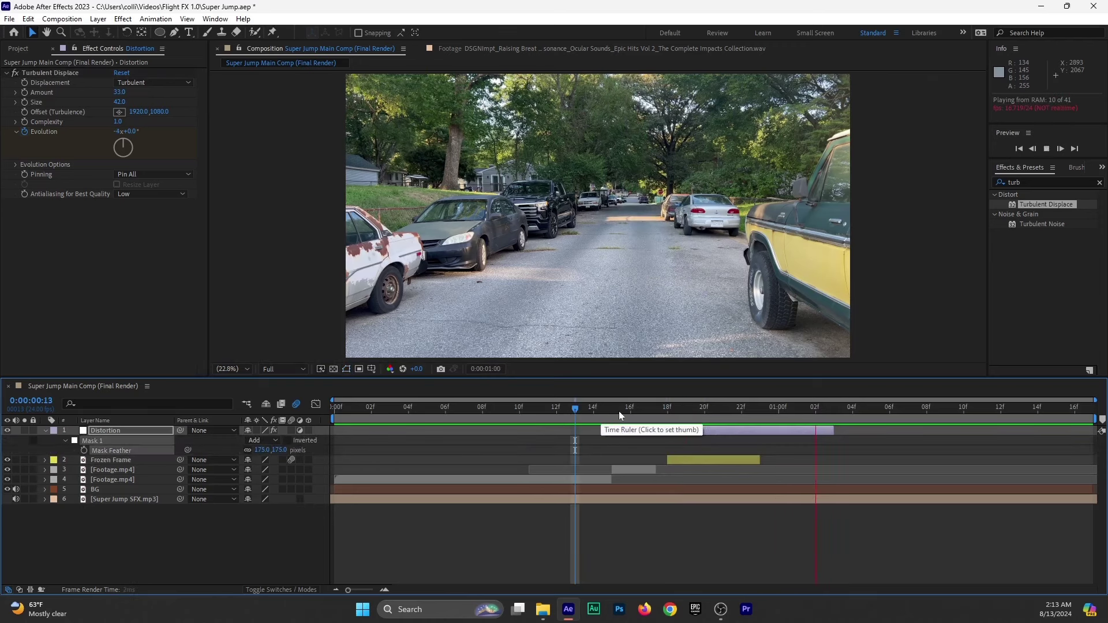
pyautogui.click(651, 415)
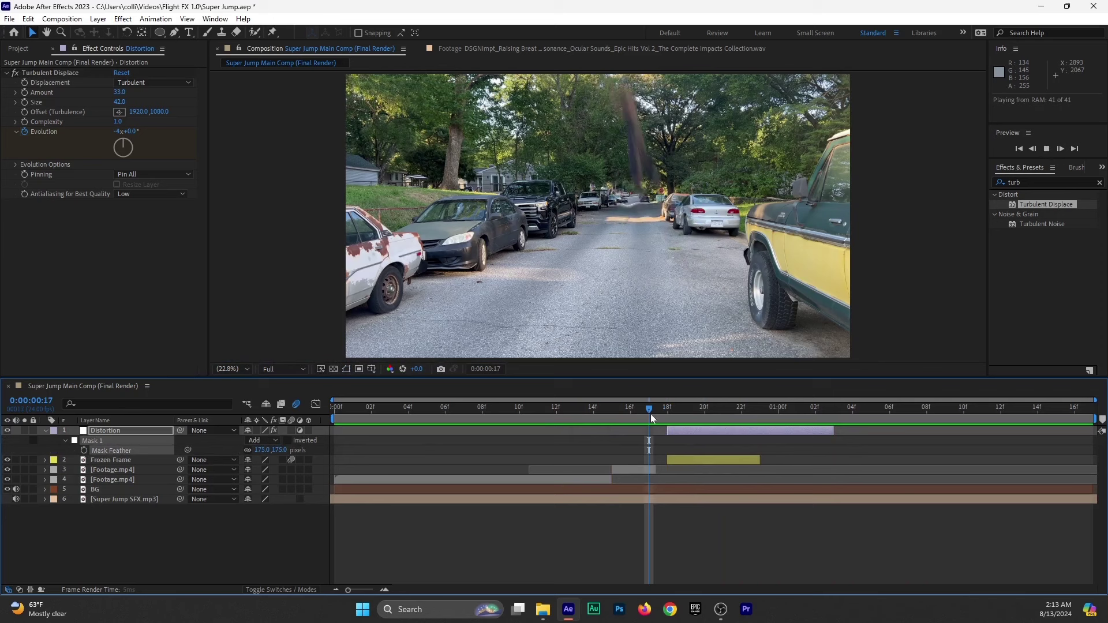
pyautogui.click(668, 415)
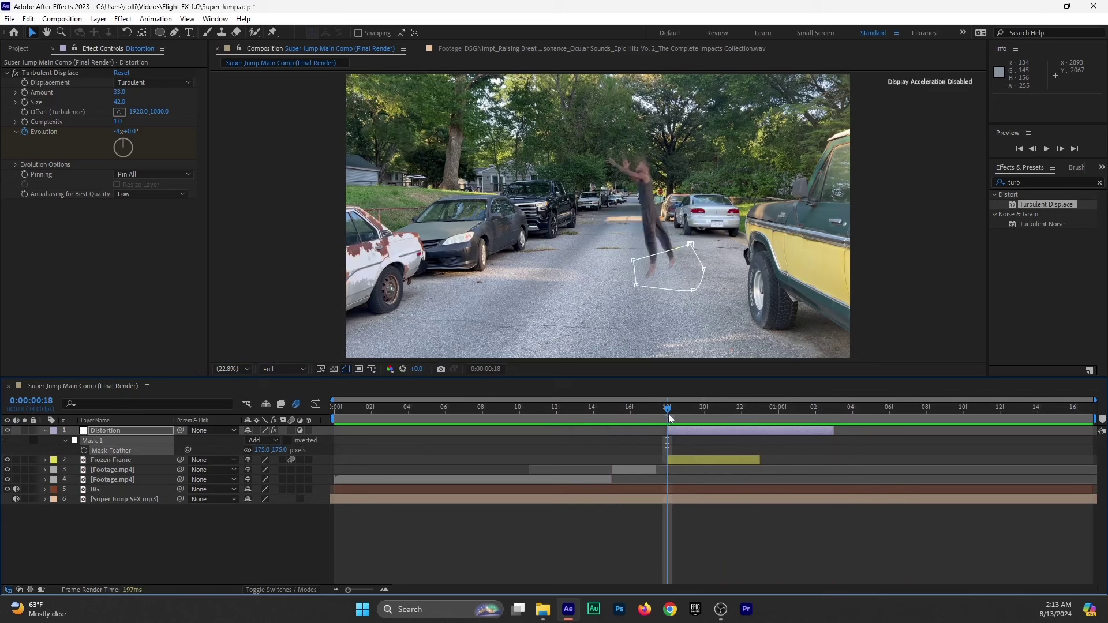
pyautogui.click(700, 430)
pyautogui.moveTo(836, 434); pyautogui.dragTo(905, 440)
# Shift the final Mask Path and Evolution keyframes to 0:00:01:06 and preview the revised timing.
pyautogui.press('u')
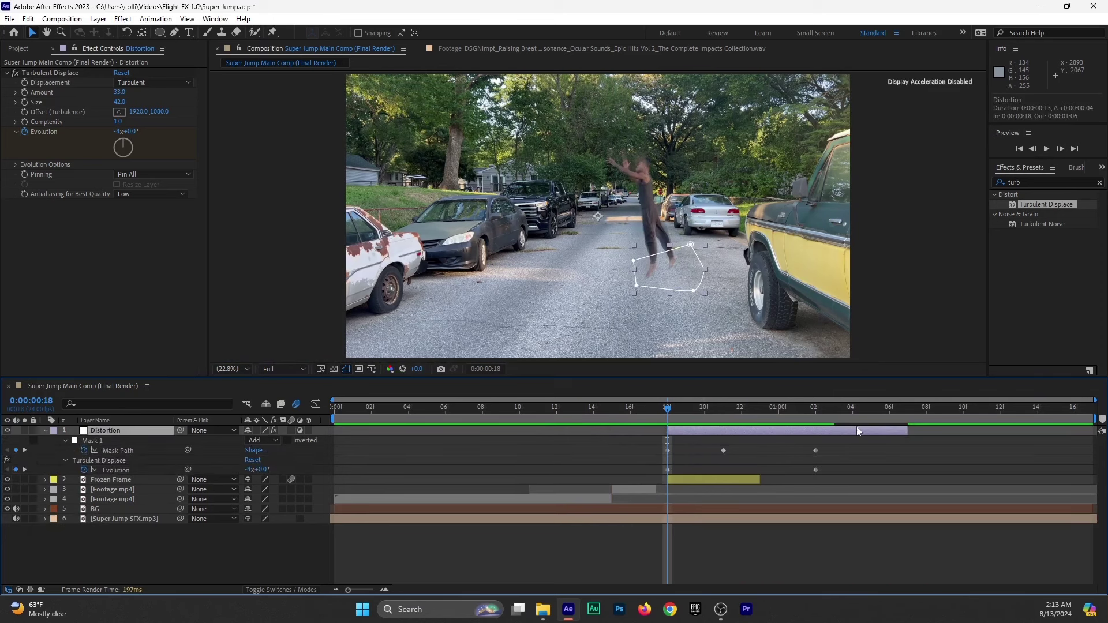
pyautogui.moveTo(800, 451); pyautogui.dragTo(895, 477)
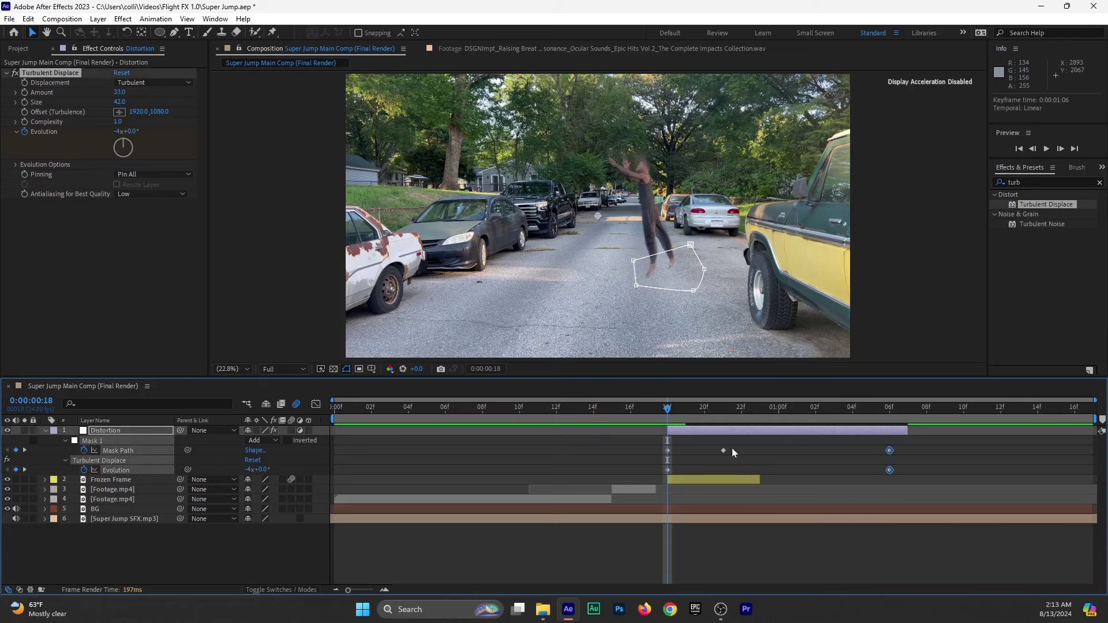
pyautogui.click(589, 414)
pyautogui.press('space')
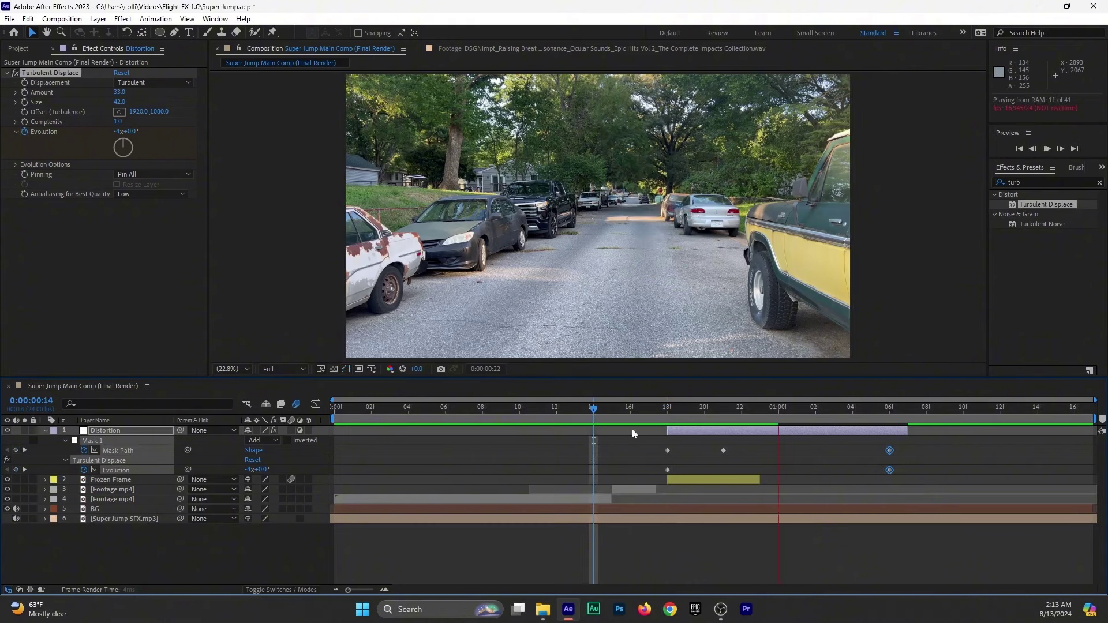
pyautogui.press('space')
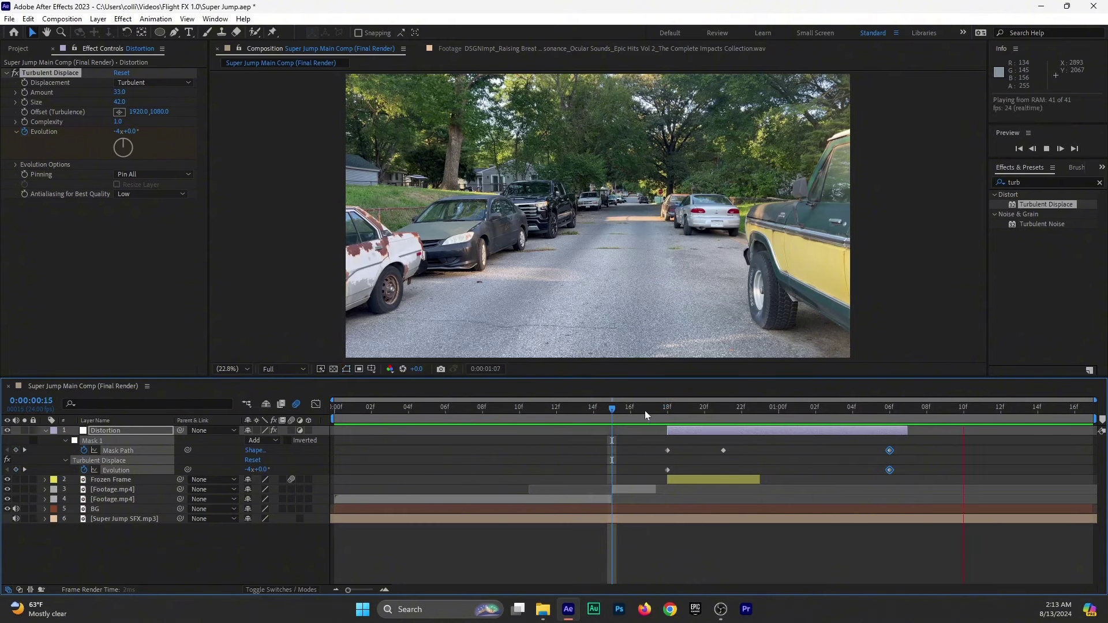
pyautogui.moveTo(645, 410); pyautogui.dragTo(724, 412)
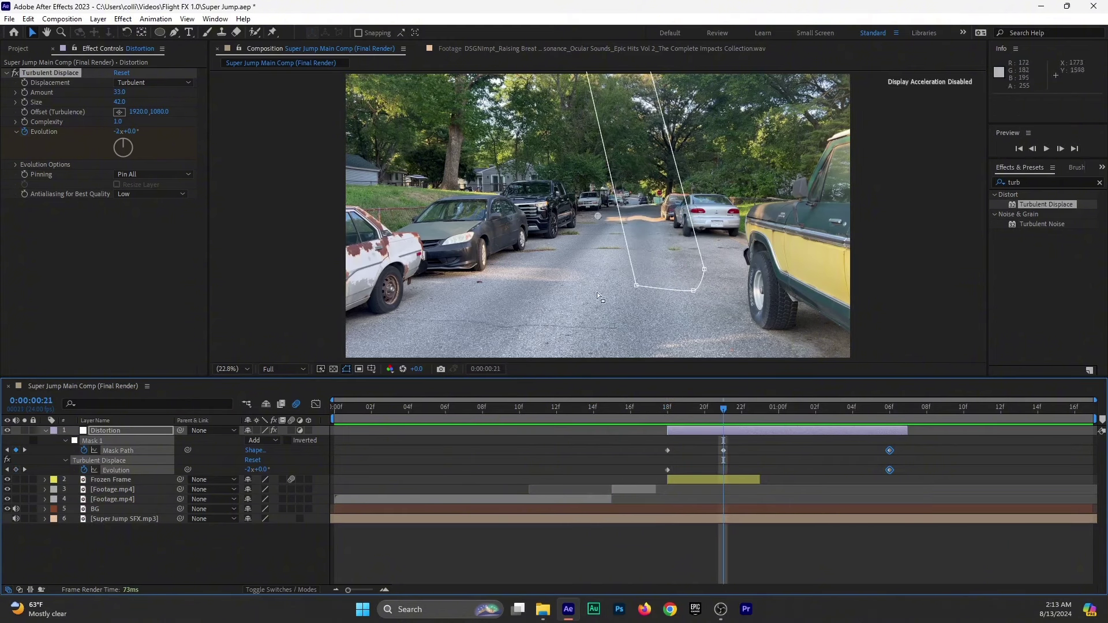
pyautogui.click(582, 418)
pyautogui.press('space')
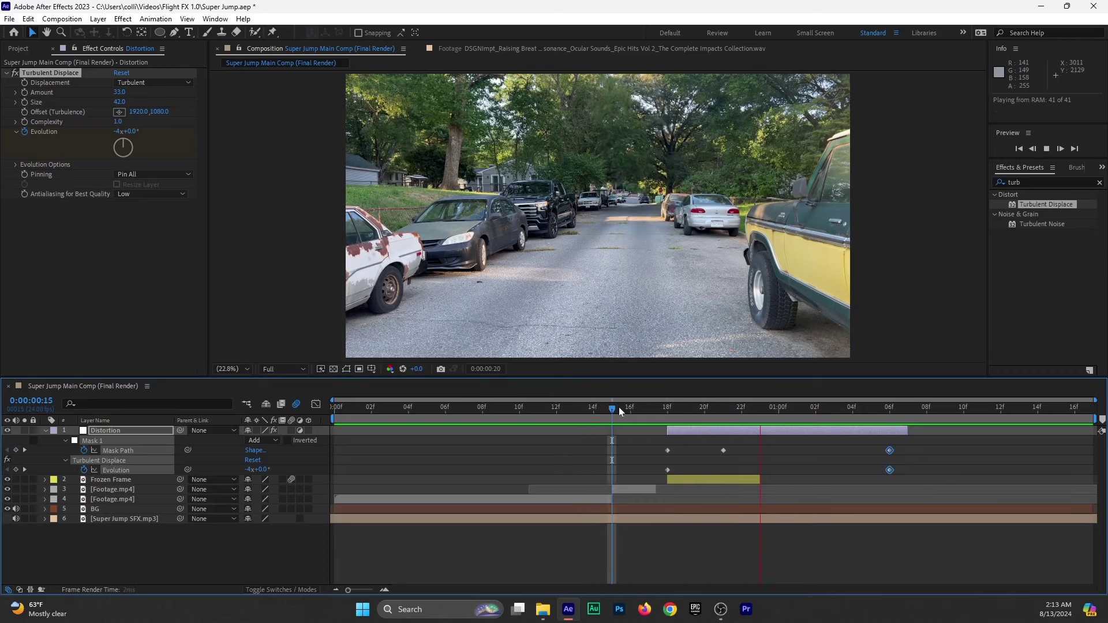
pyautogui.click(650, 410)
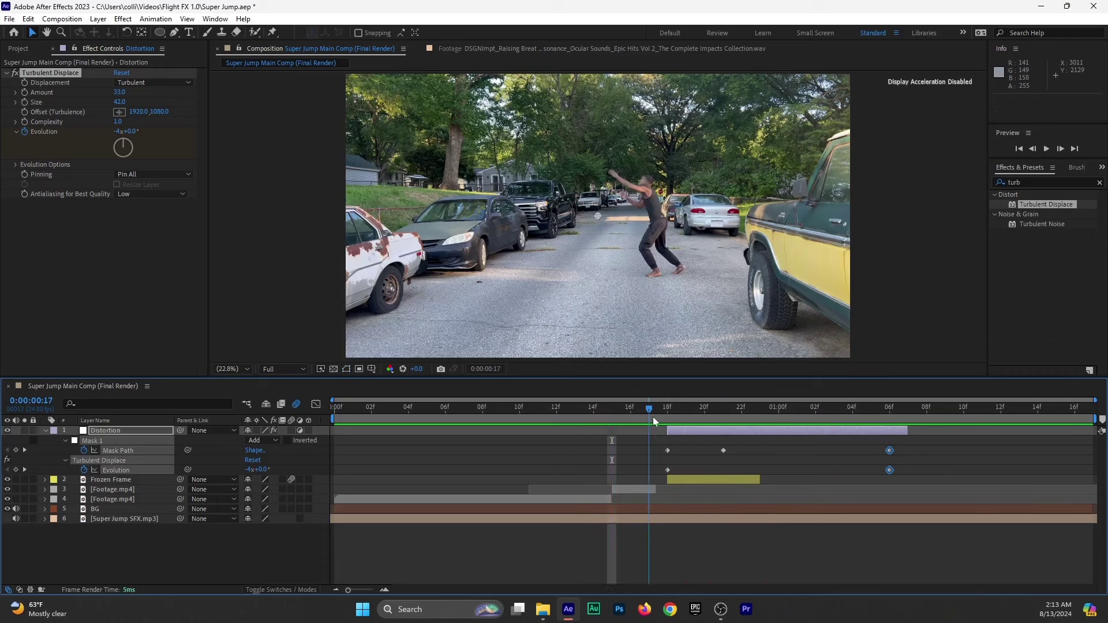
# Save the project, hide the layer properties and deselect the Distortion layer.
pyautogui.hotkey('ctrl', 's')
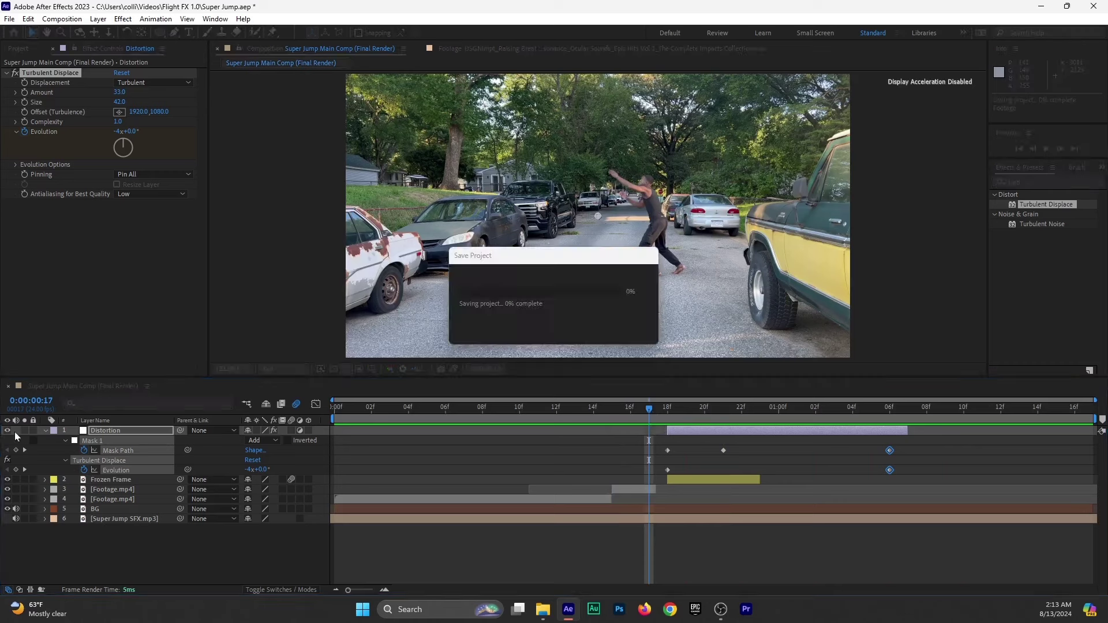
pyautogui.press('u')
pyautogui.click(197, 499)
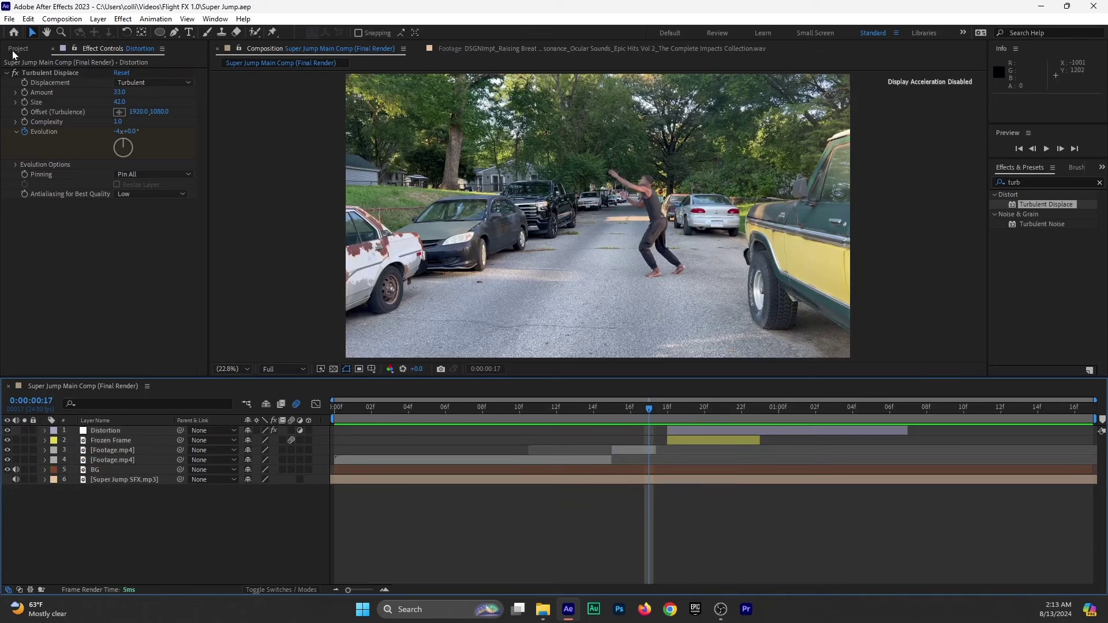
# At frame 18, duplicate the BG layer with Ctrl+D to create BG 2 above it.
pyautogui.click(666, 415)
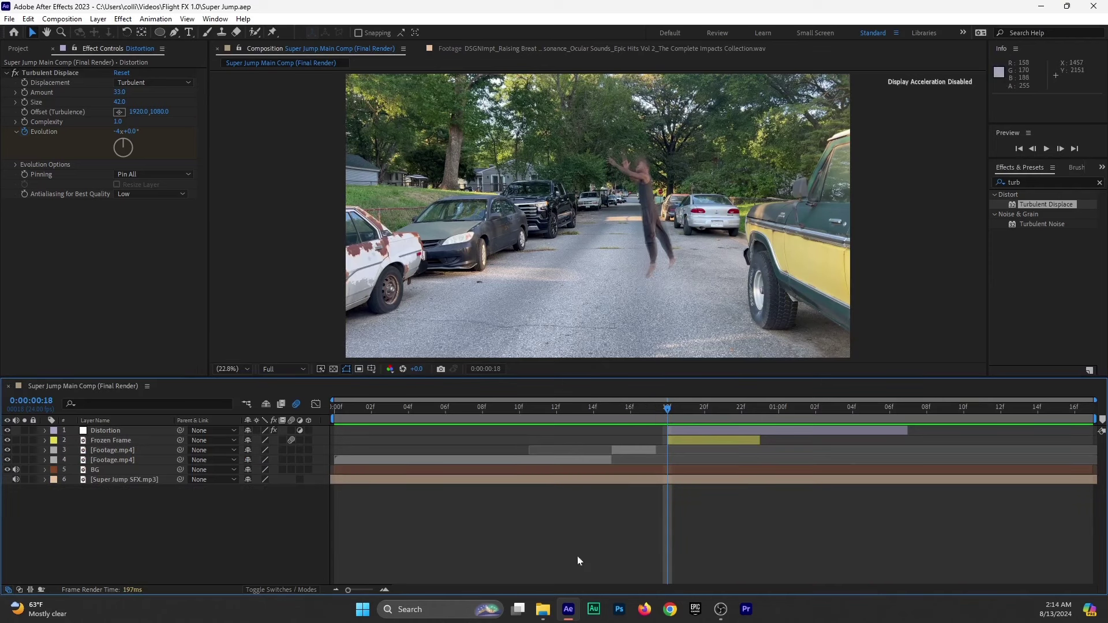
pyautogui.click(111, 471)
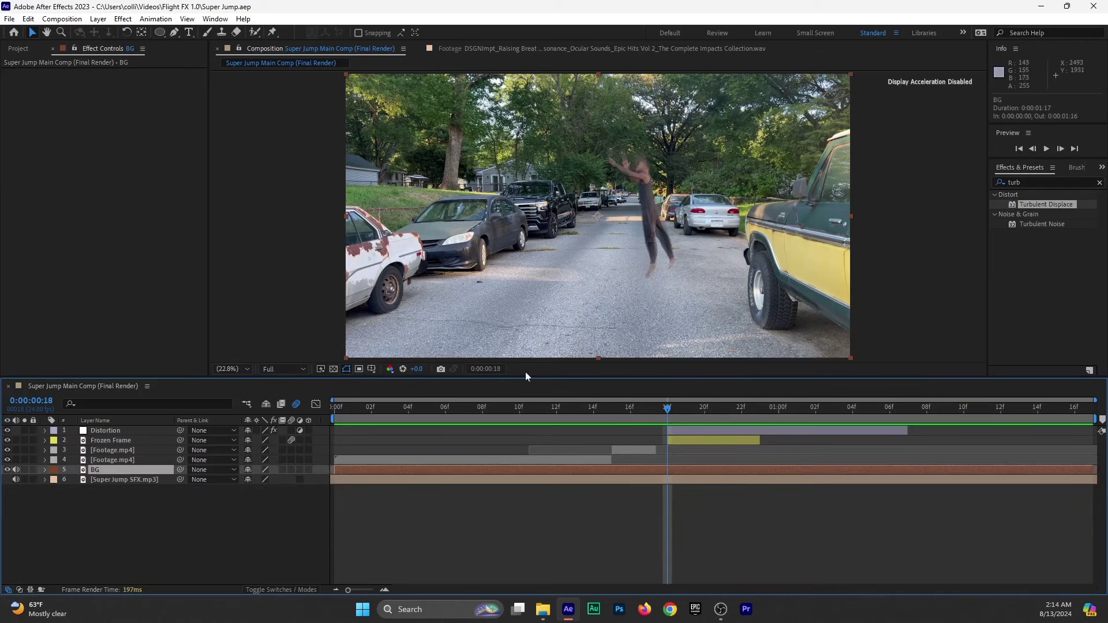
pyautogui.hotkey('ctrl', 'd')
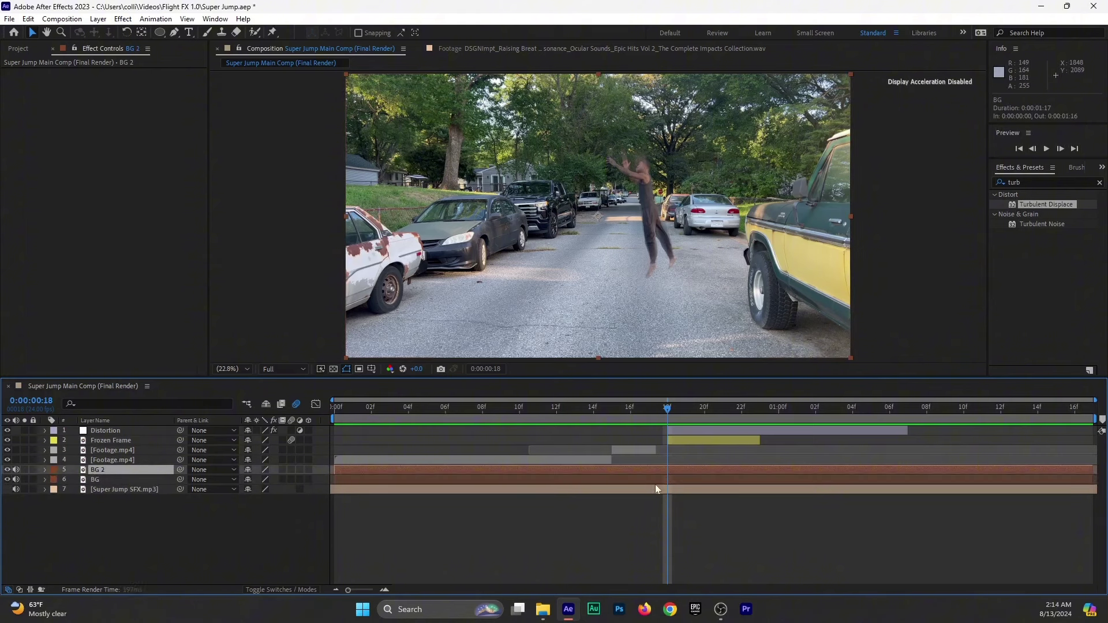
pyautogui.rightClick(649, 469)
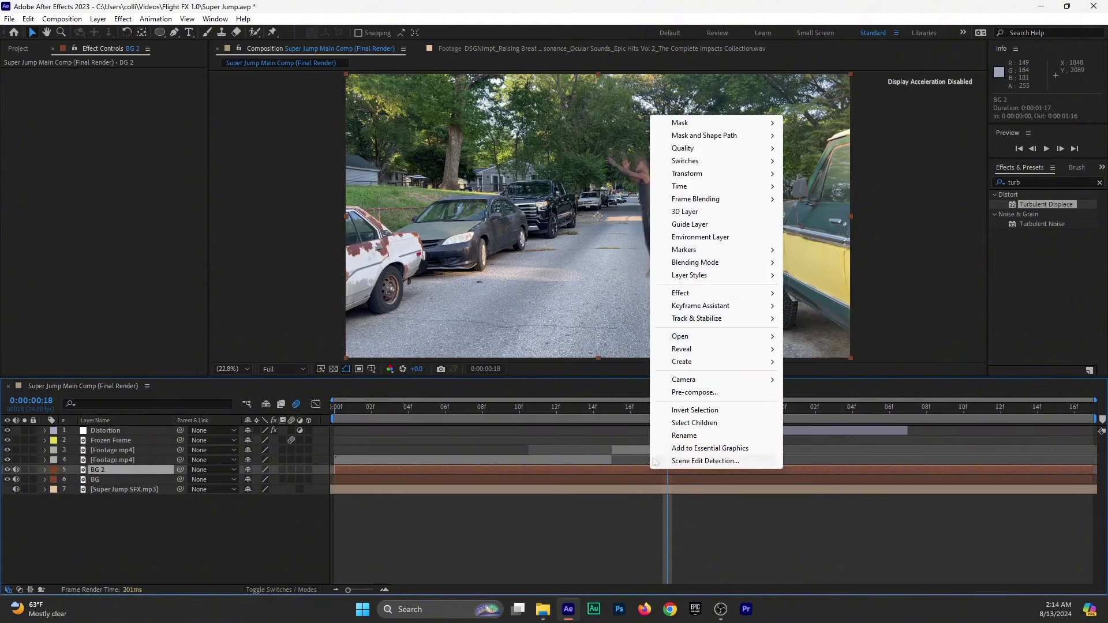
# Freeze BG 2 at the current frame, rename it Cars and give it a Blue label.
pyautogui.moveTo(698, 189)
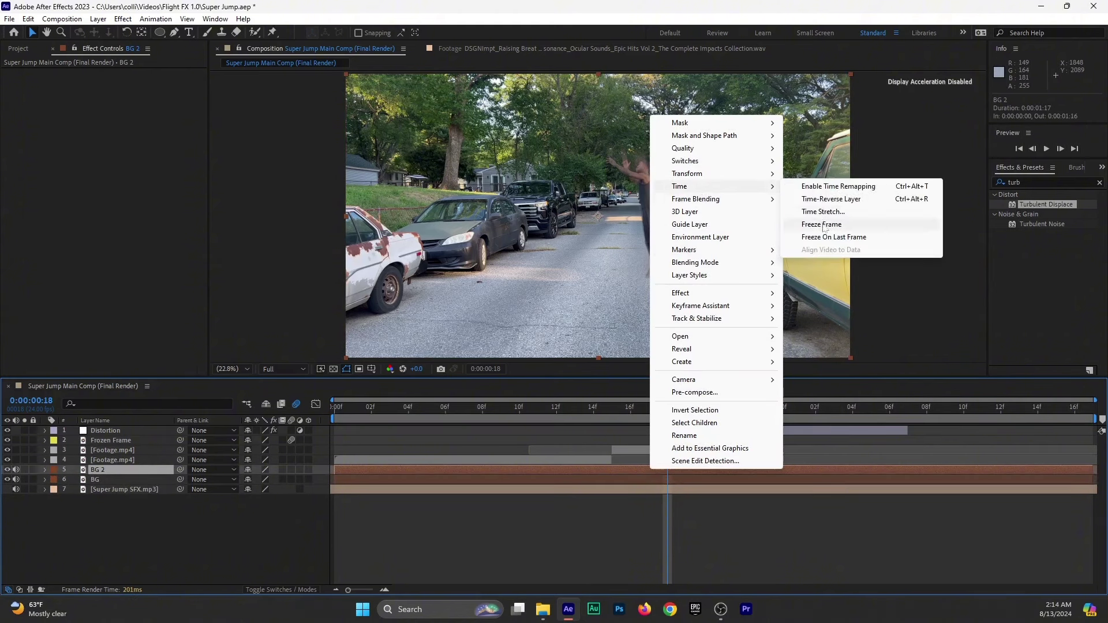
pyautogui.click(820, 224)
pyautogui.rightClick(118, 476)
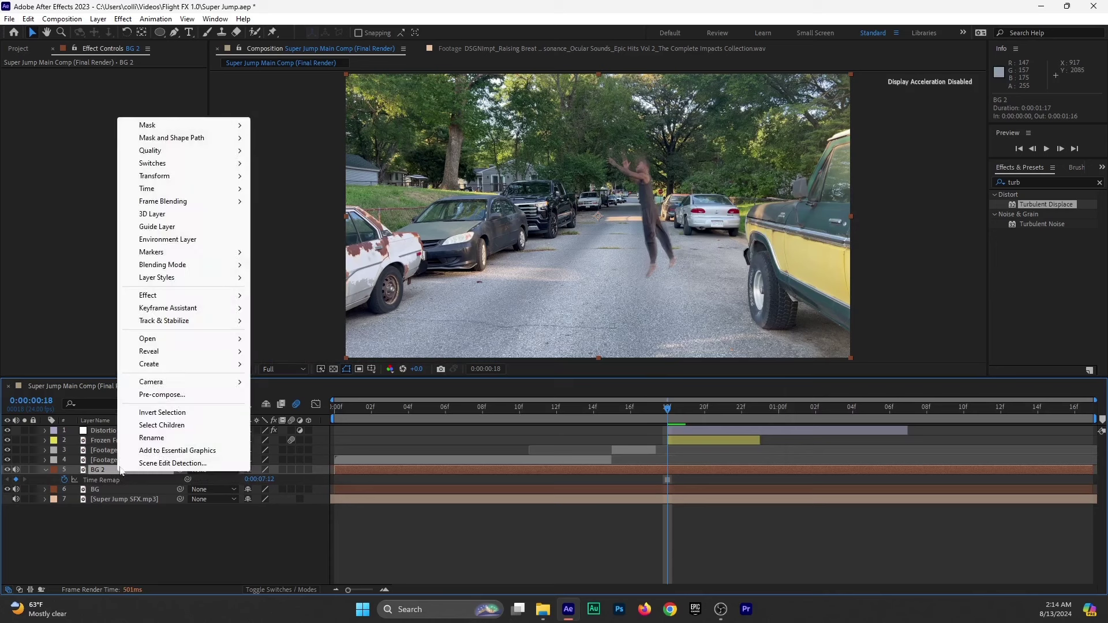
pyautogui.click(150, 444)
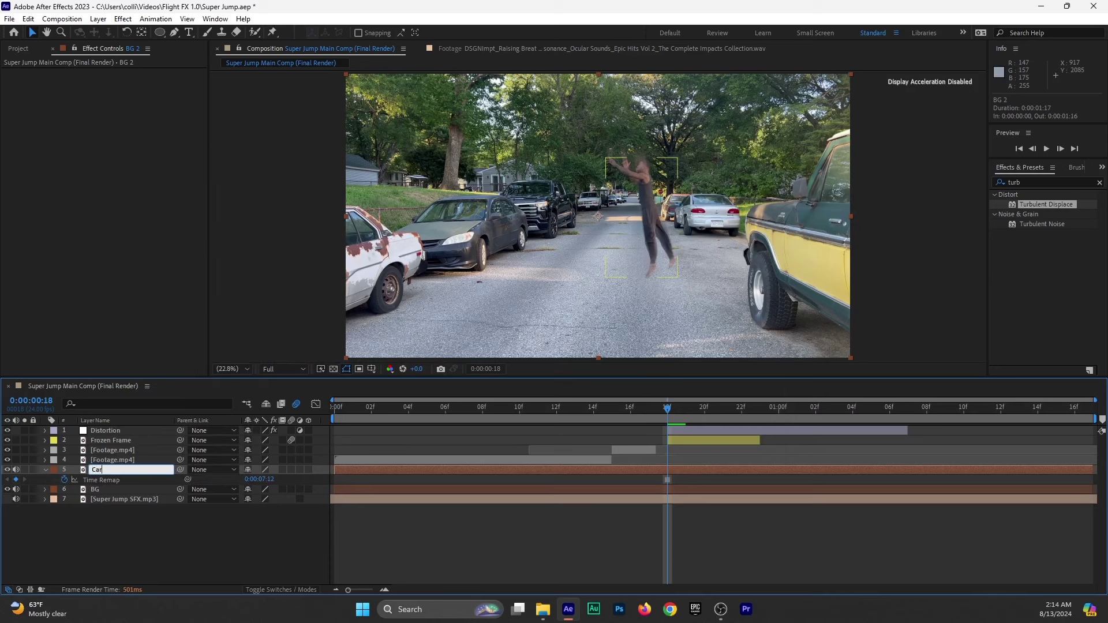
pyautogui.press('Return')
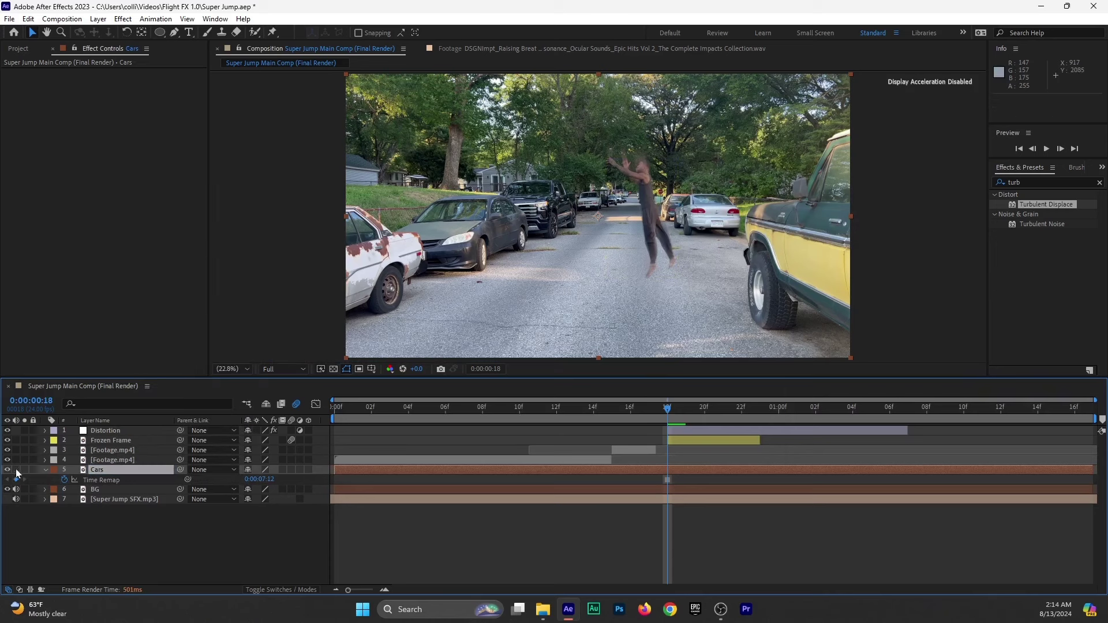
pyautogui.click(45, 469)
pyautogui.click(54, 470)
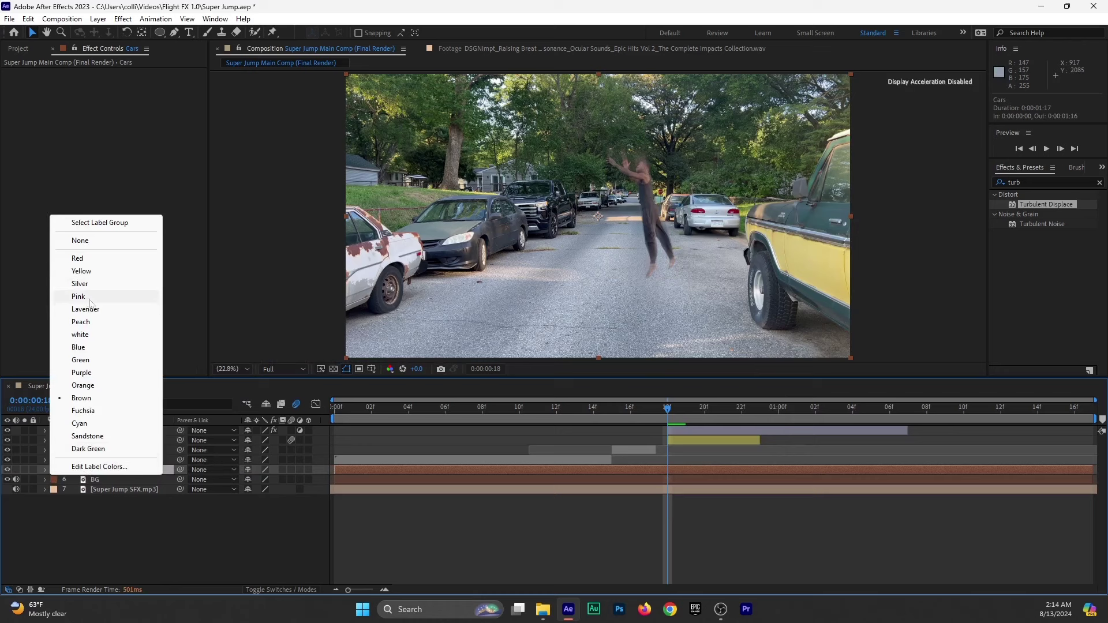
pyautogui.click(93, 347)
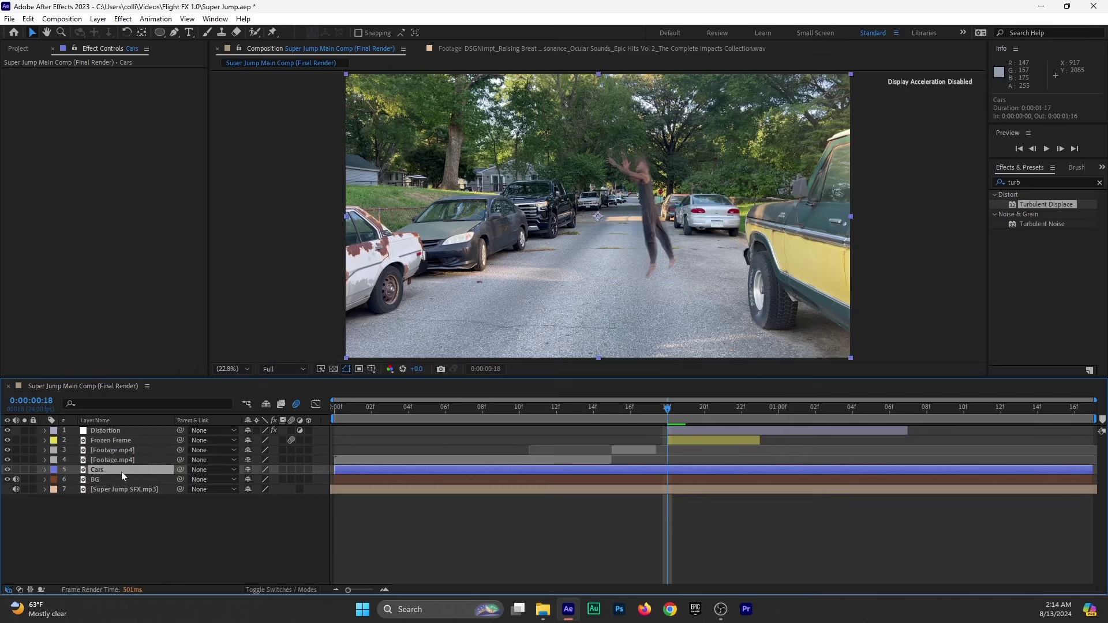
# Move Cars to the top of the layer stack and trim it to 18f–23f.
pyautogui.moveTo(121, 472); pyautogui.dragTo(123, 428)
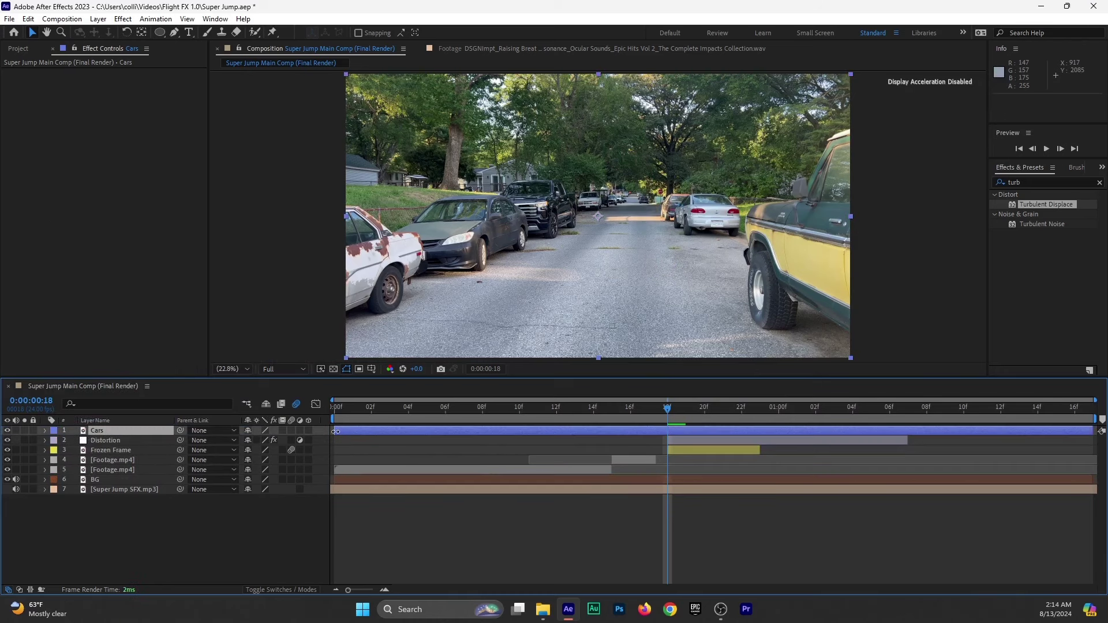
pyautogui.moveTo(335, 431); pyautogui.dragTo(670, 437)
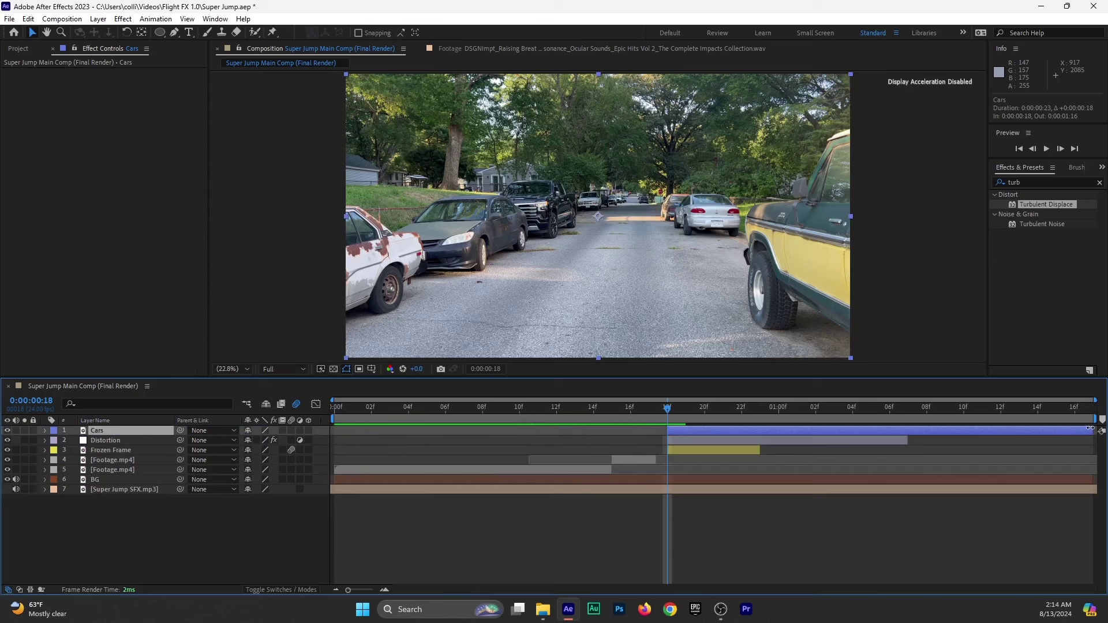
pyautogui.moveTo(1089, 428); pyautogui.dragTo(778, 447)
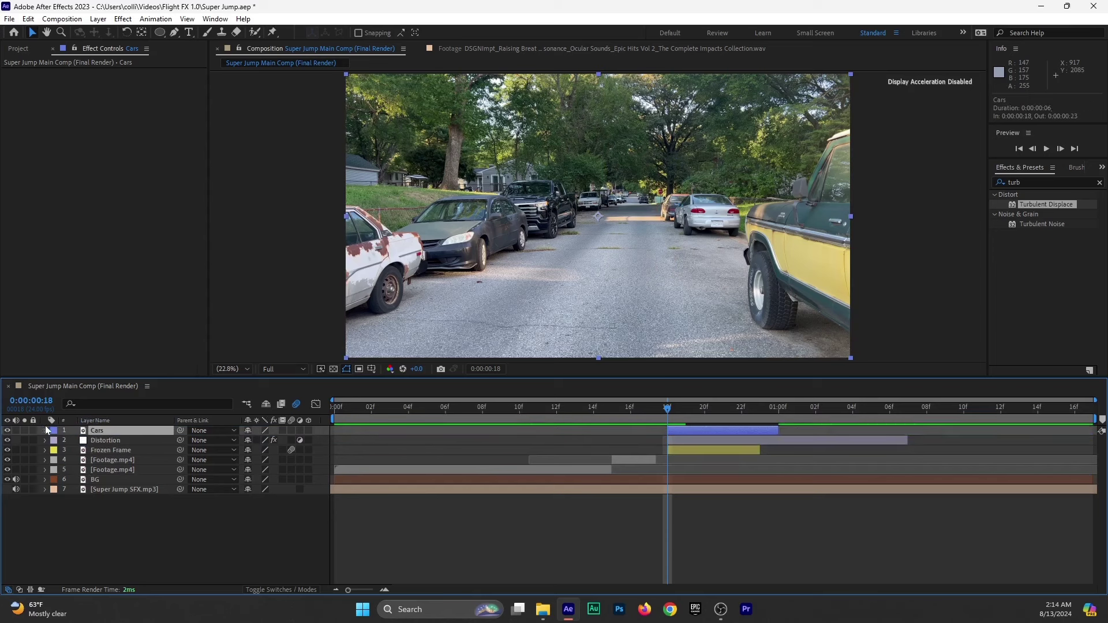
pyautogui.moveTo(46, 430); pyautogui.dragTo(166, 56)
# With the Pen tool at 50% zoom, trace Mask 1 from the truck's wheel arch around the tire and along its lower edge.
pyautogui.click(174, 34)
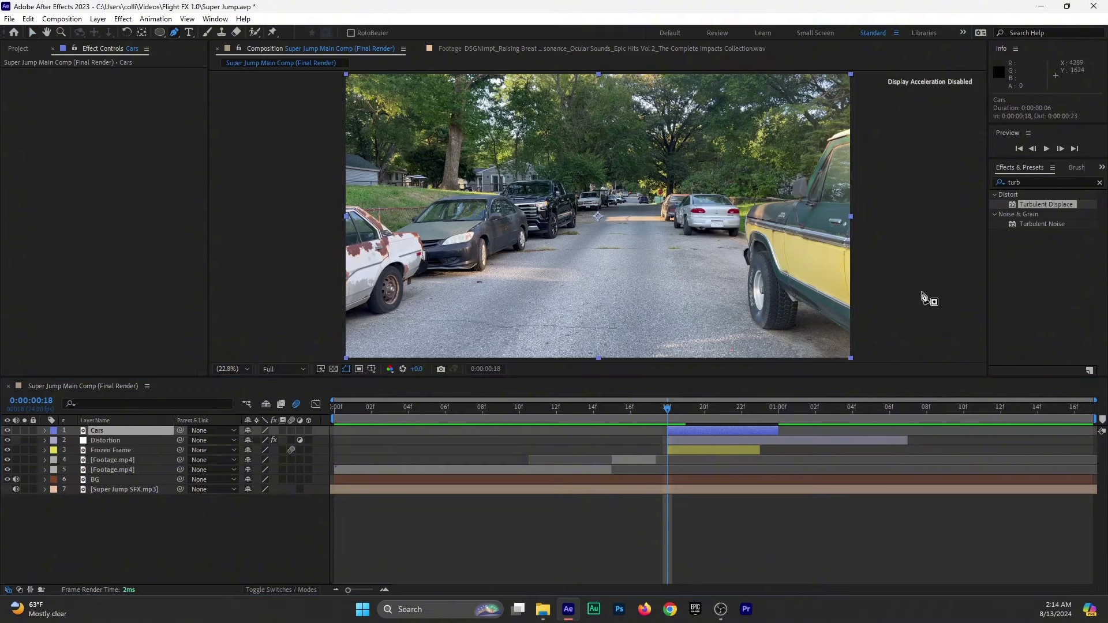
pyautogui.press('.')
pyautogui.press('.')
pyautogui.press('.')
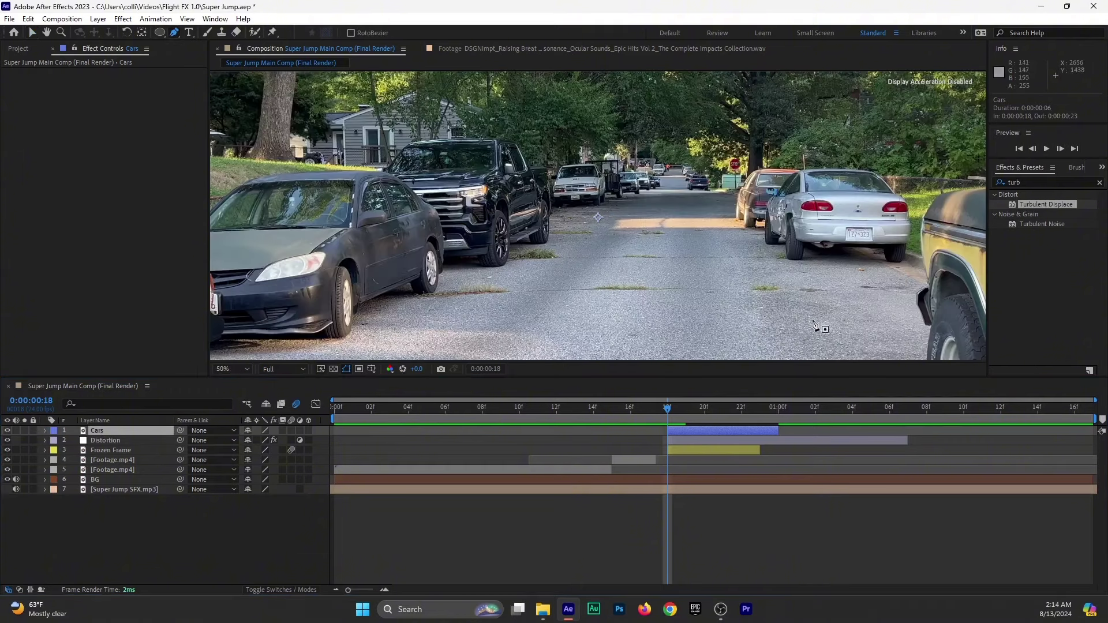
pyautogui.moveTo(826, 310); pyautogui.dragTo(423, 188)
pyautogui.click(478, 184)
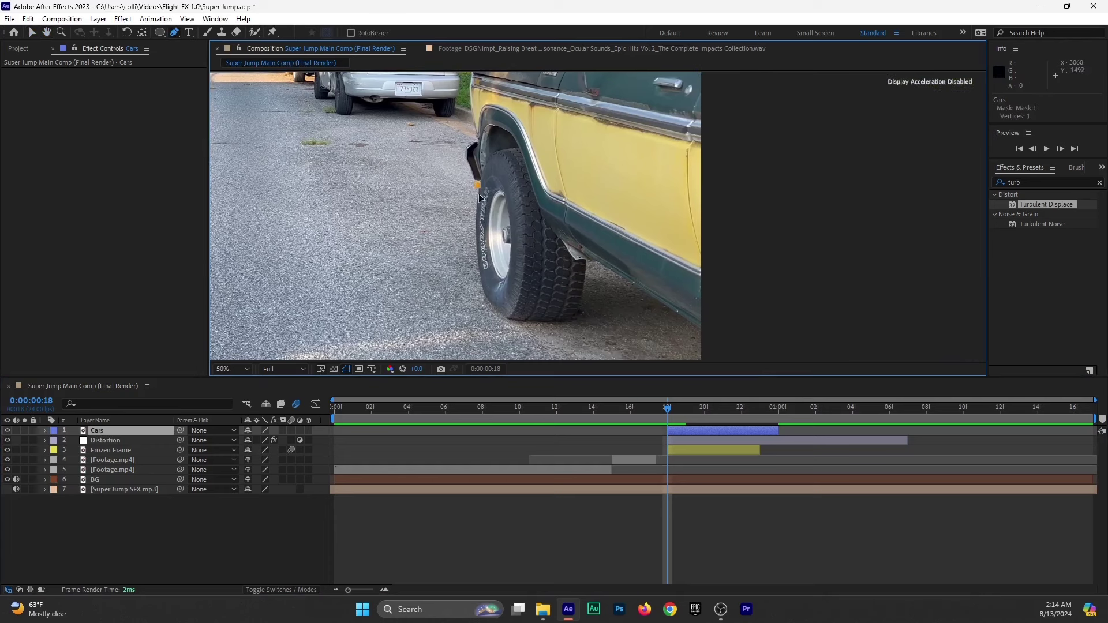
pyautogui.click(477, 245)
pyautogui.click(485, 299)
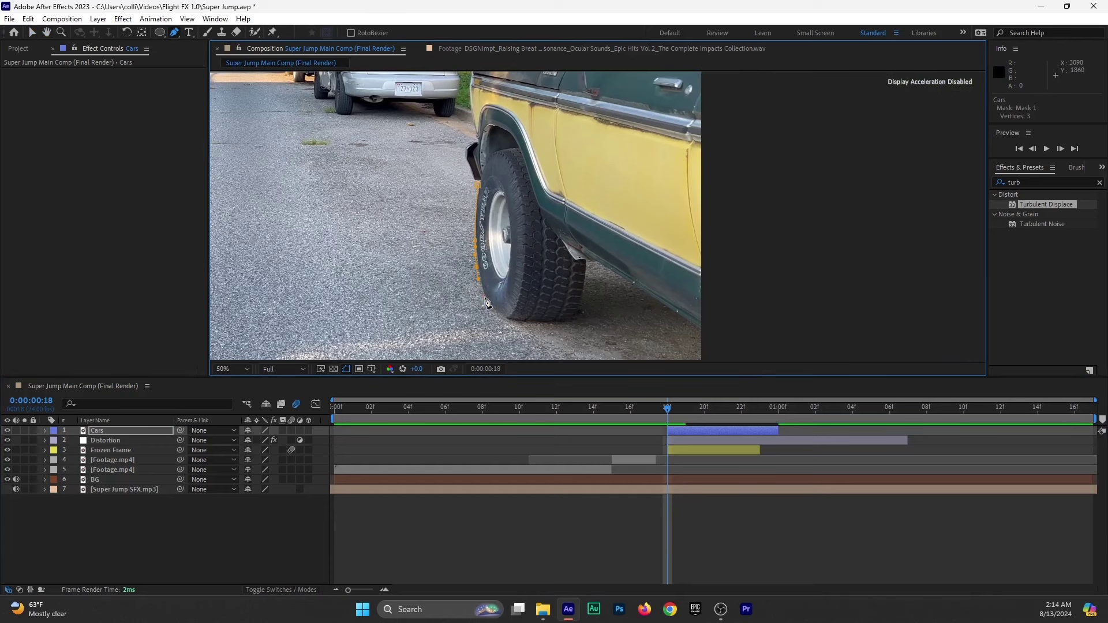
pyautogui.click(527, 322)
pyautogui.click(563, 321)
pyautogui.click(623, 281)
pyautogui.click(695, 323)
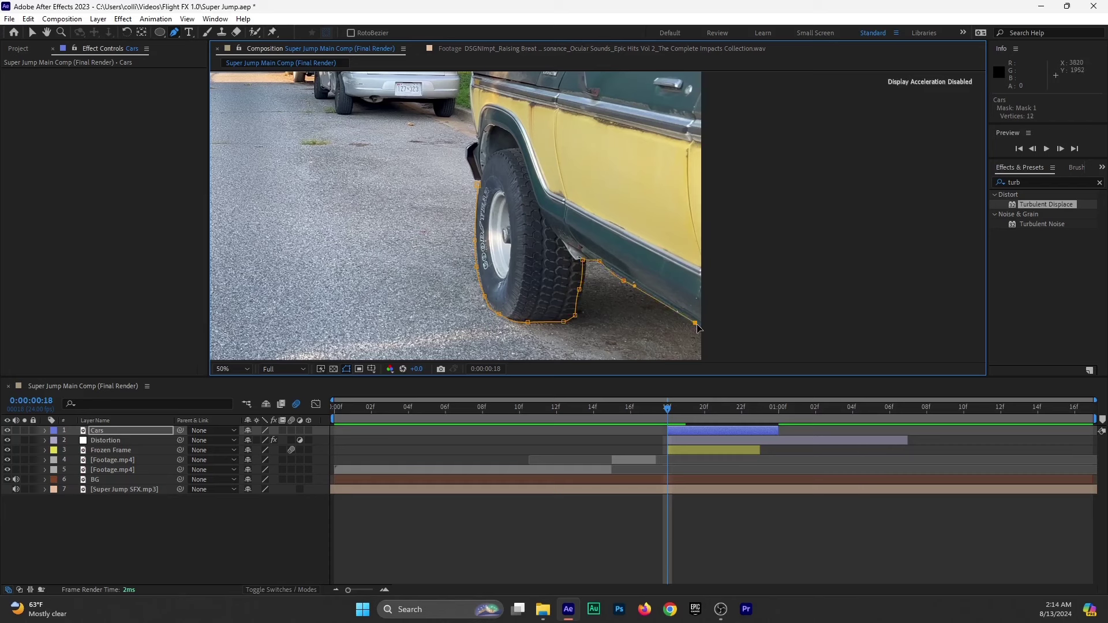
pyautogui.click(718, 344)
# Zoom out and extend Mask 1 to the right of the truck and along its roof.
pyautogui.press(',')
pyautogui.click(753, 297)
pyautogui.click(742, 284)
pyautogui.click(722, 143)
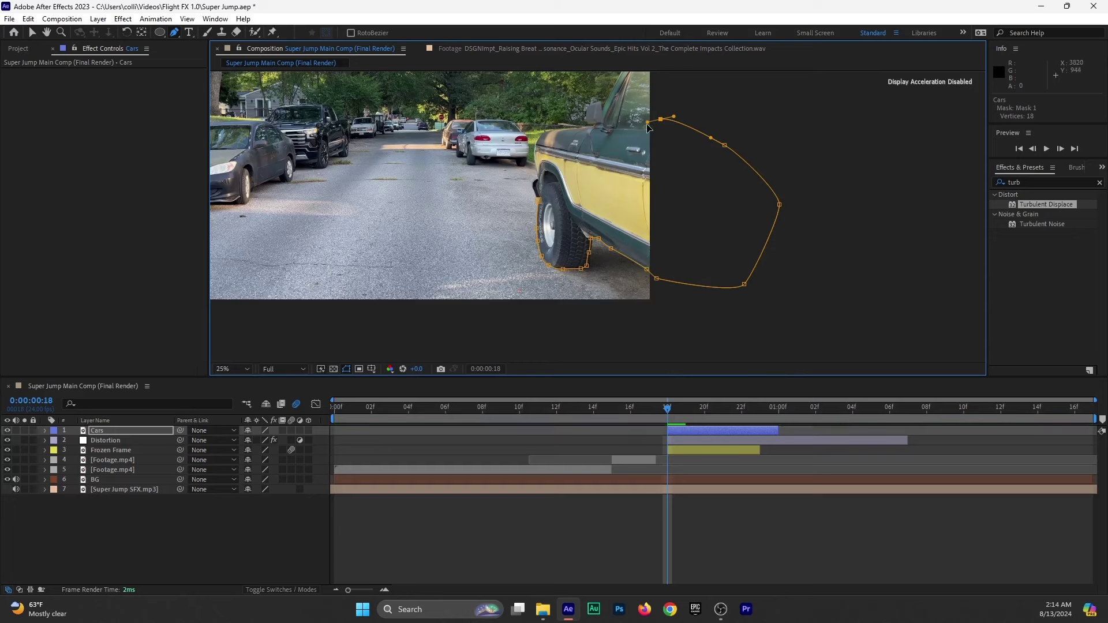
pyautogui.click(661, 119)
pyautogui.click(589, 124)
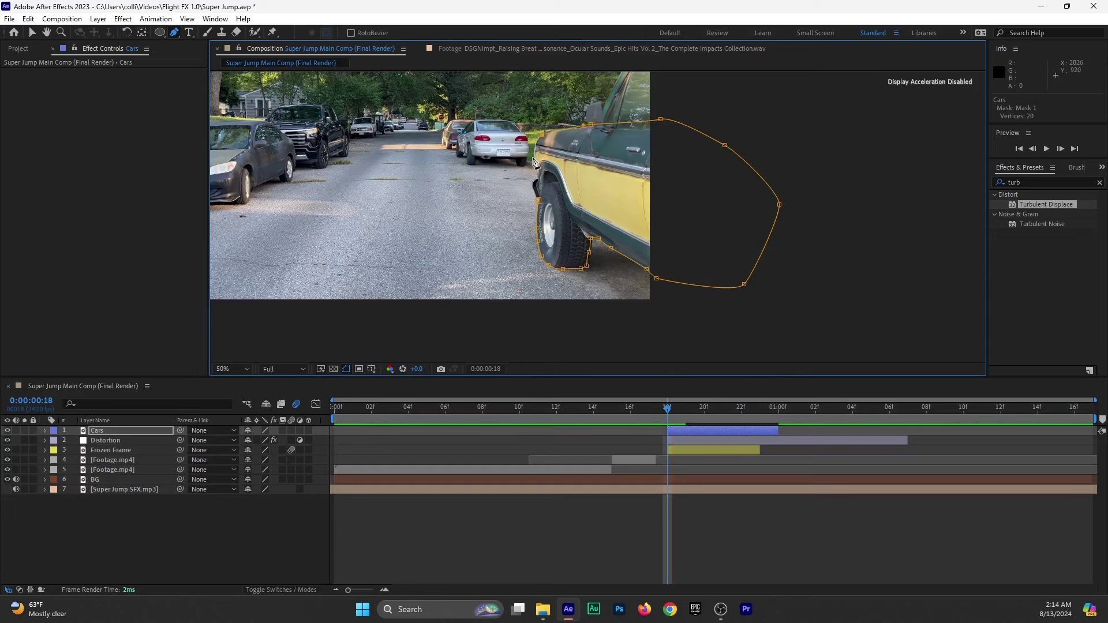
# Zoom in and continue Mask 1 down the truck's front edge, wheel edge and mud flap.
pyautogui.press('.')
pyautogui.moveTo(628, 170); pyautogui.dragTo(529, 51)
pyautogui.press('g')
pyautogui.click(578, 146)
pyautogui.click(578, 264)
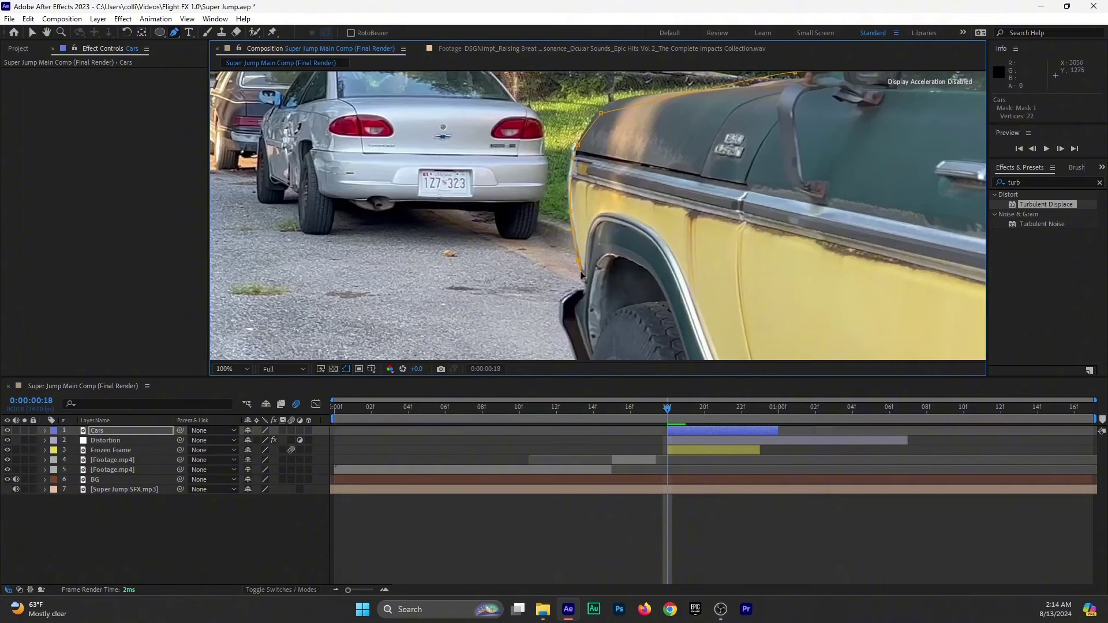
pyautogui.click(579, 293)
pyautogui.click(558, 304)
pyautogui.scroll(-3, 562, 305)
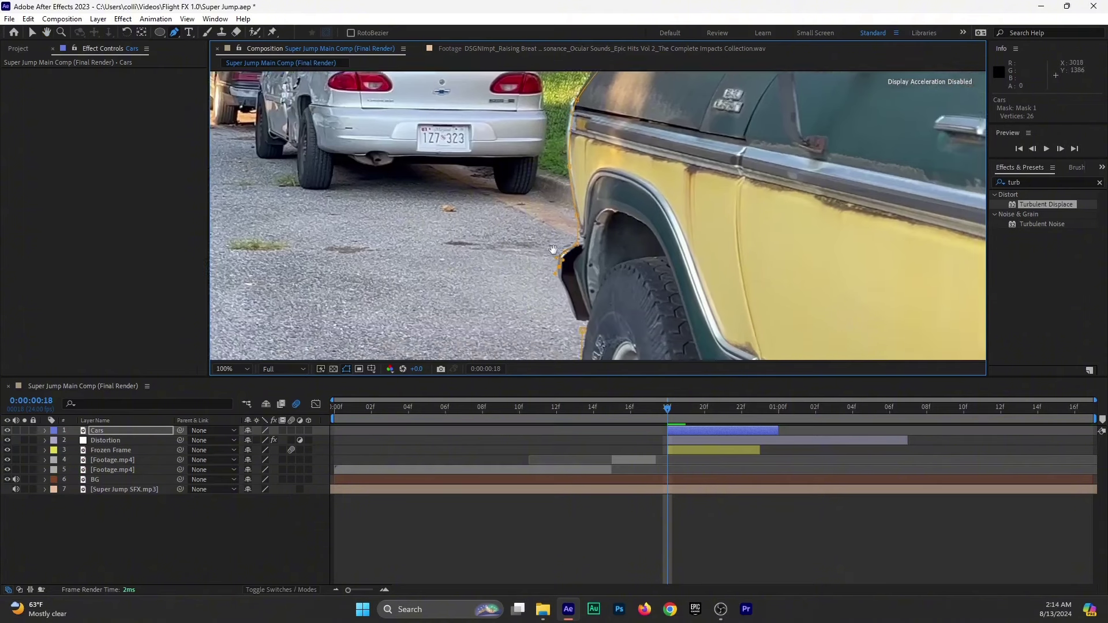
pyautogui.click(572, 245)
pyautogui.click(579, 259)
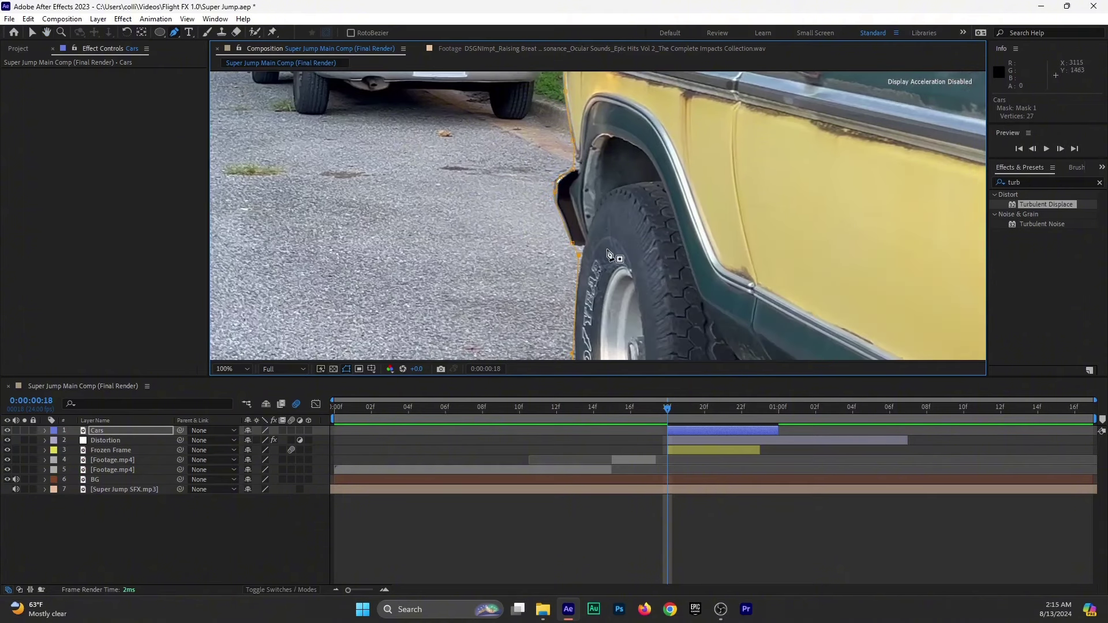
pyautogui.scroll(-4, 608, 254)
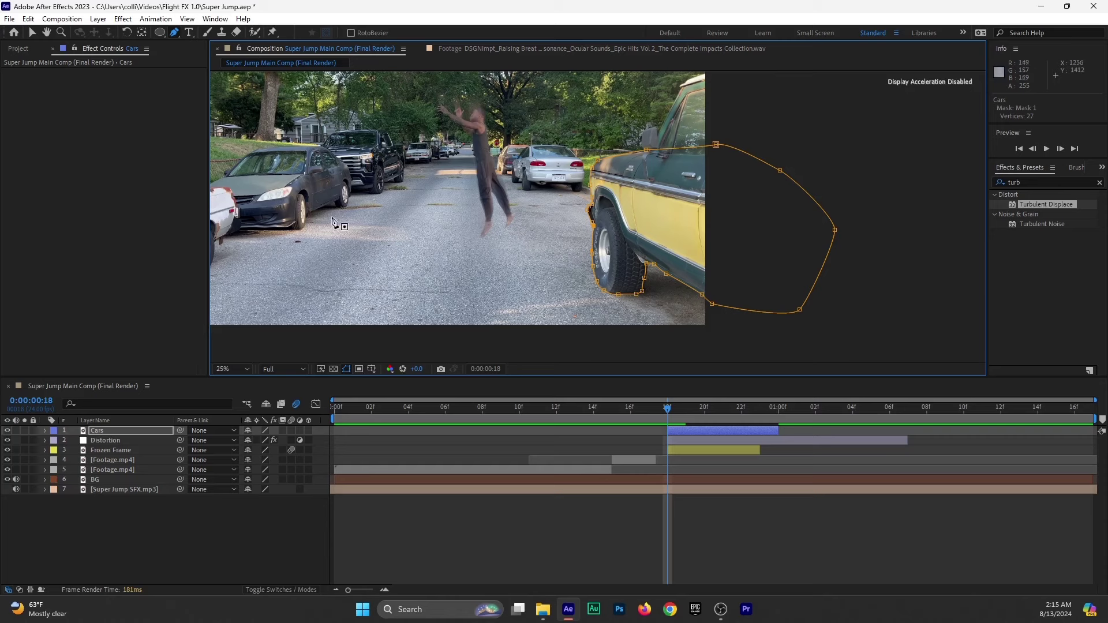
pyautogui.scroll(2, 502, 283)
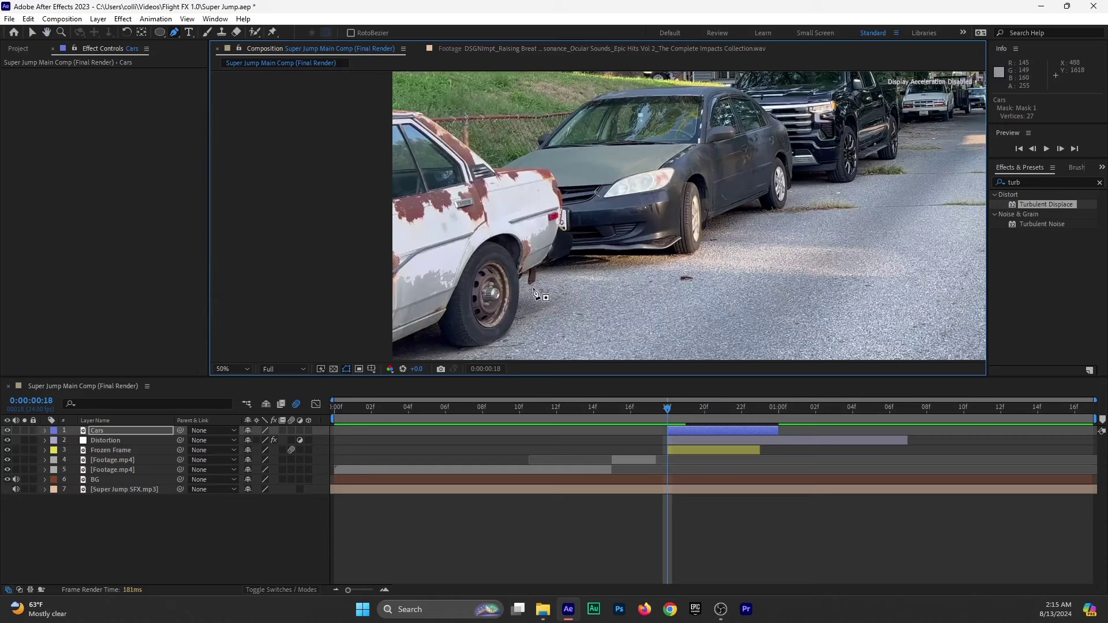
pyautogui.scroll(2, 533, 293)
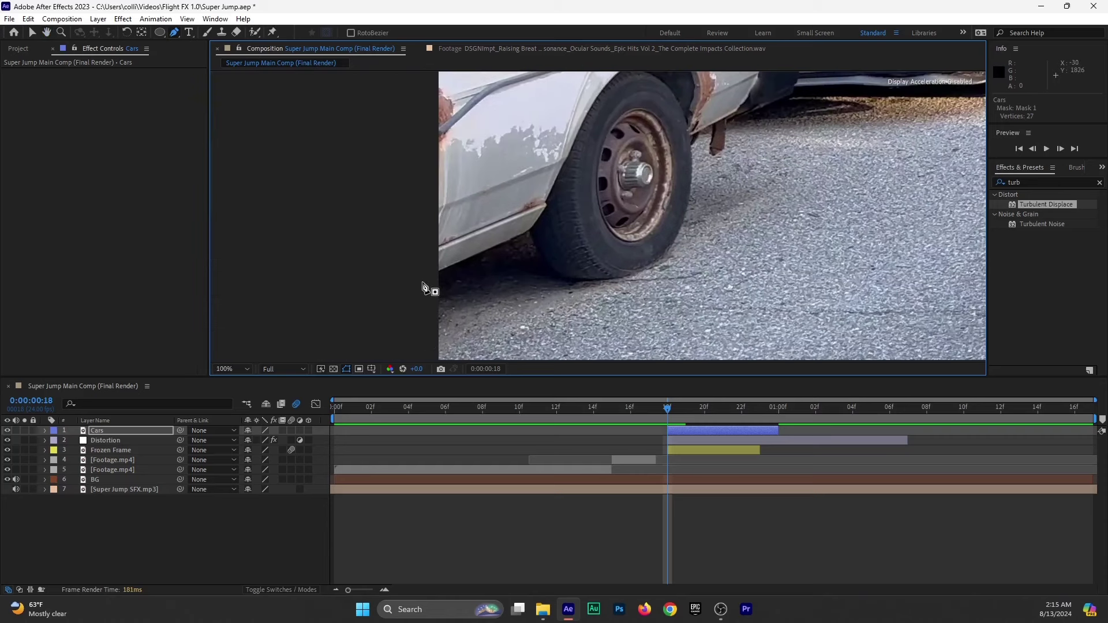
# Start Mask 2 left of the white car and trace it around the white car's tyre.
pyautogui.moveTo(423, 281); pyautogui.dragTo(396, 283)
pyautogui.moveTo(486, 254); pyautogui.dragTo(522, 238)
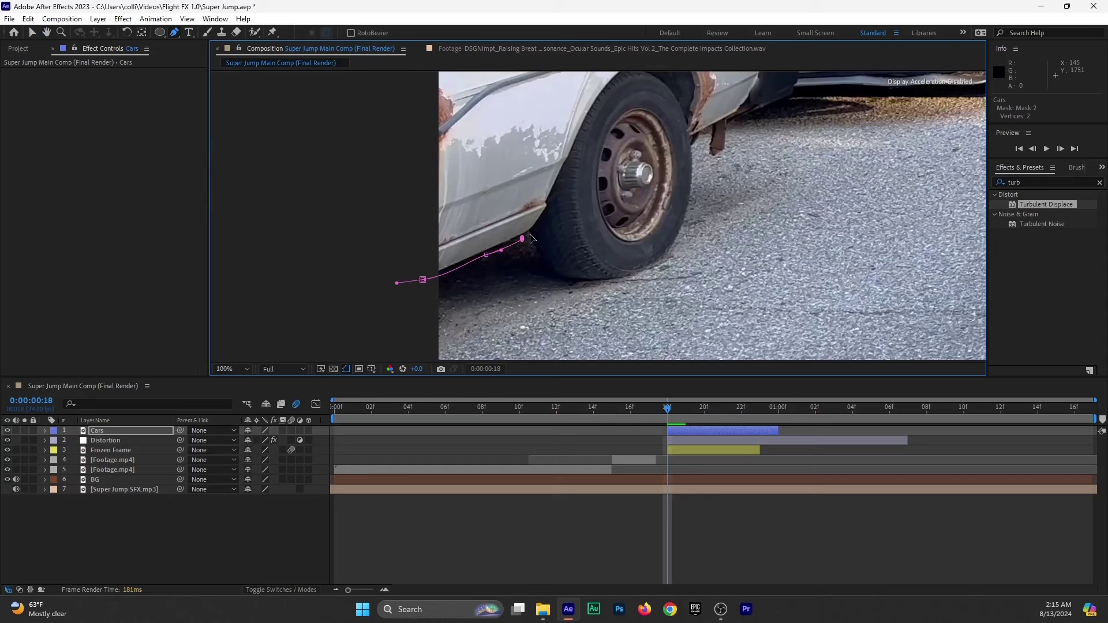
pyautogui.click(522, 238)
pyautogui.click(542, 252)
pyautogui.click(552, 277)
pyautogui.click(609, 280)
pyautogui.moveTo(660, 266); pyautogui.dragTo(665, 254)
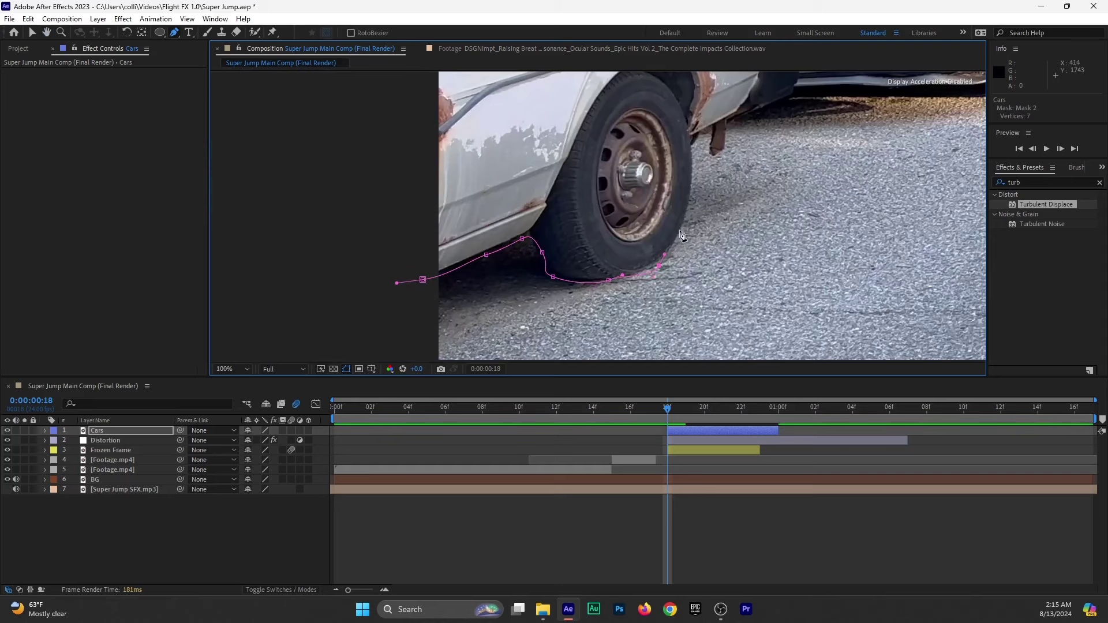
pyautogui.click(692, 155)
# Continue Mask 2 along the dark car's bumper, lower edge and front tyre.
pyautogui.moveTo(727, 130); pyautogui.dragTo(510, 271)
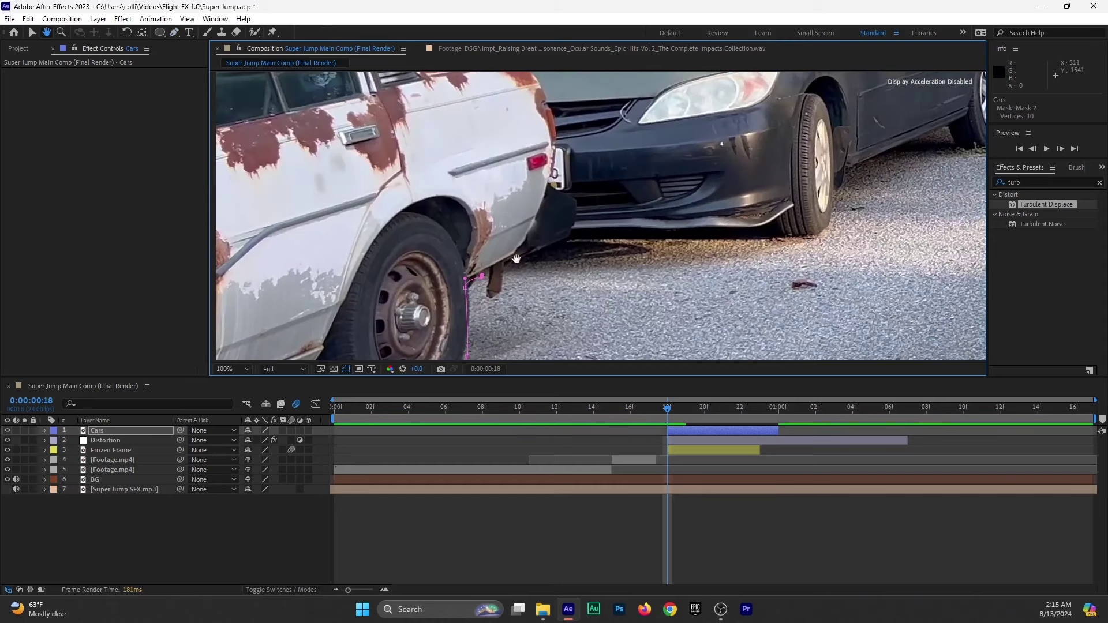
pyautogui.click(563, 237)
pyautogui.click(597, 227)
pyautogui.moveTo(649, 222); pyautogui.dragTo(675, 225)
pyautogui.click(700, 229)
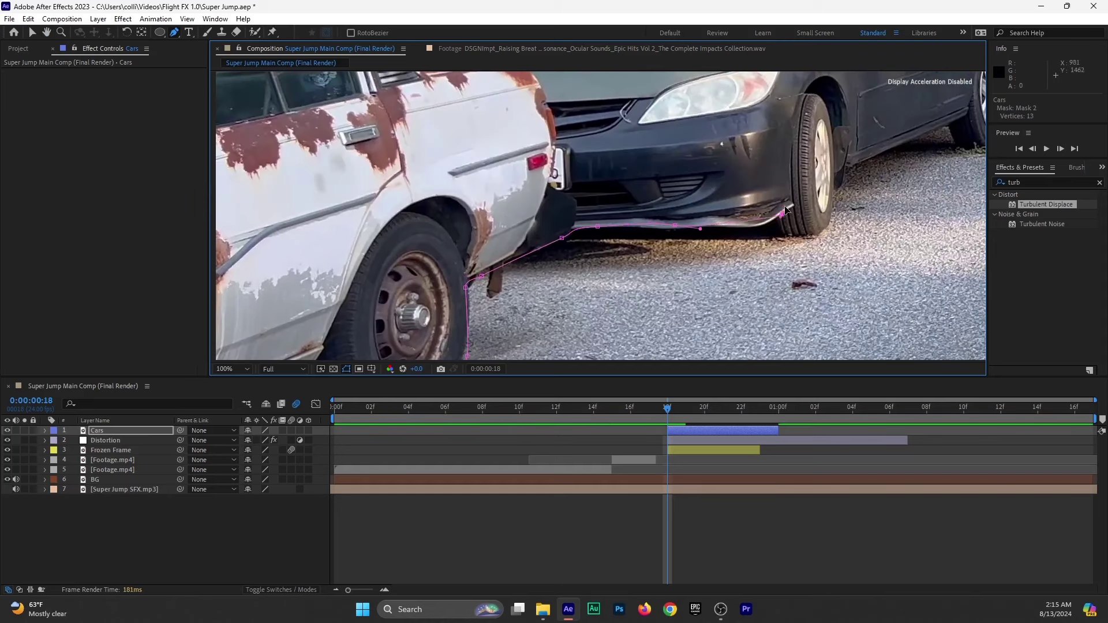
pyautogui.click(776, 233)
pyautogui.click(799, 232)
pyautogui.moveTo(827, 234); pyautogui.dragTo(833, 209)
# Trace Mask 2 along the dark car's bottom edge, around its rear tyre and along its hood.
pyautogui.moveTo(837, 170); pyautogui.dragTo(586, 346)
pyautogui.click(611, 320)
pyautogui.click(674, 293)
pyautogui.click(697, 283)
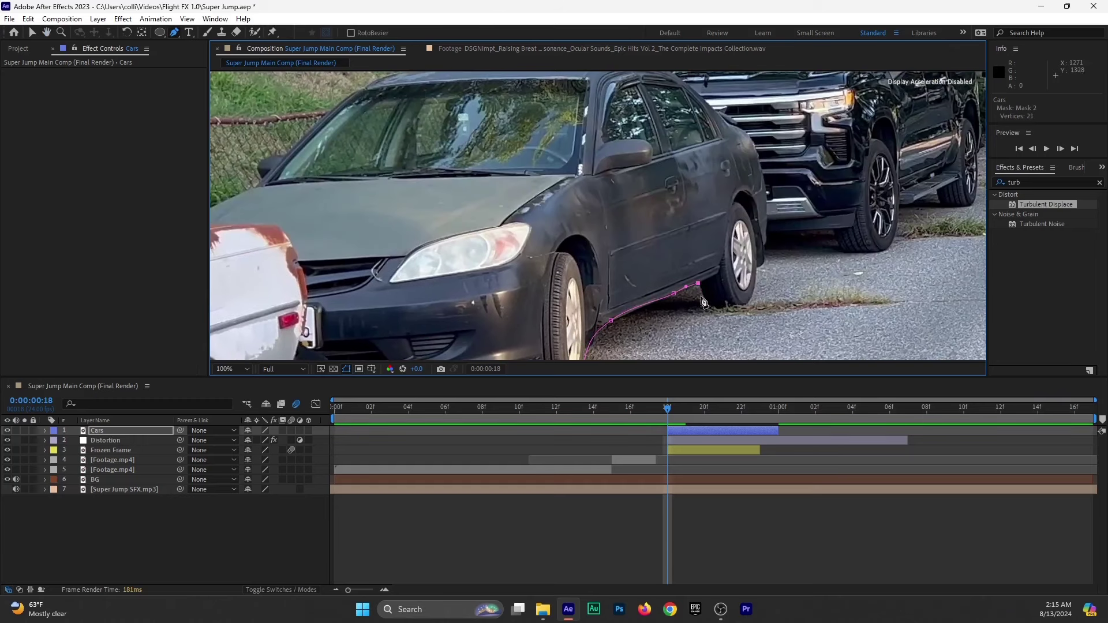
pyautogui.click(703, 298)
pyautogui.click(722, 310)
pyautogui.click(749, 304)
pyautogui.click(755, 282)
pyautogui.click(766, 261)
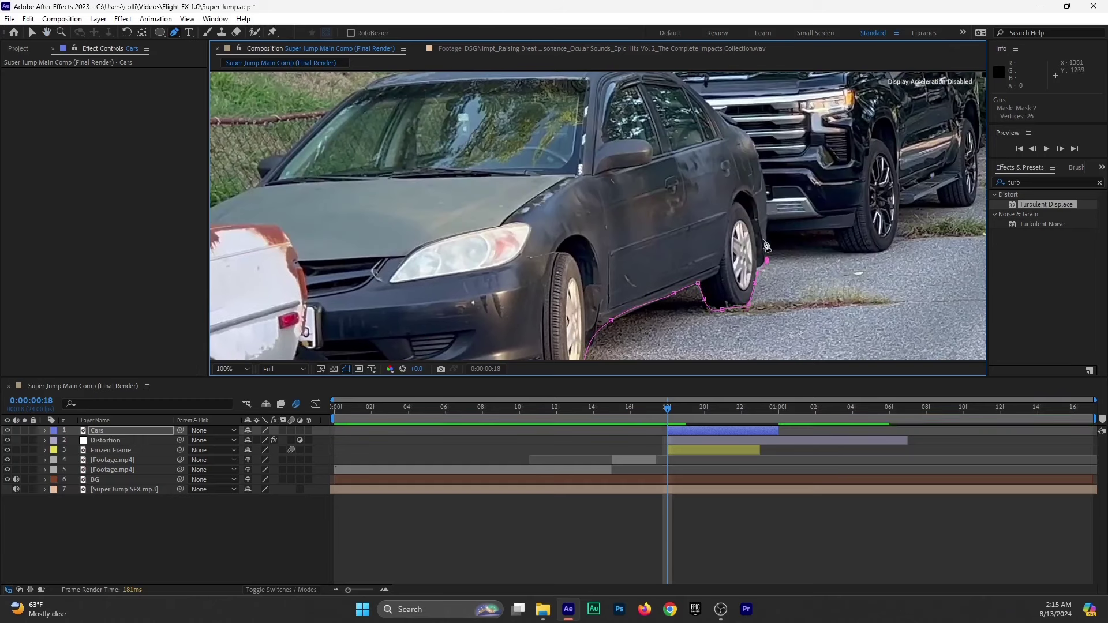
pyautogui.click(766, 218)
pyautogui.click(514, 166)
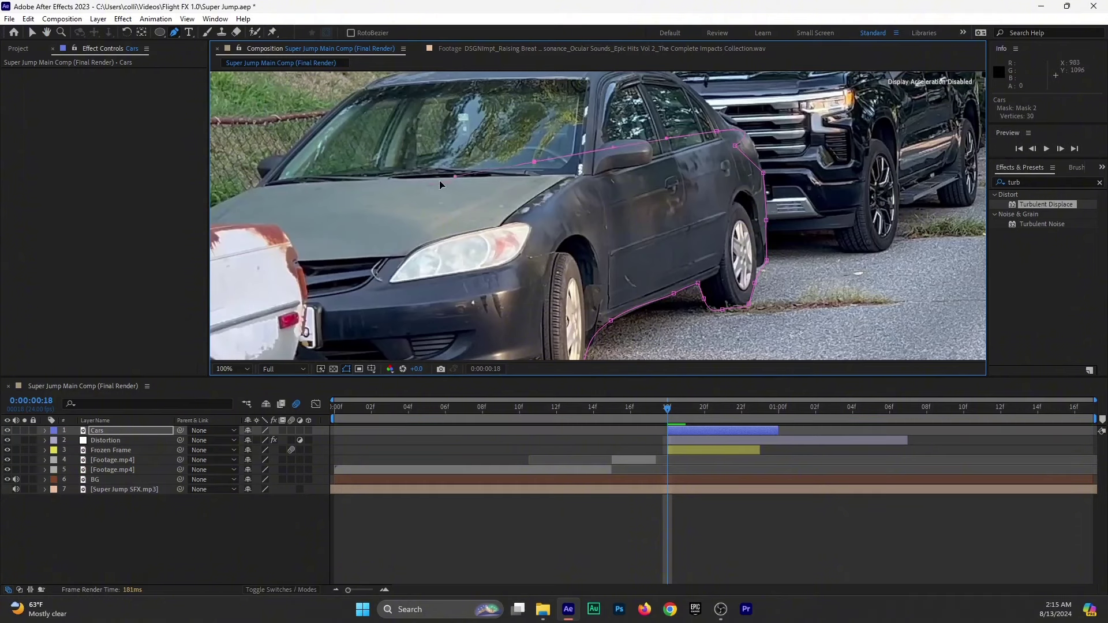
pyautogui.click(342, 216)
# Close Mask 2 around the lower left, fit the frame in the viewer, and switch to Selection.
pyautogui.moveTo(243, 277); pyautogui.dragTo(779, 174)
pyautogui.click(356, 172)
pyautogui.scroll(-5, 356, 172)
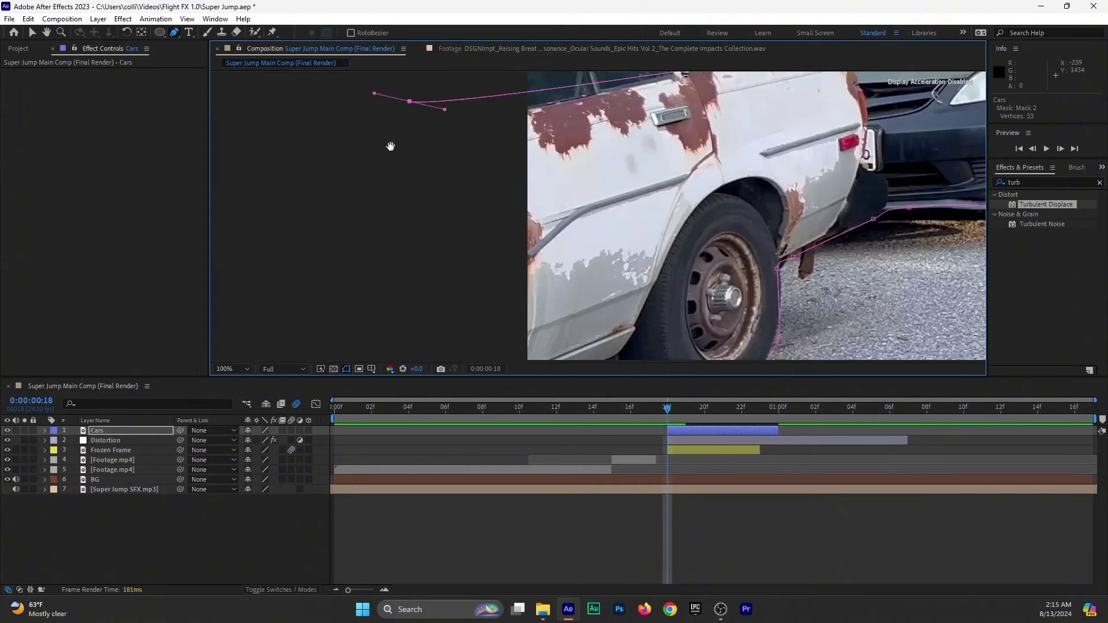
pyautogui.click(377, 285)
pyautogui.moveTo(494, 325); pyautogui.dragTo(521, 322)
pyautogui.click(231, 369)
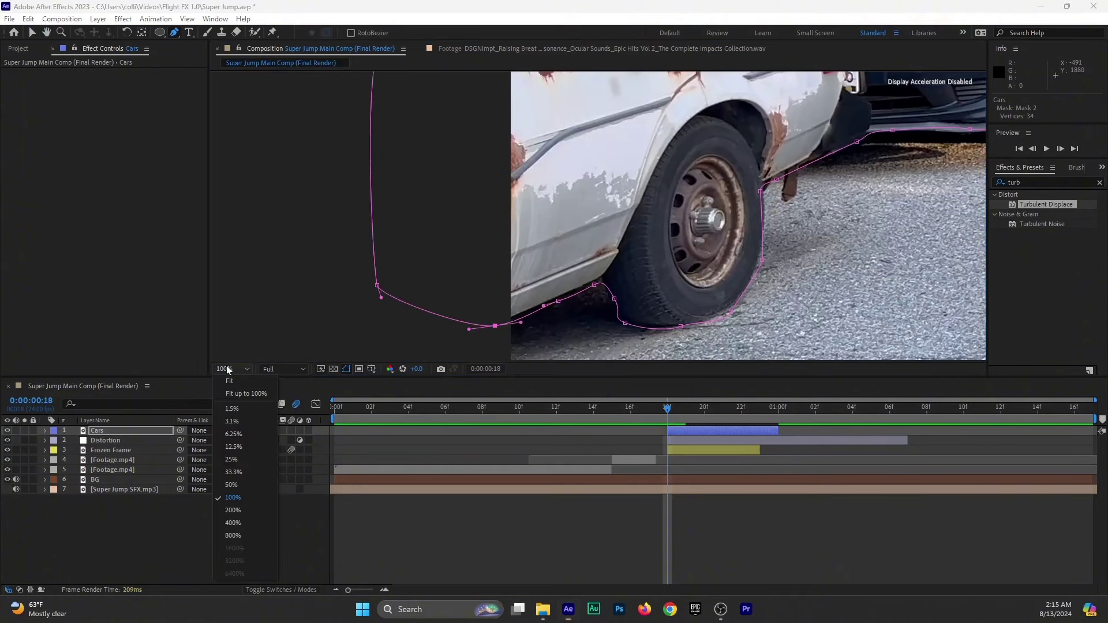
pyautogui.click(234, 394)
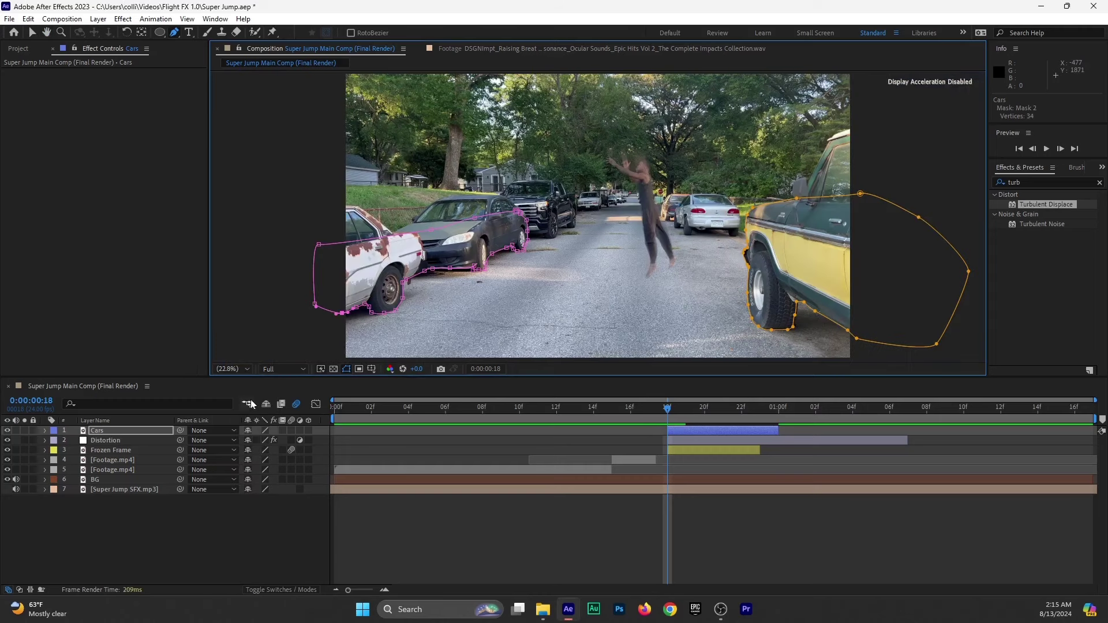
pyautogui.click(33, 33)
# Feather the Cars masks to 8 and 27 pixels, then collapse and lock the Cars layer.
pyautogui.press('f')
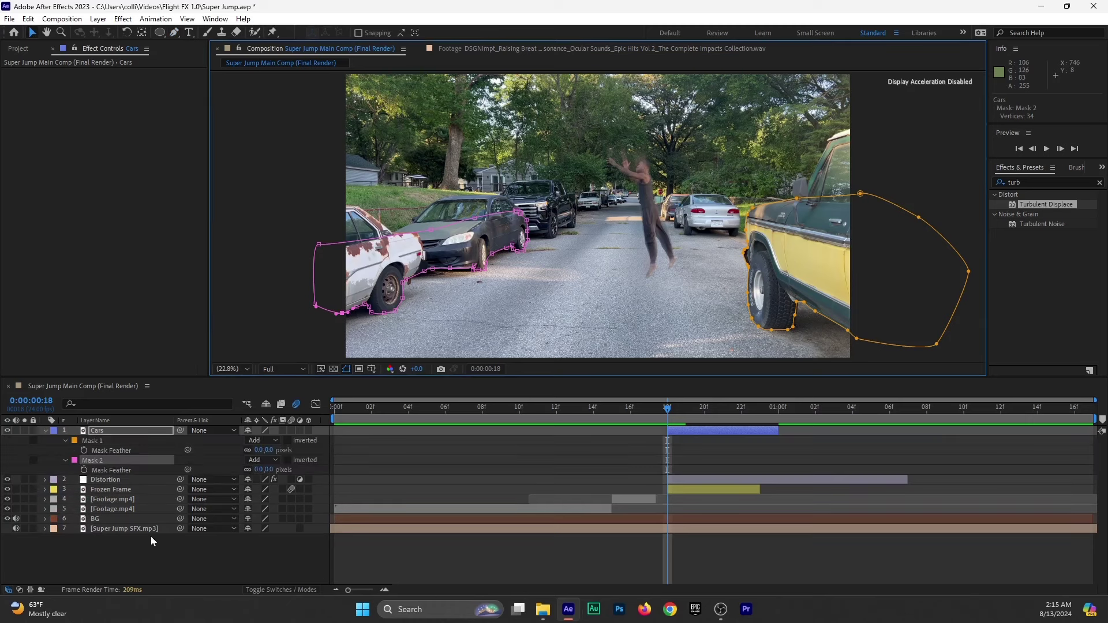
pyautogui.moveTo(261, 470)
pyautogui.mouseDown()
pyautogui.moveTo(277, 470)
pyautogui.moveTo(271, 459)
pyautogui.mouseUp()
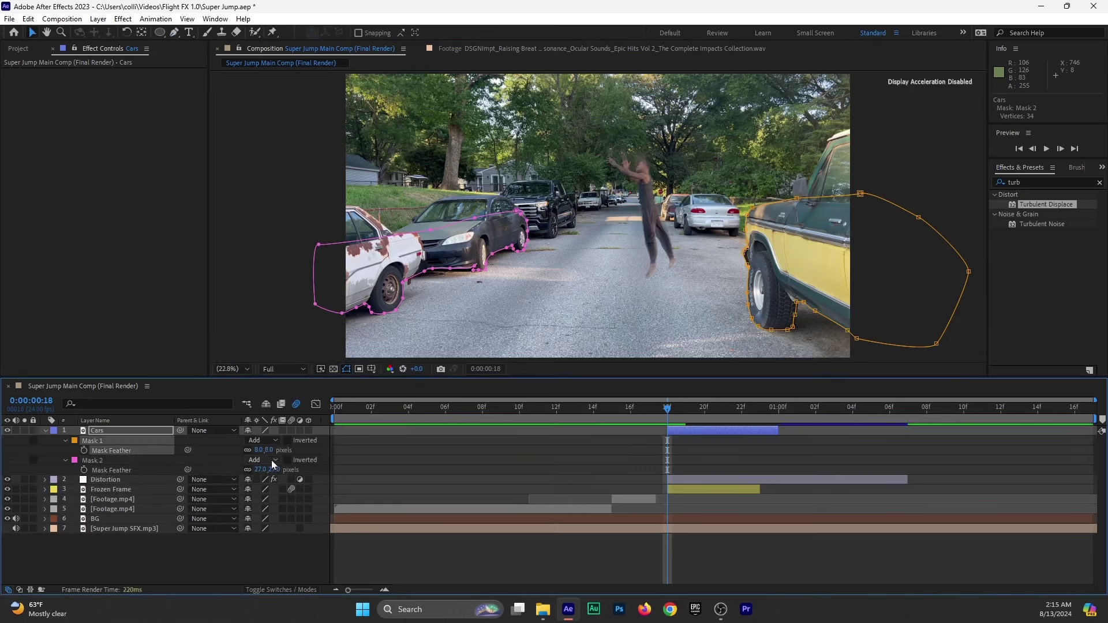
pyautogui.click(45, 431)
pyautogui.click(101, 431)
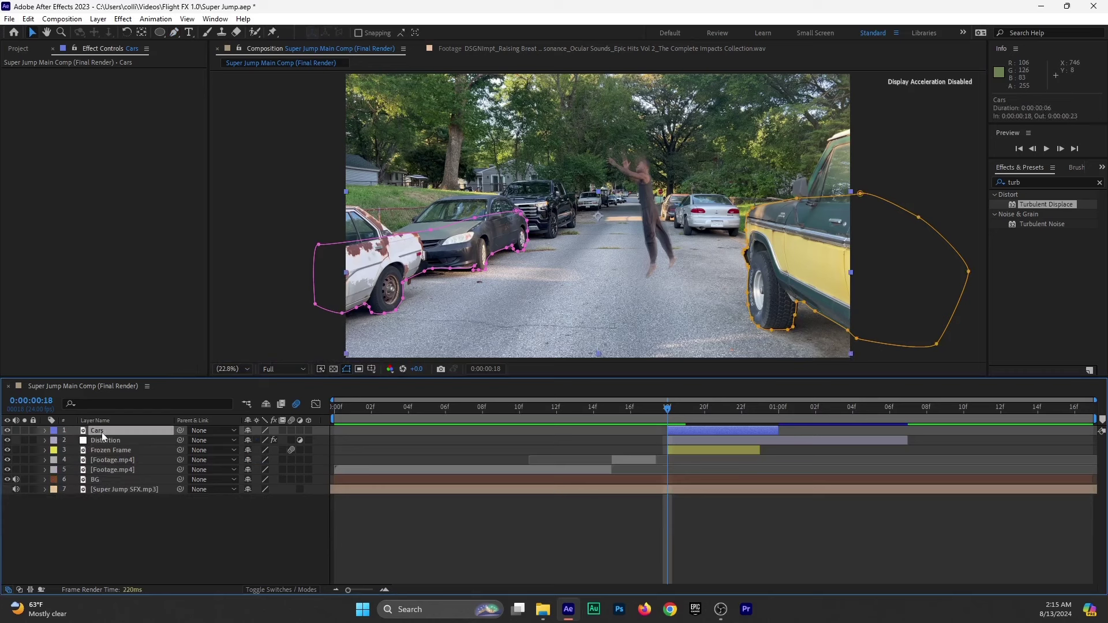
pyautogui.click(33, 430)
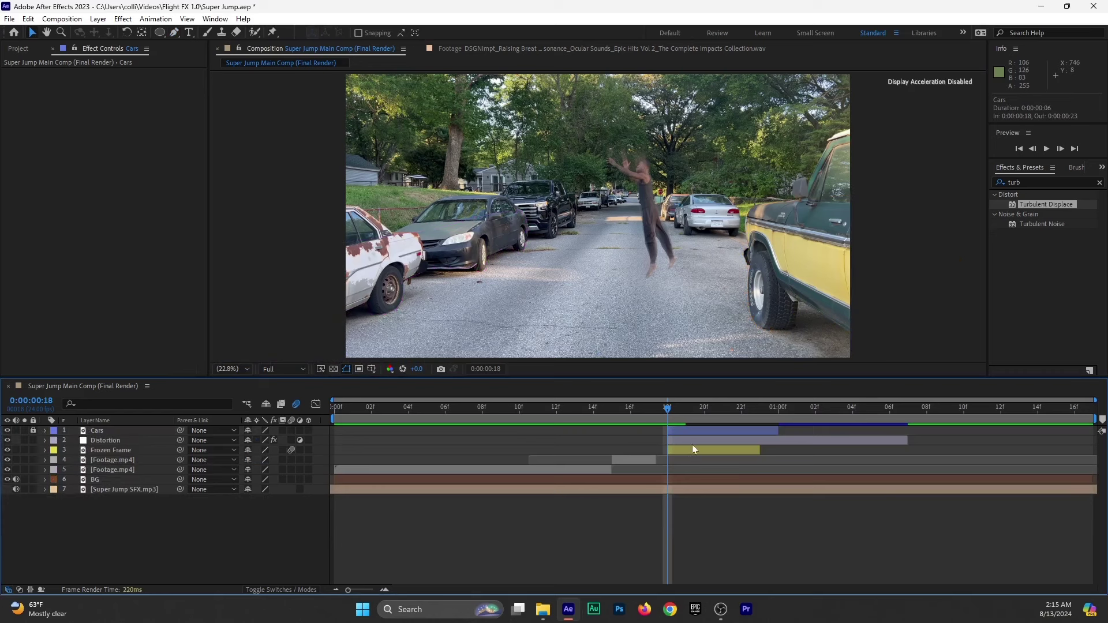
# Save the project and select SHOCK WAVE green screen 1.mp4 in the VFX Asset folder.
pyautogui.click(473, 449)
pyautogui.hotkey('ctrl', 's')
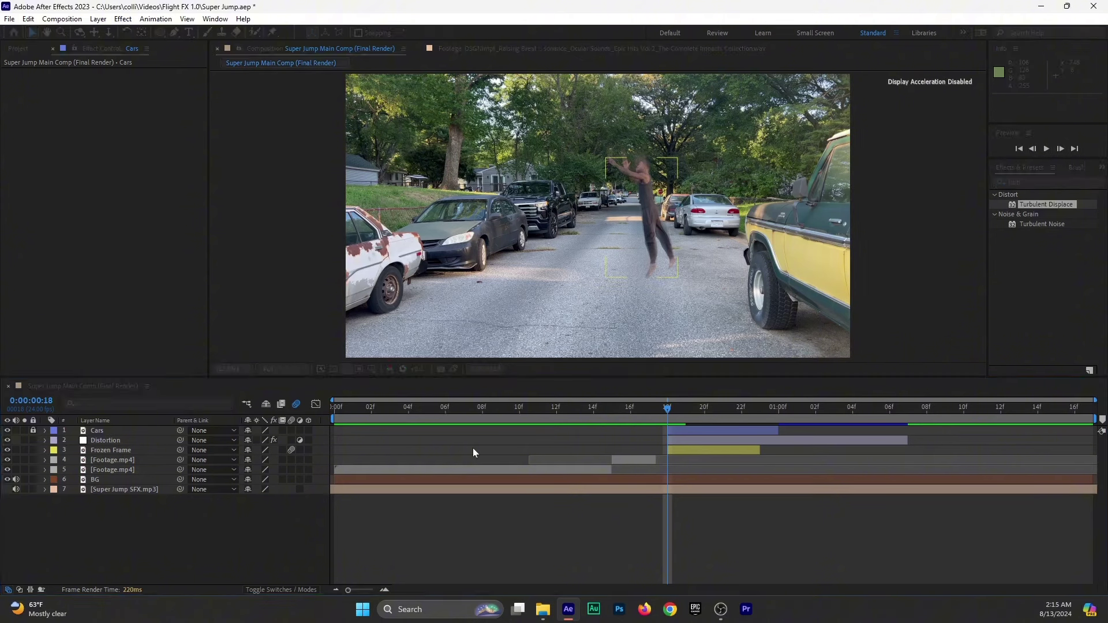
pyautogui.click(17, 49)
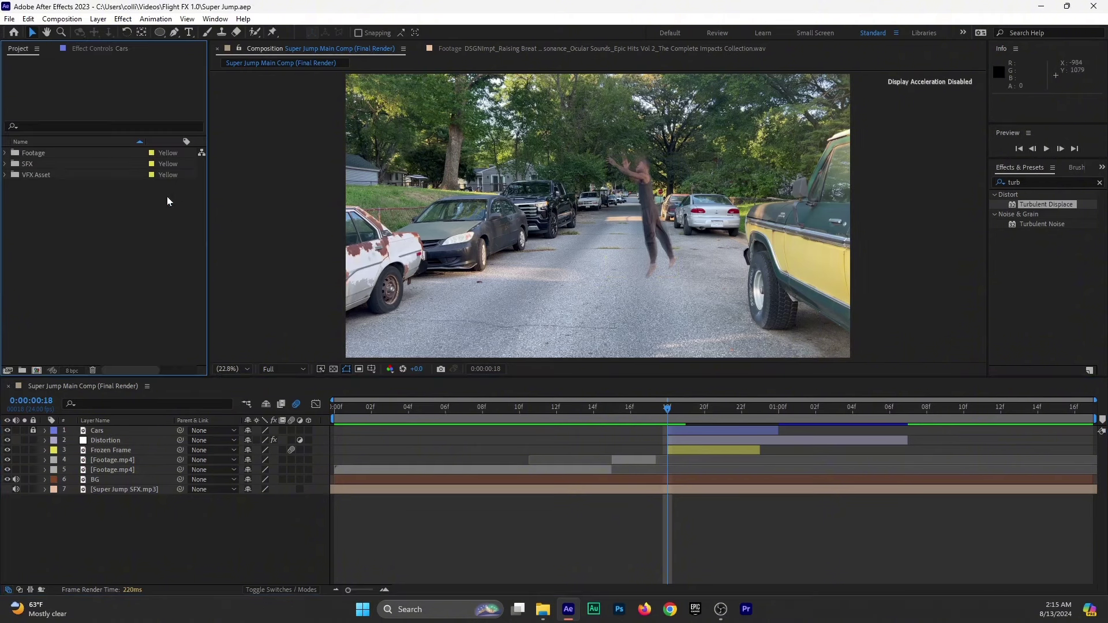
pyautogui.click(6, 175)
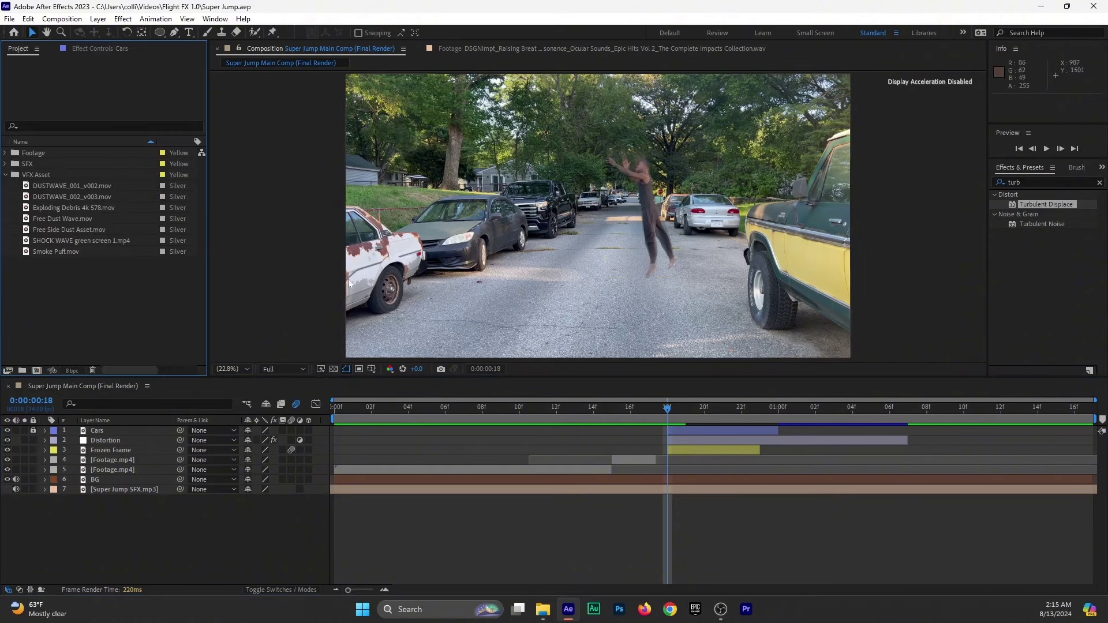
pyautogui.click(70, 243)
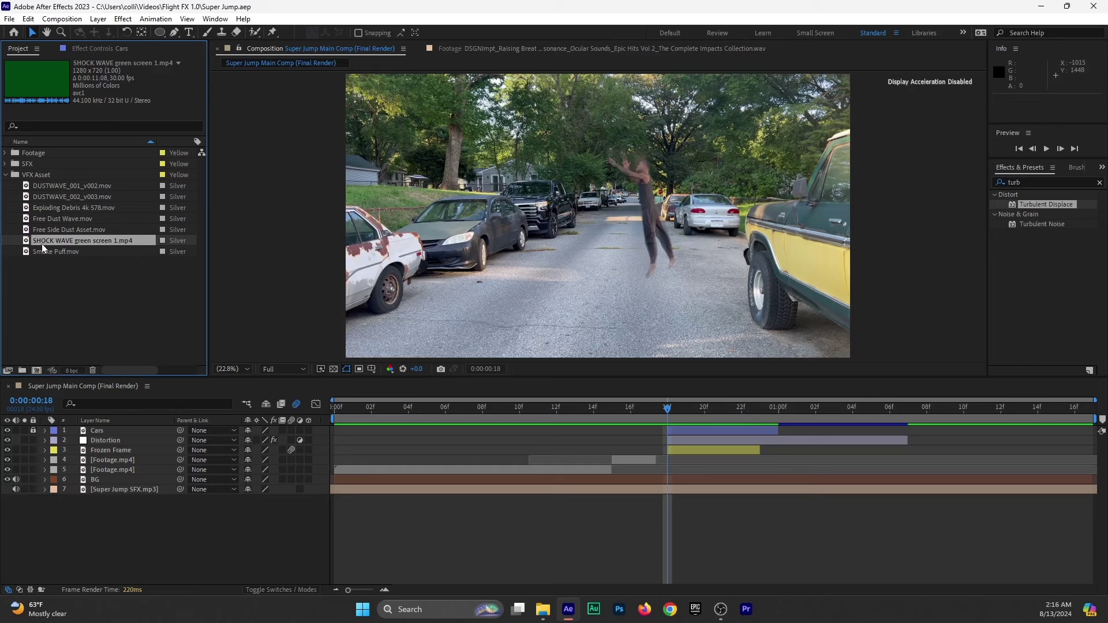
# Place SHOCK WAVE green screen 1.mp4 atop Super Jump Main Comp, trim its end and reposition it.
pyautogui.moveTo(42, 245); pyautogui.dragTo(666, 434)
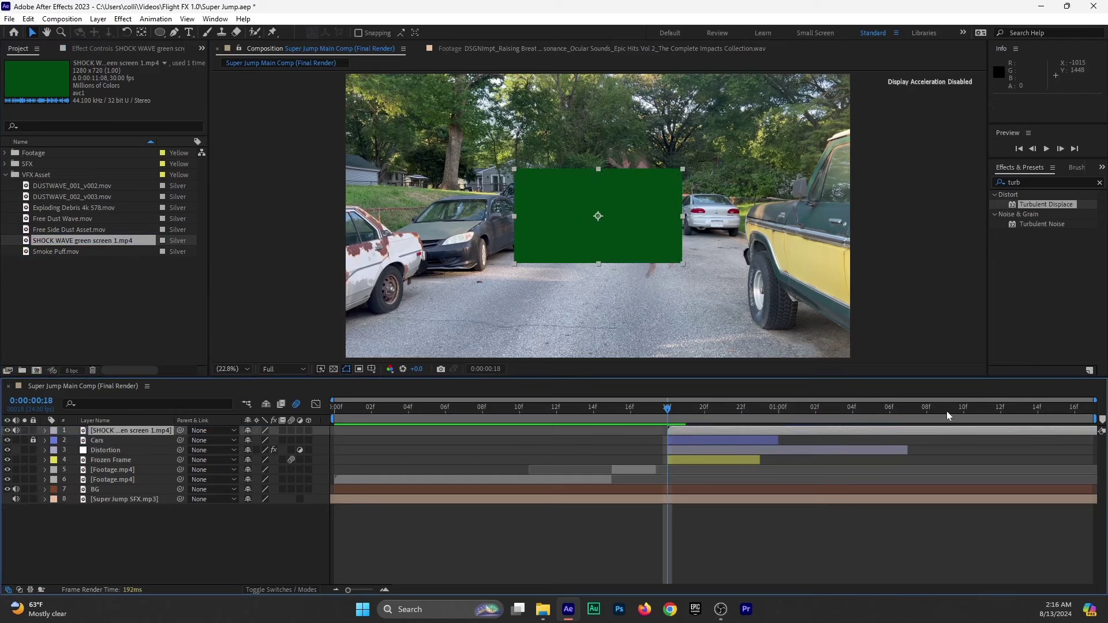
pyautogui.moveTo(942, 432); pyautogui.dragTo(274, 457)
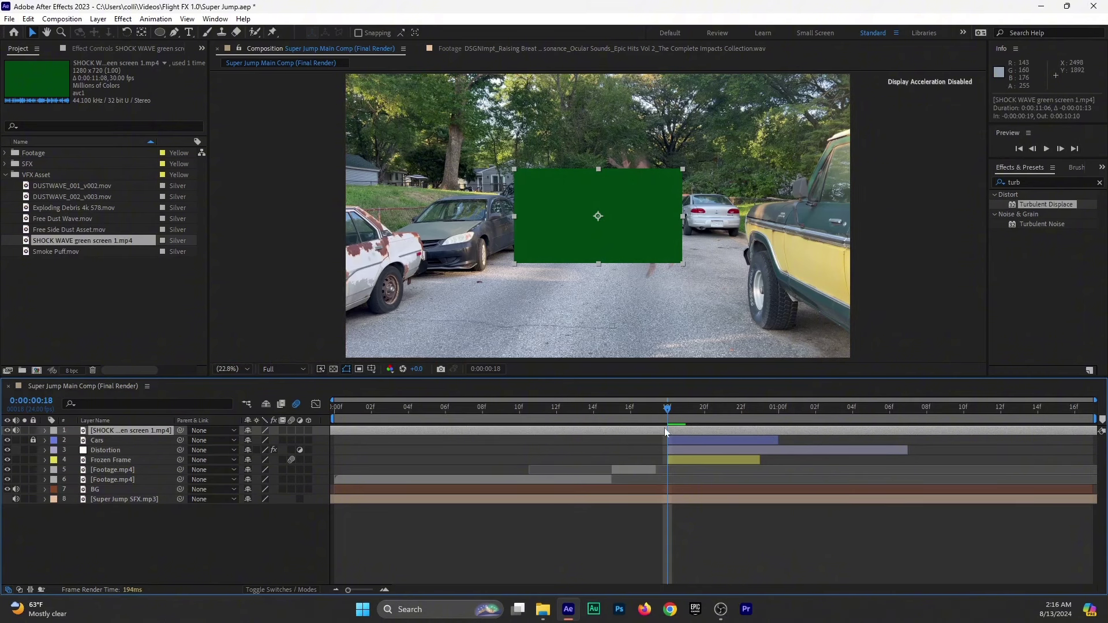
pyautogui.hotkey('alt', ']')
pyautogui.click(576, 450)
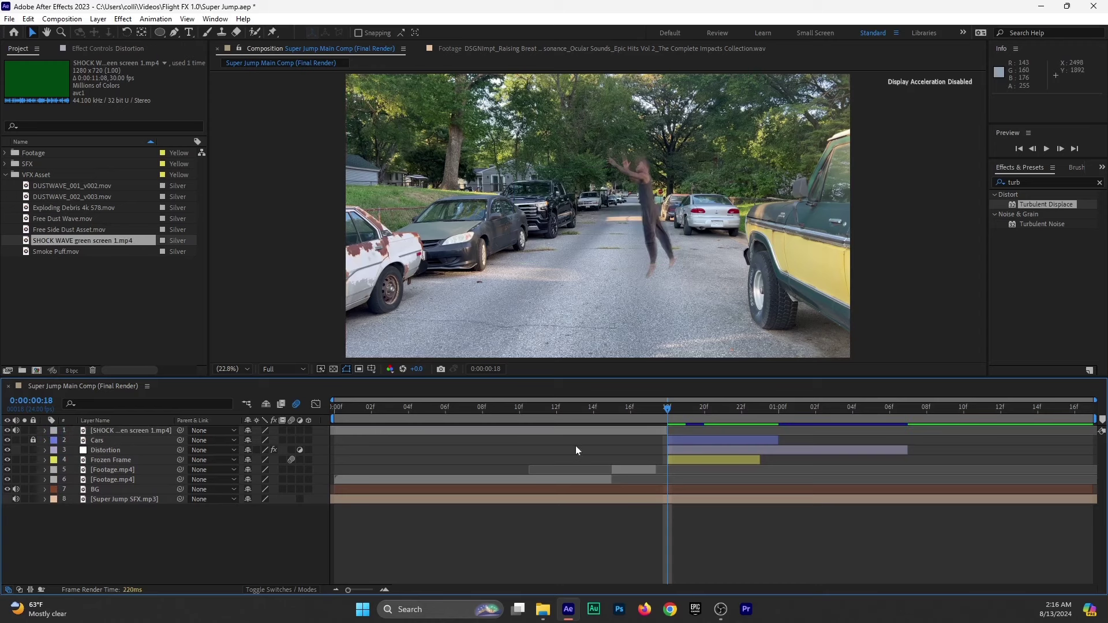
pyautogui.moveTo(400, 432); pyautogui.dragTo(773, 435)
# Time-stretch the shockwave layer to 30% and move it to start at frame 16.
pyautogui.rightClick(742, 433)
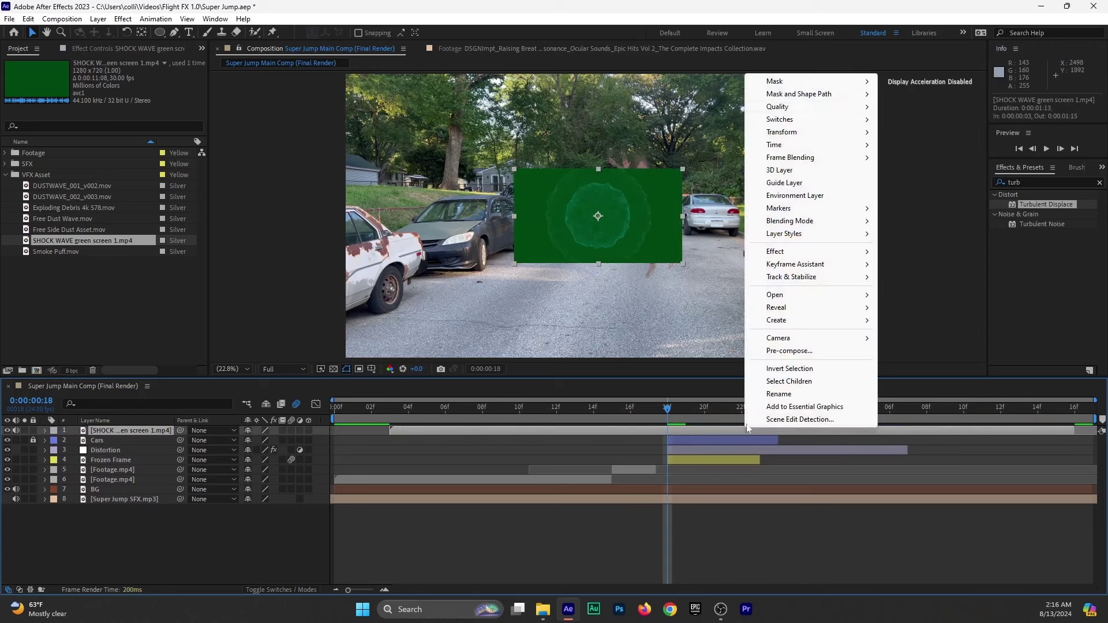
pyautogui.moveTo(796, 145)
pyautogui.click(930, 170)
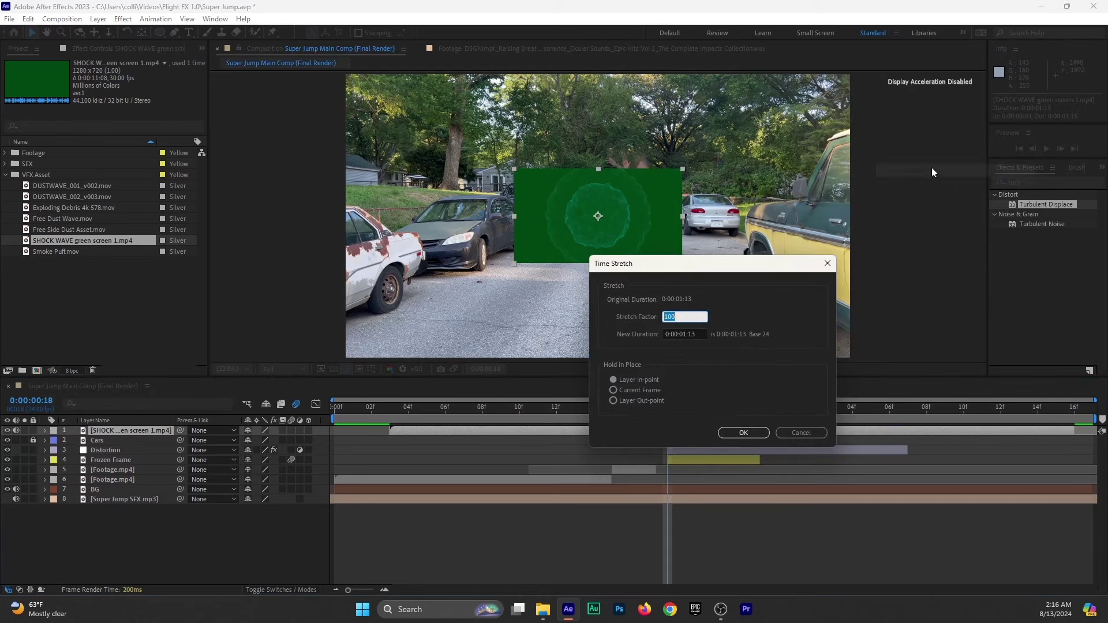
pyautogui.write('30')
pyautogui.click(743, 432)
pyautogui.moveTo(421, 435); pyautogui.dragTo(669, 437)
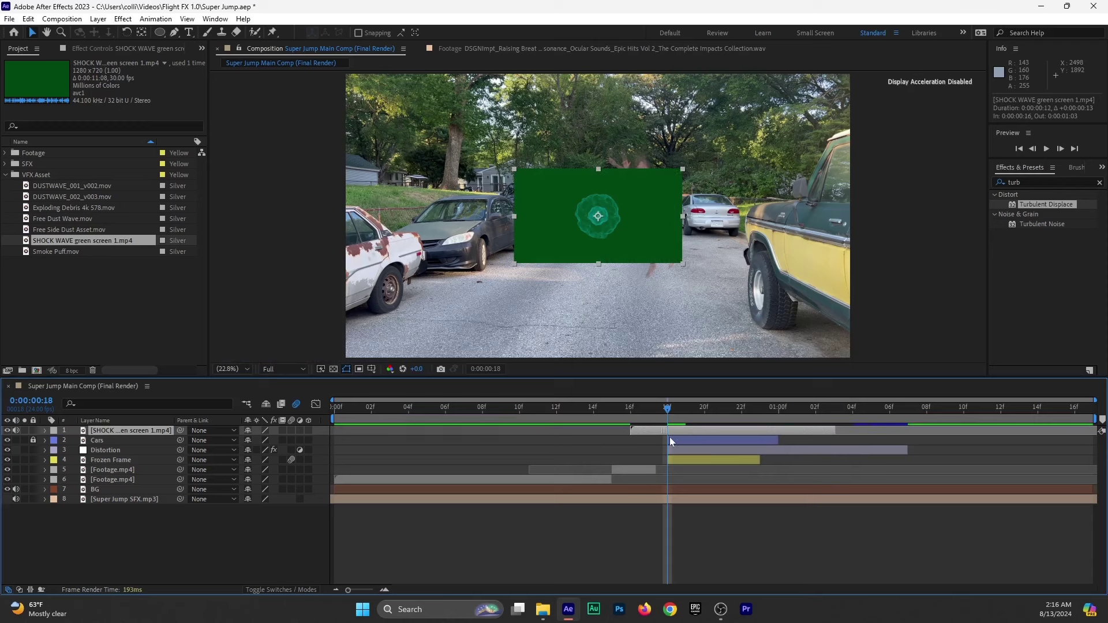
# Give the shockwave layer a cyan label and search Effects & Presets for 'keyli'.
pyautogui.click(53, 430)
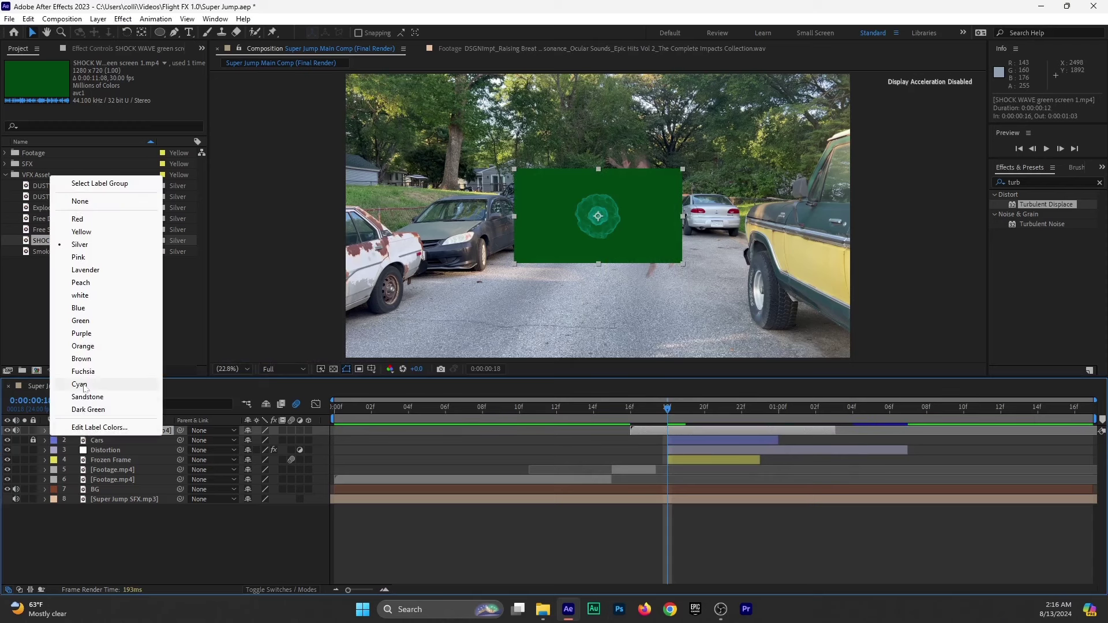
pyautogui.click(84, 385)
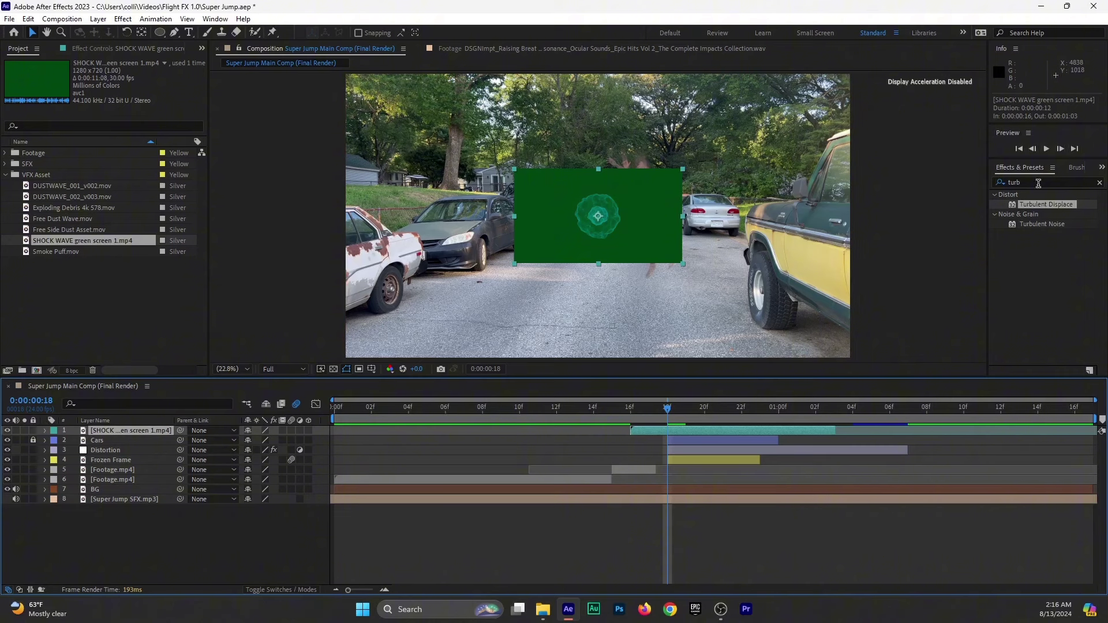
pyautogui.click(1036, 184)
pyautogui.press('BackSpace')
pyautogui.press('BackSpace')
pyautogui.press('BackSpace')
pyautogui.press('BackSpace')
pyautogui.write('keyli')
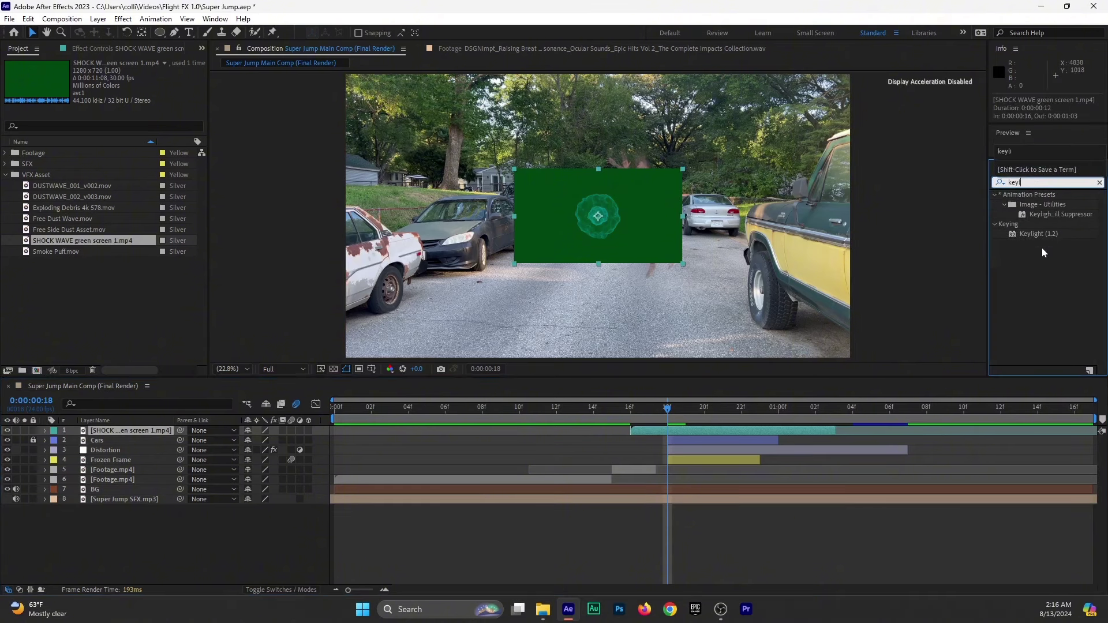
# Apply Keylight to the shockwave layer, sampling the green screen as the Screen Colour.
pyautogui.moveTo(1035, 234); pyautogui.dragTo(742, 427)
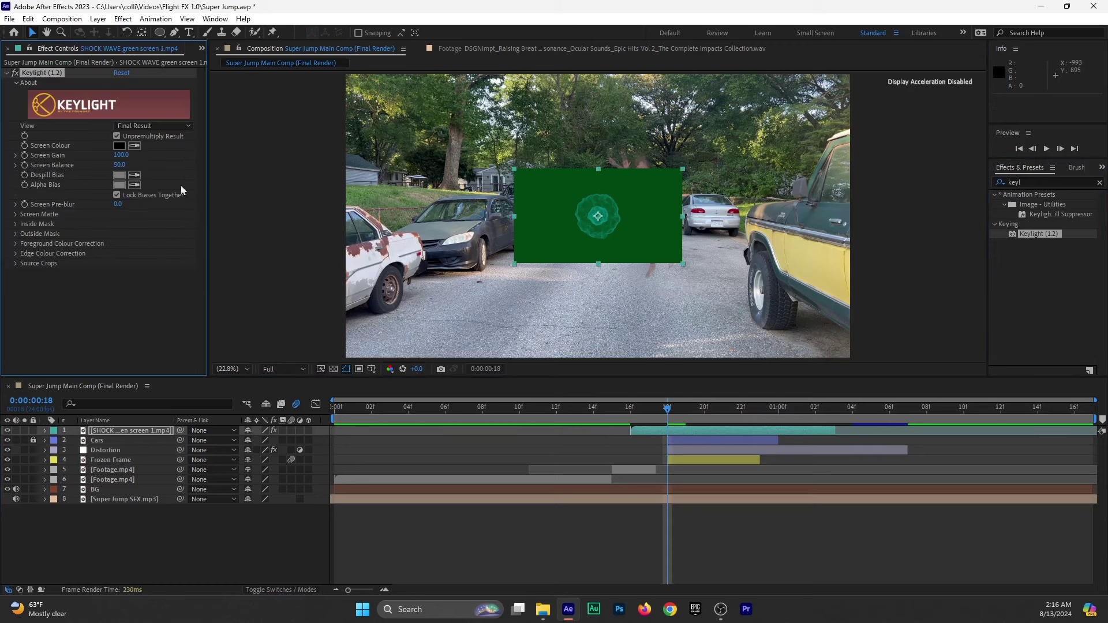
pyautogui.click(133, 146)
pyautogui.click(551, 231)
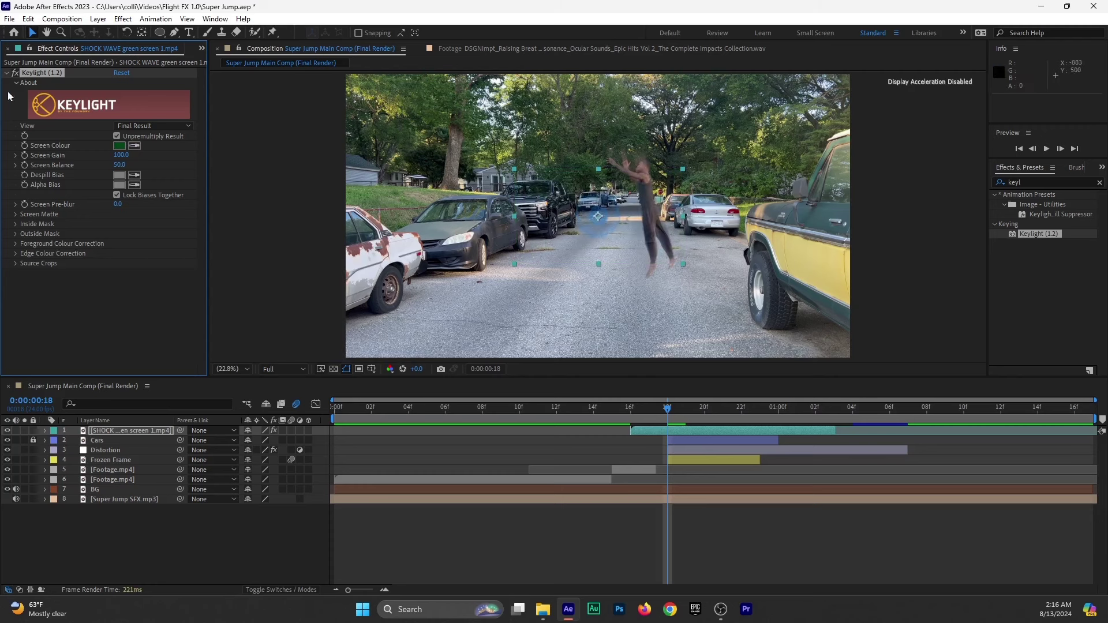
pyautogui.click(7, 74)
# Add Hue/Saturation with Colorize on and Colorize Lightness 100 to turn the shockwave white.
pyautogui.click(1044, 182)
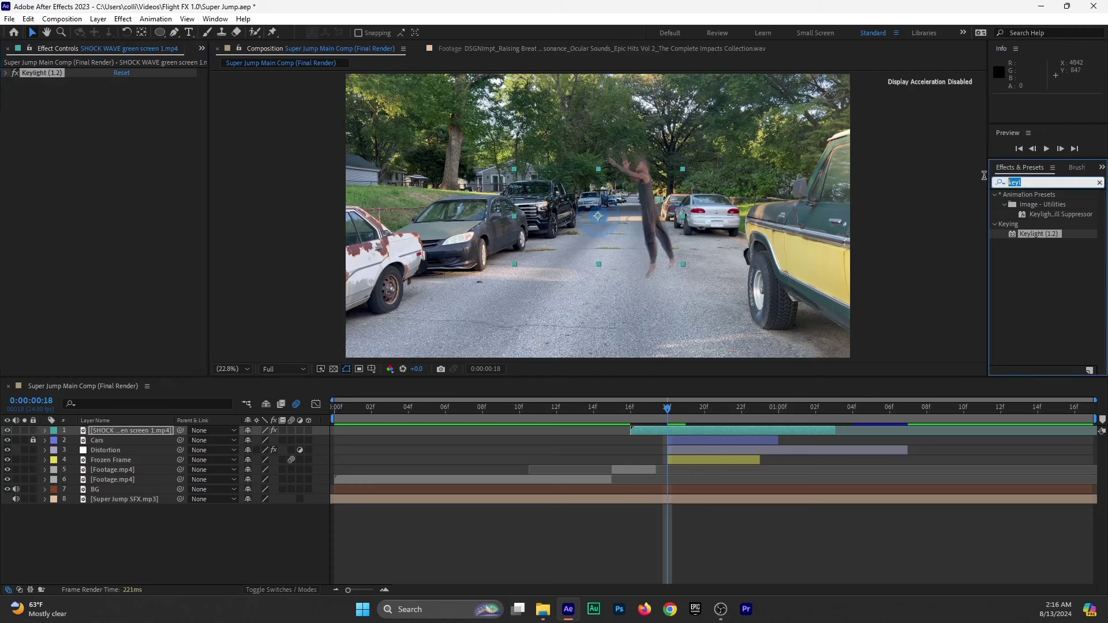
pyautogui.write('hue')
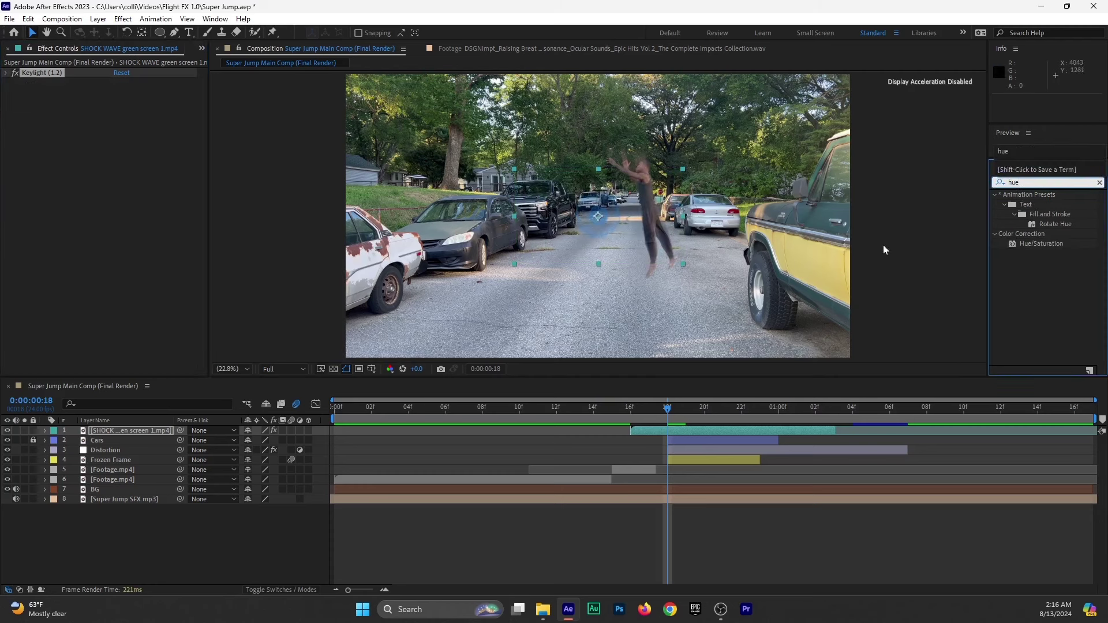
pyautogui.moveTo(1039, 245); pyautogui.dragTo(692, 432)
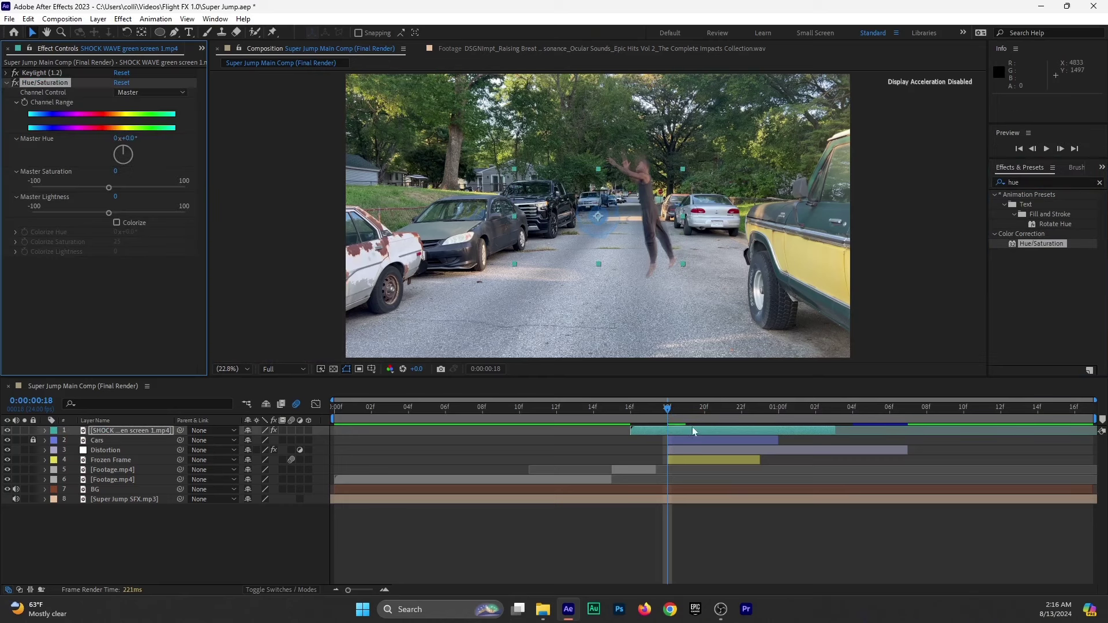
pyautogui.click(117, 223)
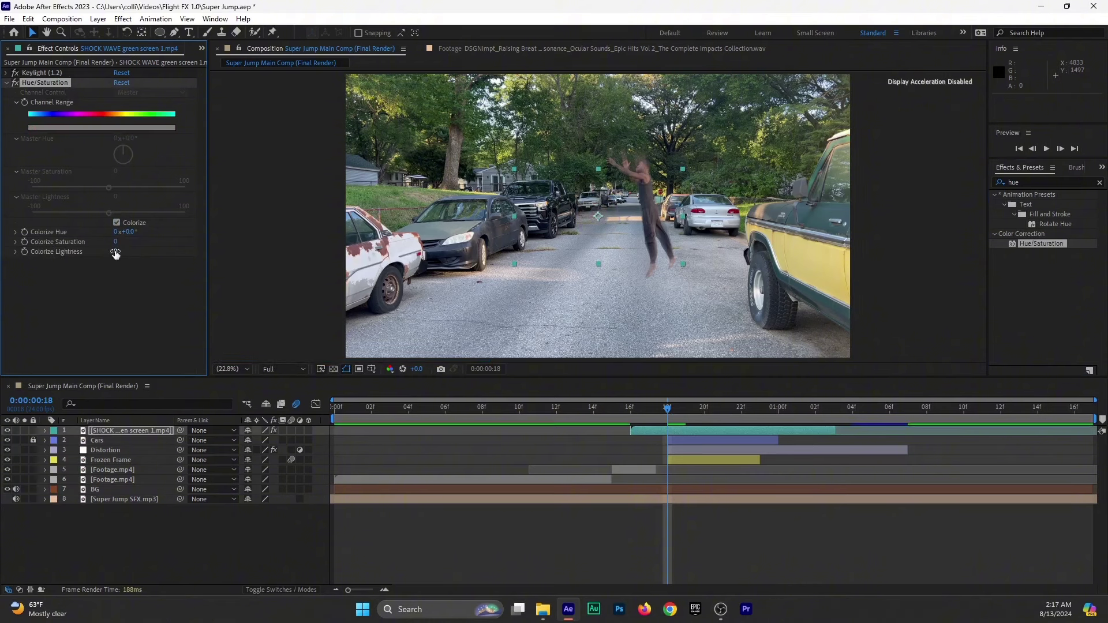
pyautogui.moveTo(116, 254); pyautogui.dragTo(440, 263)
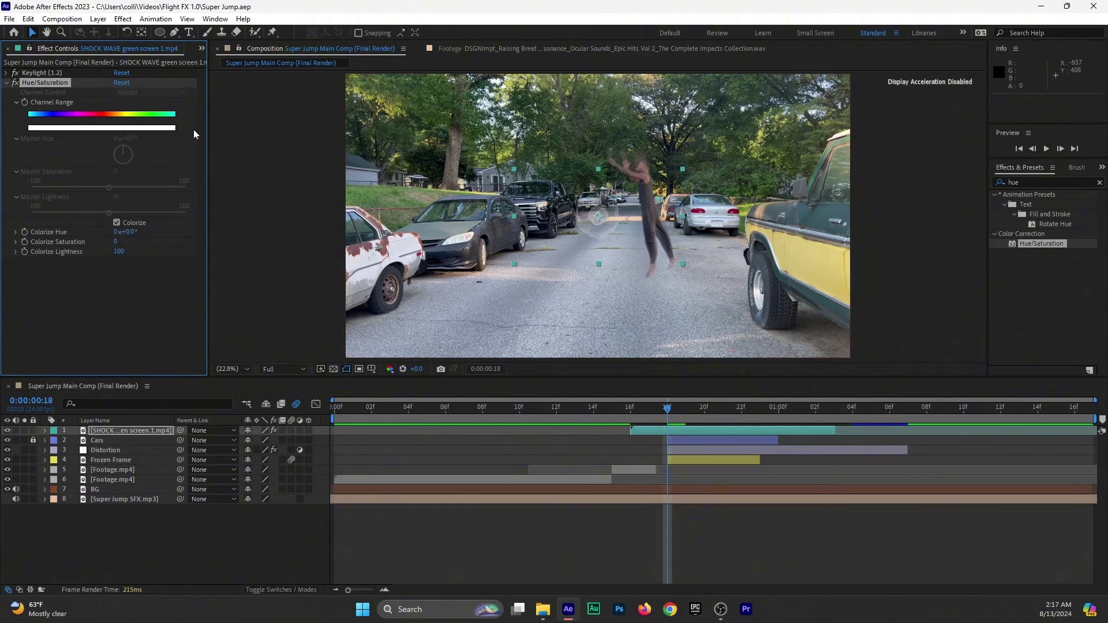
pyautogui.click(6, 83)
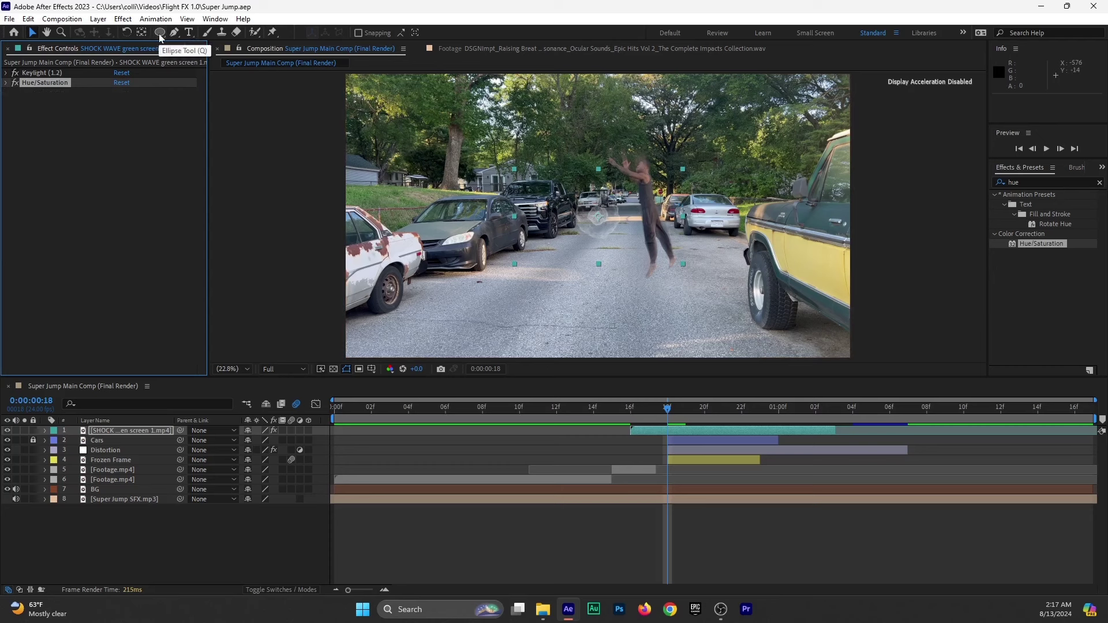
# Add a fitted ellipse mask to the shockwave layer with -35 px expansion and 55 px feather.
pyautogui.click(107, 434)
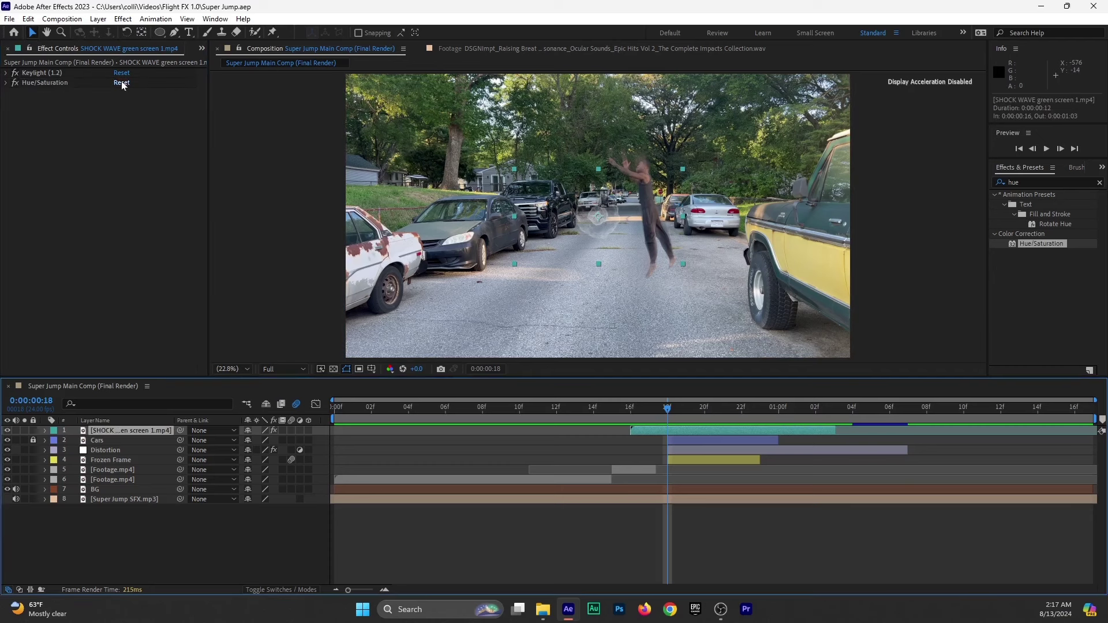
pyautogui.doubleClick(163, 35)
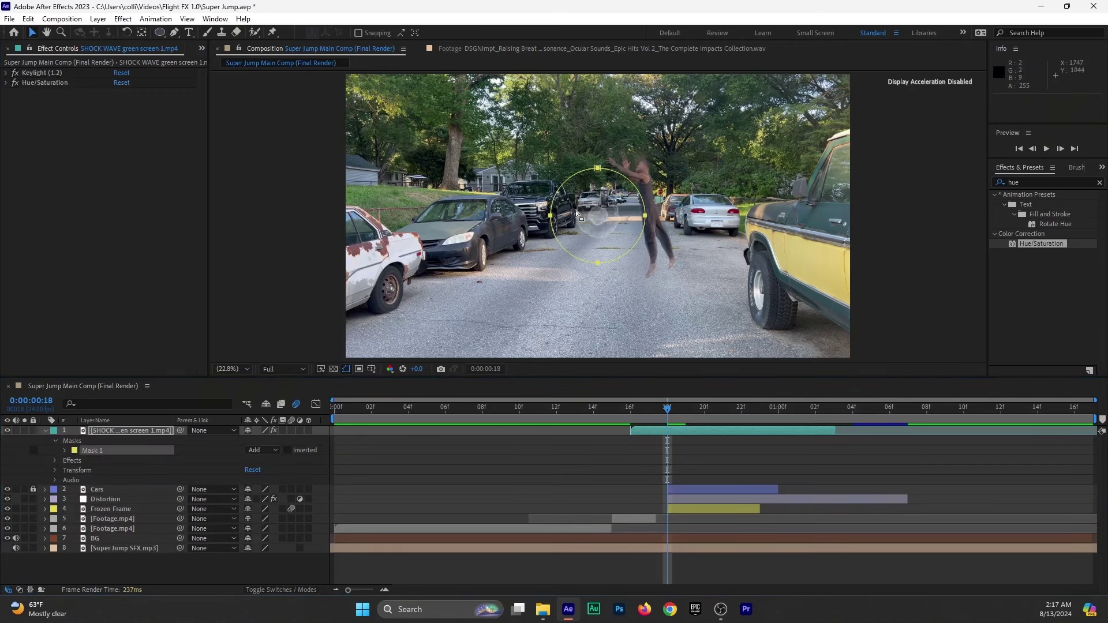
pyautogui.click(64, 450)
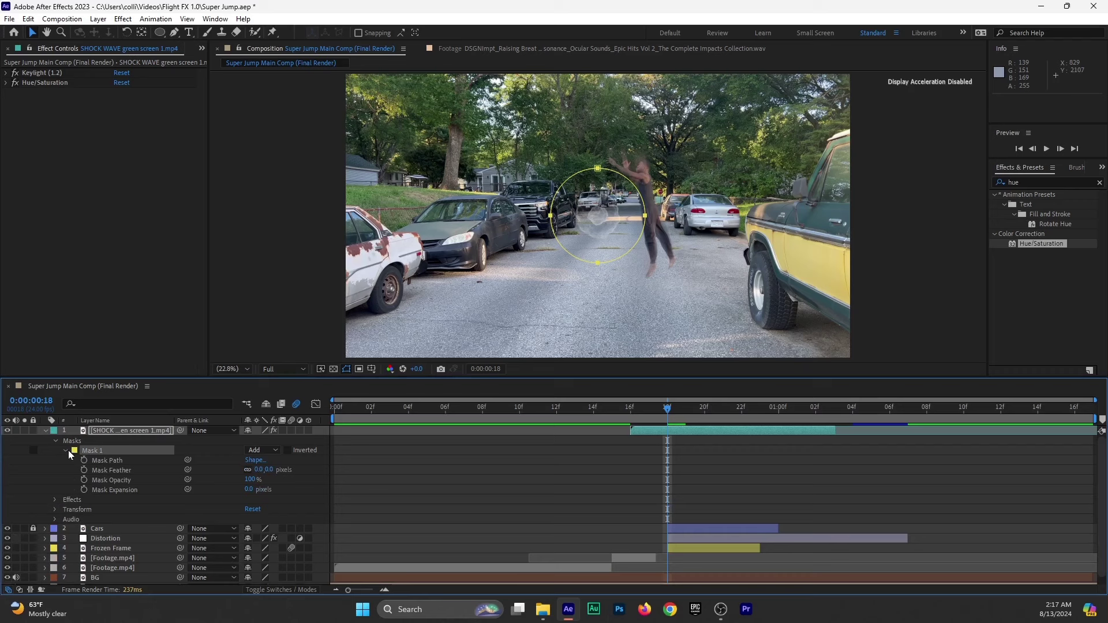
pyautogui.moveTo(248, 489); pyautogui.dragTo(225, 490)
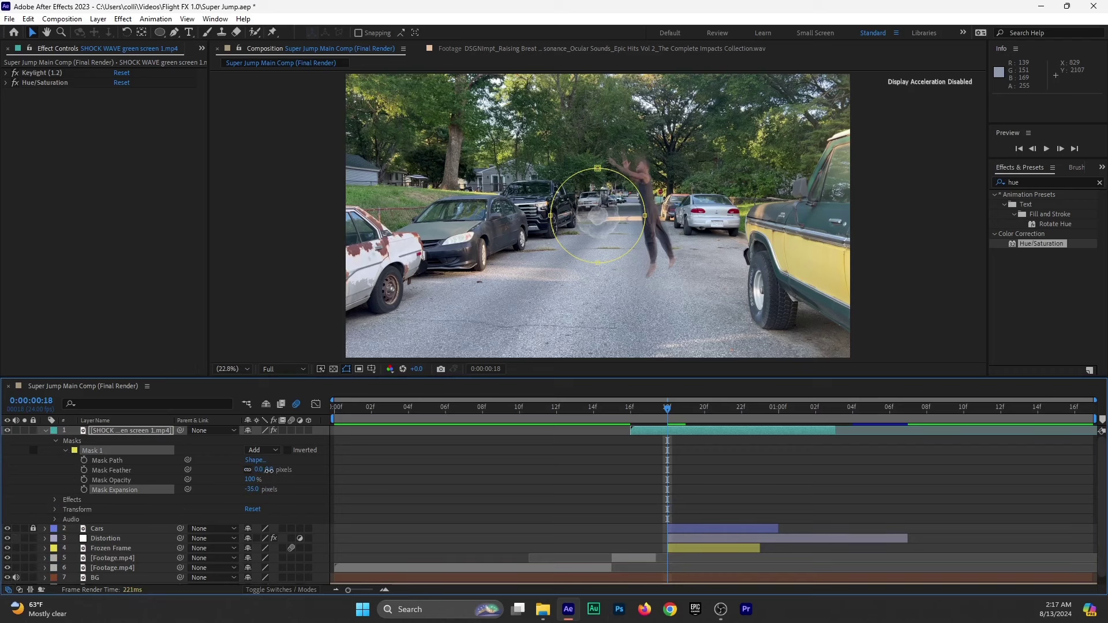
pyautogui.moveTo(268, 470); pyautogui.dragTo(298, 449)
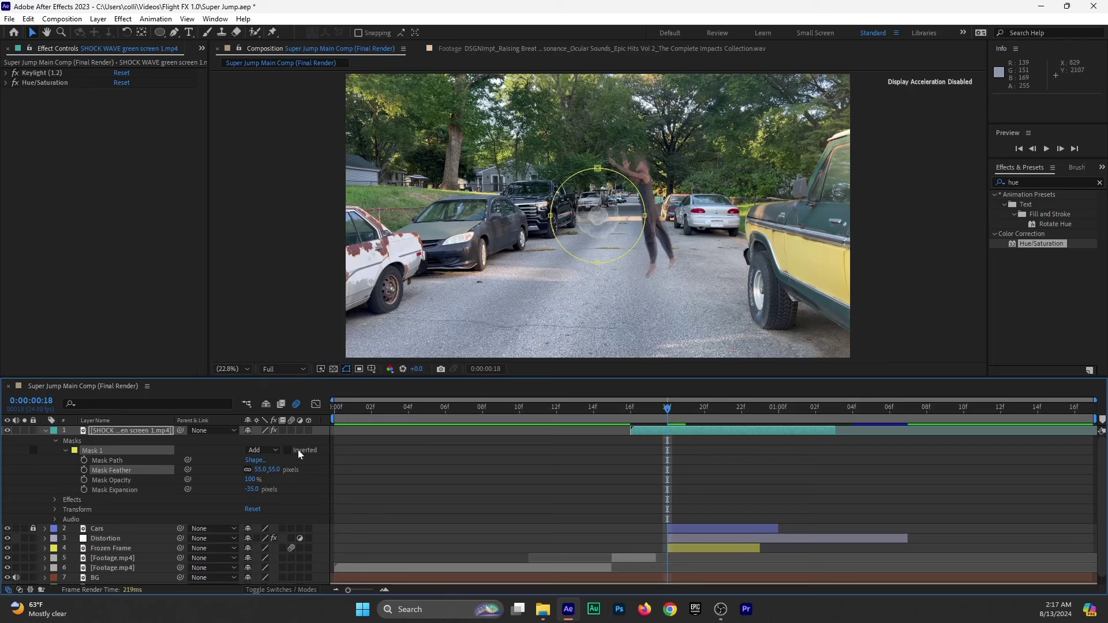
pyautogui.click(37, 449)
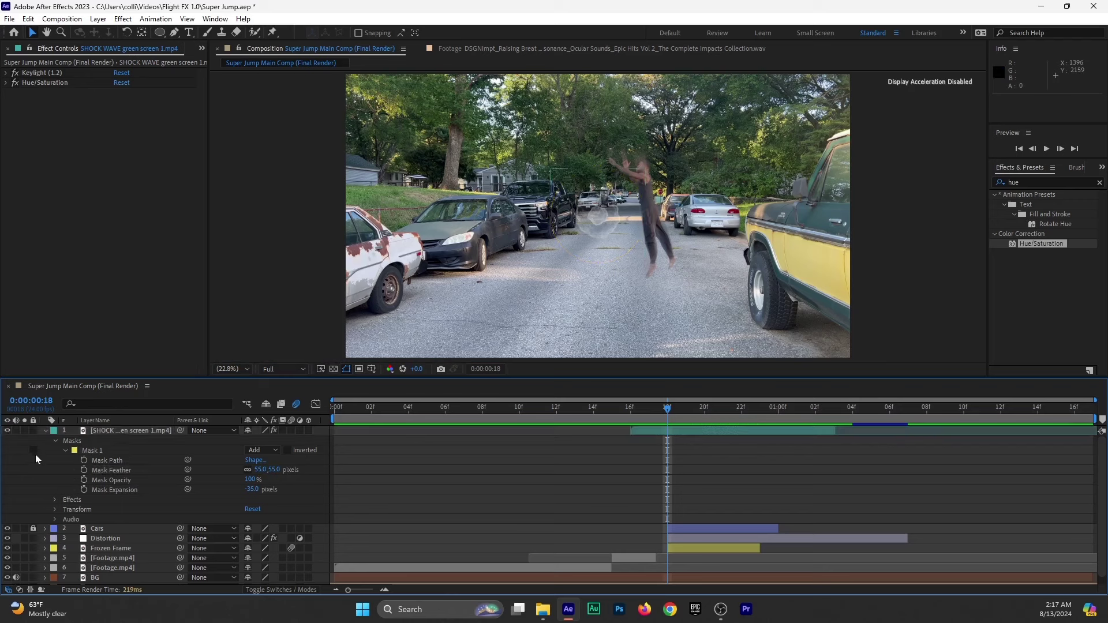
pyautogui.click(55, 441)
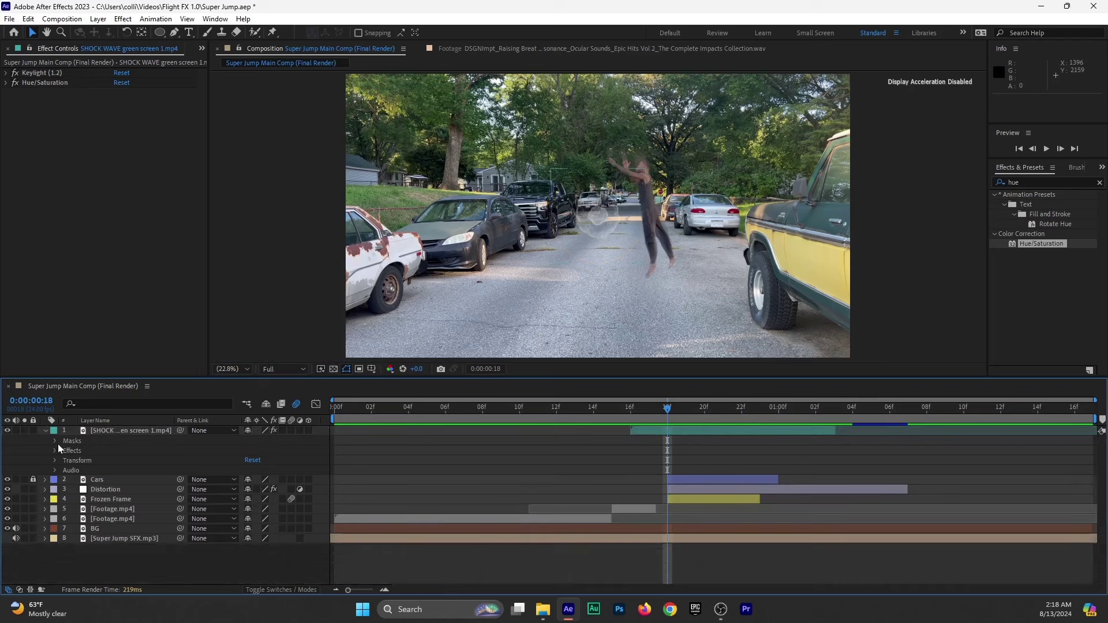
pyautogui.click(45, 430)
# Make the shockwave layer a 3D layer.
pyautogui.click(144, 431)
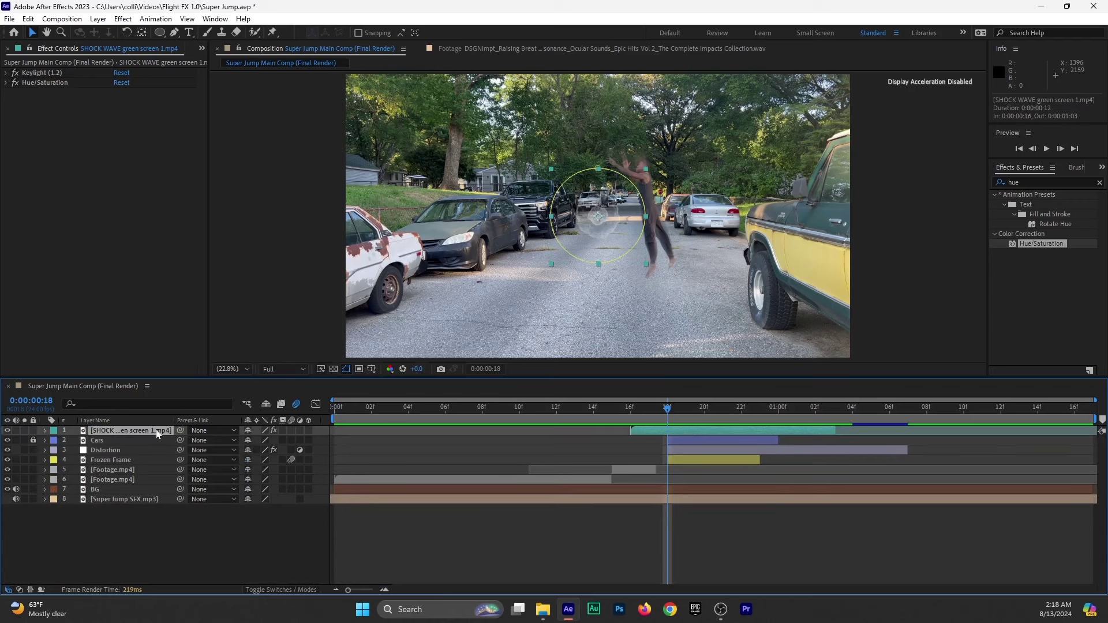
pyautogui.click(308, 431)
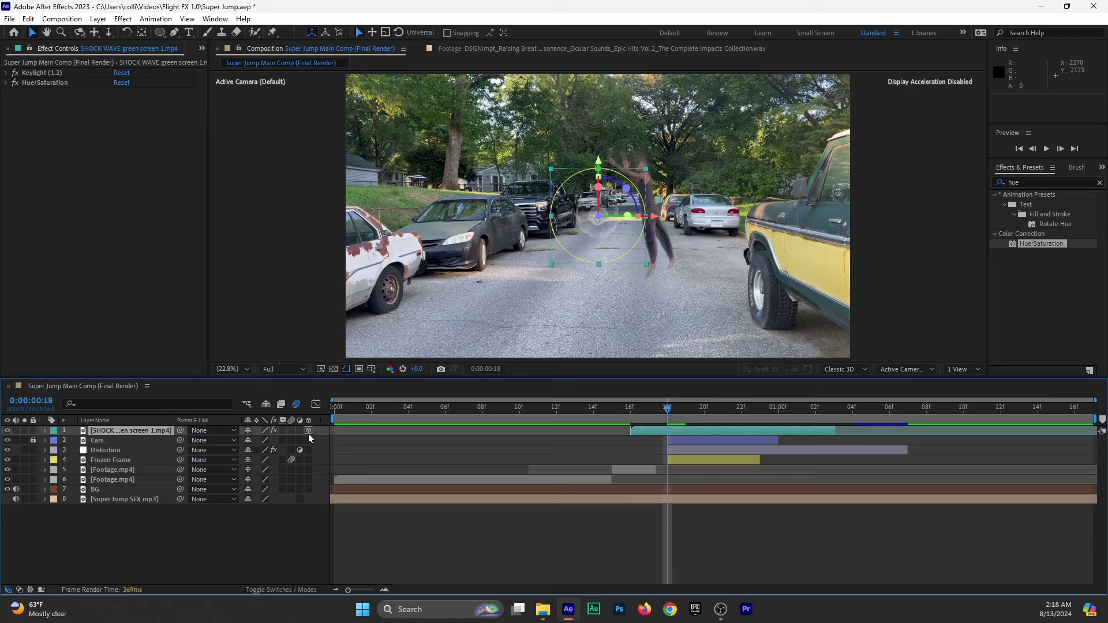
pyautogui.click(276, 586)
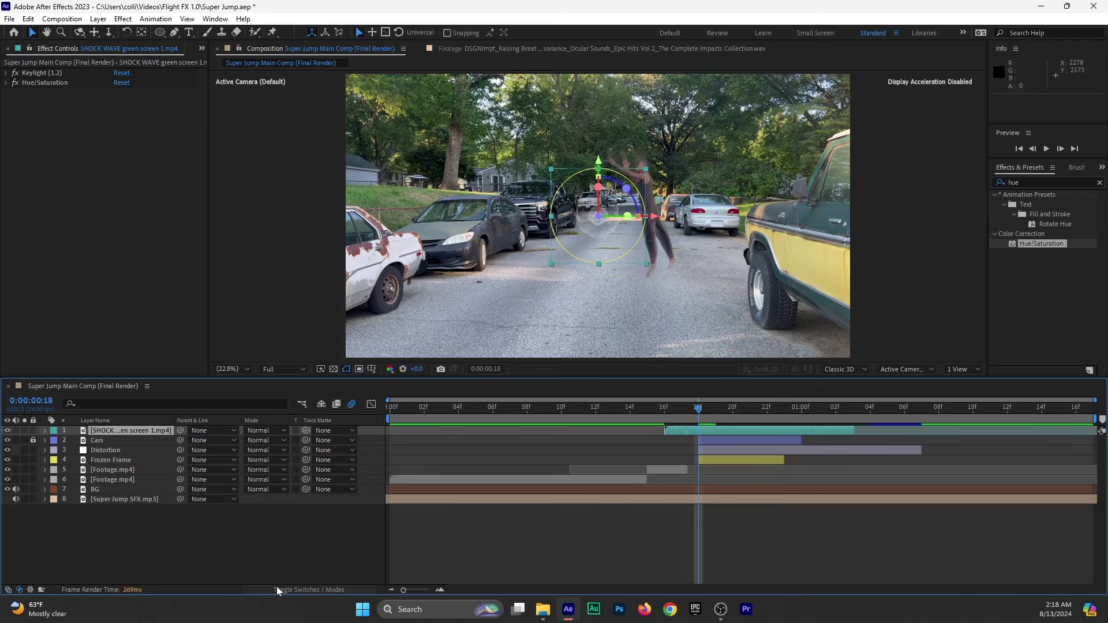
pyautogui.click(275, 587)
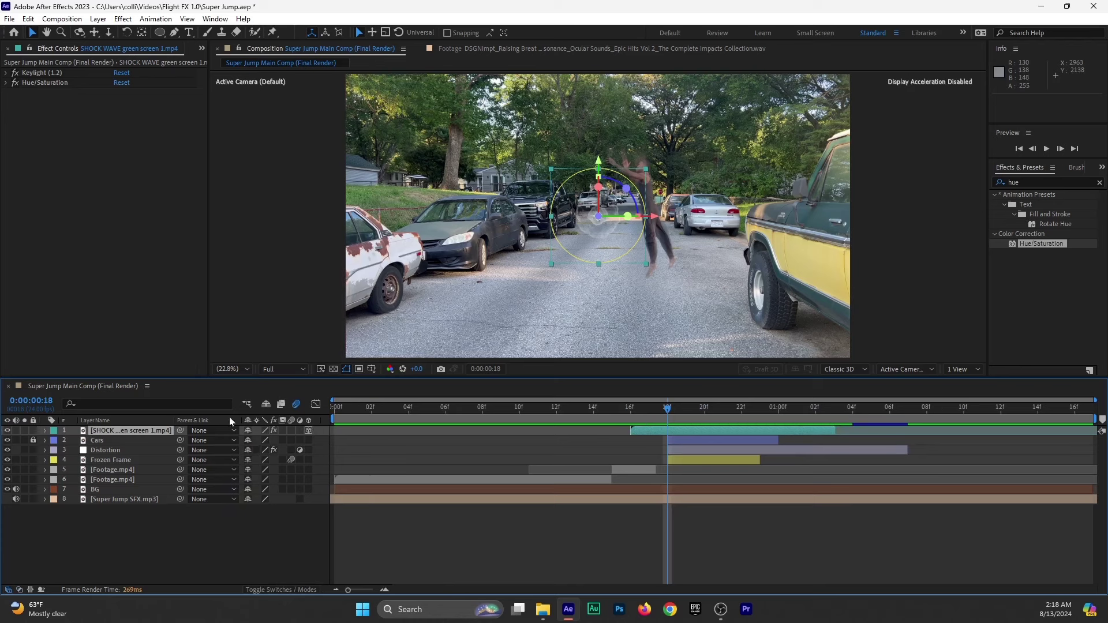
# Set the shockwave's Transform Orientation to 286°, 0°, 0°, undoing a stray rotation.
pyautogui.click(45, 430)
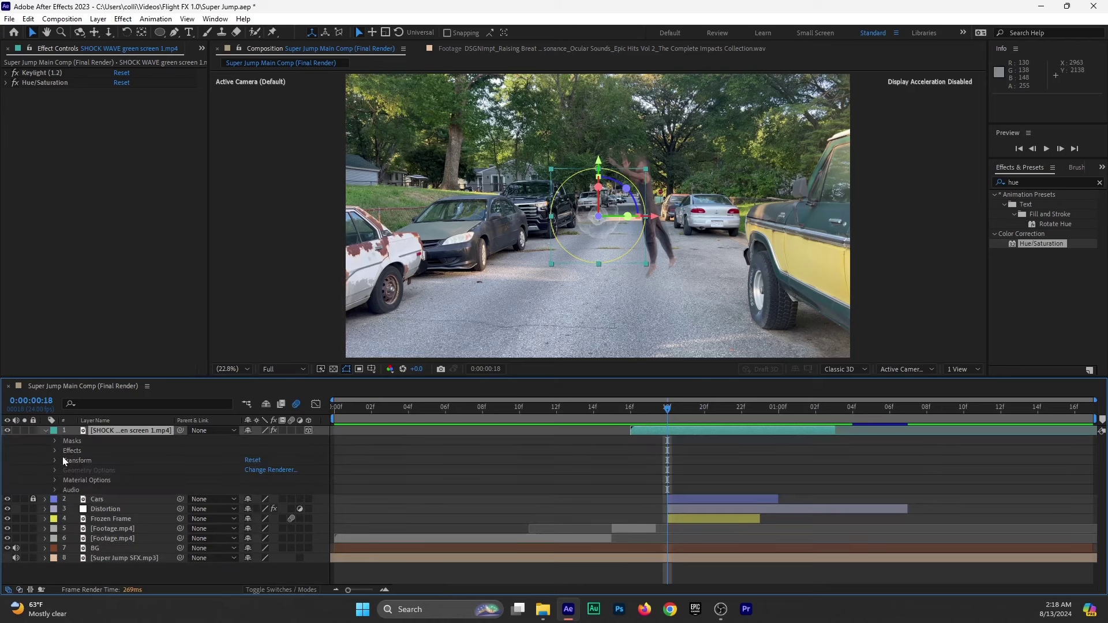
pyautogui.click(54, 461)
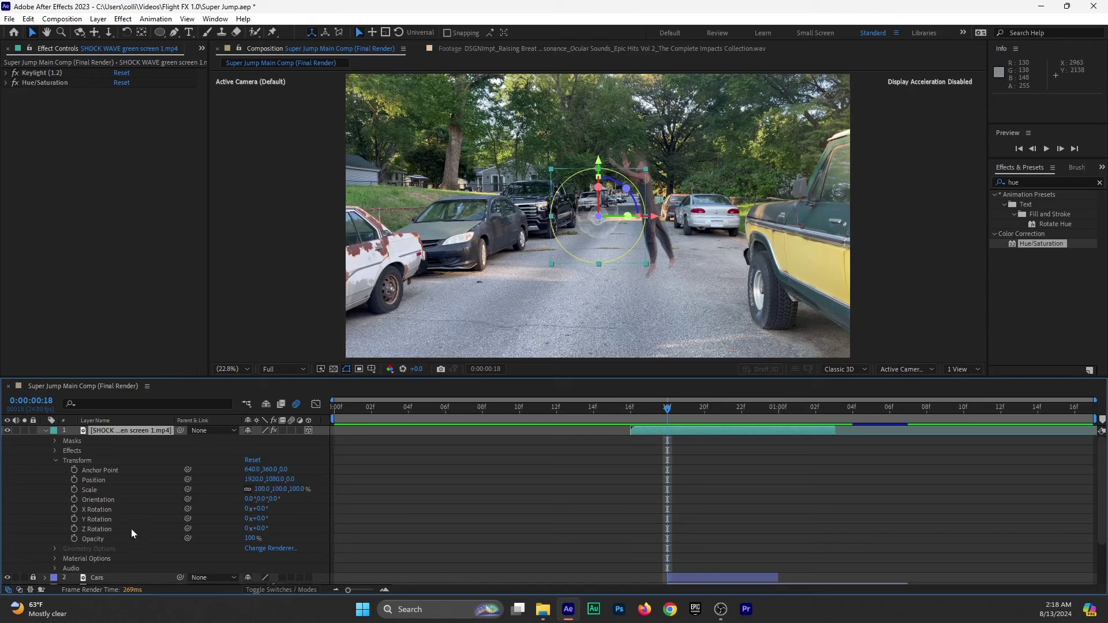
pyautogui.moveTo(256, 501); pyautogui.dragTo(209, 506)
pyautogui.hotkey('ctrl', 'z')
pyautogui.click(245, 499)
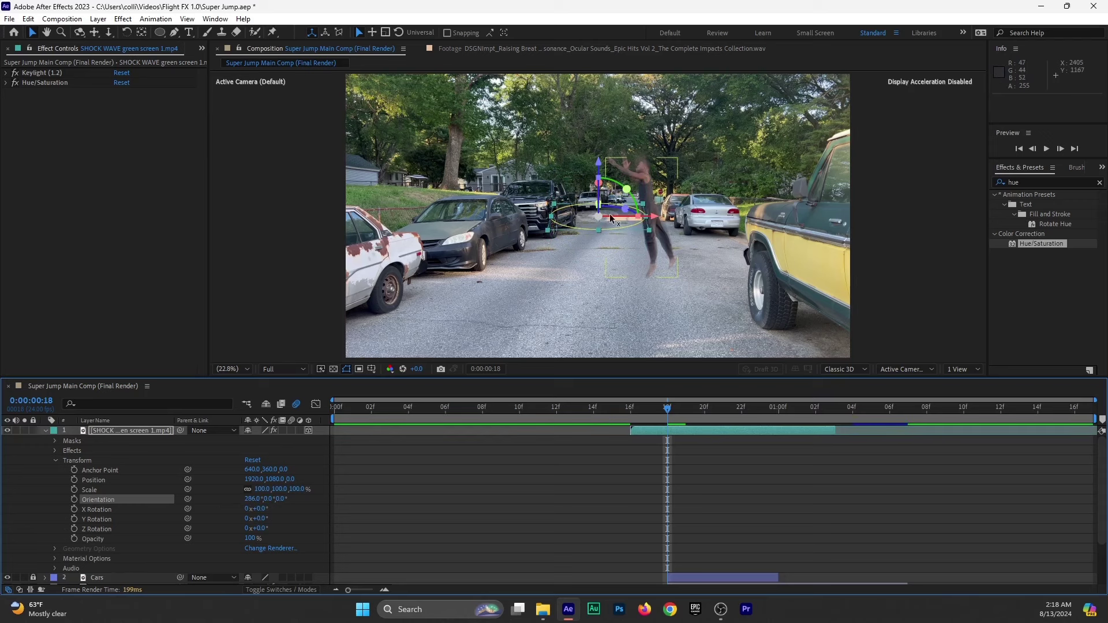
# Move the shockwave onto the road at Quarter resolution and reorder it below Frozen Frame.
pyautogui.moveTo(579, 224); pyautogui.dragTo(647, 291)
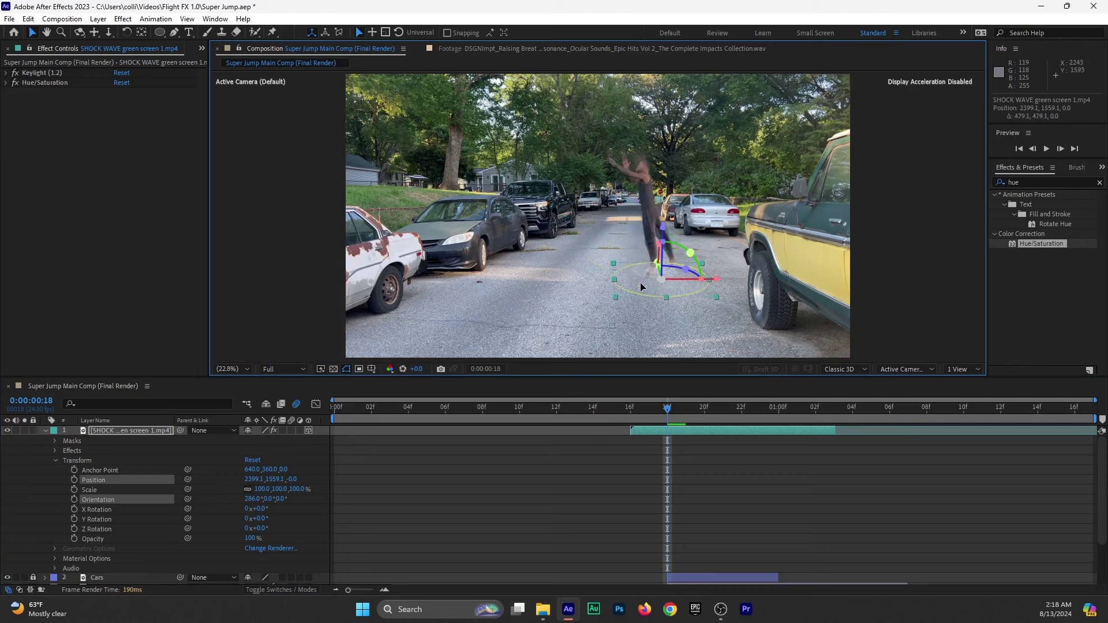
pyautogui.click(286, 371)
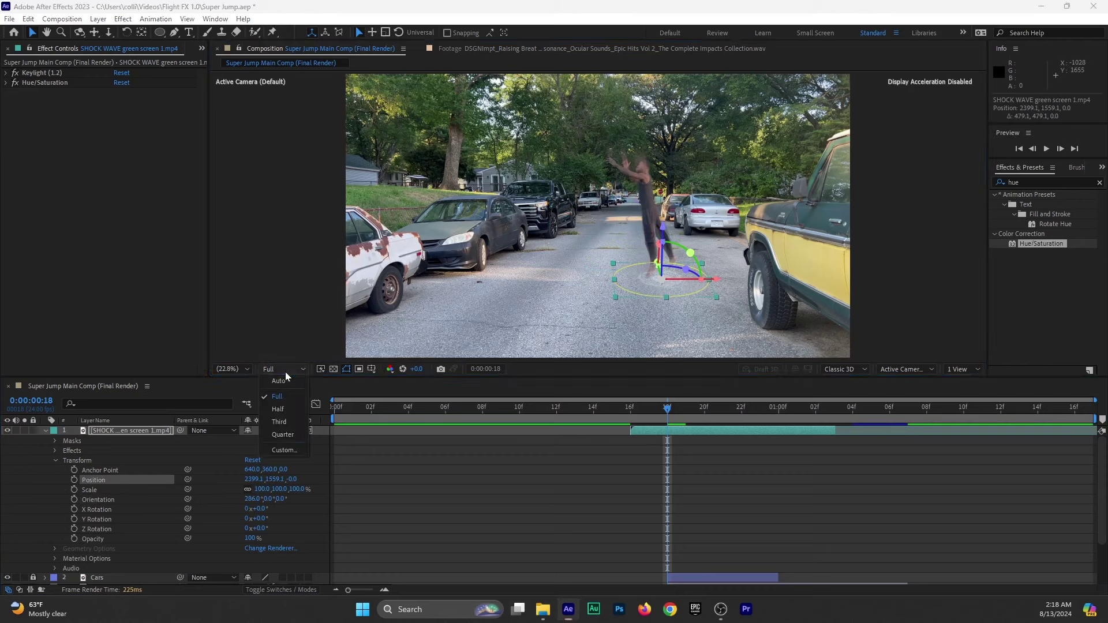
pyautogui.click(283, 435)
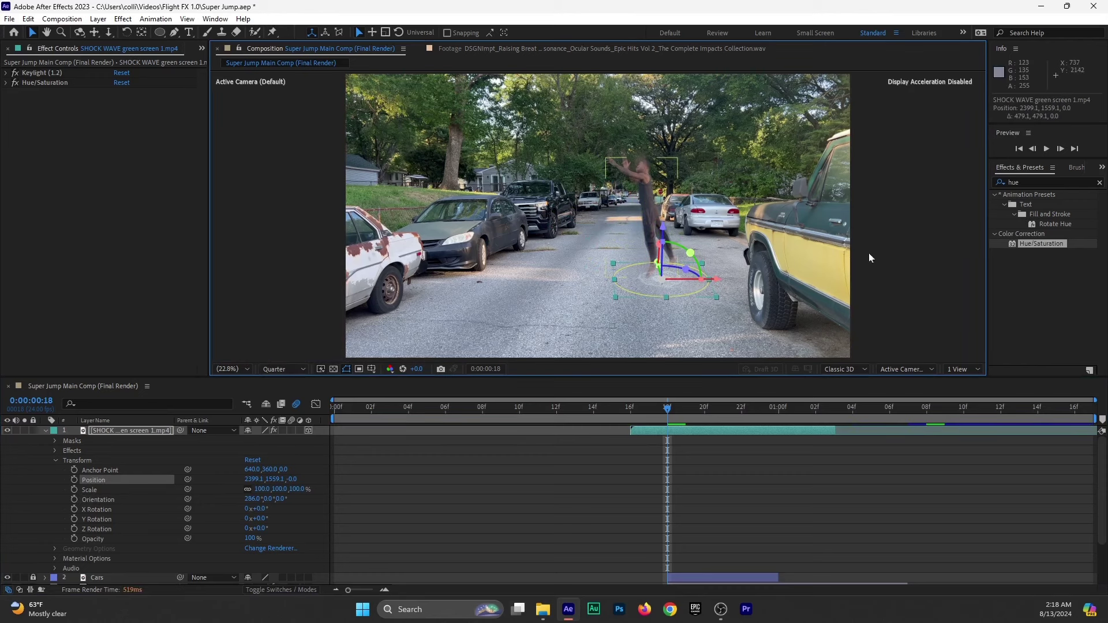
pyautogui.click(45, 429)
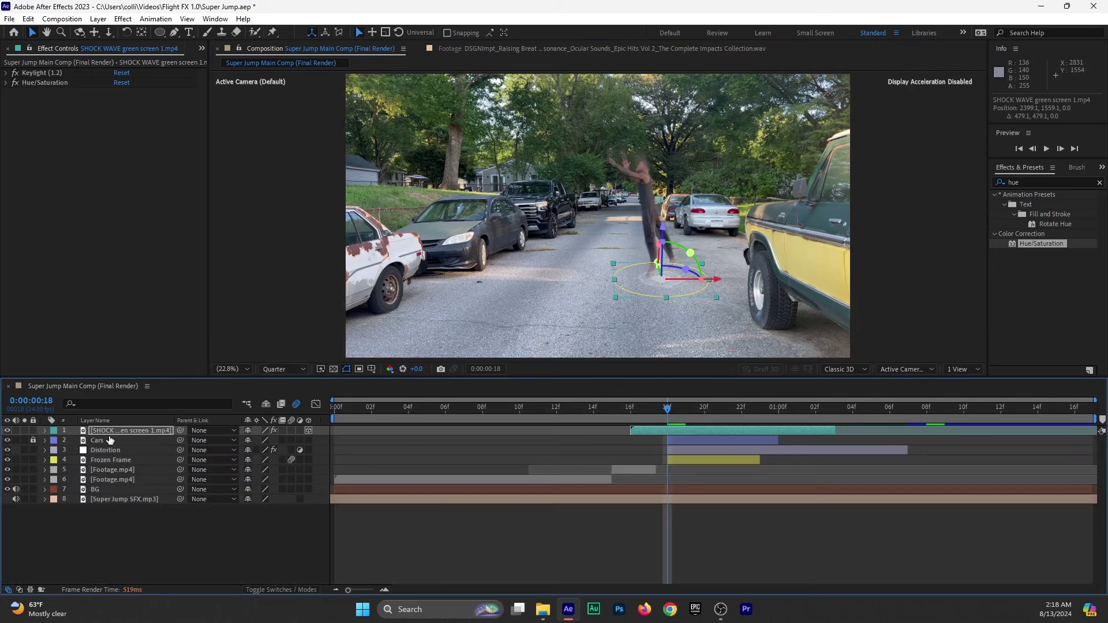
pyautogui.moveTo(112, 431); pyautogui.dragTo(122, 466)
# Nudge the shockwave to 2411.8, 1546.3 and set viewer resolution to Half.
pyautogui.moveTo(656, 292); pyautogui.dragTo(654, 287)
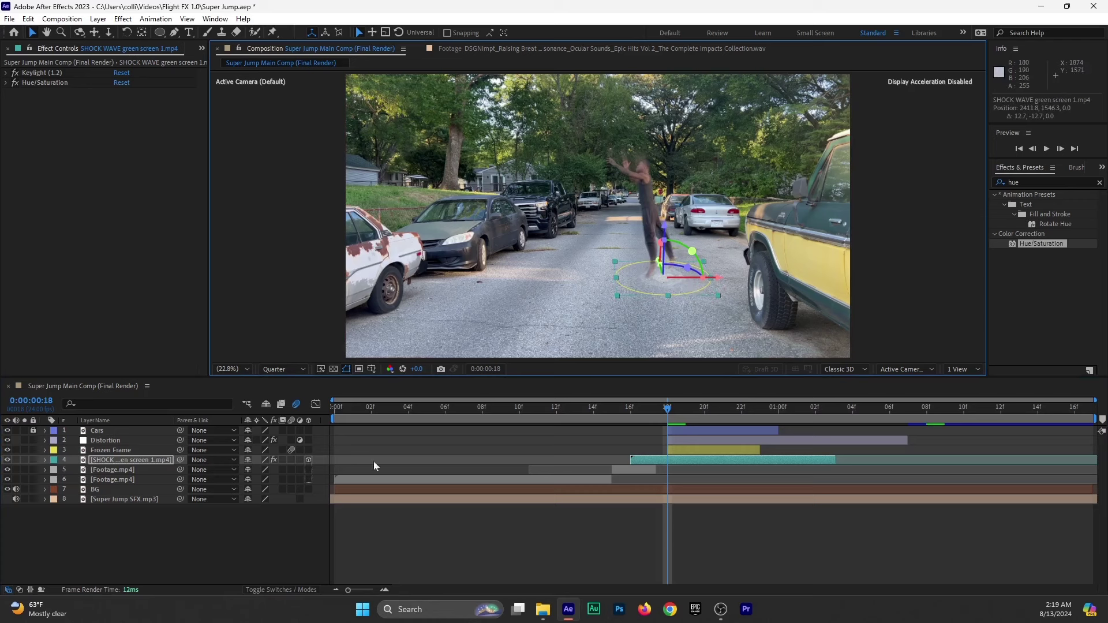
pyautogui.click(300, 368)
pyautogui.click(305, 395)
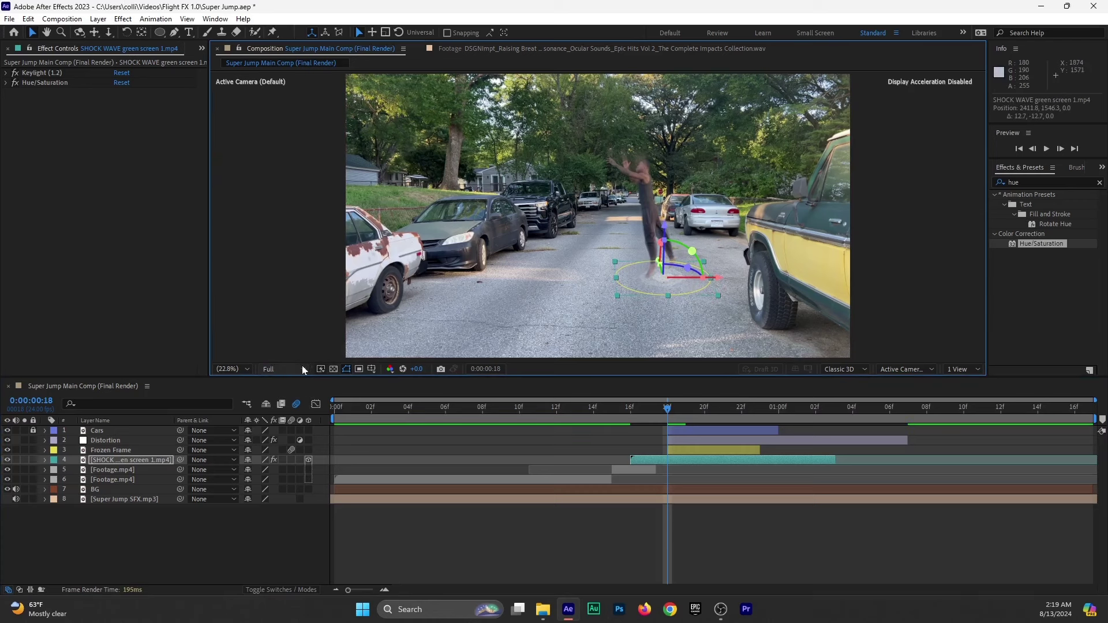
pyautogui.click(303, 365)
pyautogui.click(295, 408)
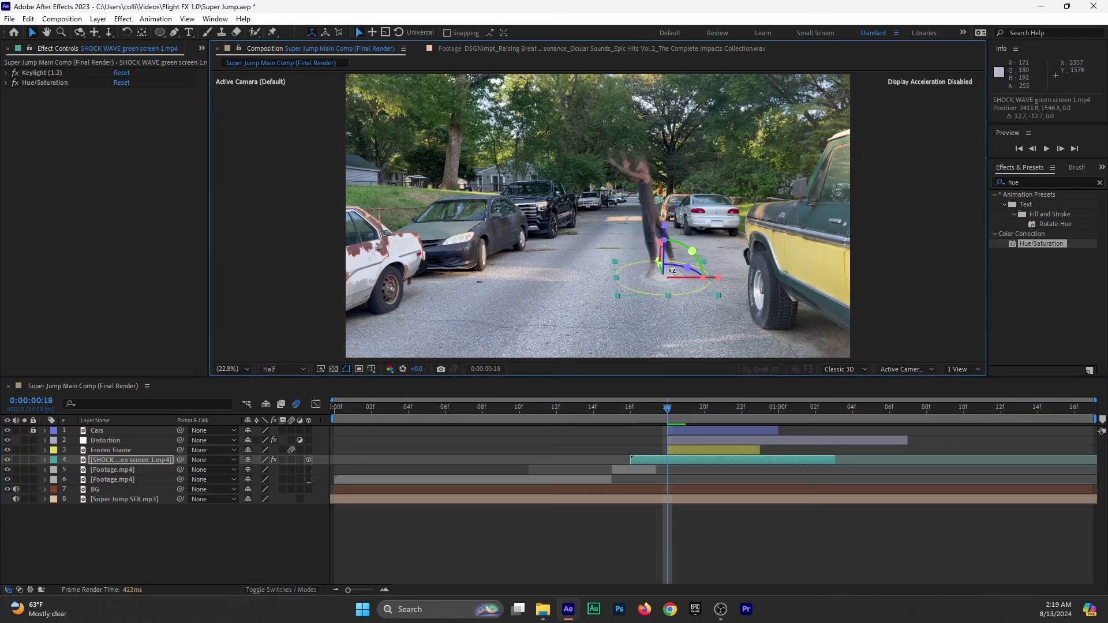
pyautogui.click(45, 459)
pyautogui.click(57, 472)
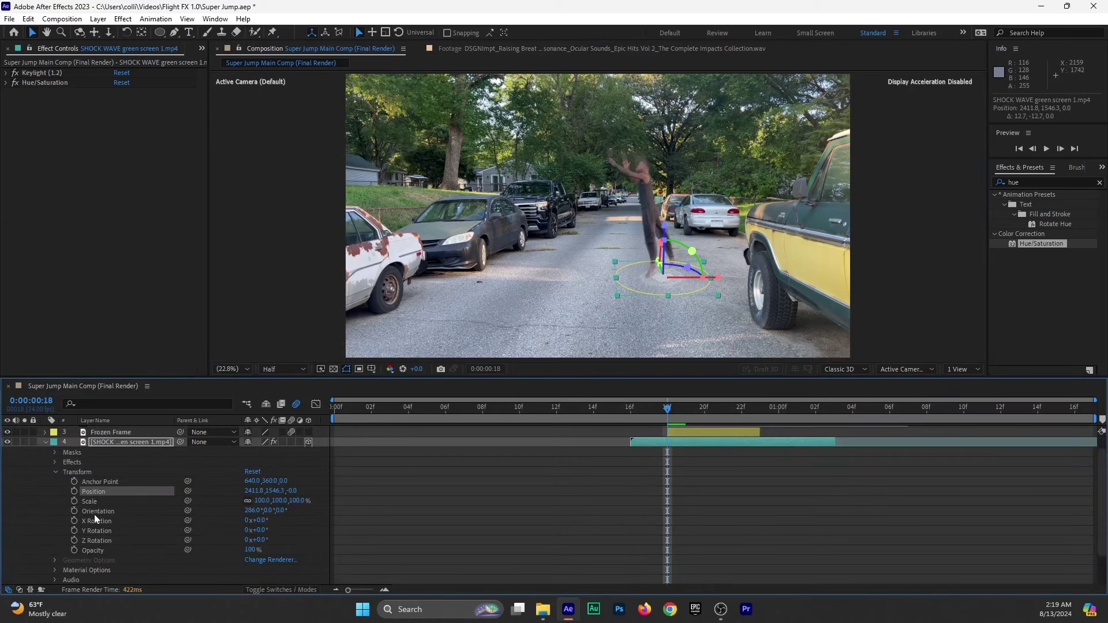
# Tilt the shockwave further, test larger Scale values, shift it a frame later and preview.
pyautogui.moveTo(252, 510); pyautogui.dragTo(239, 508)
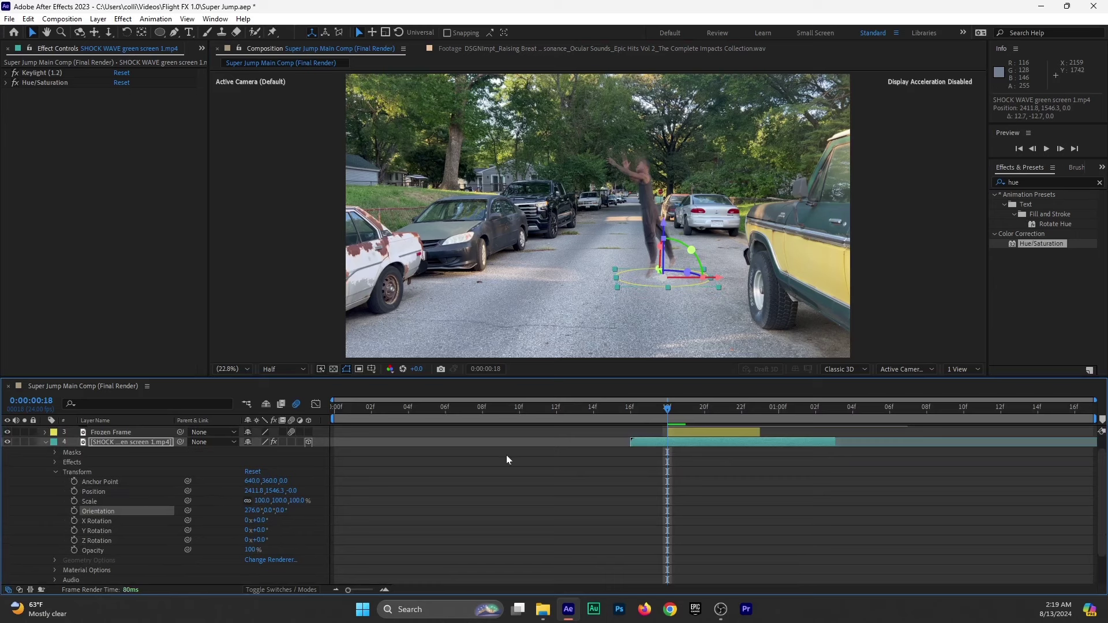
pyautogui.press('s')
pyautogui.moveTo(291, 469); pyautogui.dragTo(383, 471)
pyautogui.moveTo(377, 470); pyautogui.dragTo(386, 471)
pyautogui.moveTo(689, 459)
pyautogui.mouseDown()
pyautogui.moveTo(721, 459)
pyautogui.moveTo(677, 462)
pyautogui.moveTo(687, 462)
pyautogui.mouseUp()
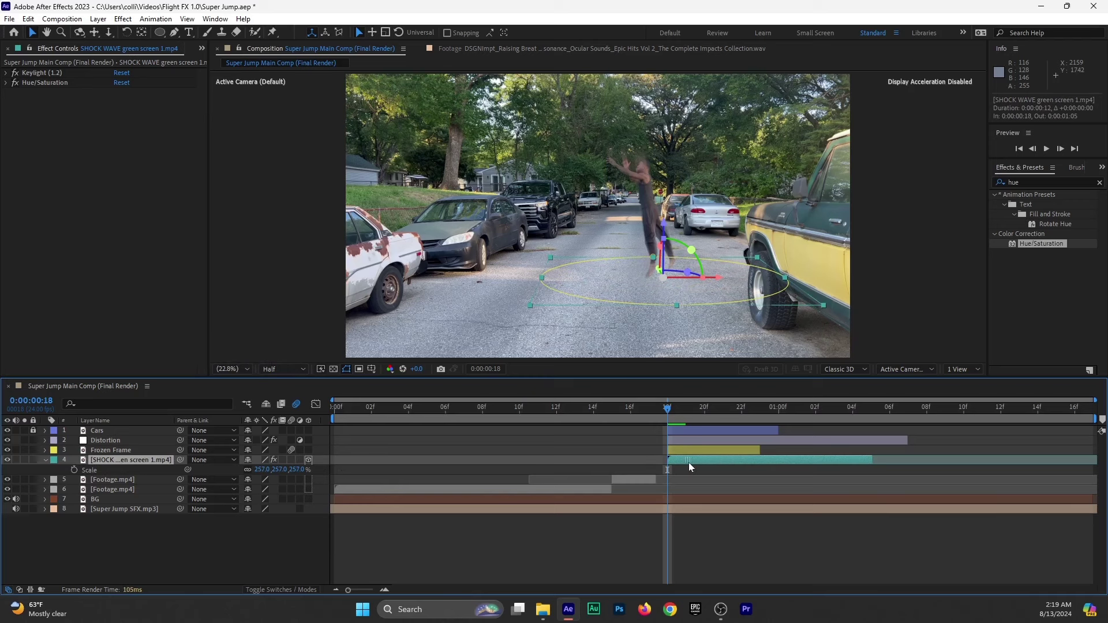
pyautogui.click(629, 409)
pyautogui.press('space')
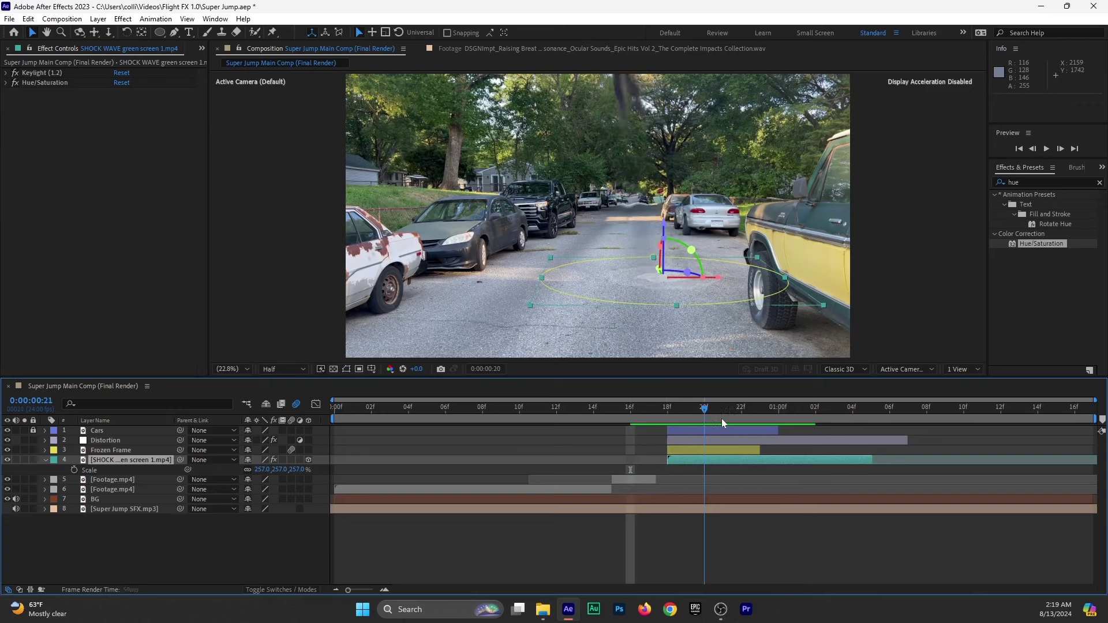
pyautogui.press('space')
pyautogui.press('space')
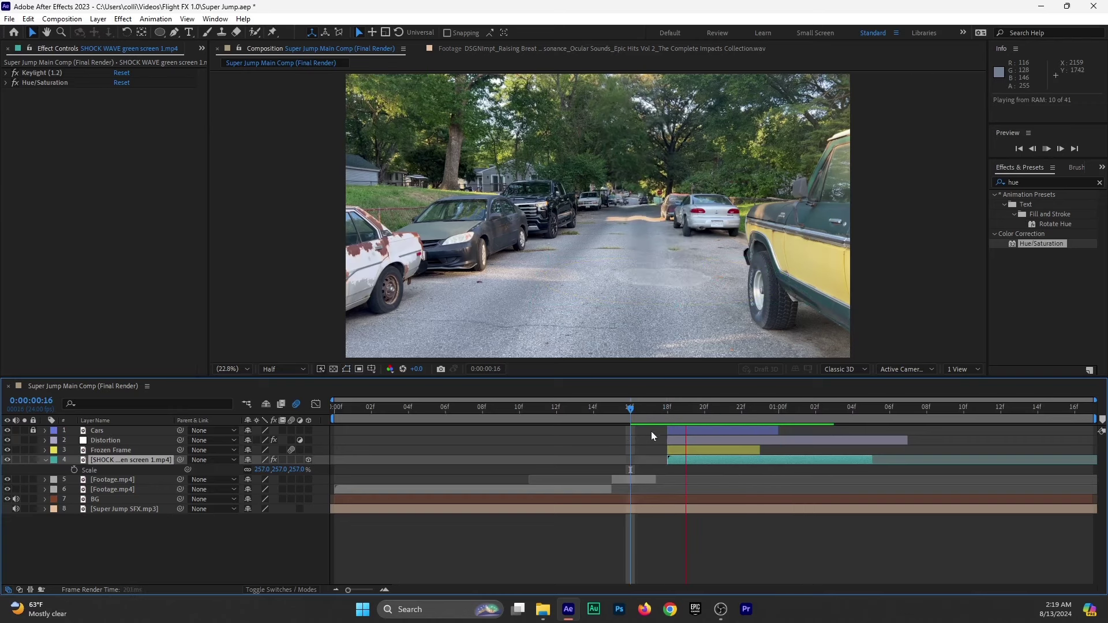
# Keyframe the shockwave's Scale from 89% at frame 18 to 549% at 1:04.
pyautogui.moveTo(651, 414); pyautogui.dragTo(667, 414)
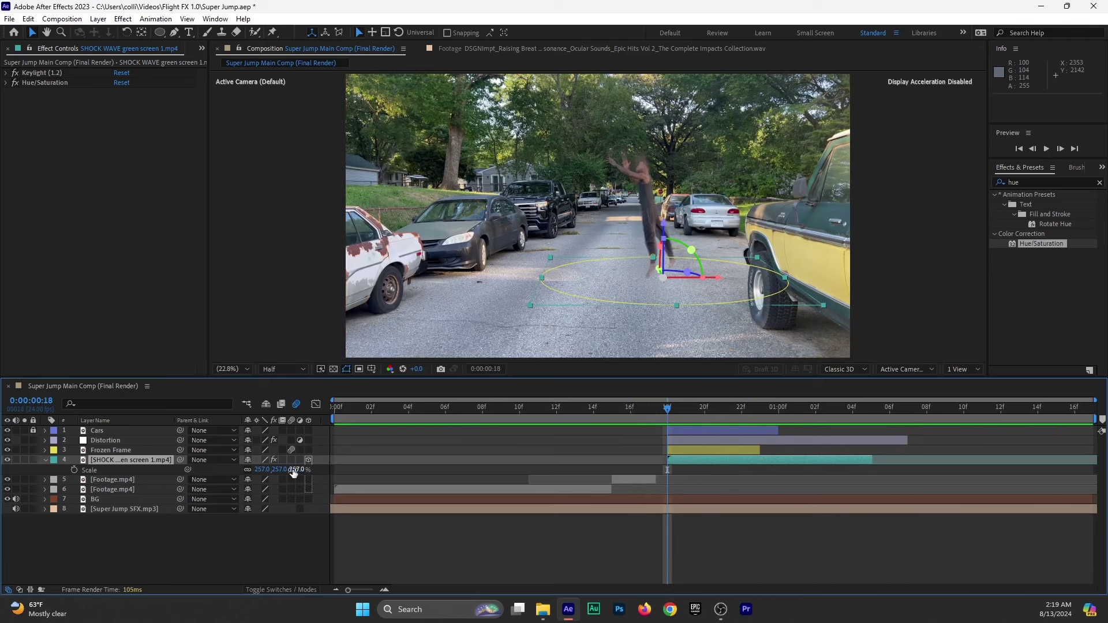
pyautogui.moveTo(299, 475); pyautogui.dragTo(208, 479)
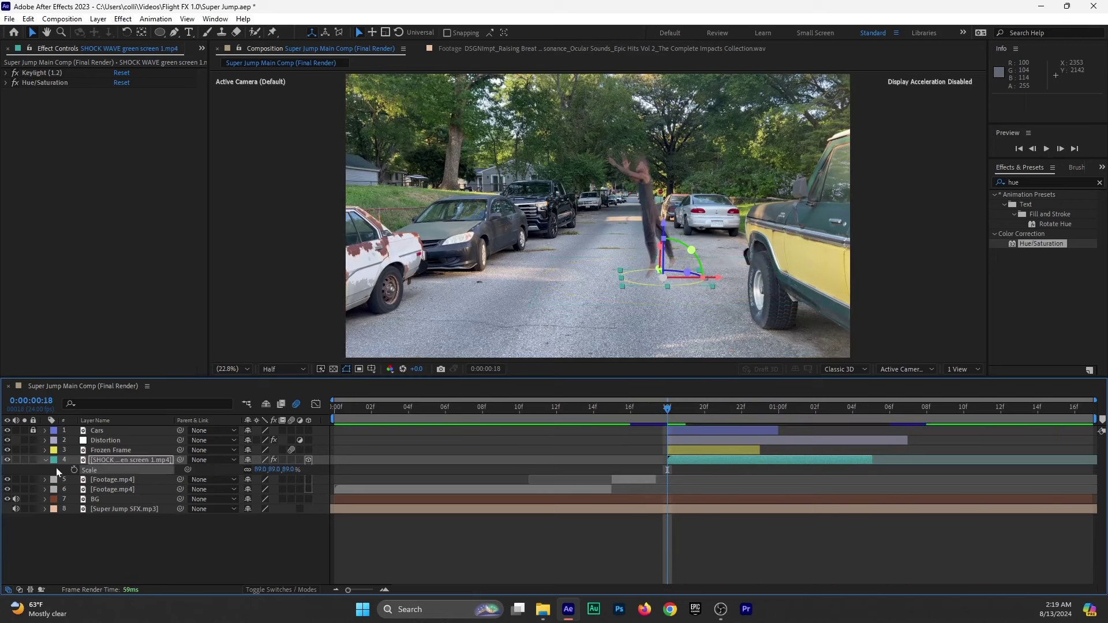
pyautogui.click(73, 470)
pyautogui.press('space')
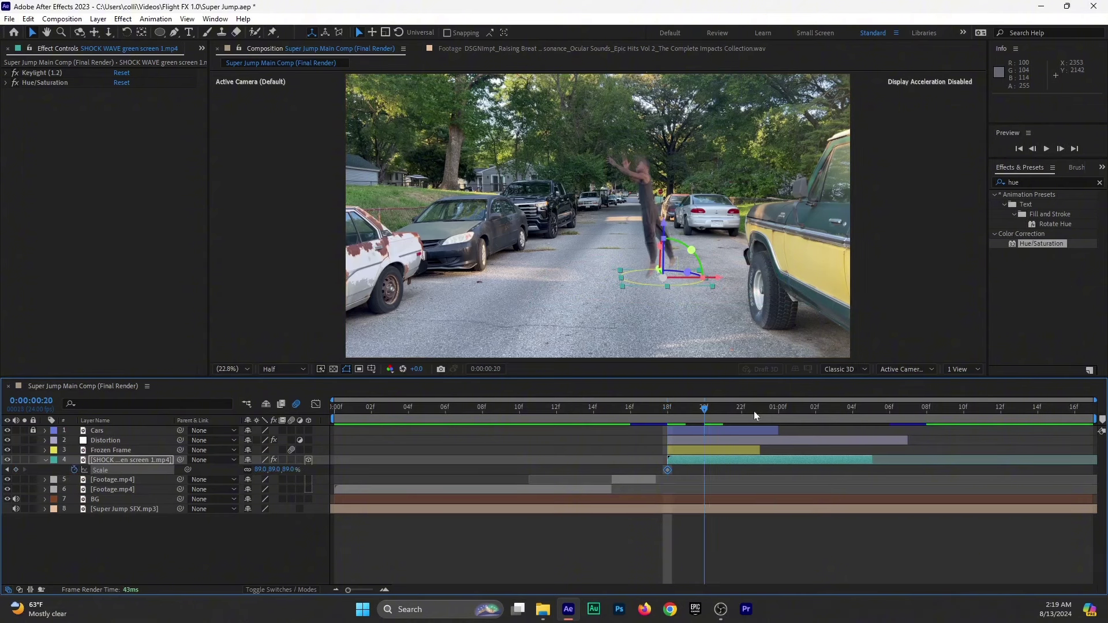
pyautogui.press('space')
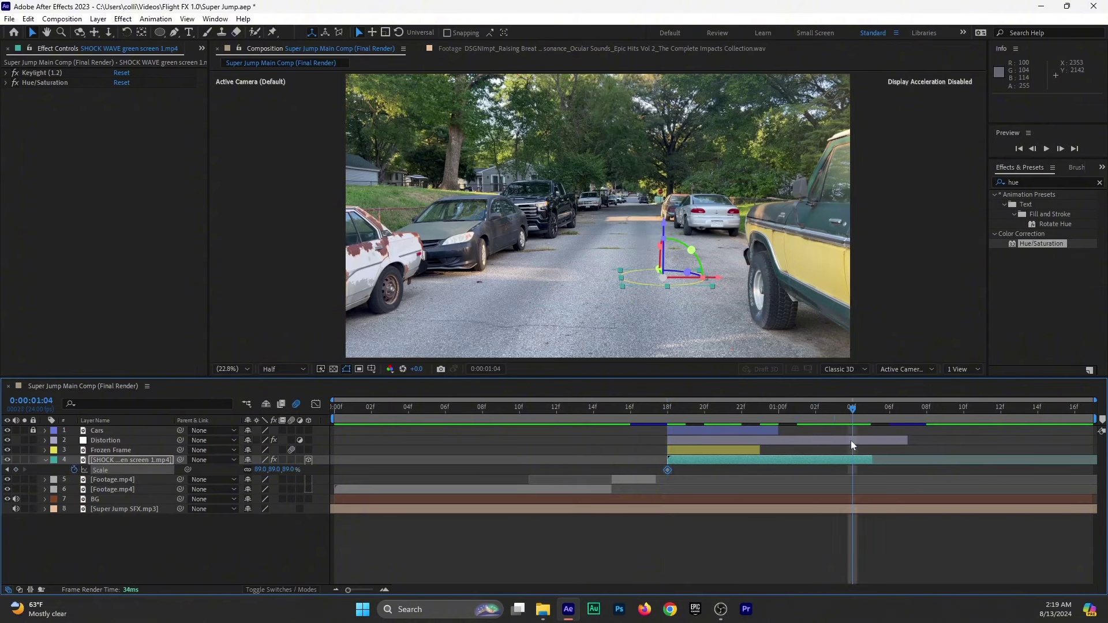
pyautogui.moveTo(290, 469); pyautogui.dragTo(322, 469)
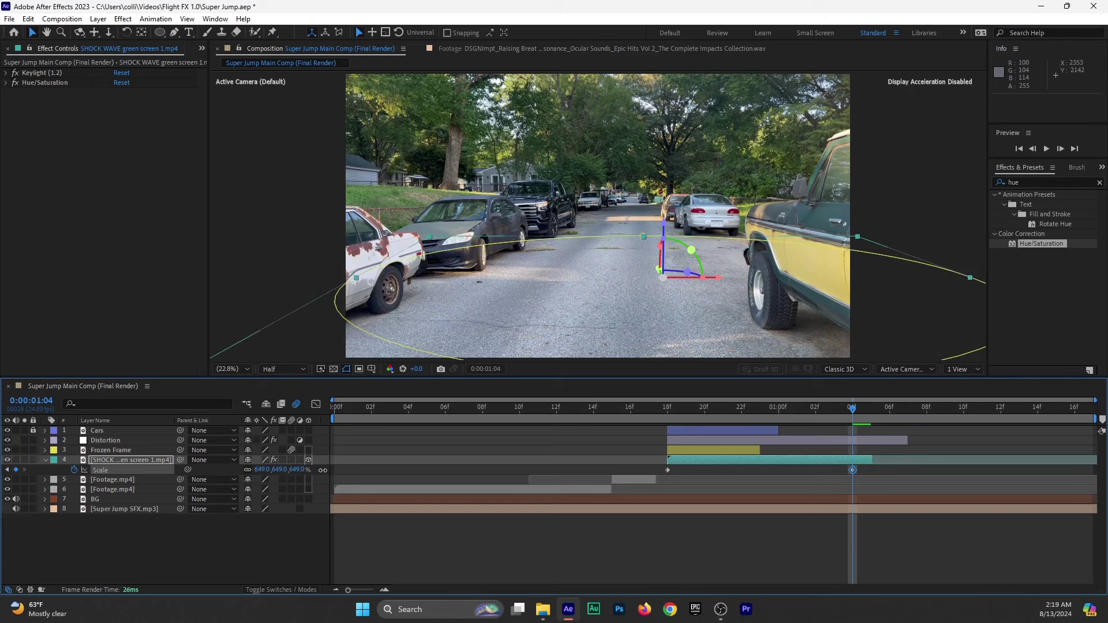
# Preview the growing shockwave from frame 16, then select and unlock the Cars layer.
pyautogui.click(633, 409)
pyautogui.press('space')
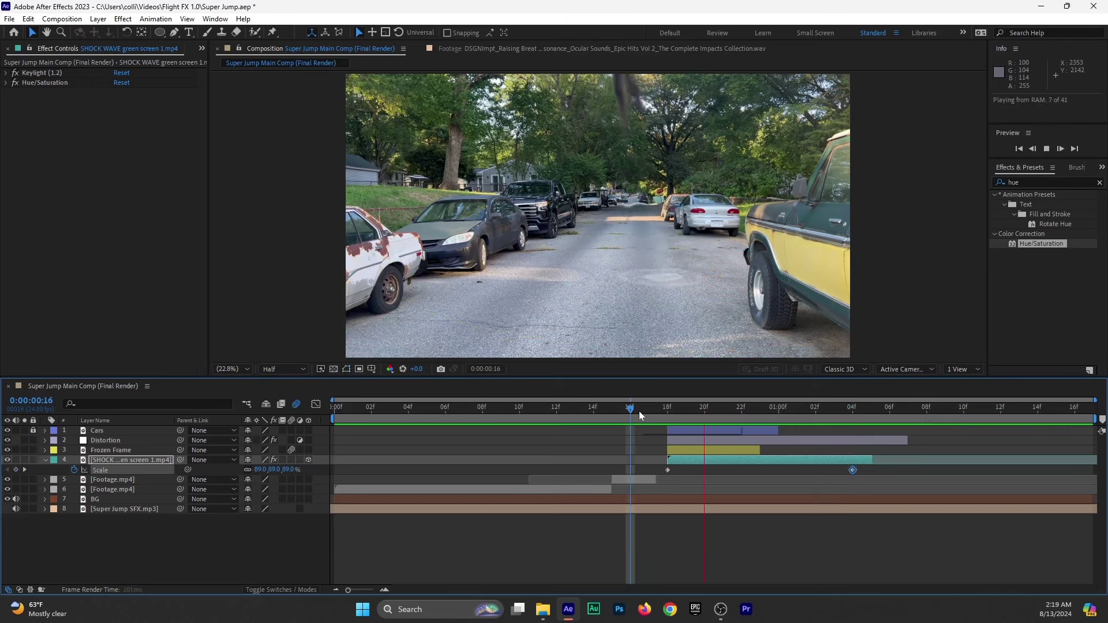
pyautogui.moveTo(679, 411); pyautogui.dragTo(747, 416)
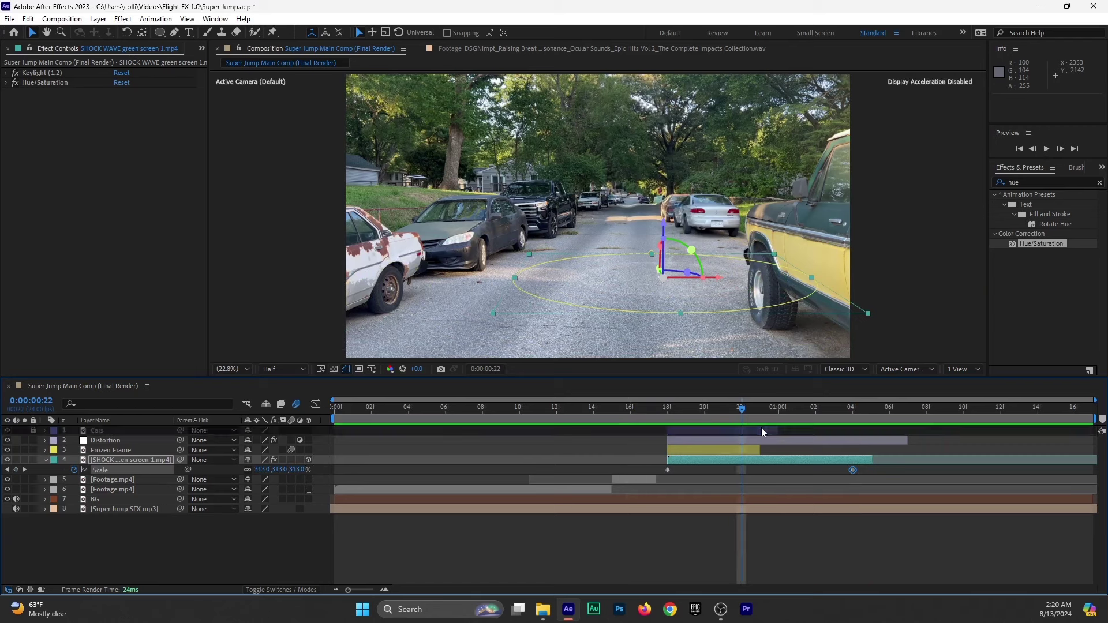
pyautogui.click(760, 431)
pyautogui.click(33, 430)
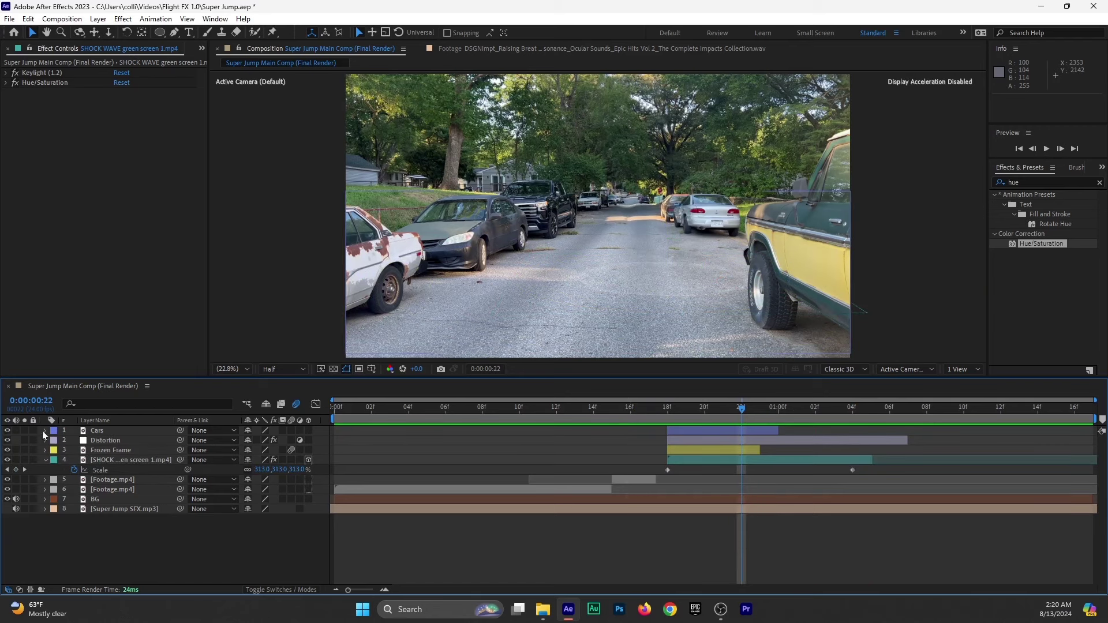
# Extend the Cars layer's out point to about 1:04 and scrub from frame 16 onward.
pyautogui.click(123, 430)
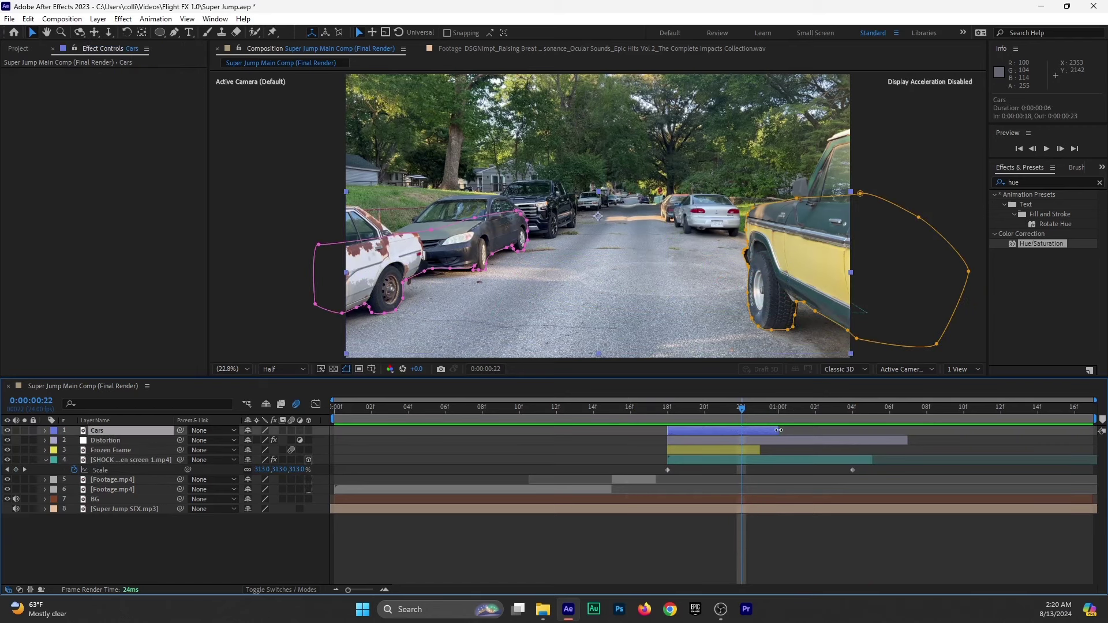
pyautogui.moveTo(779, 429); pyautogui.dragTo(888, 435)
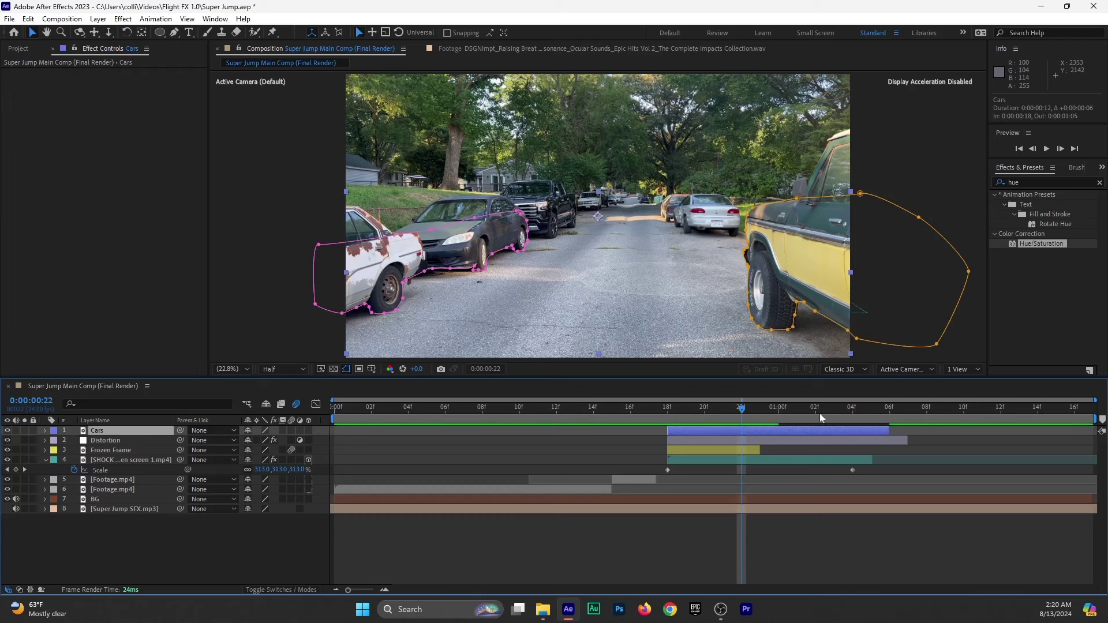
pyautogui.click(628, 409)
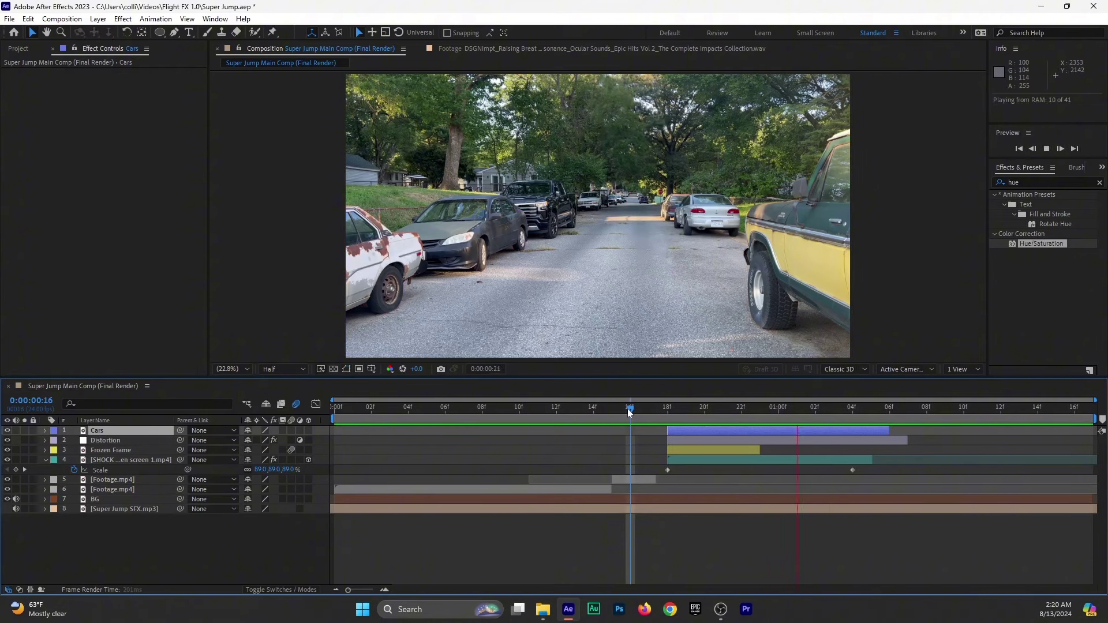
pyautogui.moveTo(629, 411); pyautogui.dragTo(760, 411)
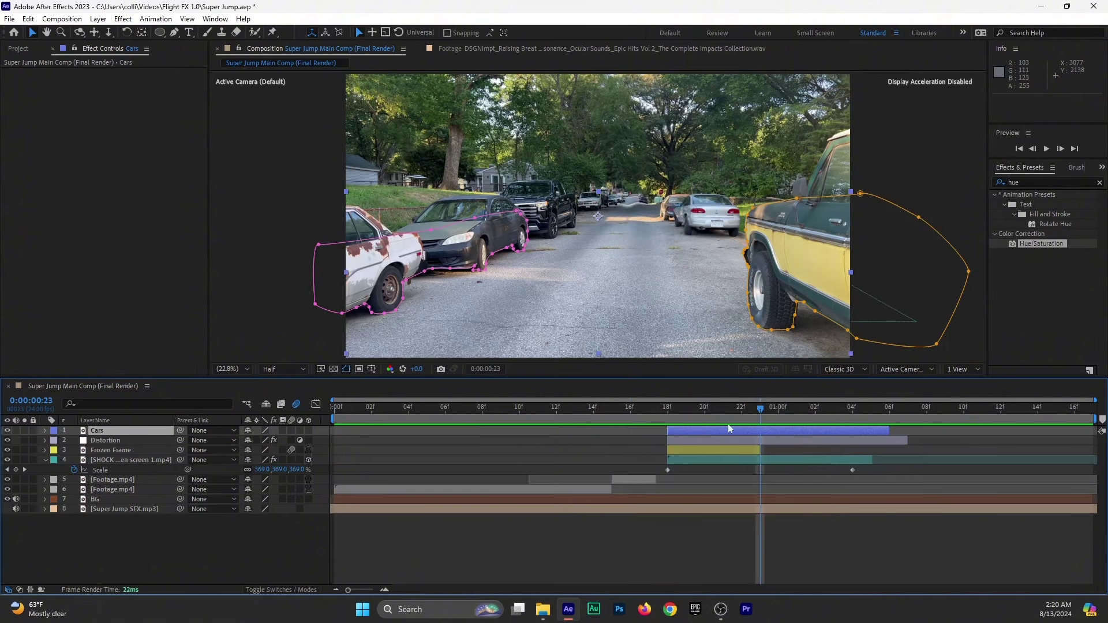
pyautogui.click(780, 409)
pyautogui.moveTo(776, 412); pyautogui.dragTo(797, 409)
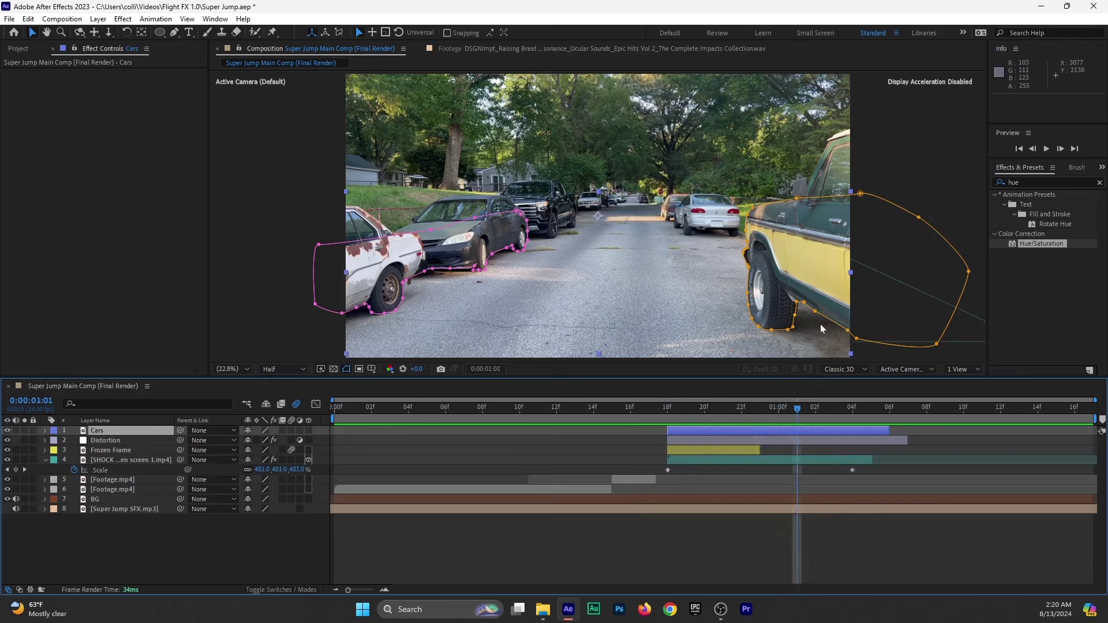
# Preview the shot around frames 17–22, then reselect the SHOCK WAVE layer.
pyautogui.press('space')
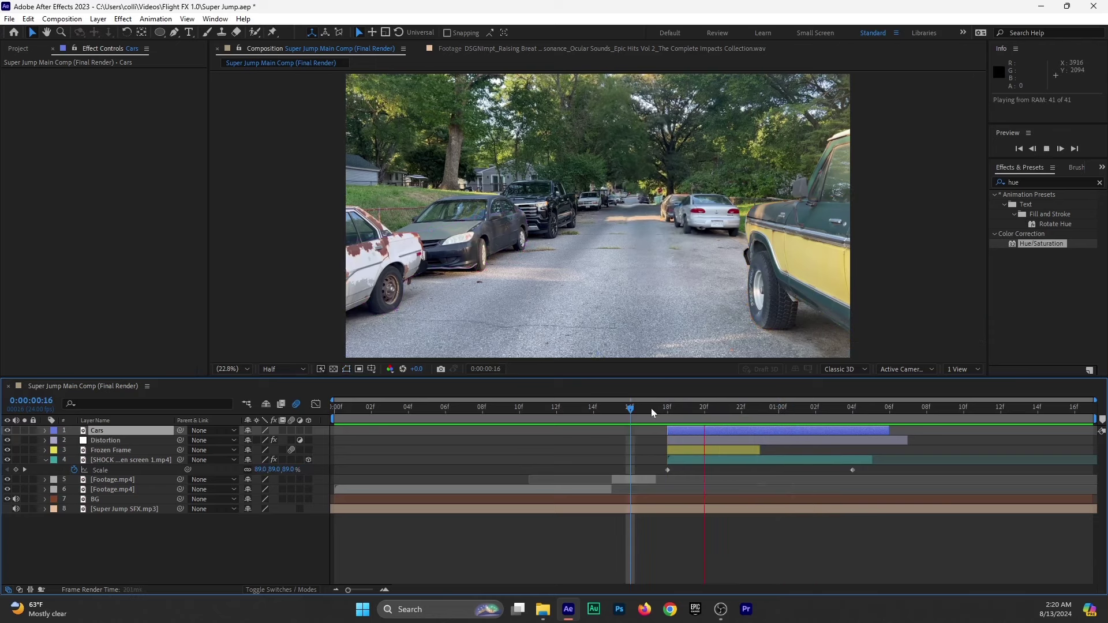
pyautogui.click(651, 408)
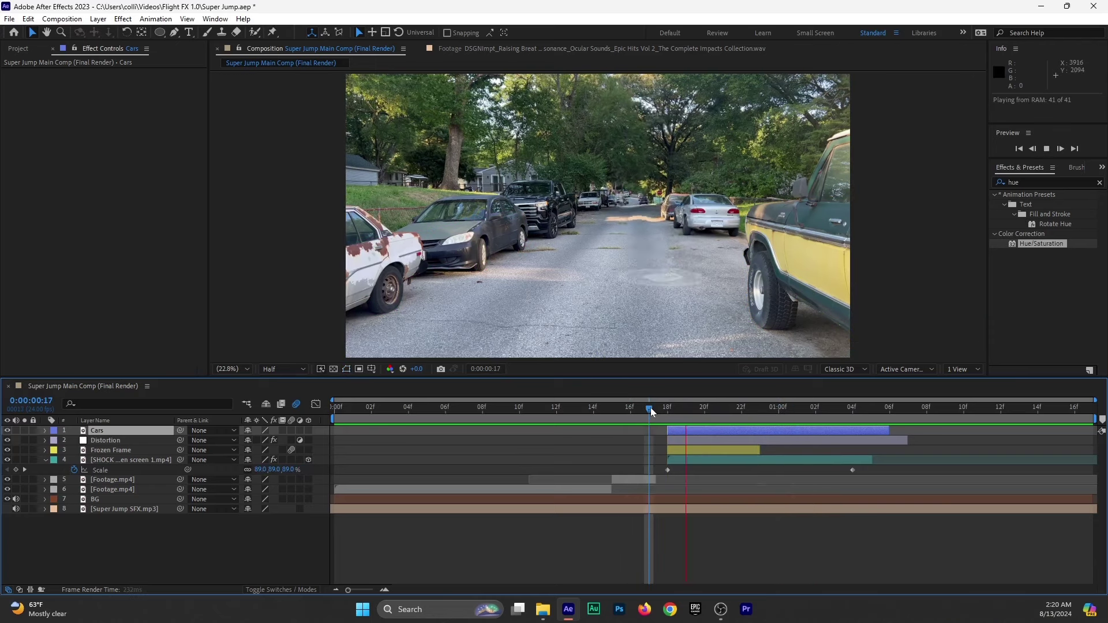
pyautogui.moveTo(651, 411)
pyautogui.mouseDown()
pyautogui.moveTo(741, 408)
pyautogui.moveTo(687, 409)
pyautogui.mouseUp()
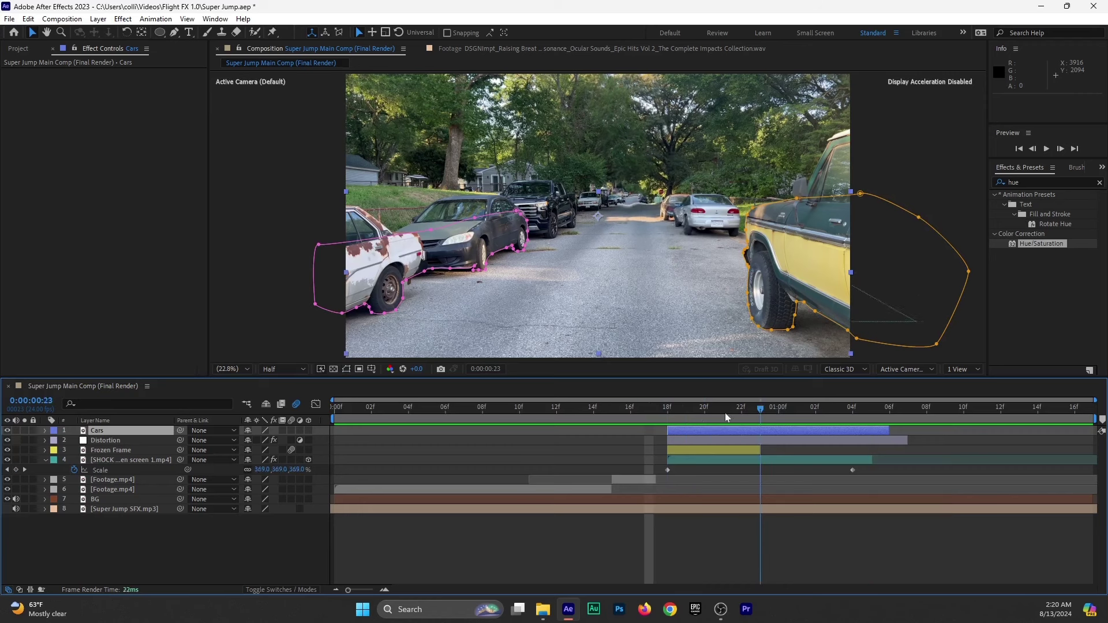
pyautogui.click(688, 462)
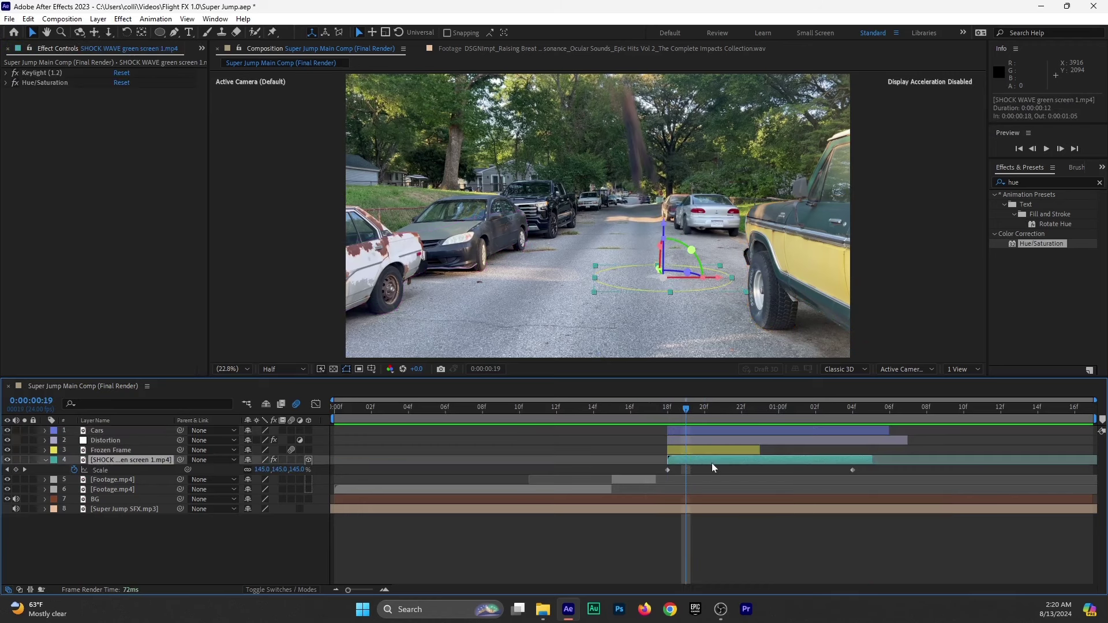
# Time-stretch the SHOCK WAVE layer to 50%.
pyautogui.rightClick(713, 468)
pyautogui.click(692, 465)
pyautogui.rightClick(691, 468)
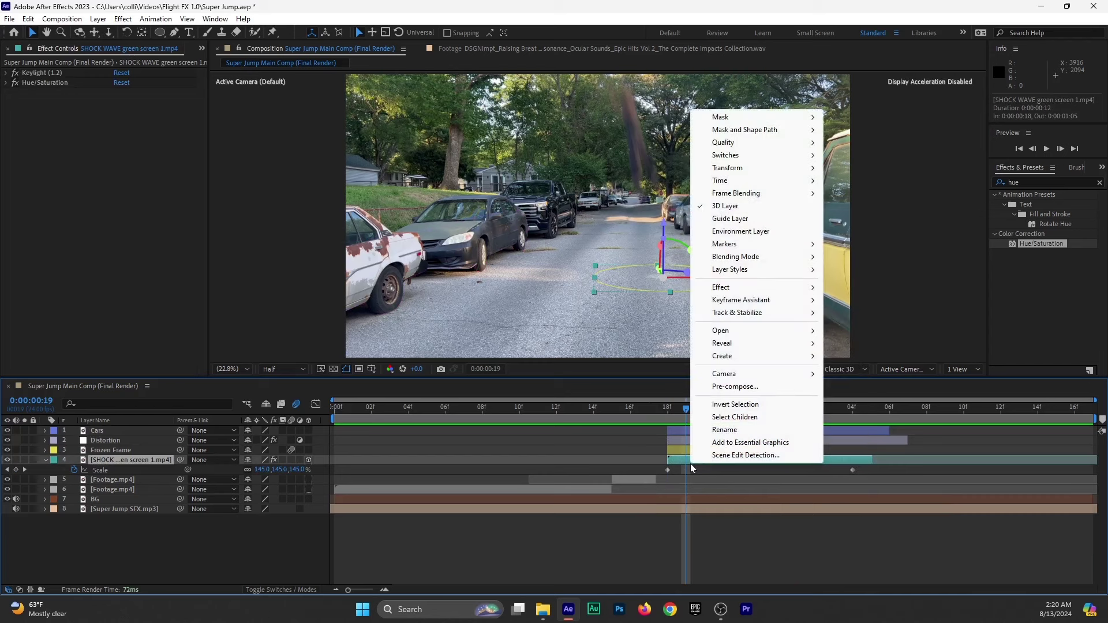
pyautogui.moveTo(722, 180)
pyautogui.click(899, 207)
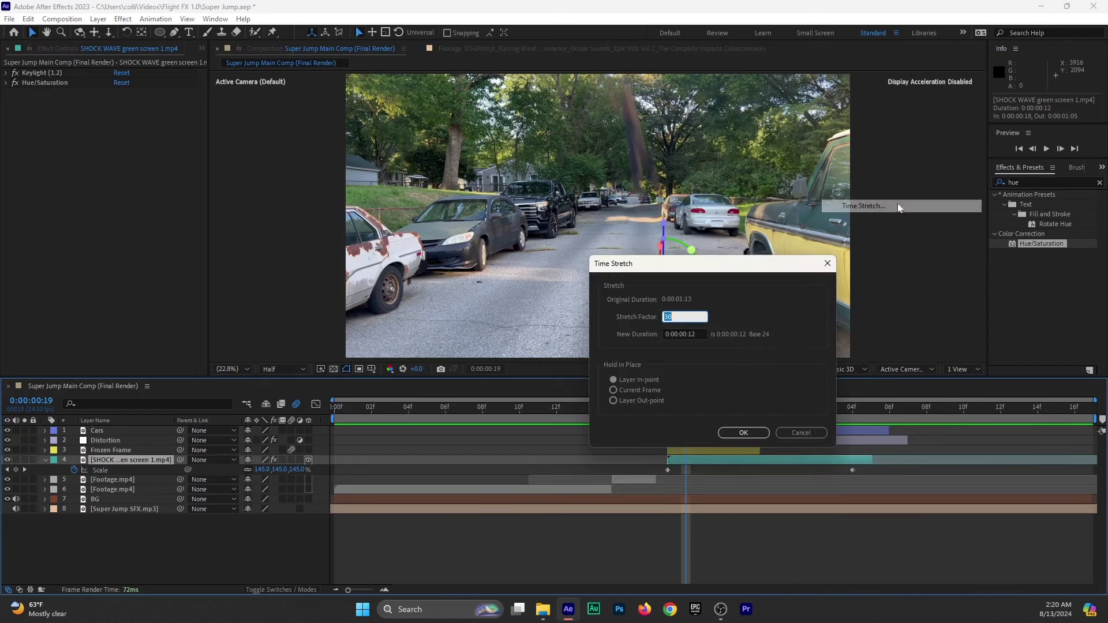
pyautogui.write('50')
pyautogui.press('Return')
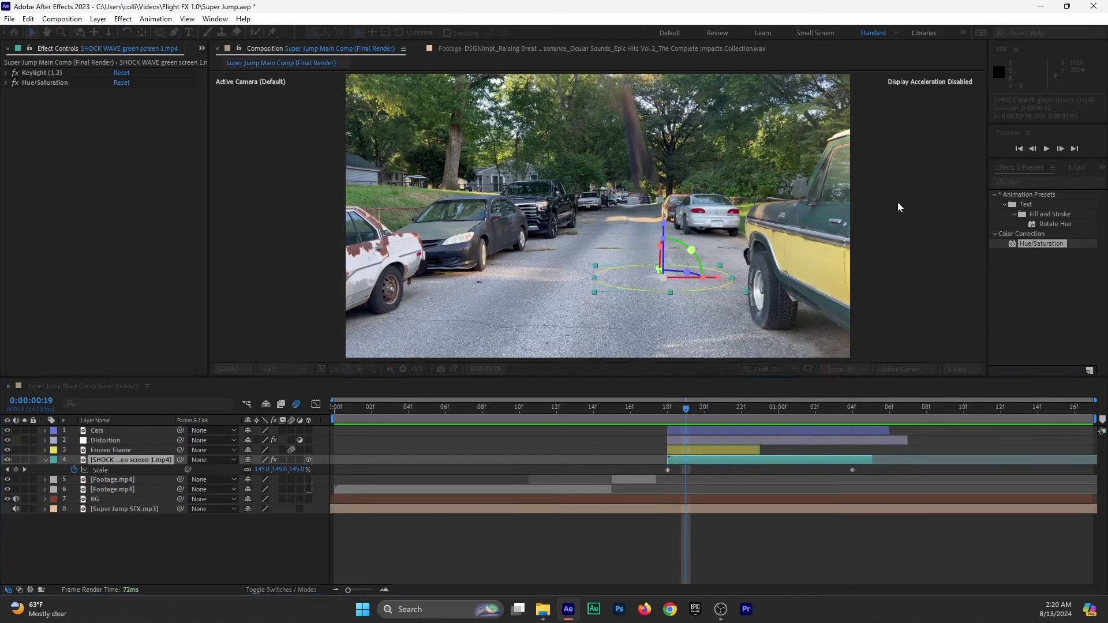
# Extend the Cars layer to end at 1:11 and preview the jump from frame 17.
pyautogui.click(653, 404)
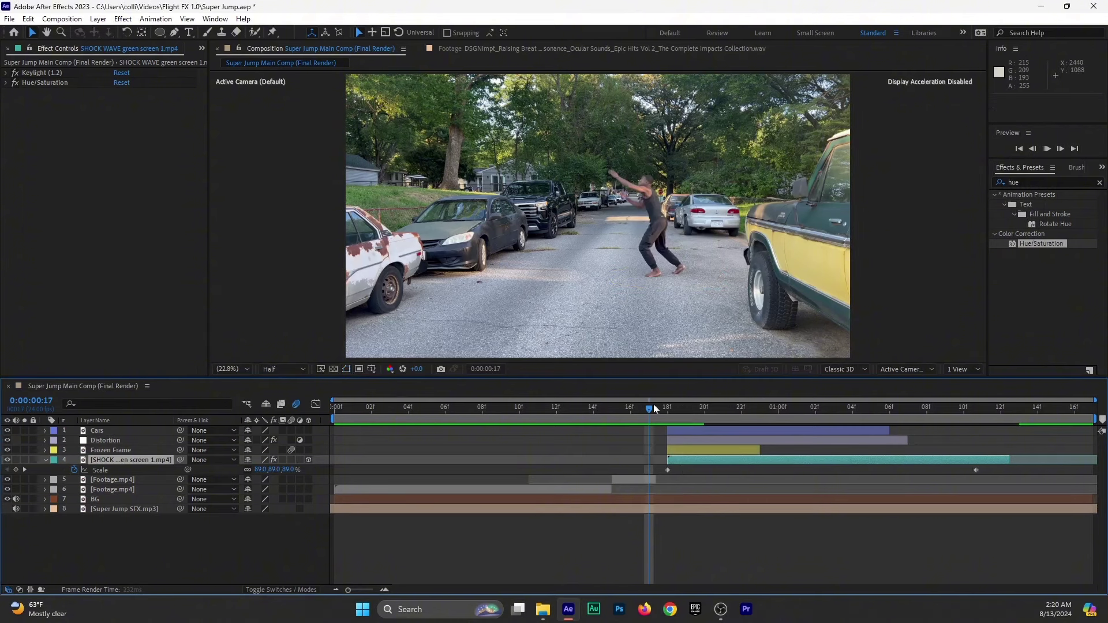
pyautogui.press('pagedown')
pyautogui.moveTo(724, 407); pyautogui.dragTo(871, 407)
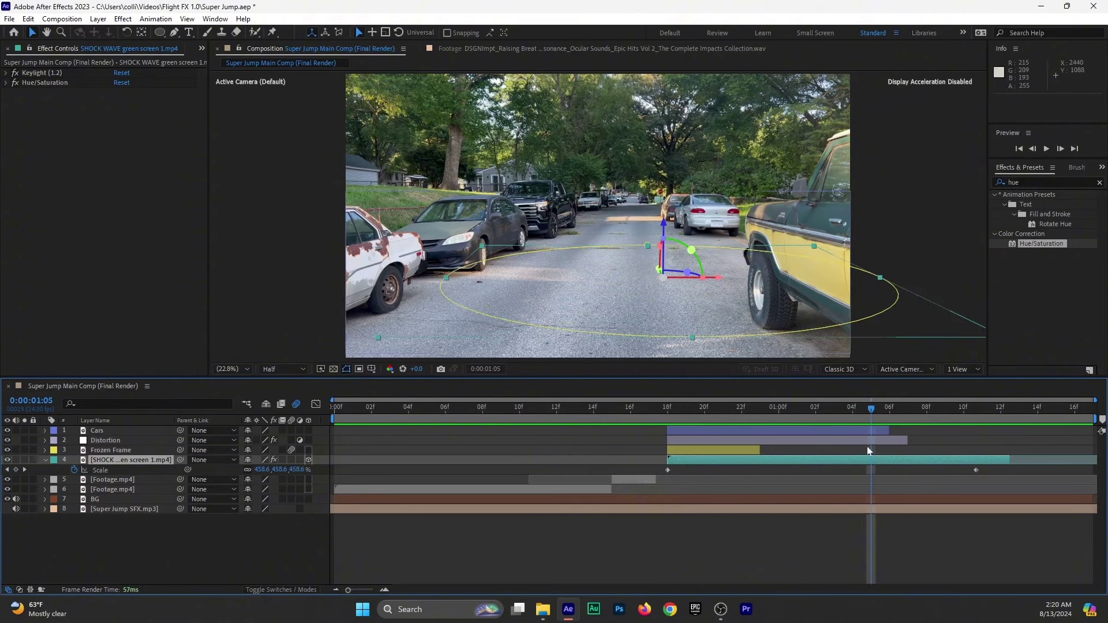
pyautogui.moveTo(892, 430); pyautogui.dragTo(1017, 434)
pyautogui.moveTo(631, 413); pyautogui.dragTo(645, 404)
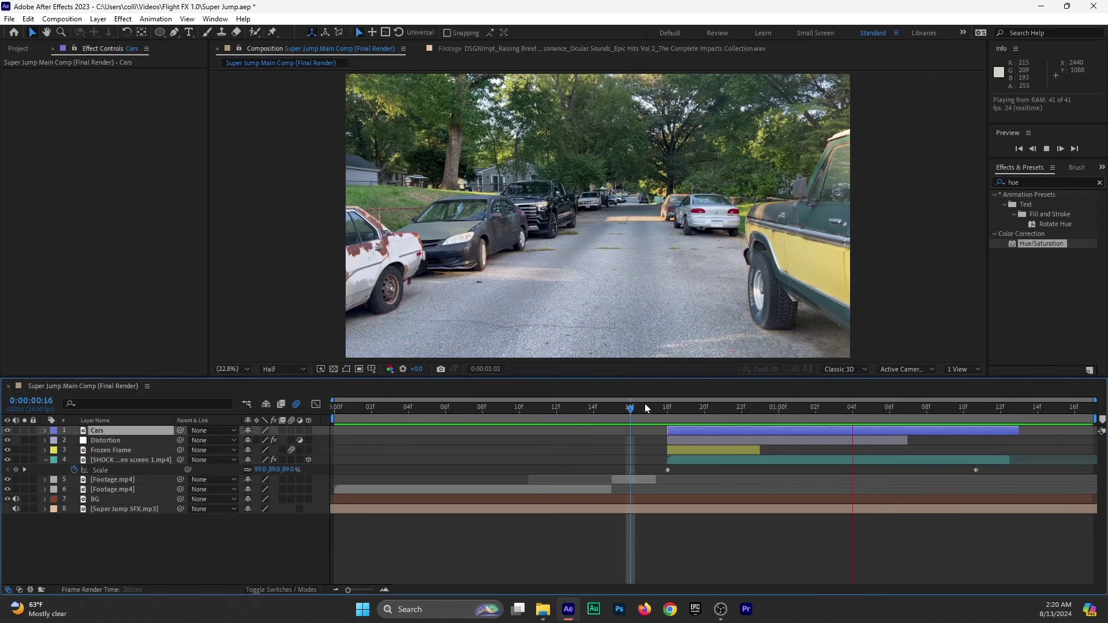
pyautogui.press('space')
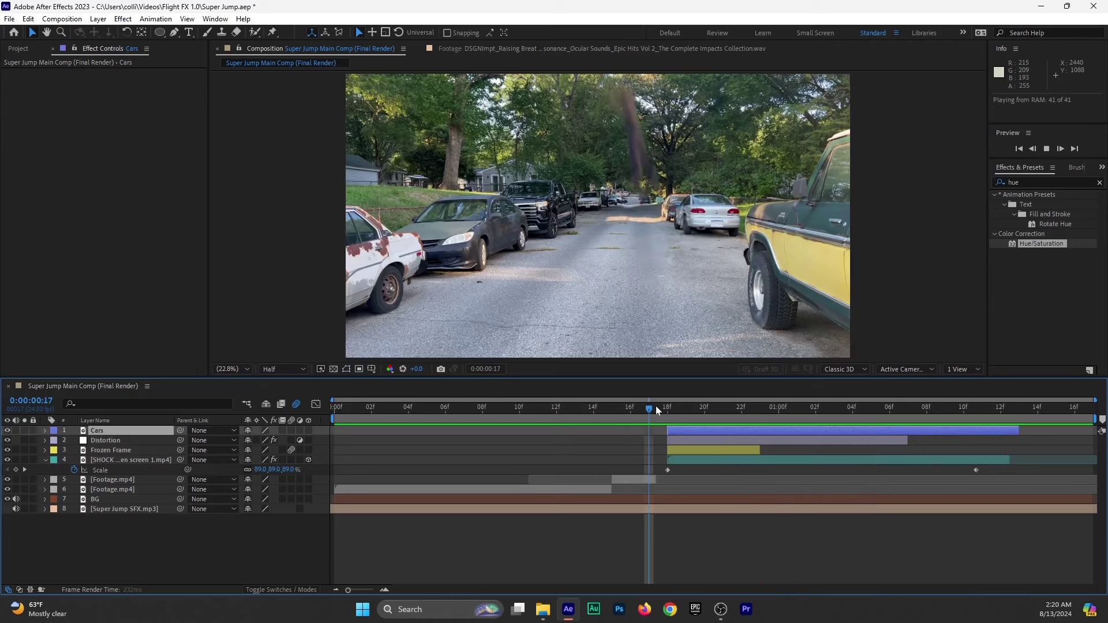
pyautogui.click(662, 409)
pyautogui.moveTo(663, 412); pyautogui.dragTo(707, 417)
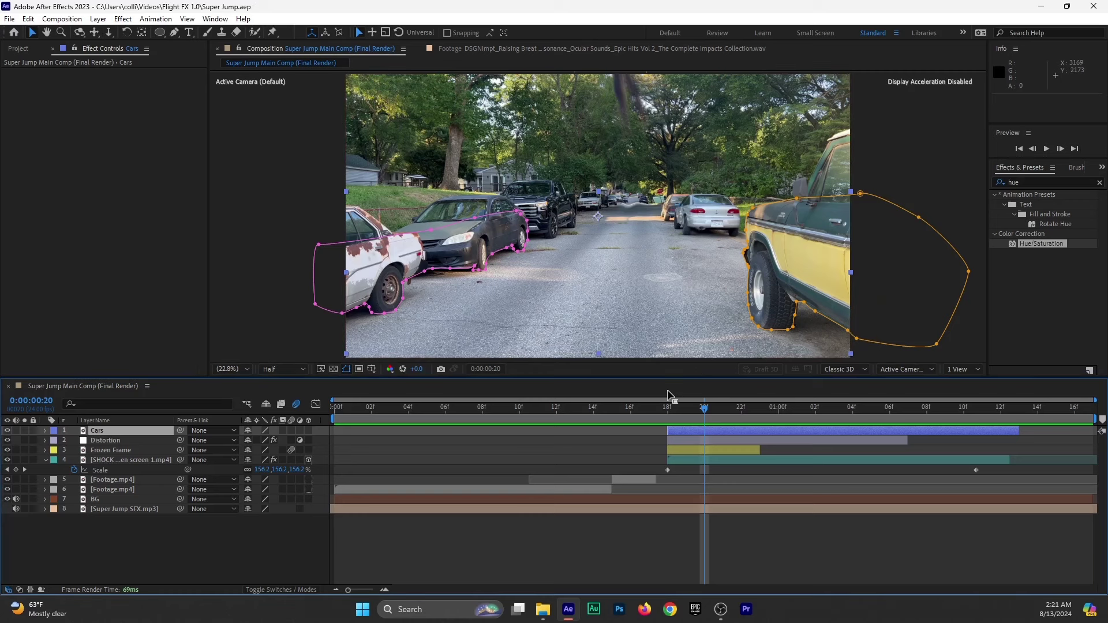
pyautogui.click(629, 407)
pyautogui.press('space')
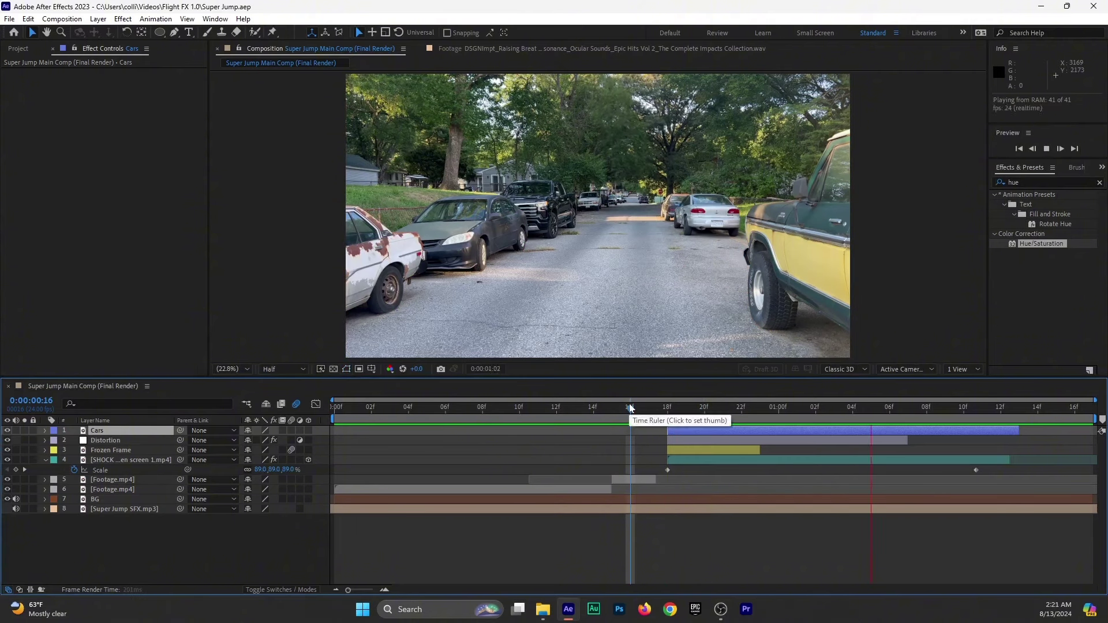
pyautogui.moveTo(645, 411); pyautogui.dragTo(850, 425)
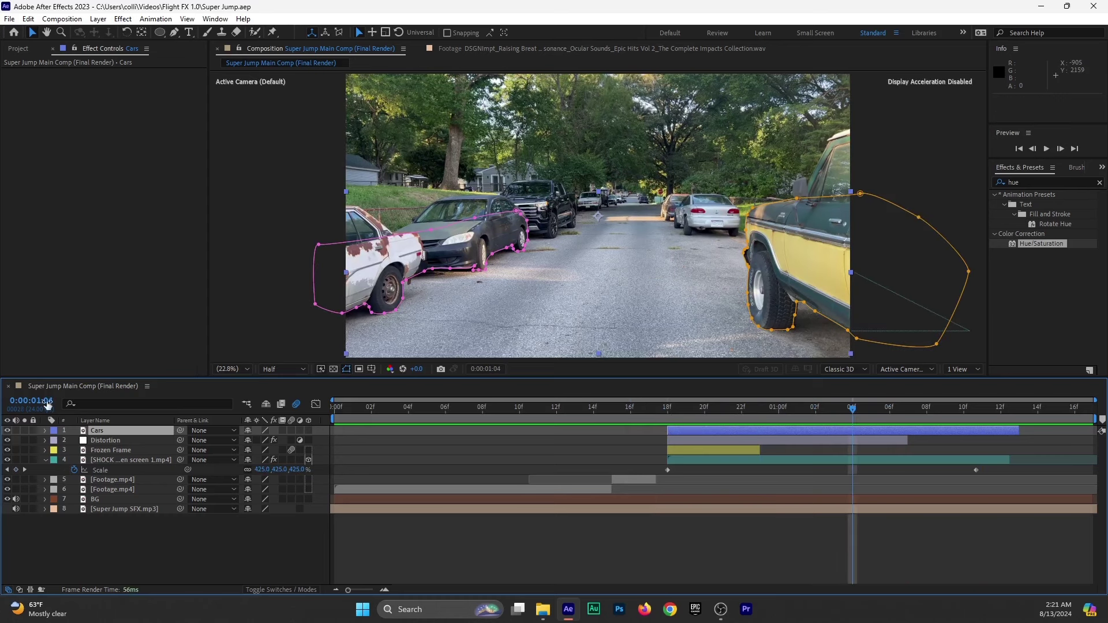
pyautogui.click(45, 461)
pyautogui.moveTo(726, 414); pyautogui.dragTo(759, 423)
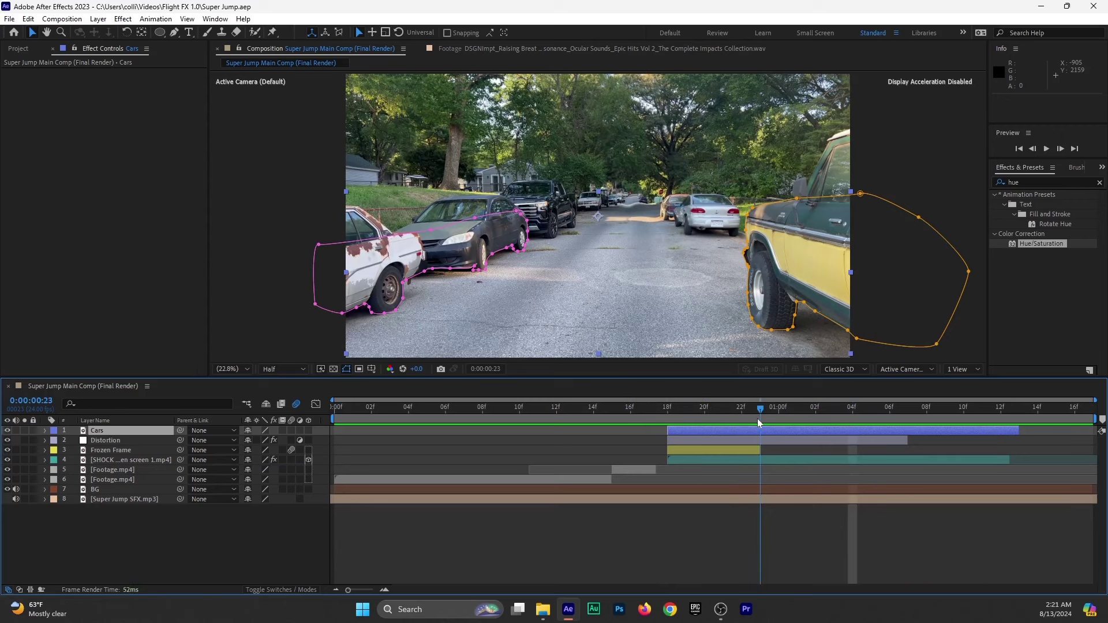
pyautogui.click(1027, 183)
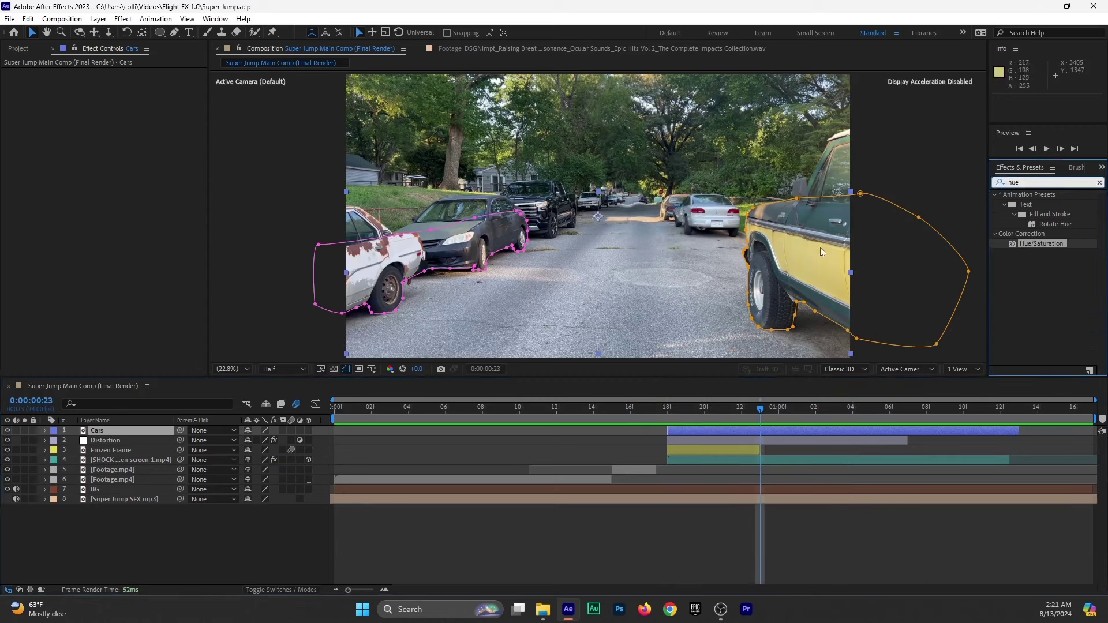
# Apply Fast Box Blur from an Effects & Presets search for 'fast' to the SHOCK WAVE layer.
pyautogui.click(679, 417)
pyautogui.moveTo(679, 418); pyautogui.dragTo(779, 415)
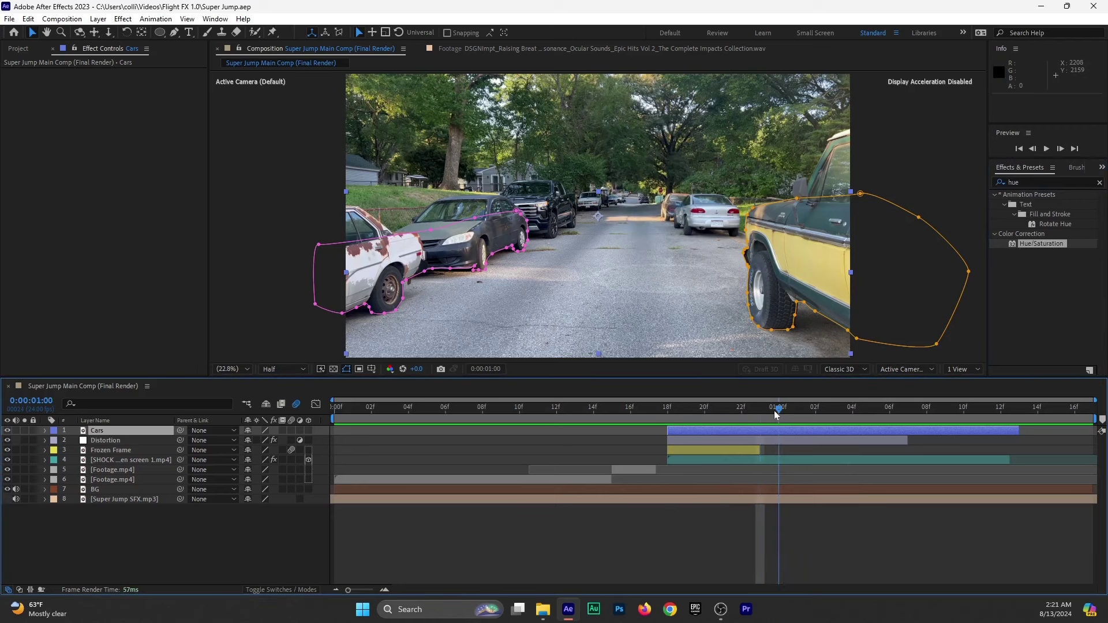
pyautogui.click(1039, 182)
pyautogui.write('fast')
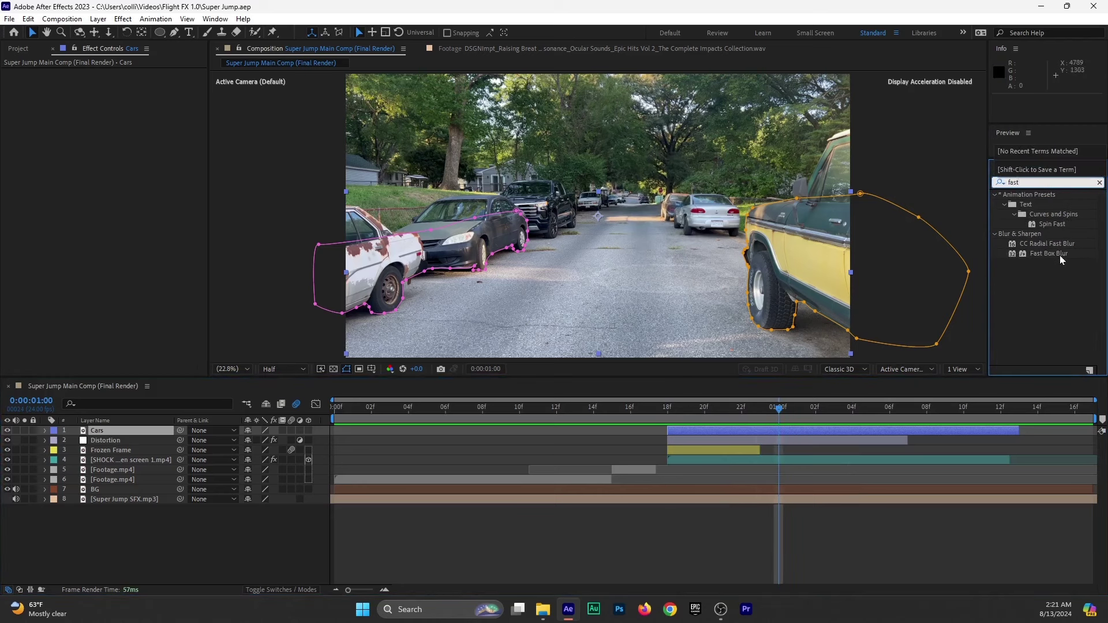
pyautogui.moveTo(1060, 260); pyautogui.dragTo(130, 460)
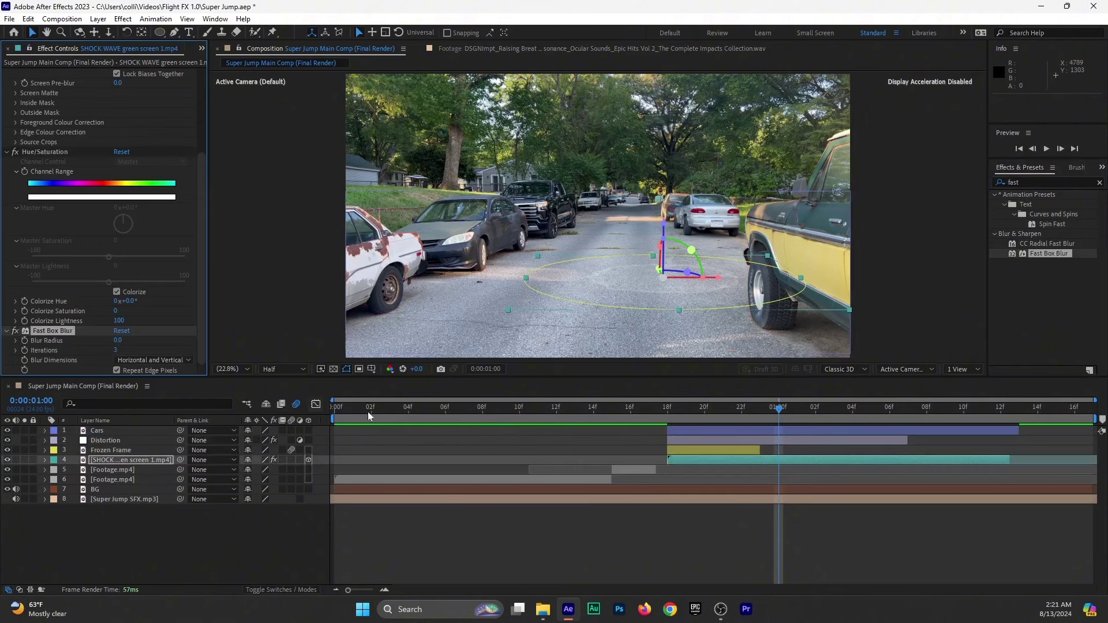
# Raise Fast Box Blur's Blur Radius to 10 and preview the softened shockwave from frame 17.
pyautogui.scroll(5, 168, 187)
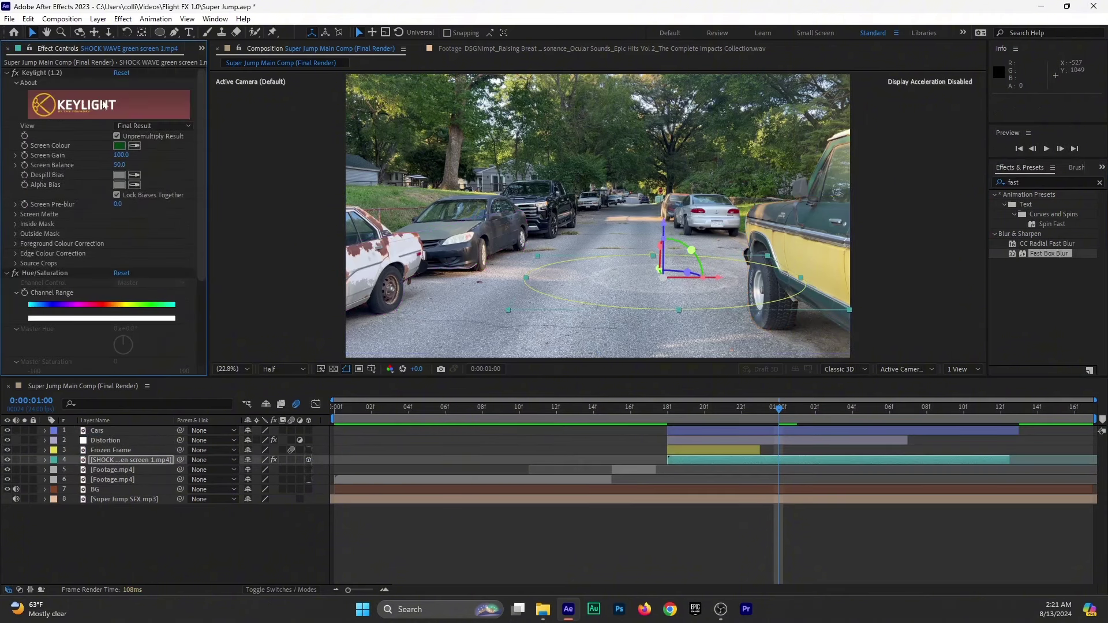
pyautogui.click(6, 73)
pyautogui.click(6, 83)
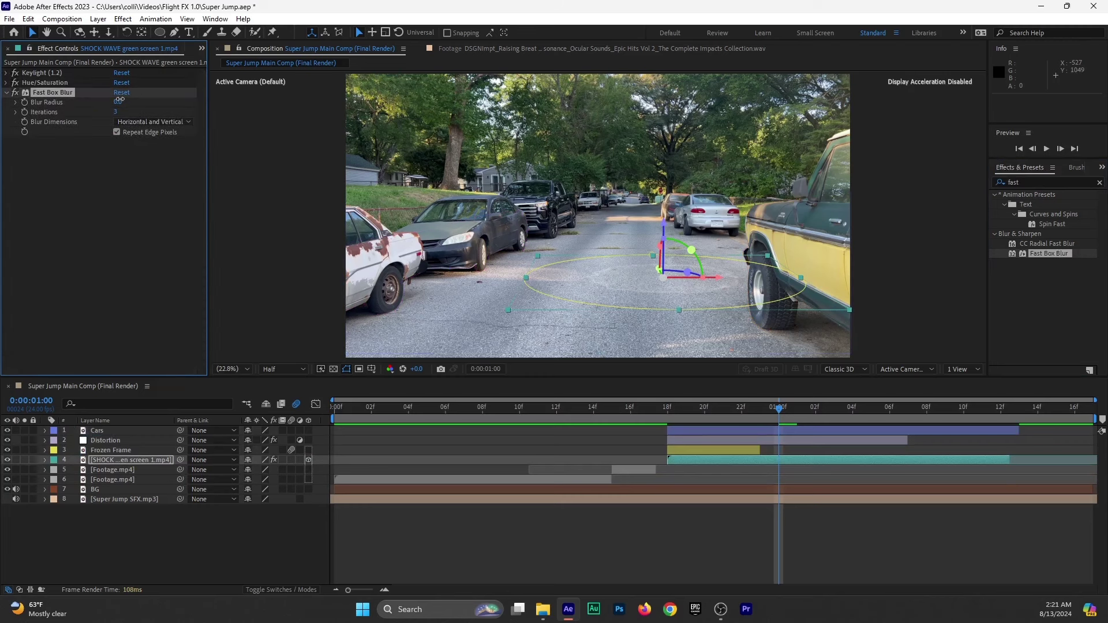
pyautogui.moveTo(123, 99); pyautogui.dragTo(128, 99)
pyautogui.moveTo(618, 416); pyautogui.dragTo(651, 410)
pyautogui.press('space')
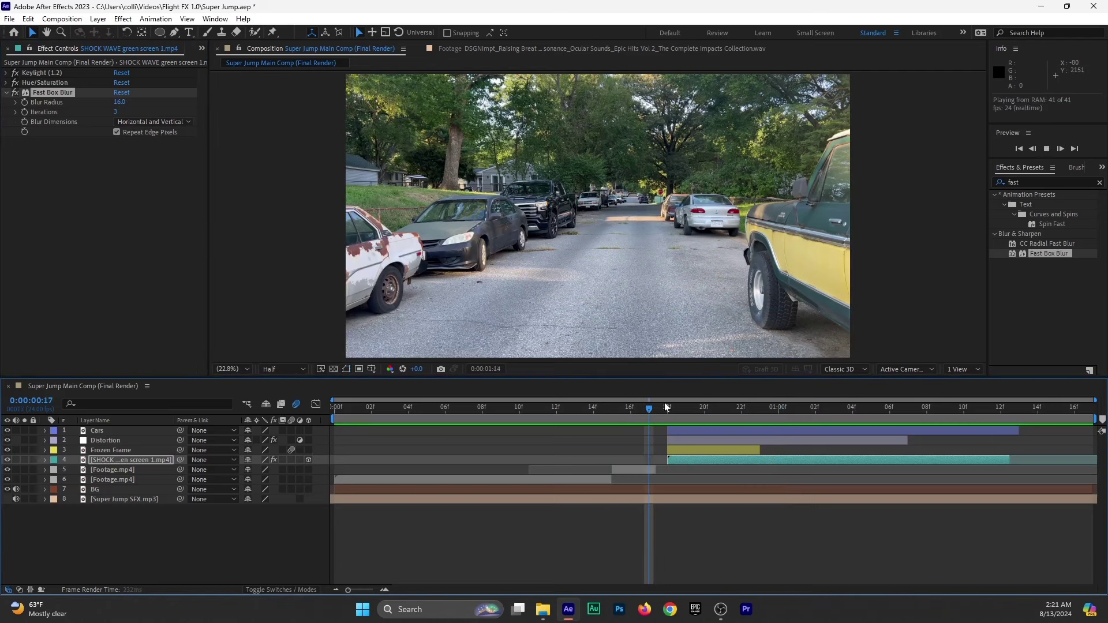
pyautogui.press('space')
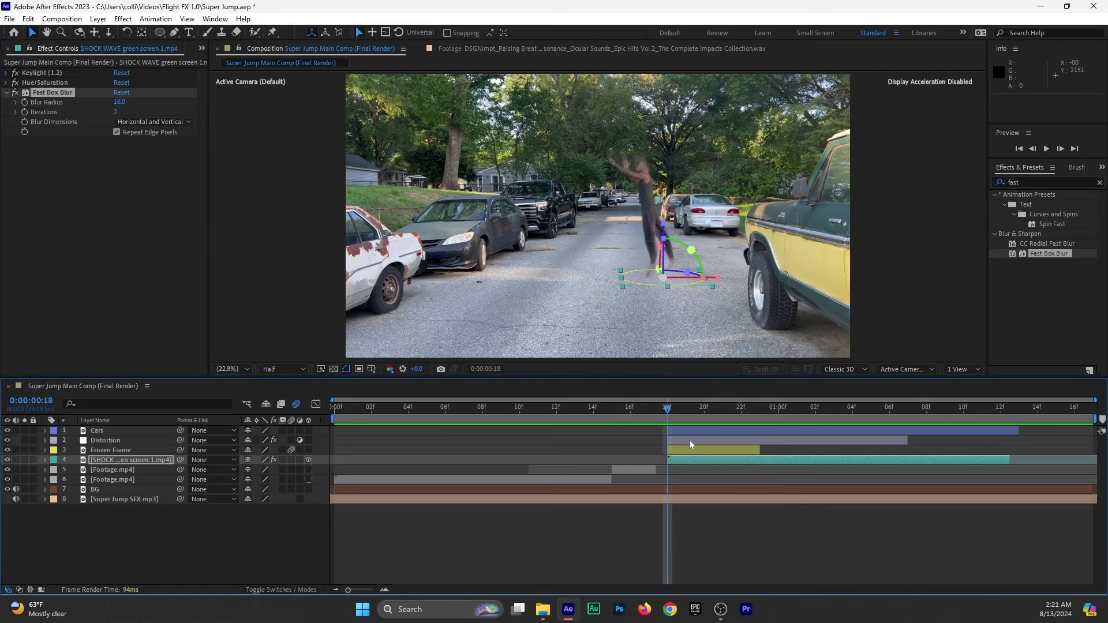
# Drag the SHOCK WAVE layer's final Scale keyframe earlier and preview the faster expansion.
pyautogui.press('s')
pyautogui.click(130, 461)
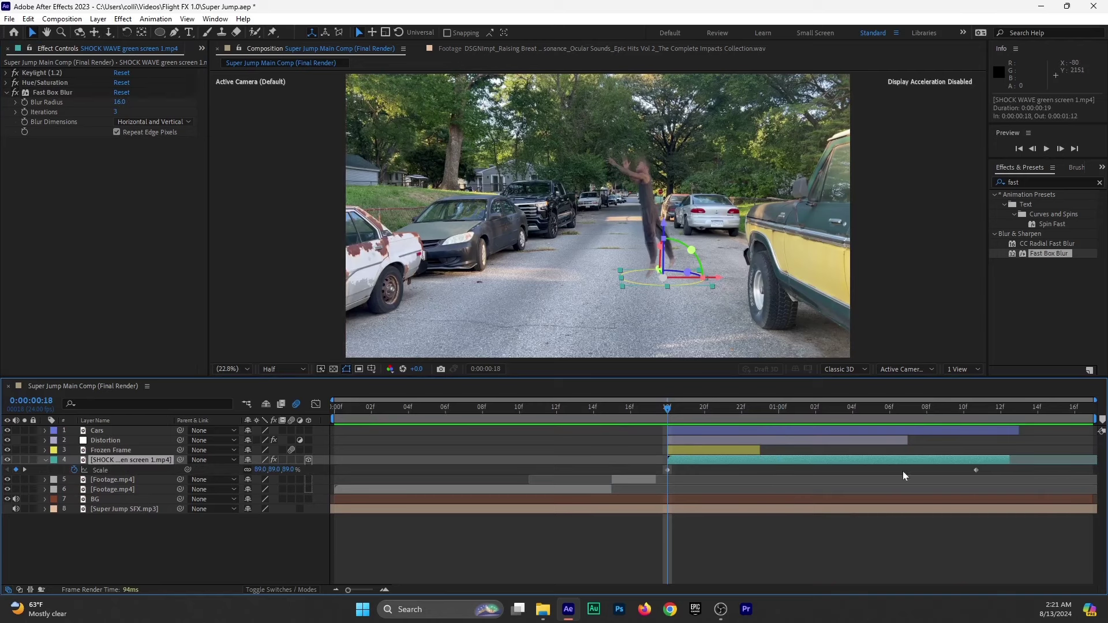
pyautogui.moveTo(976, 472); pyautogui.dragTo(908, 473)
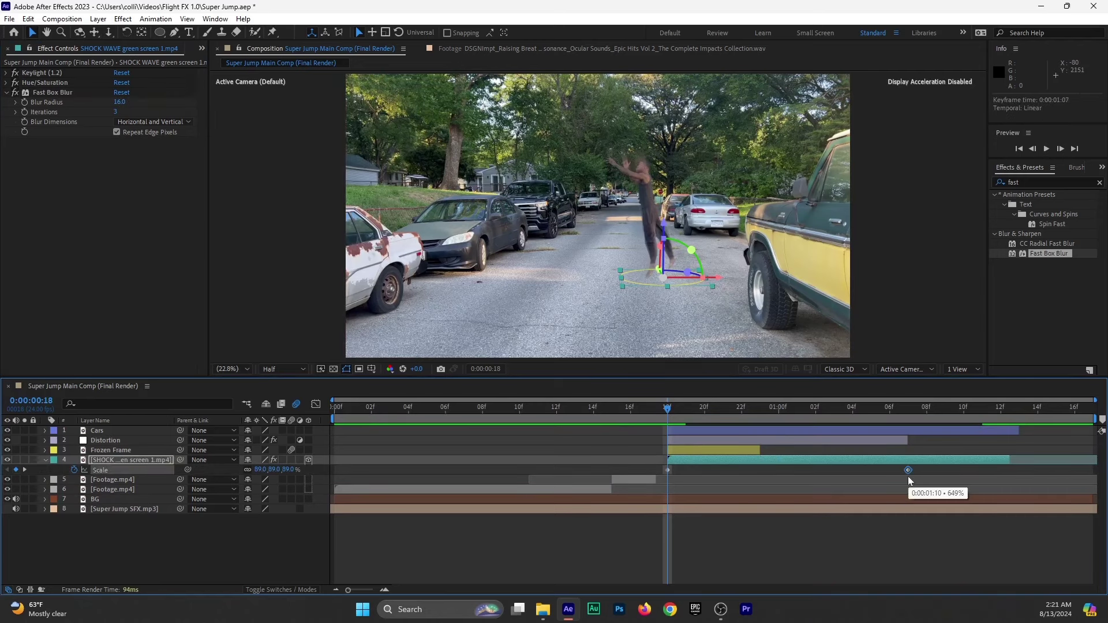
pyautogui.click(556, 406)
pyautogui.press('space')
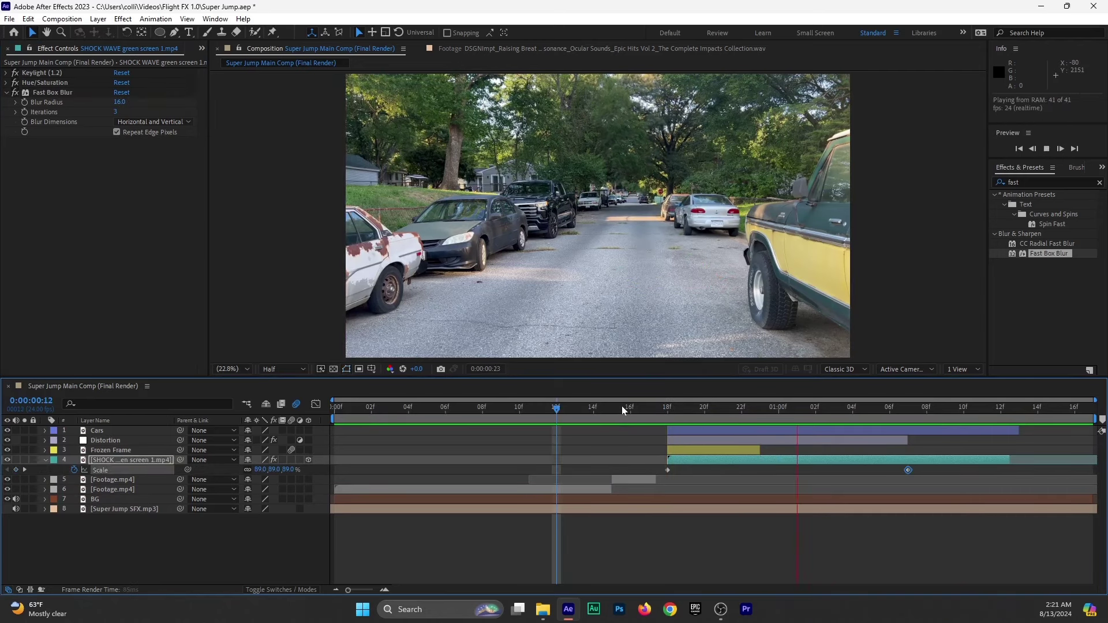
pyautogui.click(650, 407)
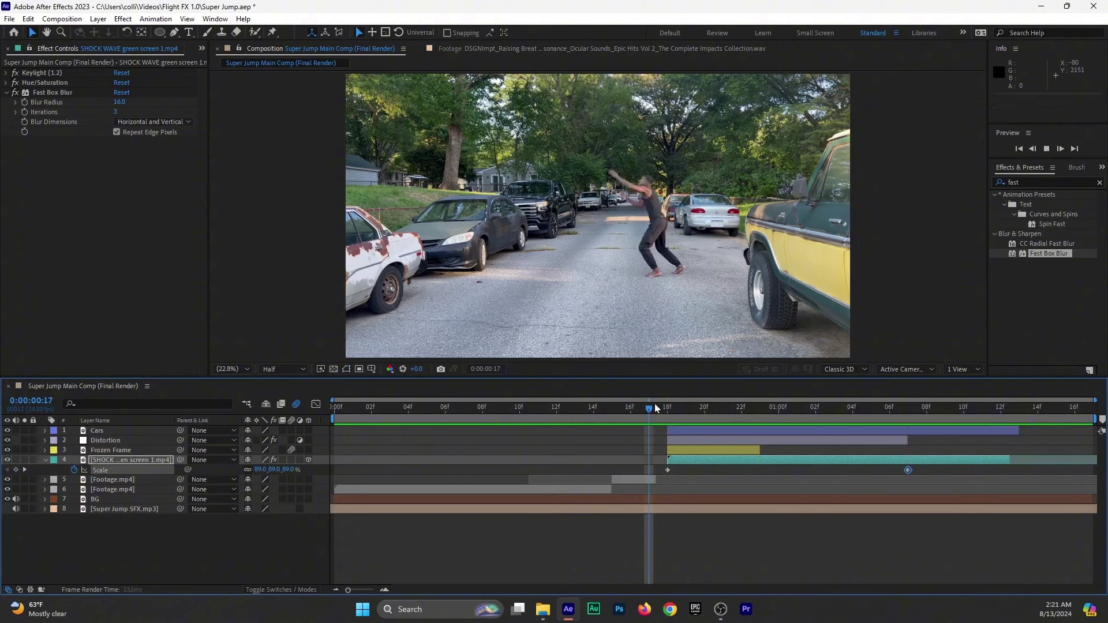
pyautogui.press('space')
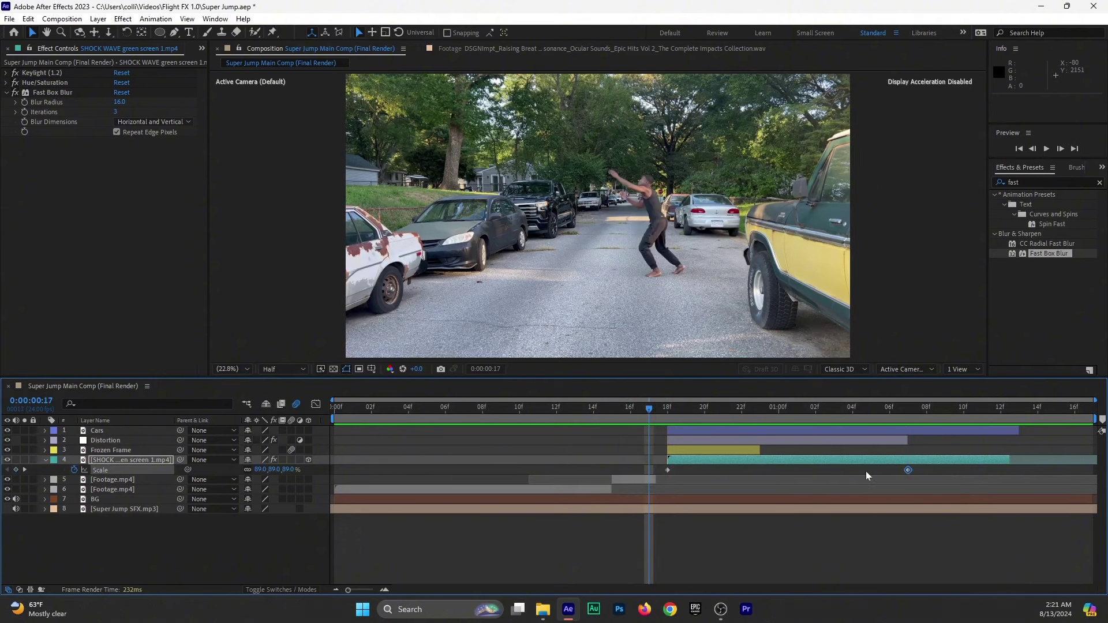
# Shift that Scale keyframe to 0:00:01:05, preview the retimed shockwave, and save the project.
pyautogui.moveTo(907, 471); pyautogui.dragTo(871, 470)
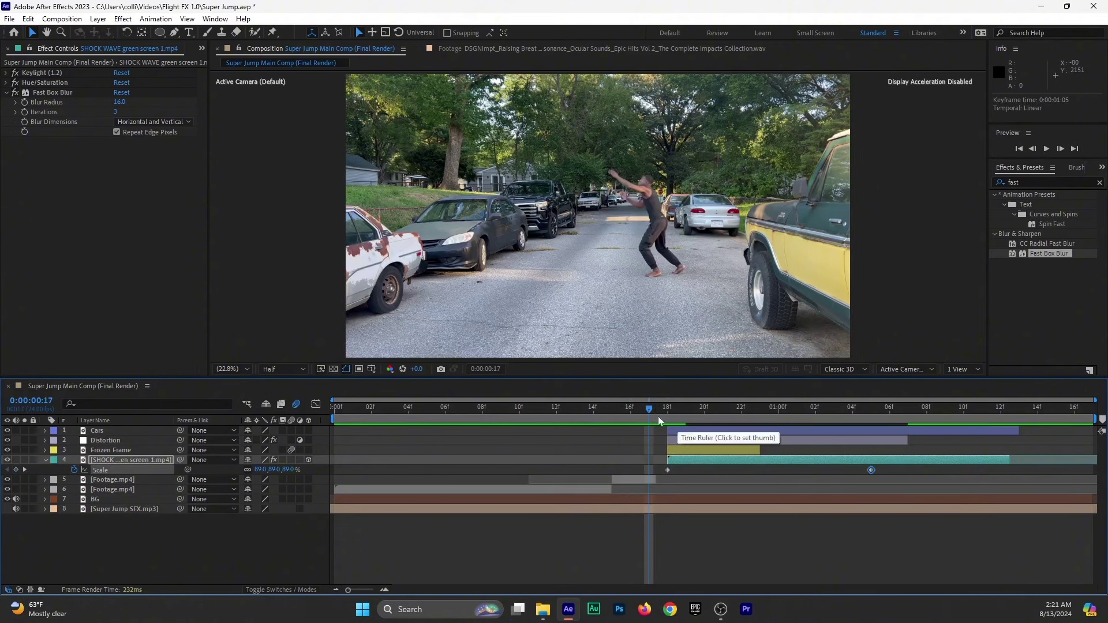
pyautogui.click(632, 414)
pyautogui.press('space')
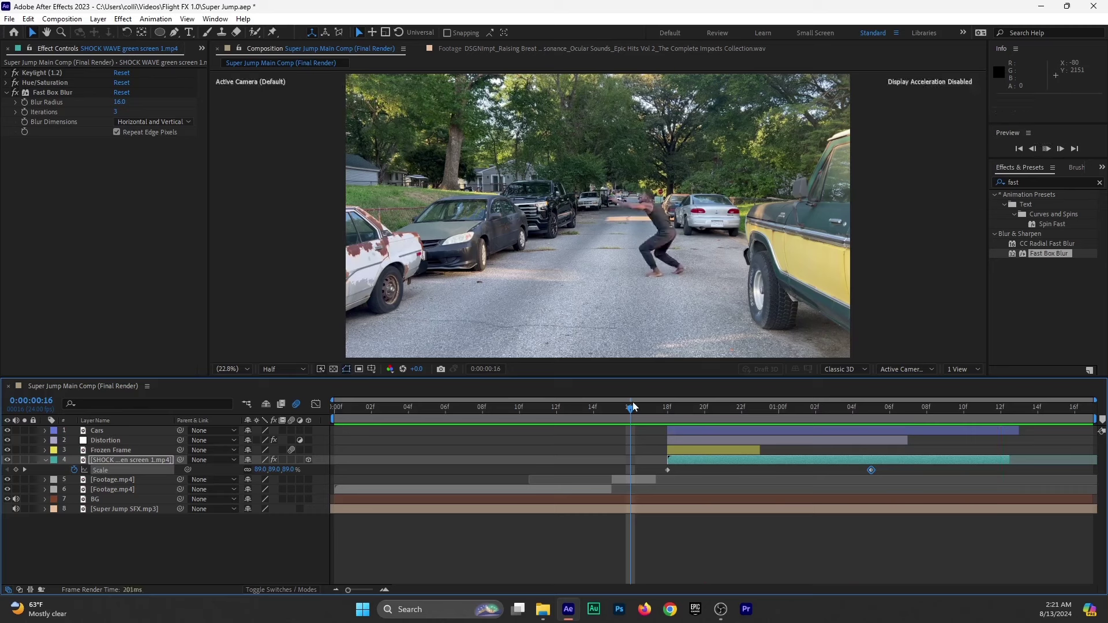
pyautogui.press('space')
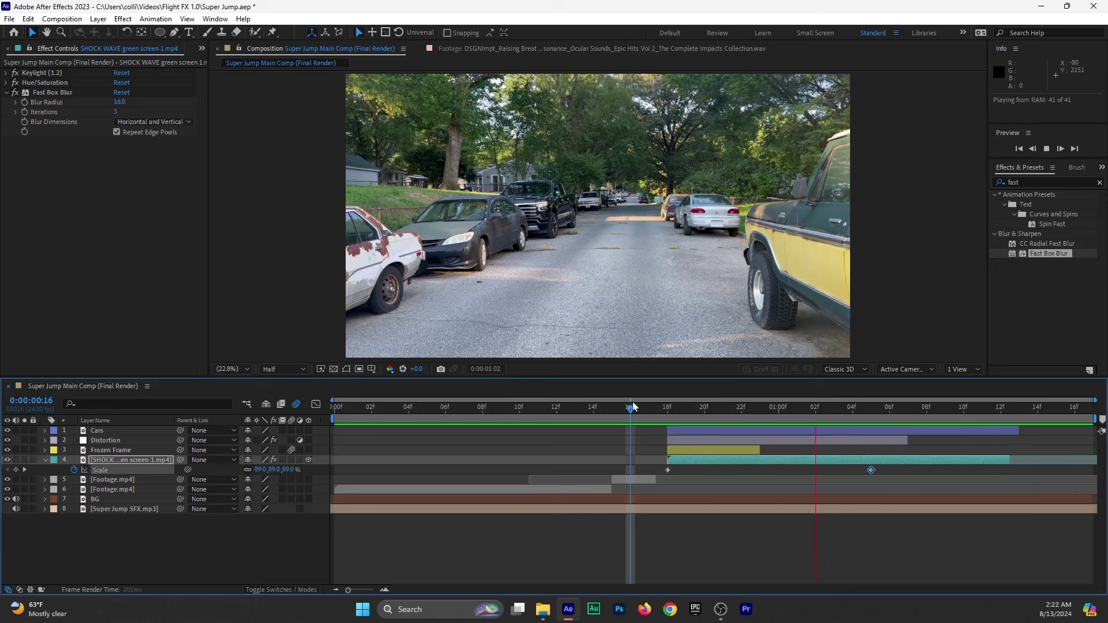
pyautogui.press('space')
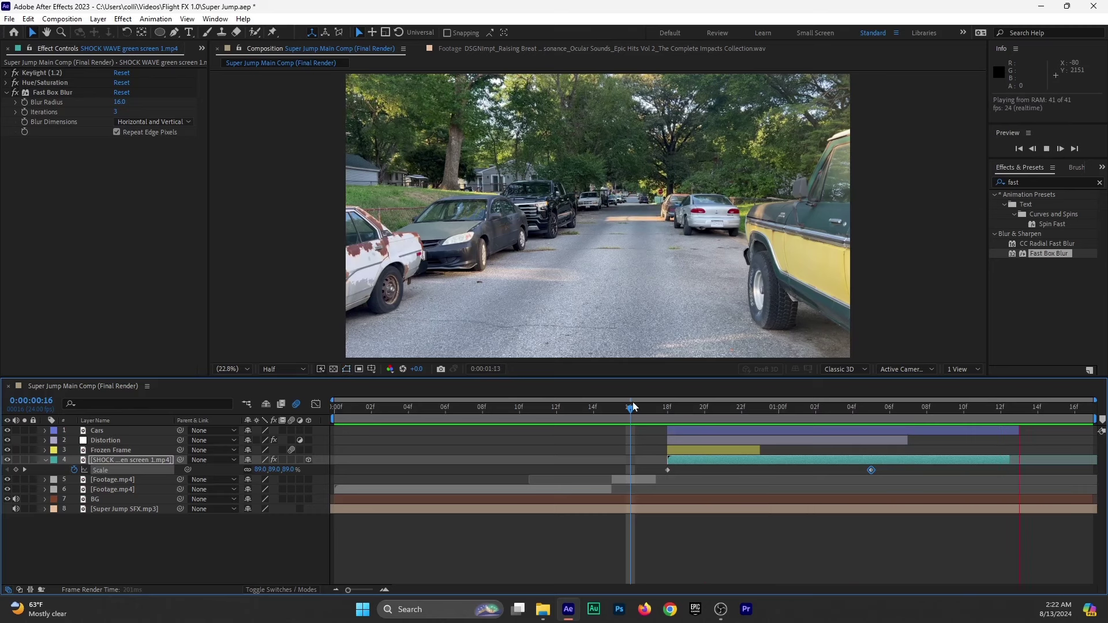
pyautogui.press('space')
pyautogui.press('space')
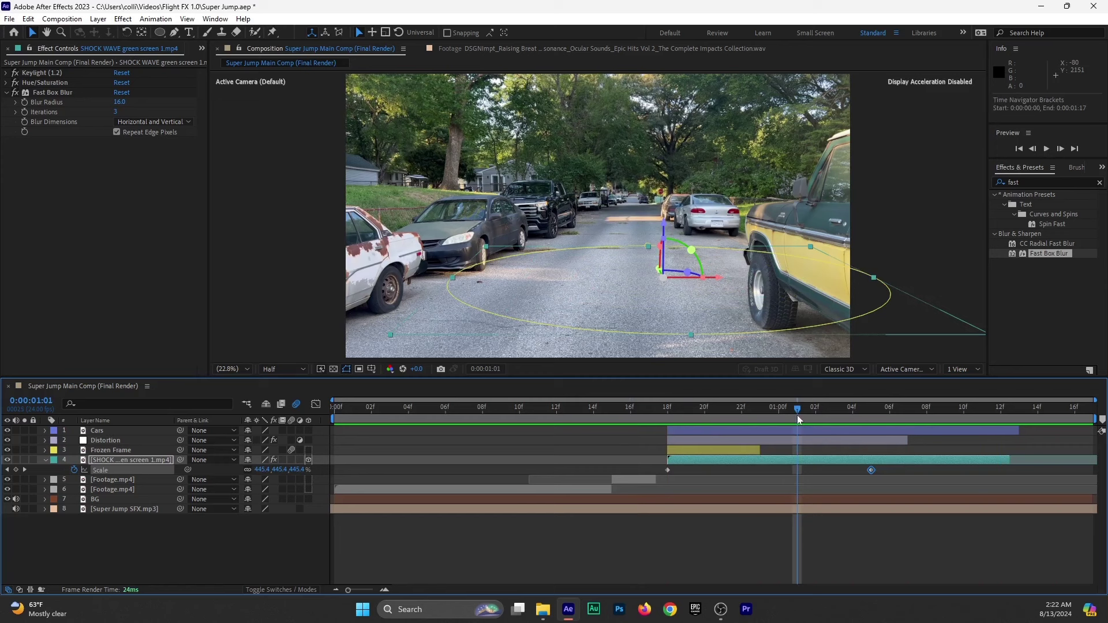
pyautogui.hotkey('ctrl', 's')
# Return to frame 18, deselect the shockwave layer and collapse its properties.
pyautogui.click(667, 406)
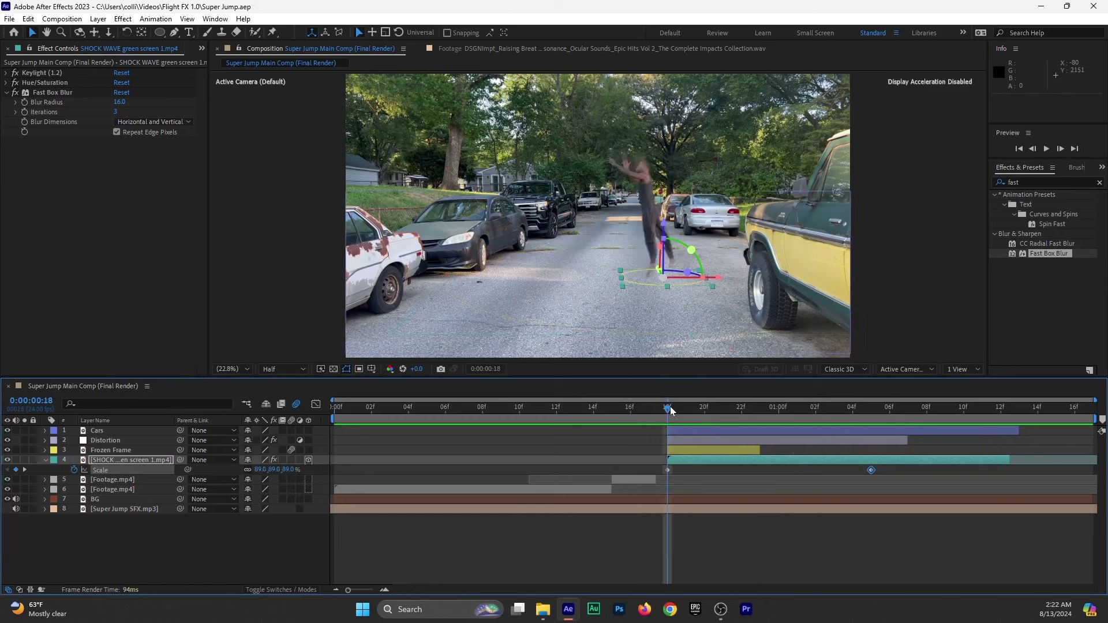
pyautogui.click(123, 528)
pyautogui.click(45, 460)
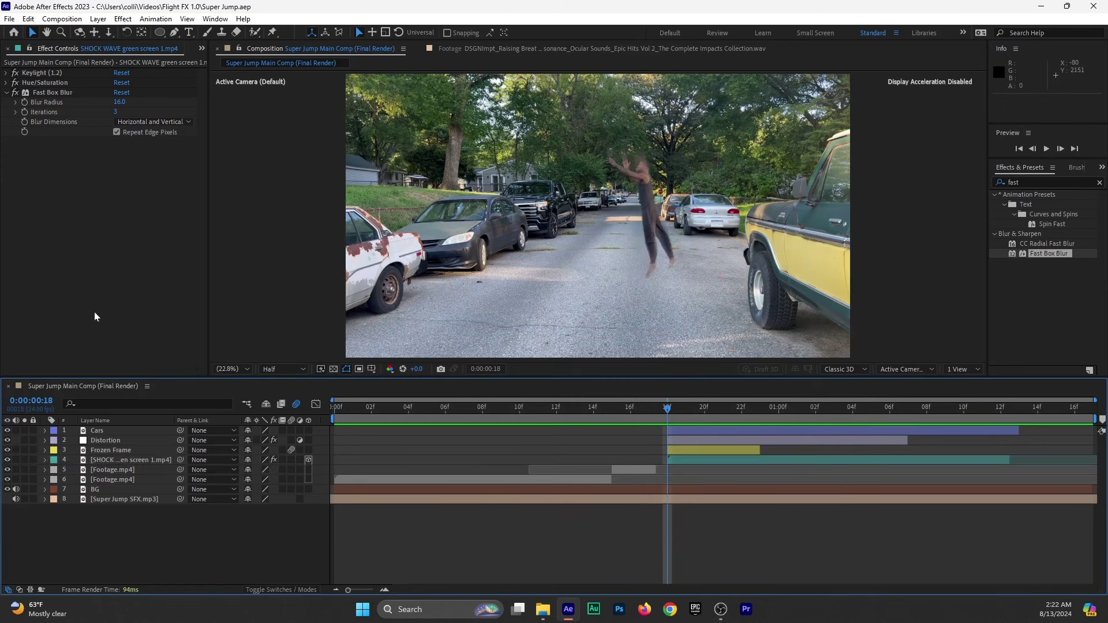
# Add Free Side Dust Asset.mov as the top layer, nudge it toward the road, and solo it.
pyautogui.click(201, 49)
pyautogui.click(248, 77)
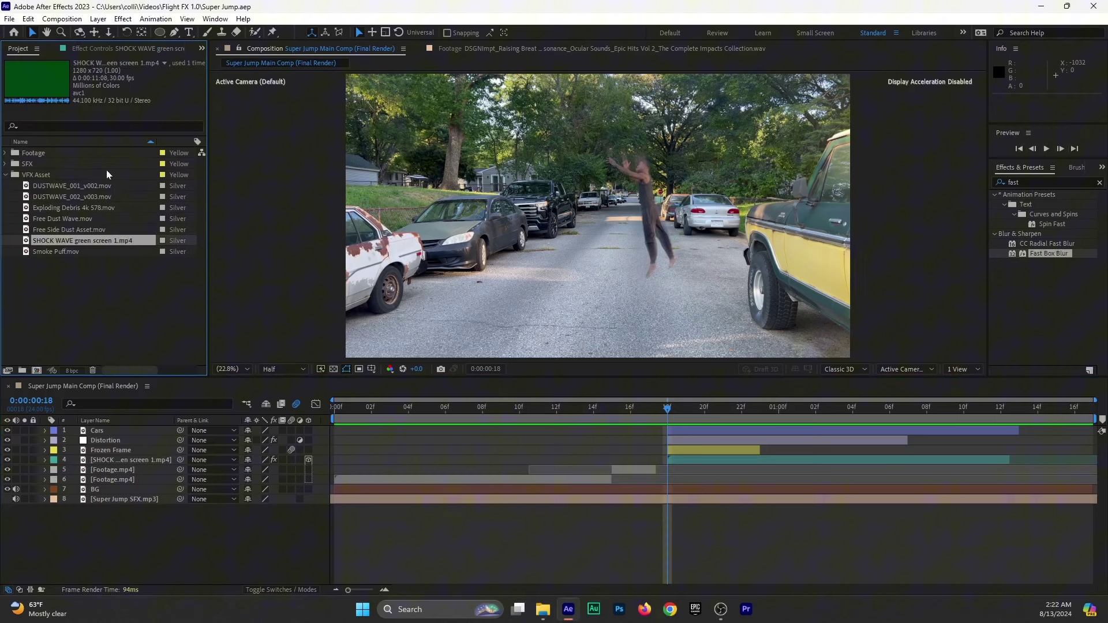
pyautogui.click(49, 230)
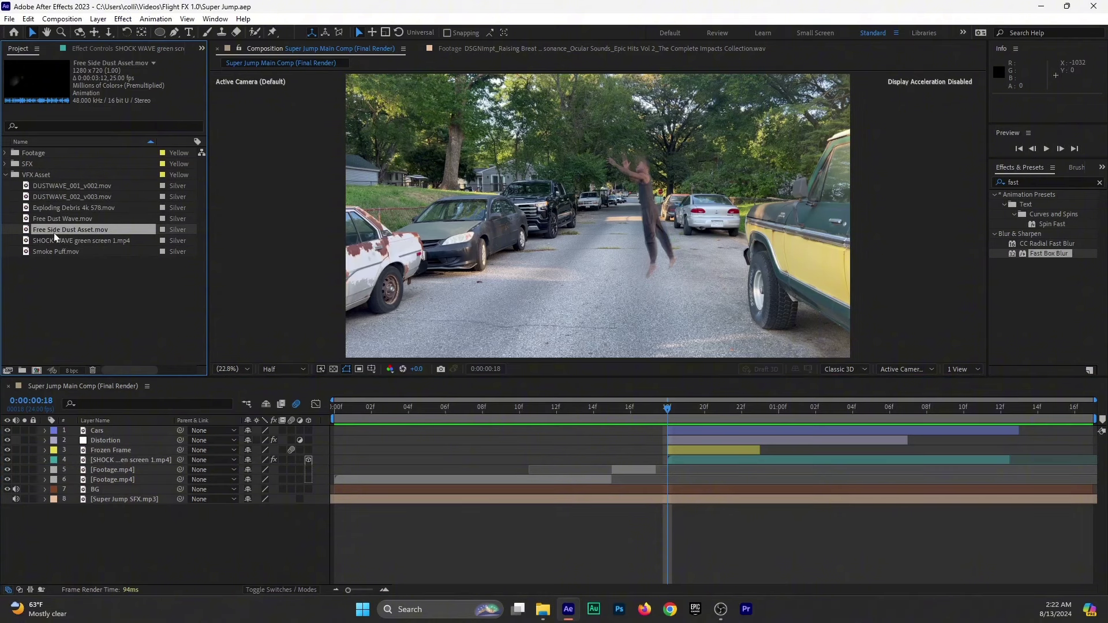
pyautogui.moveTo(54, 232); pyautogui.dragTo(671, 432)
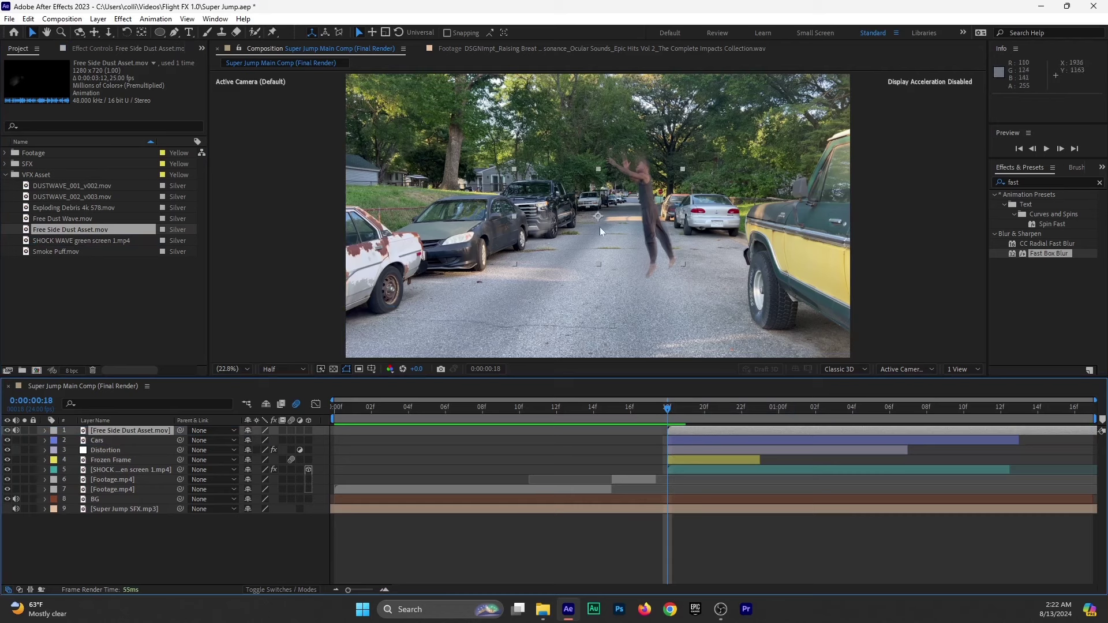
pyautogui.moveTo(593, 226); pyautogui.dragTo(613, 255)
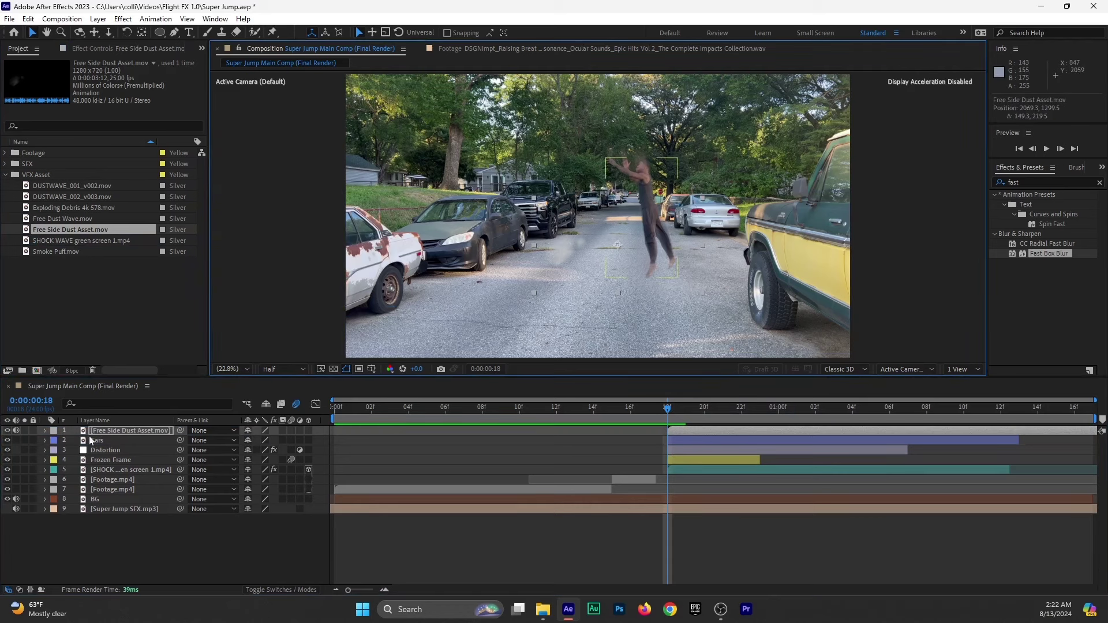
pyautogui.click(24, 431)
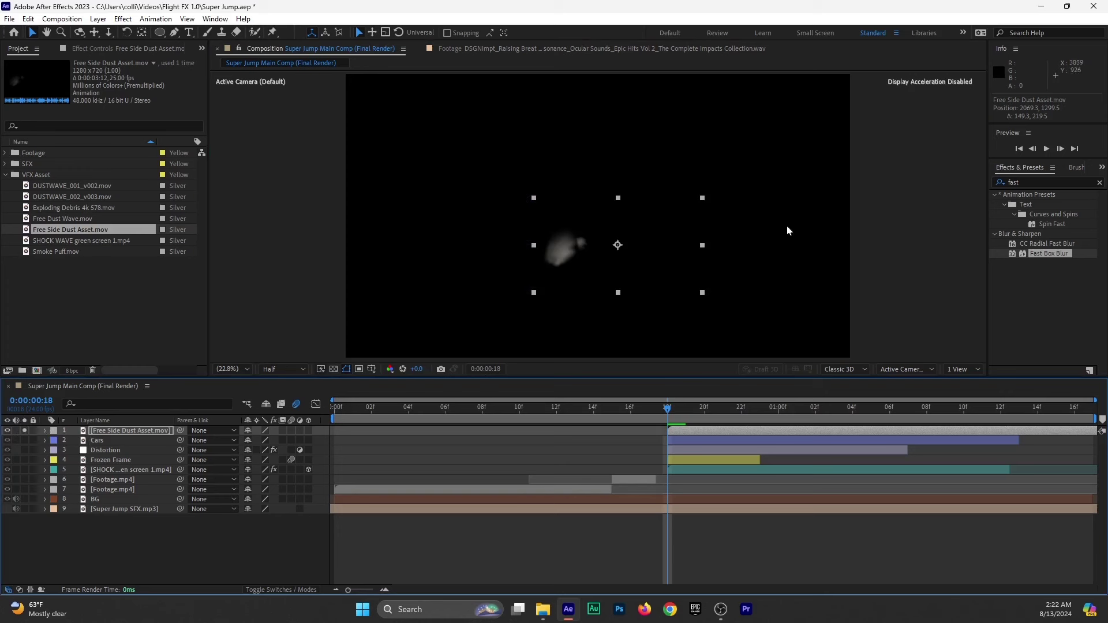
# Centre the dust layer's anchor point on the puff, unsolo it, and place it at the jumper's feet.
pyautogui.click(123, 435)
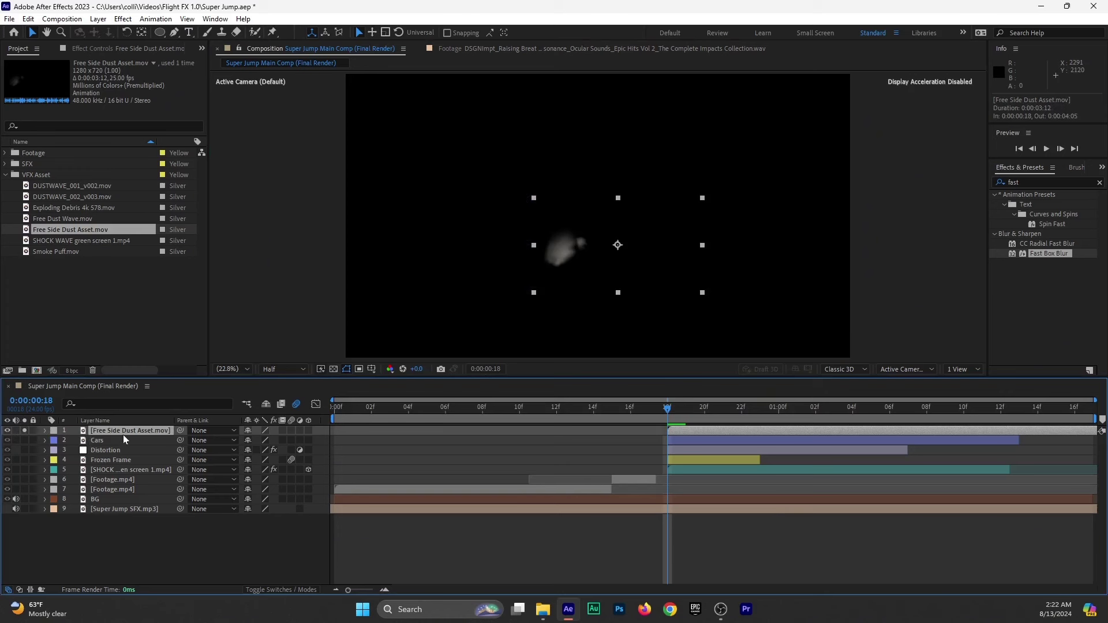
pyautogui.click(142, 33)
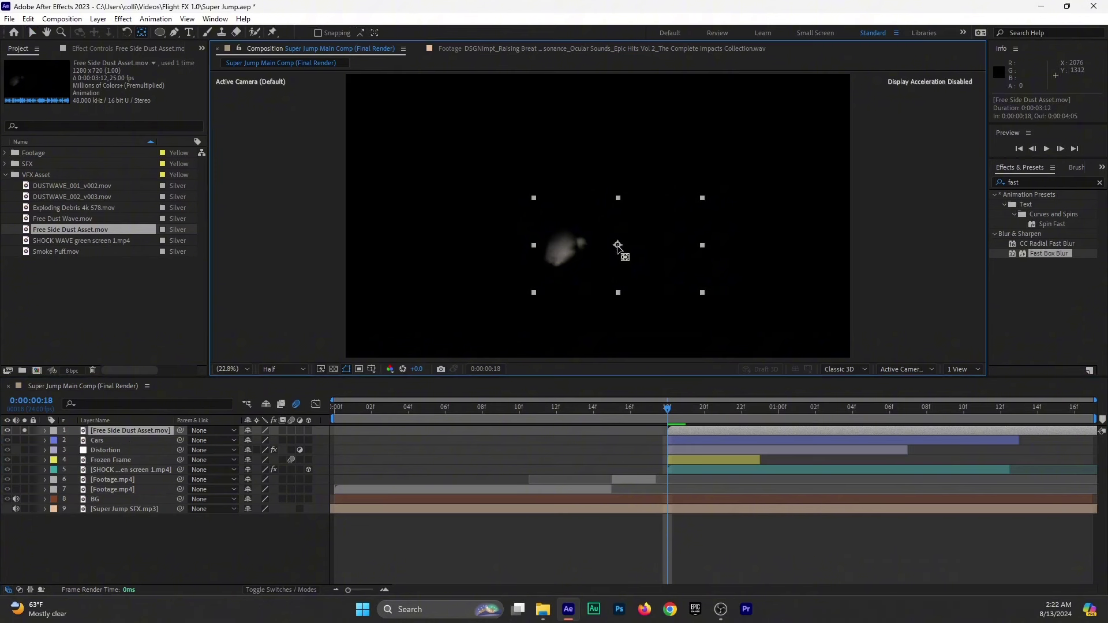
pyautogui.moveTo(617, 246); pyautogui.dragTo(549, 248)
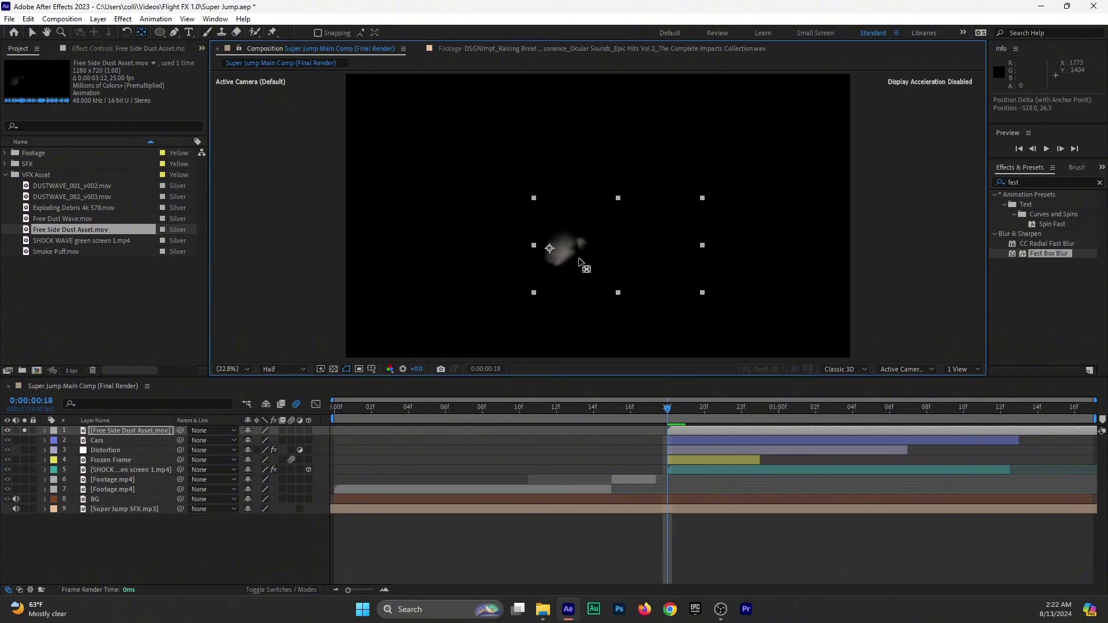
pyautogui.click(33, 33)
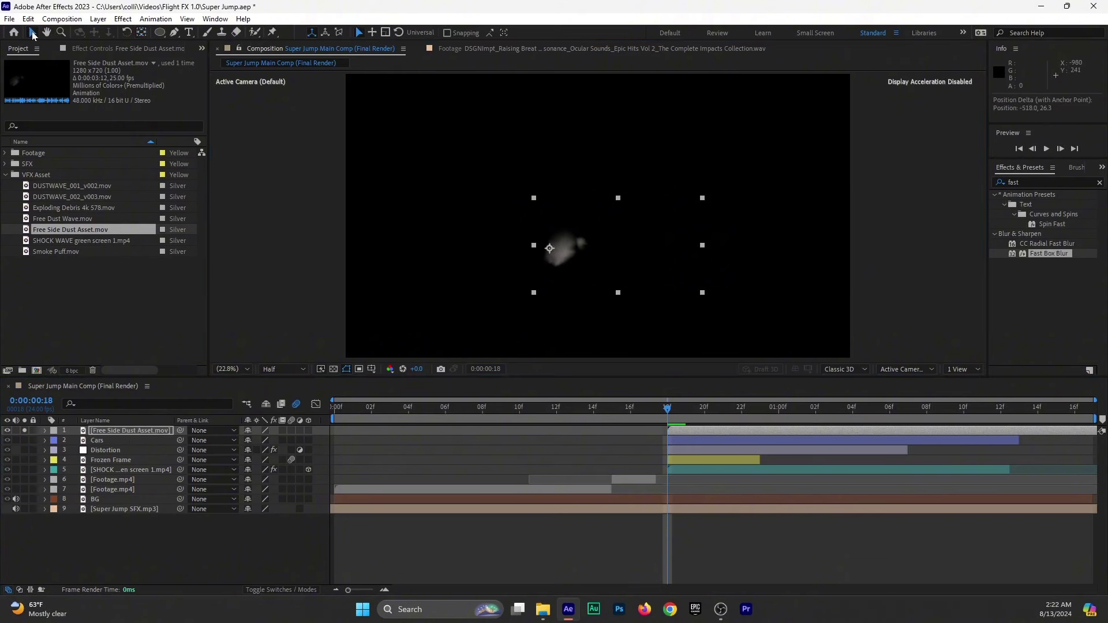
pyautogui.click(23, 431)
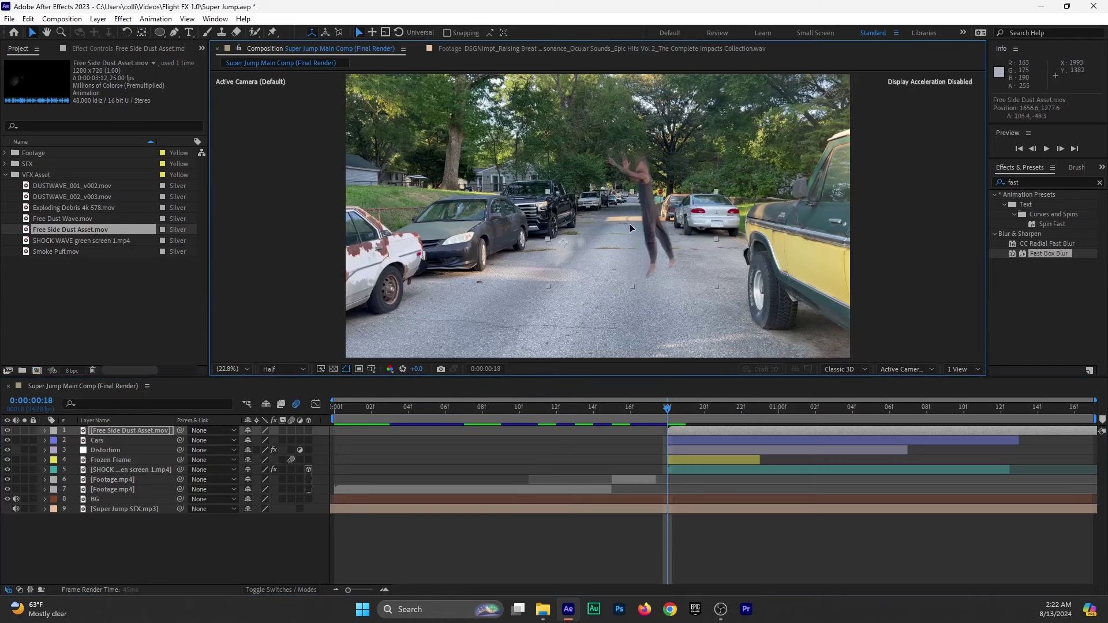
pyautogui.moveTo(632, 248); pyautogui.dragTo(691, 279)
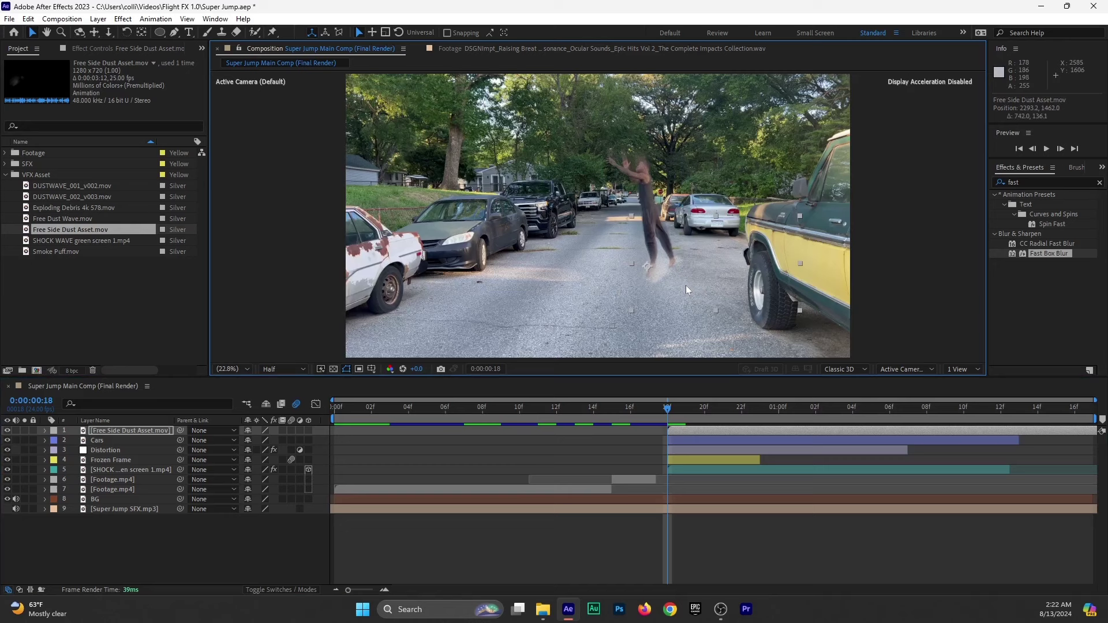
# Rotate the dust layer to about -93°, scale it to 148%, and preview from frame 15.
pyautogui.press('r')
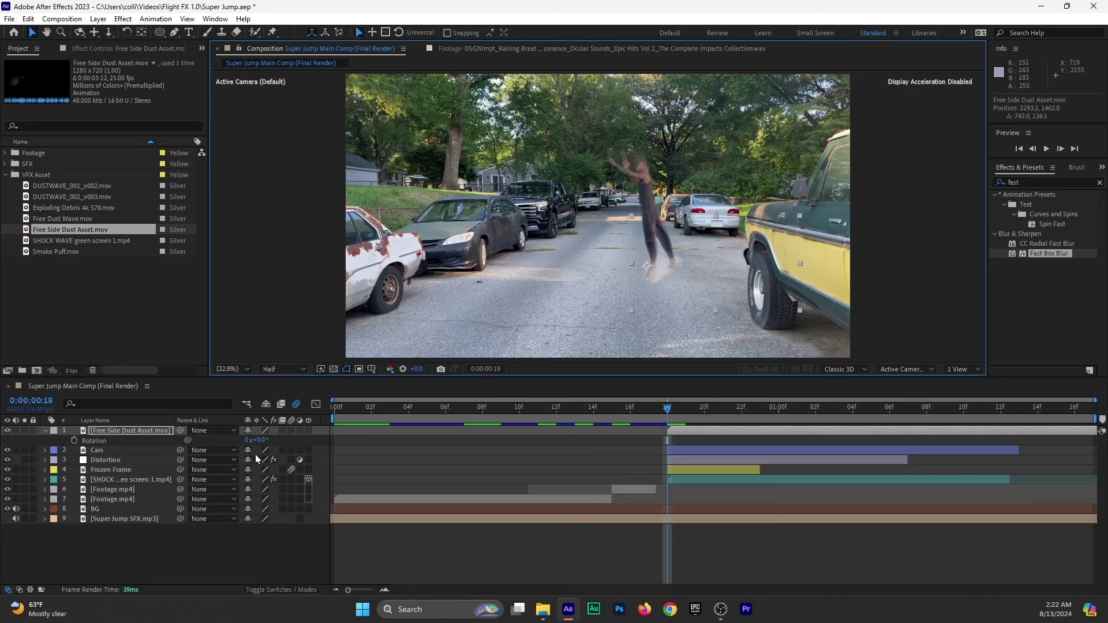
pyautogui.moveTo(256, 439); pyautogui.dragTo(202, 437)
pyautogui.moveTo(659, 265); pyautogui.dragTo(670, 271)
pyautogui.press('s')
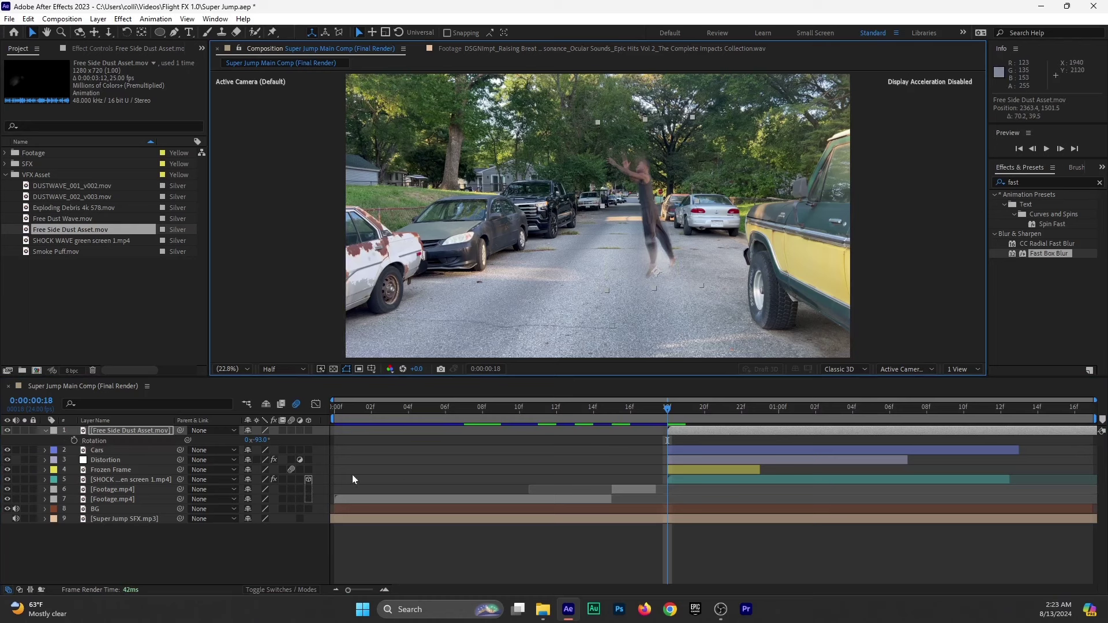
pyautogui.moveTo(284, 440); pyautogui.dragTo(309, 440)
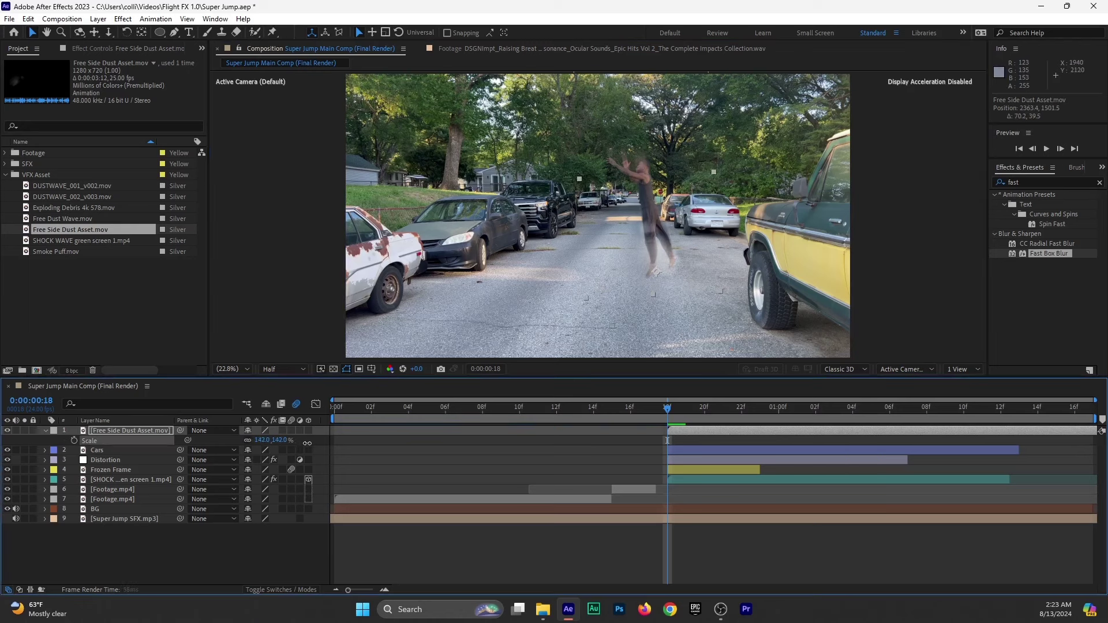
pyautogui.click(681, 299)
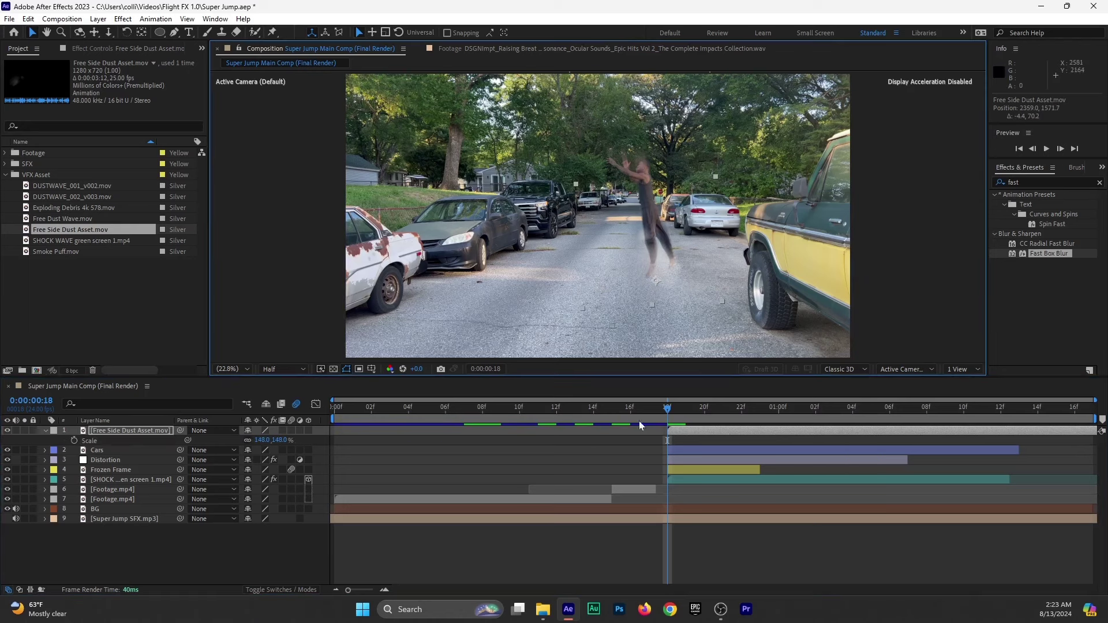
pyautogui.click(610, 407)
pyautogui.press('space')
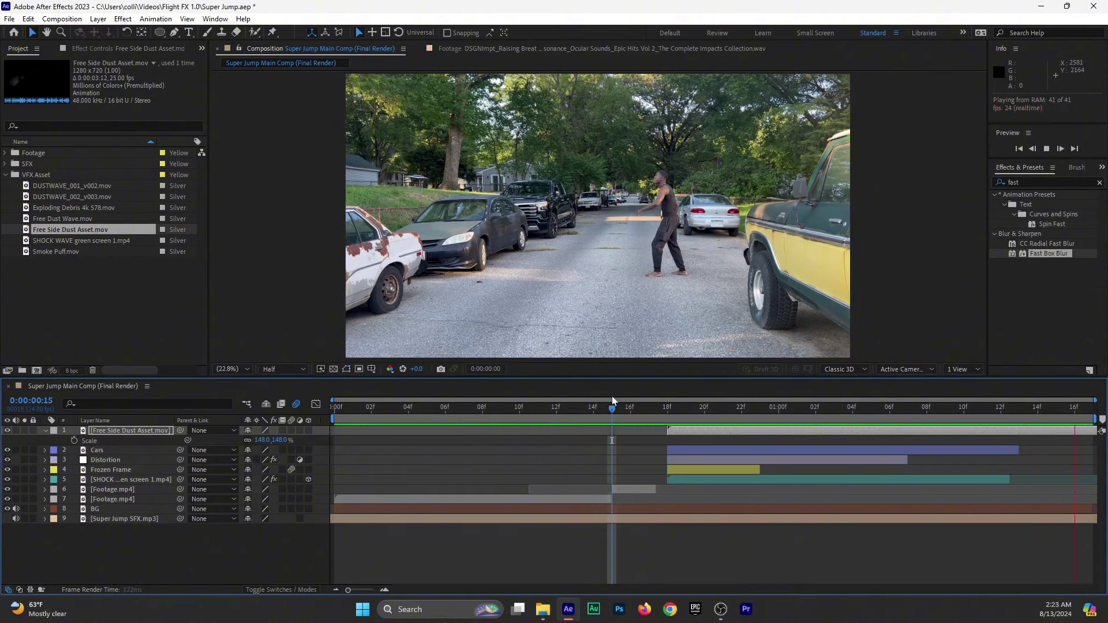
# Preview and scrub the dust animation from frame 16 to the one-second mark.
pyautogui.press('space')
pyautogui.click(626, 409)
pyautogui.press('space')
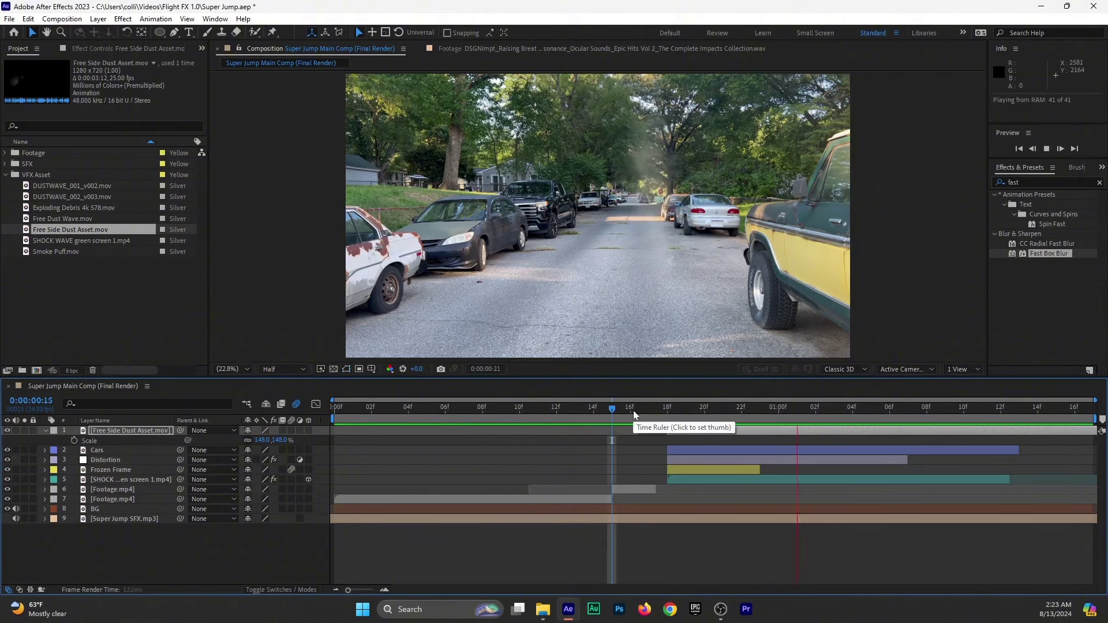
pyautogui.moveTo(634, 409); pyautogui.dragTo(743, 406)
pyautogui.press('space')
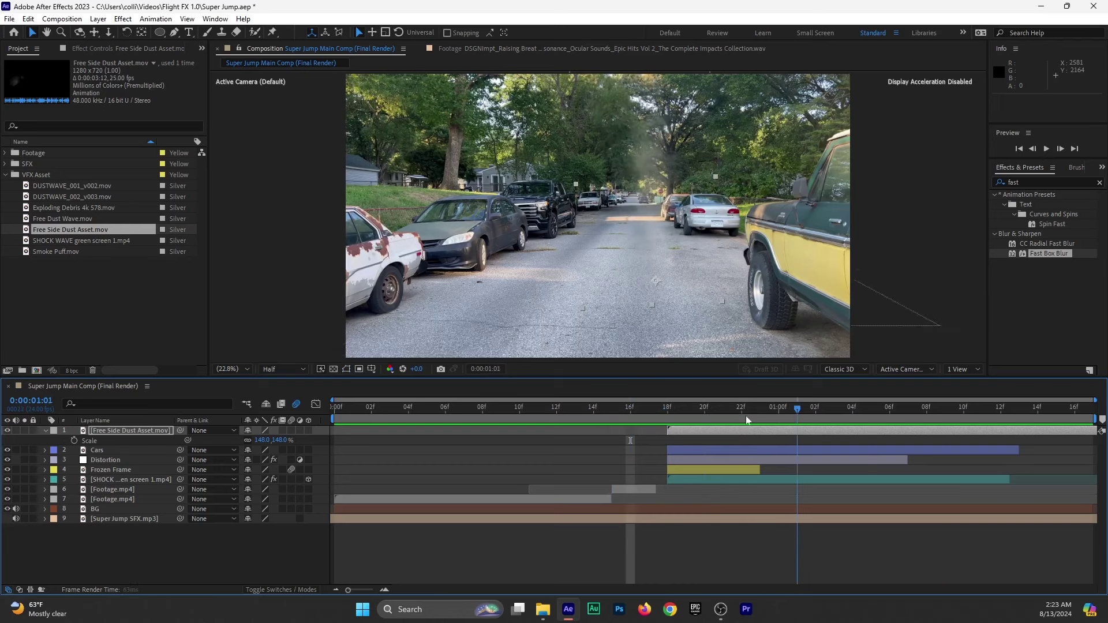
pyautogui.press('space')
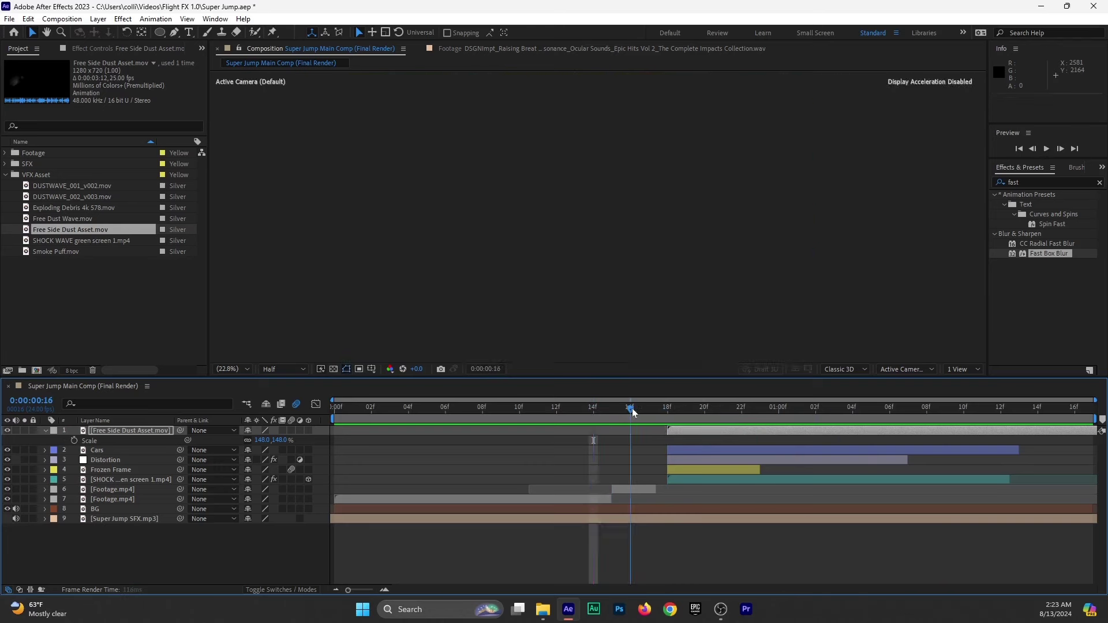
pyautogui.press('space')
pyautogui.press('space')
pyautogui.moveTo(658, 407); pyautogui.dragTo(776, 418)
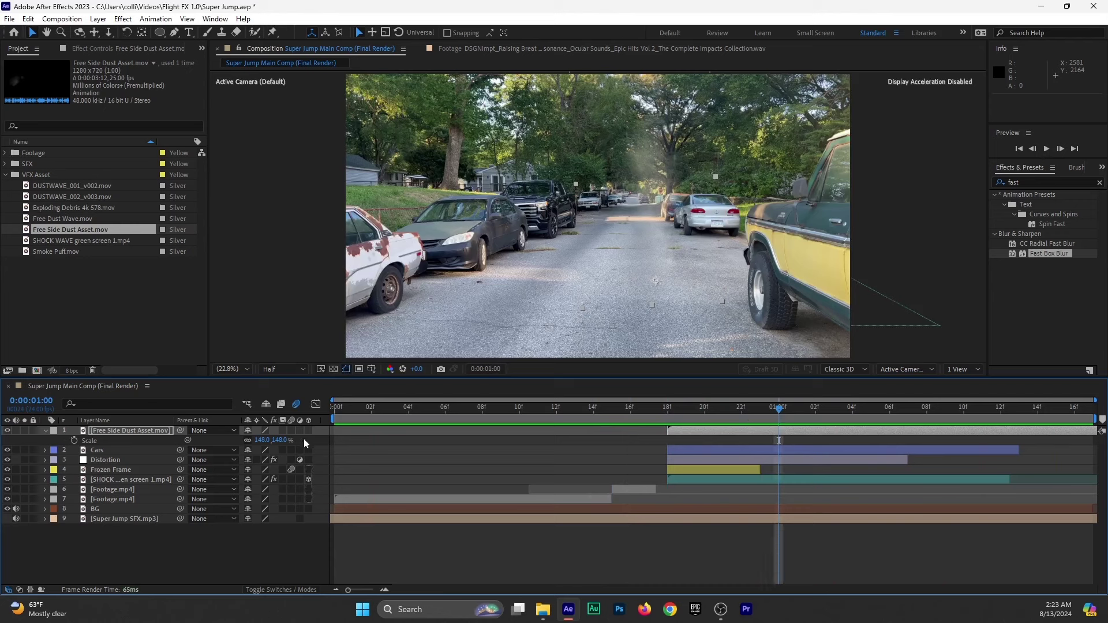
# Set the dust layer's rotation to -100° and scale to 163%, then preview it.
pyautogui.hotkey('shift', 'r')
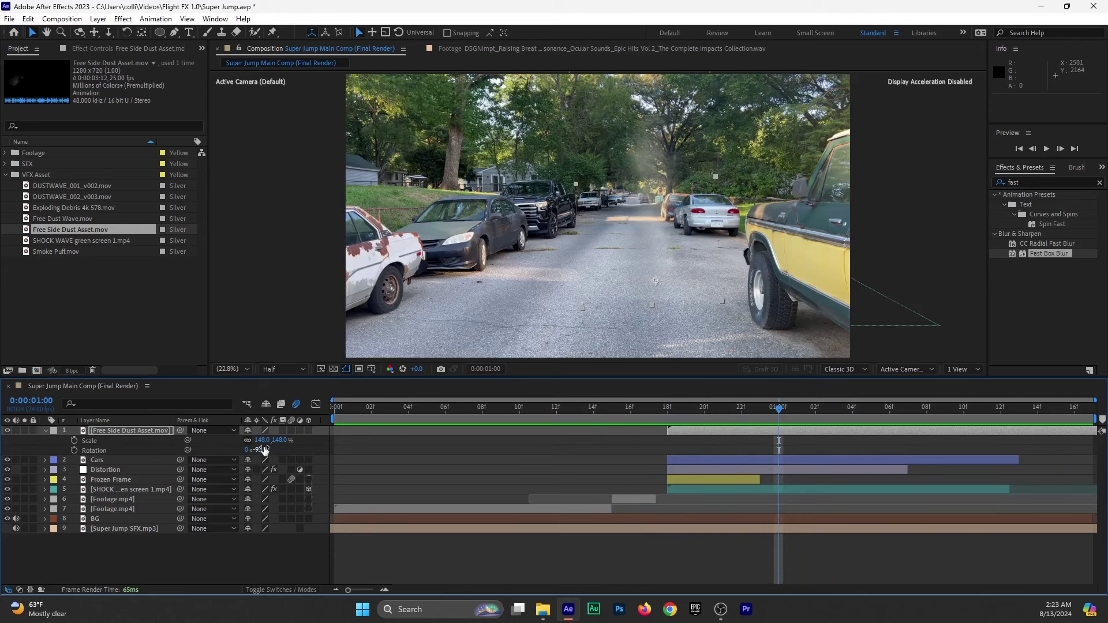
pyautogui.click(260, 449)
pyautogui.moveTo(260, 450); pyautogui.dragTo(275, 440)
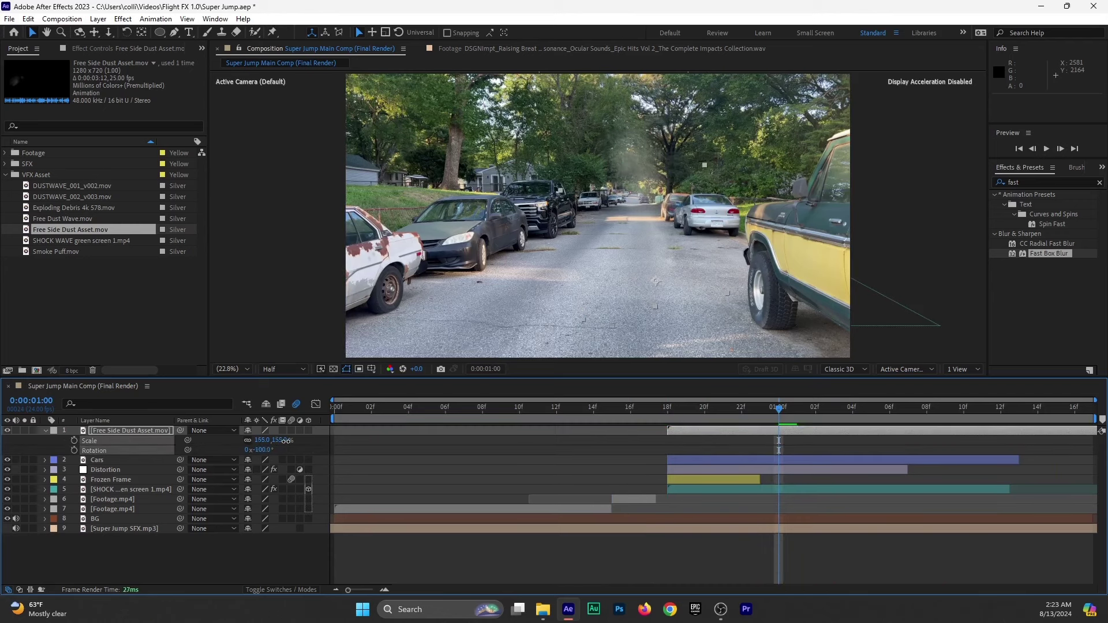
pyautogui.click(610, 407)
pyautogui.press('space')
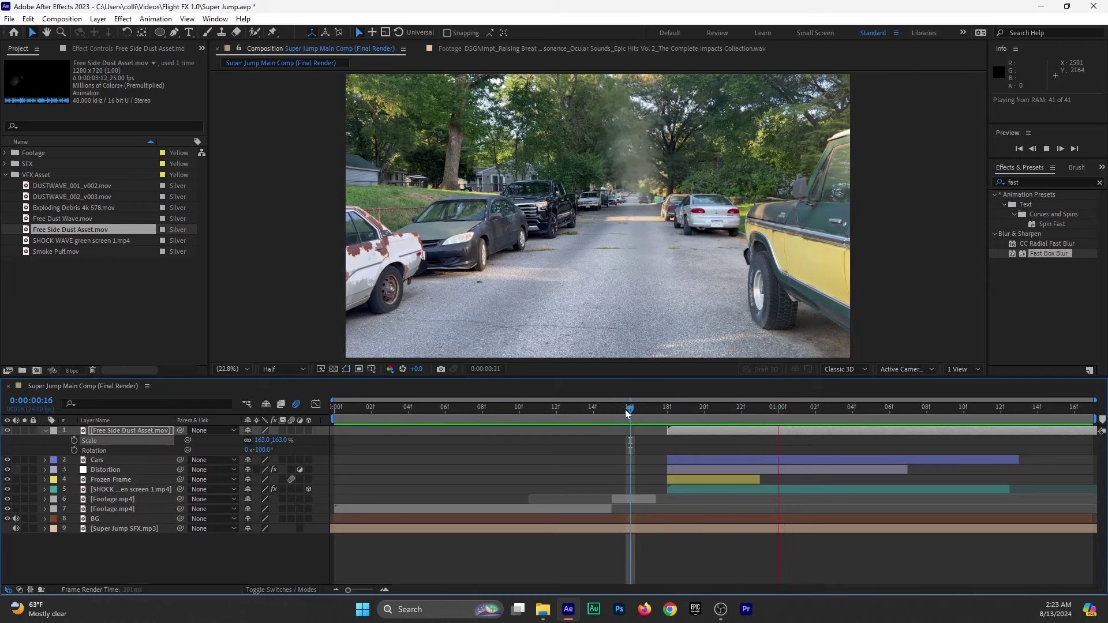
pyautogui.press('space')
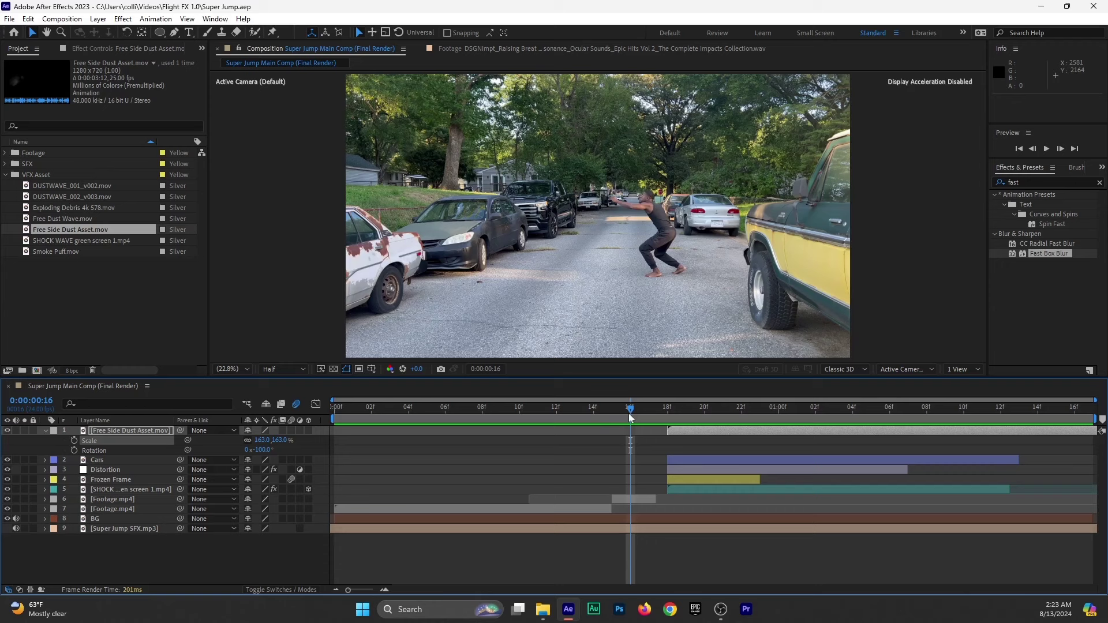
# Replay the shot from frame 15 and check the dust puff at frames 18 and 23.
pyautogui.moveTo(629, 410); pyautogui.dragTo(613, 413)
pyautogui.press('space')
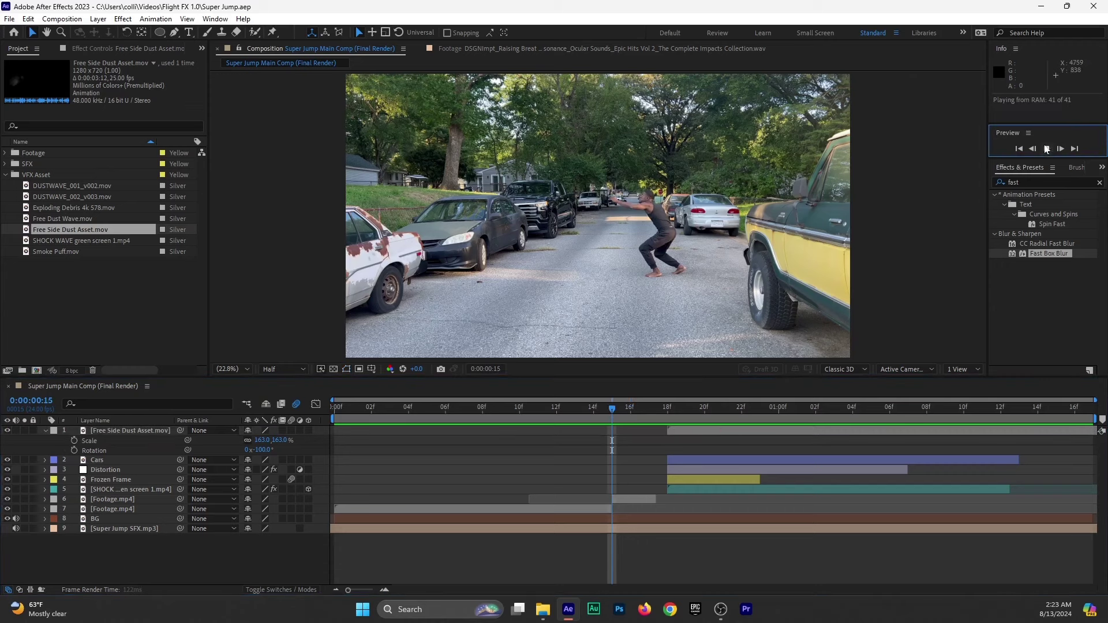
pyautogui.click(667, 415)
pyautogui.click(754, 416)
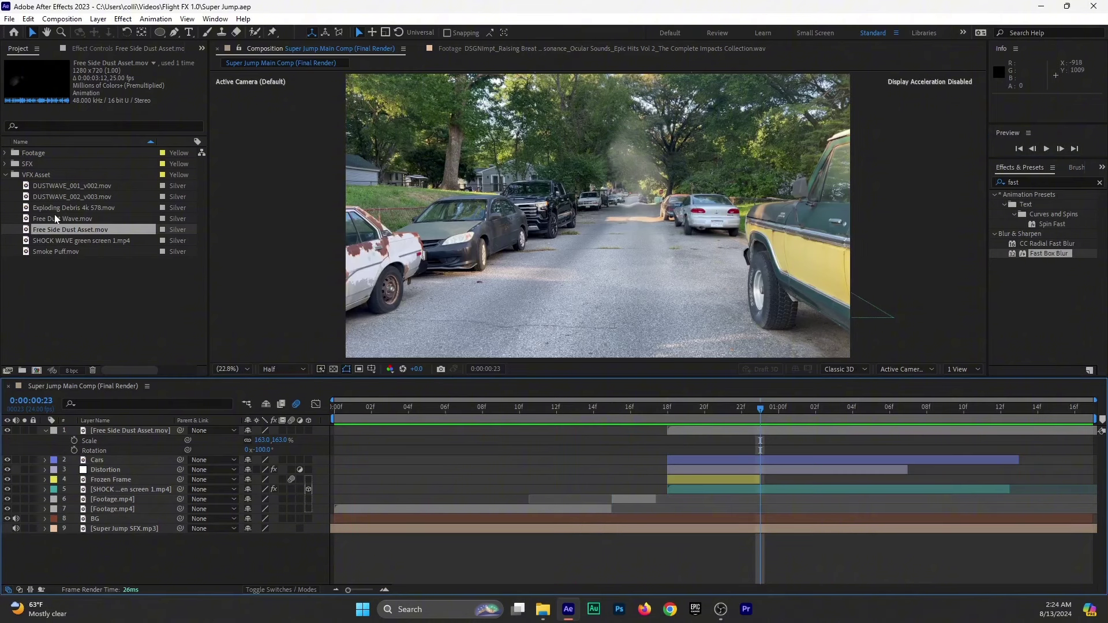
# Drag Exploding Debris 4k 578.mov into the timeline as the top layer and check it at frames 18–20.
pyautogui.click(119, 209)
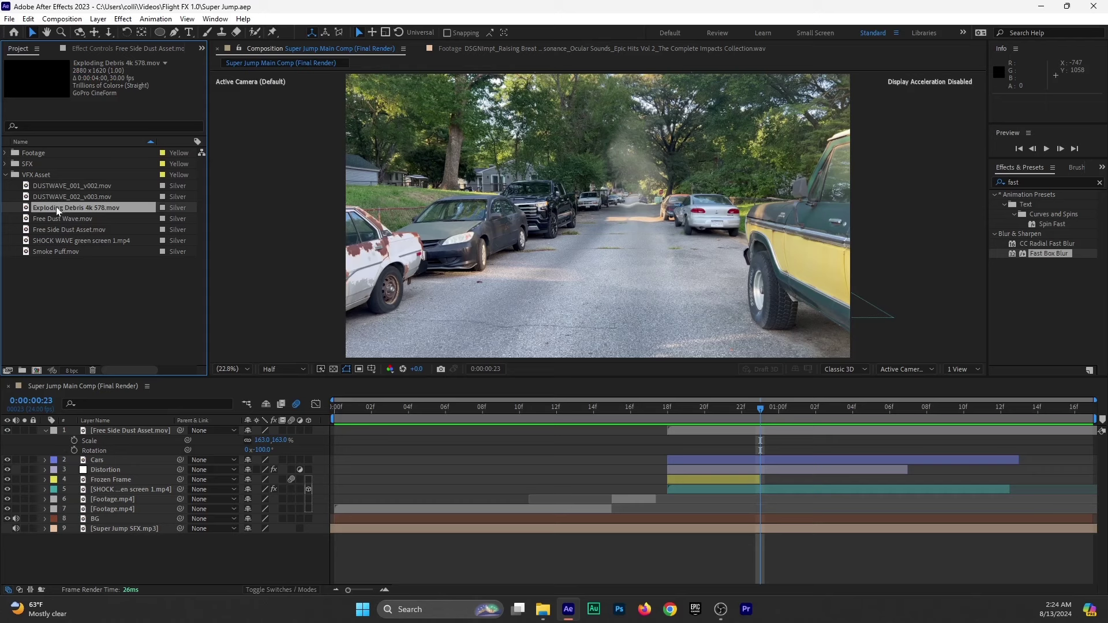
pyautogui.moveTo(56, 206); pyautogui.dragTo(749, 417)
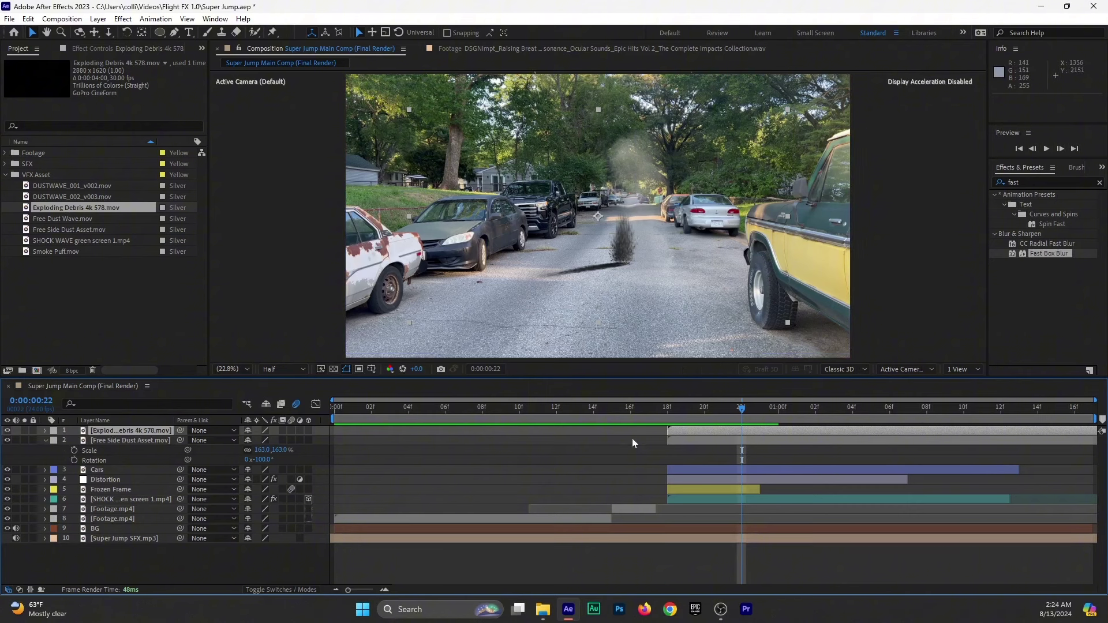
pyautogui.click(671, 411)
pyautogui.moveTo(673, 414)
pyautogui.mouseDown()
pyautogui.moveTo(697, 417)
pyautogui.moveTo(675, 420)
pyautogui.mouseUp()
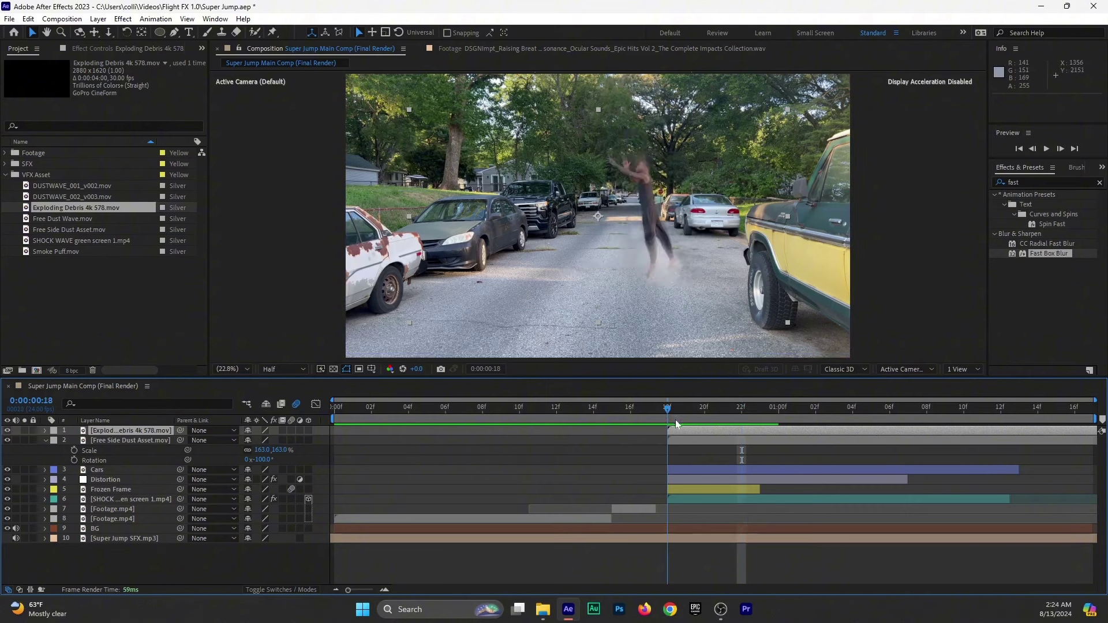
# Add a fitted elliptical mask to the Exploding Debris layer and move its start to frame 6.
pyautogui.click(102, 431)
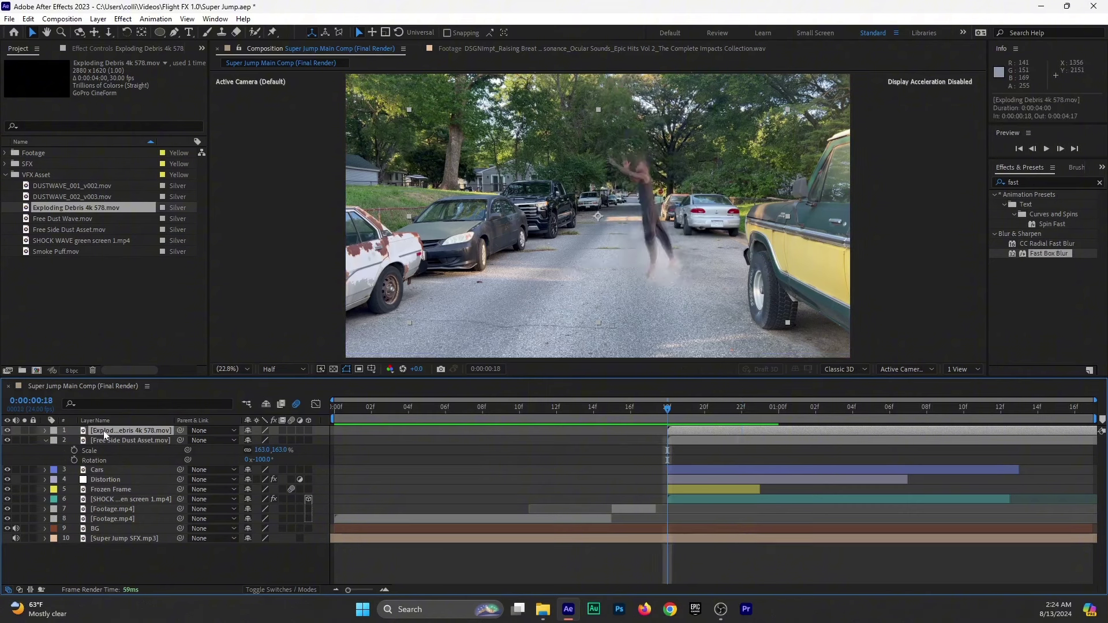
pyautogui.doubleClick(160, 33)
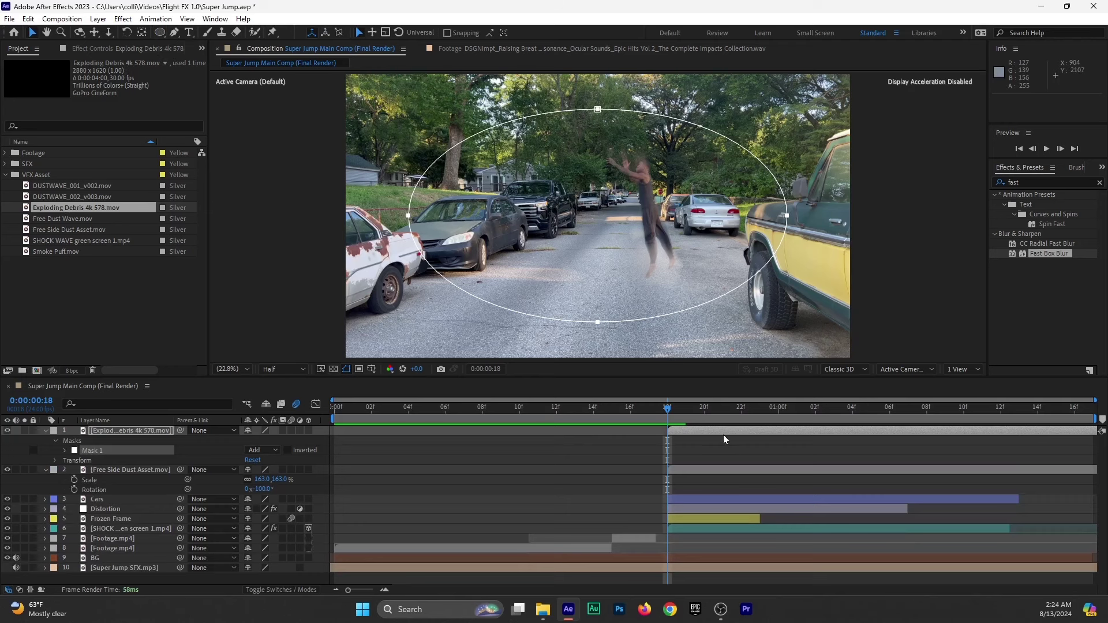
pyautogui.moveTo(723, 432); pyautogui.dragTo(497, 462)
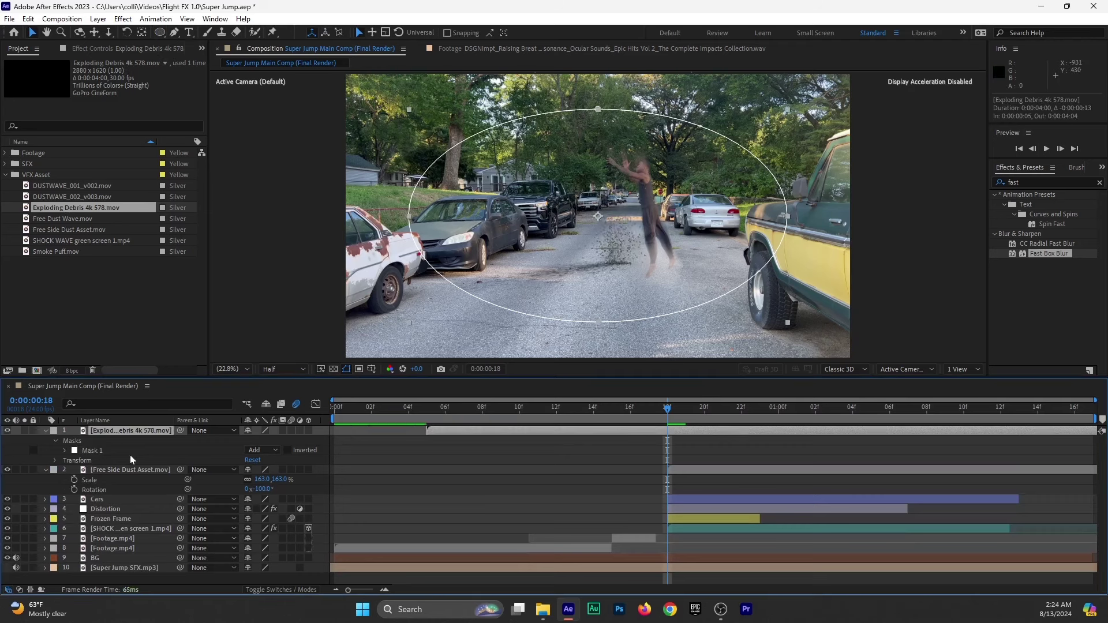
pyautogui.click(123, 420)
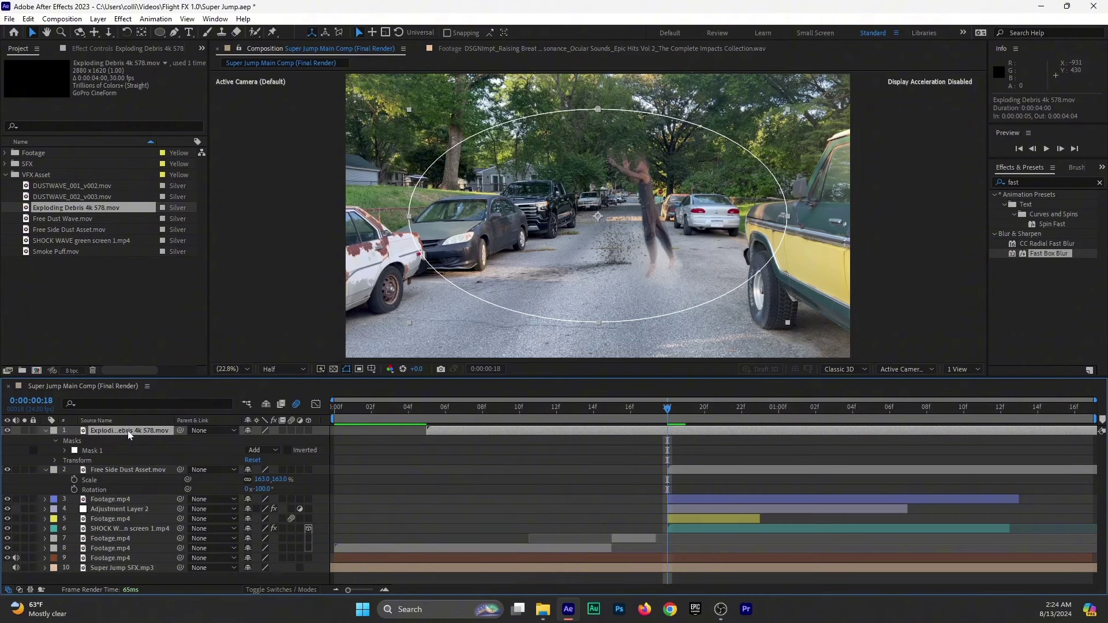
# Set Mask 1's feather to 573 pixels and its expansion to -26 pixels.
pyautogui.press('f')
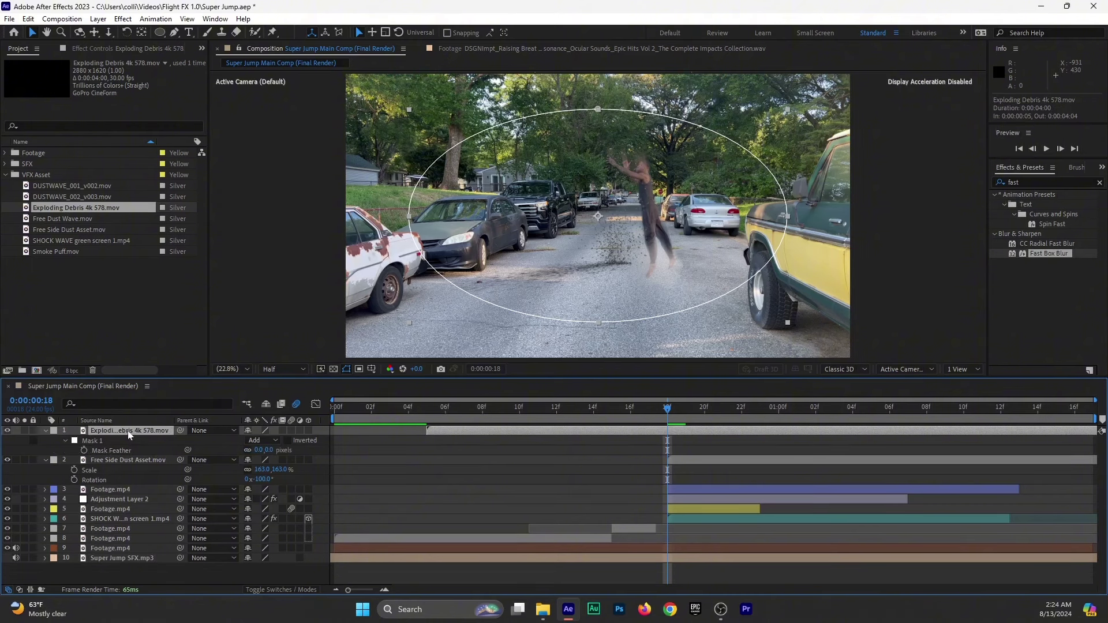
pyautogui.moveTo(263, 449); pyautogui.dragTo(397, 455)
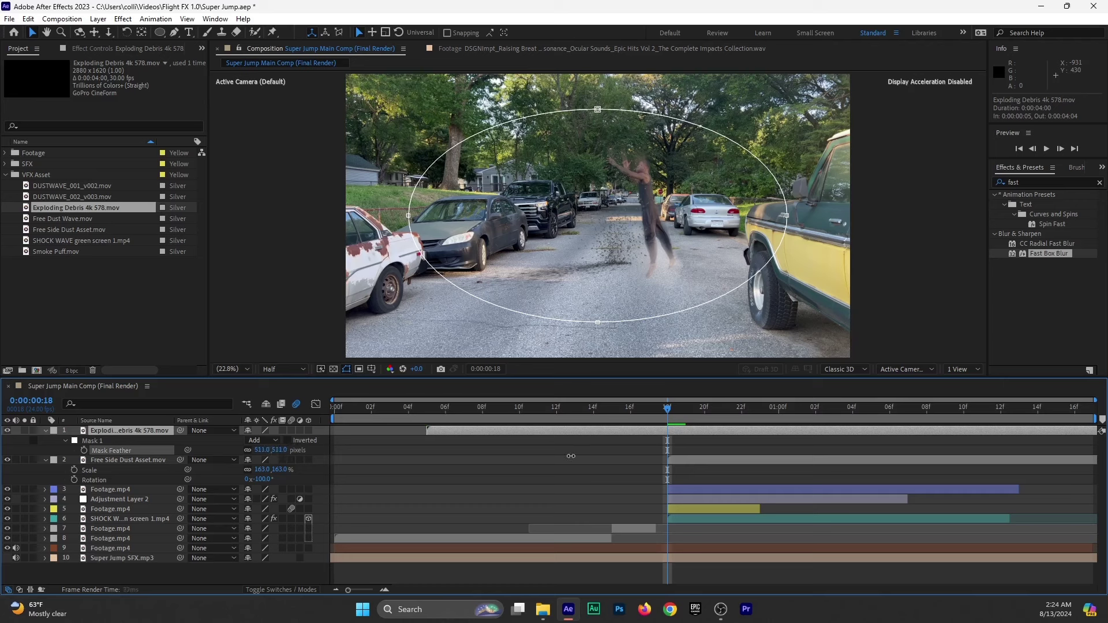
pyautogui.moveTo(590, 456); pyautogui.dragTo(599, 457)
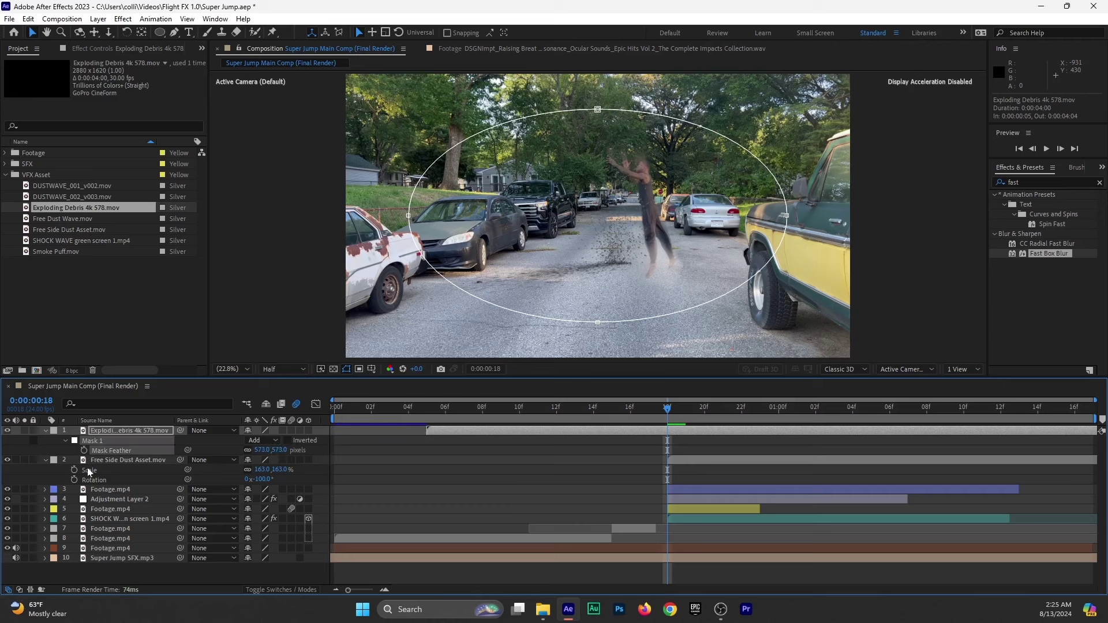
pyautogui.click(66, 440)
pyautogui.click(66, 440)
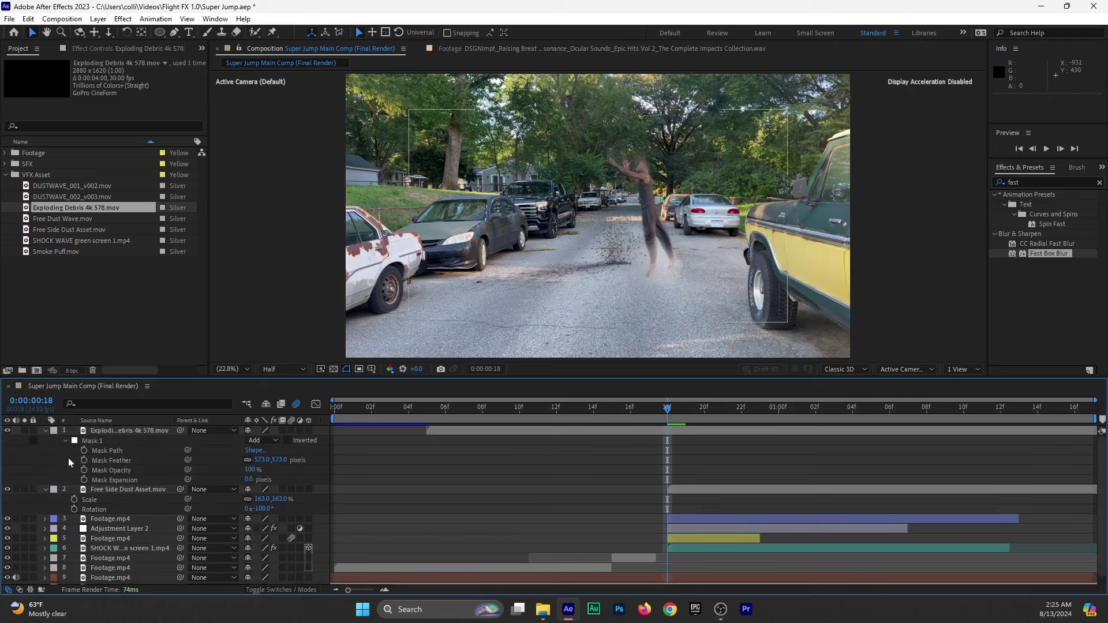
pyautogui.moveTo(248, 479); pyautogui.dragTo(235, 481)
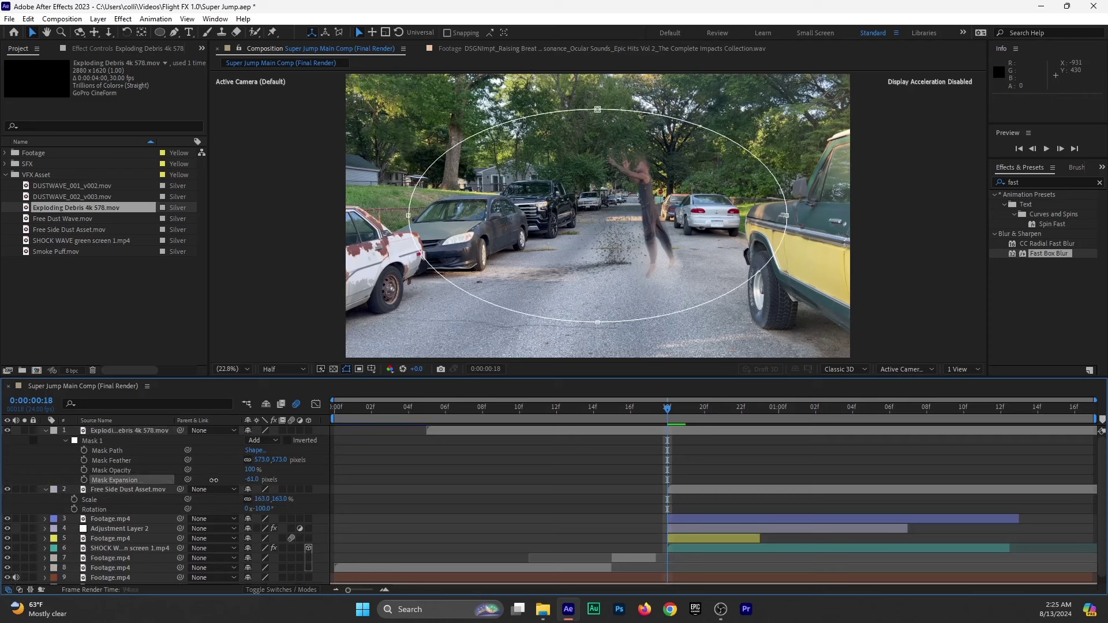
pyautogui.click(74, 459)
pyautogui.click(46, 431)
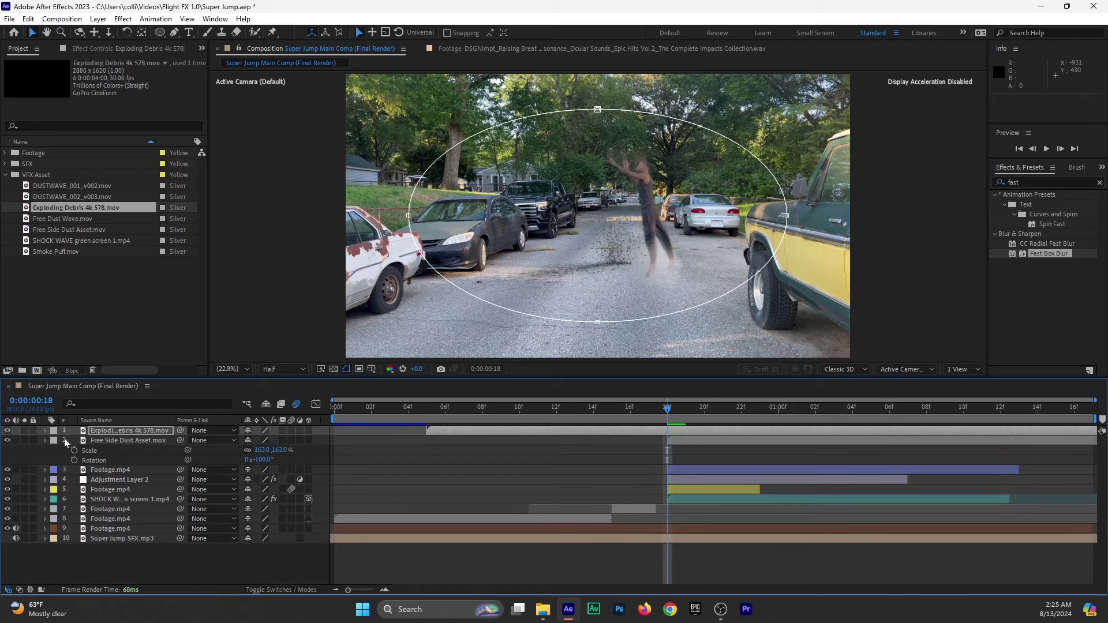
# Collapse the dust layer's properties and give the Exploding Debris layer an orange label.
pyautogui.click(45, 440)
pyautogui.click(53, 440)
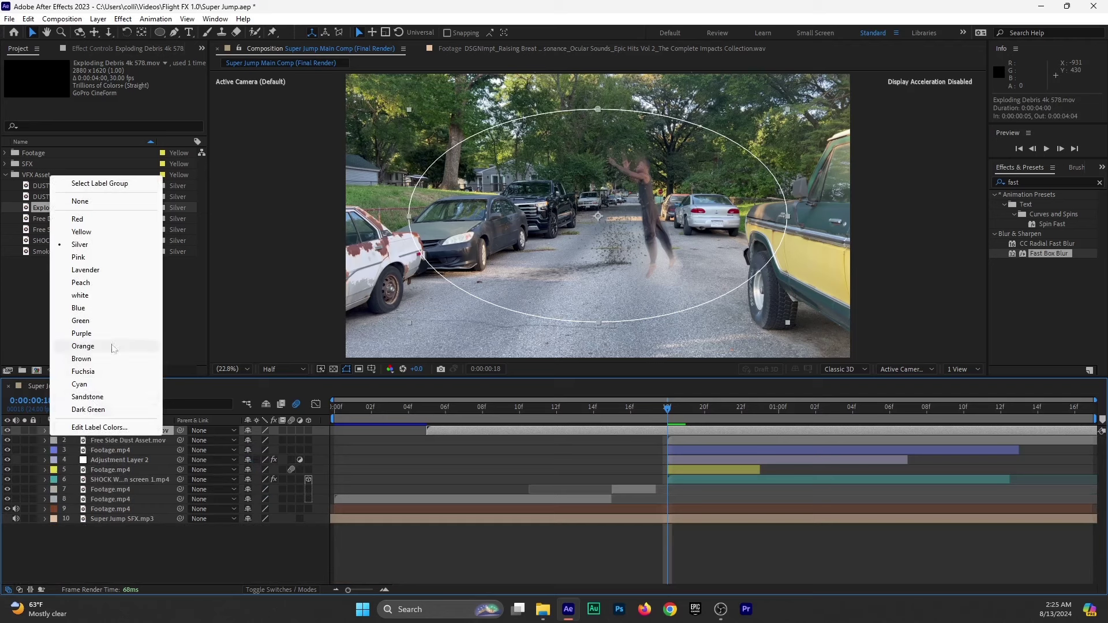
pyautogui.click(83, 346)
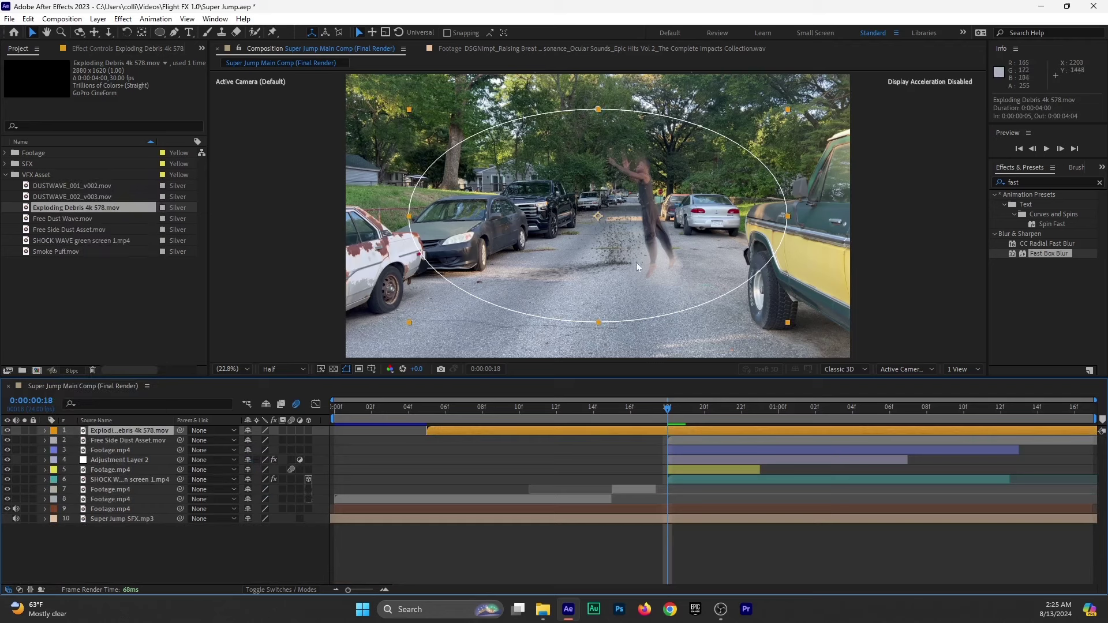
# Move the debris layer's anchor point down onto the debris with the Pan Behind tool.
pyautogui.click(142, 32)
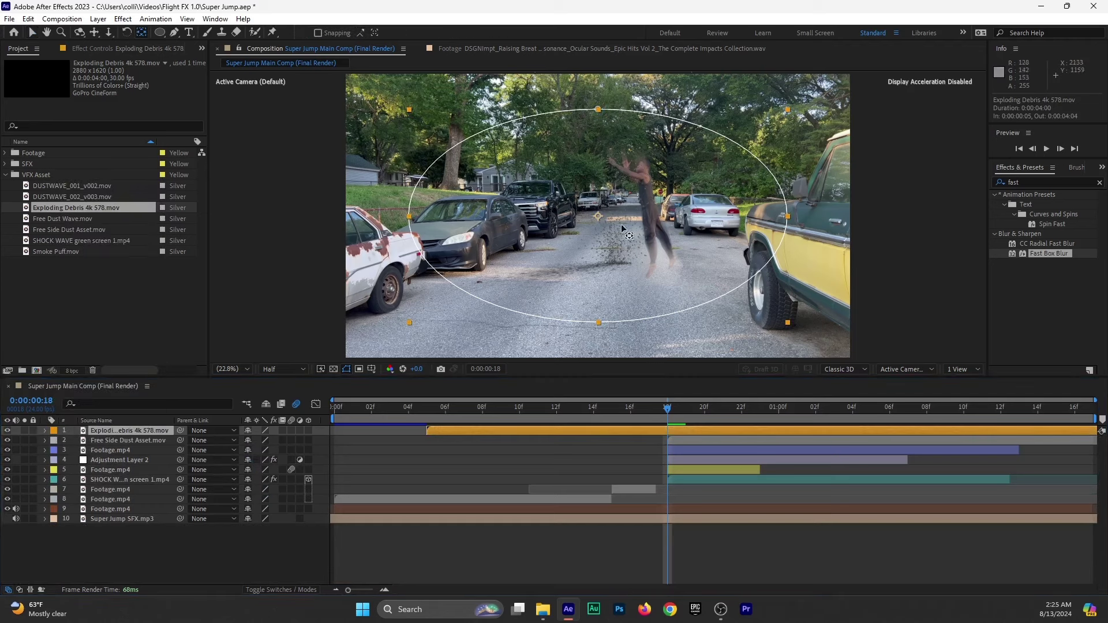
pyautogui.moveTo(596, 217); pyautogui.dragTo(613, 263)
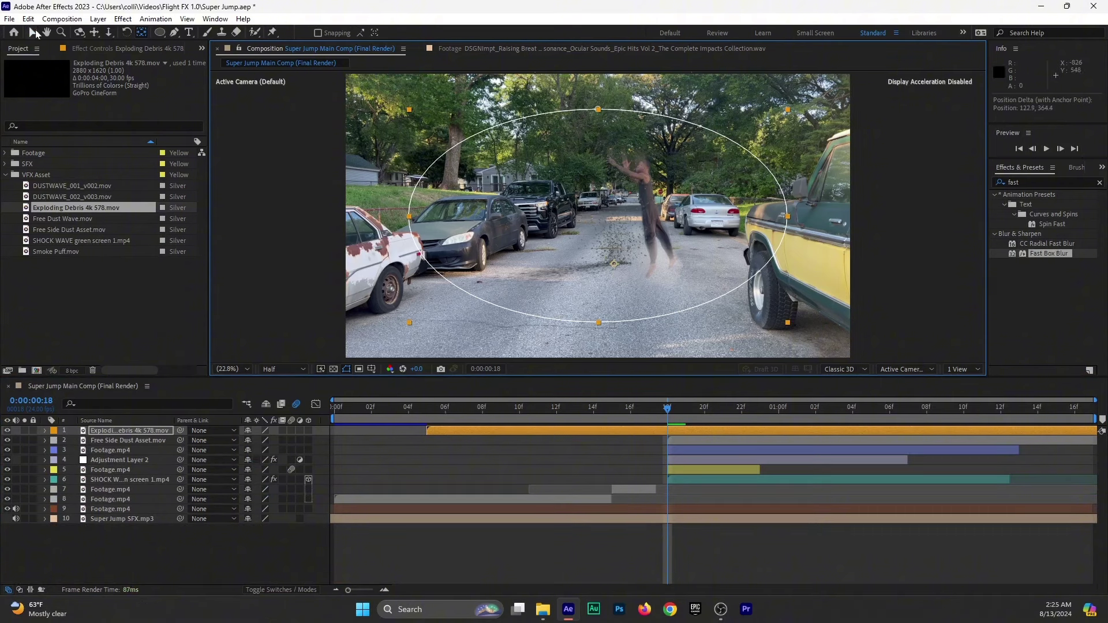
pyautogui.click(33, 32)
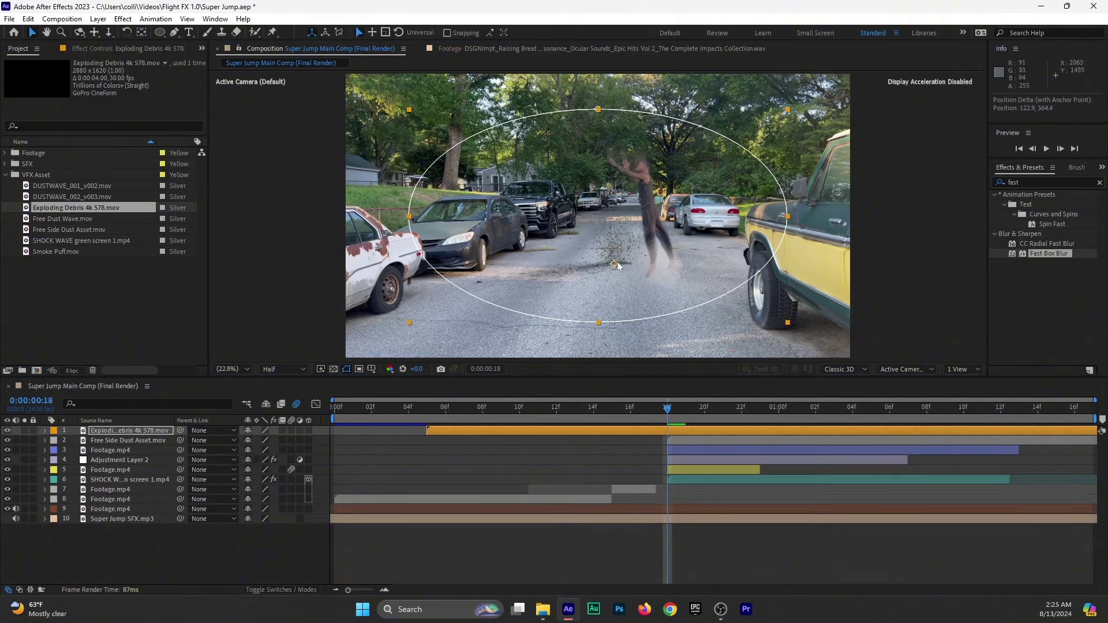
# Move the debris under the jumper, below the dust layer, trim it to start at frame 18, and preview.
pyautogui.moveTo(580, 230); pyautogui.dragTo(625, 245)
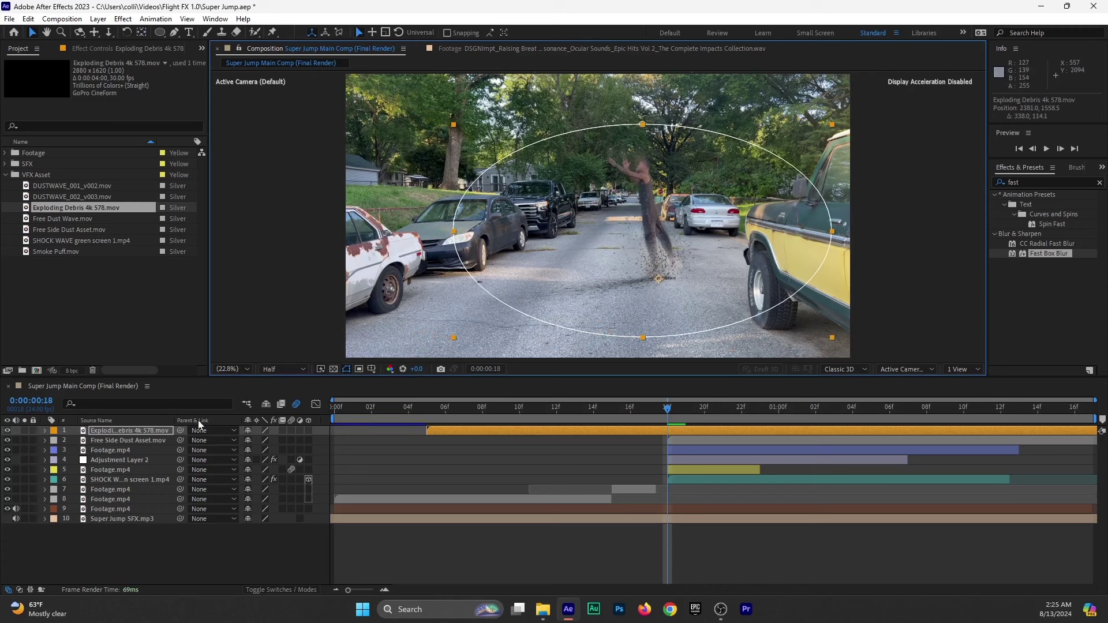
pyautogui.moveTo(99, 432); pyautogui.dragTo(101, 443)
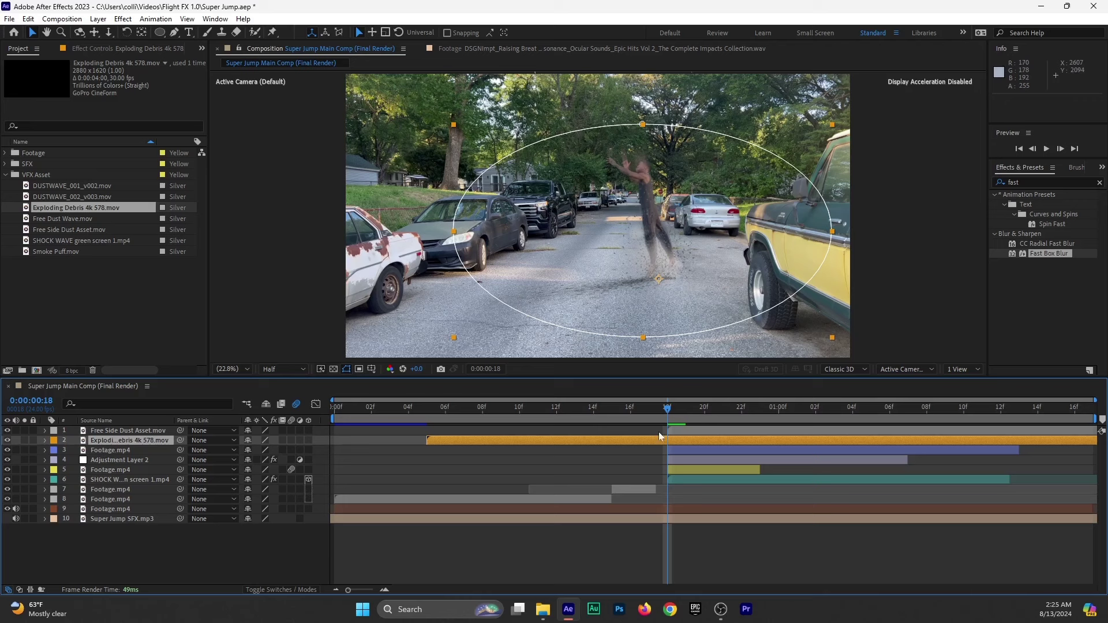
pyautogui.moveTo(448, 440); pyautogui.dragTo(667, 440)
pyautogui.moveTo(686, 279); pyautogui.dragTo(680, 280)
pyautogui.moveTo(668, 409)
pyautogui.mouseDown()
pyautogui.moveTo(657, 411)
pyautogui.moveTo(676, 410)
pyautogui.mouseUp()
pyautogui.press('space')
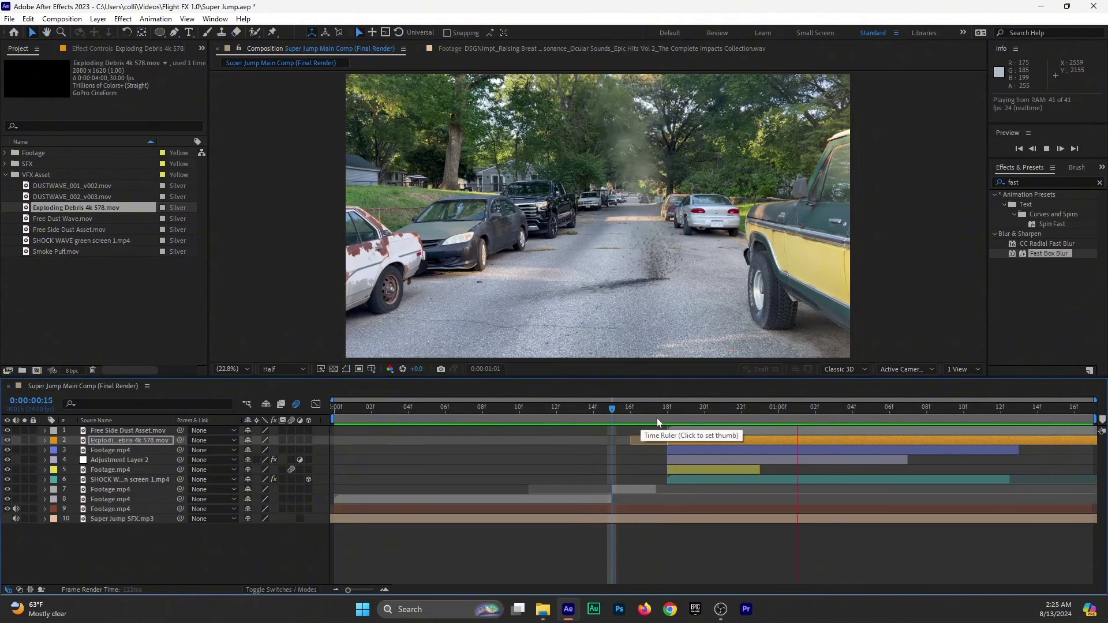
pyautogui.moveTo(647, 418); pyautogui.dragTo(834, 444)
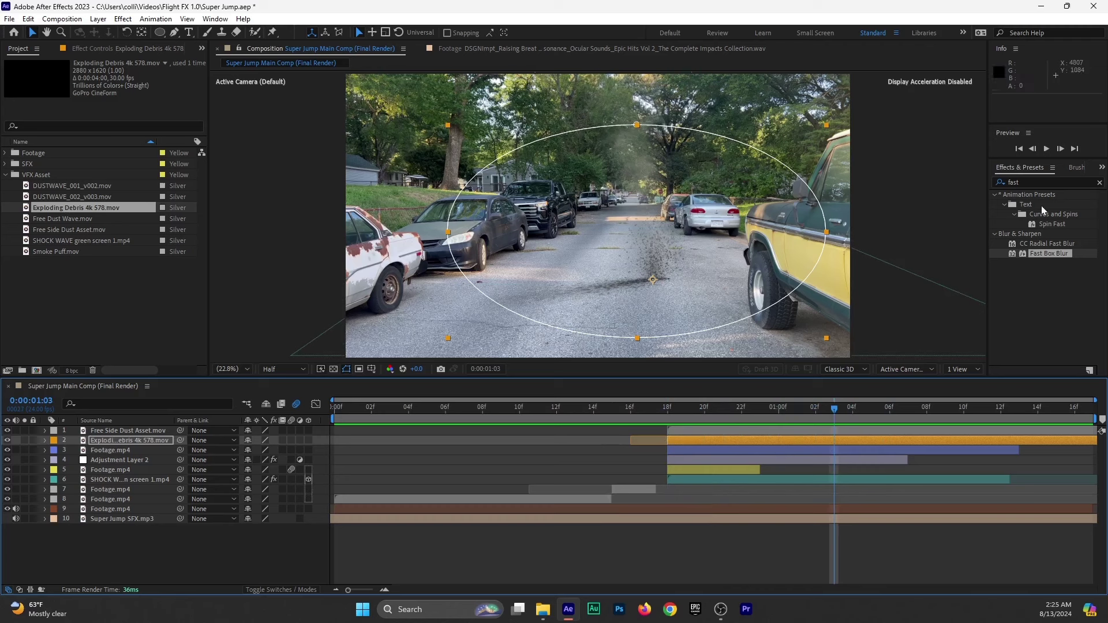
# Apply Tint to the debris layer, mapping black to a truck grey and white to the road colour.
pyautogui.click(1047, 185)
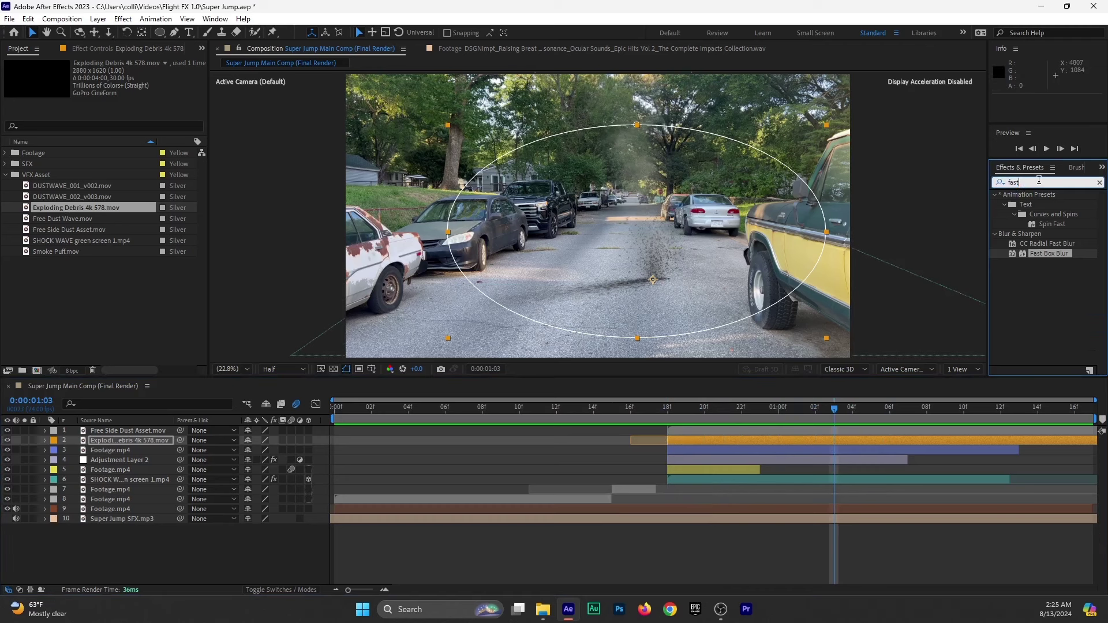
pyautogui.write('tint')
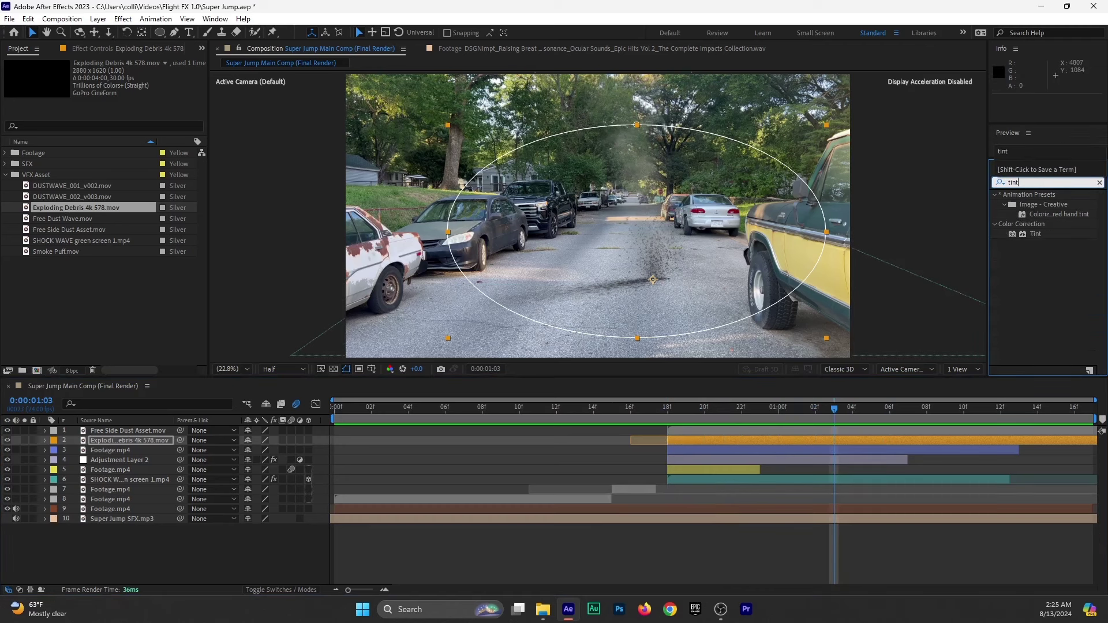
pyautogui.moveTo(1040, 234); pyautogui.dragTo(763, 439)
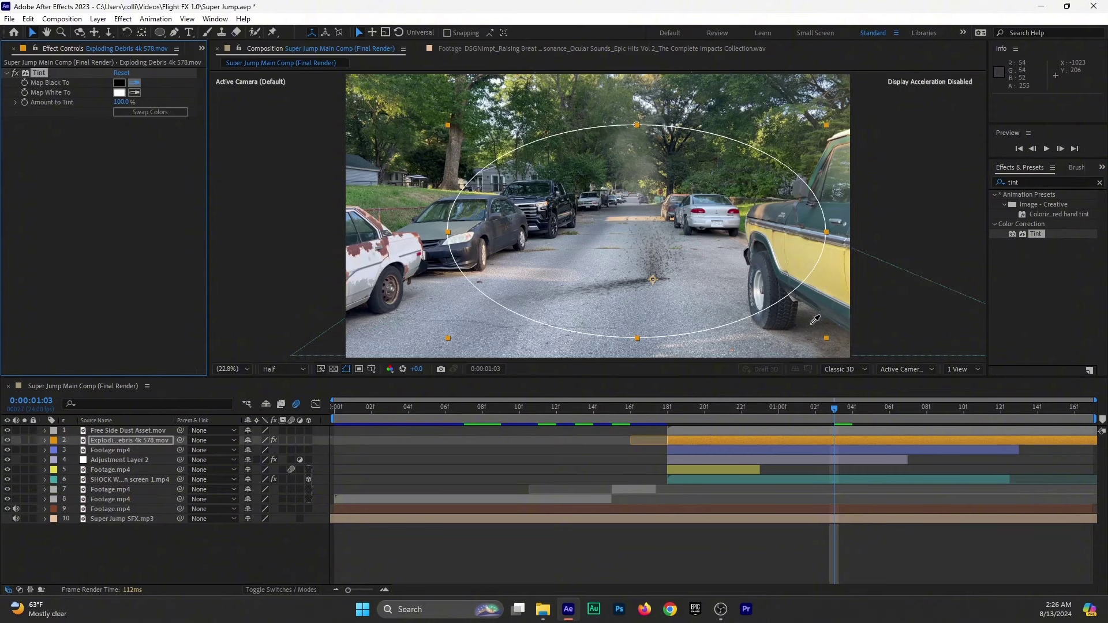
pyautogui.click(812, 322)
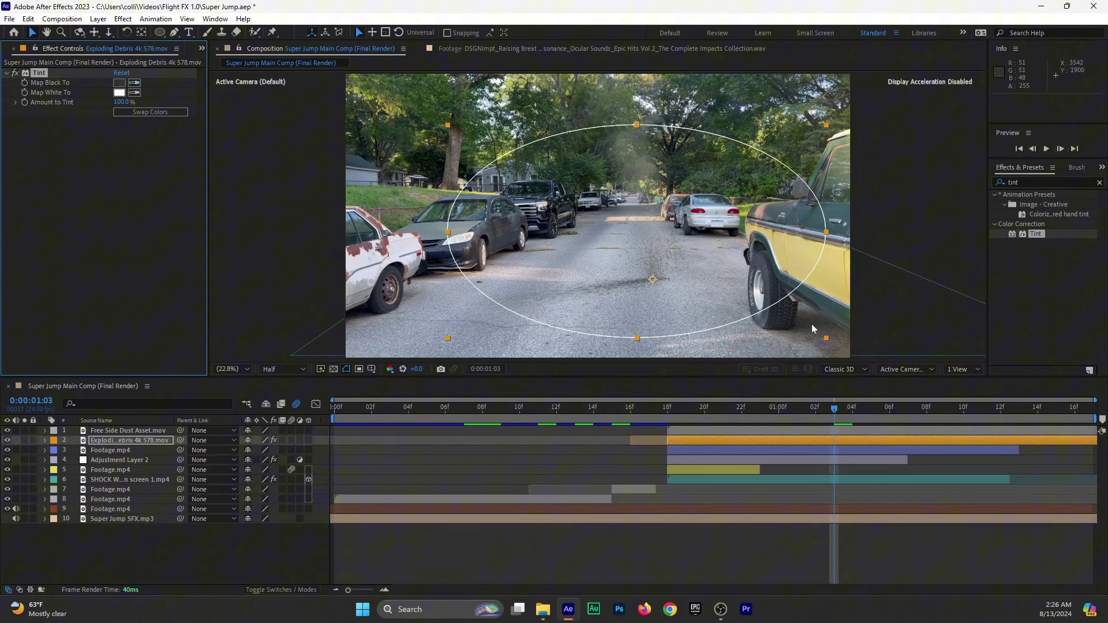
pyautogui.click(135, 92)
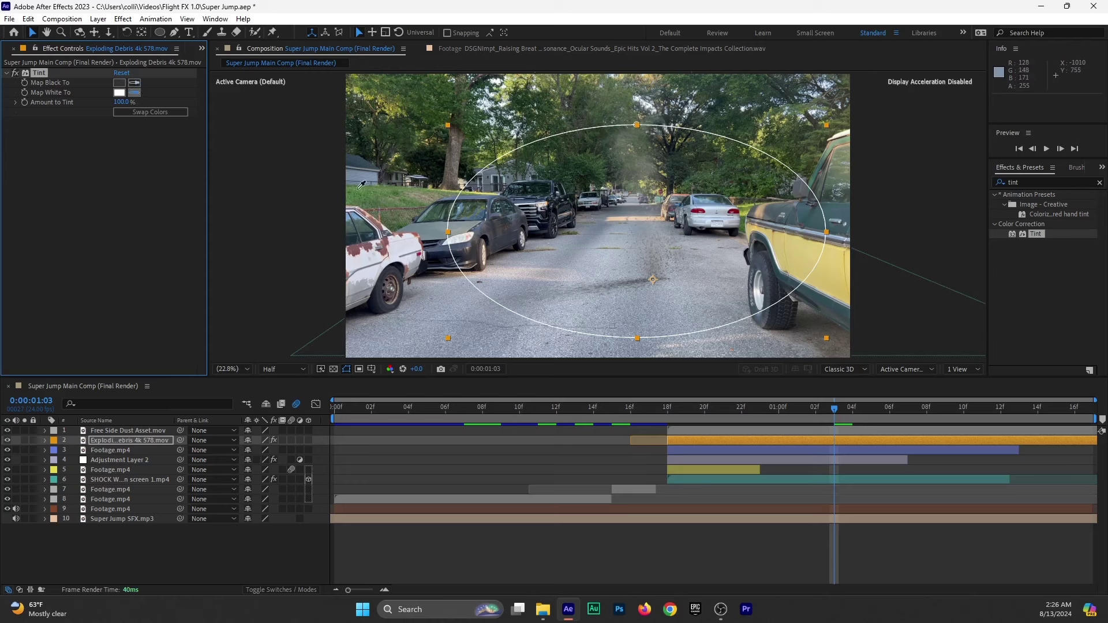
pyautogui.click(582, 277)
pyautogui.click(119, 93)
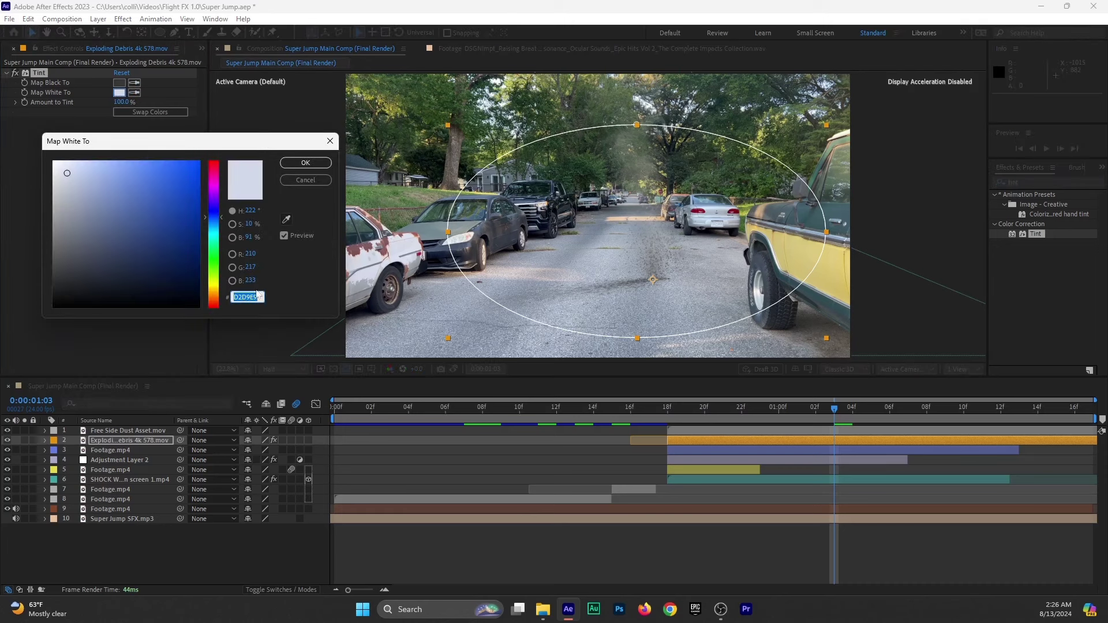
pyautogui.click(305, 162)
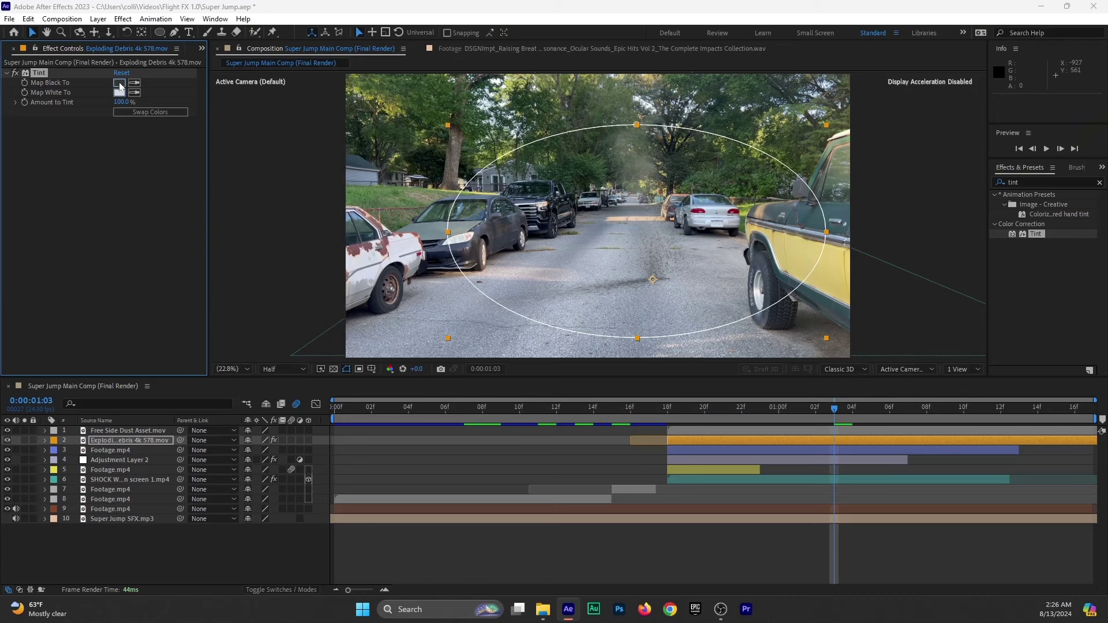
pyautogui.click(118, 82)
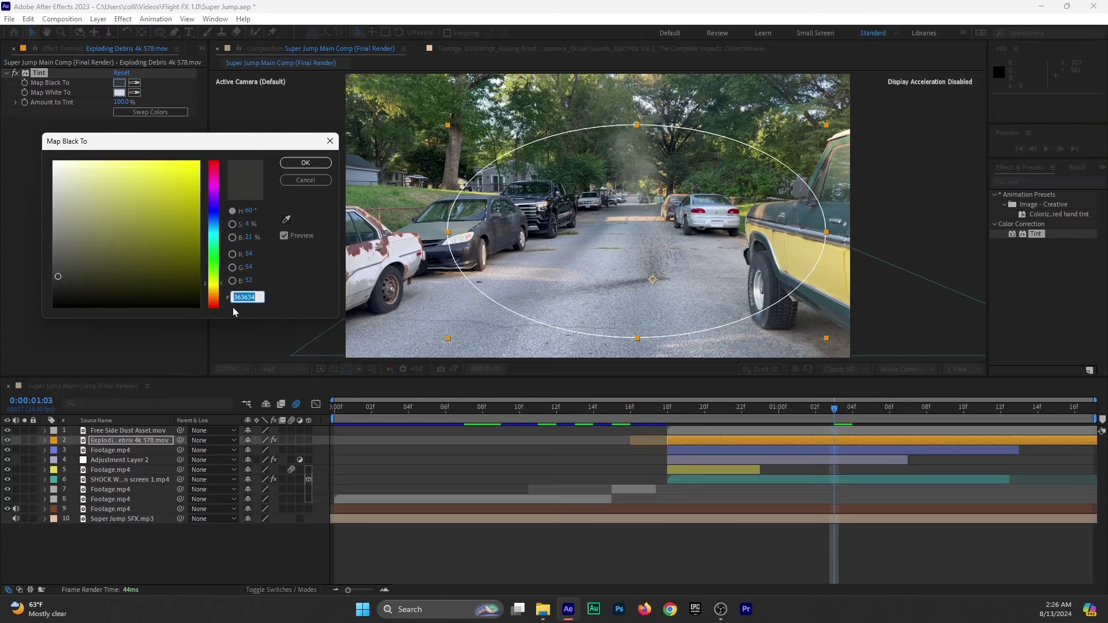
pyautogui.click(305, 163)
pyautogui.moveTo(826, 415)
pyautogui.mouseDown()
pyautogui.moveTo(641, 428)
pyautogui.moveTo(679, 413)
pyautogui.moveTo(839, 426)
pyautogui.mouseUp()
pyautogui.press('space')
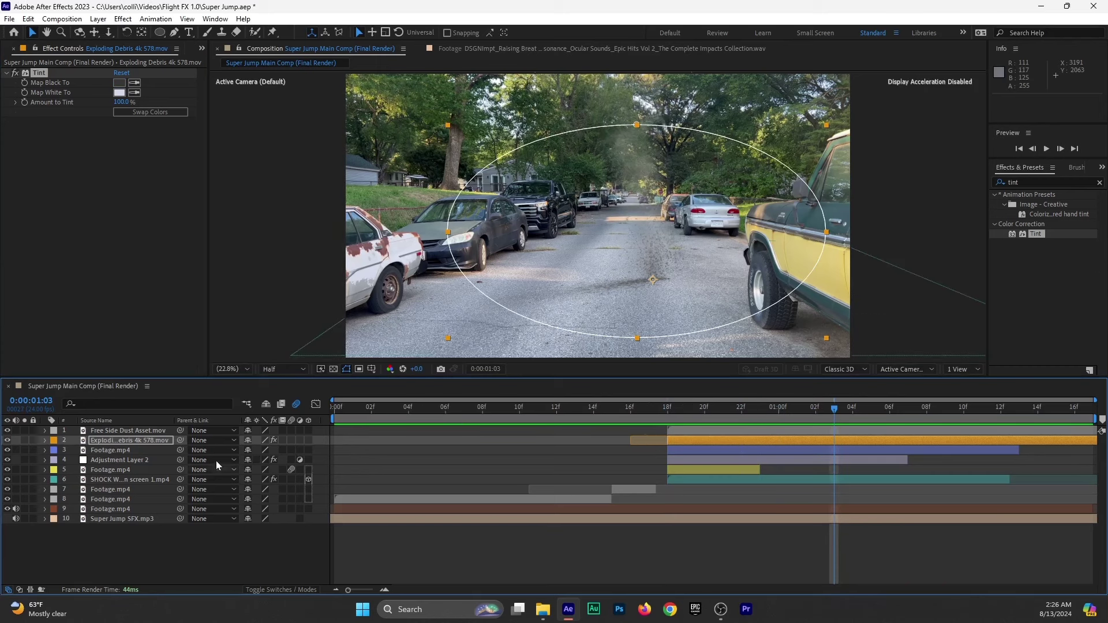
# Rotate the debris layer slightly and scale it to 120%.
pyautogui.click(143, 440)
pyautogui.press('r')
pyautogui.moveTo(252, 450); pyautogui.dragTo(289, 452)
pyautogui.press('s')
pyautogui.click(610, 410)
# Preview the impact from frame 17 and step through the frames after it.
pyautogui.press('space')
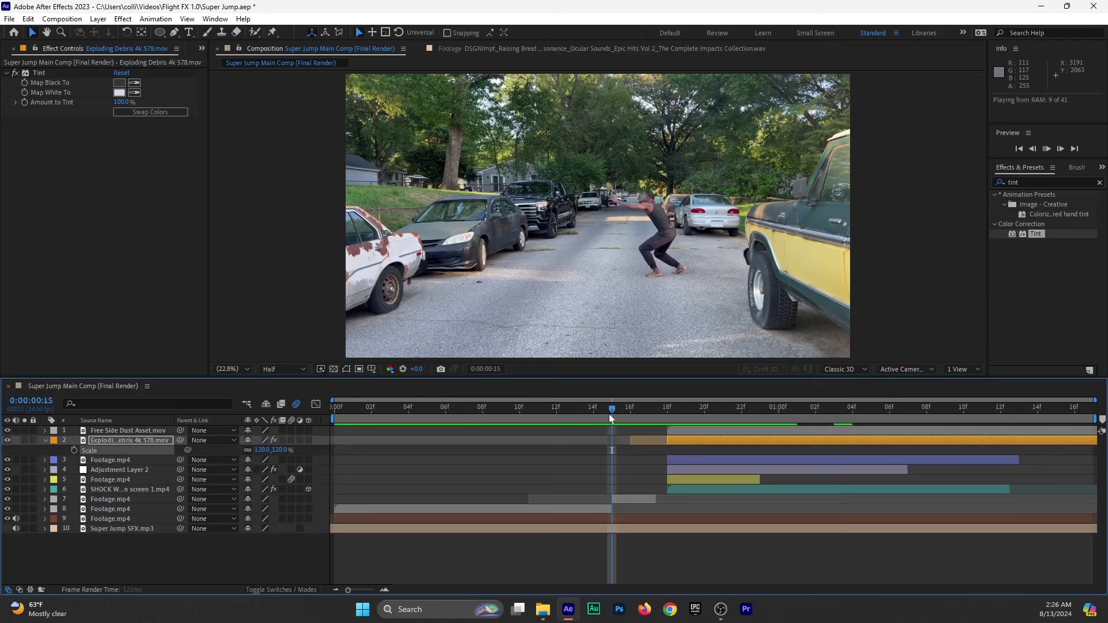
pyautogui.click(649, 413)
pyautogui.press('space')
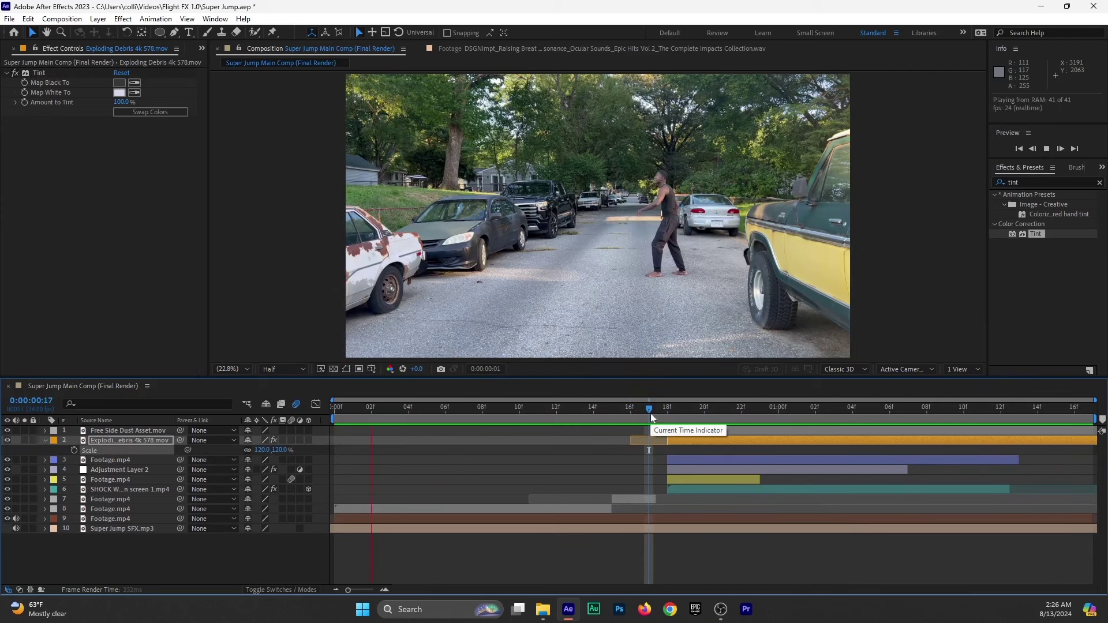
pyautogui.press('space')
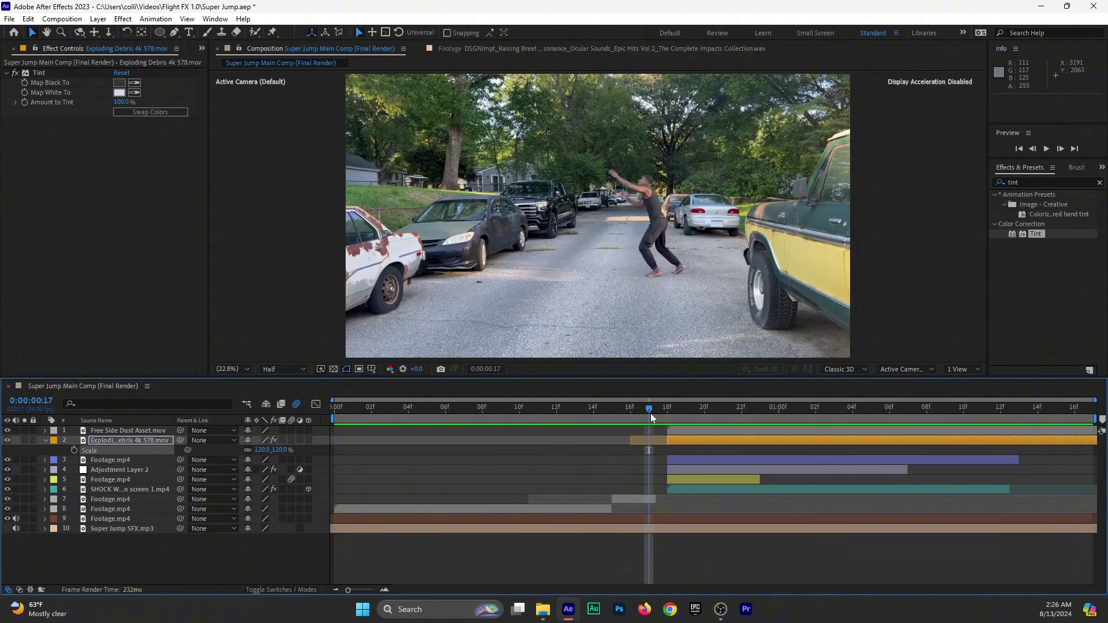
pyautogui.moveTo(650, 413); pyautogui.dragTo(811, 411)
pyautogui.press('space')
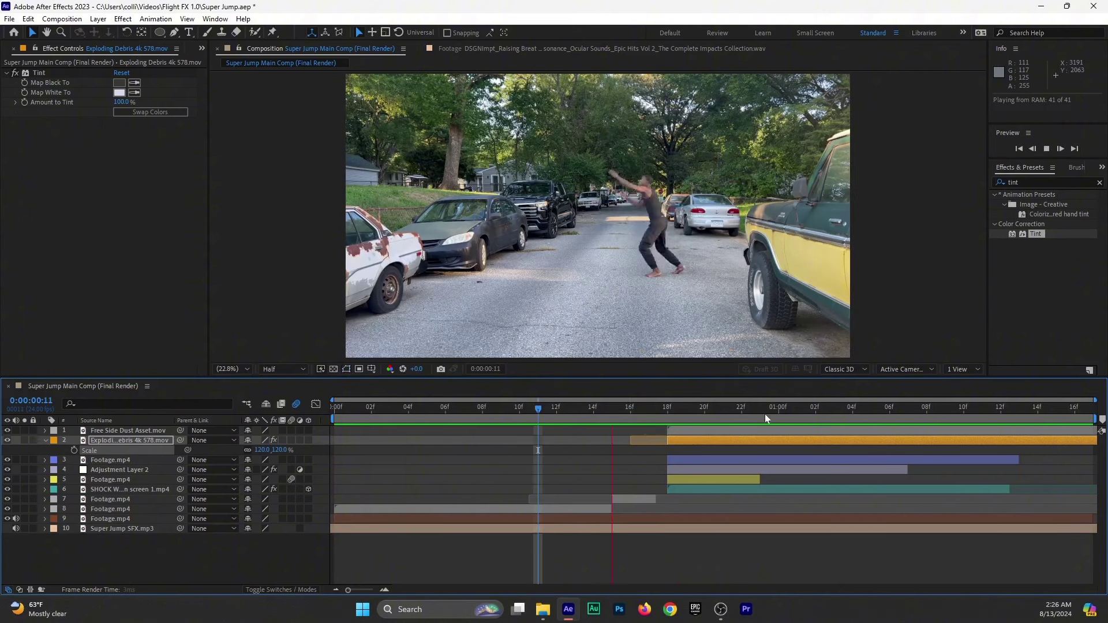
pyautogui.click(664, 421)
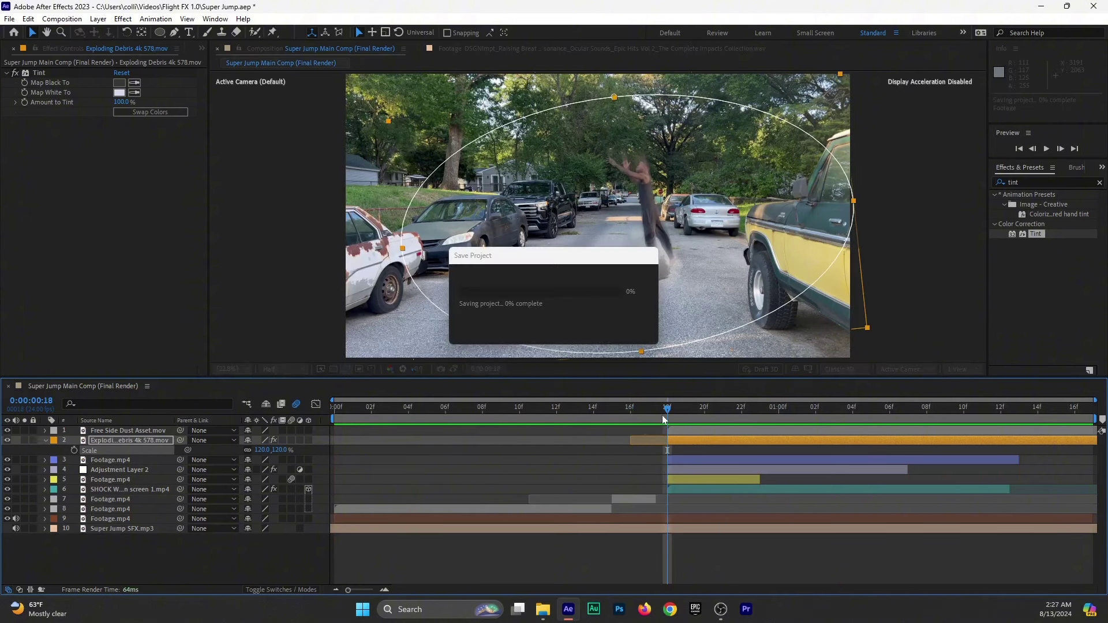
# Collapse the debris Scale property, deselect layers, review up to 01:06, and show the project bin.
pyautogui.click(45, 440)
pyautogui.click(109, 433)
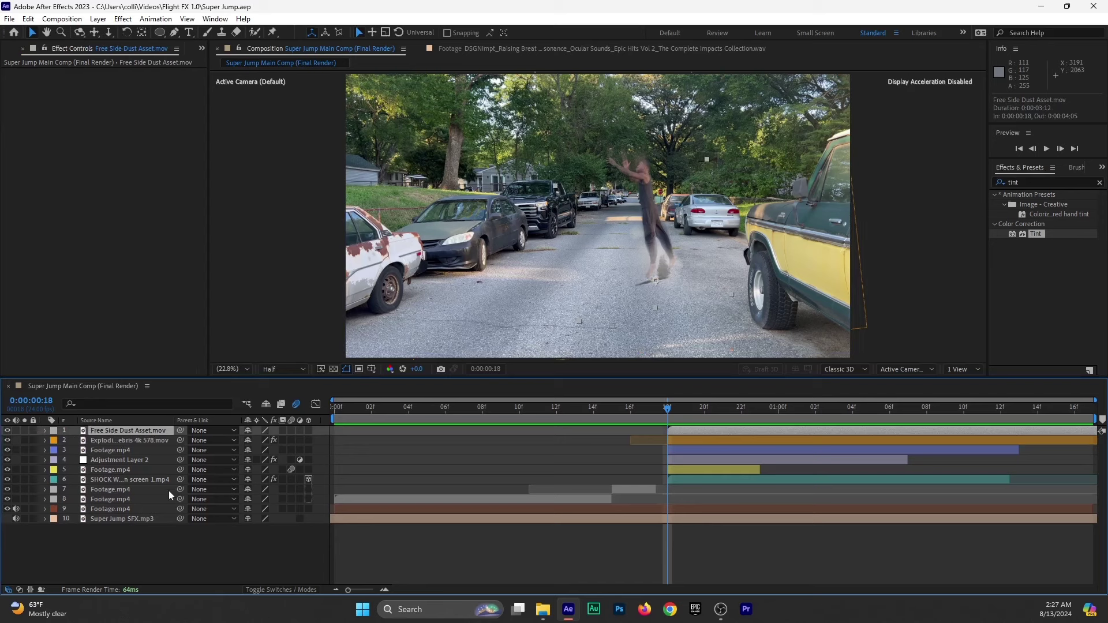
pyautogui.click(150, 544)
pyautogui.moveTo(744, 407); pyautogui.dragTo(908, 424)
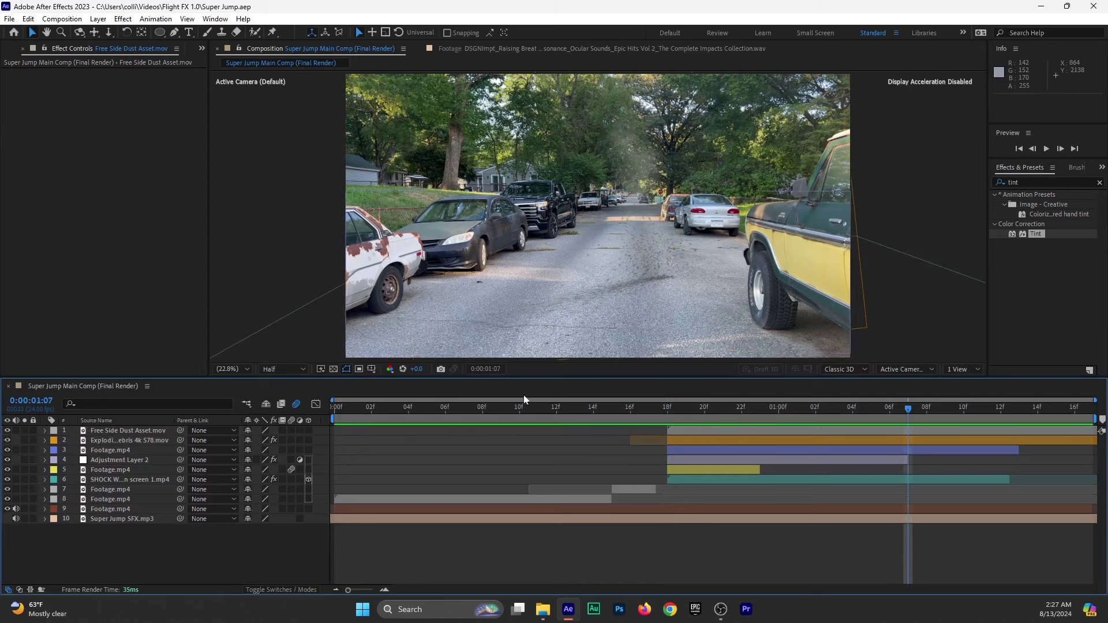
pyautogui.click(893, 424)
pyautogui.hotkey('ctrl', '0')
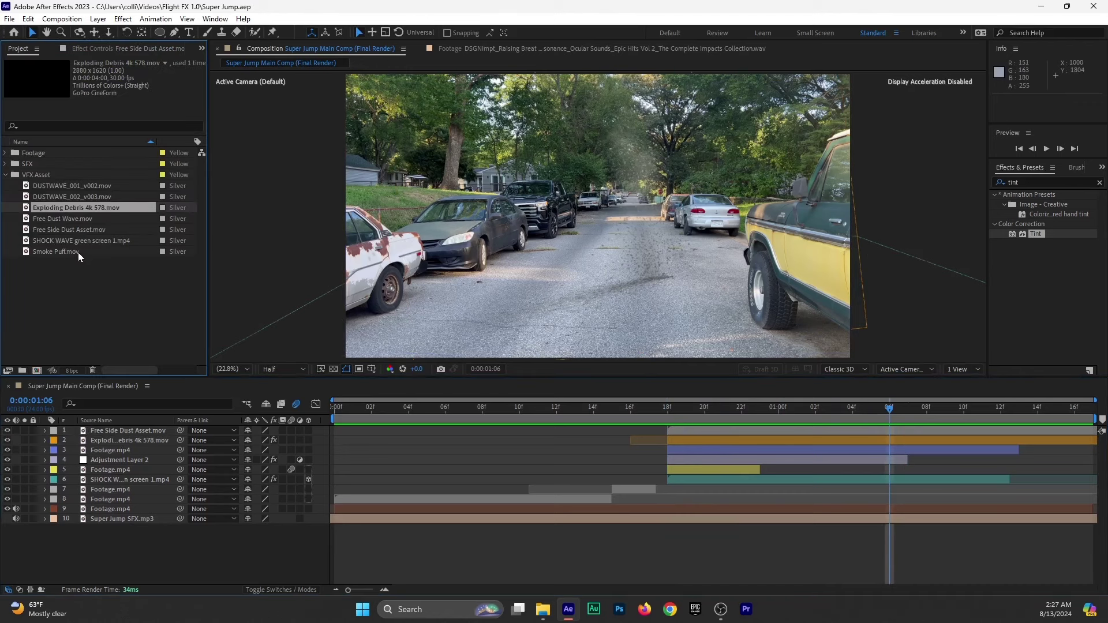
# Drag Free Dust Wave.mov into the comp, shift it earlier in time, and position it over the landing spot.
pyautogui.click(62, 219)
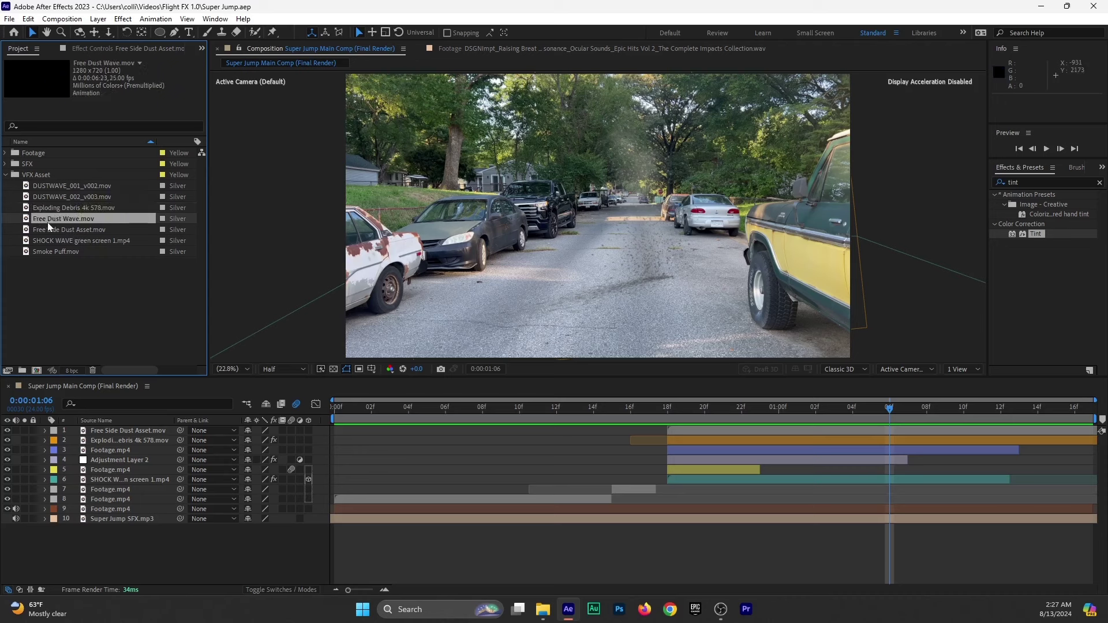
pyautogui.moveTo(48, 221); pyautogui.dragTo(669, 428)
pyautogui.click(759, 410)
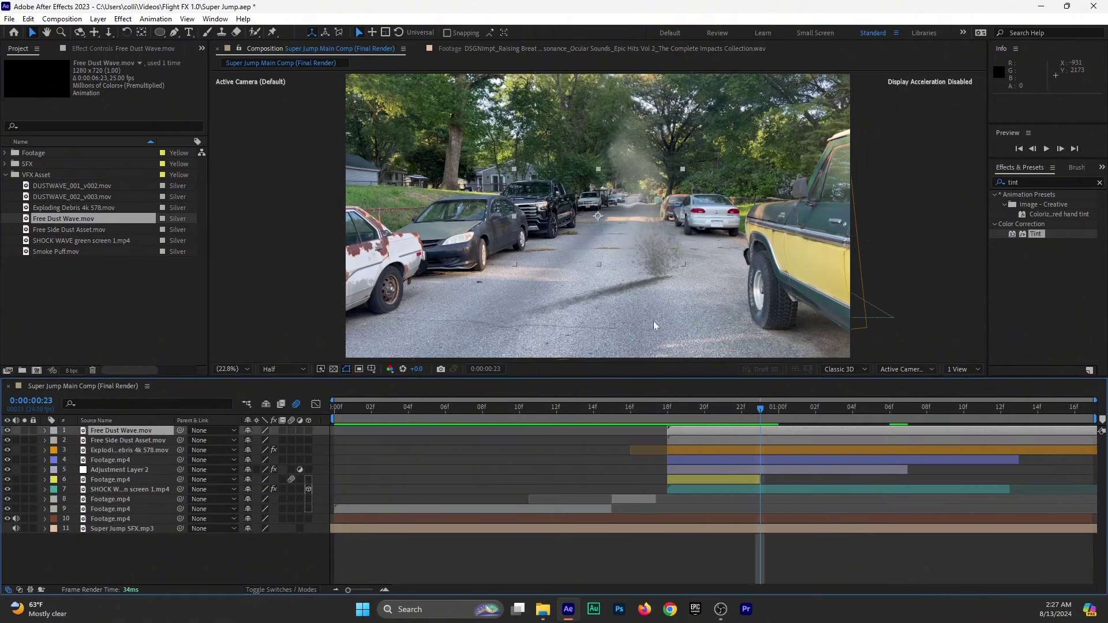
pyautogui.moveTo(552, 198); pyautogui.dragTo(580, 225)
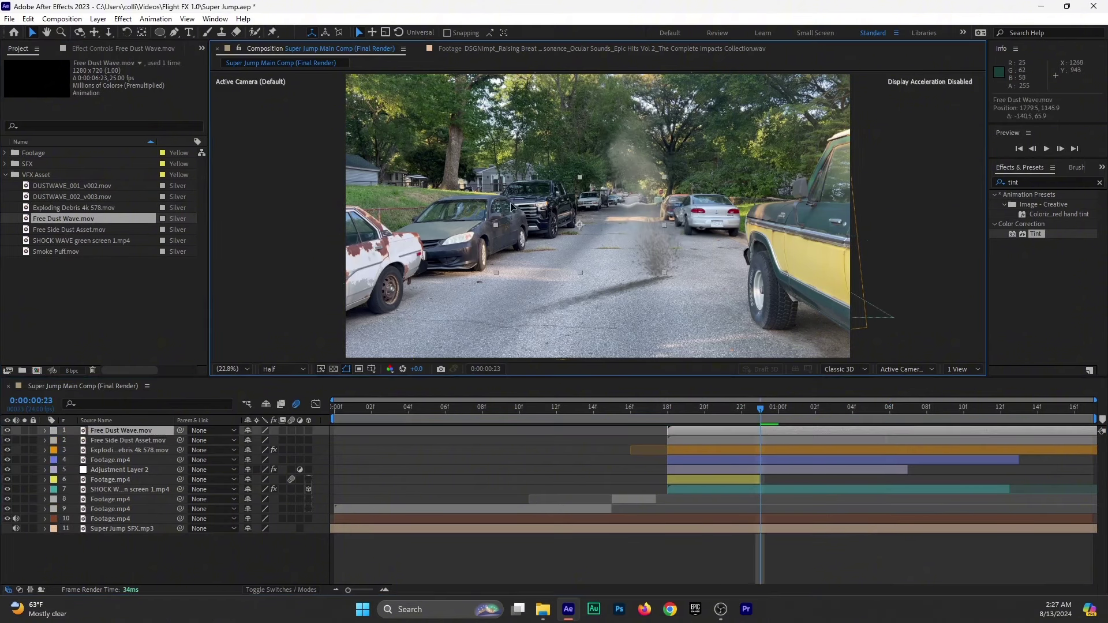
pyautogui.click(24, 430)
pyautogui.moveTo(649, 249); pyautogui.dragTo(639, 228)
pyautogui.moveTo(740, 427); pyautogui.dragTo(672, 451)
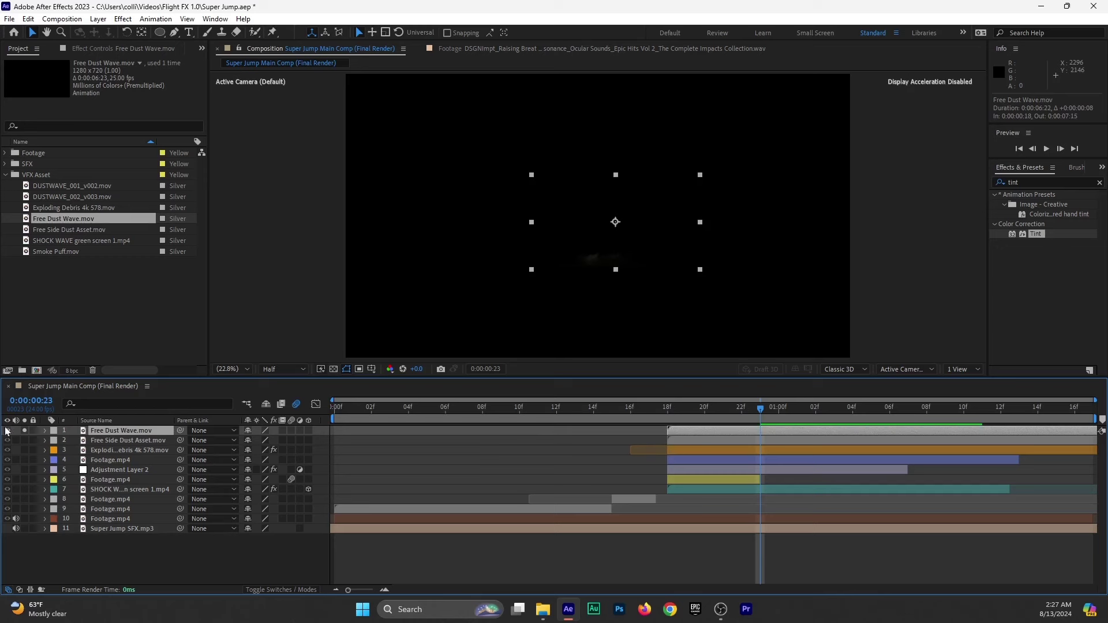
pyautogui.click(23, 431)
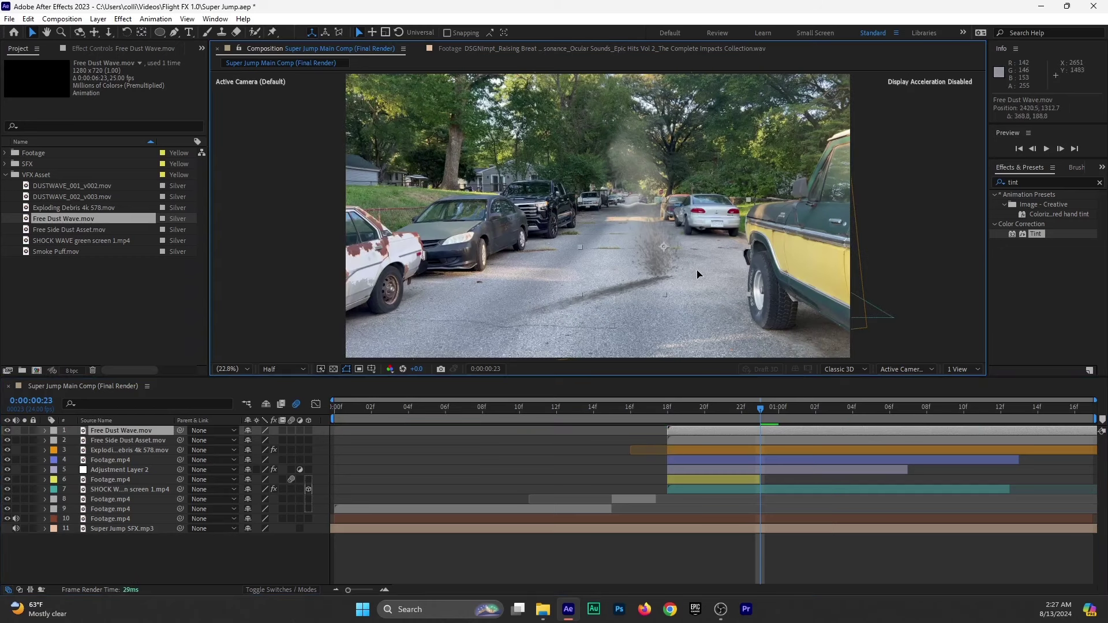
pyautogui.moveTo(695, 268); pyautogui.dragTo(692, 265)
# Scale the dust layer to 289% and preview the result.
pyautogui.press('s')
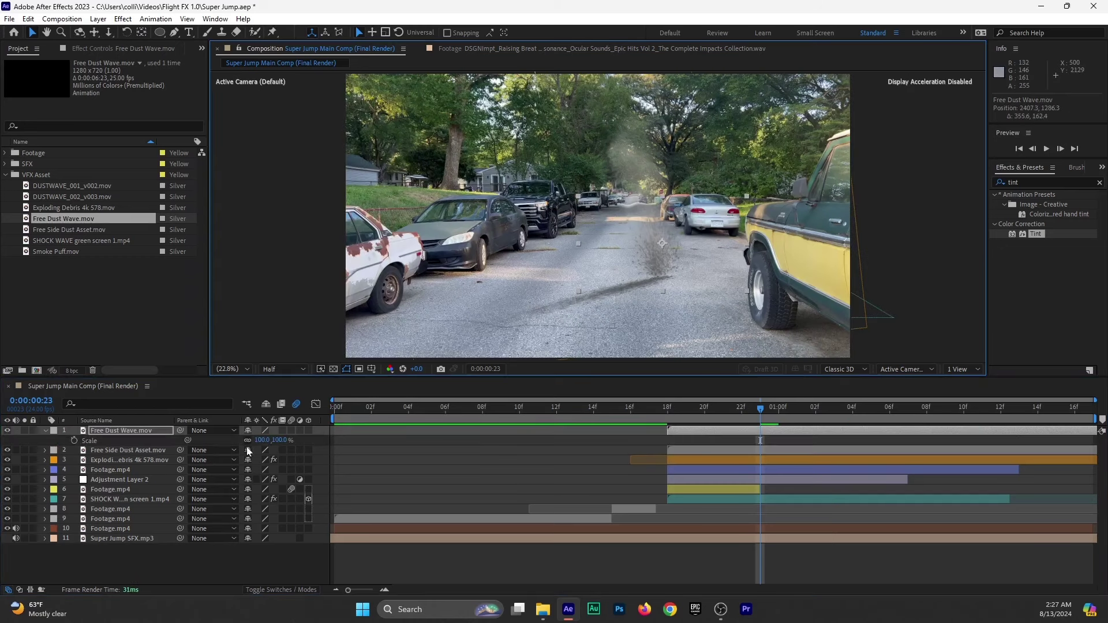
pyautogui.moveTo(274, 442); pyautogui.dragTo(642, 238)
pyautogui.press('space')
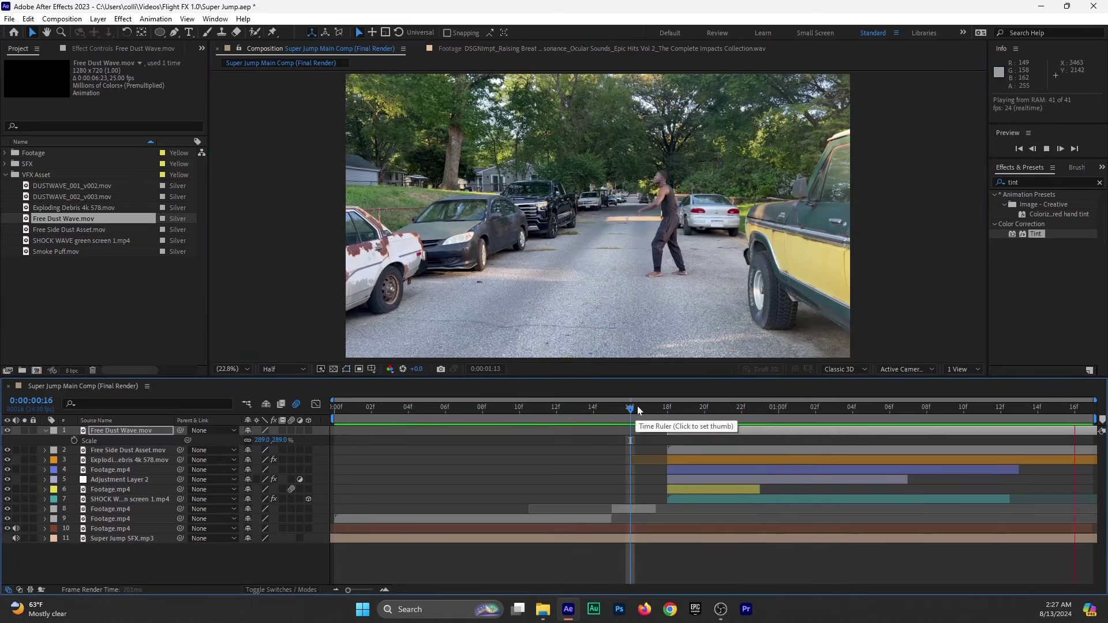
pyautogui.press('space')
pyautogui.press('space')
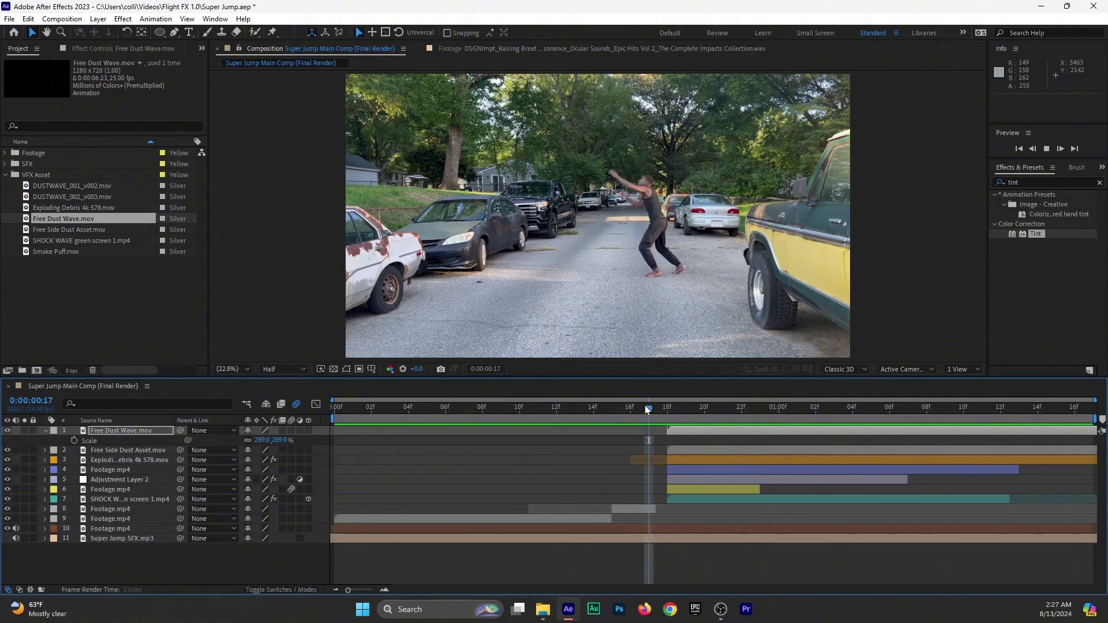
pyautogui.press('space')
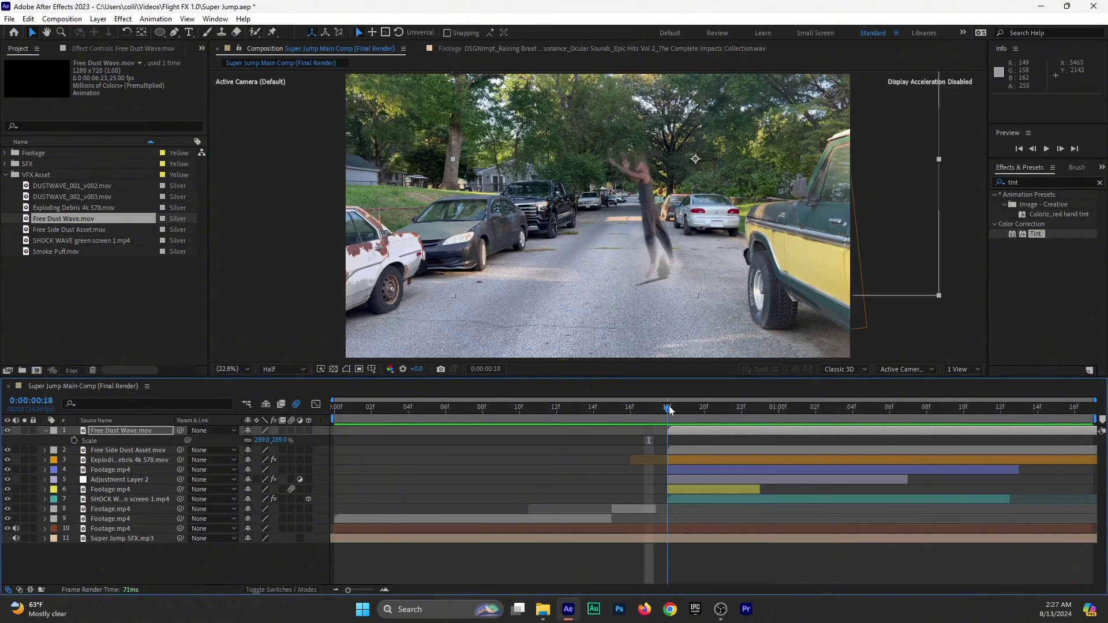
# Move the dust layer beneath Footage.mp4 into fourth position and preview.
pyautogui.moveTo(122, 430); pyautogui.dragTo(123, 473)
pyautogui.click(639, 411)
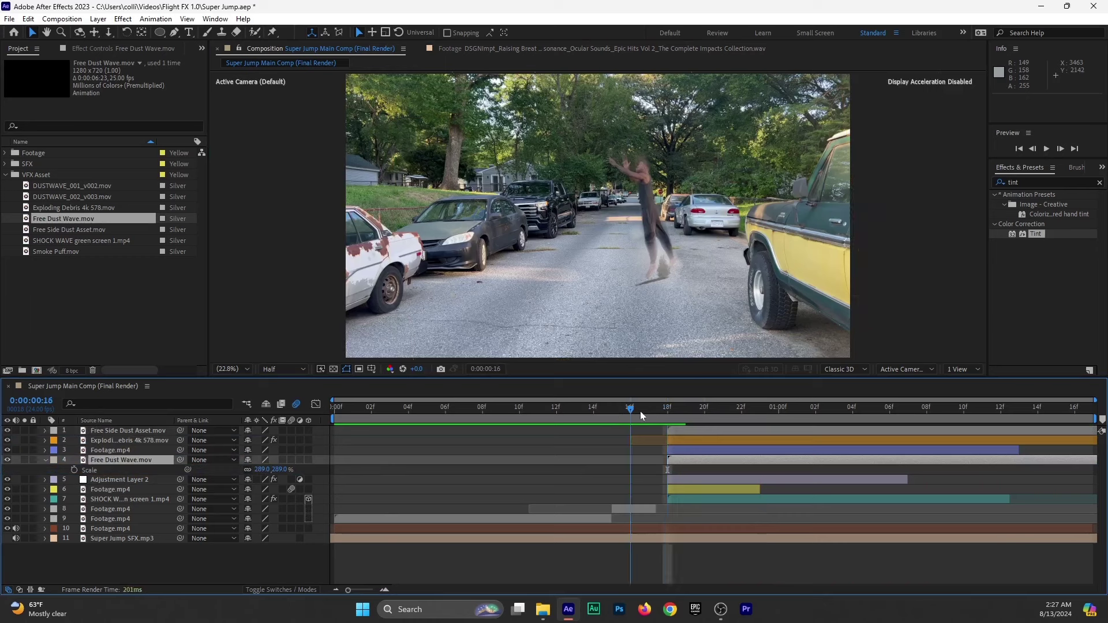
pyautogui.press('space')
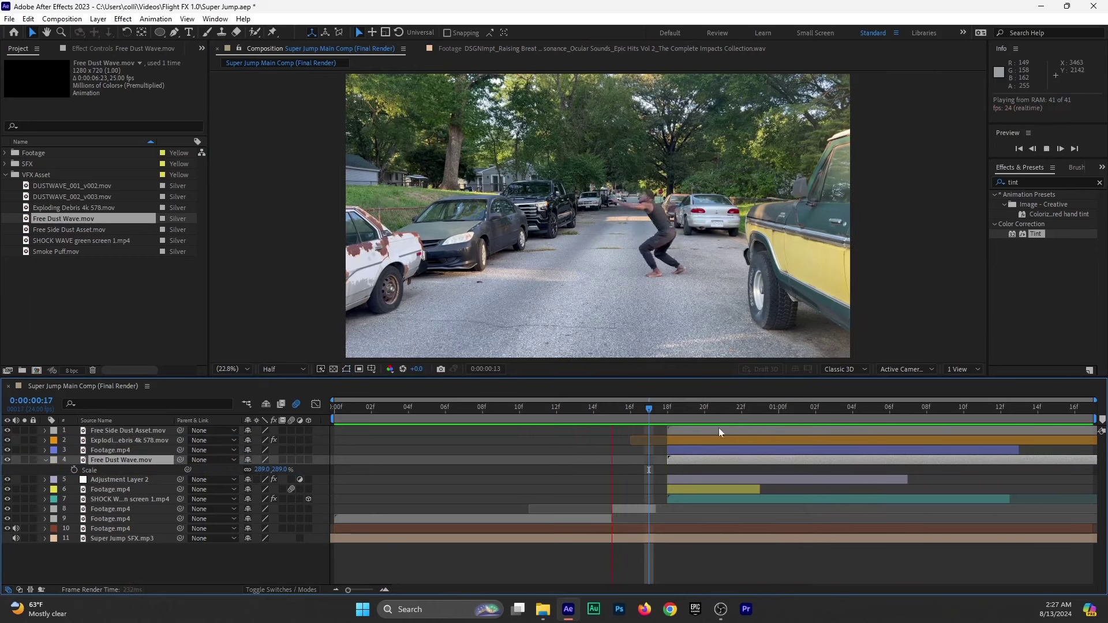
pyautogui.press('space')
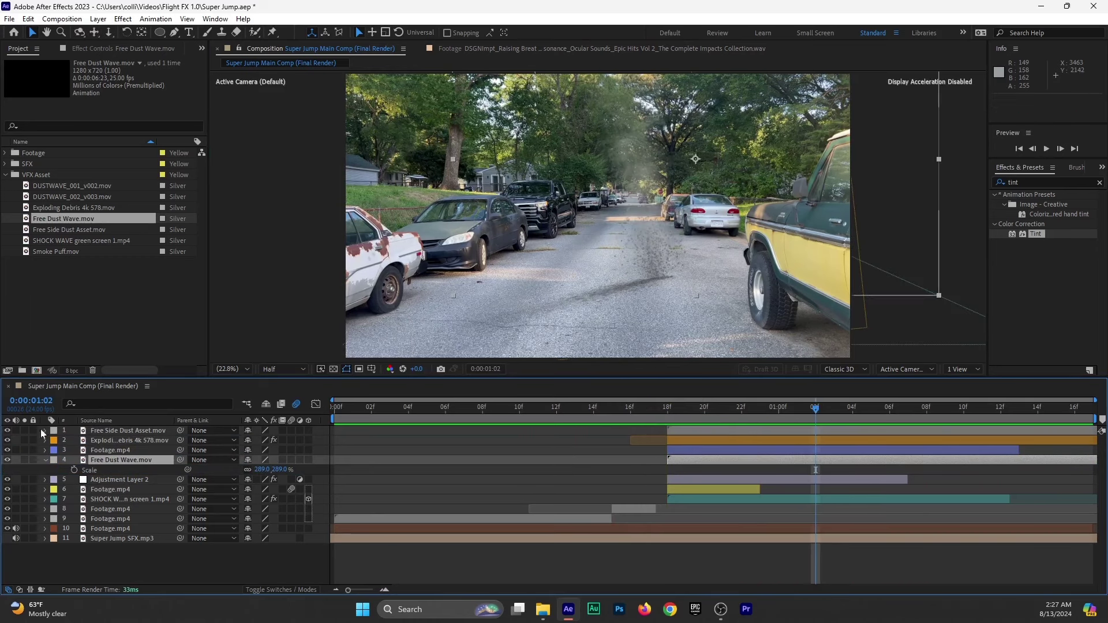
# List layers by layer name and extend the Cars layer's out point to the comp end.
pyautogui.click(107, 420)
pyautogui.click(108, 450)
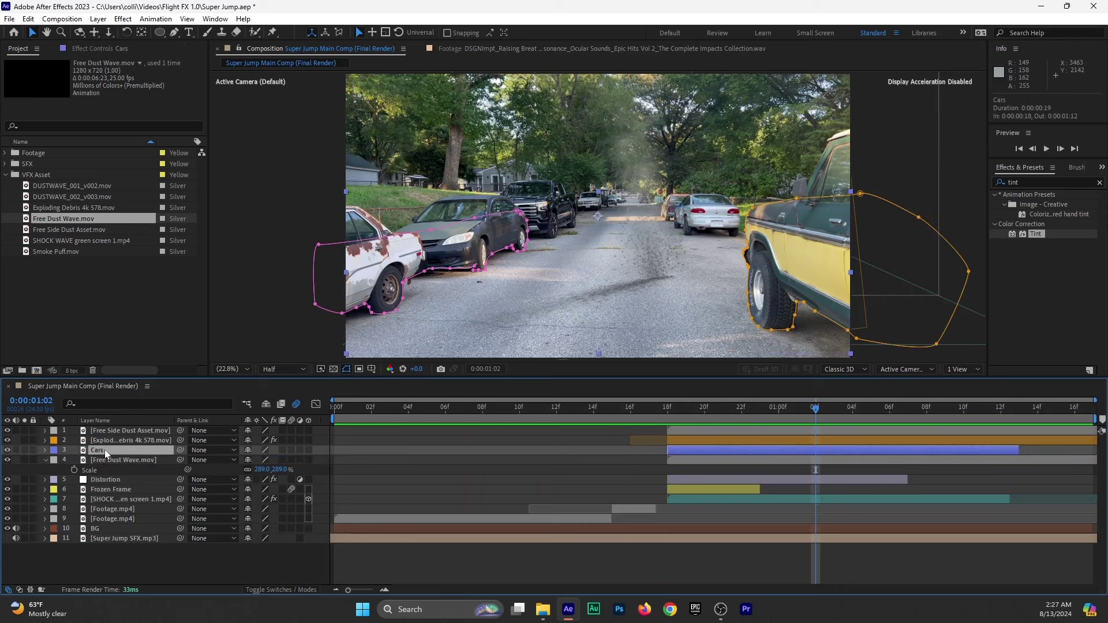
pyautogui.click(94, 421)
pyautogui.click(93, 421)
pyautogui.moveTo(1020, 451); pyautogui.dragTo(1102, 459)
# Preview the comp, then deselect all and replay from frame 16.
pyautogui.press('space')
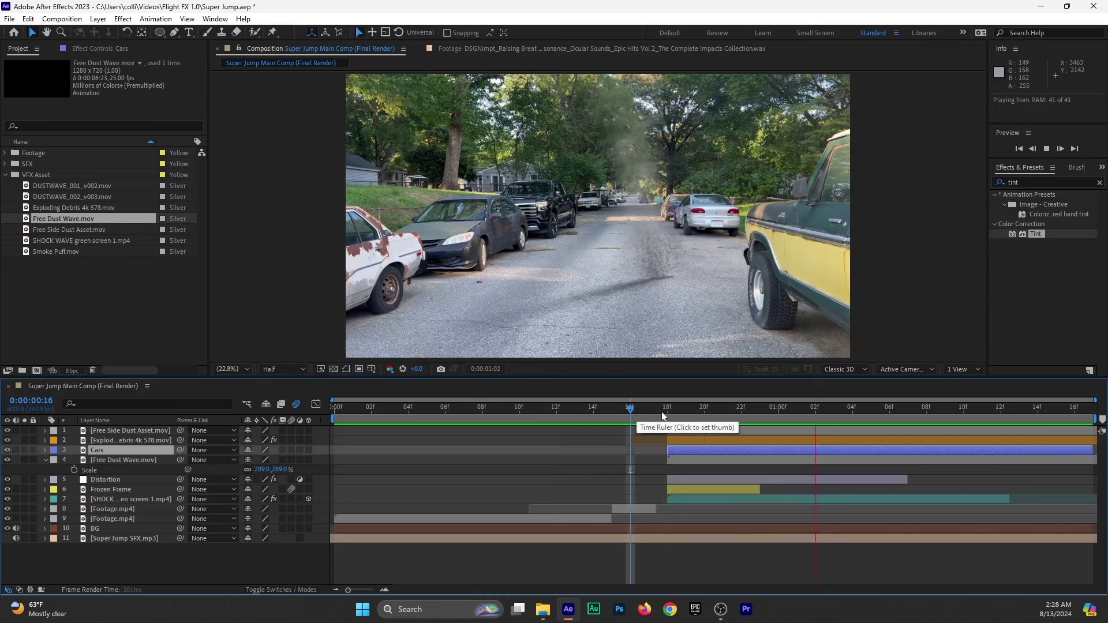
pyautogui.press('space')
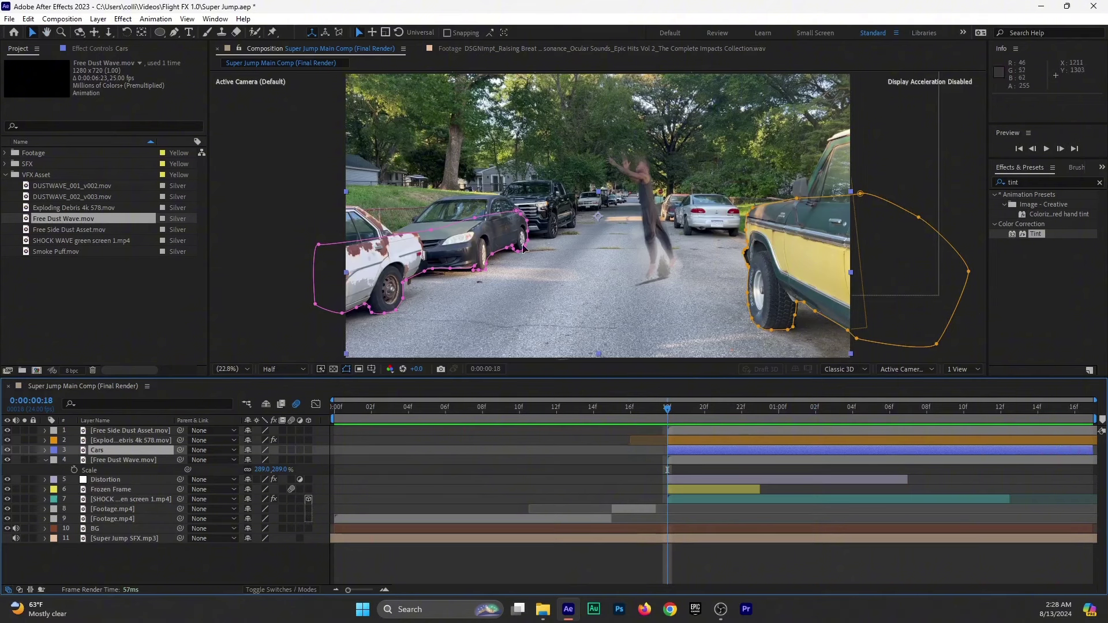
pyautogui.hotkey('ctrl', 'shift', 'a')
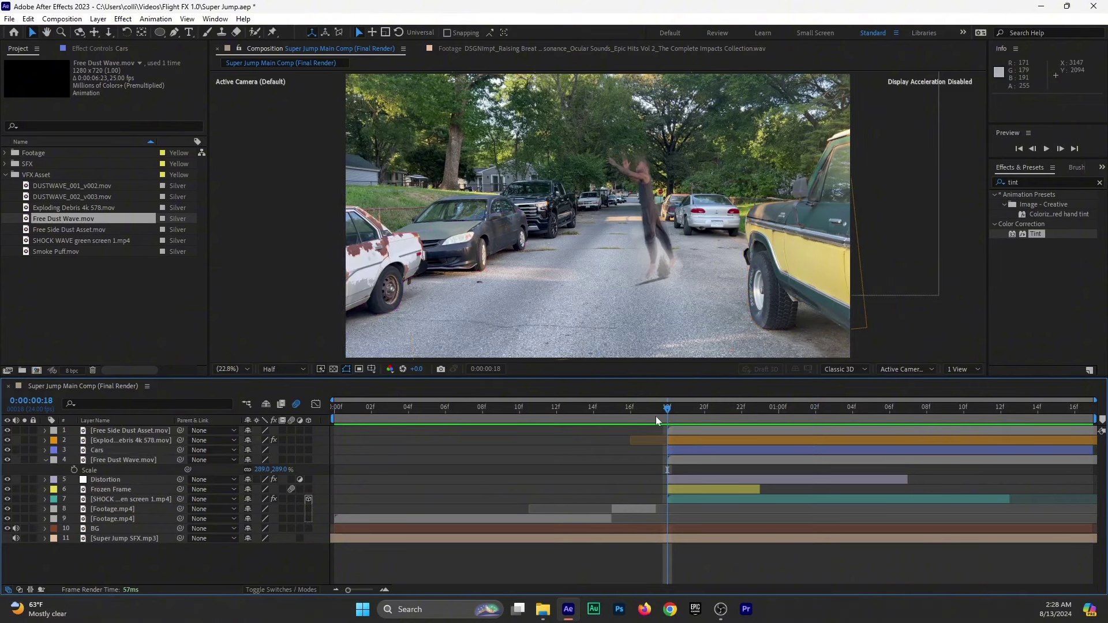
pyautogui.moveTo(653, 408); pyautogui.dragTo(632, 407)
pyautogui.press('space')
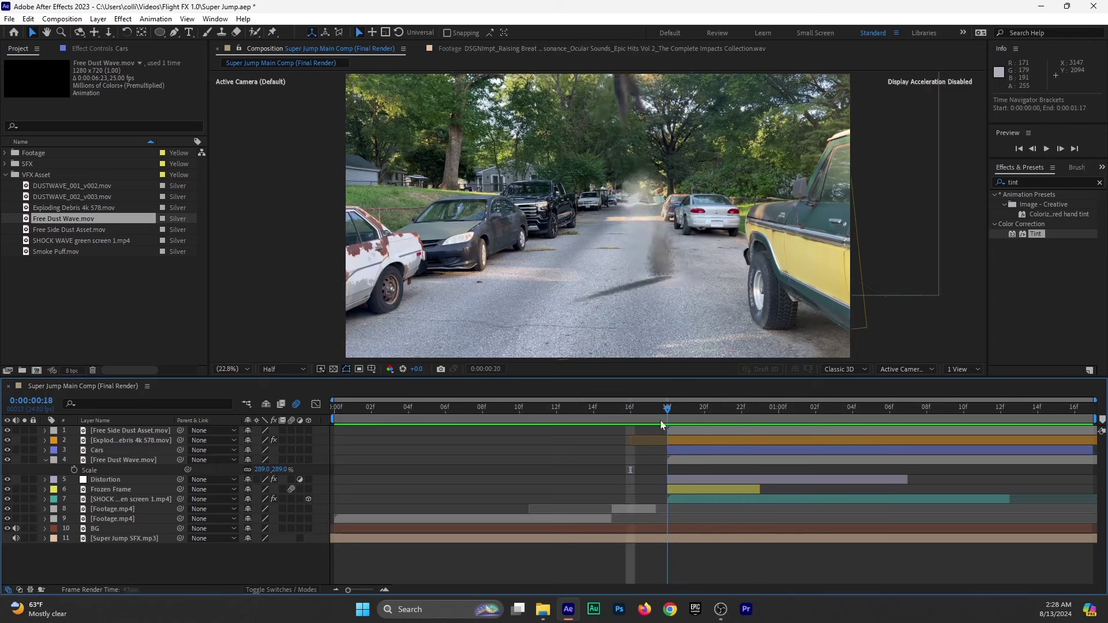
# Inspect DUSTWAVE_001_v002 and DUSTWAVE_002_v003 in the Footage viewer, bringing DUSTWAVE_002_v003 into the comp.
pyautogui.click(53, 184)
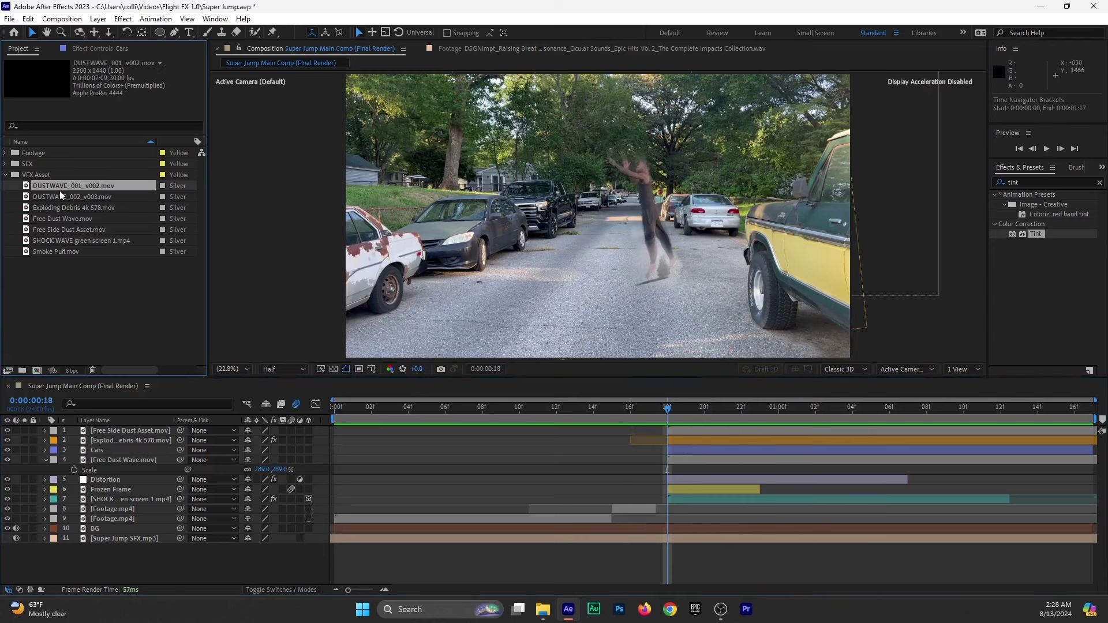
pyautogui.click(65, 195)
pyautogui.click(74, 186)
pyautogui.click(80, 197)
pyautogui.doubleClick(54, 186)
pyautogui.moveTo(271, 346); pyautogui.dragTo(657, 348)
pyautogui.doubleClick(52, 196)
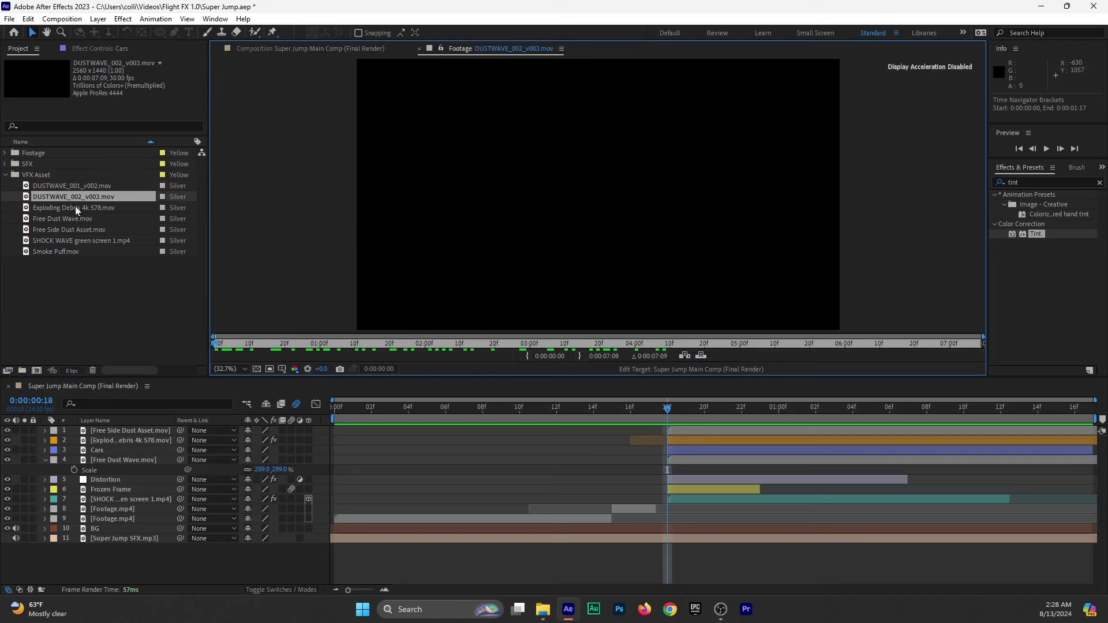
pyautogui.moveTo(268, 347)
pyautogui.mouseDown()
pyautogui.moveTo(291, 347)
pyautogui.moveTo(214, 348)
pyautogui.moveTo(284, 348)
pyautogui.mouseUp()
pyautogui.moveTo(206, 346); pyautogui.dragTo(599, 430)
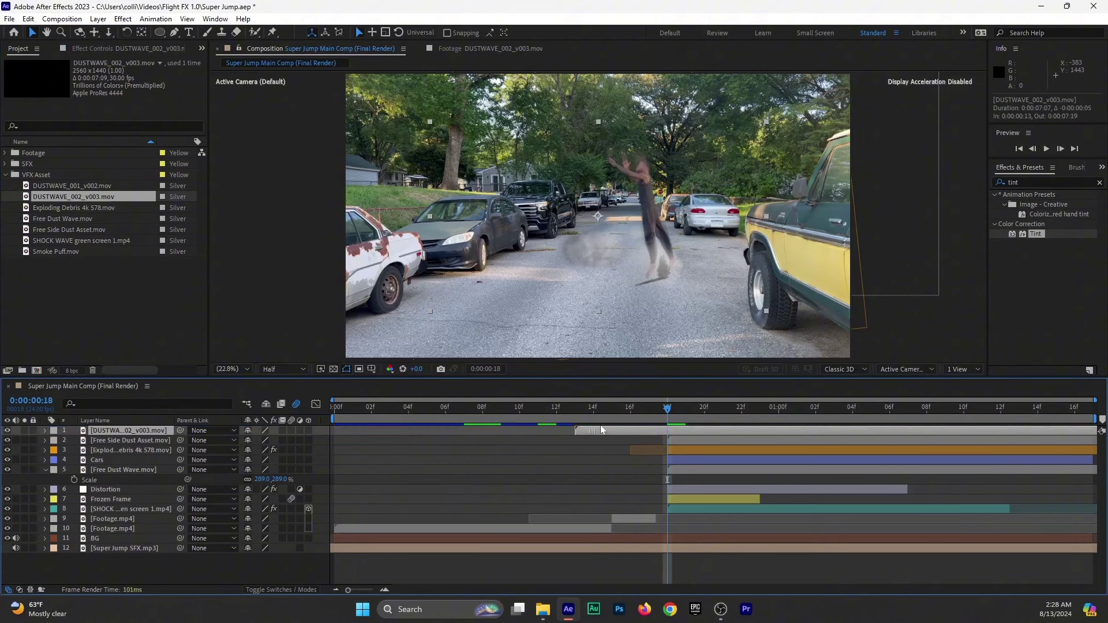
# Take the Tint effect from Exploding Debris for the new DUSTWAVE_002_v003 layer.
pyautogui.click(106, 450)
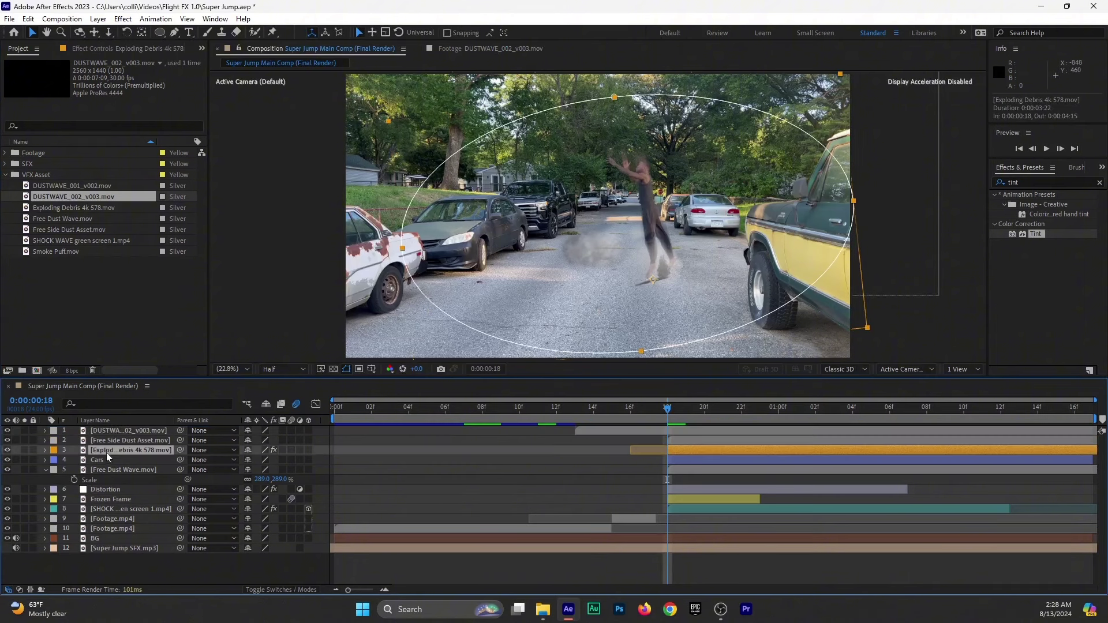
pyautogui.click(87, 50)
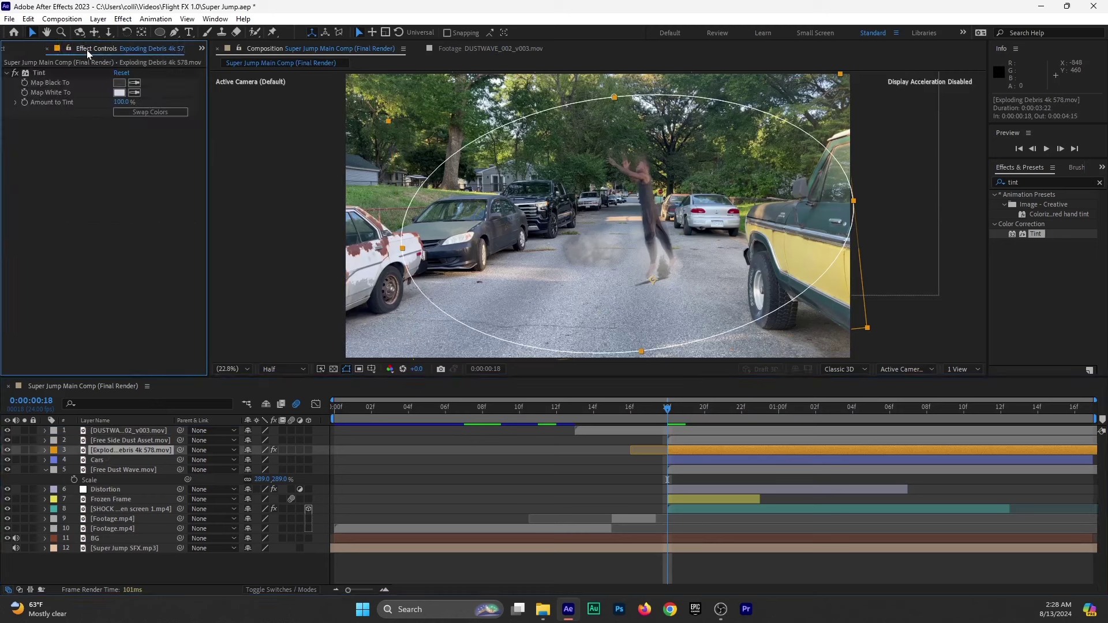
pyautogui.click(36, 73)
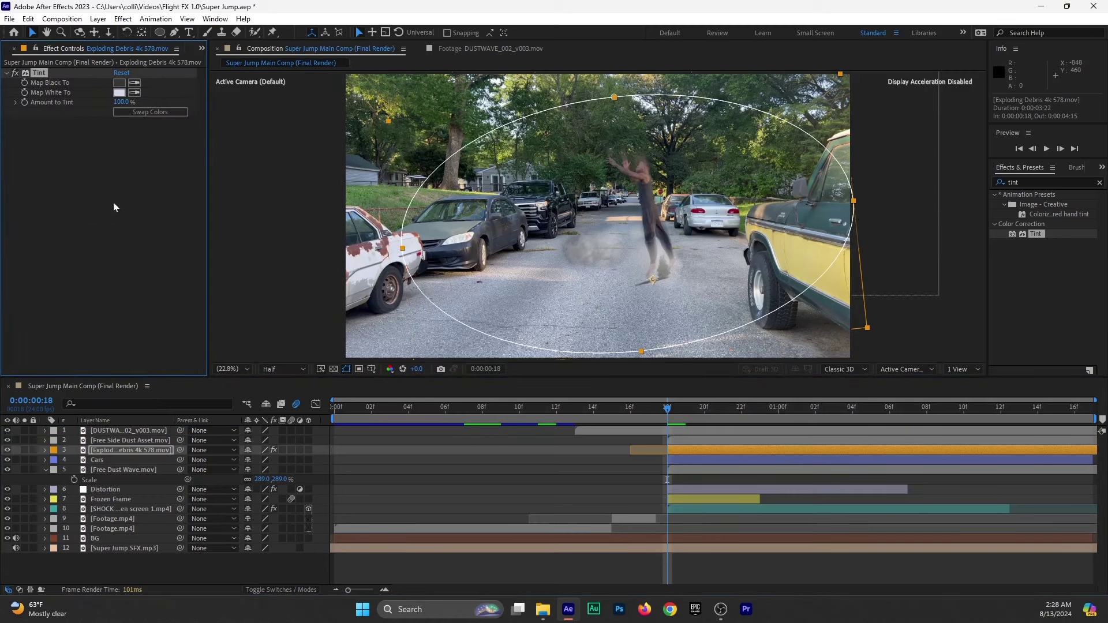
pyautogui.click(118, 429)
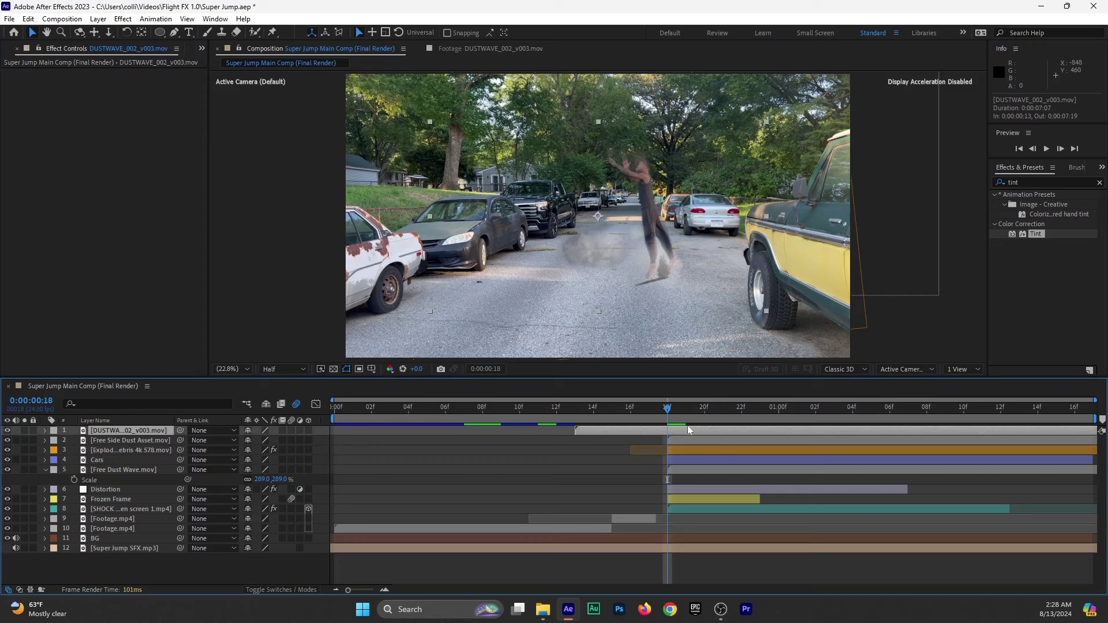
# Paste Tint onto DUSTWAVE_002_v003, reposition it, time-stretch to 40%, and start it a frame earlier.
pyautogui.hotkey('ctrl', 'v')
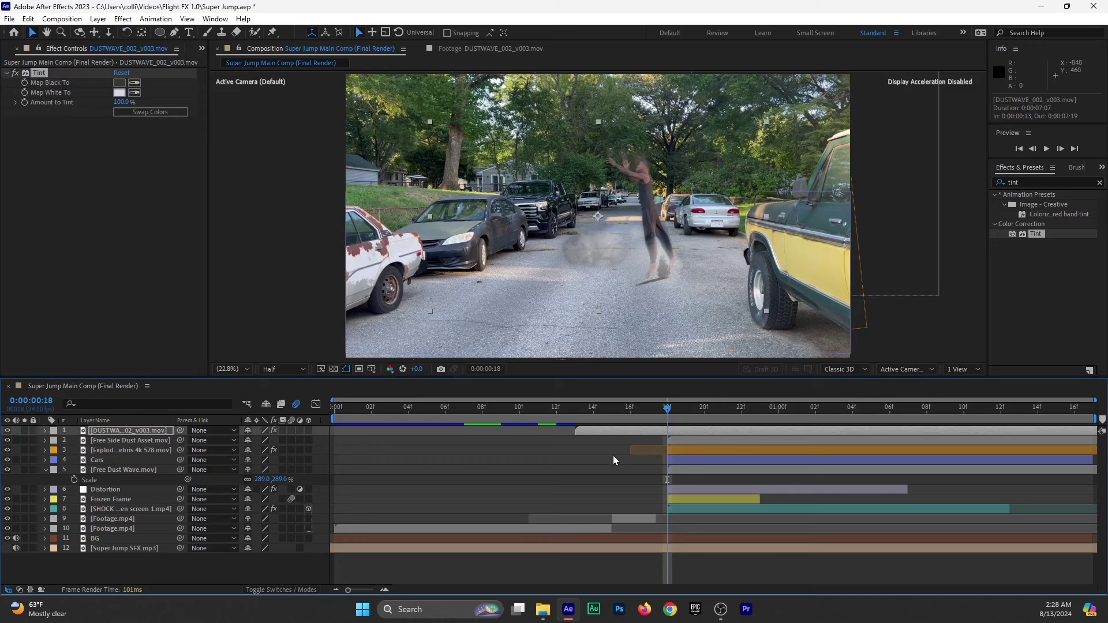
pyautogui.moveTo(573, 277); pyautogui.dragTo(634, 297)
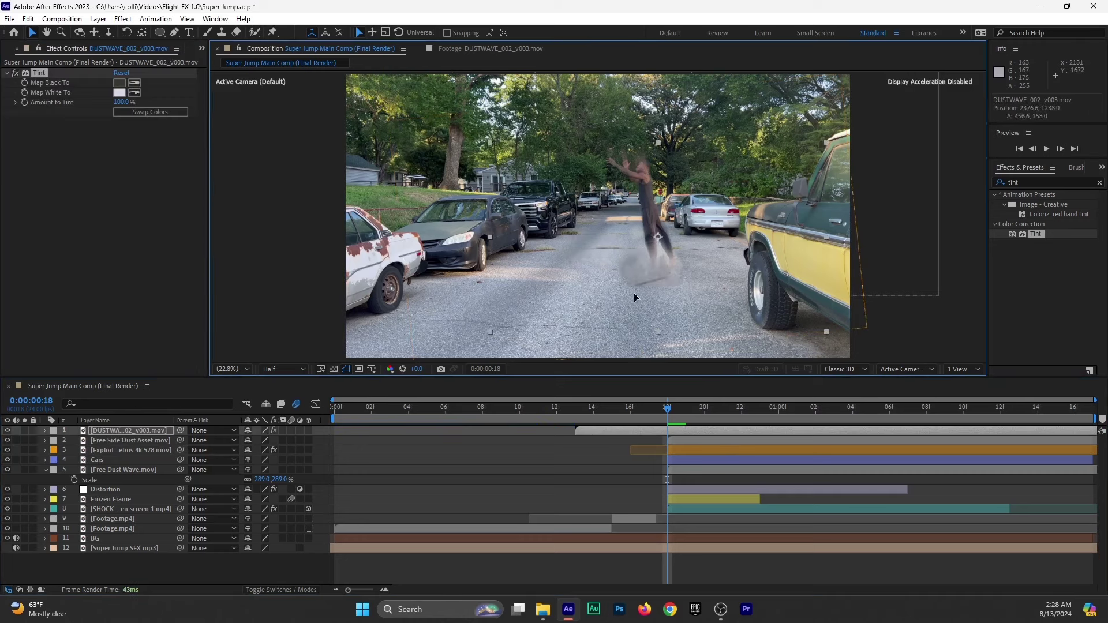
pyautogui.click(617, 430)
pyautogui.rightClick(610, 430)
pyautogui.moveTo(689, 148)
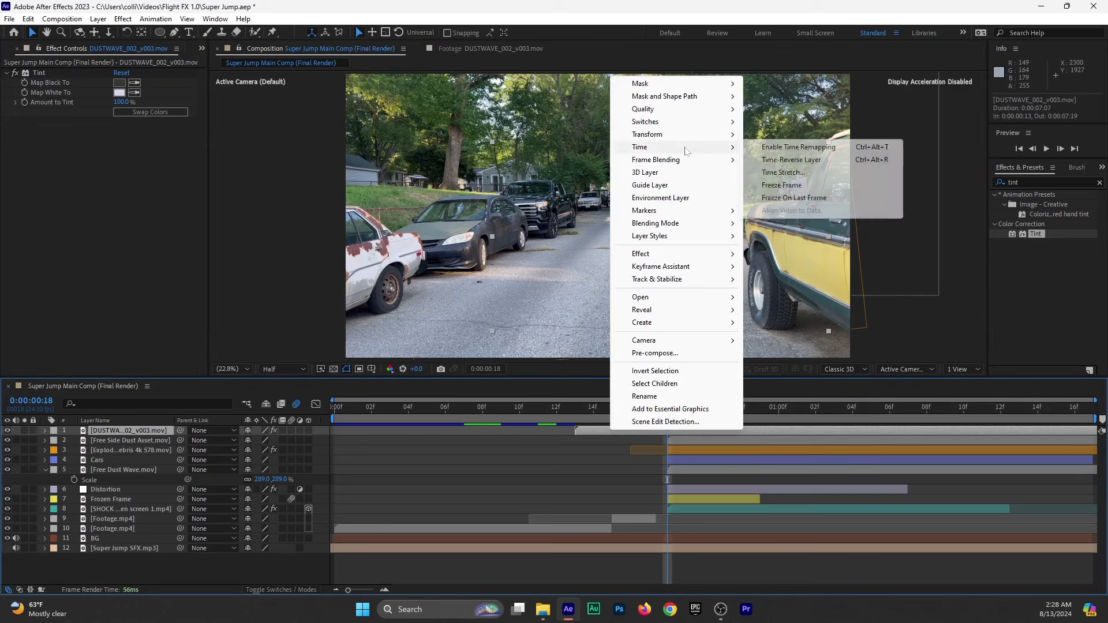
pyautogui.click(815, 174)
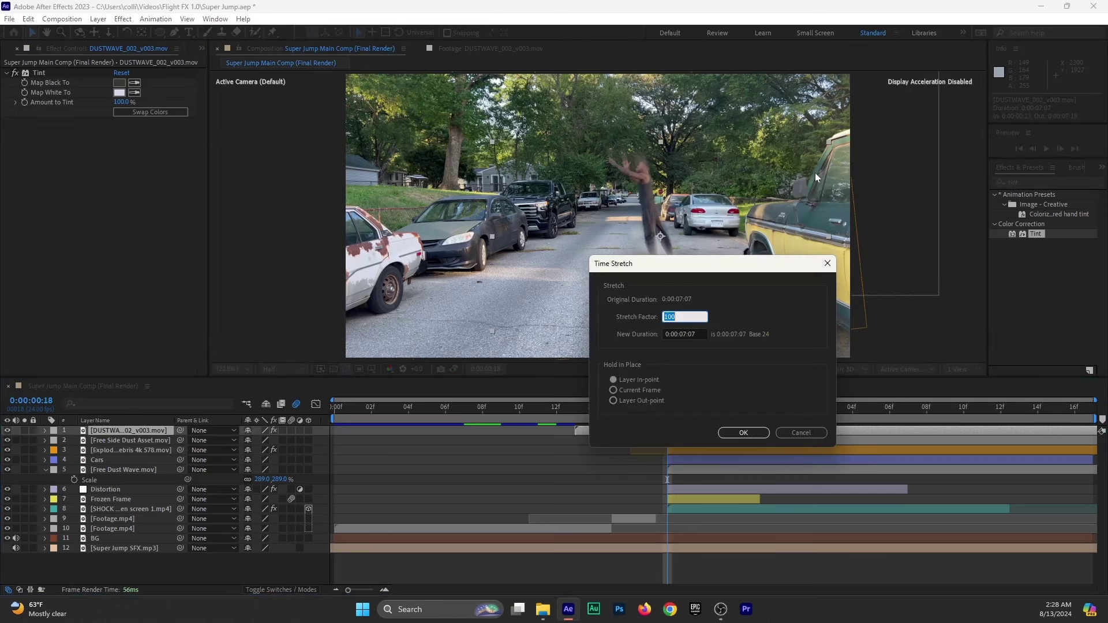
pyautogui.write('40')
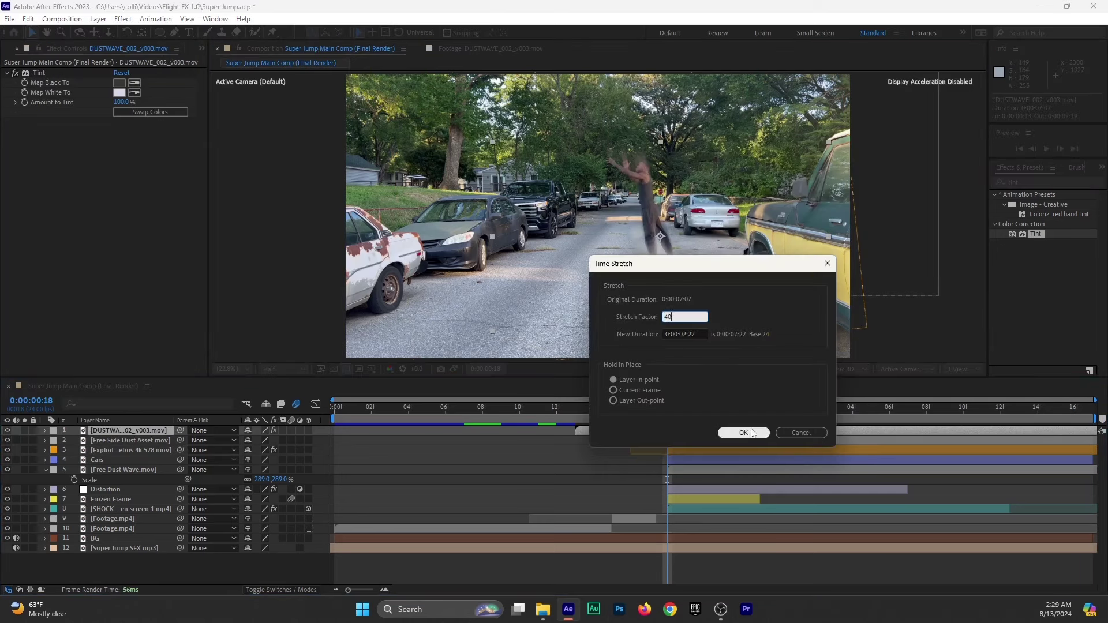
pyautogui.click(743, 433)
pyautogui.moveTo(615, 427)
pyautogui.mouseDown()
pyautogui.moveTo(649, 433)
pyautogui.moveTo(603, 436)
pyautogui.mouseUp()
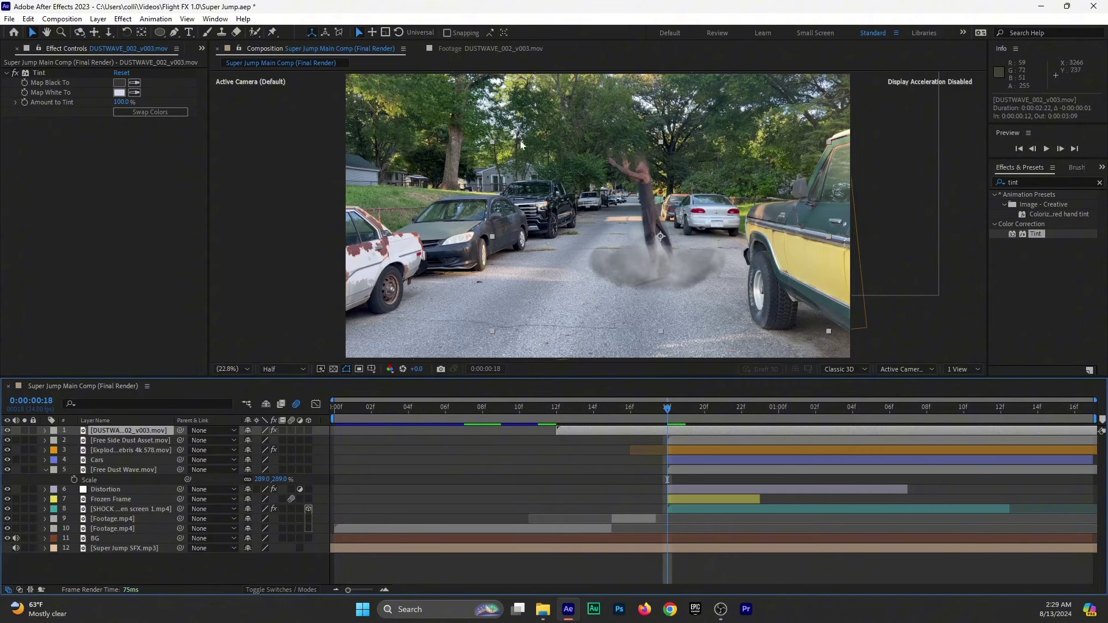
# Search 'linea' and apply Linear Color Key to the dust wave layer.
pyautogui.click(7, 74)
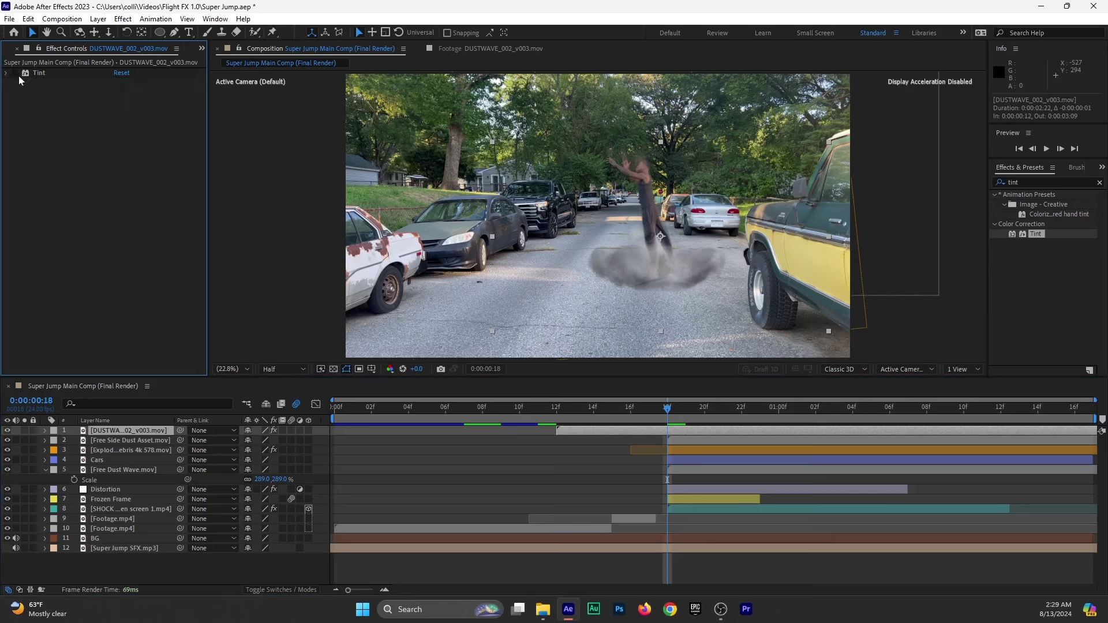
pyautogui.doubleClick(1033, 182)
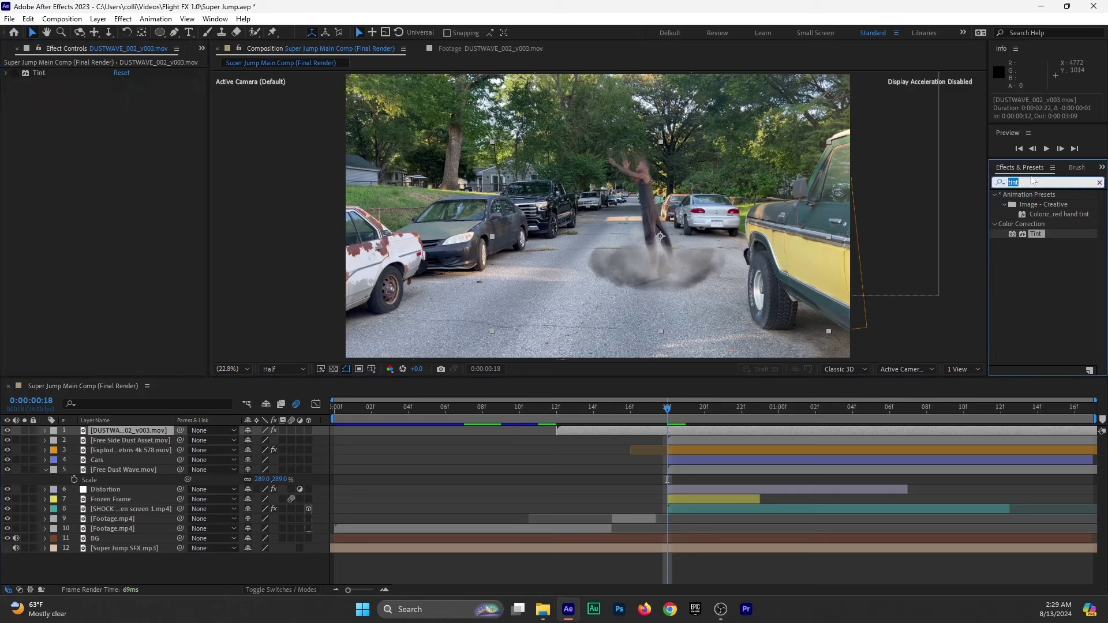
pyautogui.write('line')
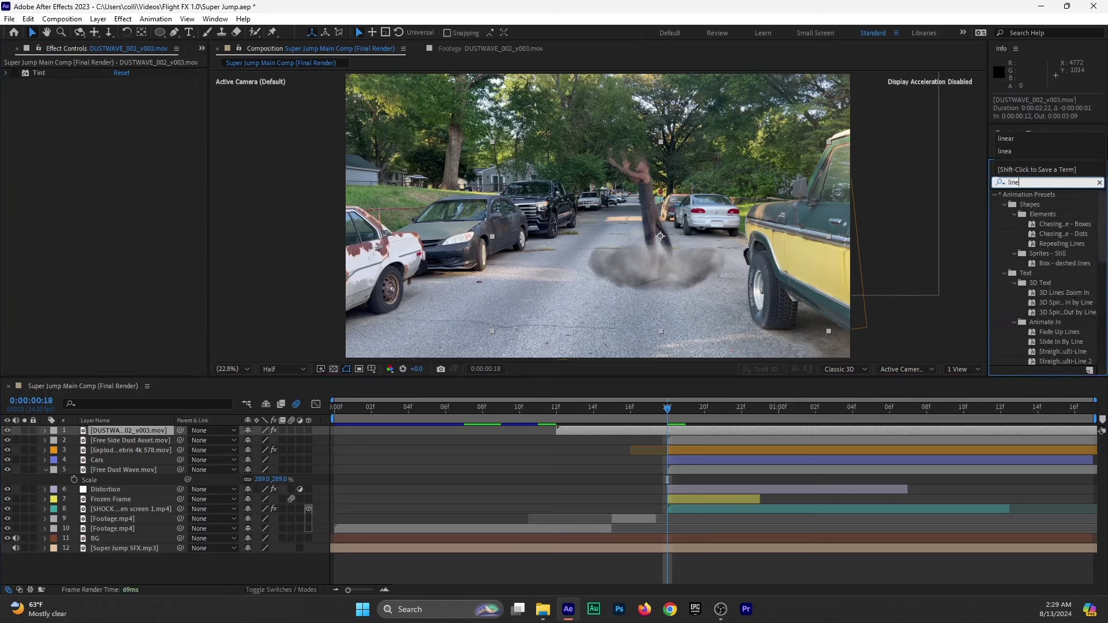
pyautogui.write('a')
pyautogui.click(1068, 235)
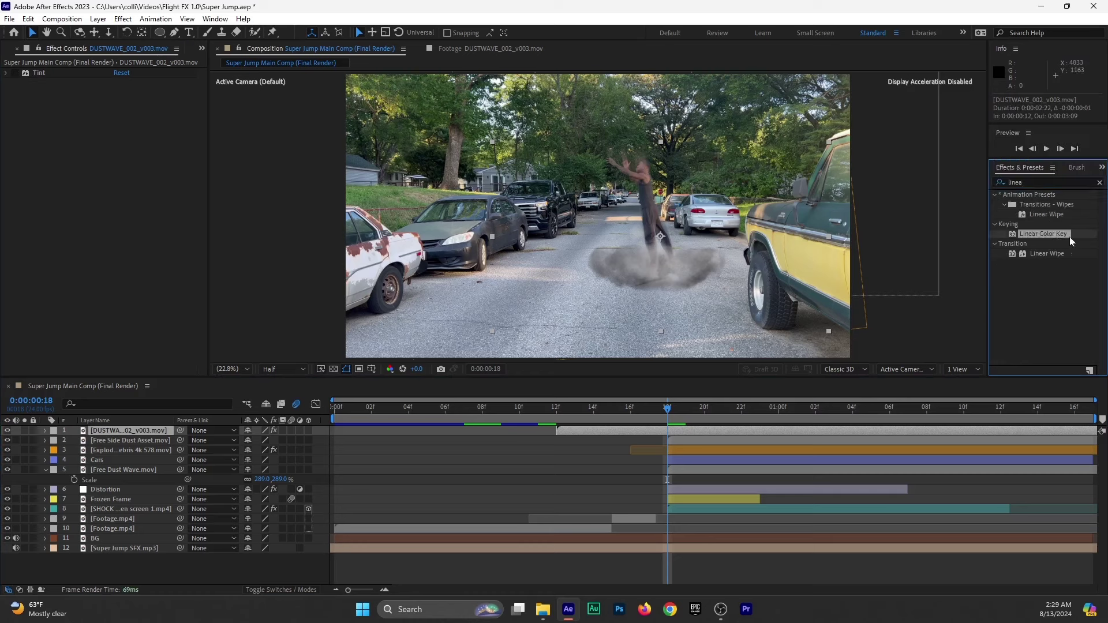
pyautogui.moveTo(1032, 237); pyautogui.dragTo(124, 430)
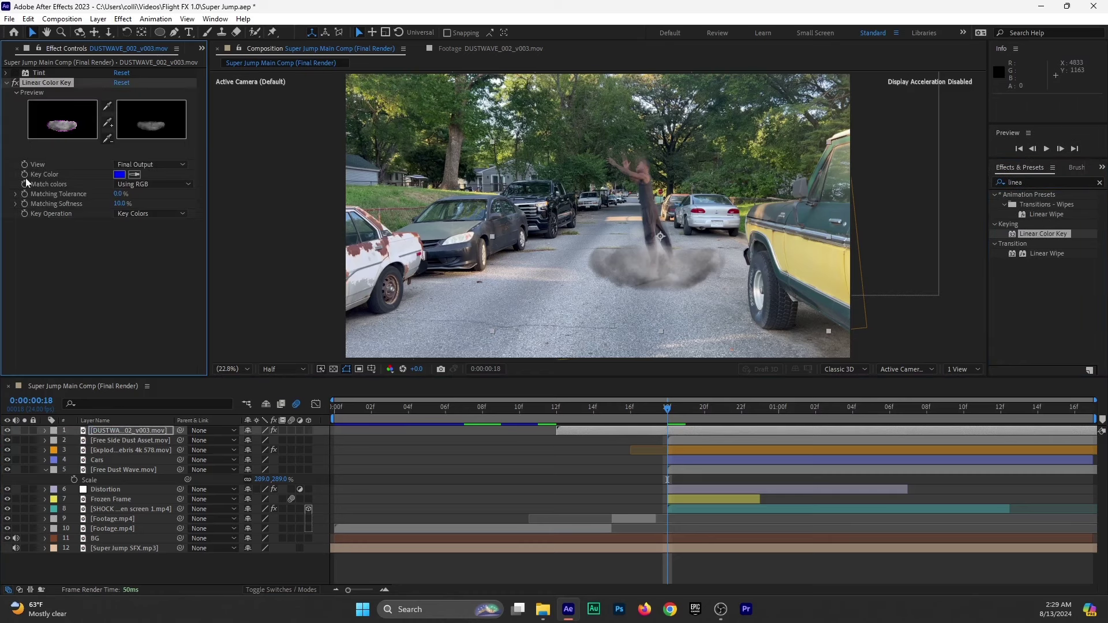
# Sample the dust clip's grey as the key colour and start the layer at frame 13.
pyautogui.click(135, 175)
pyautogui.click(607, 279)
pyautogui.click(699, 290)
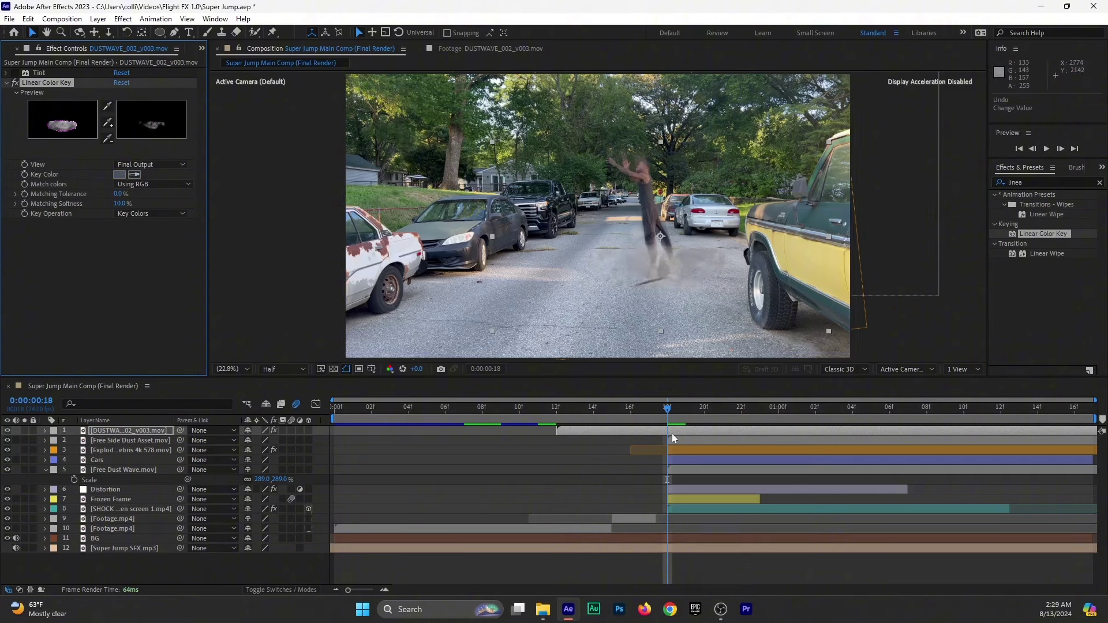
pyautogui.moveTo(672, 434); pyautogui.dragTo(652, 428)
pyautogui.moveTo(571, 428); pyautogui.dragTo(667, 429)
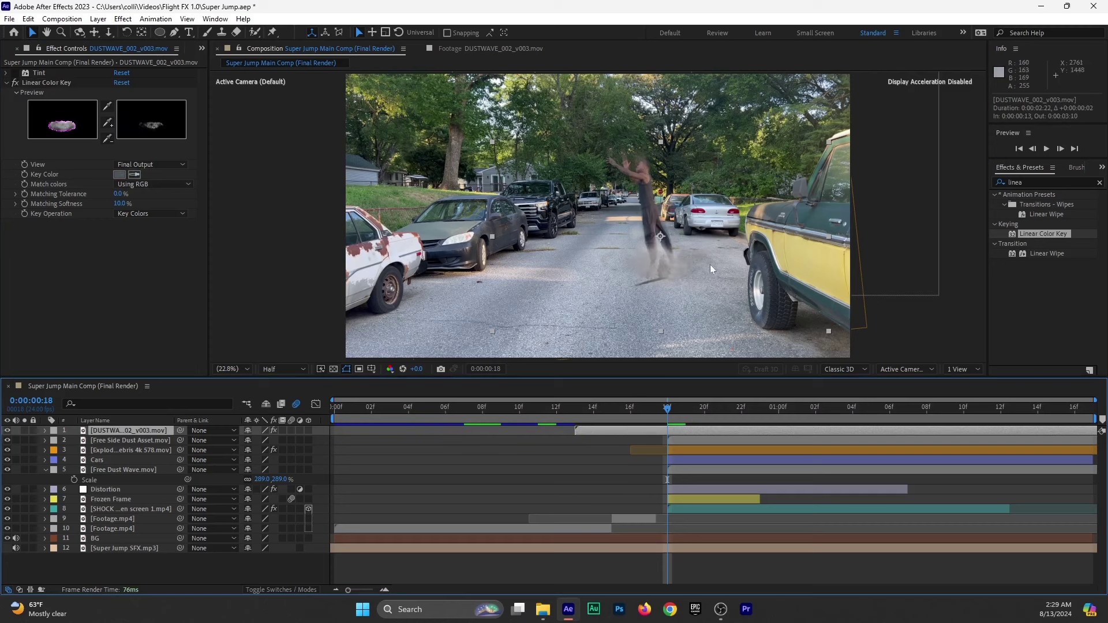
# Reorder Tint below Linear Color Key and shift the dust wave left and down.
pyautogui.click(7, 82)
pyautogui.moveTo(38, 72); pyautogui.dragTo(23, 96)
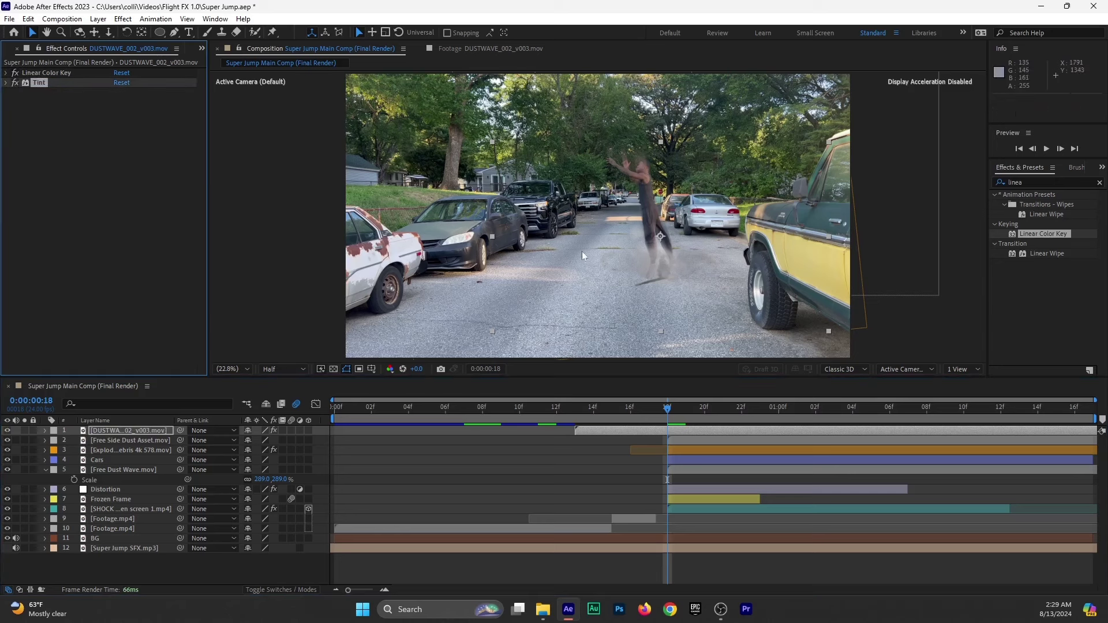
pyautogui.moveTo(582, 256); pyautogui.dragTo(569, 259)
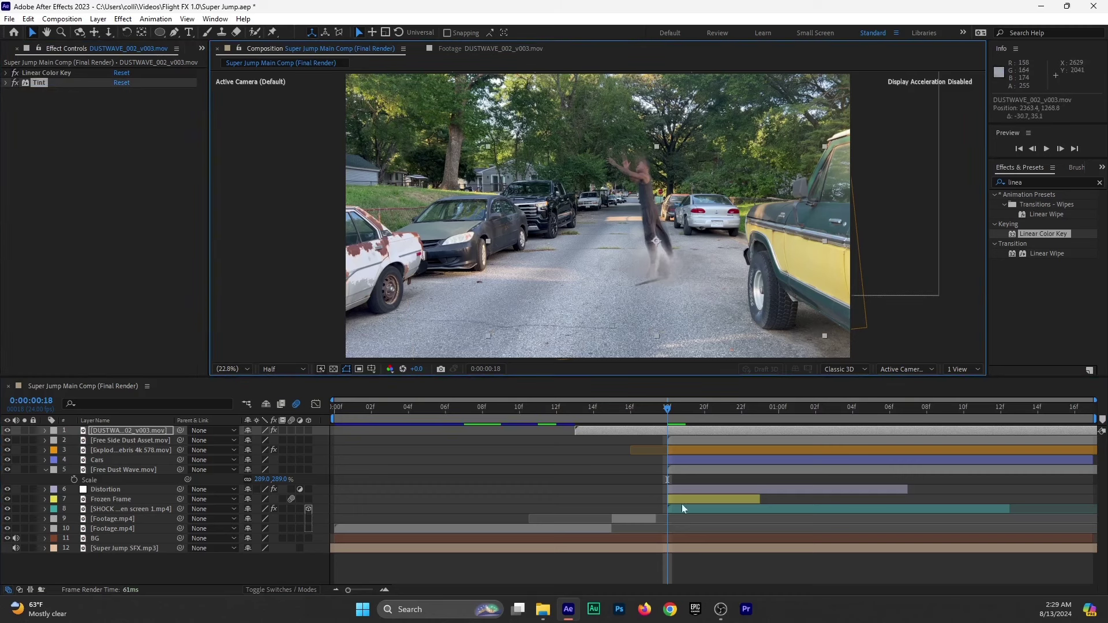
# Start the dust wave at frame 16, scale it to 160%, raise it, and preview.
pyautogui.moveTo(605, 436); pyautogui.dragTo(661, 438)
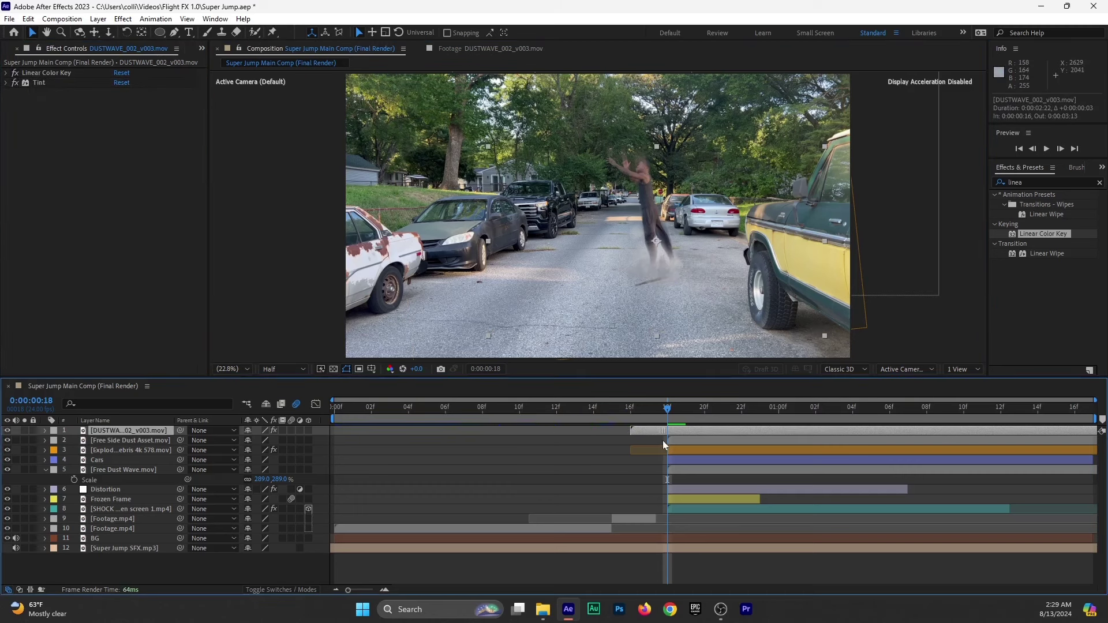
pyautogui.press('s')
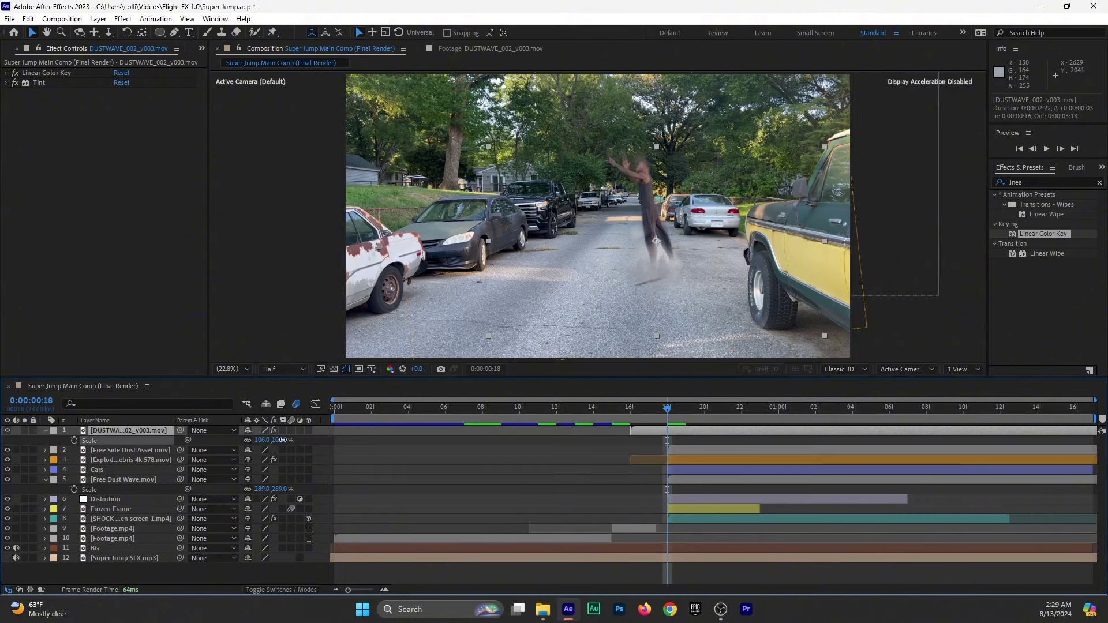
pyautogui.moveTo(271, 440); pyautogui.dragTo(311, 440)
pyautogui.moveTo(664, 287); pyautogui.dragTo(660, 265)
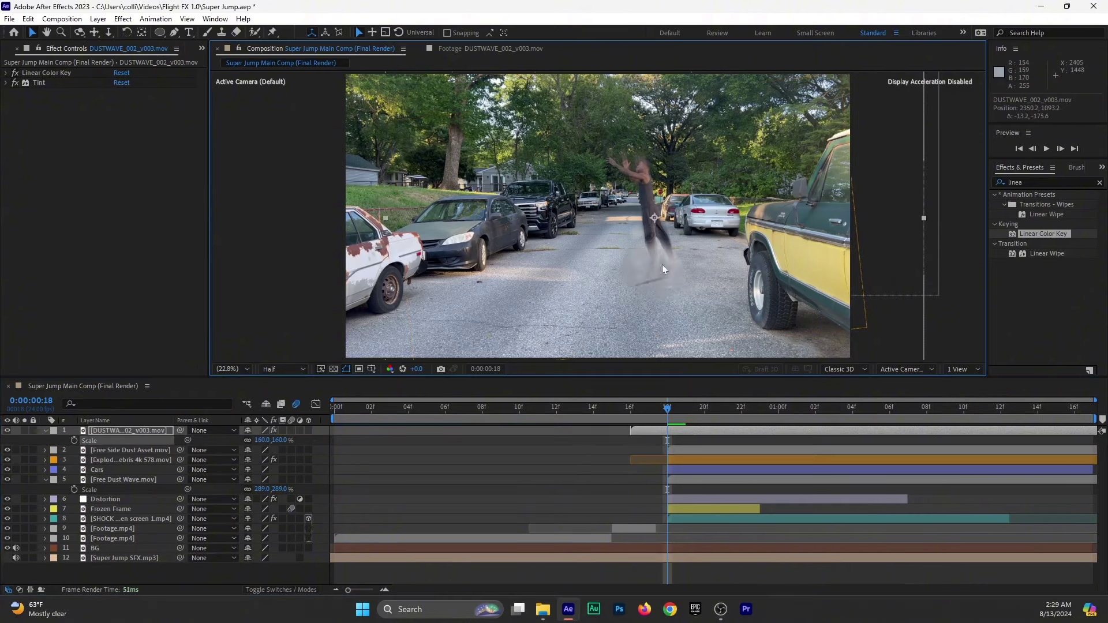
pyautogui.press('space')
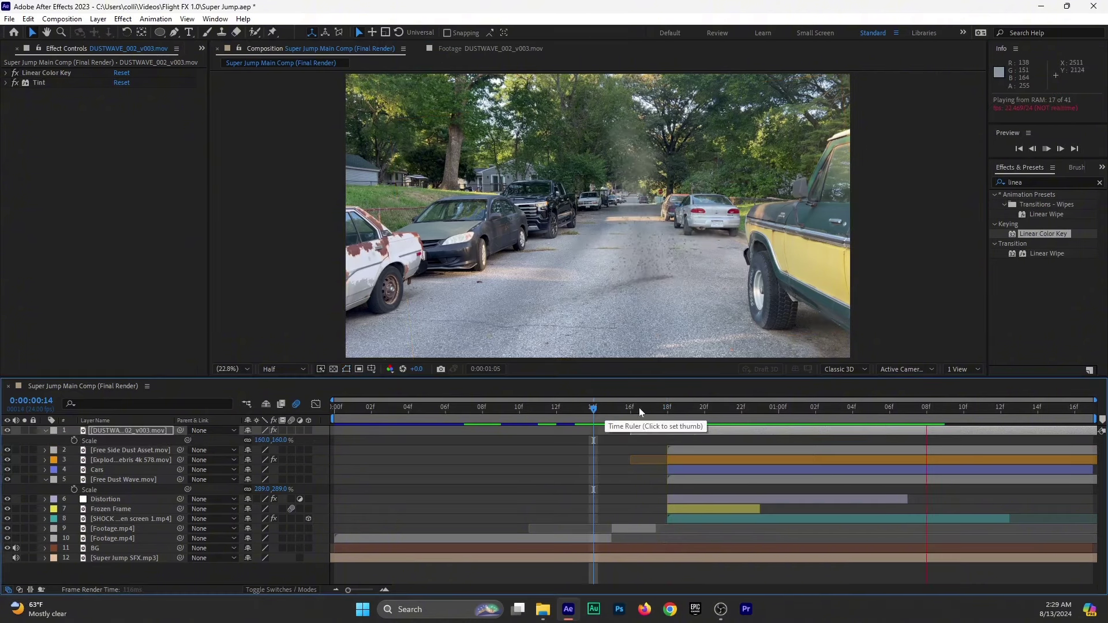
pyautogui.click(635, 413)
pyautogui.moveTo(642, 408); pyautogui.dragTo(723, 433)
# Split the dust wave at frame 21 and set the later piece's time stretch to 100%.
pyautogui.hotkey('ctrl', 'shift', 'd')
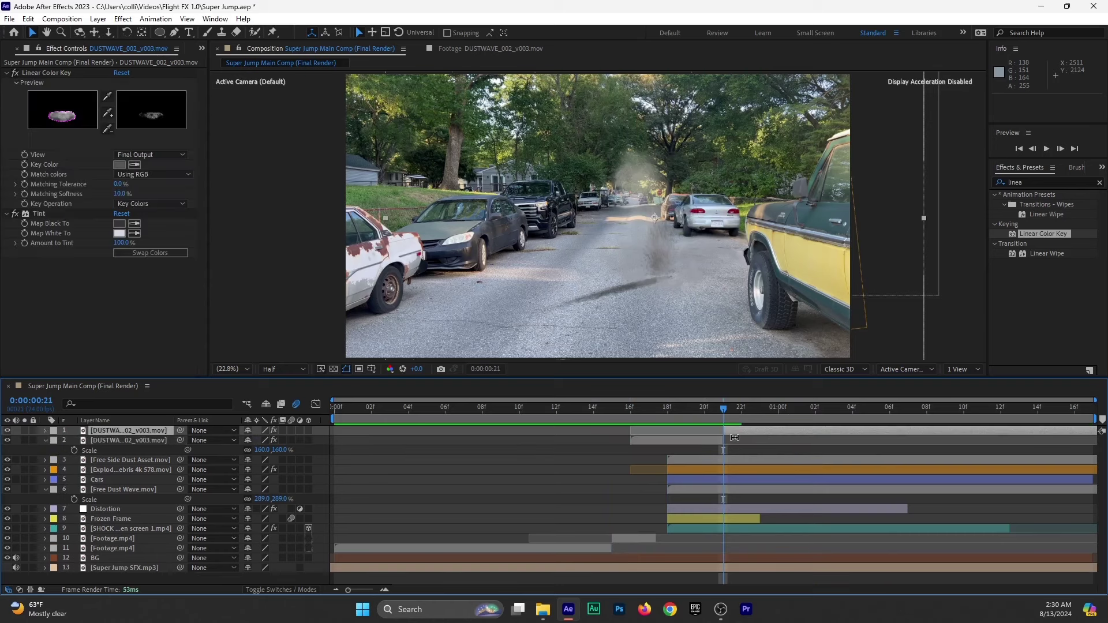
pyautogui.rightClick(745, 430)
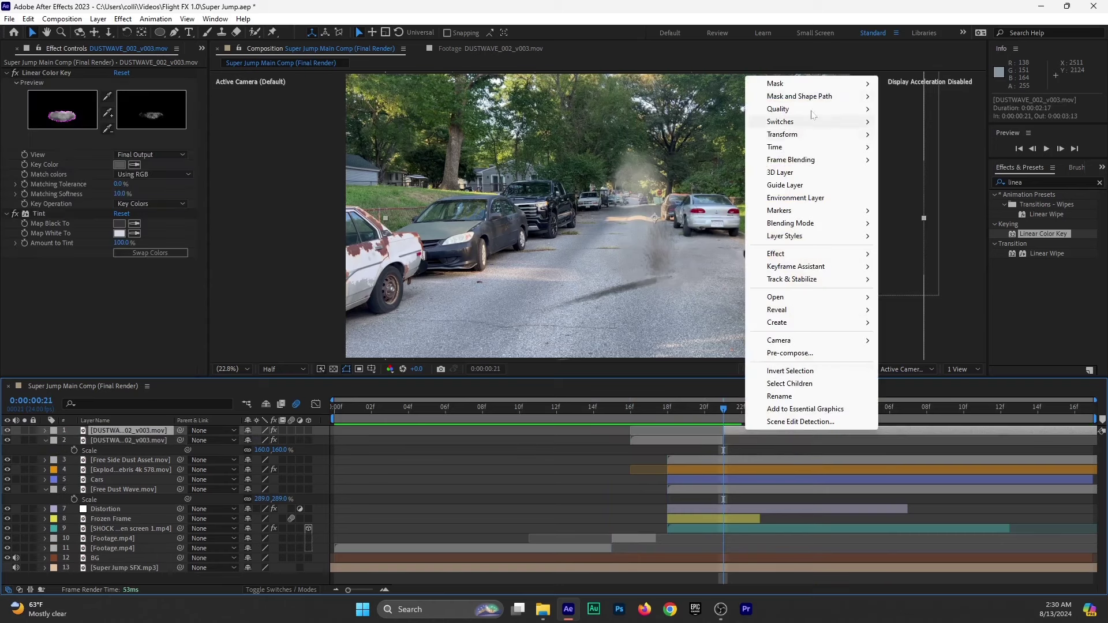
pyautogui.moveTo(807, 147)
pyautogui.click(917, 172)
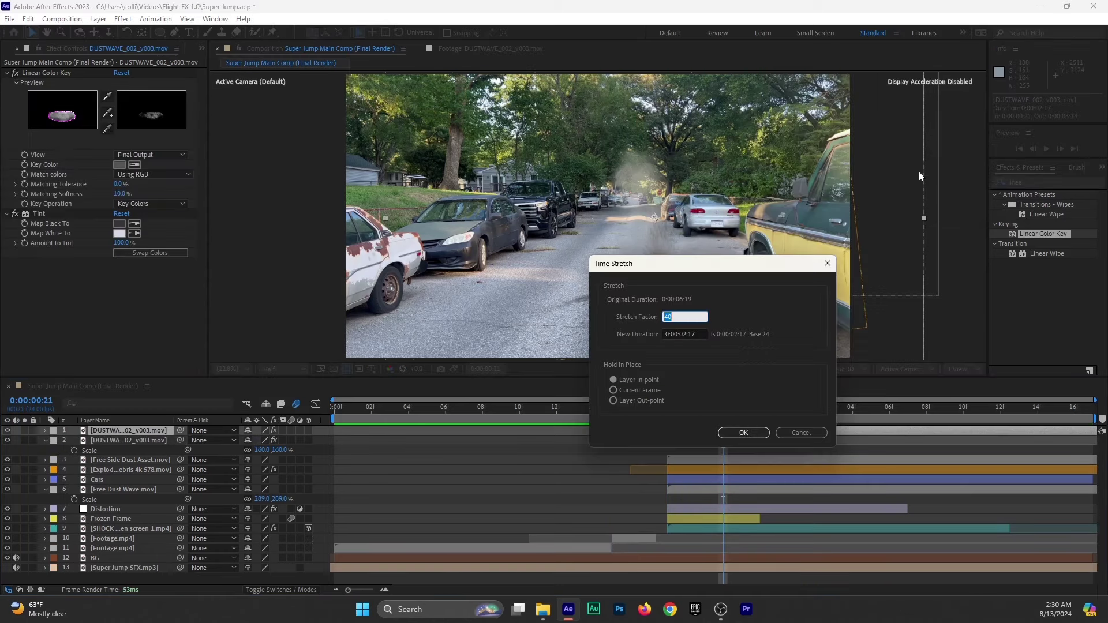
pyautogui.press('Return')
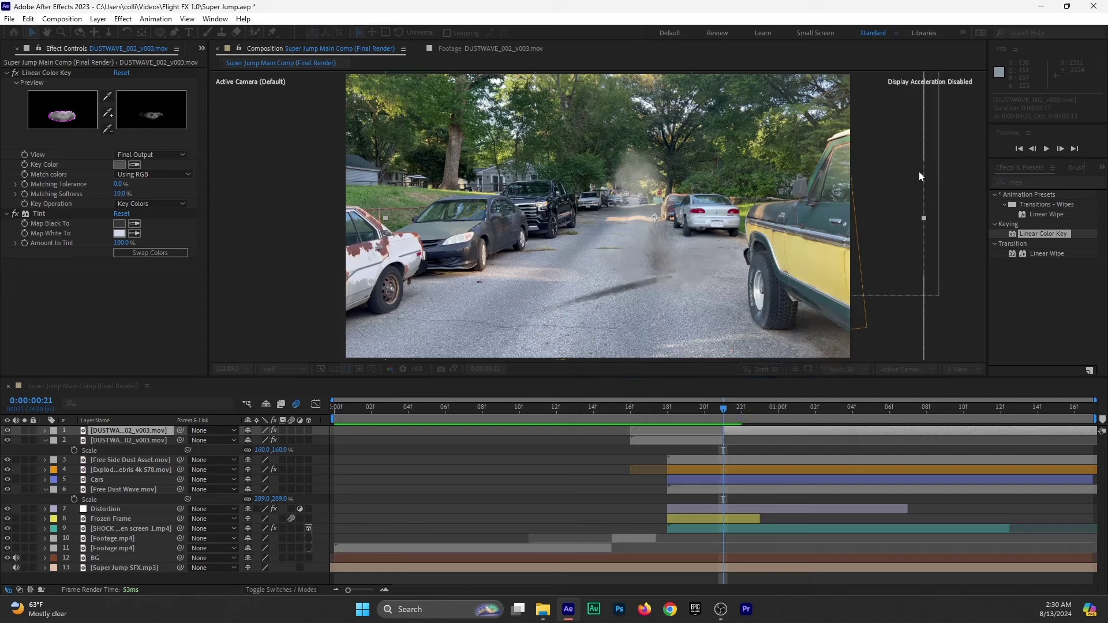
# Preview the dust from frame 12, then check frames 15, 21 and 19.
pyautogui.click(545, 400)
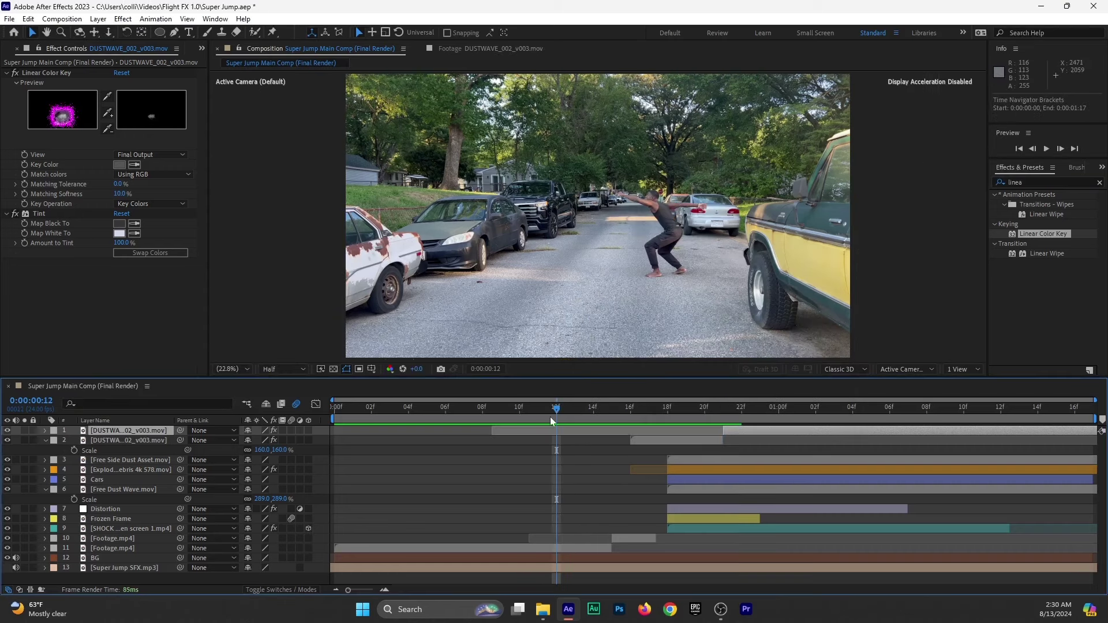
pyautogui.press('space')
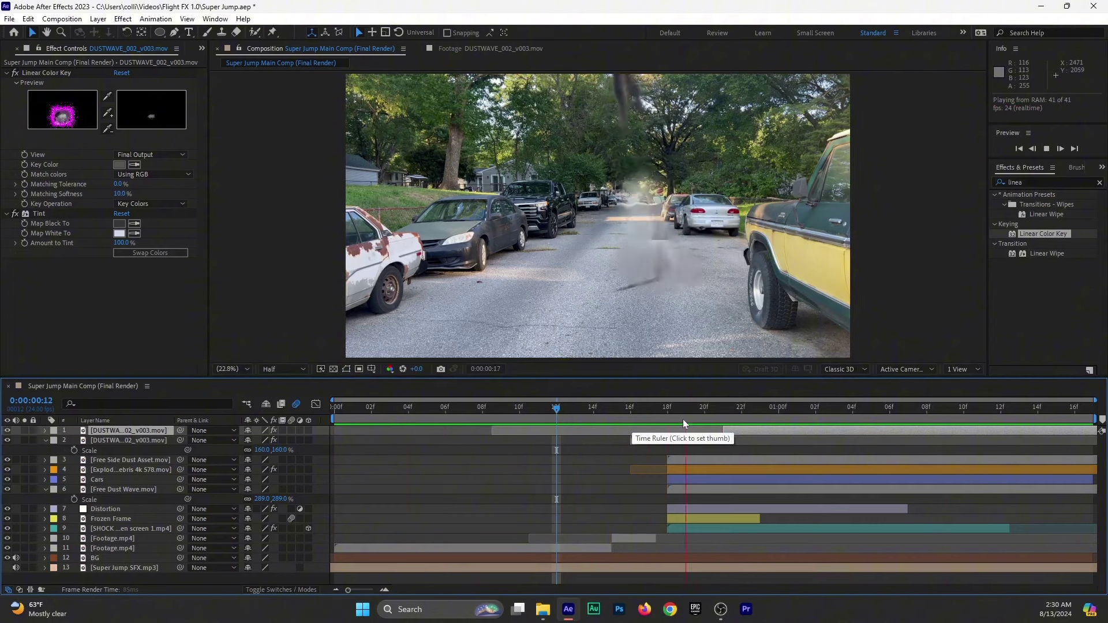
pyautogui.press('space')
pyautogui.press('space')
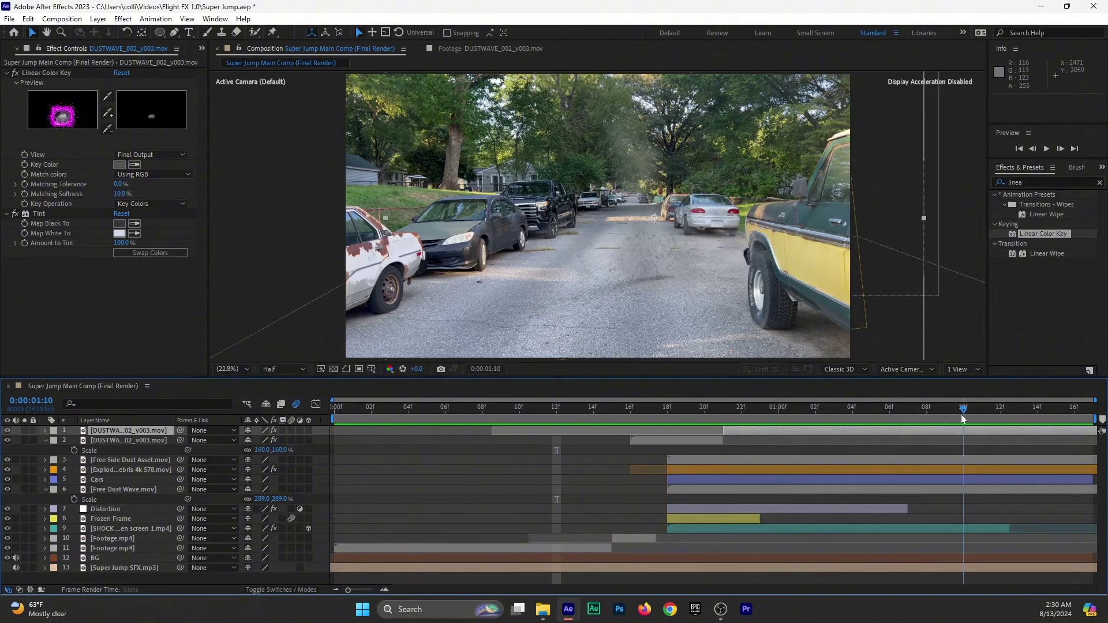
pyautogui.press('space')
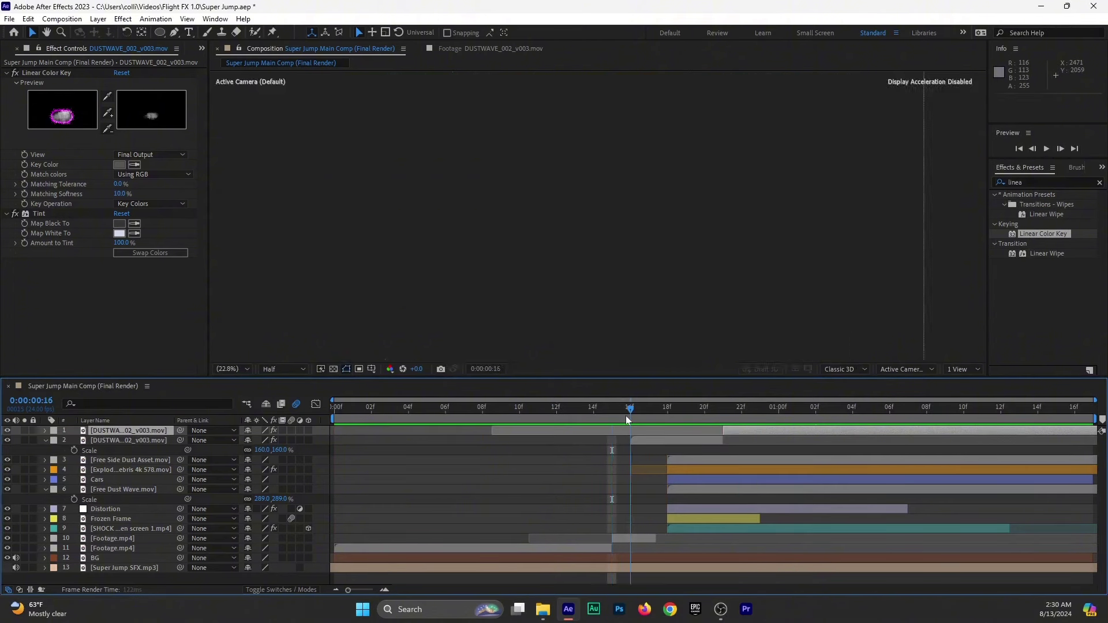
pyautogui.press('space')
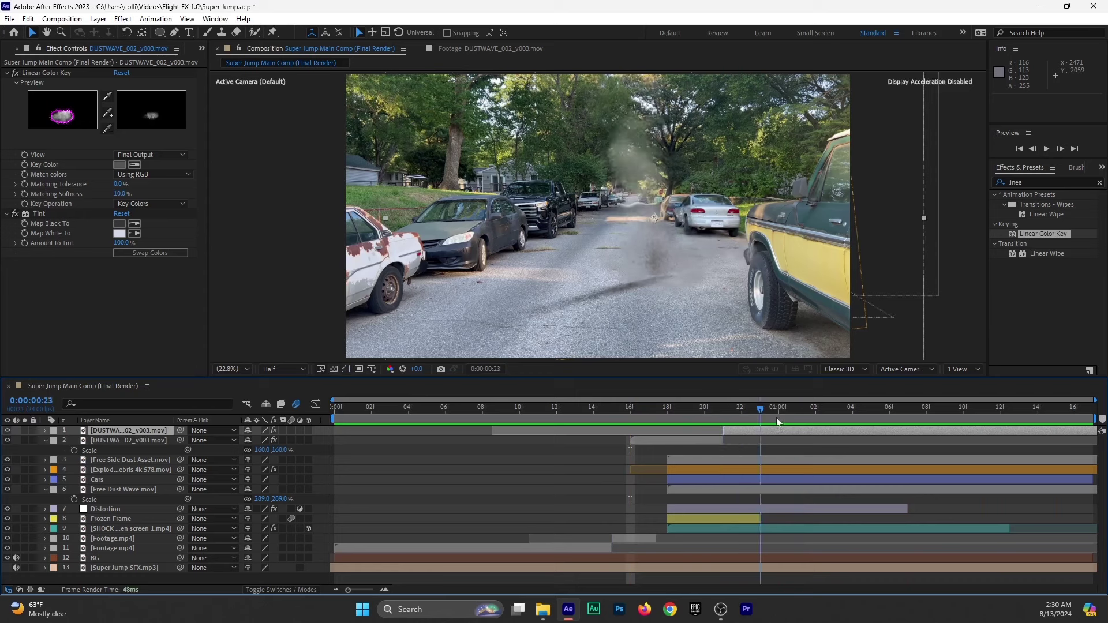
pyautogui.click(611, 407)
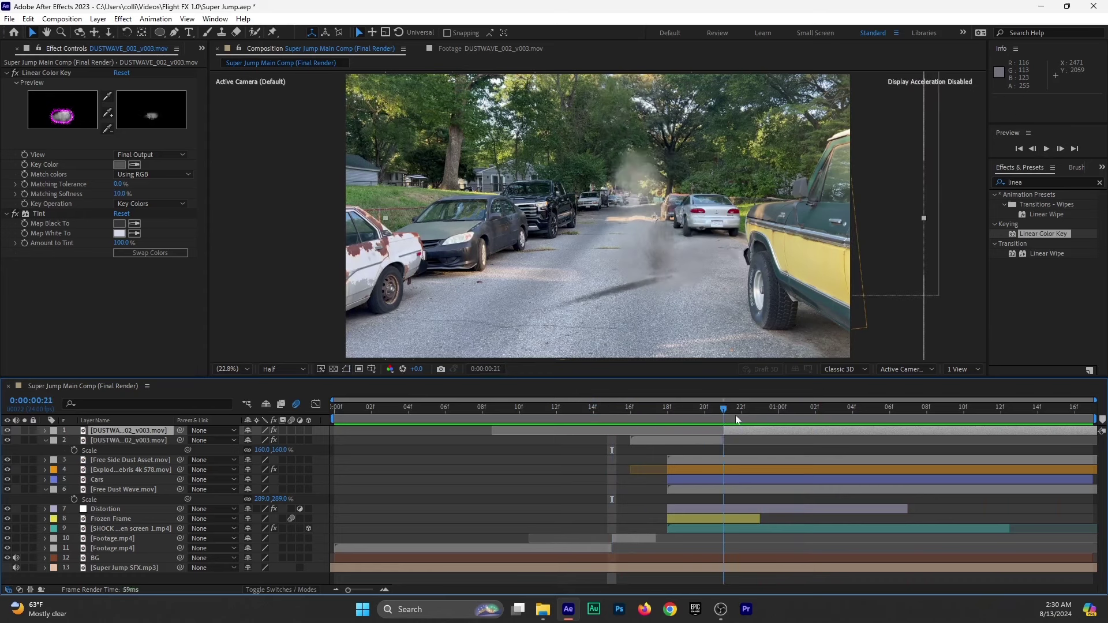
pyautogui.click(735, 414)
pyautogui.press('pageup')
pyautogui.press('pageup')
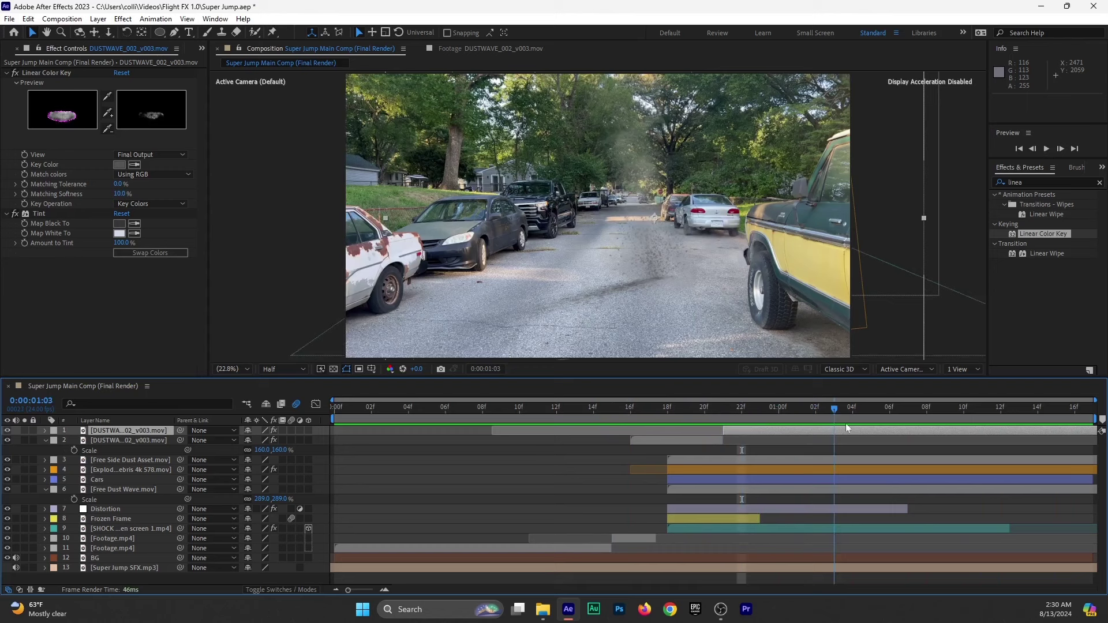
# Preview Smoke Puff.mov from the VFX Asset folder and drag it into Super Jump Main Comp.
pyautogui.press('pagedown')
pyautogui.press('pagedown')
pyautogui.press('pagedown')
pyautogui.press('pagedown')
pyautogui.press('pagedown')
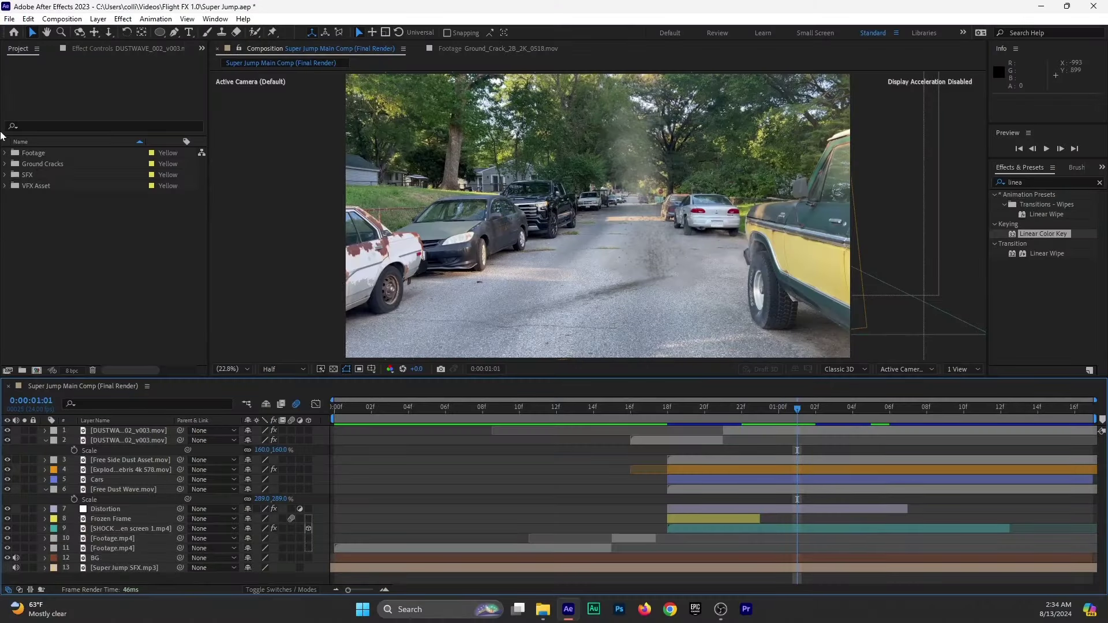
pyautogui.click(6, 186)
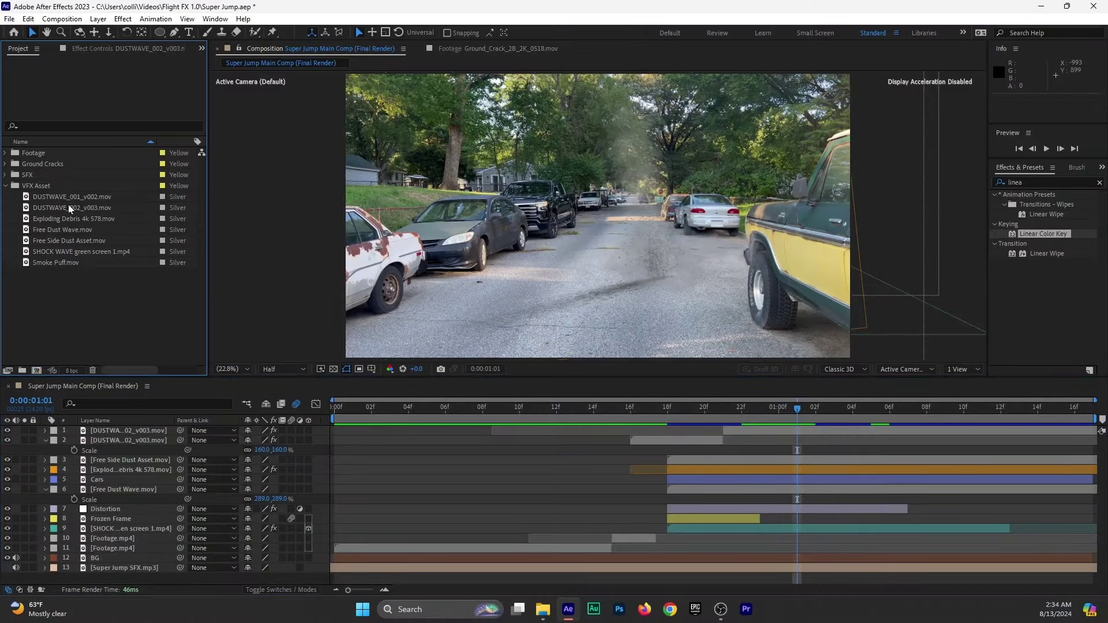
pyautogui.doubleClick(55, 262)
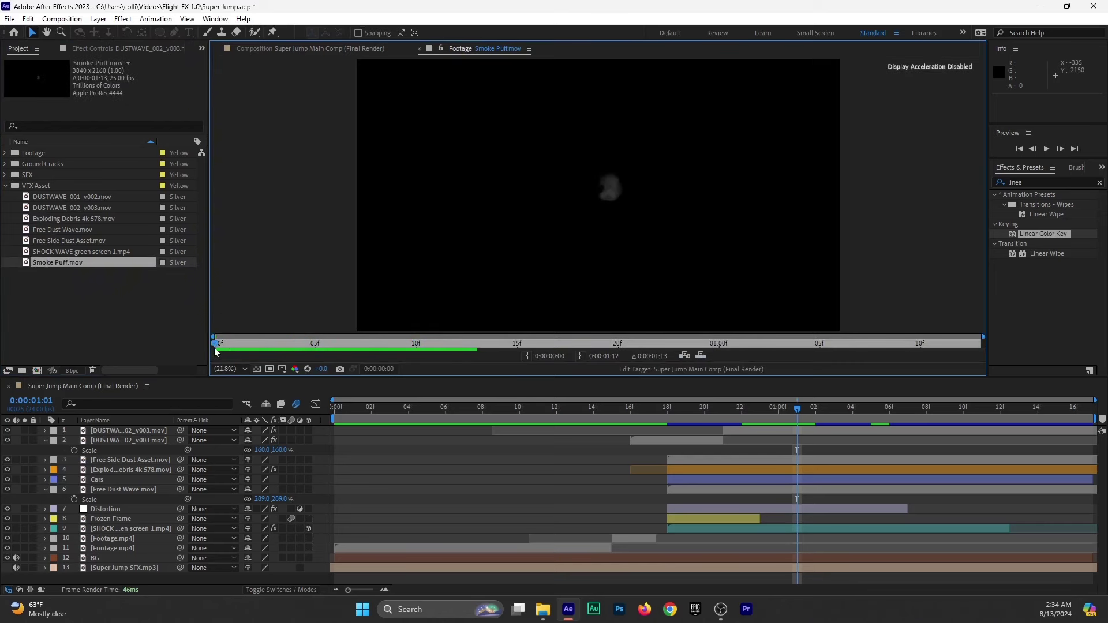
pyautogui.moveTo(216, 351); pyautogui.dragTo(246, 352)
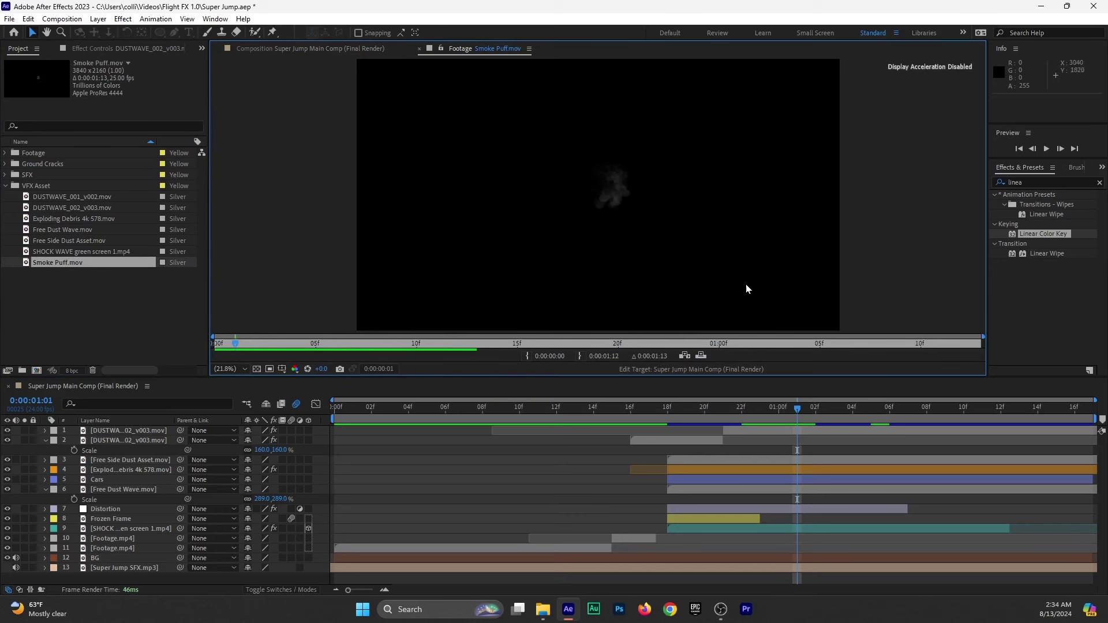
pyautogui.moveTo(58, 263); pyautogui.dragTo(711, 452)
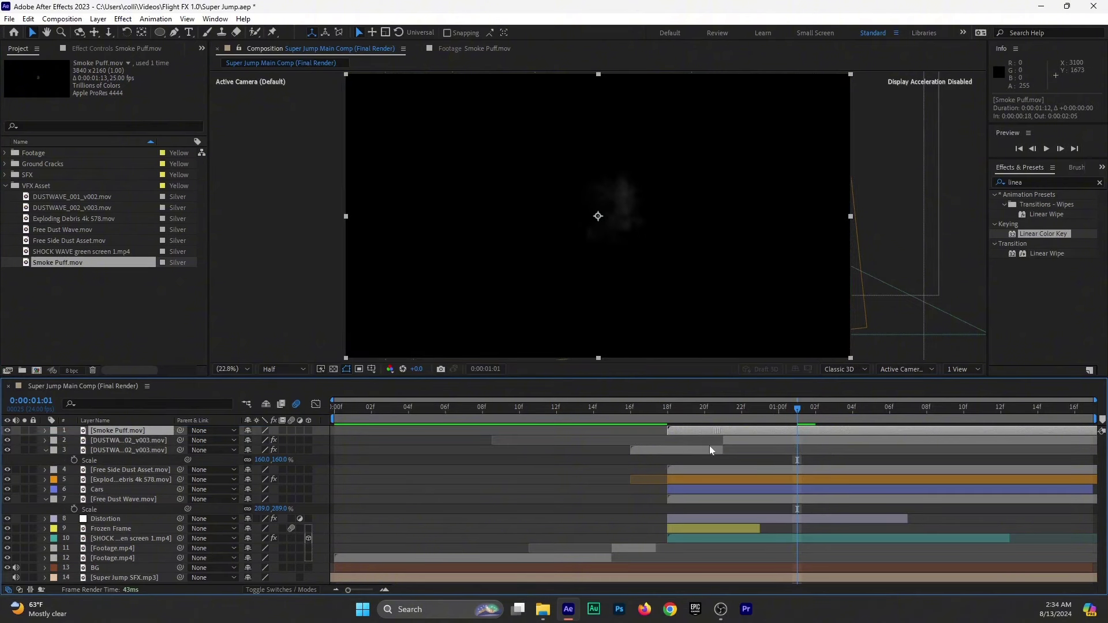
# Set Smoke Puff to Screen mode, move it, rotate it -92°, and enlarge it.
pyautogui.click(281, 589)
pyautogui.click(257, 432)
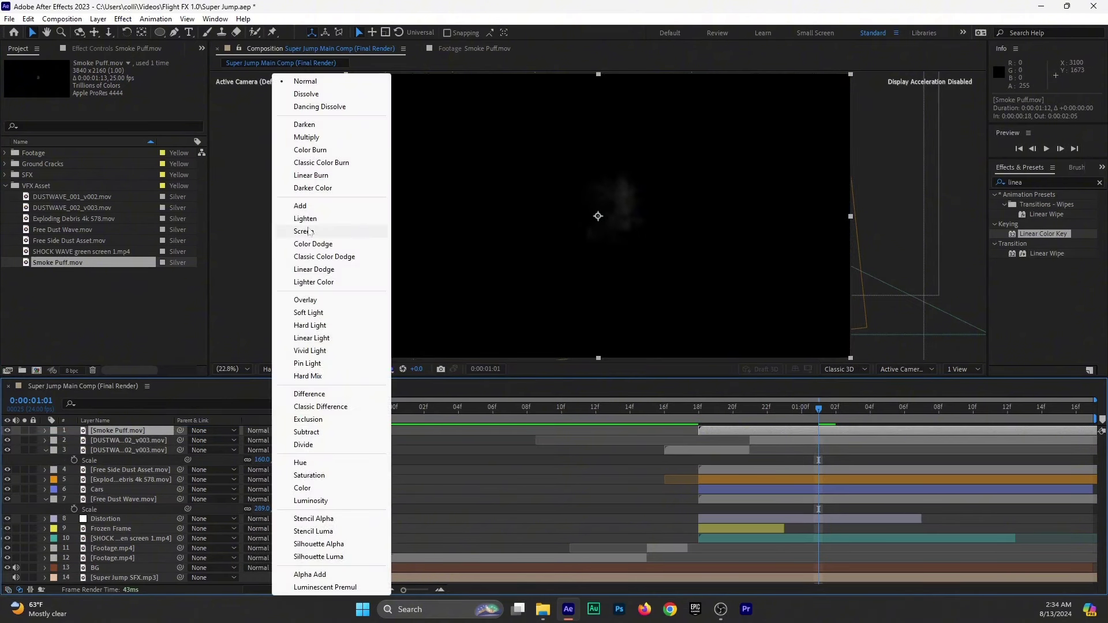
pyautogui.click(304, 231)
pyautogui.moveTo(596, 273); pyautogui.dragTo(639, 294)
pyautogui.press('r')
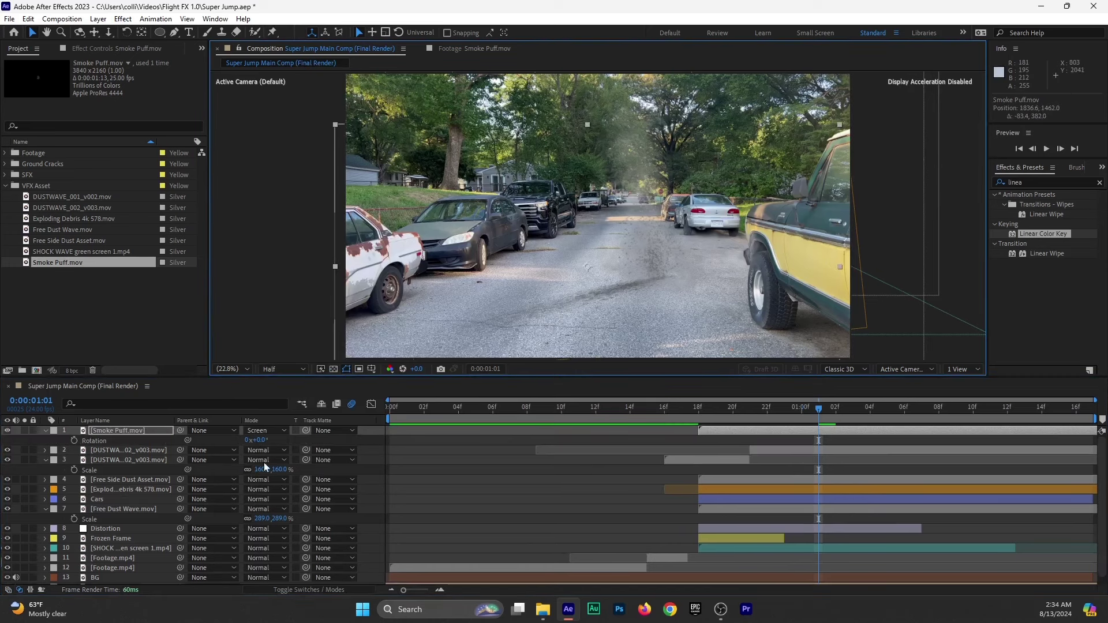
pyautogui.moveTo(260, 441); pyautogui.dragTo(215, 449)
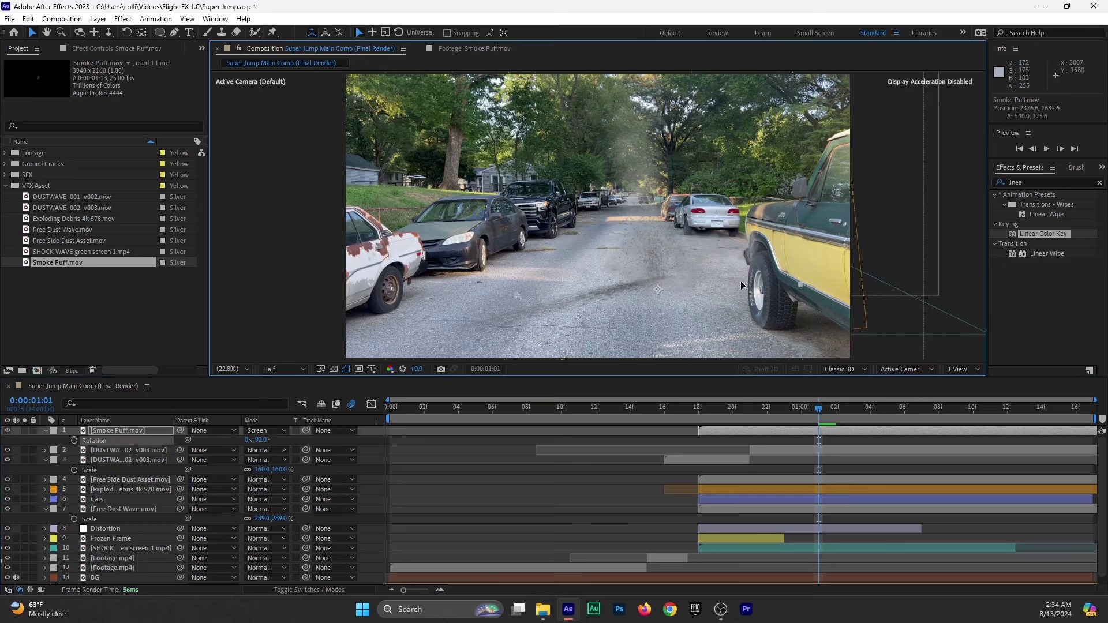
pyautogui.press('s')
pyautogui.moveTo(270, 440); pyautogui.dragTo(753, 423)
# Preview the smoke puff around the jump, then delete the layer.
pyautogui.click(662, 418)
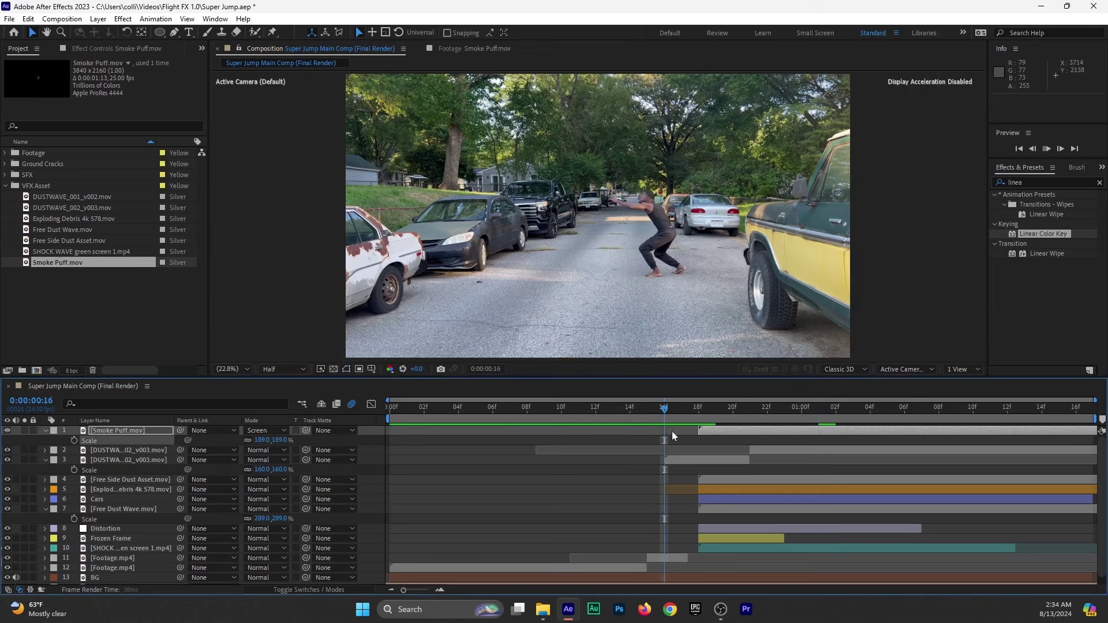
pyautogui.press('space')
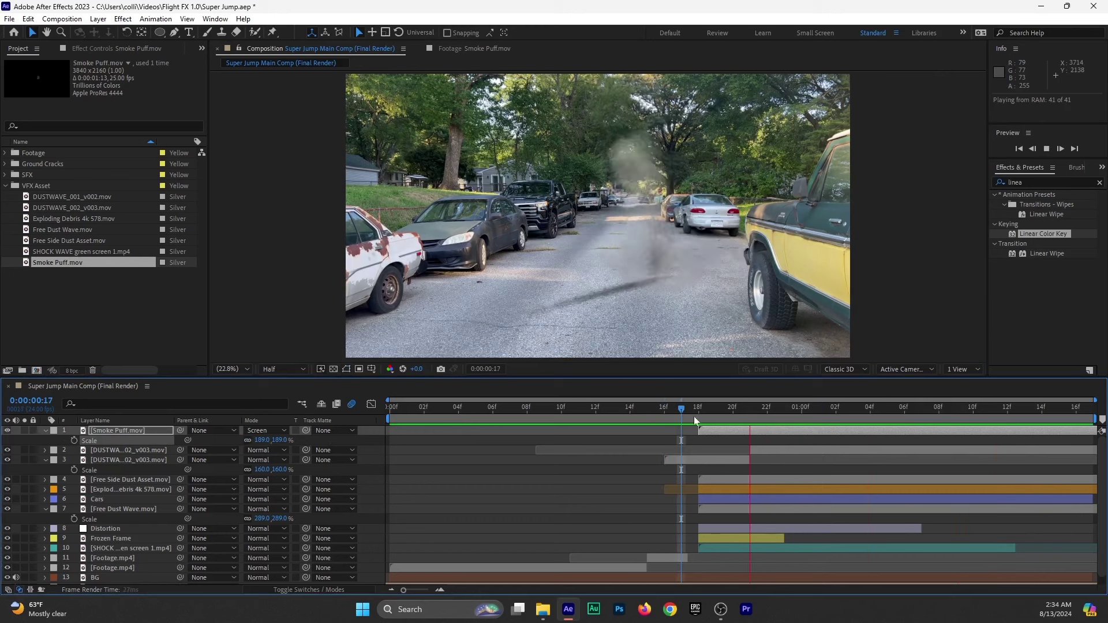
pyautogui.moveTo(704, 411); pyautogui.dragTo(836, 407)
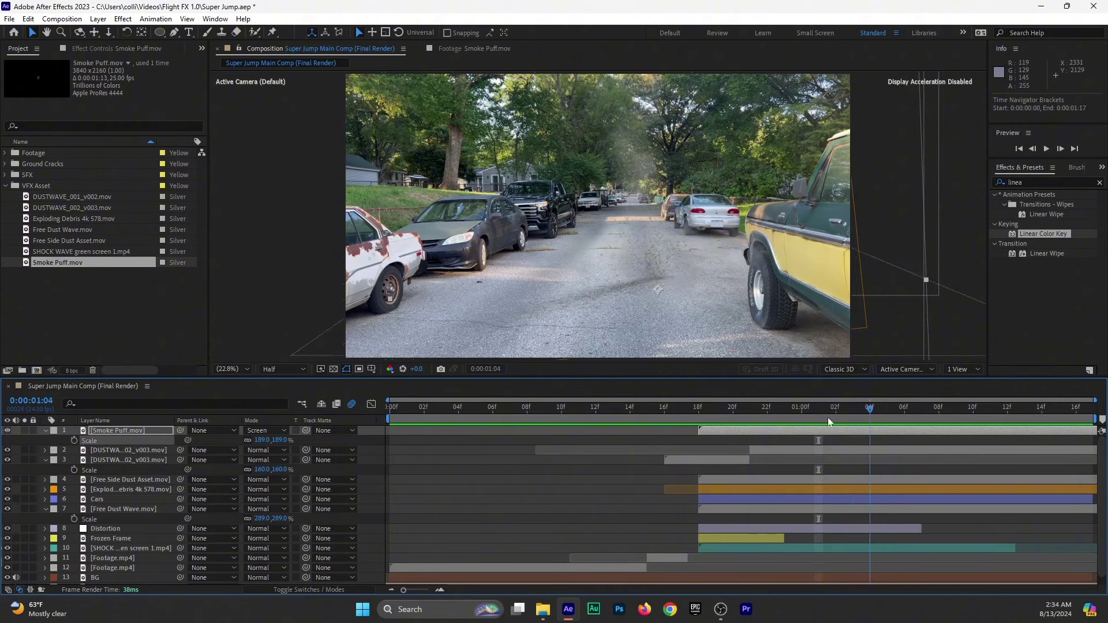
pyautogui.click(124, 435)
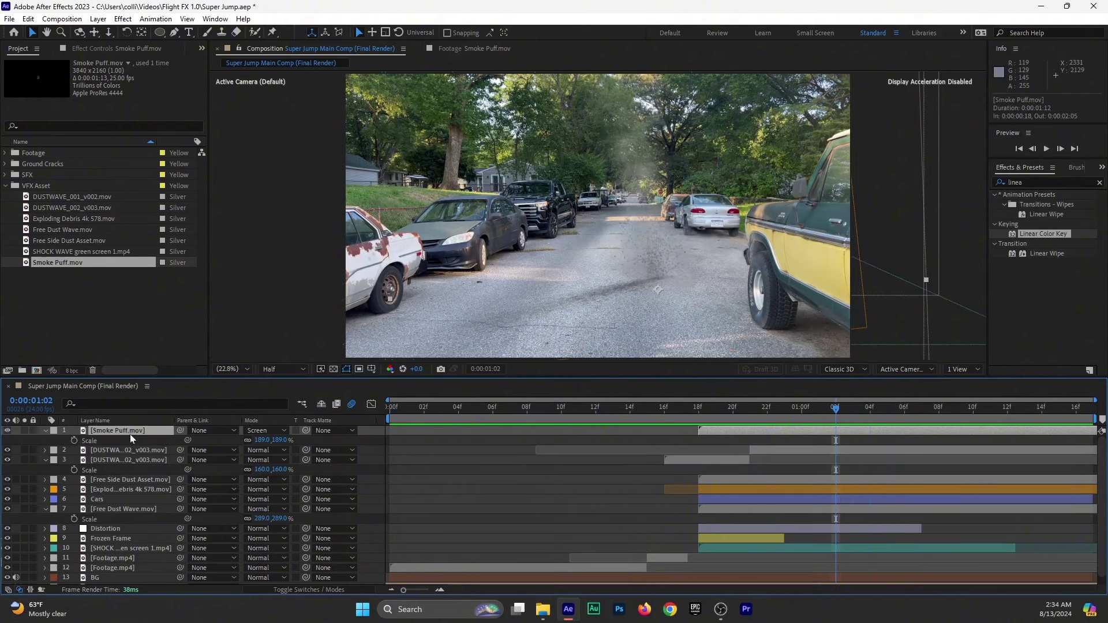
pyautogui.press('Delete')
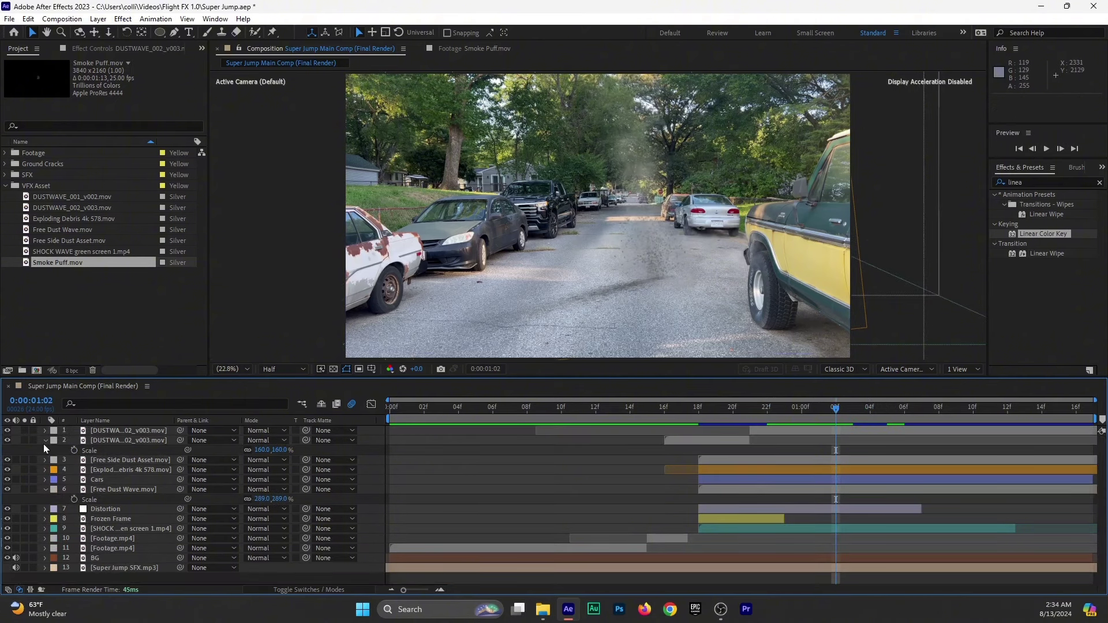
# Move both DUSTWAVE layers and Exploding Debris below Cars, then review the burst frames.
pyautogui.click(46, 440)
pyautogui.moveTo(65, 441); pyautogui.dragTo(109, 471)
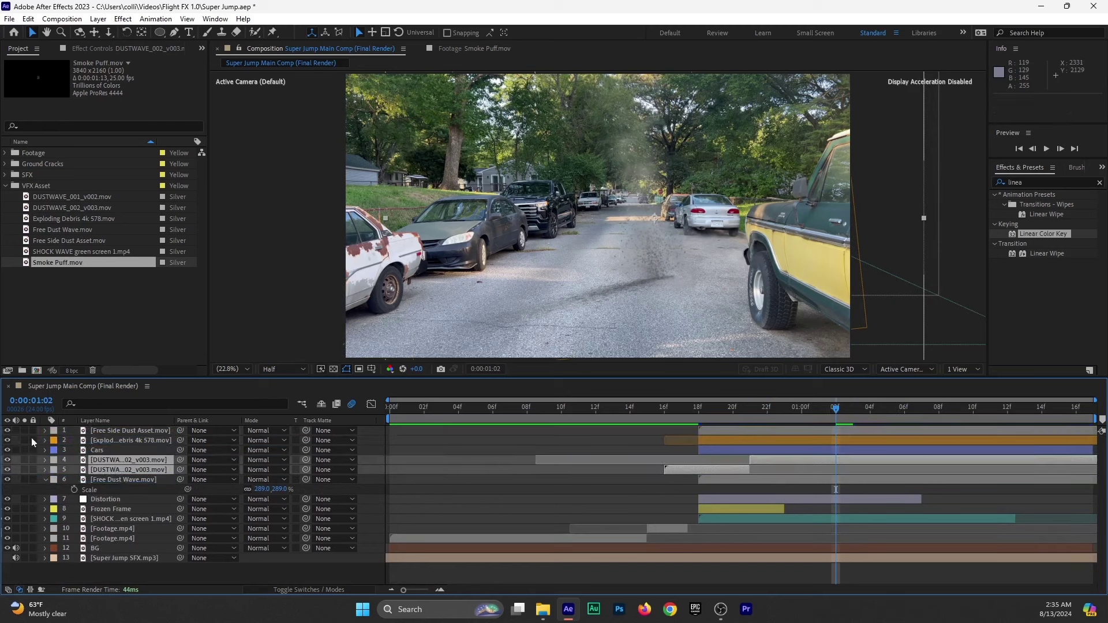
pyautogui.click(111, 441)
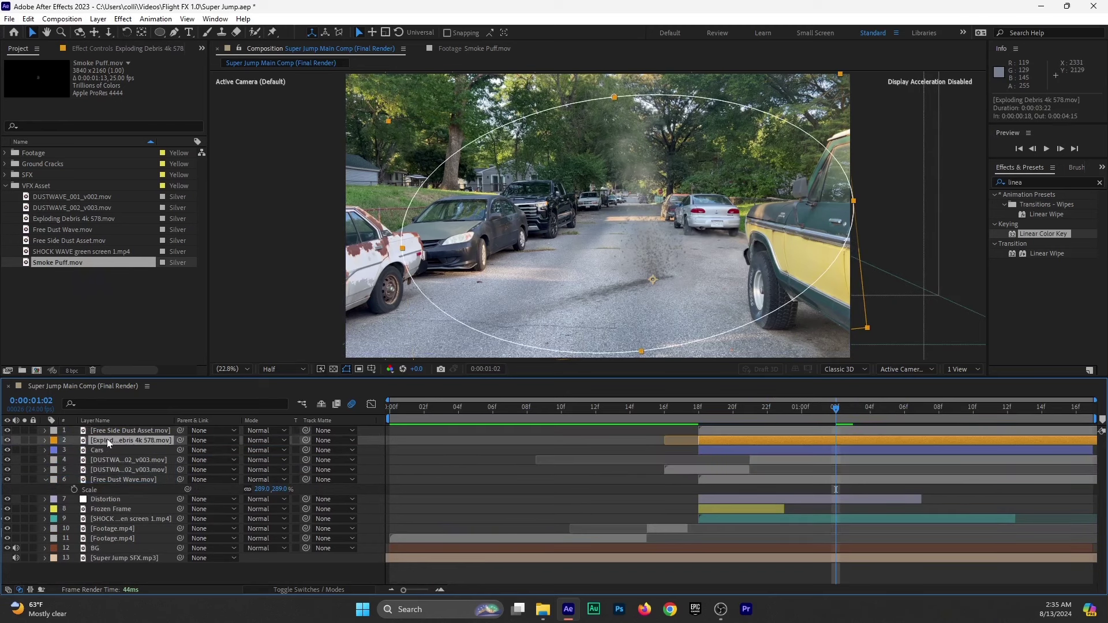
pyautogui.moveTo(106, 440); pyautogui.dragTo(110, 458)
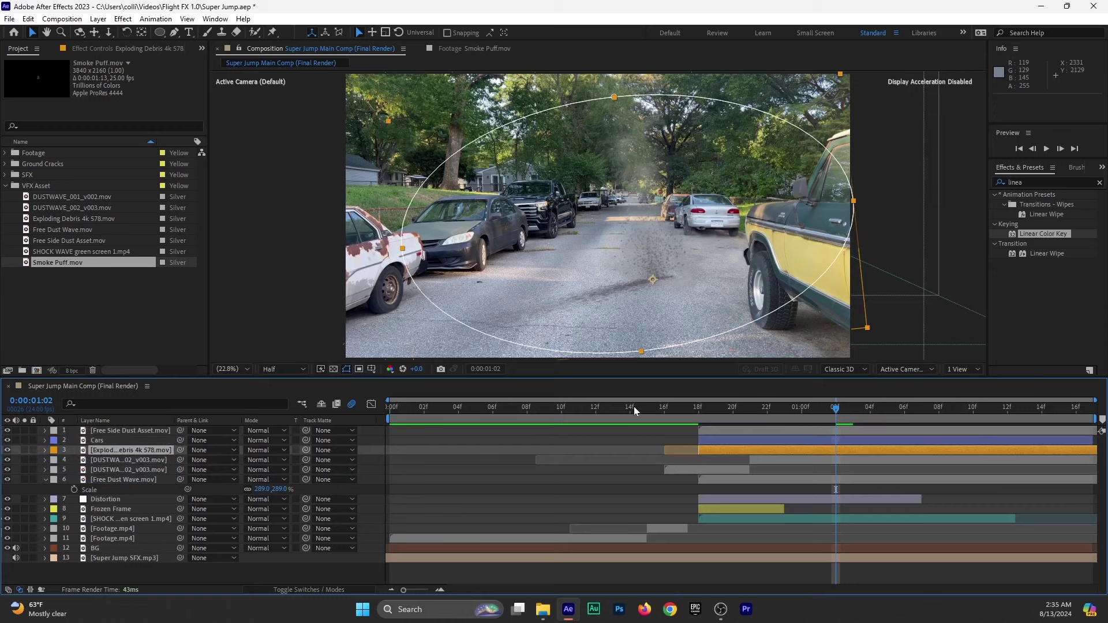
pyautogui.moveTo(635, 411); pyautogui.dragTo(841, 411)
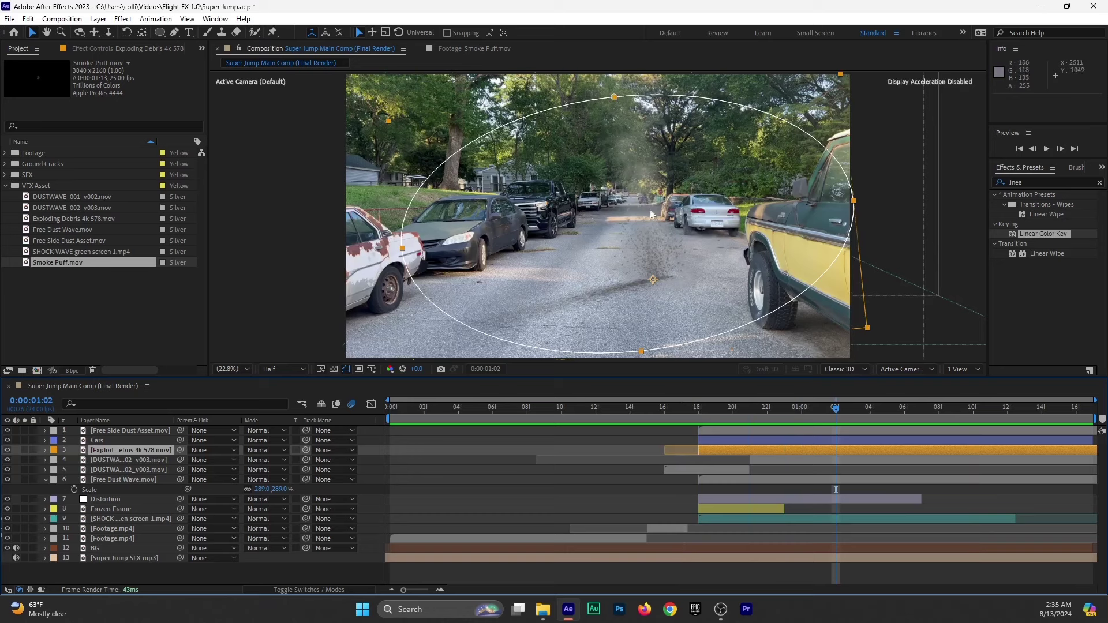
pyautogui.click(681, 406)
pyautogui.moveTo(717, 403); pyautogui.dragTo(840, 431)
pyautogui.moveTo(946, 413); pyautogui.dragTo(818, 420)
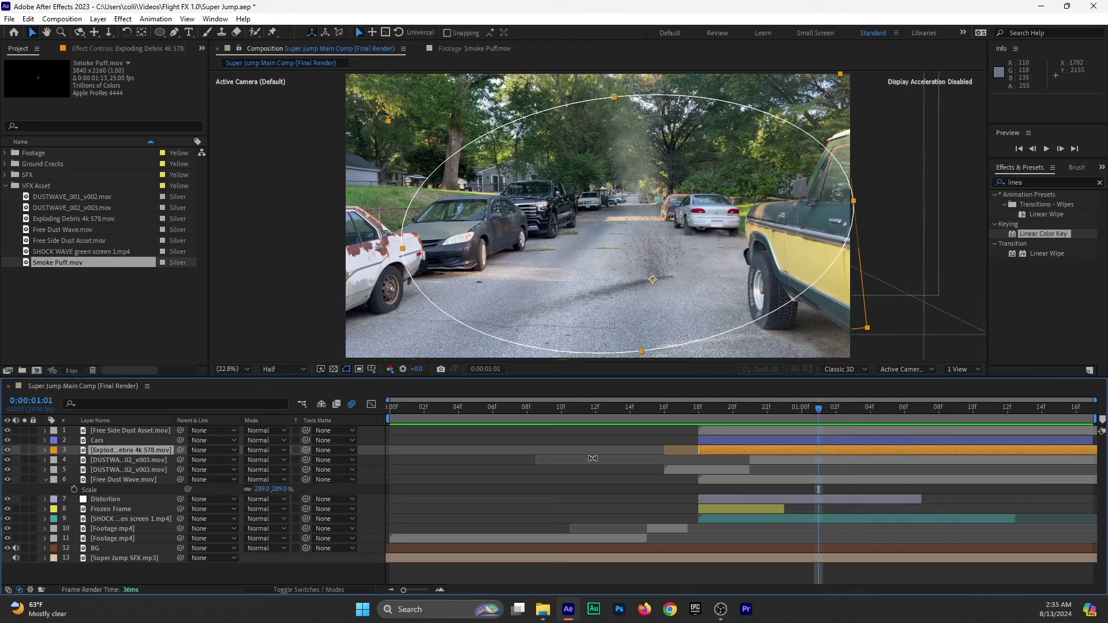
# Pull the left and bottom vertices of Exploding Debris's Mask 1 inward toward the road.
pyautogui.press('m')
pyautogui.click(102, 459)
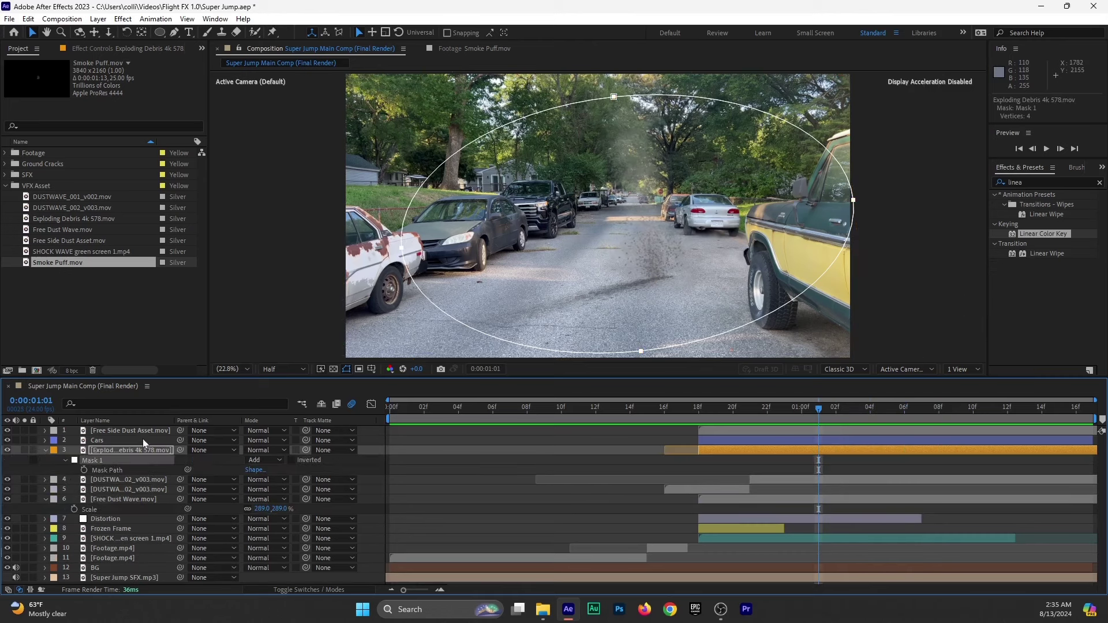
pyautogui.click(481, 288)
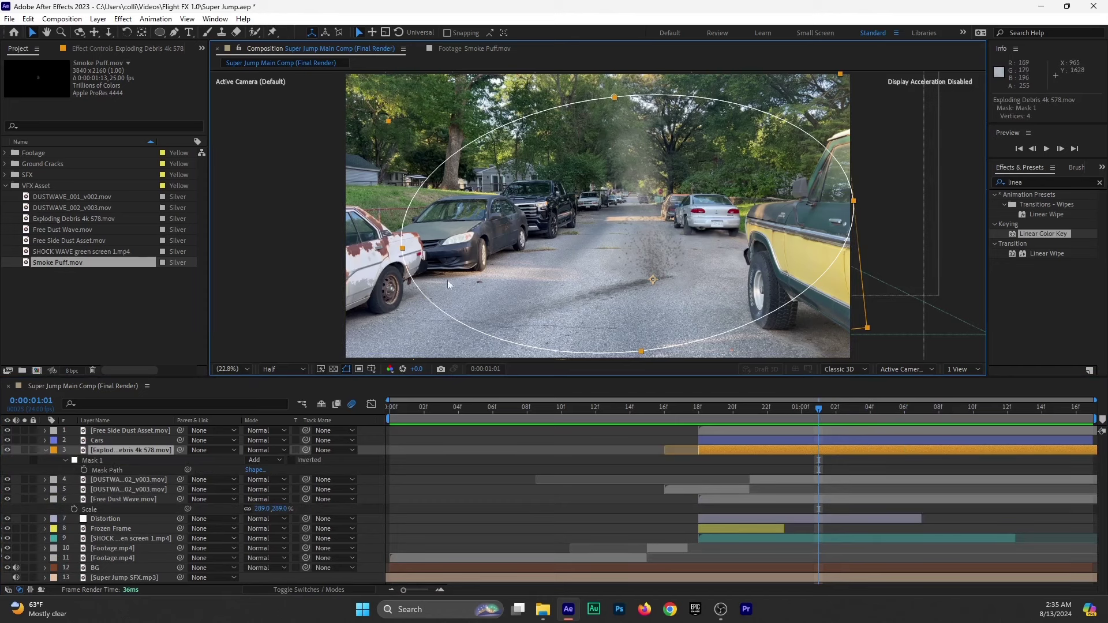
pyautogui.moveTo(402, 254); pyautogui.dragTo(492, 207)
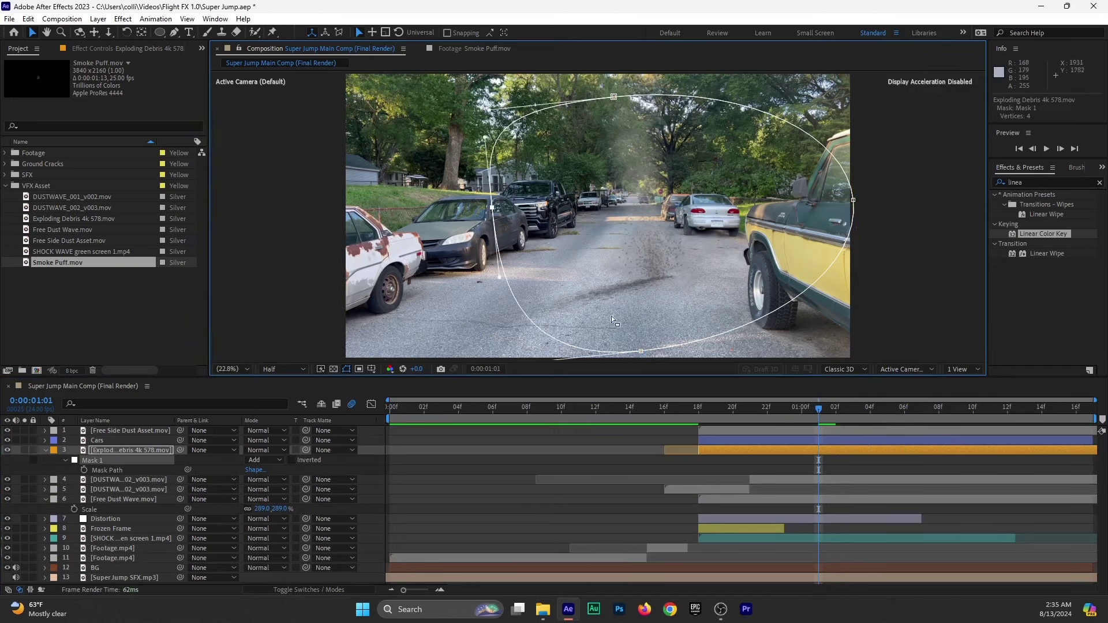
pyautogui.moveTo(641, 354); pyautogui.dragTo(654, 282)
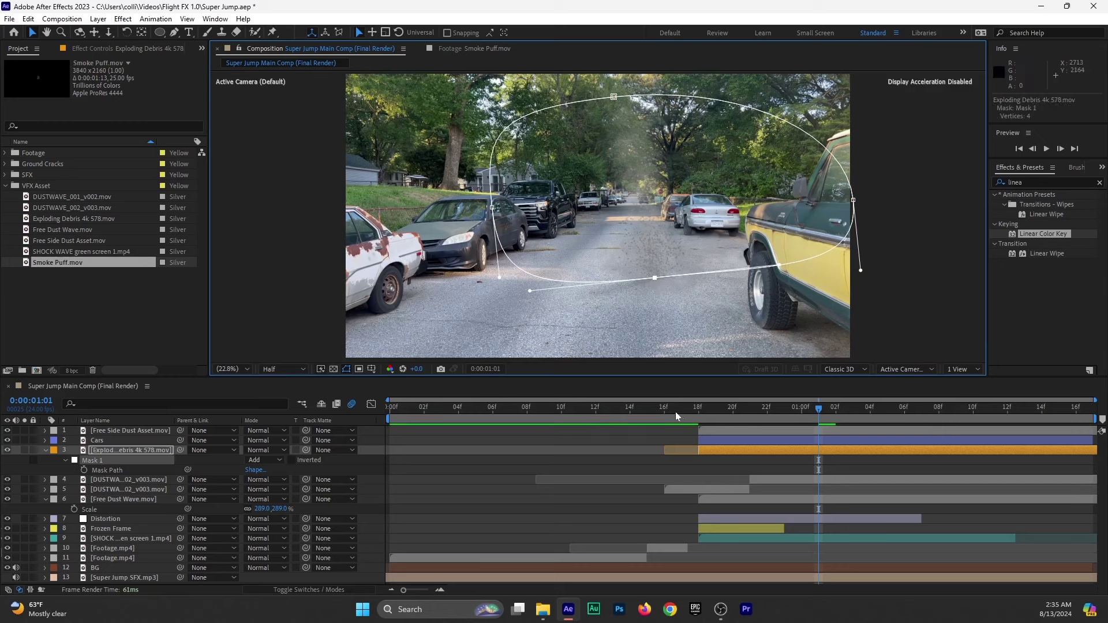
# Preview the masked debris burst, then collapse the mask and Free Dust Wave scale properties.
pyautogui.moveTo(676, 416)
pyautogui.mouseDown()
pyautogui.moveTo(657, 416)
pyautogui.moveTo(689, 417)
pyautogui.moveTo(672, 418)
pyautogui.mouseUp()
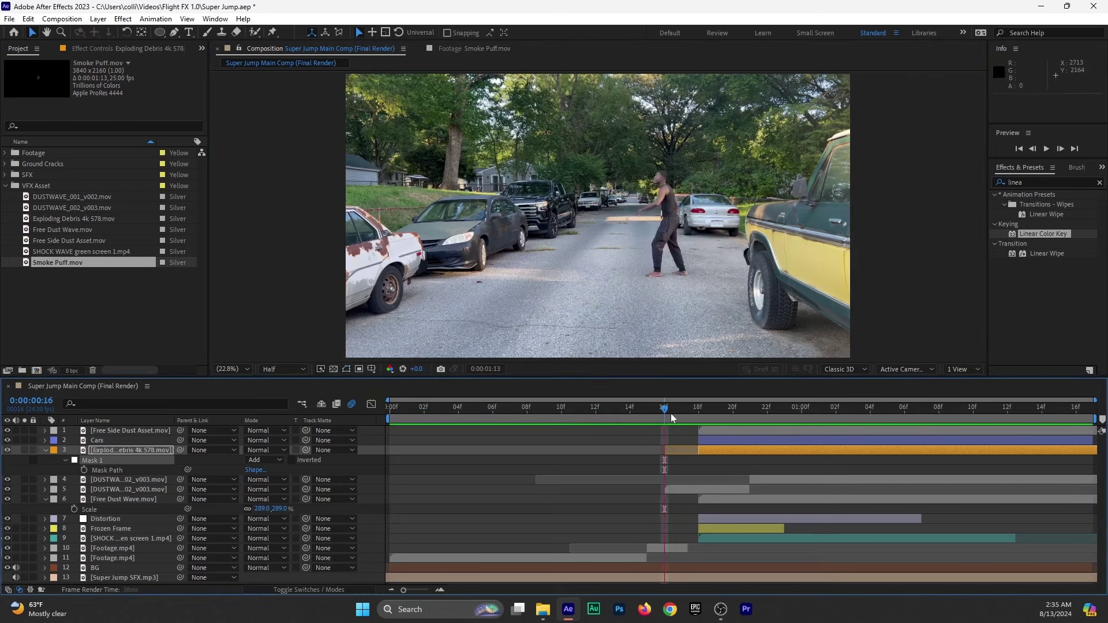
pyautogui.press('space')
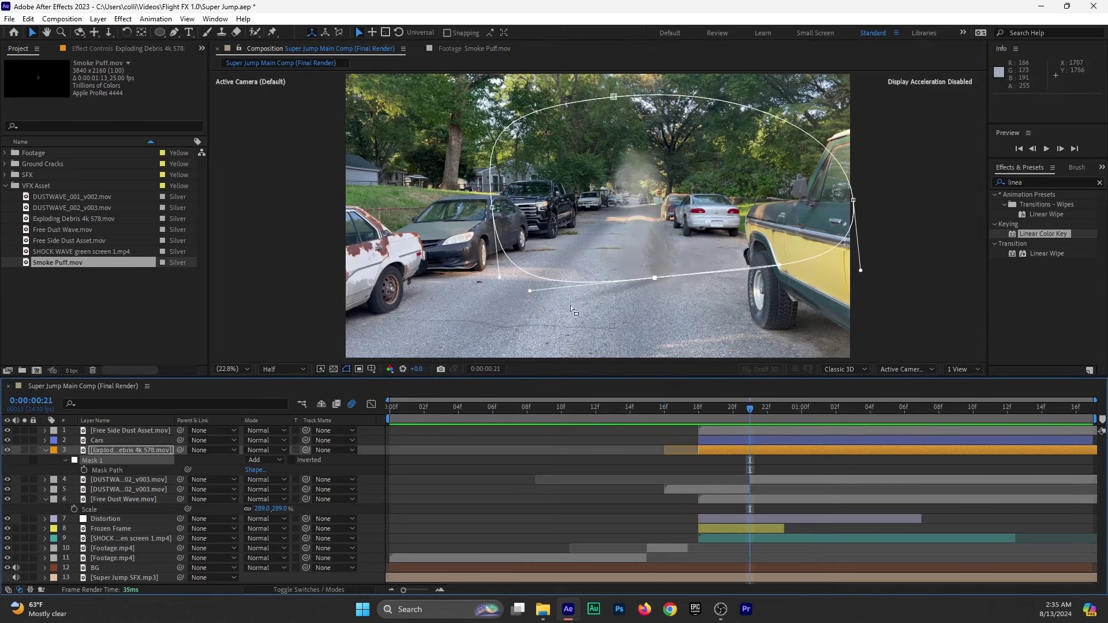
pyautogui.press('space')
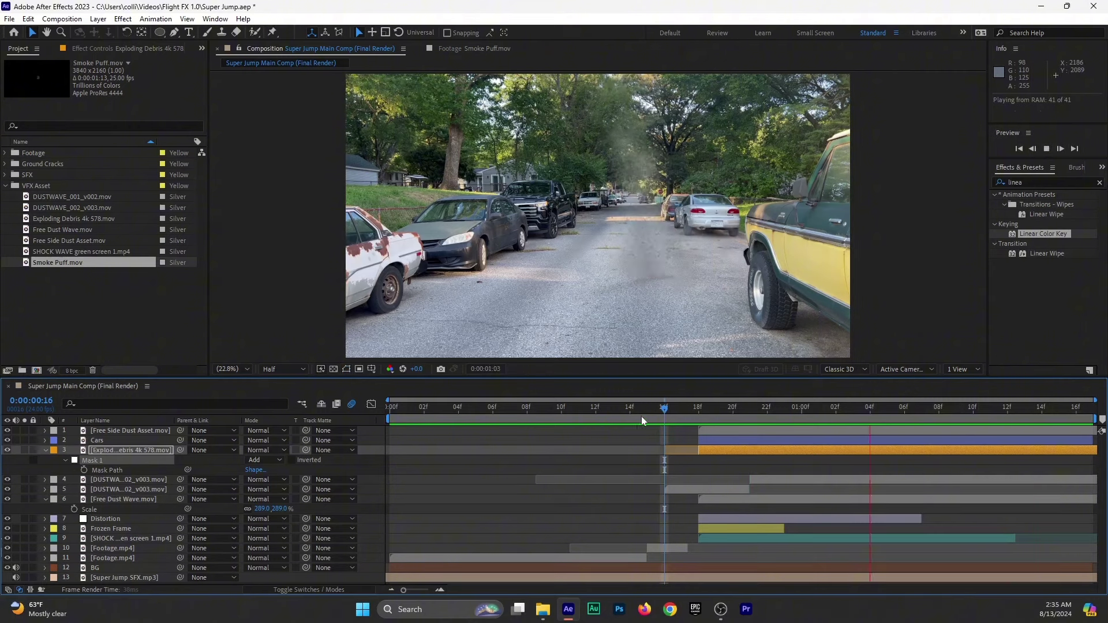
pyautogui.click(676, 411)
pyautogui.moveTo(676, 411); pyautogui.dragTo(843, 417)
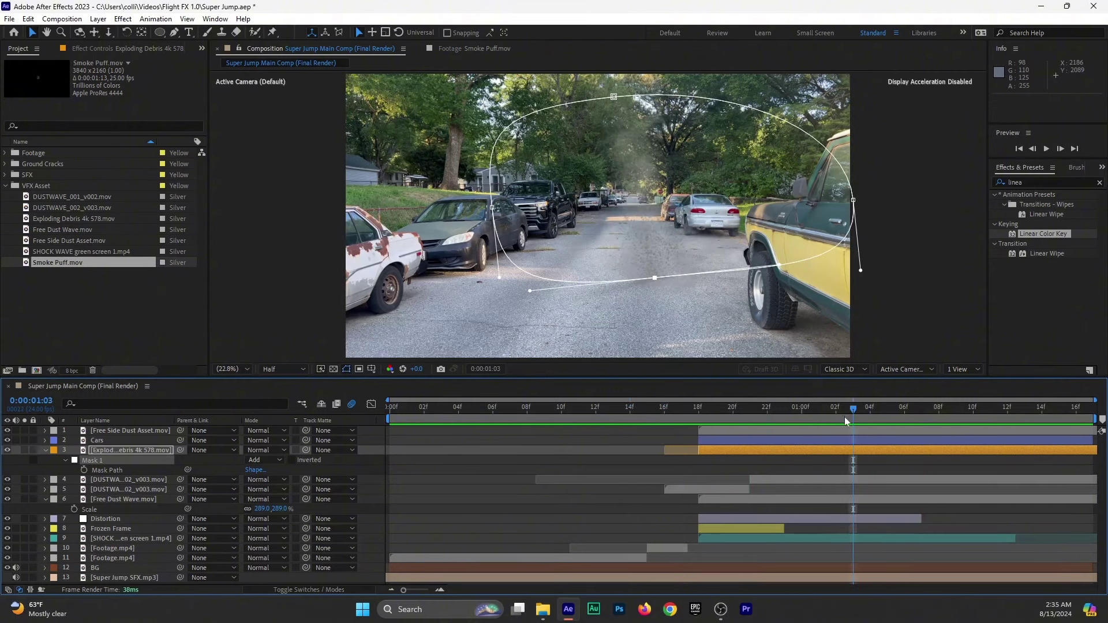
pyautogui.click(43, 449)
pyautogui.click(43, 479)
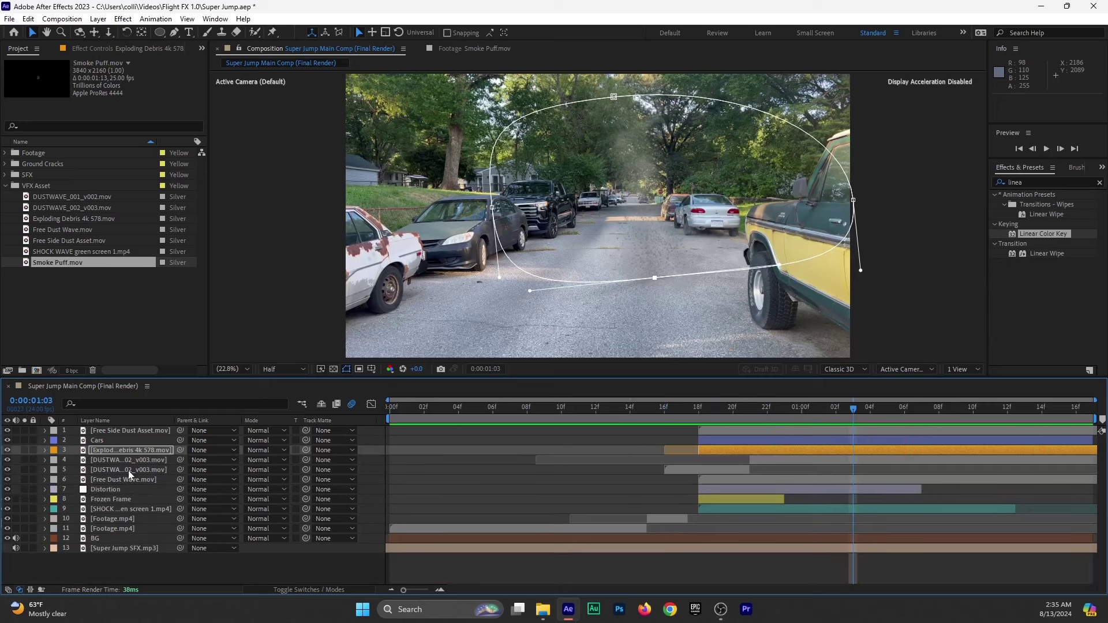
# Select the second DUSTWAVE layer and find where the dust wave starts near the jump.
pyautogui.click(130, 469)
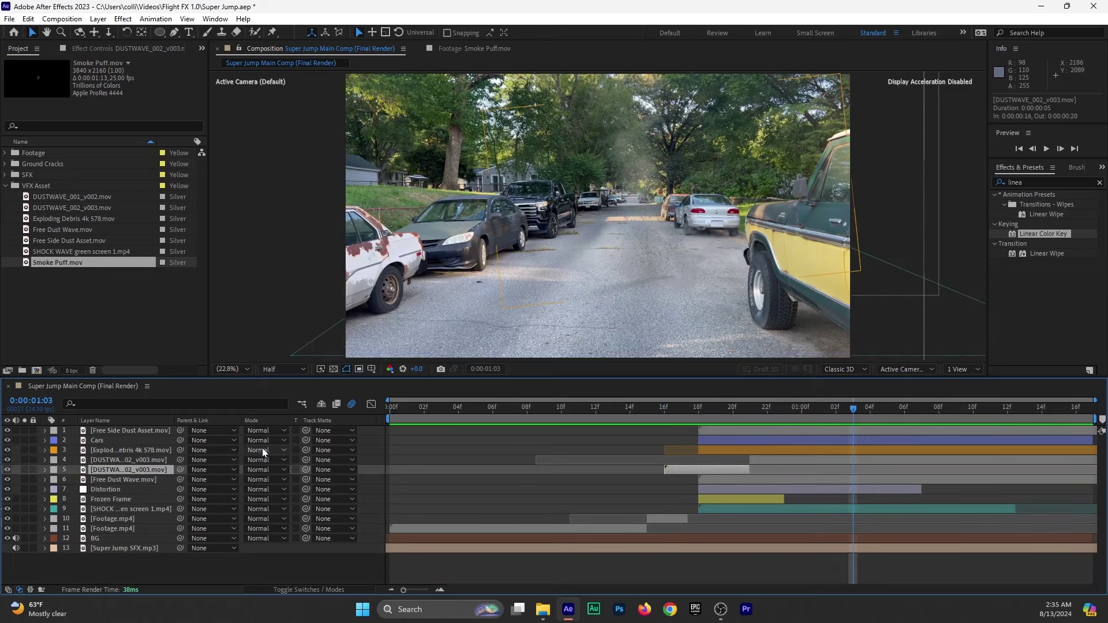
pyautogui.click(753, 410)
pyautogui.moveTo(752, 411); pyautogui.dragTo(784, 428)
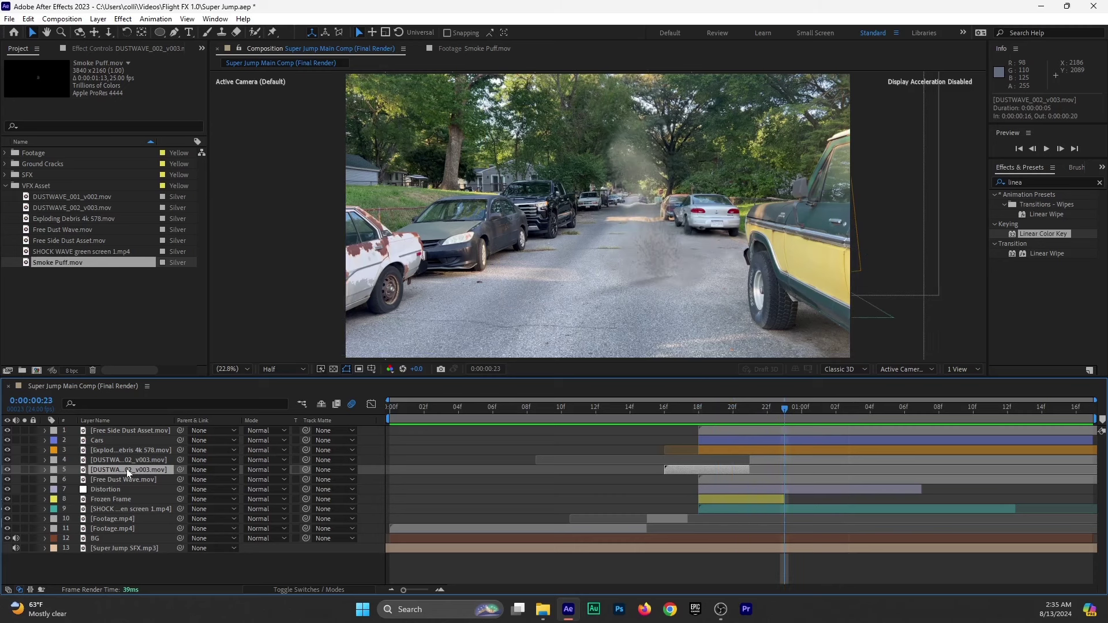
# Duplicate the DUSTWAVE layer, move it to the top and extend it to the comp end.
pyautogui.hotkey('ctrl', 'd')
pyautogui.moveTo(126, 470); pyautogui.dragTo(126, 429)
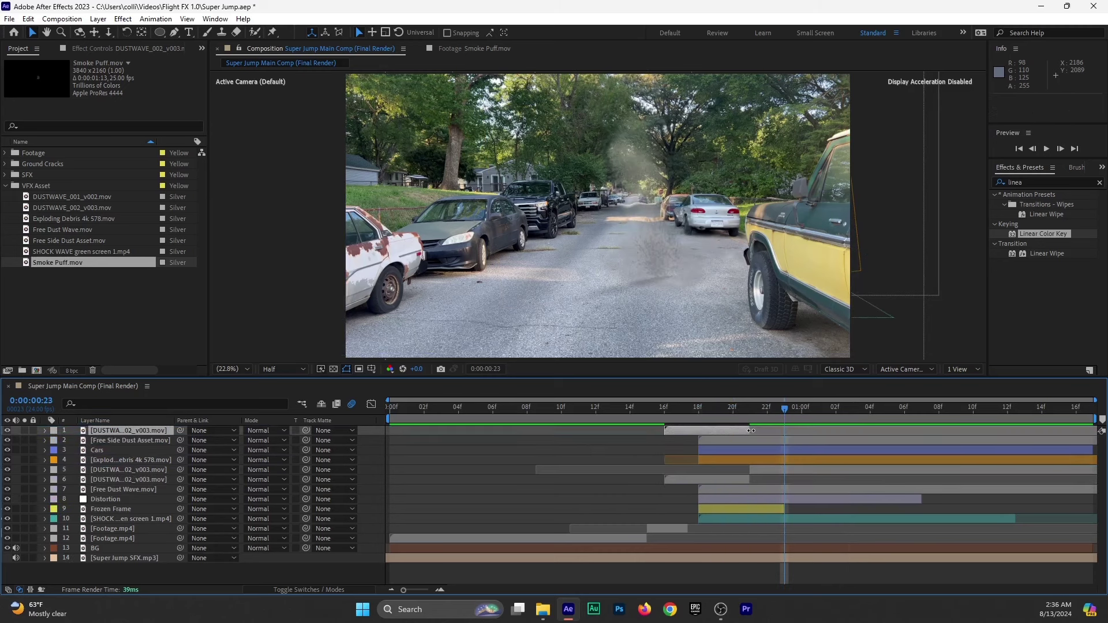
pyautogui.moveTo(751, 431); pyautogui.dragTo(1101, 433)
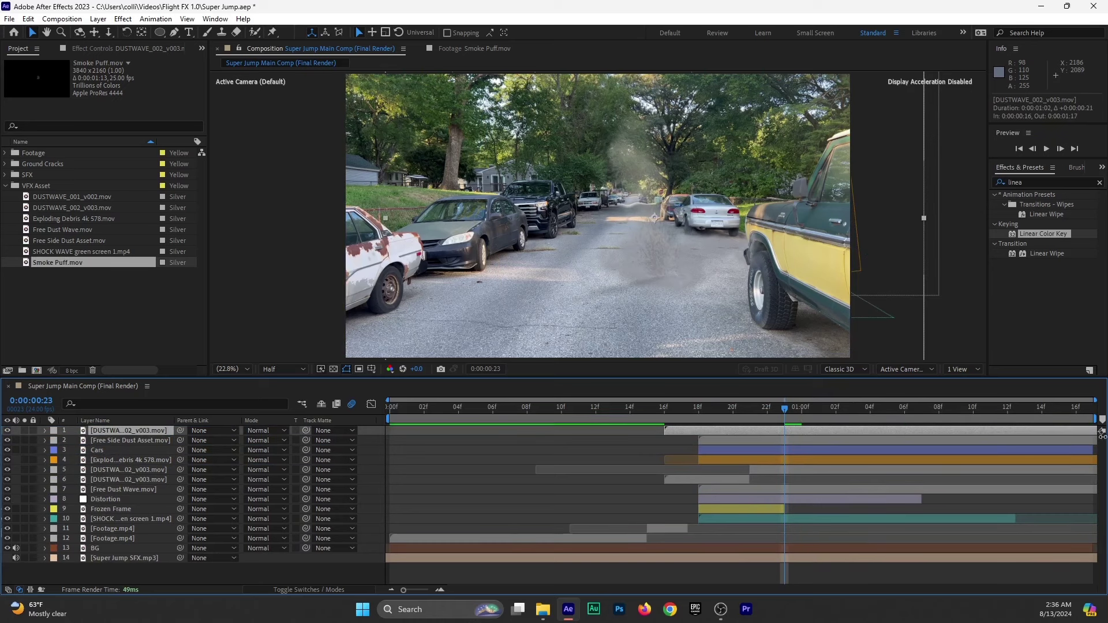
pyautogui.moveTo(784, 408); pyautogui.dragTo(750, 430)
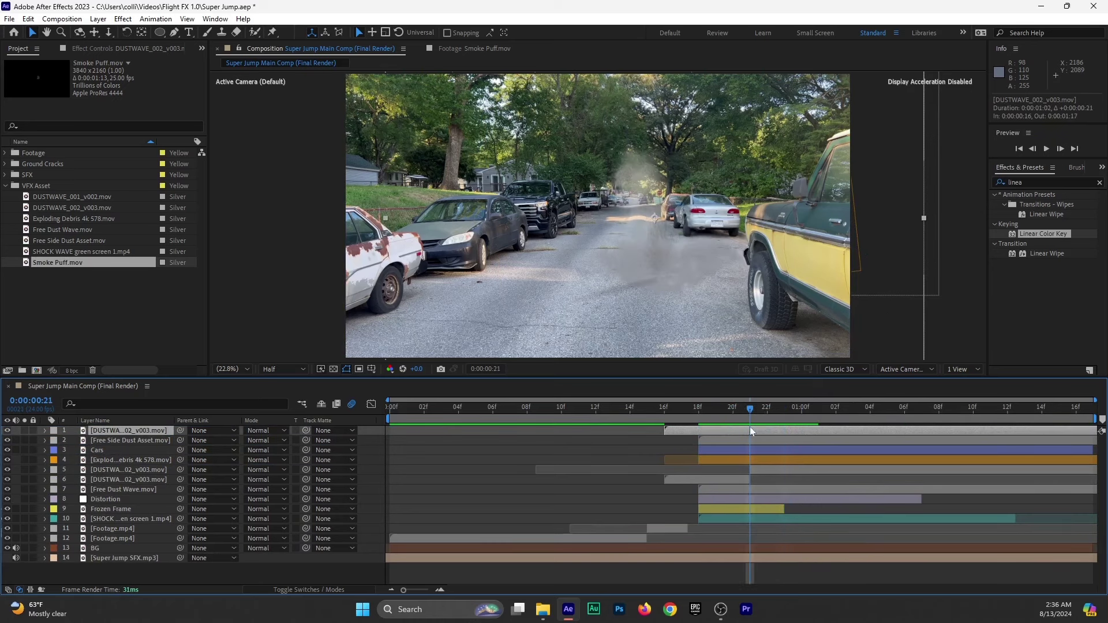
# Disable the dust wave's Linear Color Key and Tint effects and set its opacity to 35%.
pyautogui.click(95, 50)
pyautogui.click(16, 75)
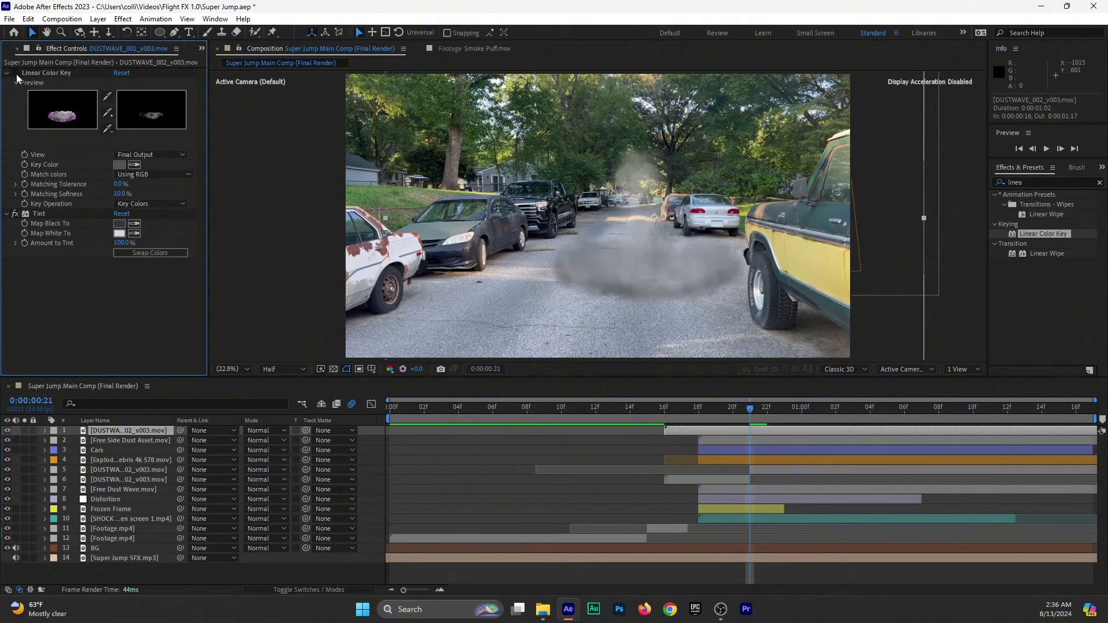
pyautogui.click(15, 214)
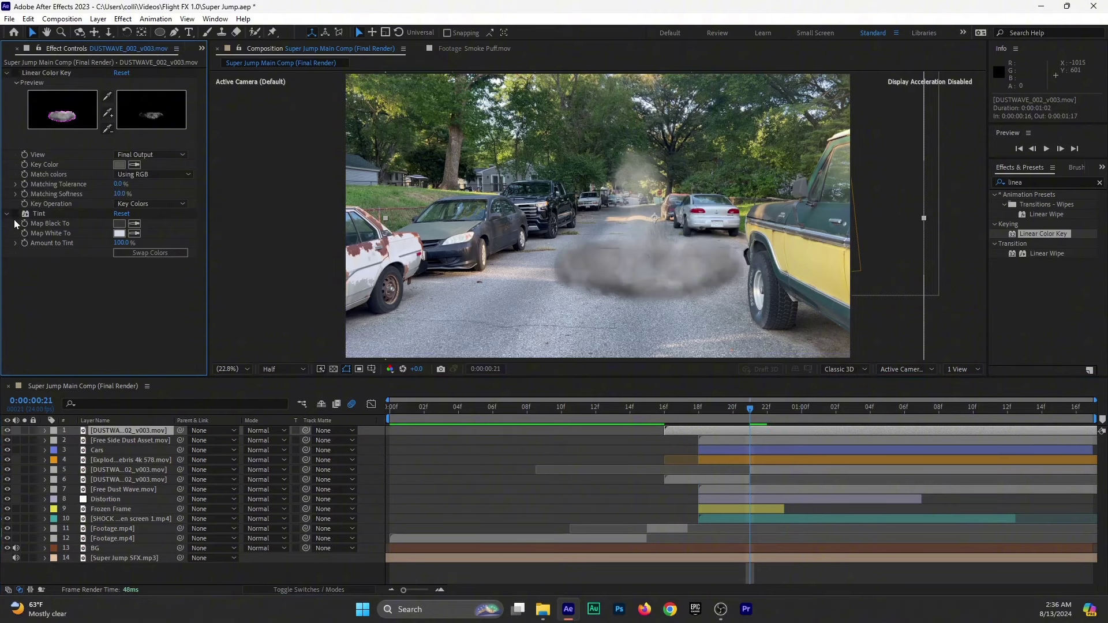
pyautogui.click(6, 73)
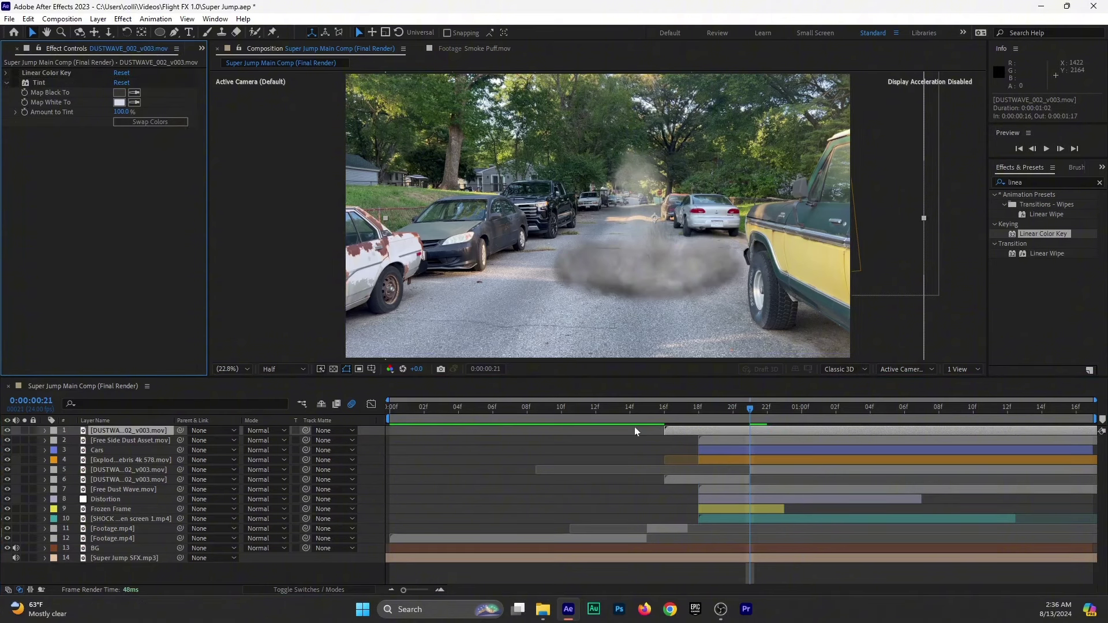
pyautogui.press('t')
pyautogui.moveTo(249, 440); pyautogui.dragTo(213, 445)
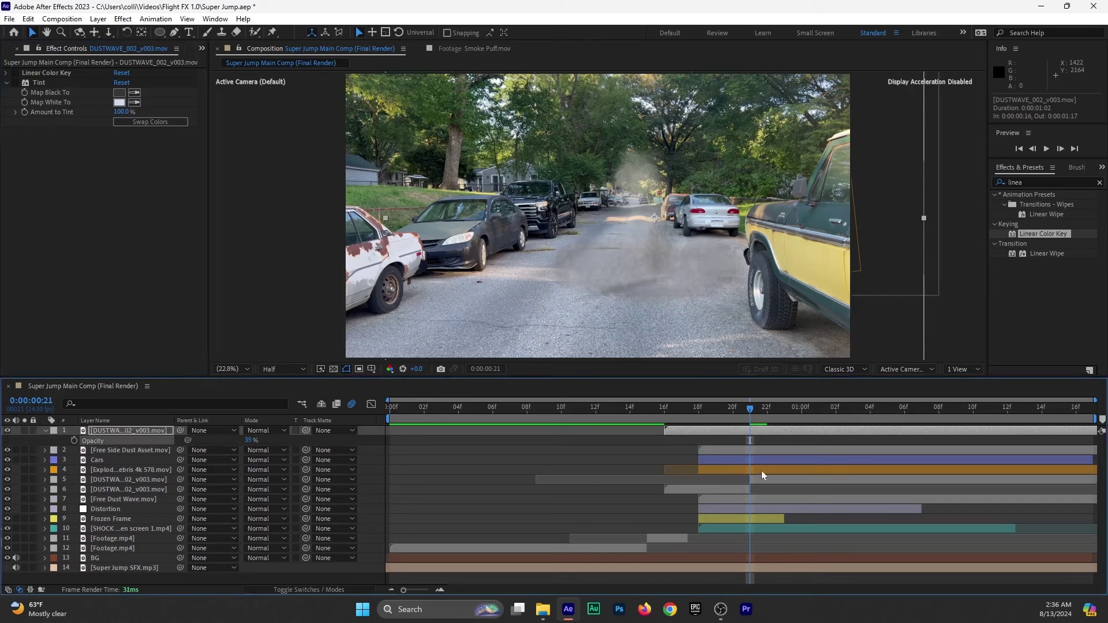
# Keyframe scale from 160% at 16f to 289%, end key at 1:17, and place it under Cars.
pyautogui.moveTo(672, 410); pyautogui.dragTo(668, 437)
pyautogui.press('s')
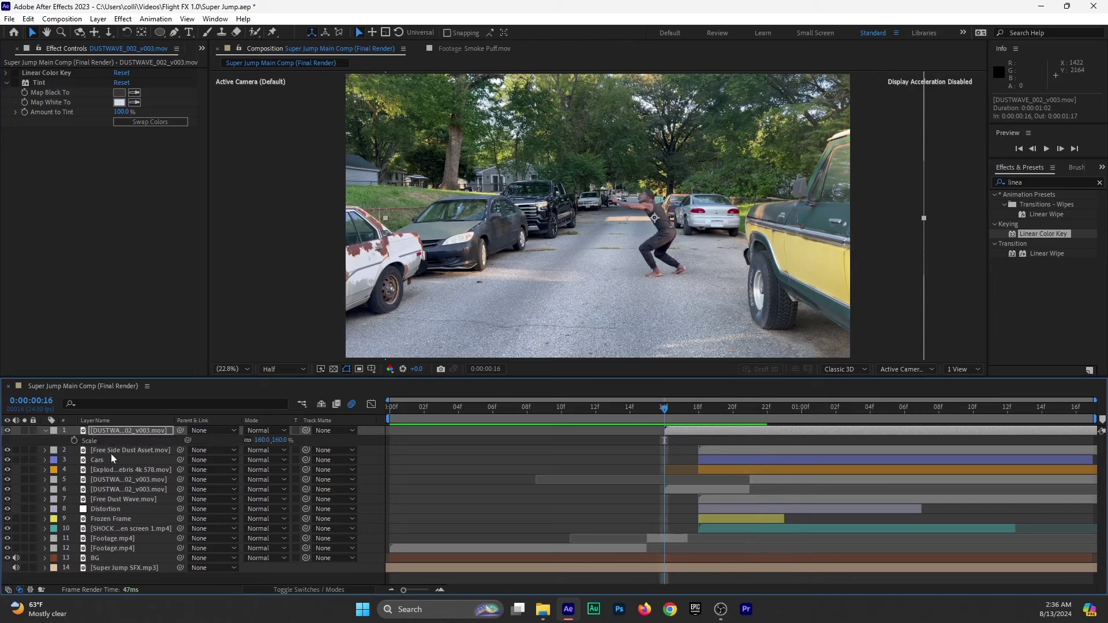
pyautogui.click(73, 440)
pyautogui.moveTo(671, 411); pyautogui.dragTo(956, 418)
pyautogui.moveTo(262, 441); pyautogui.dragTo(346, 434)
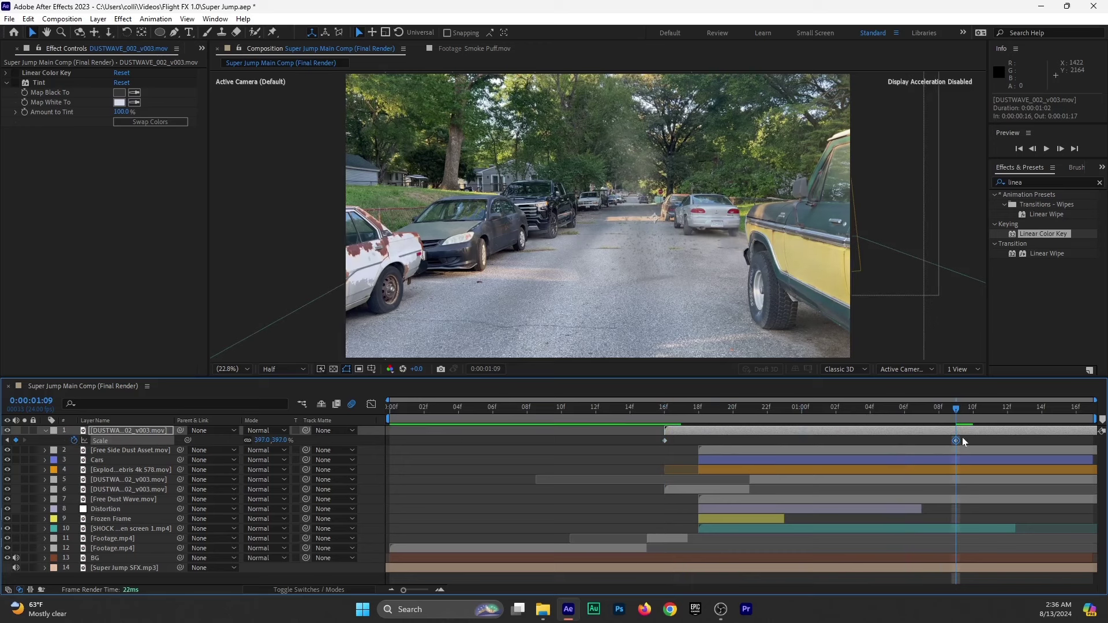
pyautogui.moveTo(956, 440); pyautogui.dragTo(1093, 441)
pyautogui.moveTo(129, 430); pyautogui.dragTo(133, 462)
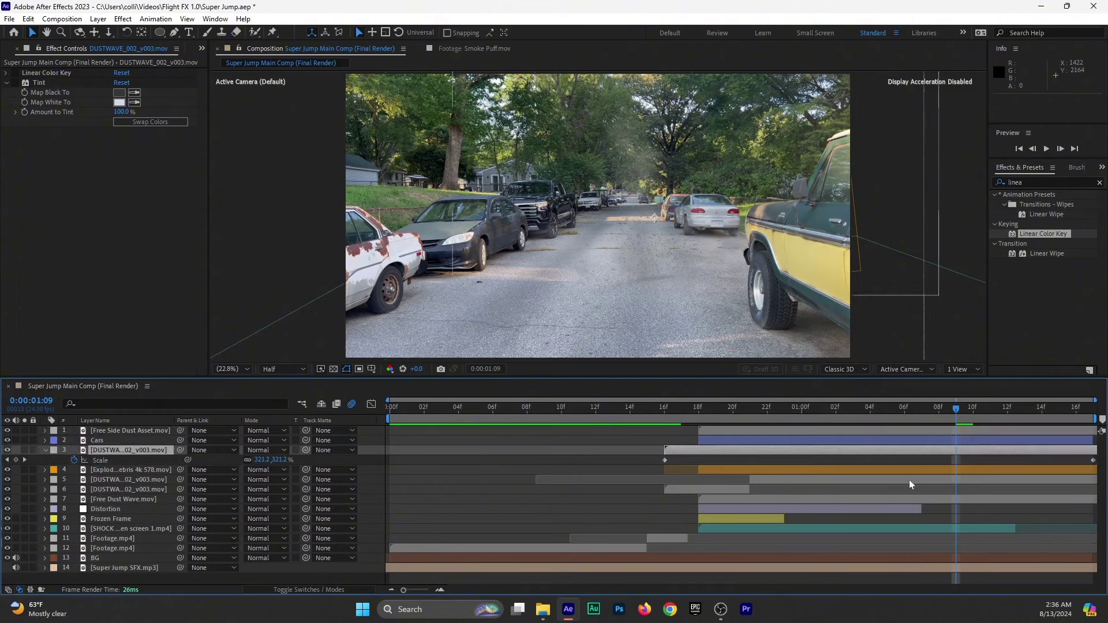
pyautogui.press('space')
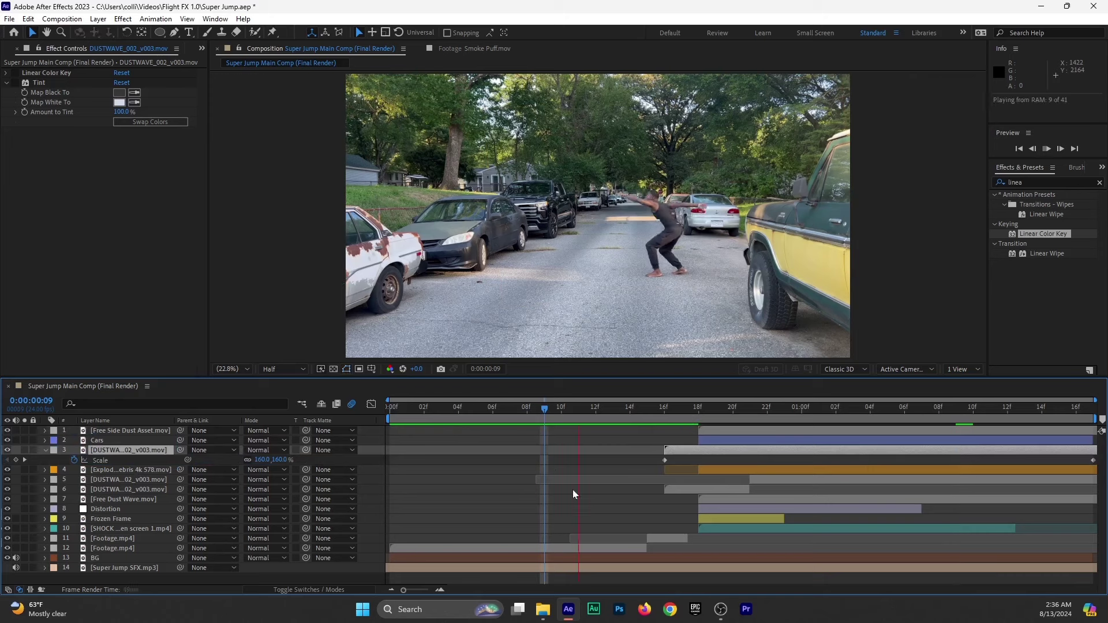
# Fade the dust wave's opacity in from 0% at frame 16 to 35% at 1:04.
pyautogui.click(664, 409)
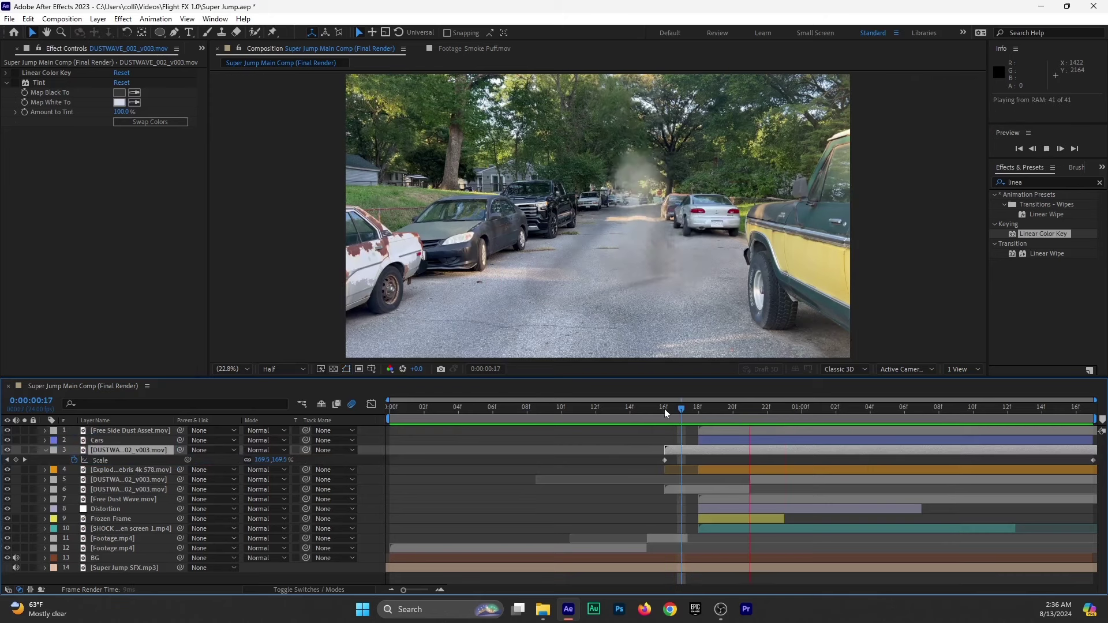
pyautogui.press('t')
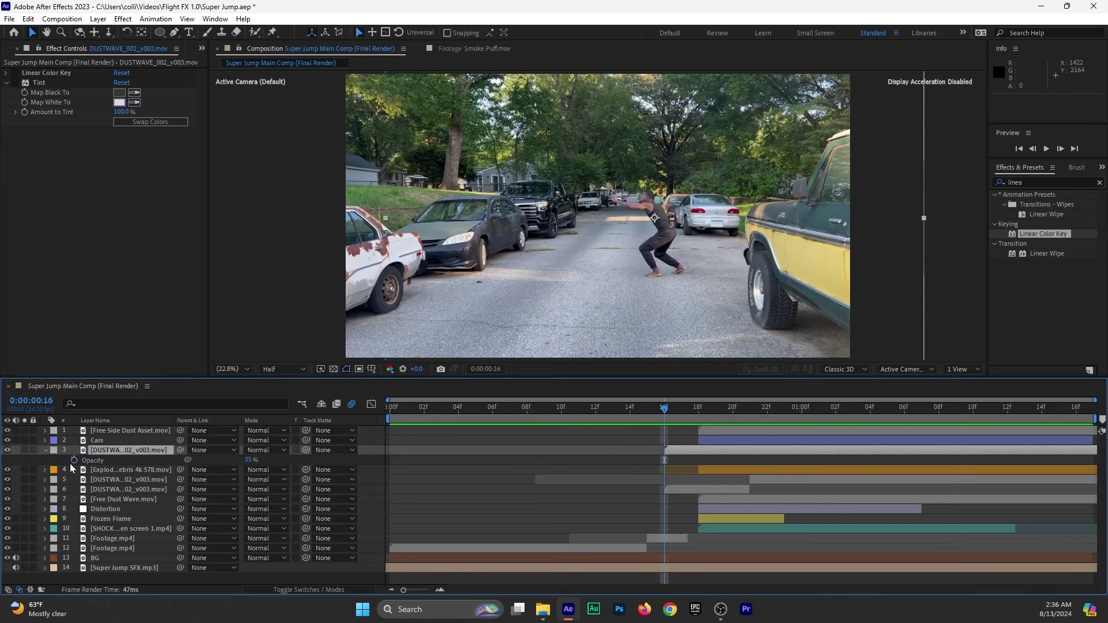
pyautogui.click(74, 460)
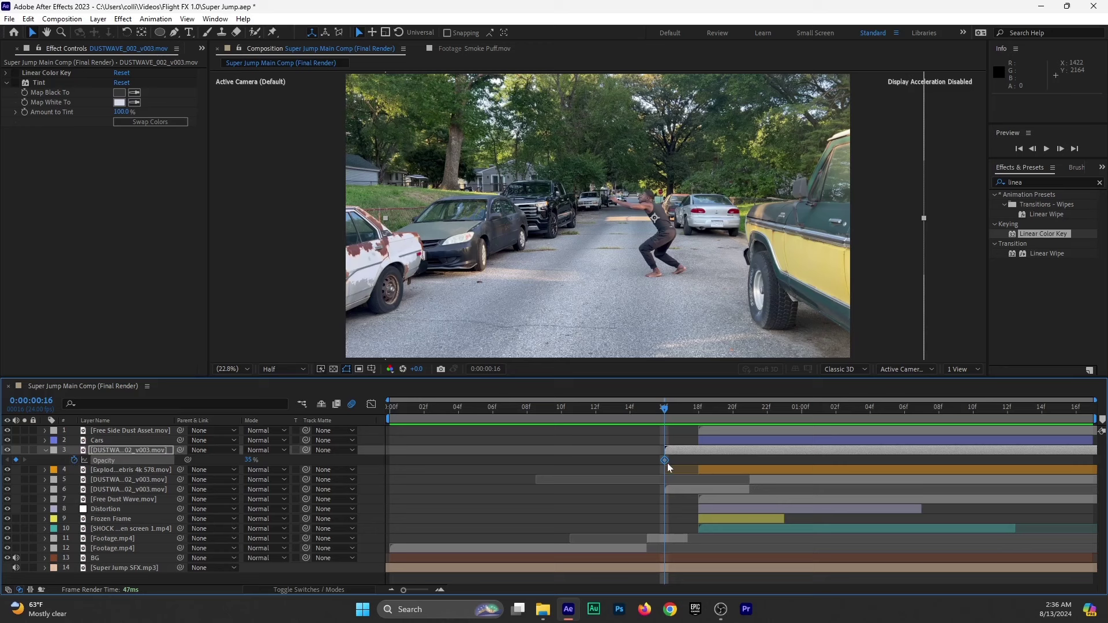
pyautogui.moveTo(666, 461); pyautogui.dragTo(863, 462)
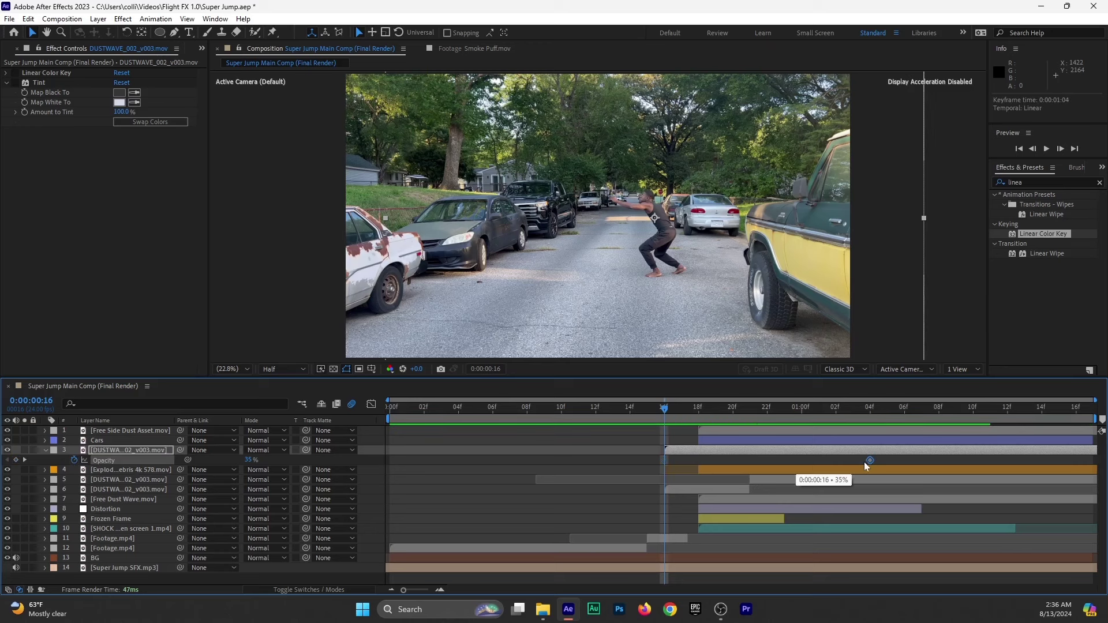
pyautogui.moveTo(250, 460); pyautogui.dragTo(152, 463)
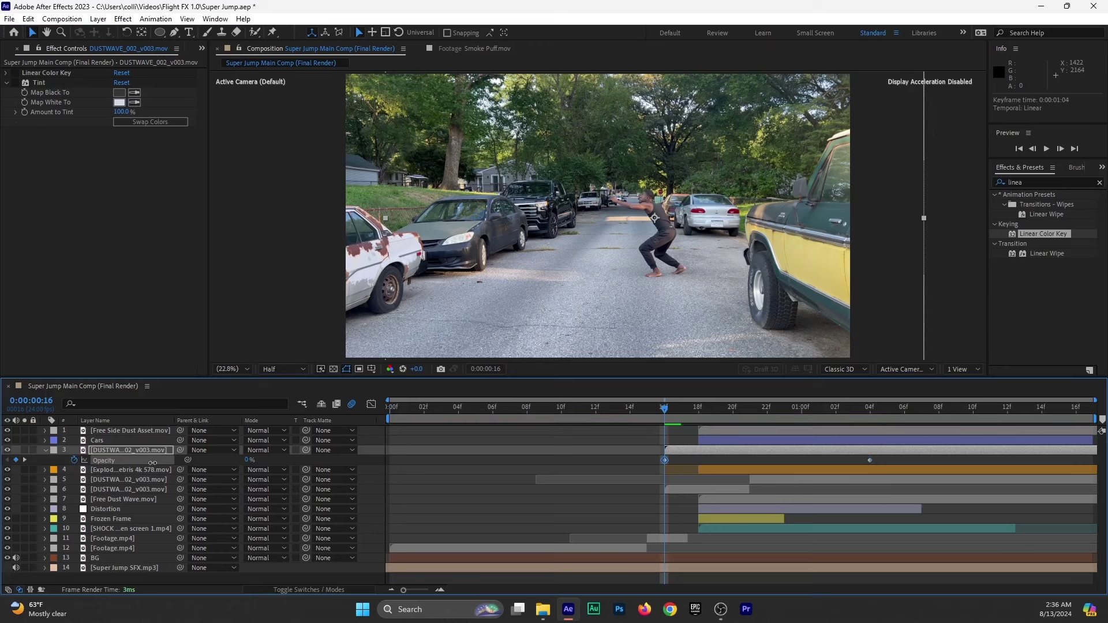
pyautogui.press('u')
pyautogui.press('space')
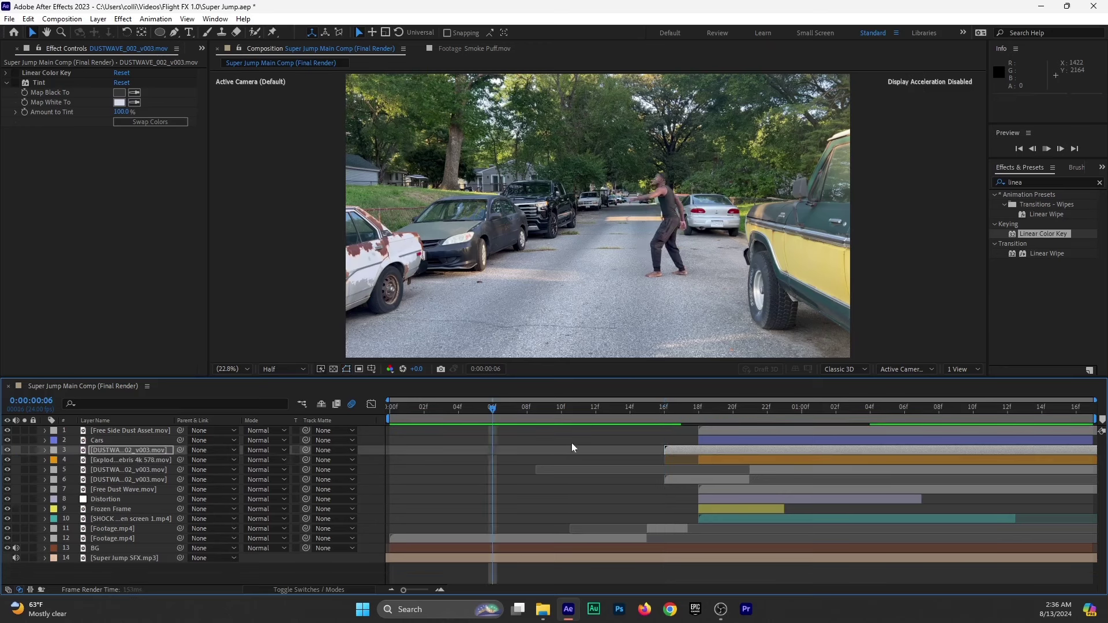
# Preview the smoke from 1:00, then delete the dust wave layer and save the project.
pyautogui.click(652, 409)
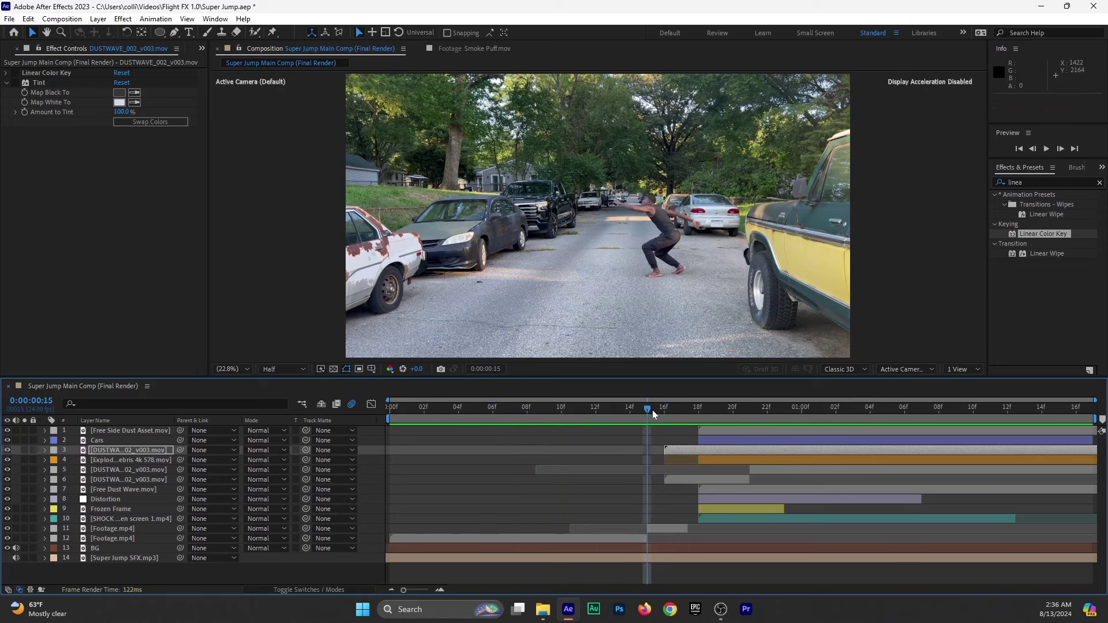
pyautogui.moveTo(653, 410); pyautogui.dragTo(812, 410)
pyautogui.press('space')
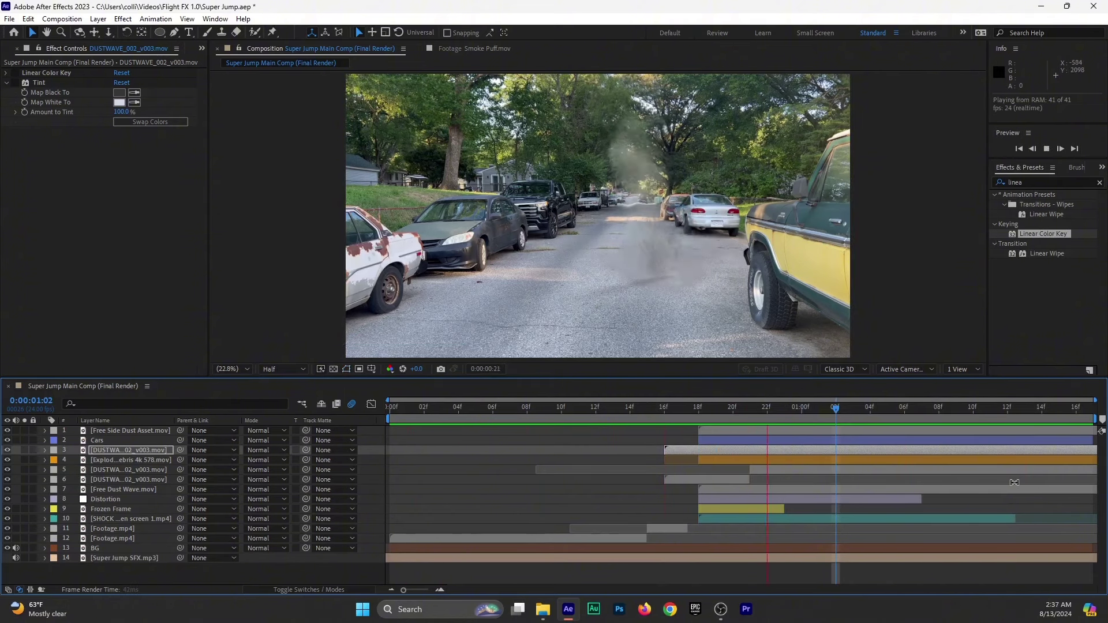
pyautogui.press('space')
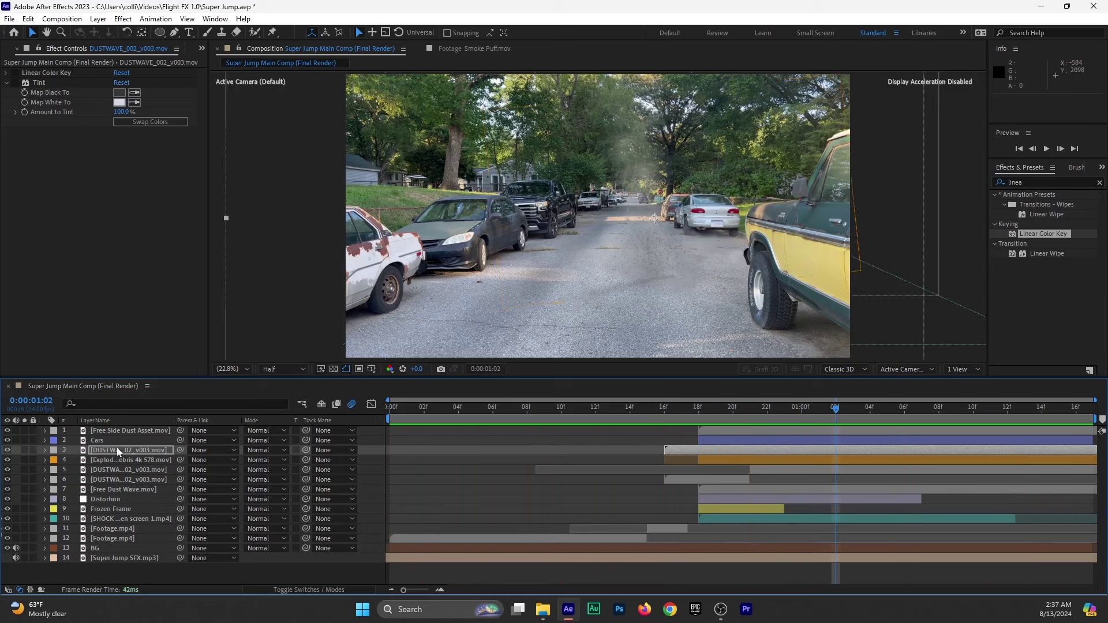
pyautogui.press('Delete')
pyautogui.hotkey('ctrl', 's')
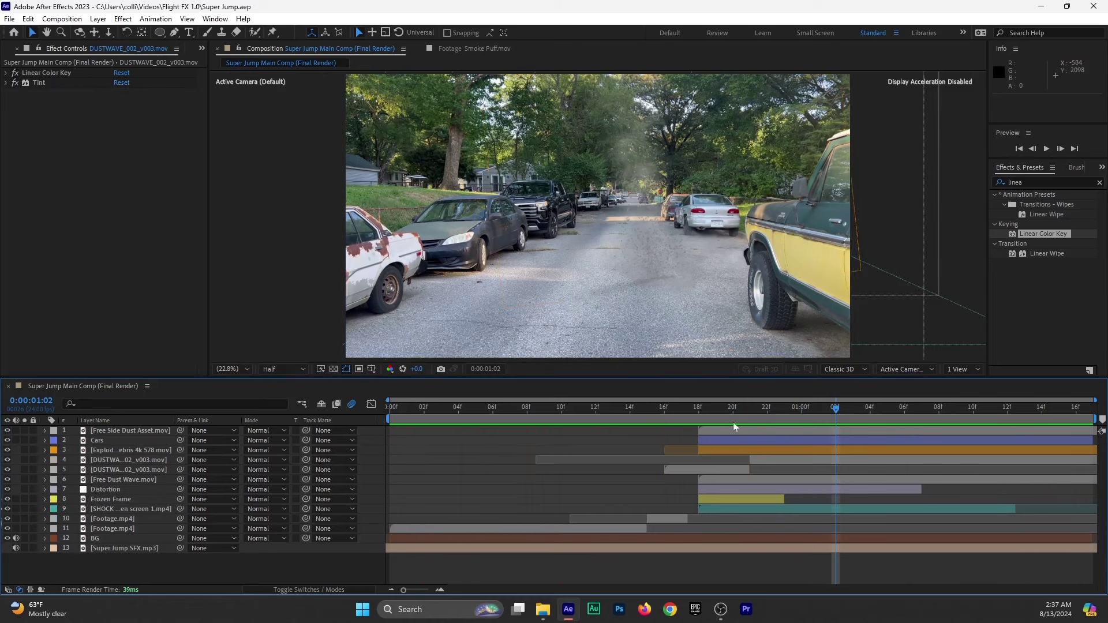
# Play back the jump and smoke from frame 18, then return to the comp start.
pyautogui.click(704, 414)
pyautogui.press('space')
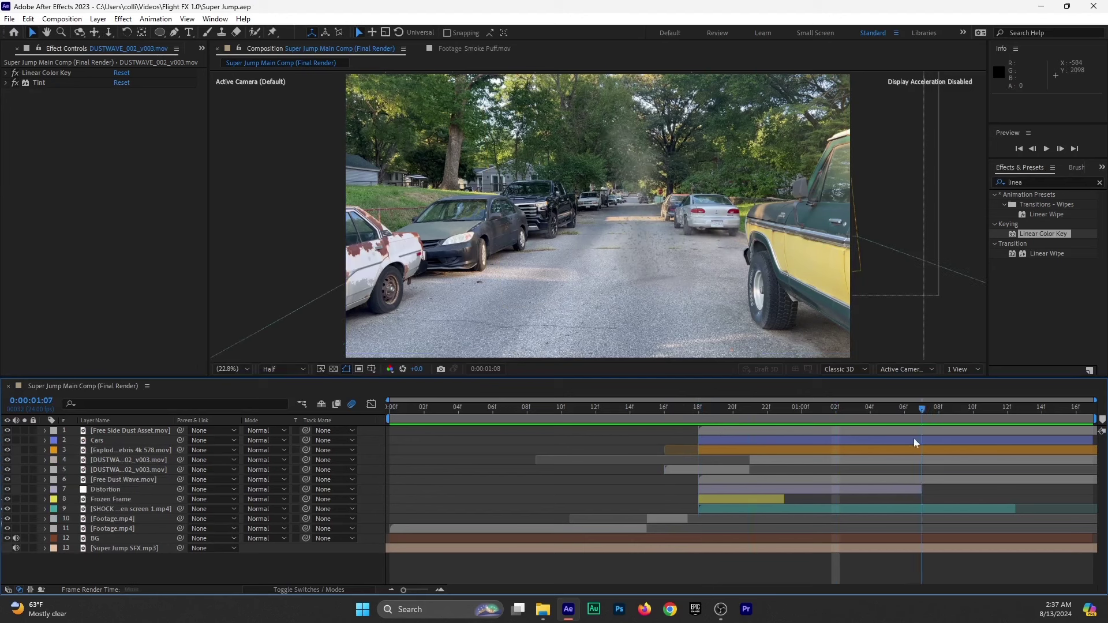
pyautogui.press('Home')
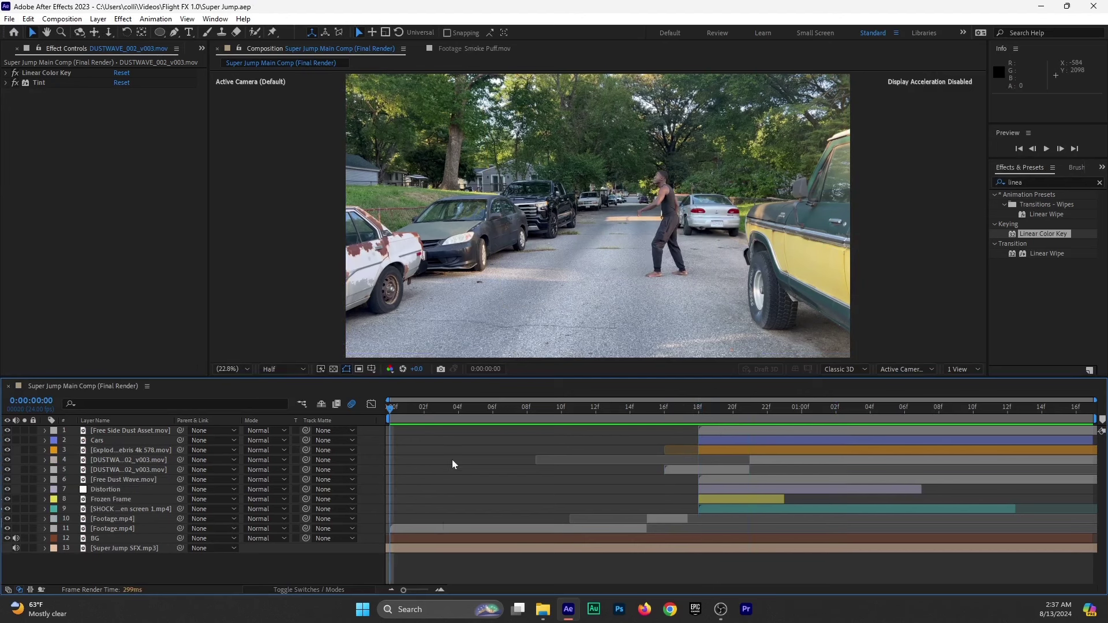
# Select all 13 layers for pre-composing and clear the default Pre-comp 1 name.
pyautogui.moveTo(53, 571); pyautogui.dragTo(271, 398)
pyautogui.rightClick(114, 464)
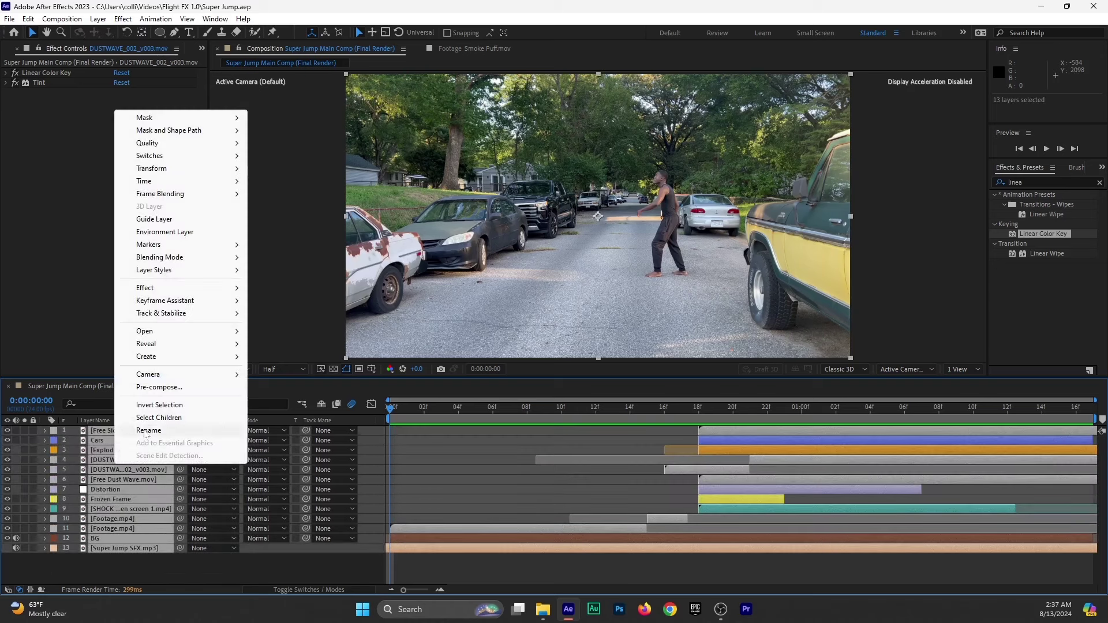
pyautogui.click(162, 386)
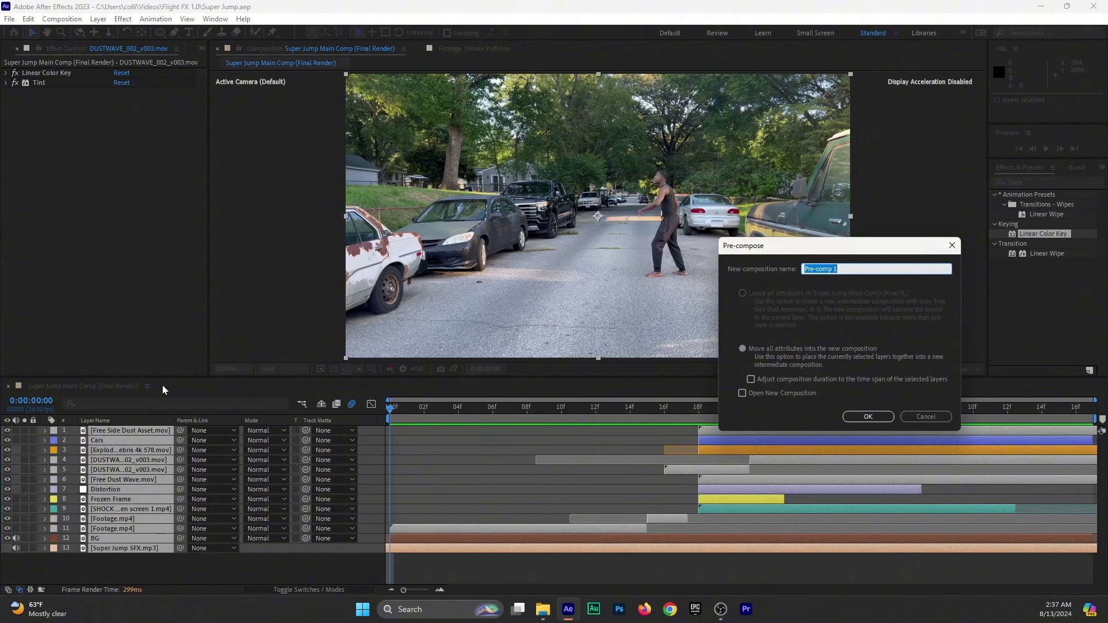
pyautogui.press('BackSpace')
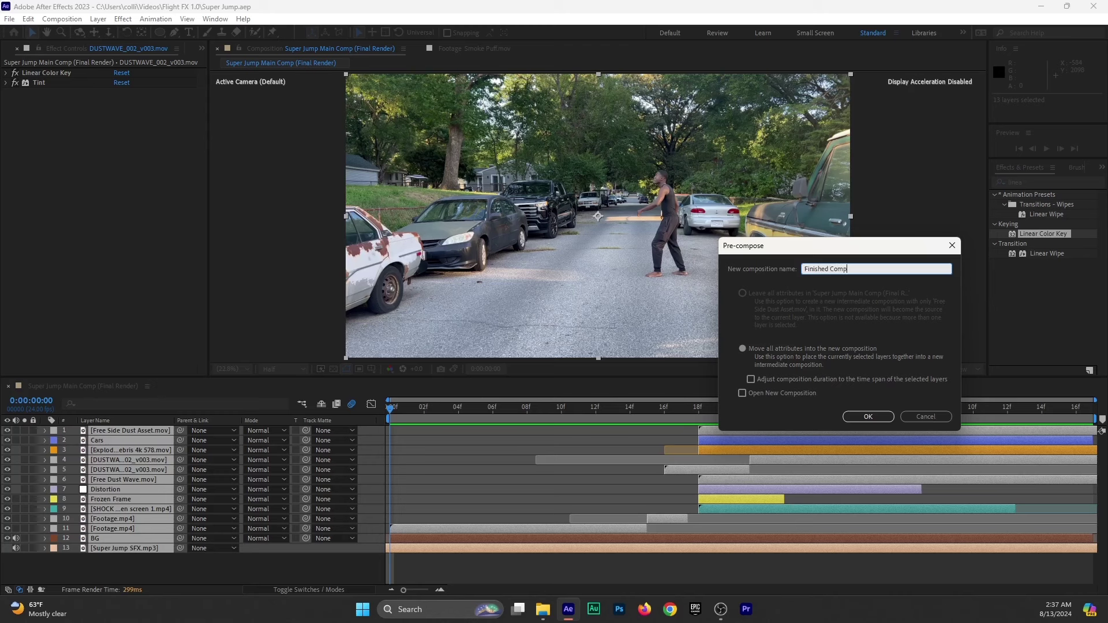
# Confirm the Finished Comp pre-compose, save, and split the layer at frame 19.
pyautogui.press('Return')
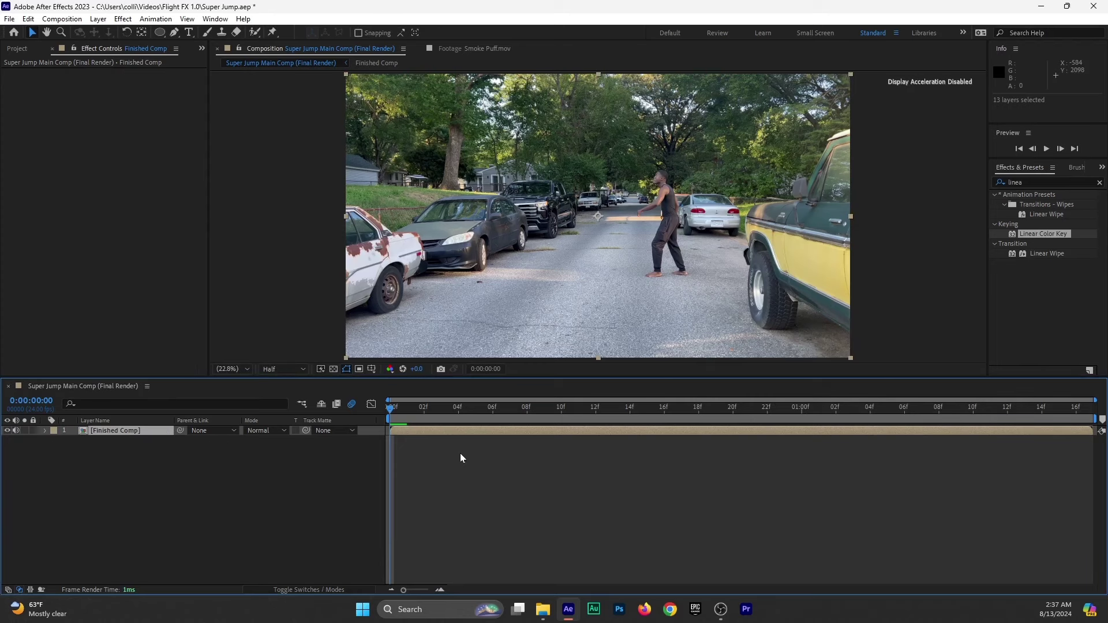
pyautogui.hotkey('ctrl', 's')
pyautogui.moveTo(459, 410); pyautogui.dragTo(710, 439)
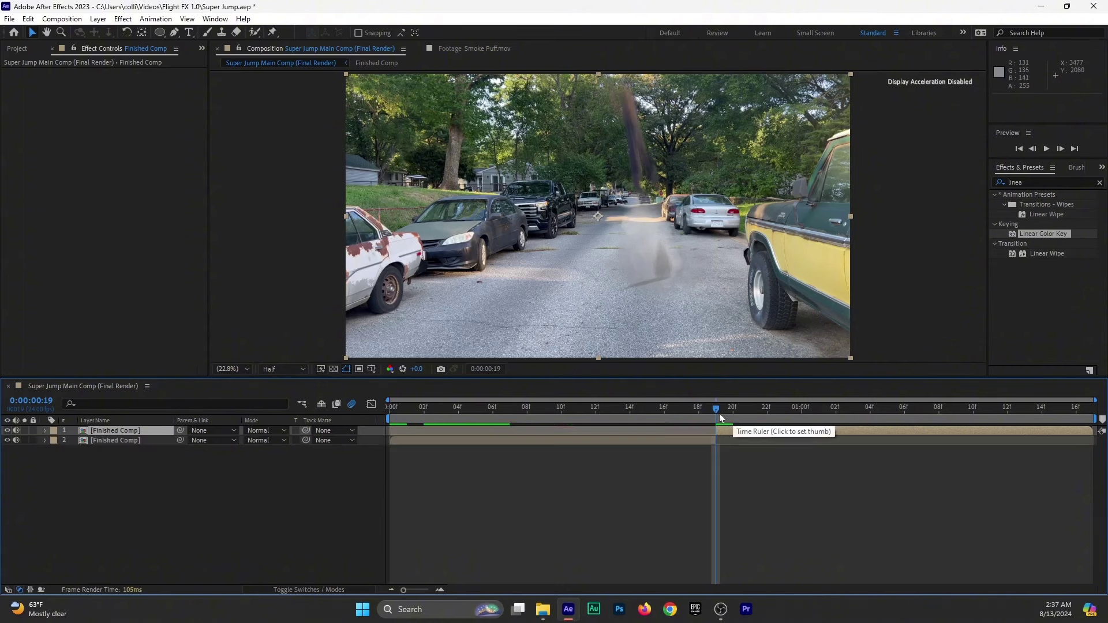
pyautogui.hotkey('ctrl', 'shift', 'd')
# Split the Finished Comp layer again at 0:00:01:06.
pyautogui.press('pagedown')
pyautogui.moveTo(744, 423); pyautogui.dragTo(908, 432)
pyautogui.hotkey('ctrl', 'shift', 'd')
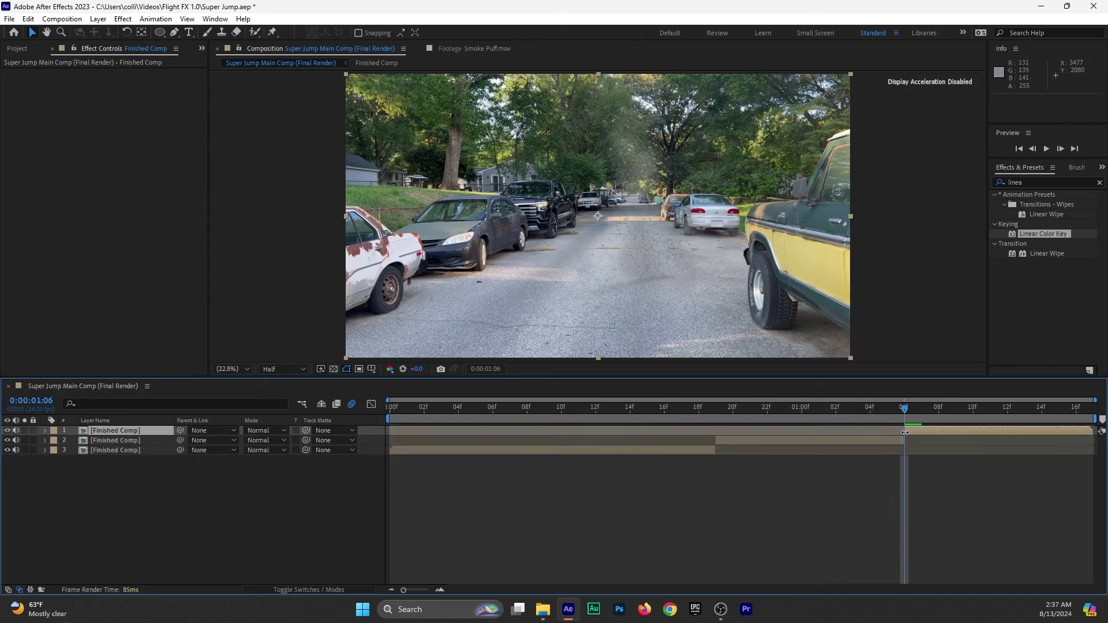
# Select the middle Finished Comp piece and turn on its Motion Blur switch.
pyautogui.press('pageup')
pyautogui.press('pageup')
pyautogui.press('pageup')
pyautogui.press('pageup')
pyautogui.moveTo(794, 410); pyautogui.dragTo(716, 444)
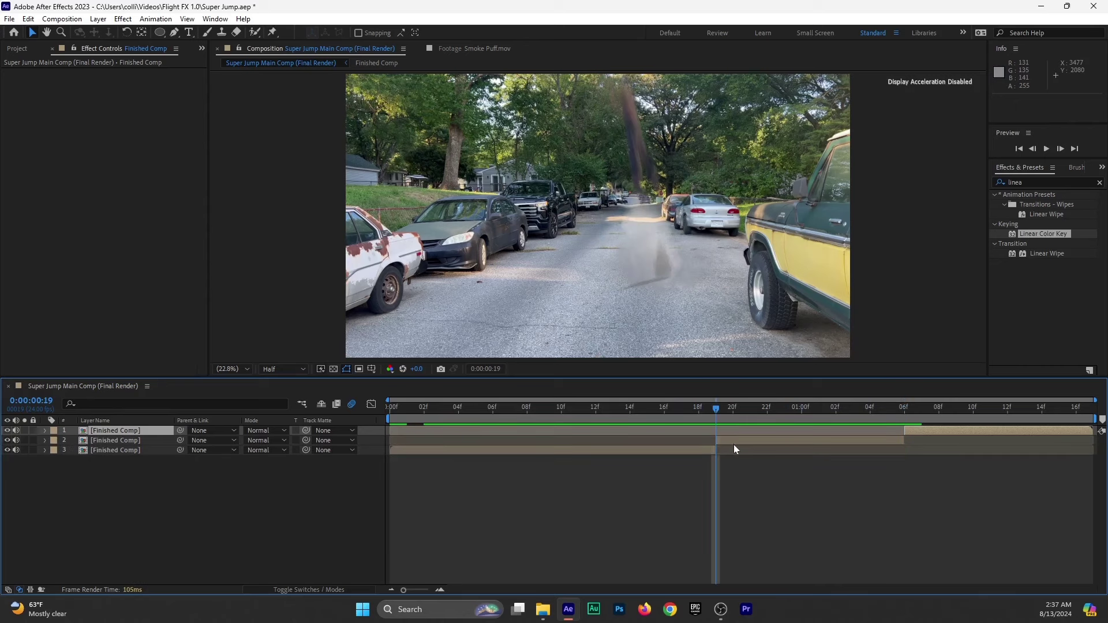
pyautogui.click(734, 438)
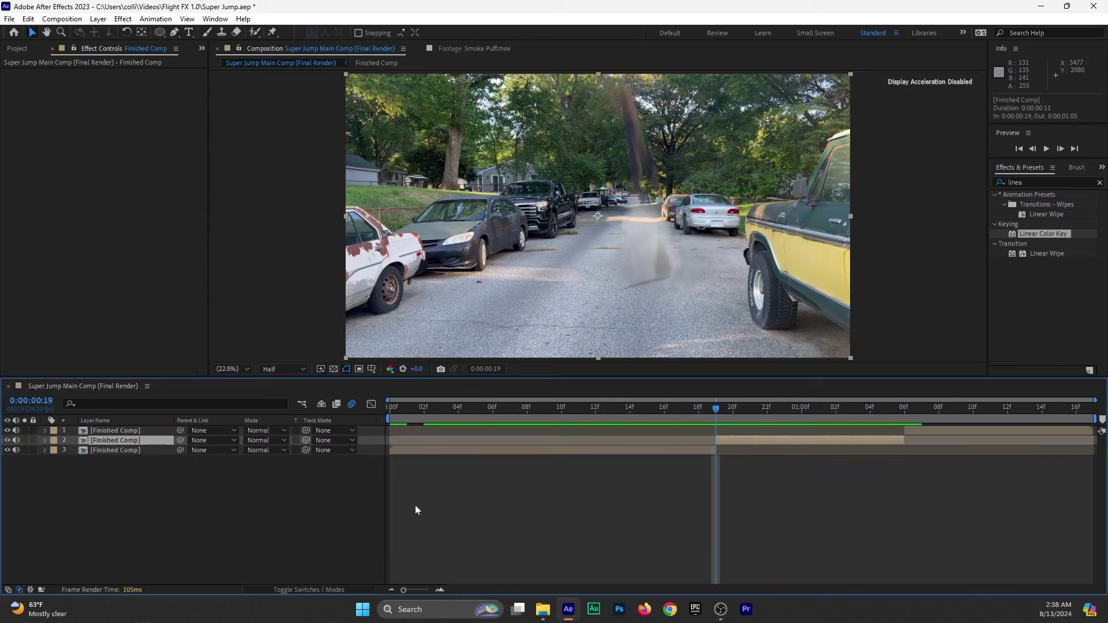
pyautogui.click(297, 587)
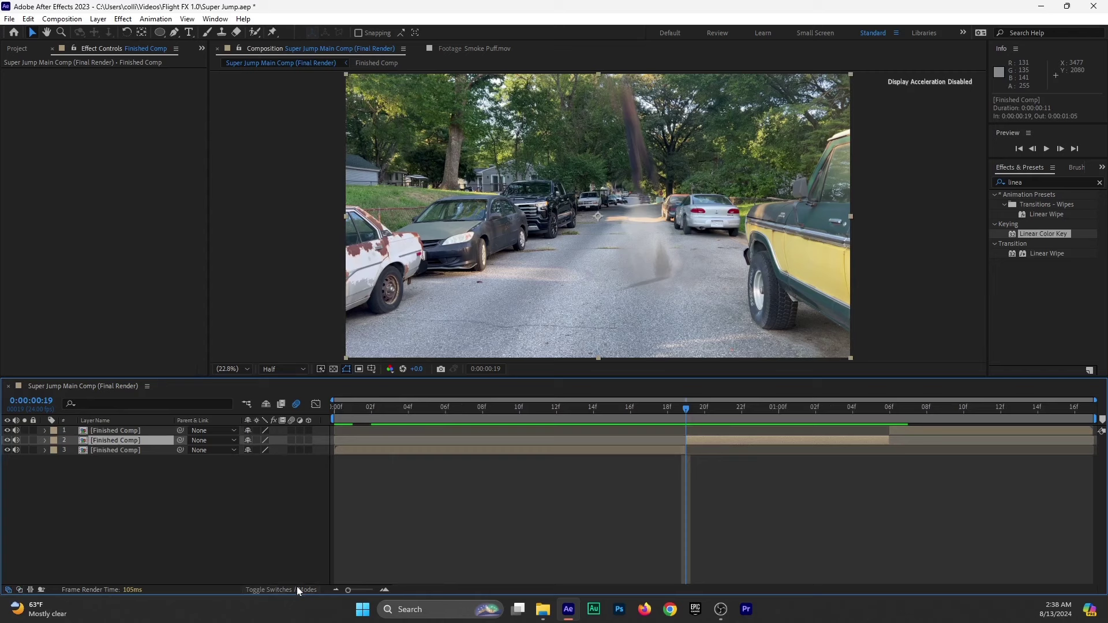
pyautogui.click(290, 441)
pyautogui.click(1024, 184)
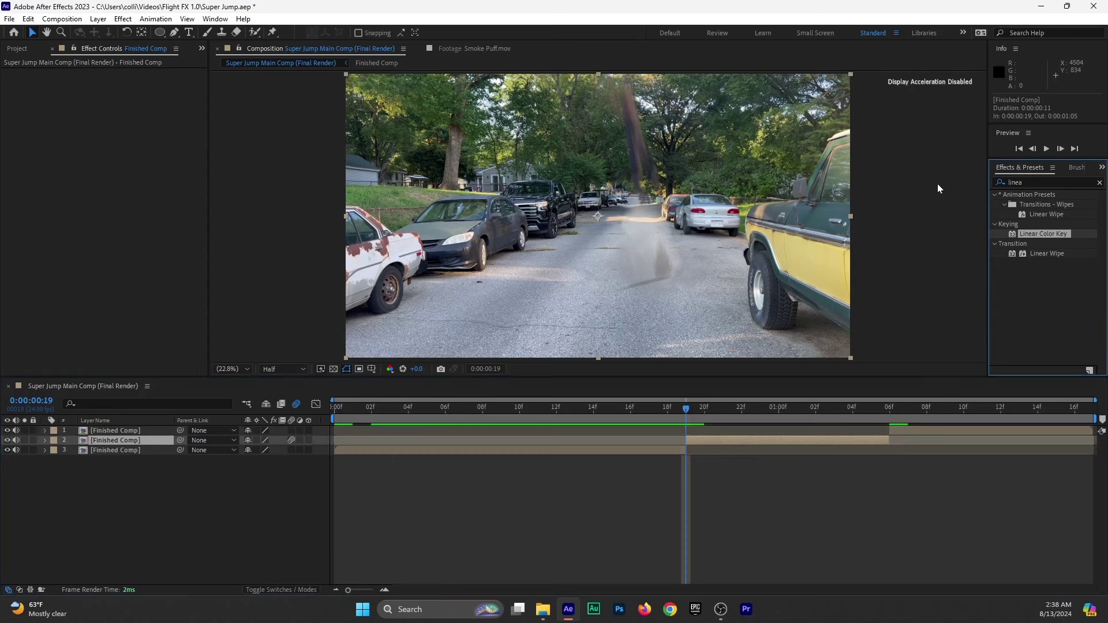
# Apply Motion Tile to the middle piece with an Output Width of 150.
pyautogui.click(1024, 180)
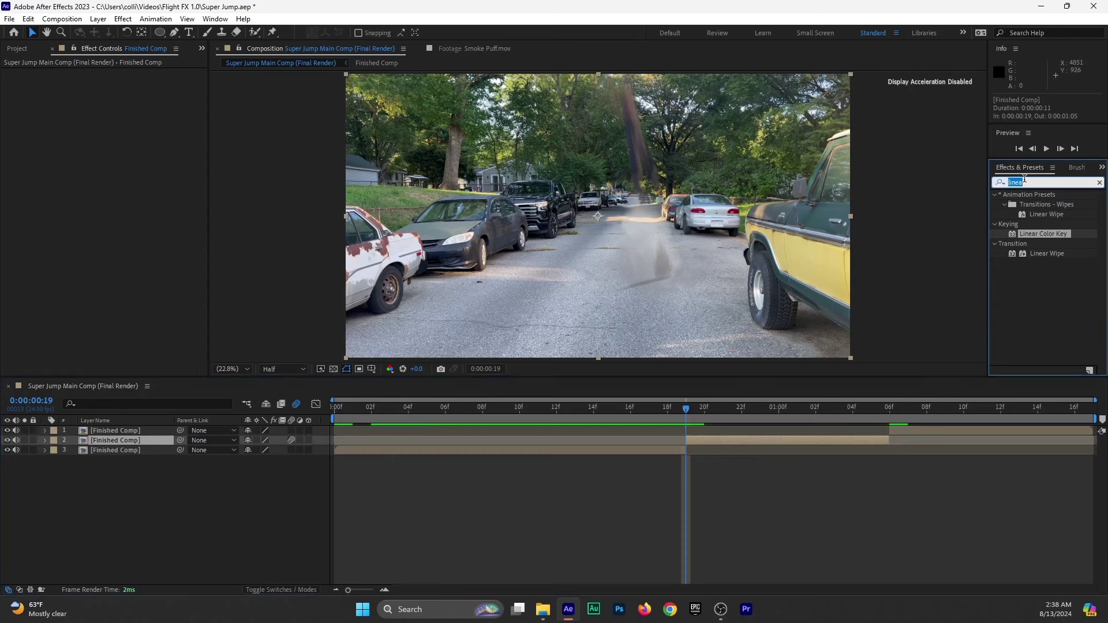
pyautogui.write('motio')
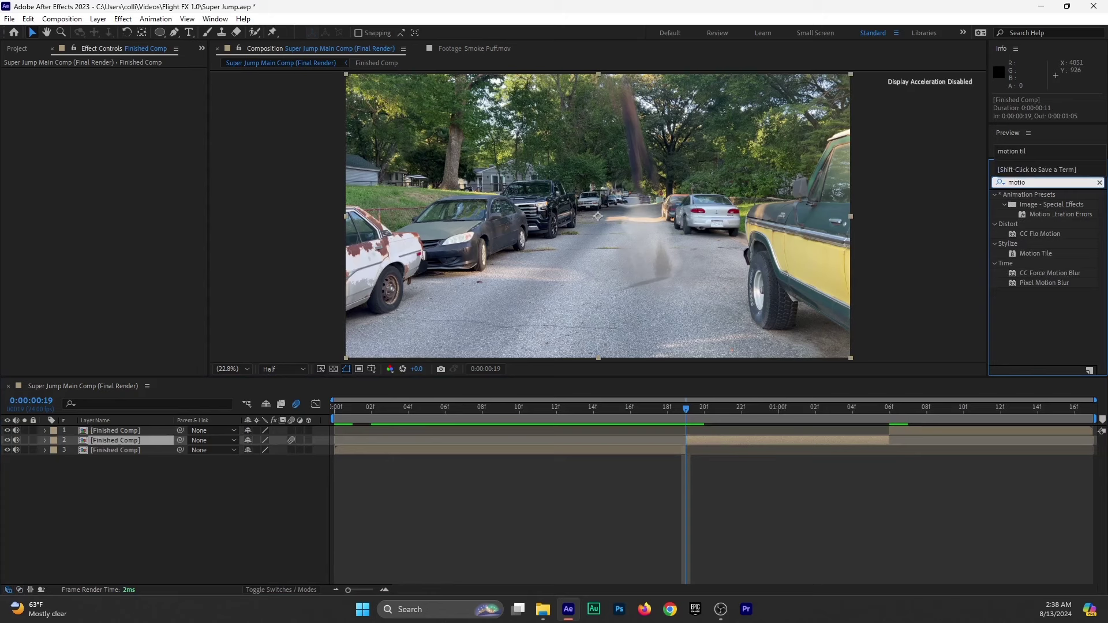
pyautogui.moveTo(1035, 253); pyautogui.dragTo(718, 440)
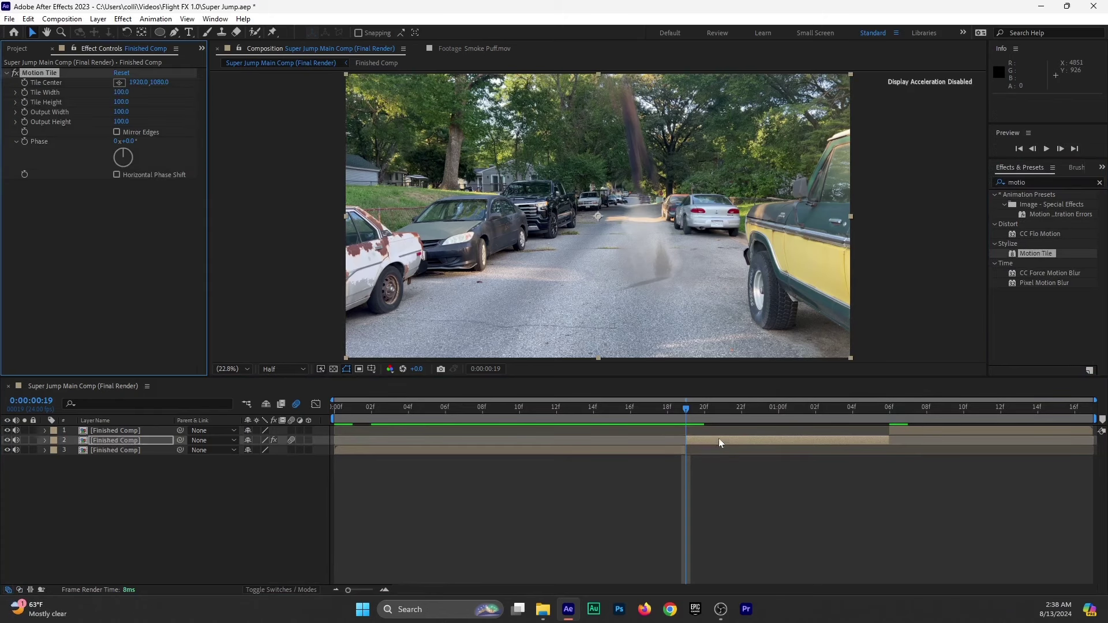
pyautogui.click(119, 122)
pyautogui.click(120, 112)
pyautogui.write('150')
pyautogui.press('Return')
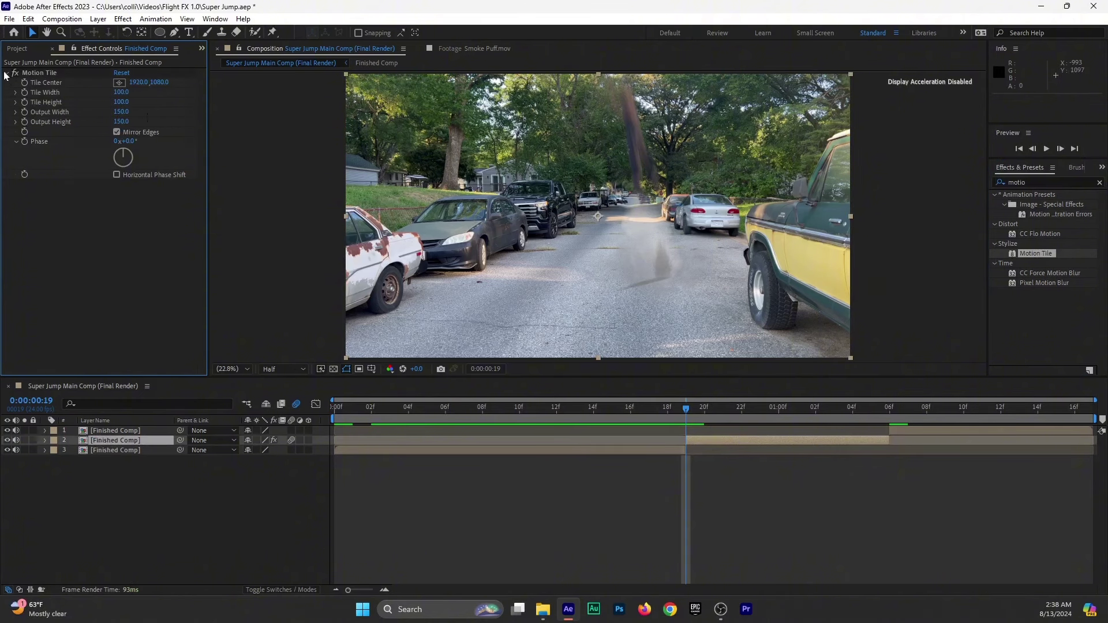
pyautogui.click(6, 74)
# Add Wiggle - position to the middle piece, tuned to speed 39 and amount 33.
pyautogui.click(1030, 182)
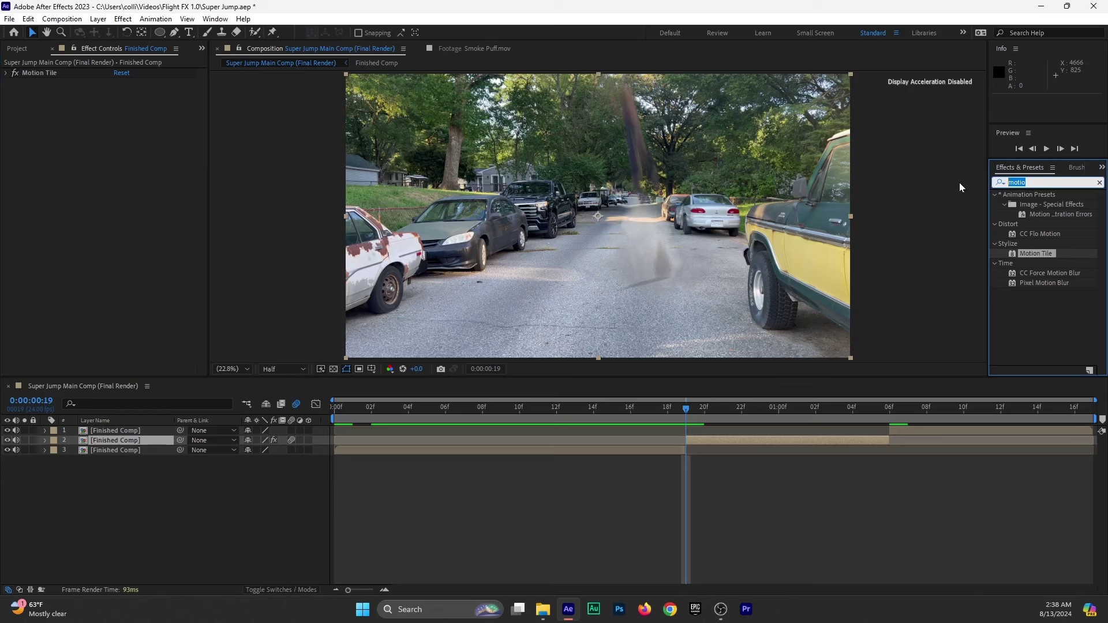
pyautogui.write('wiggle')
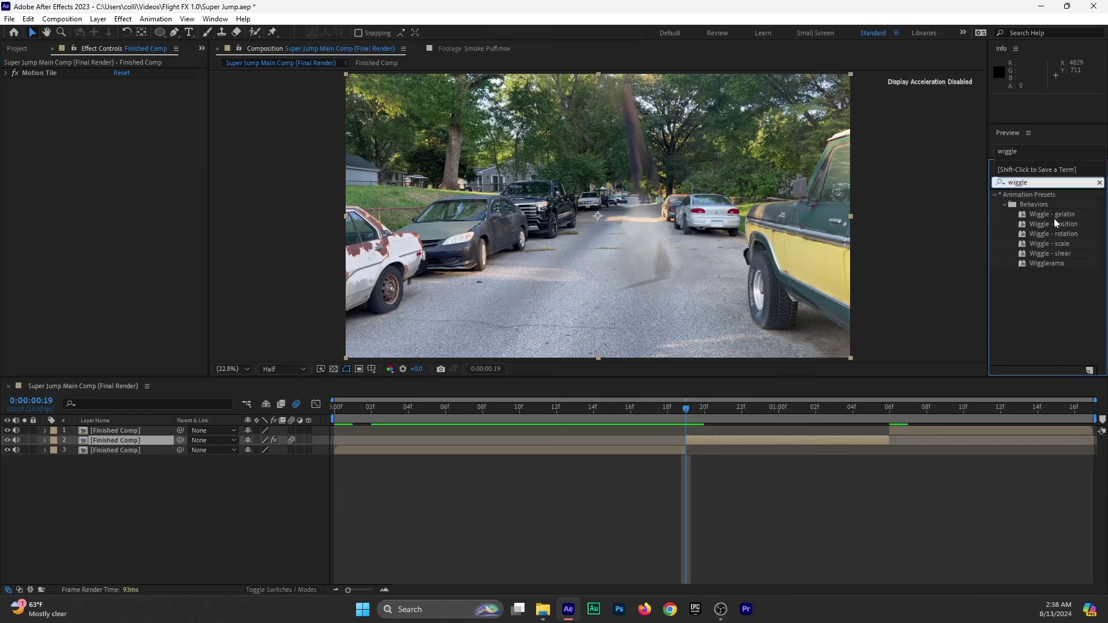
pyautogui.moveTo(1055, 223); pyautogui.dragTo(708, 442)
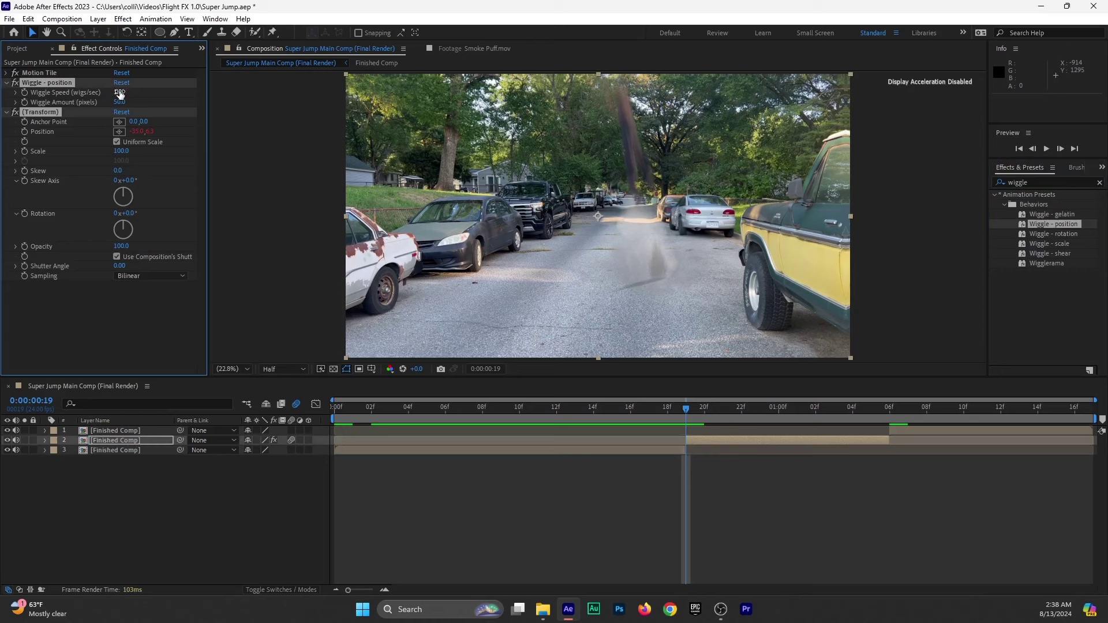
pyautogui.moveTo(119, 94)
pyautogui.mouseDown()
pyautogui.moveTo(147, 95)
pyautogui.moveTo(115, 105)
pyautogui.mouseUp()
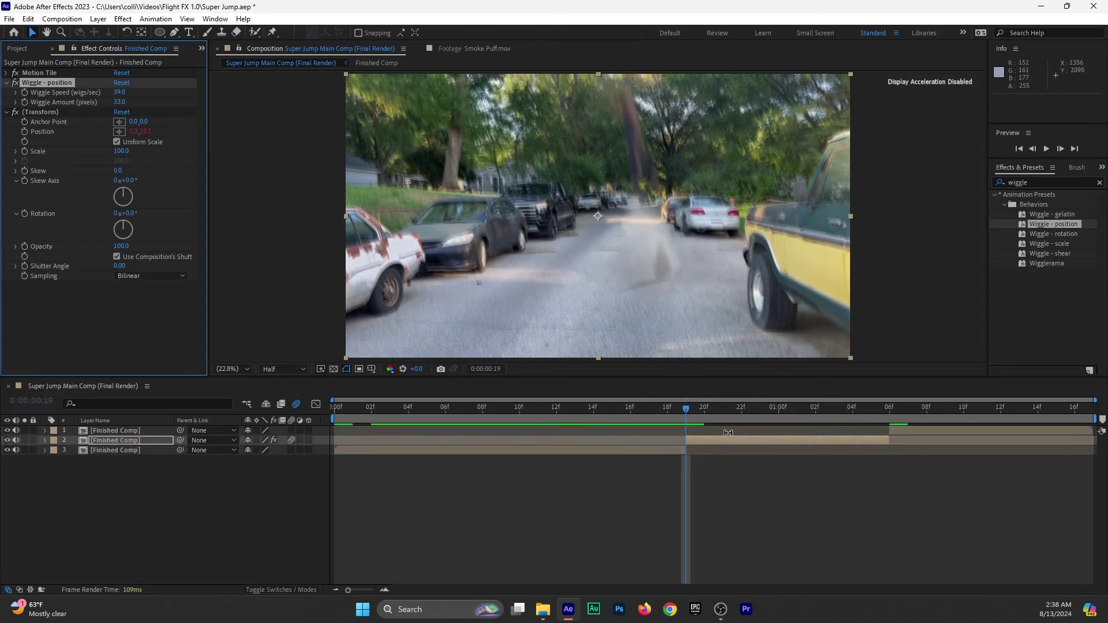
pyautogui.click(708, 415)
pyautogui.click(721, 420)
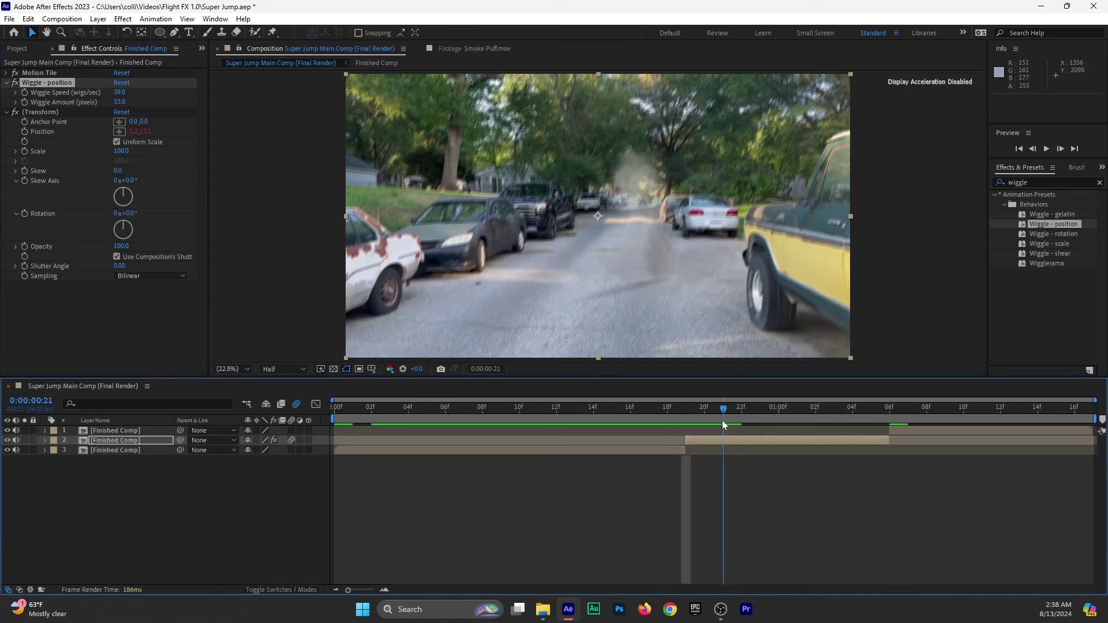
pyautogui.press('pagedown')
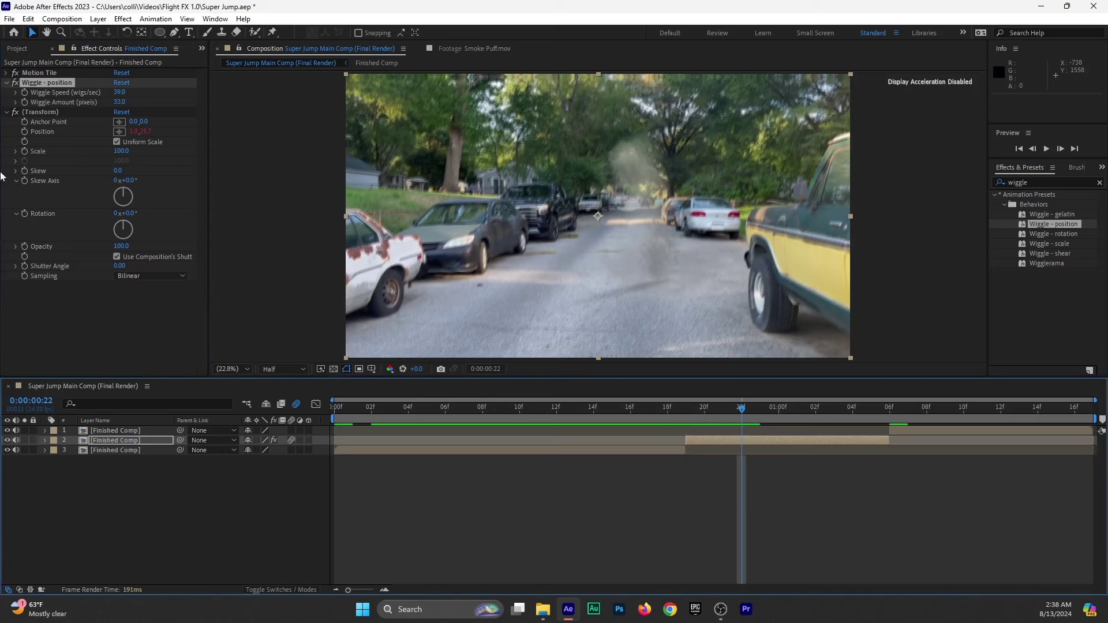
pyautogui.click(24, 99)
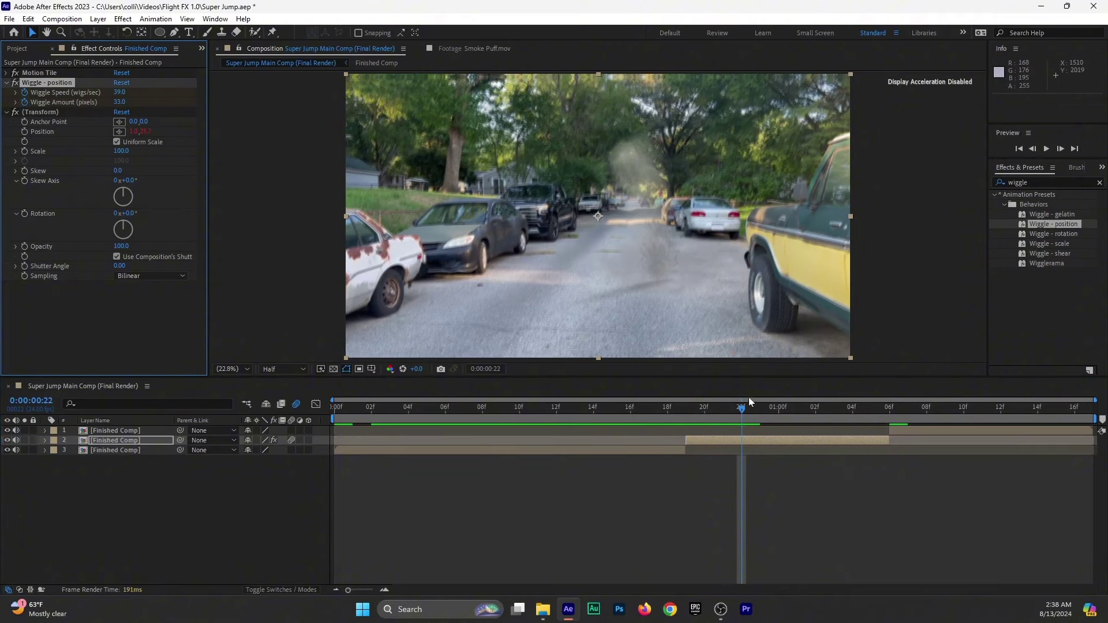
pyautogui.moveTo(749, 397); pyautogui.dragTo(878, 417)
pyautogui.moveTo(118, 93); pyautogui.dragTo(87, 103)
# Preview the shaking composite from frame 10 through the jump.
pyautogui.click(522, 405)
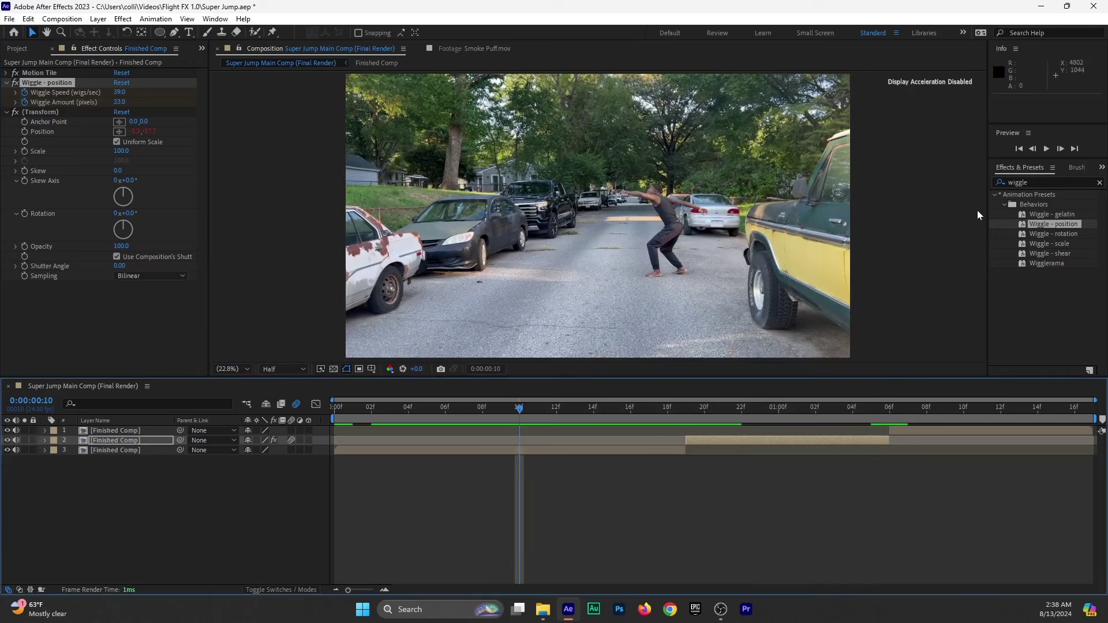
pyautogui.click(1047, 151)
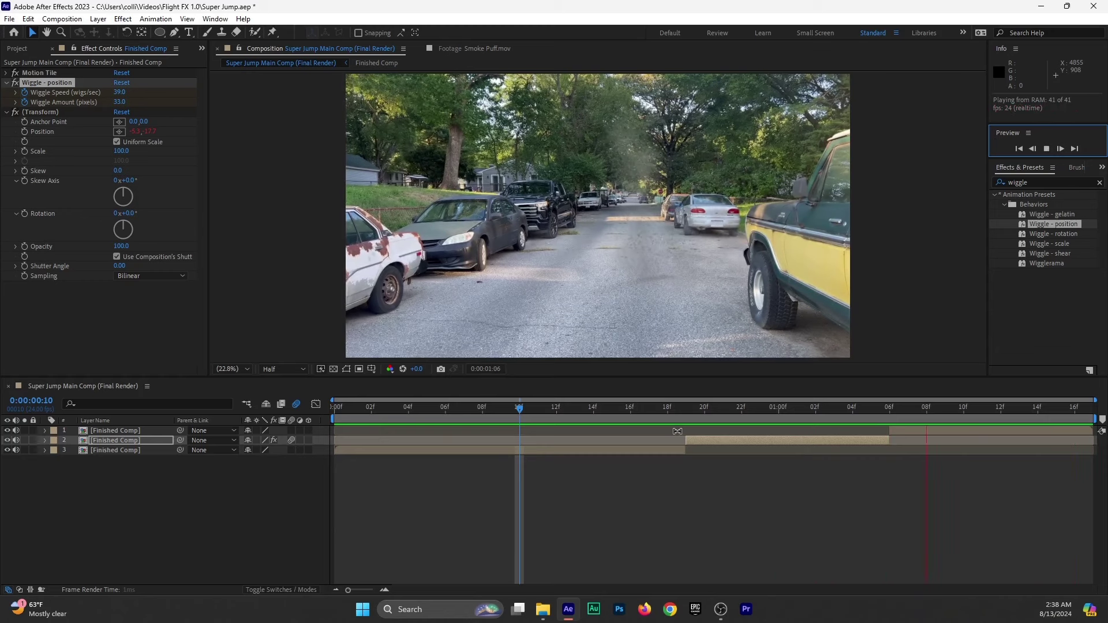
pyautogui.press('space')
pyautogui.moveTo(677, 414); pyautogui.dragTo(594, 424)
pyautogui.press('space')
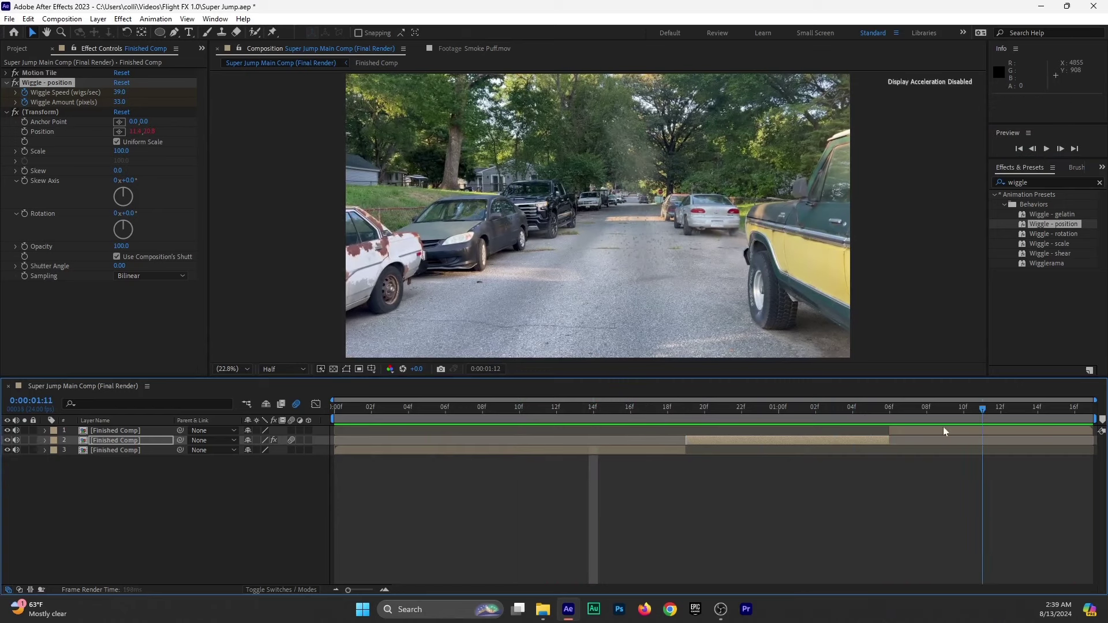
pyautogui.press('space')
pyautogui.press('space')
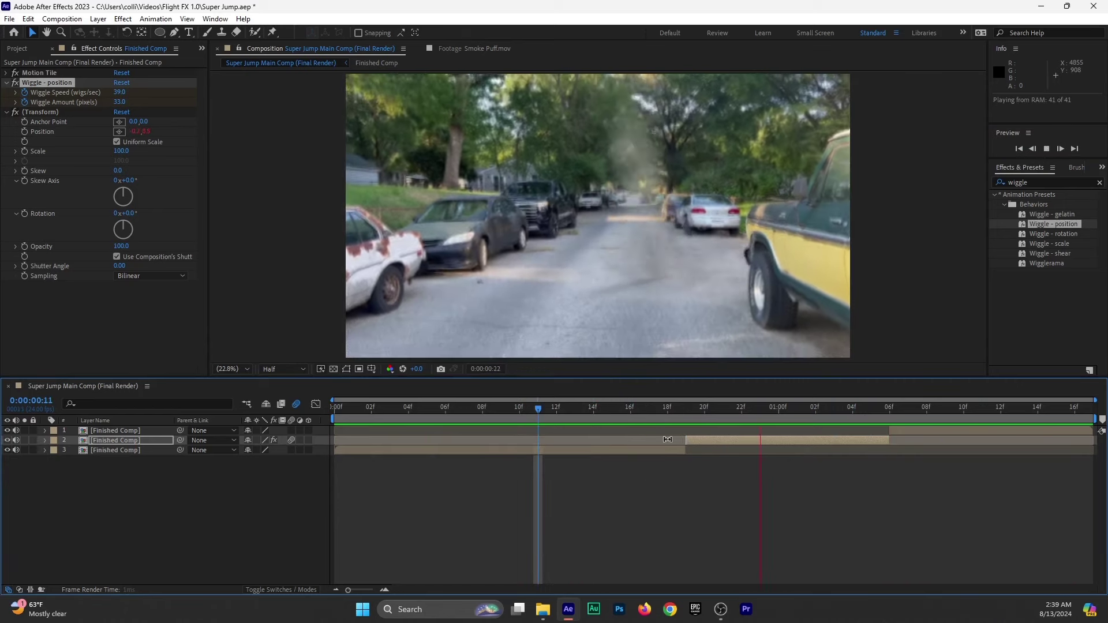
pyautogui.press('space')
# Save the project and add a new adjustment layer to the composition.
pyautogui.hotkey('ctrl', 's')
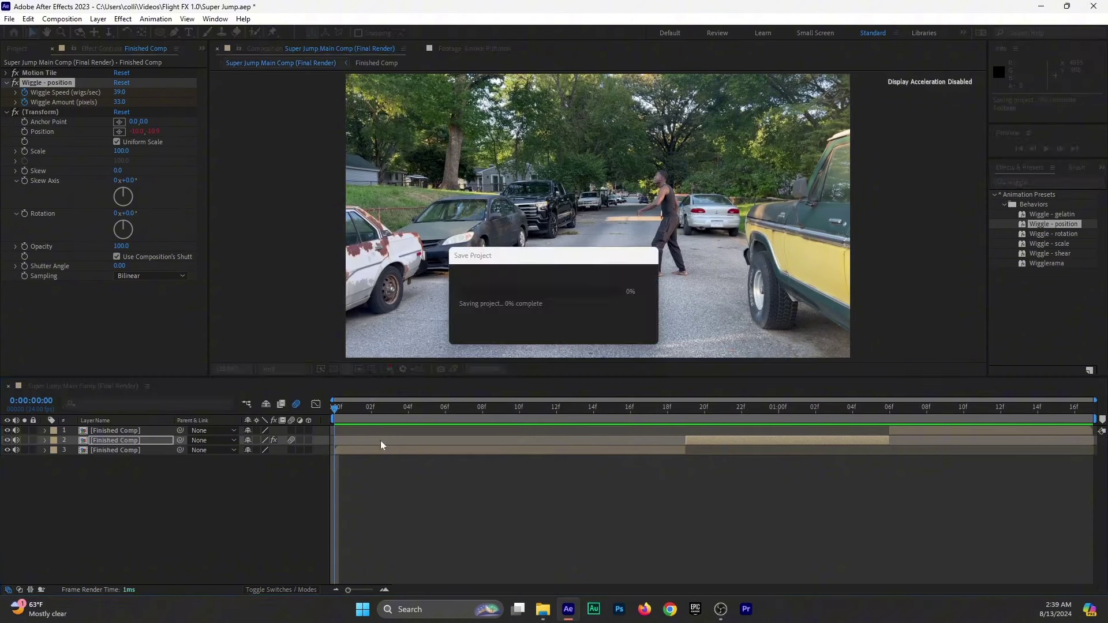
pyautogui.click(168, 484)
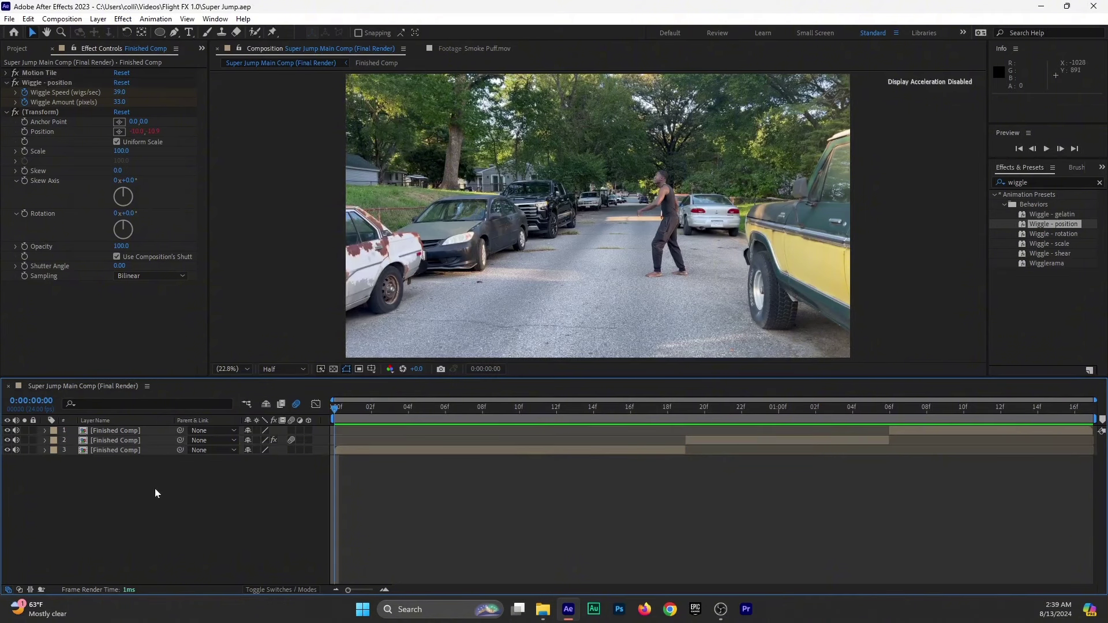
pyautogui.rightClick(138, 497)
pyautogui.moveTo(230, 352)
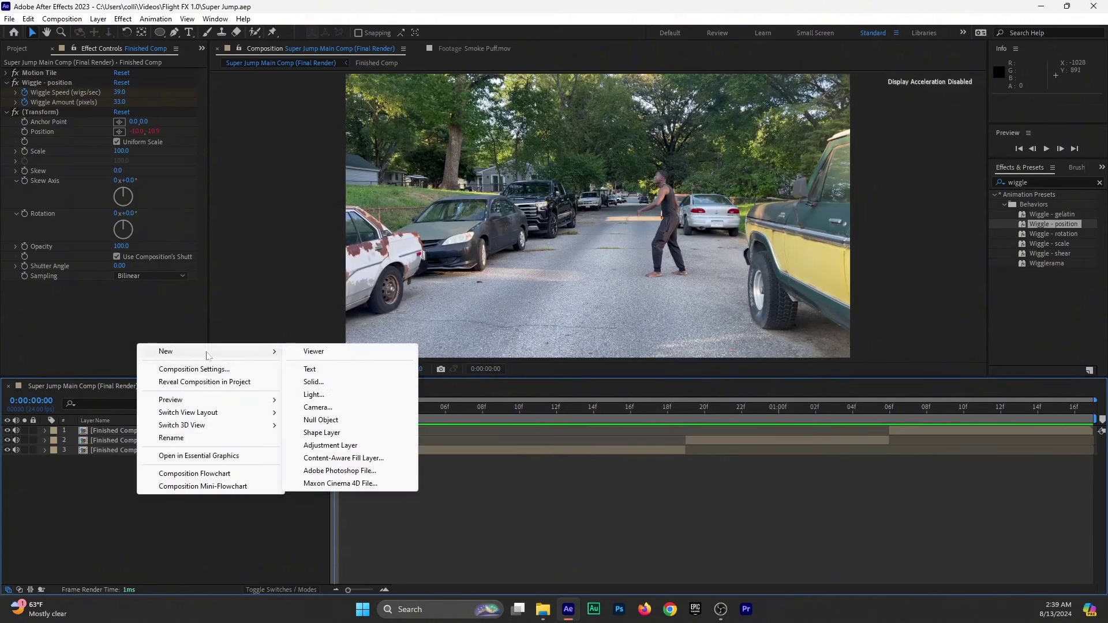
pyautogui.click(349, 446)
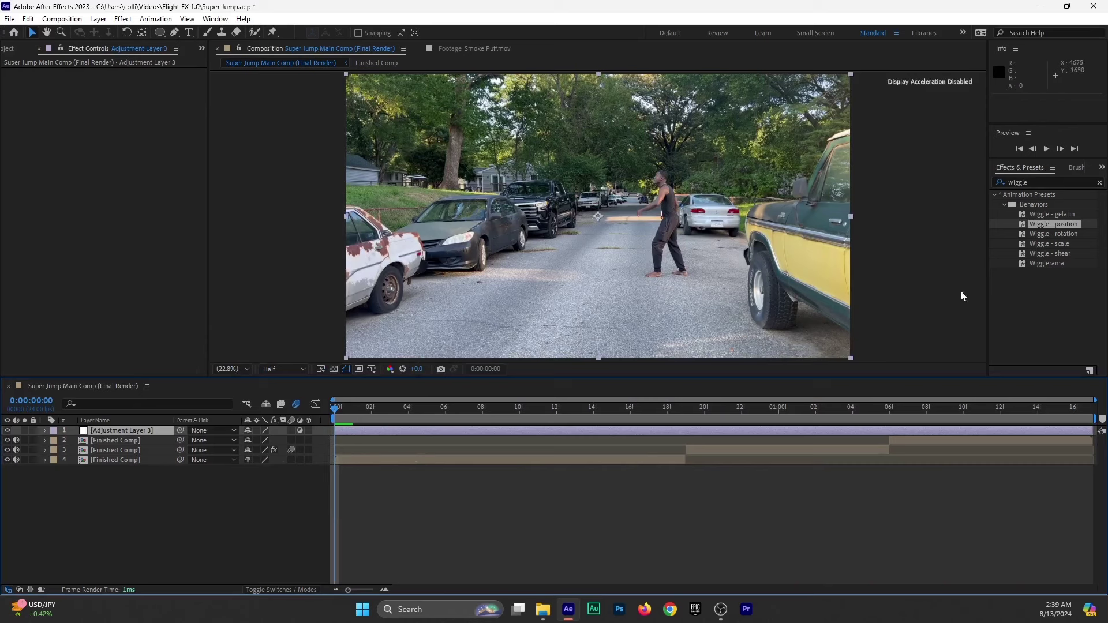
# Apply Lumetri Color to the adjustment layer with the Fuji REALA 500D Kodak 2383 look.
pyautogui.click(1051, 180)
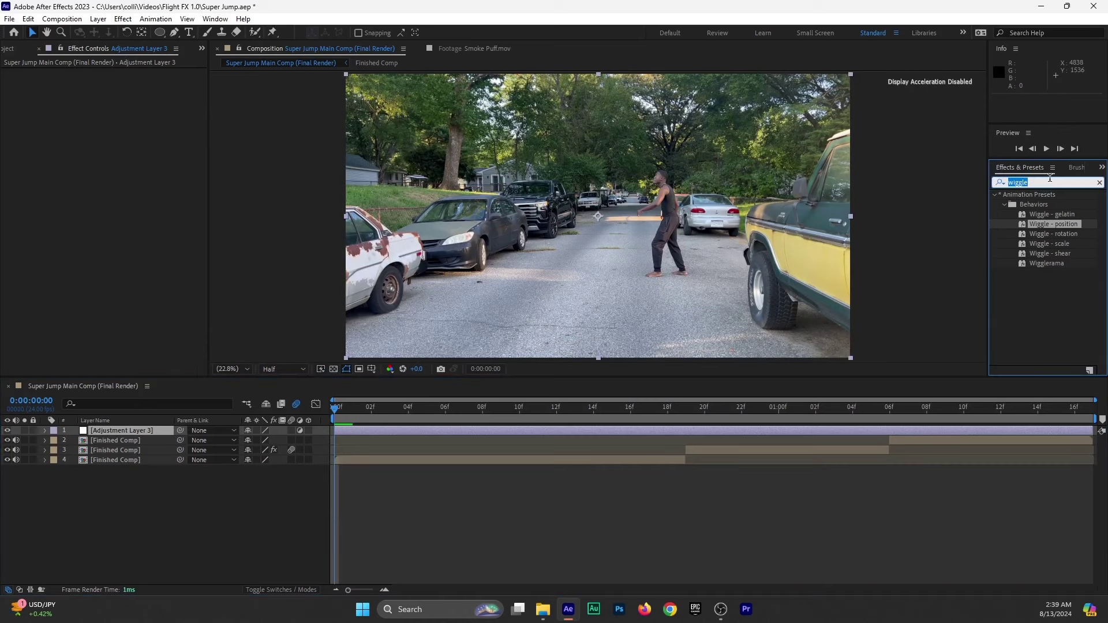
pyautogui.write('lume')
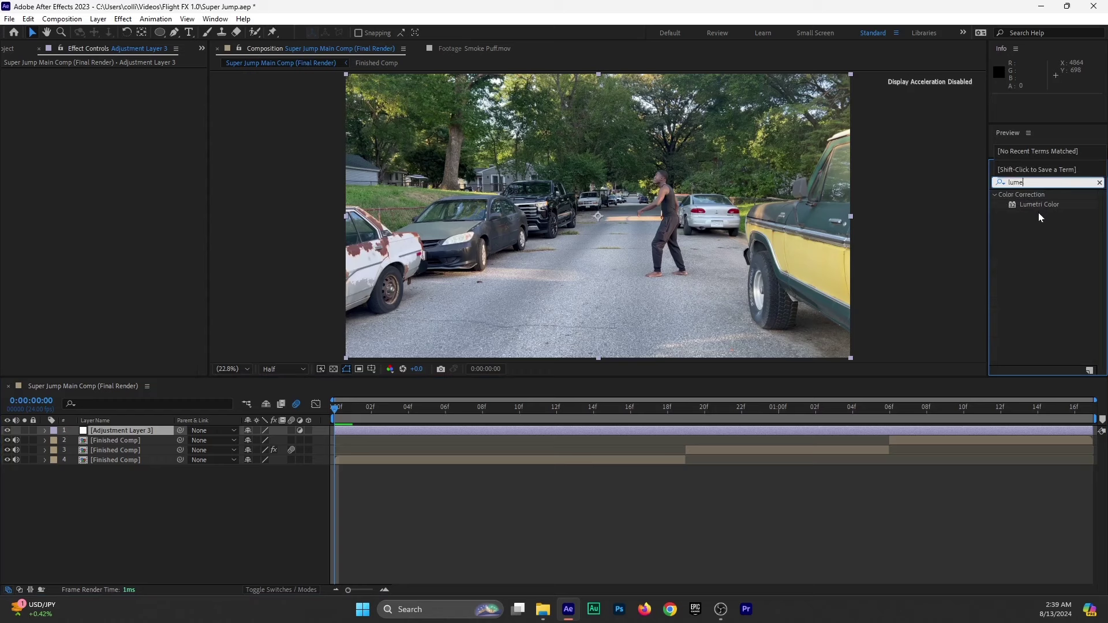
pyautogui.moveTo(1039, 205); pyautogui.dragTo(470, 432)
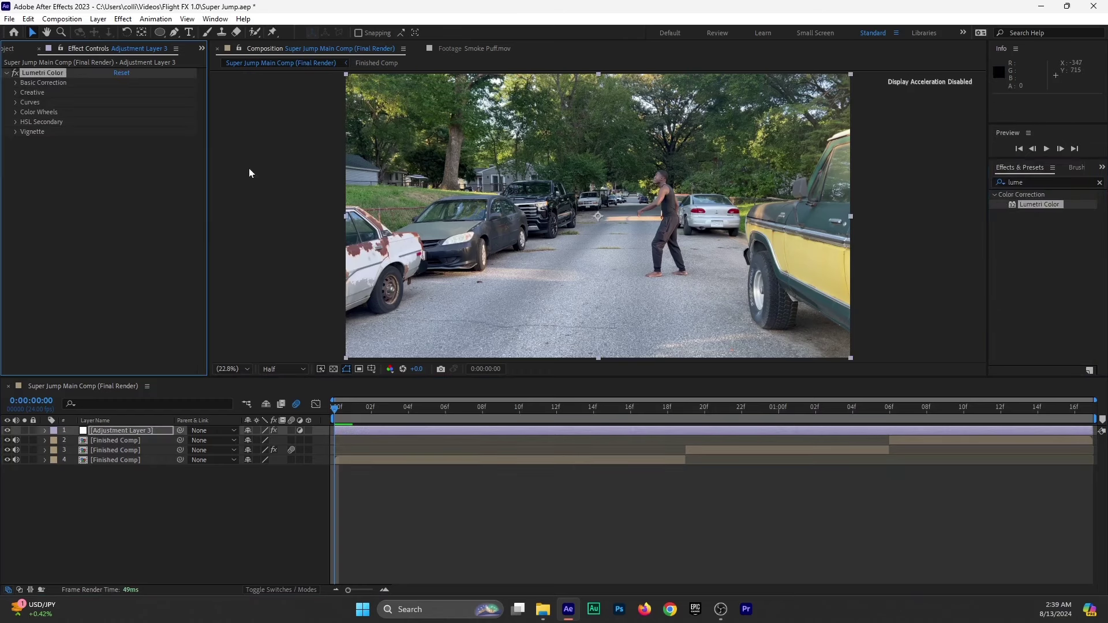
pyautogui.click(16, 93)
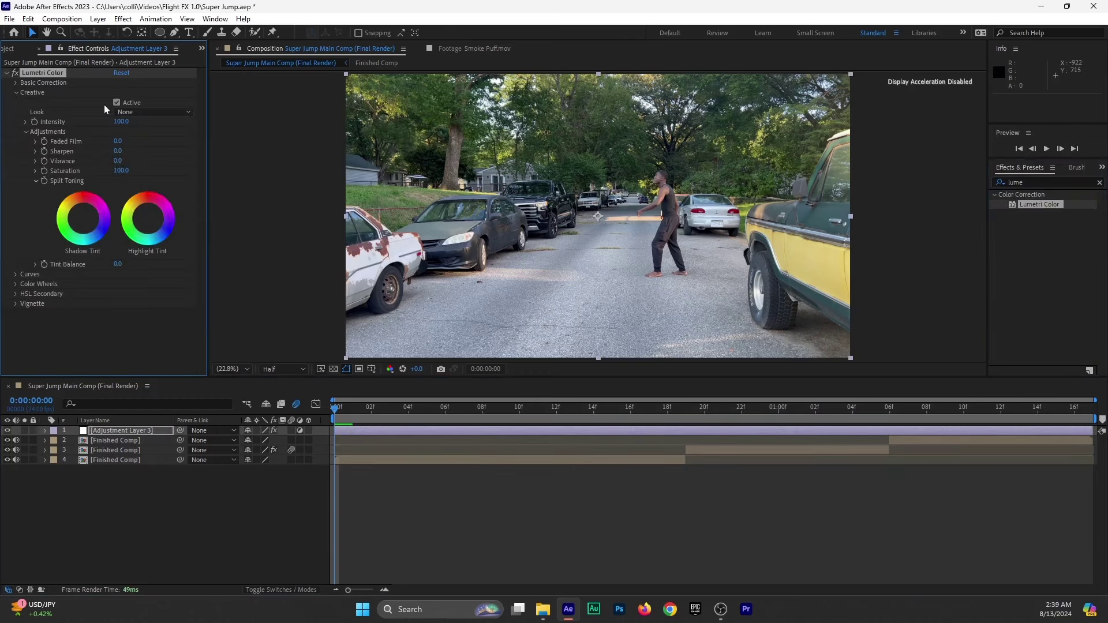
pyautogui.click(153, 115)
pyautogui.click(202, 148)
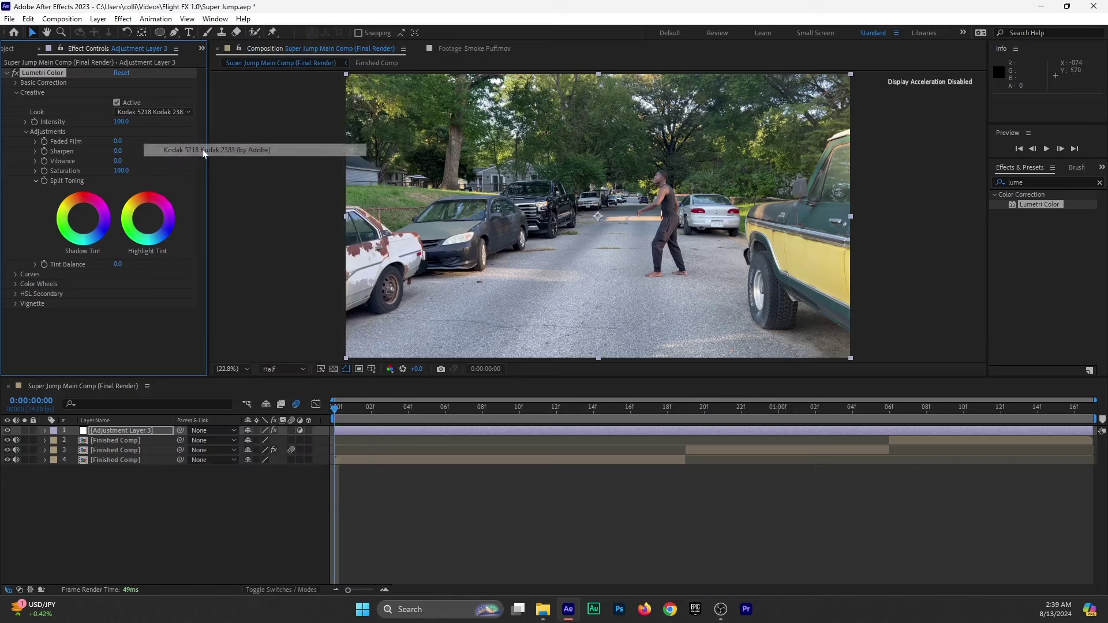
pyautogui.click(148, 112)
pyautogui.click(185, 176)
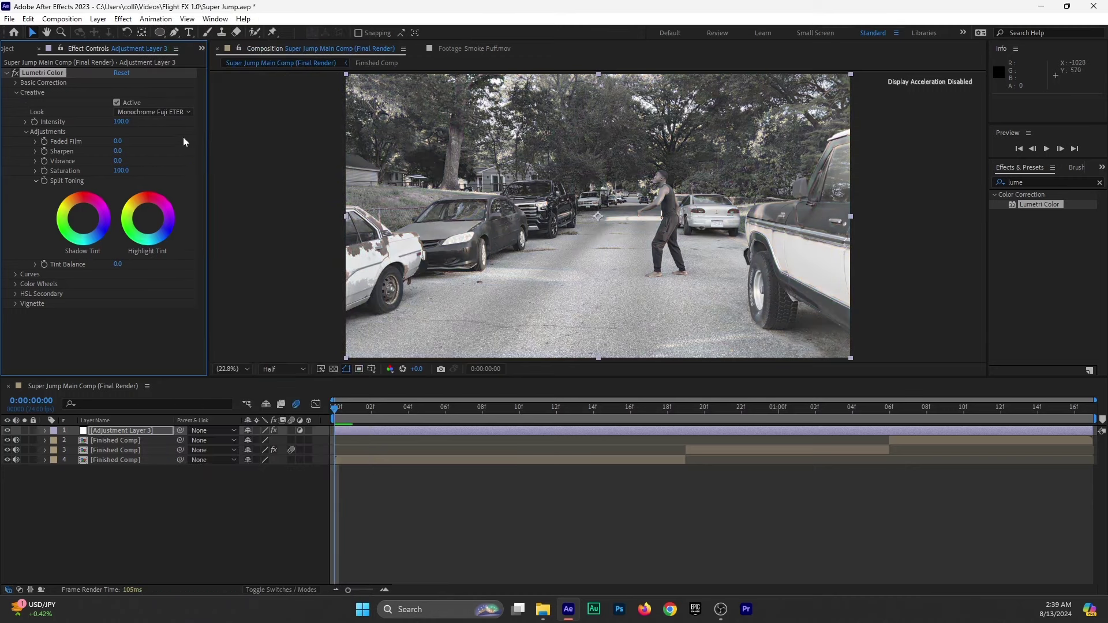
pyautogui.click(179, 115)
pyautogui.click(186, 130)
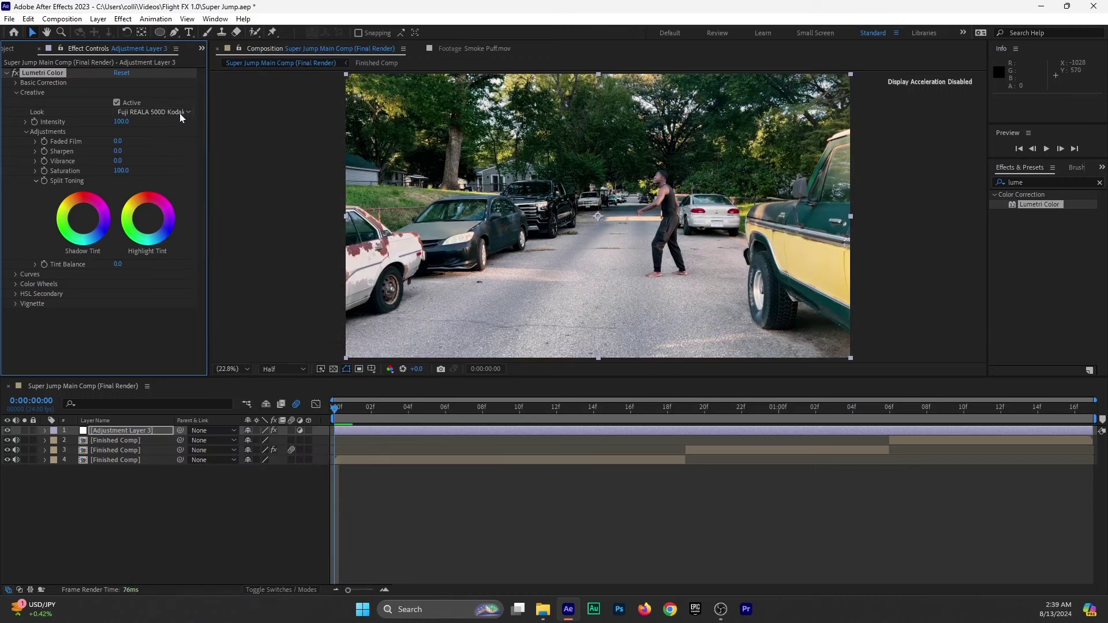
# Preview the grade and lower the look's Intensity to 75.
pyautogui.moveTo(420, 411); pyautogui.dragTo(320, 469)
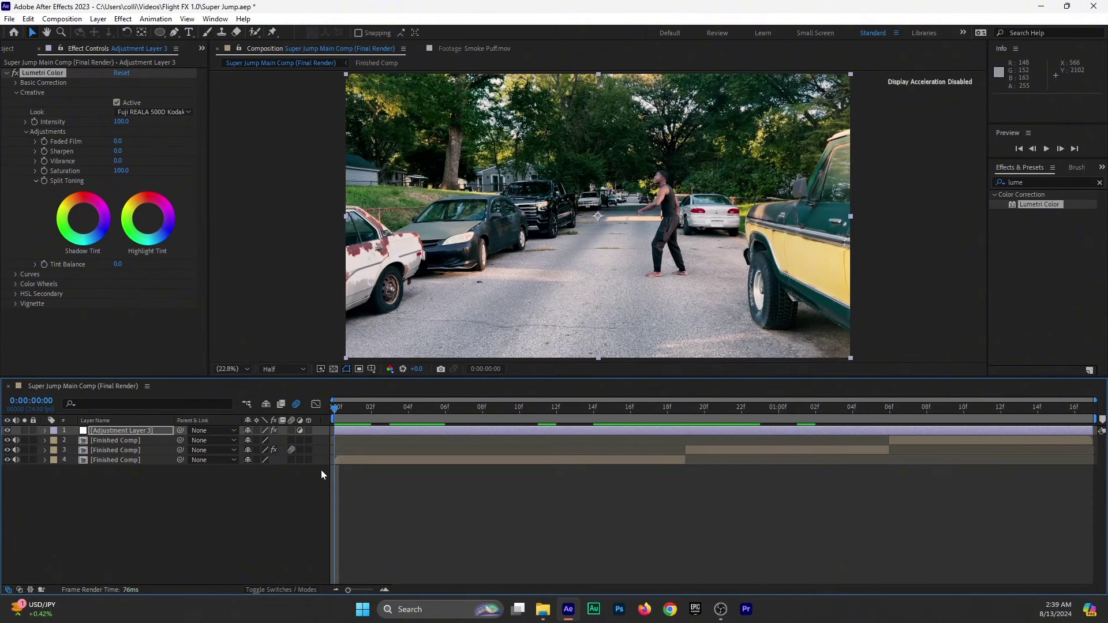
pyautogui.press('space')
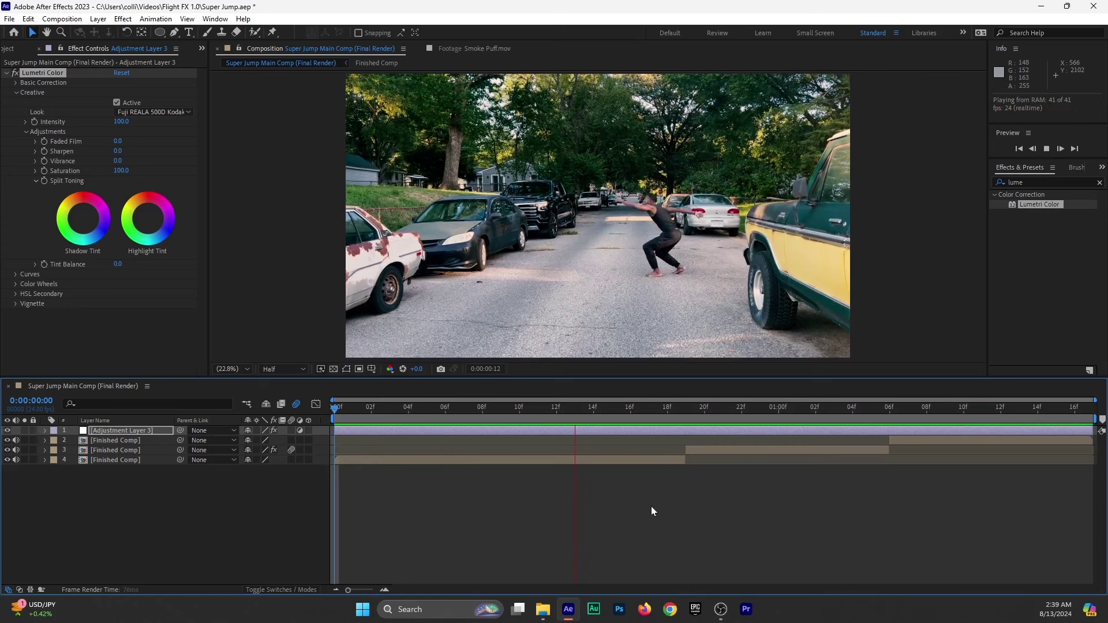
pyautogui.click(649, 409)
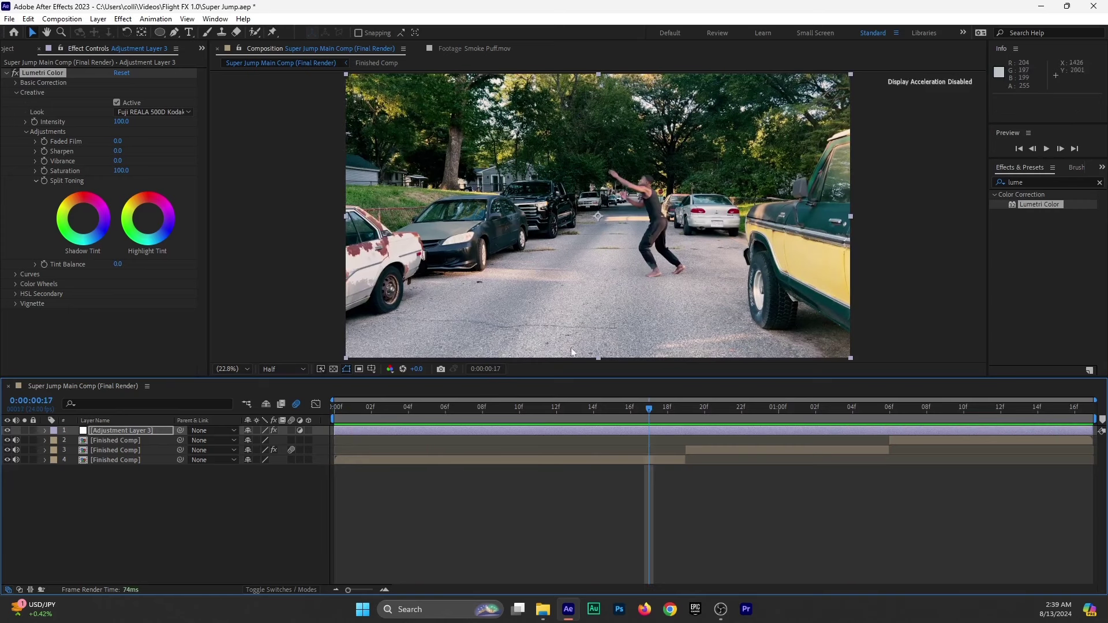
pyautogui.click(121, 123)
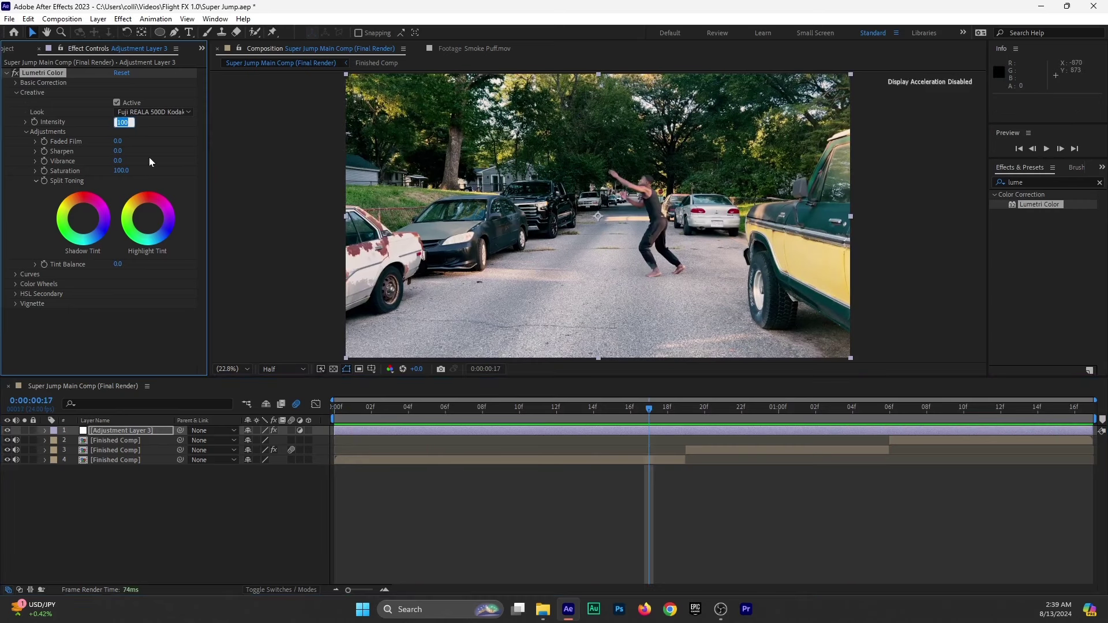
pyautogui.write('7')
pyautogui.click(154, 156)
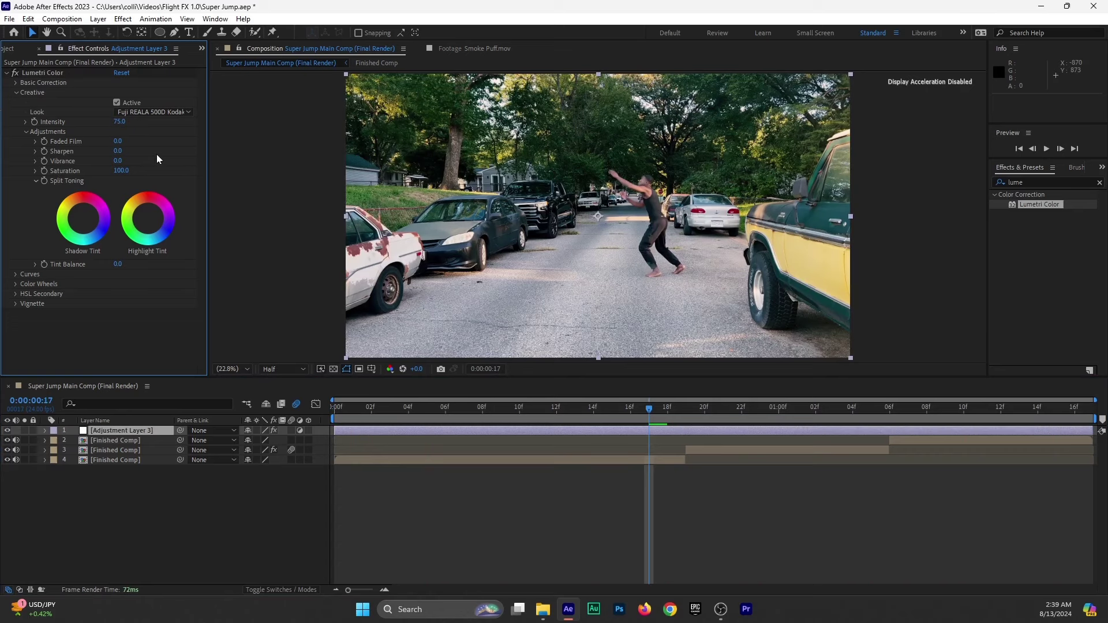
pyautogui.click(5, 73)
# Apply Noise to the adjustment layer at 10% amount.
pyautogui.click(1007, 181)
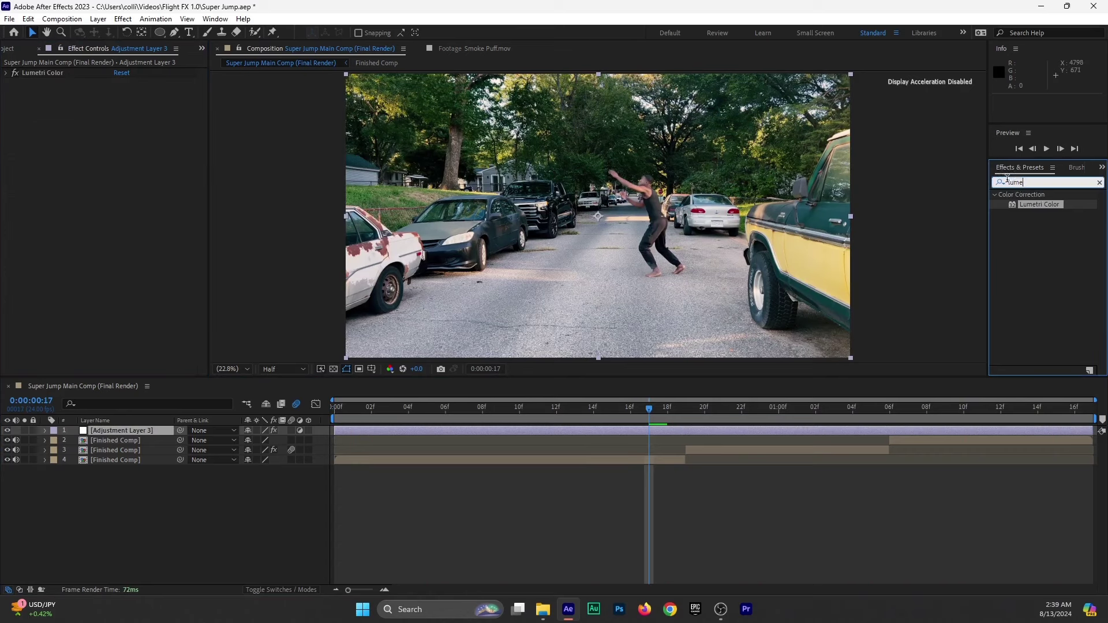
pyautogui.write('noise')
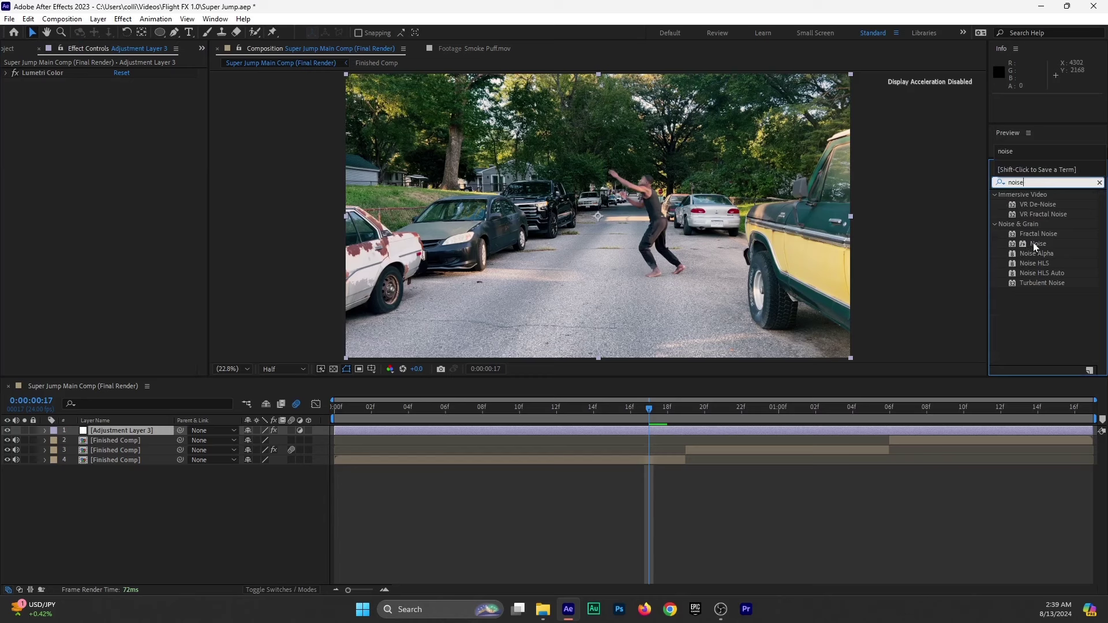
pyautogui.moveTo(1033, 243); pyautogui.dragTo(643, 430)
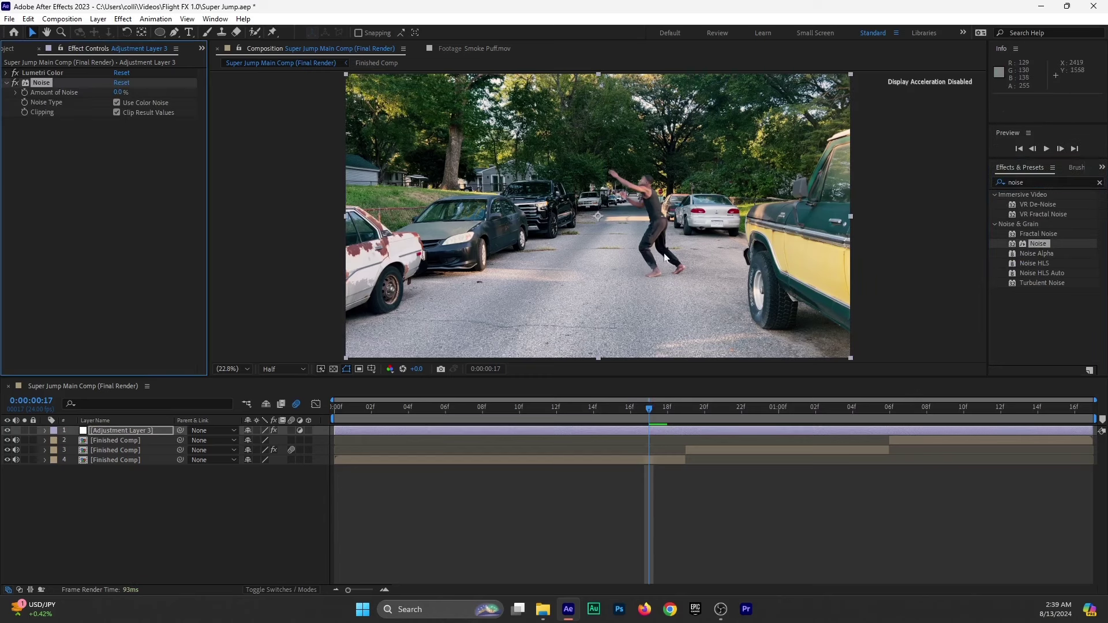
pyautogui.click(116, 92)
pyautogui.write('10')
pyautogui.press('Return')
# Switch the preview to Full resolution and zoom in on the parked cars.
pyautogui.scroll(3, 605, 223)
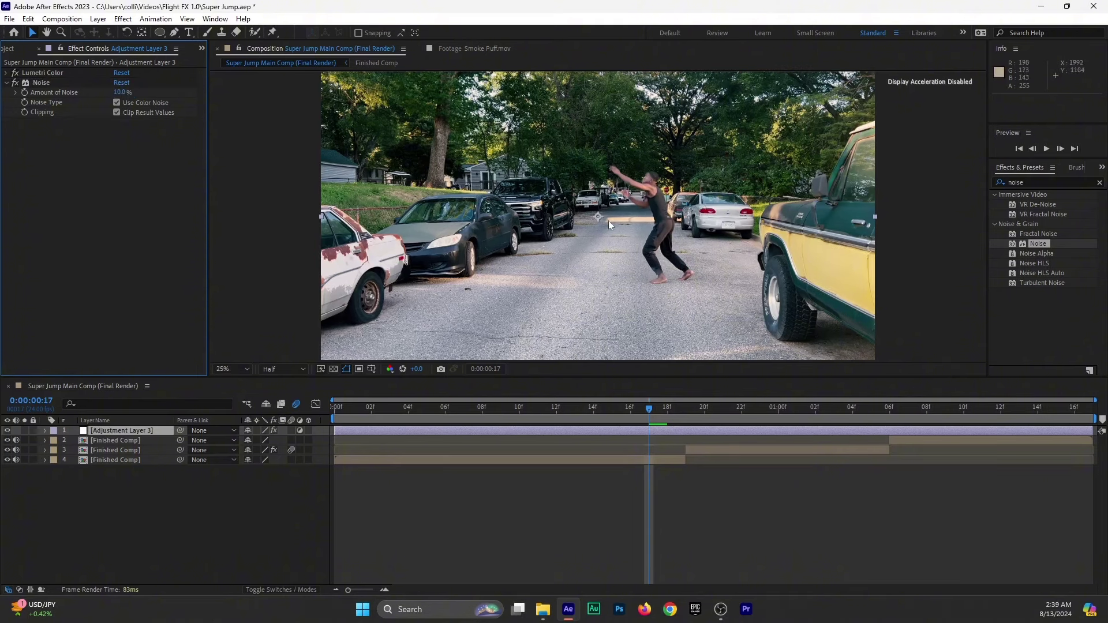
pyautogui.scroll(2, 383, 243)
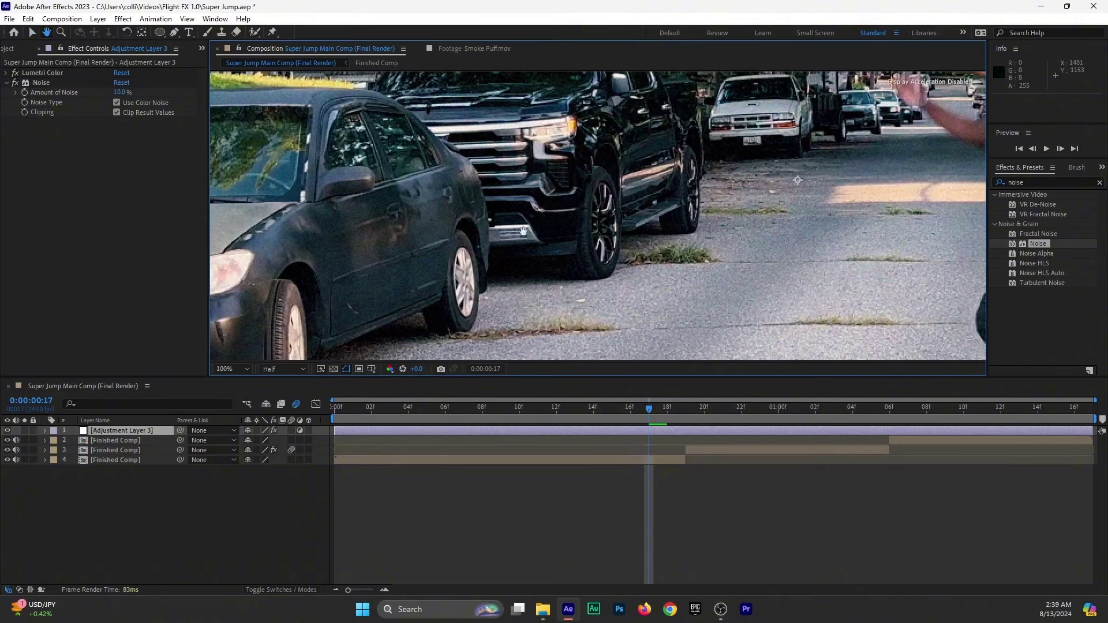
pyautogui.click(282, 369)
pyautogui.click(289, 384)
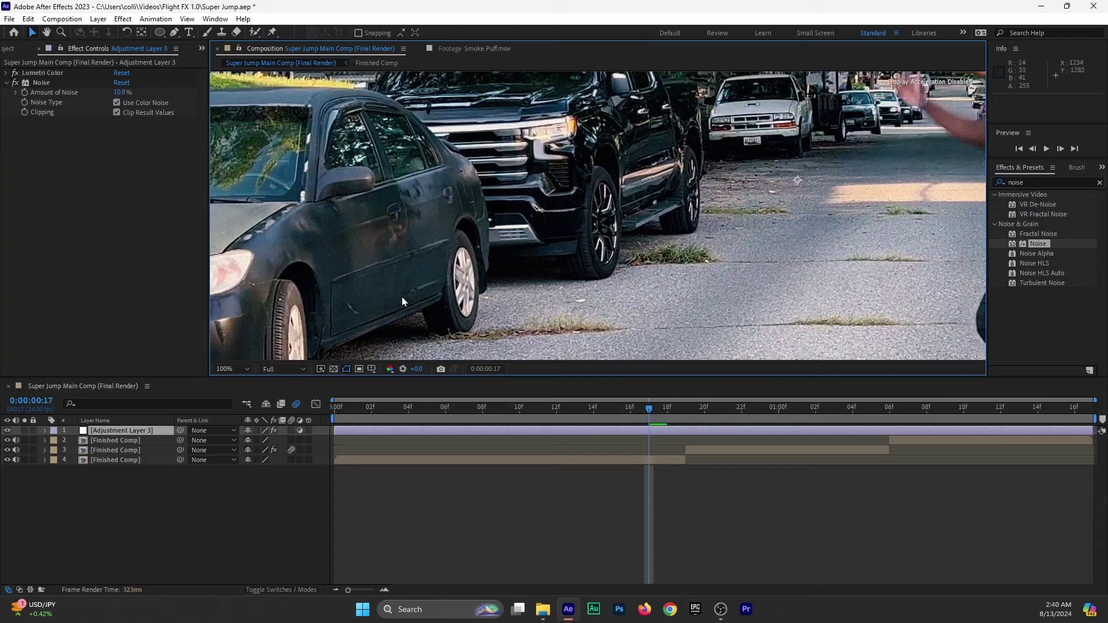
pyautogui.scroll(1, 289, 289)
pyautogui.moveTo(264, 262); pyautogui.dragTo(415, 246)
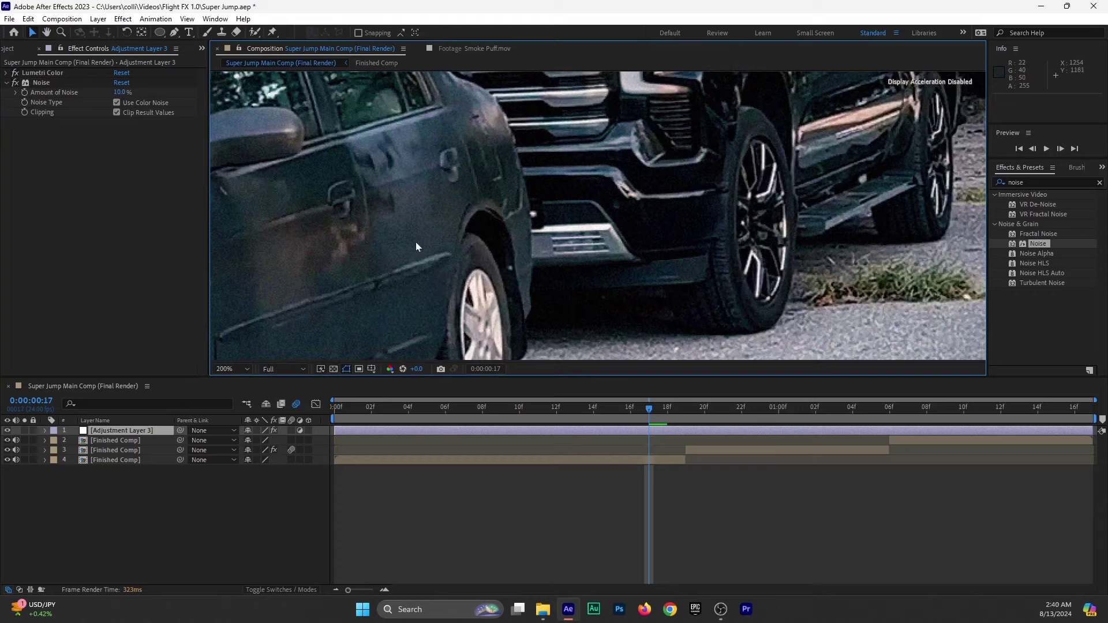
# Retune Amount of Noise, trying 72% and 2% before settling on 20%.
pyautogui.moveTo(115, 95); pyautogui.dragTo(362, 227)
pyautogui.scroll(-5, 530, 154)
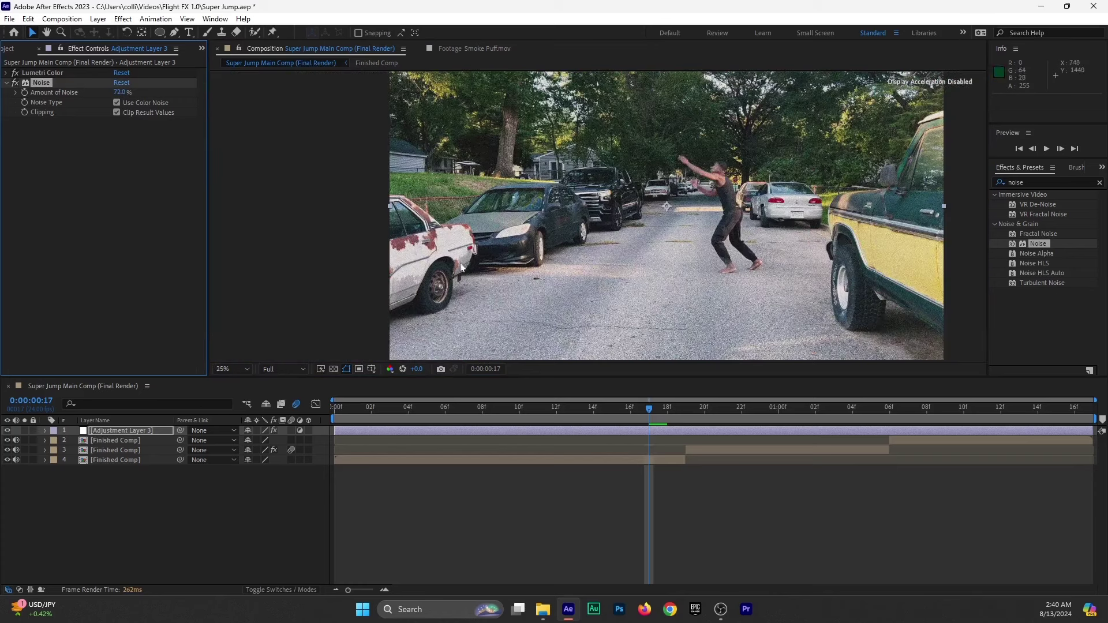
pyautogui.click(118, 93)
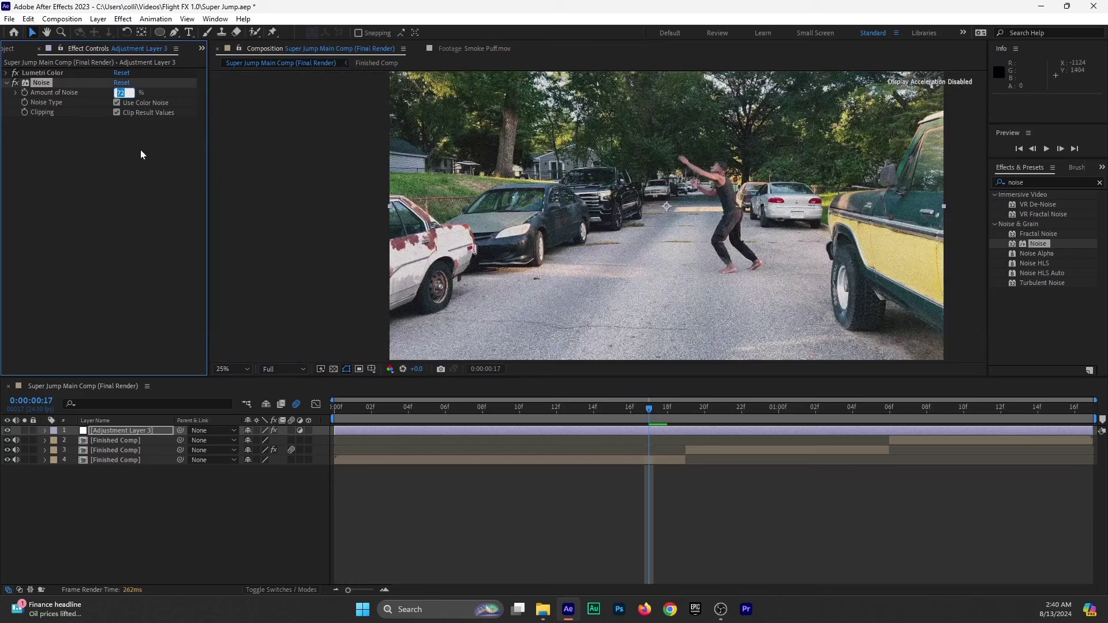
pyautogui.write('2')
pyautogui.press('Return')
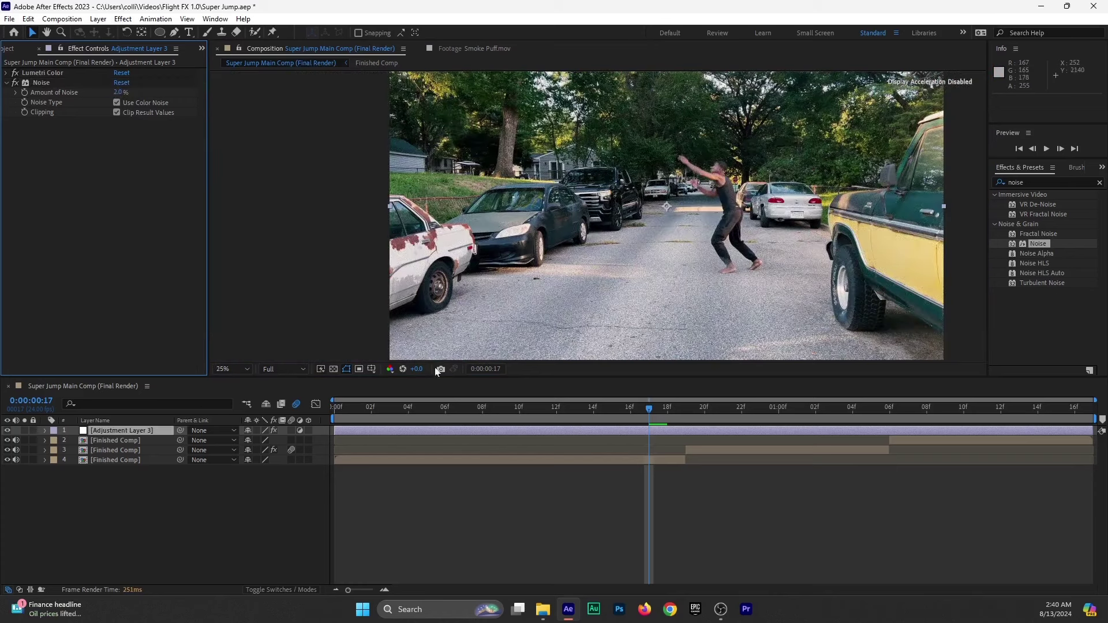
pyautogui.click(119, 93)
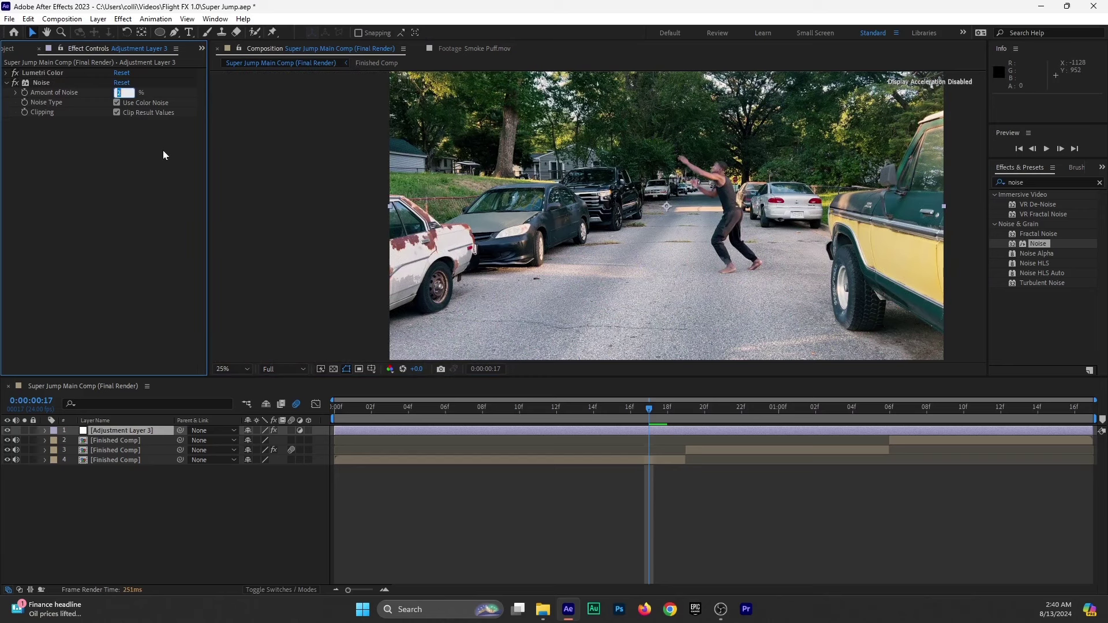
pyautogui.click(130, 230)
pyautogui.press('BackSpace')
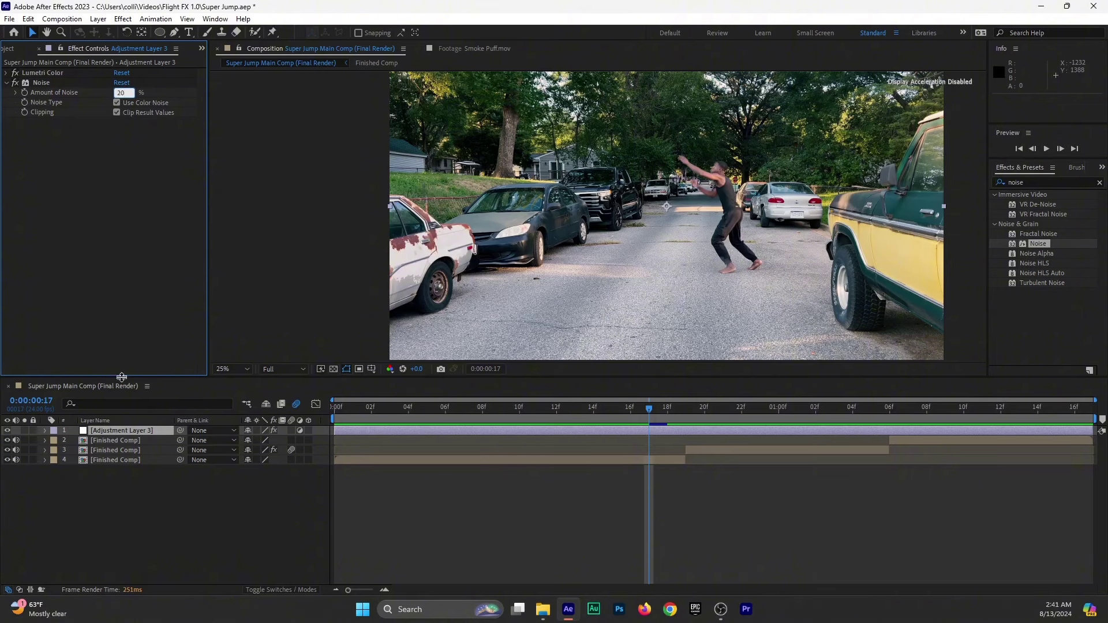
pyautogui.write('20')
pyautogui.click(110, 259)
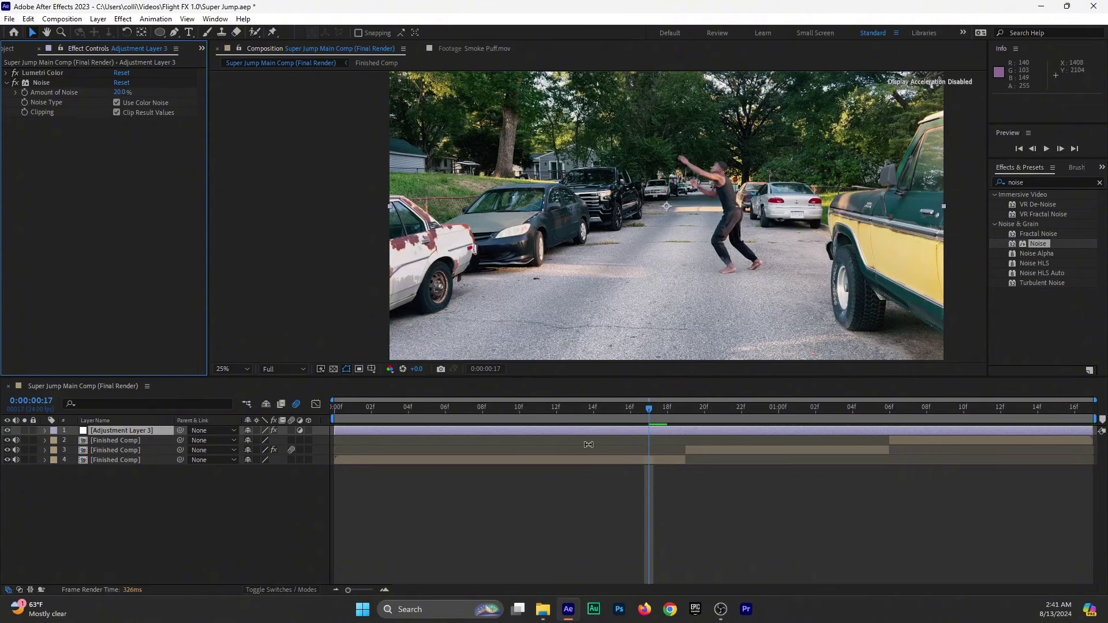
# Set the viewer zoom to Fit and deselect the adjustment layer.
pyautogui.moveTo(587, 409); pyautogui.dragTo(575, 469)
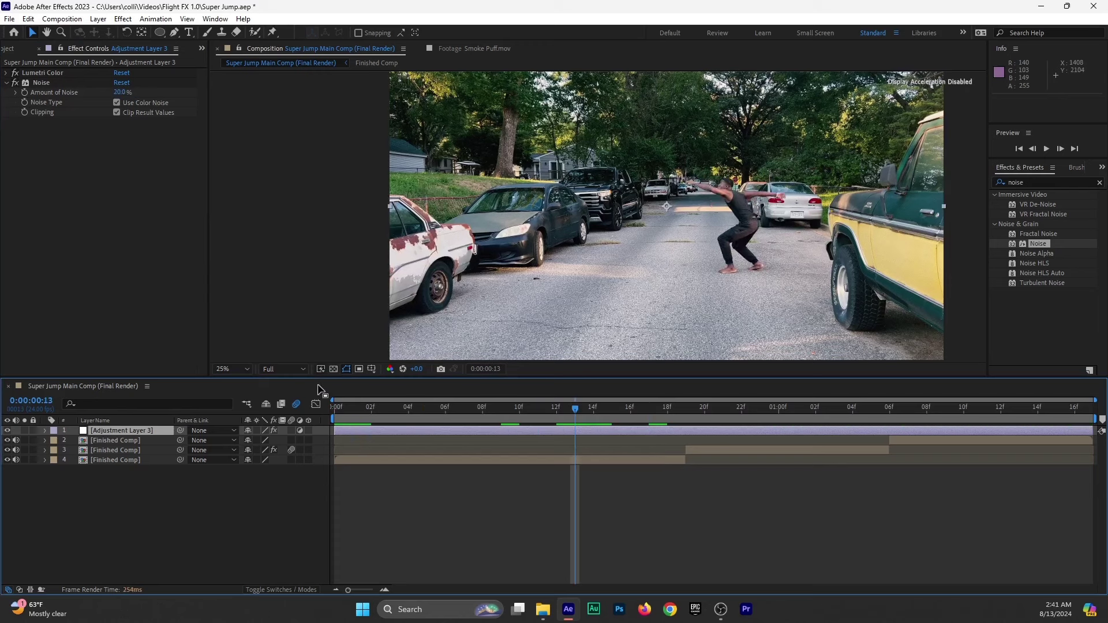
pyautogui.click(236, 370)
pyautogui.click(260, 397)
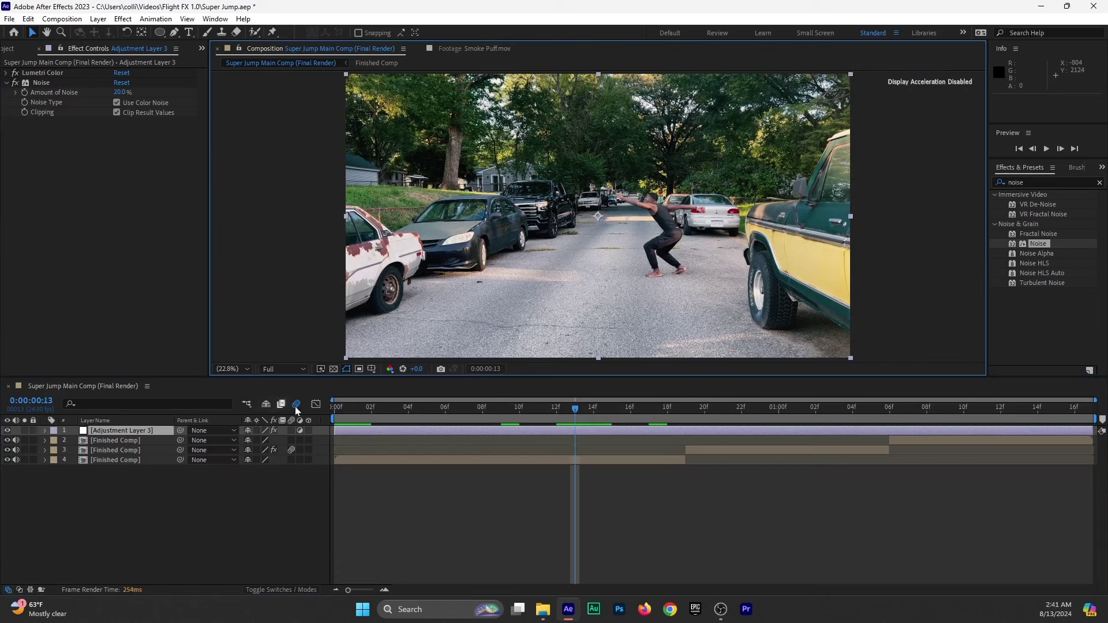
pyautogui.click(475, 527)
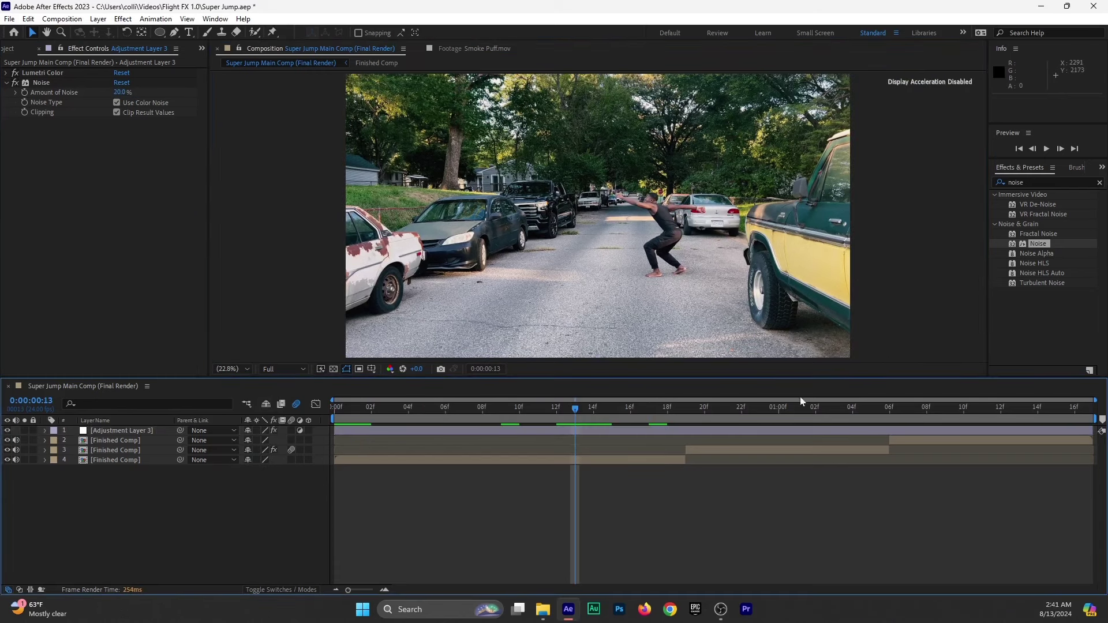
# Create a pure black solid layer named Border.
pyautogui.rightClick(237, 525)
pyautogui.moveTo(346, 376)
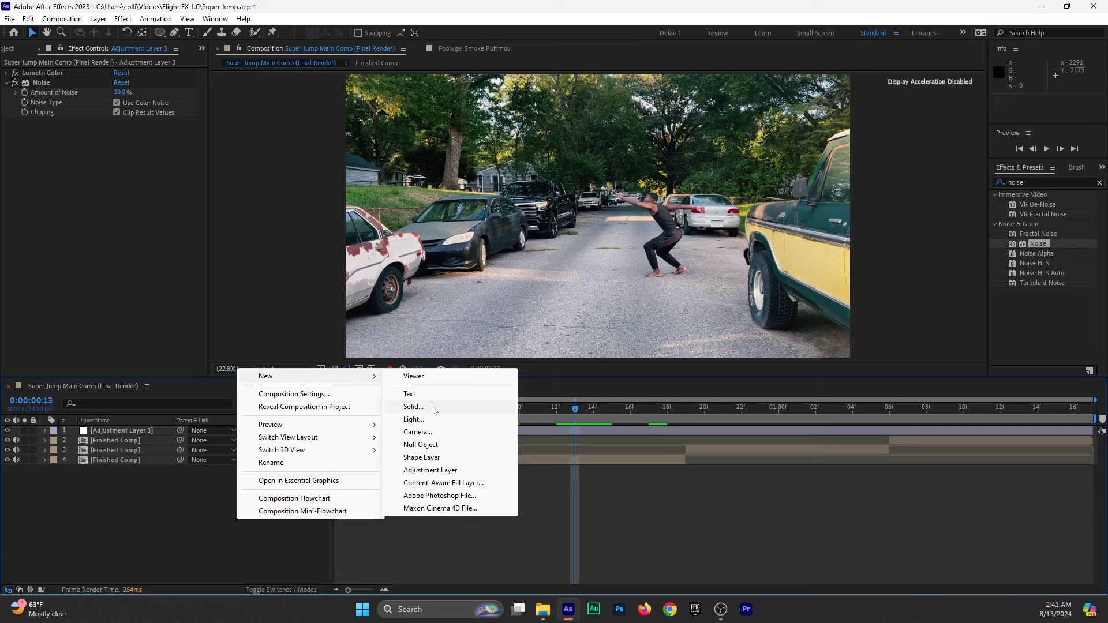
pyautogui.click(413, 407)
pyautogui.click(222, 333)
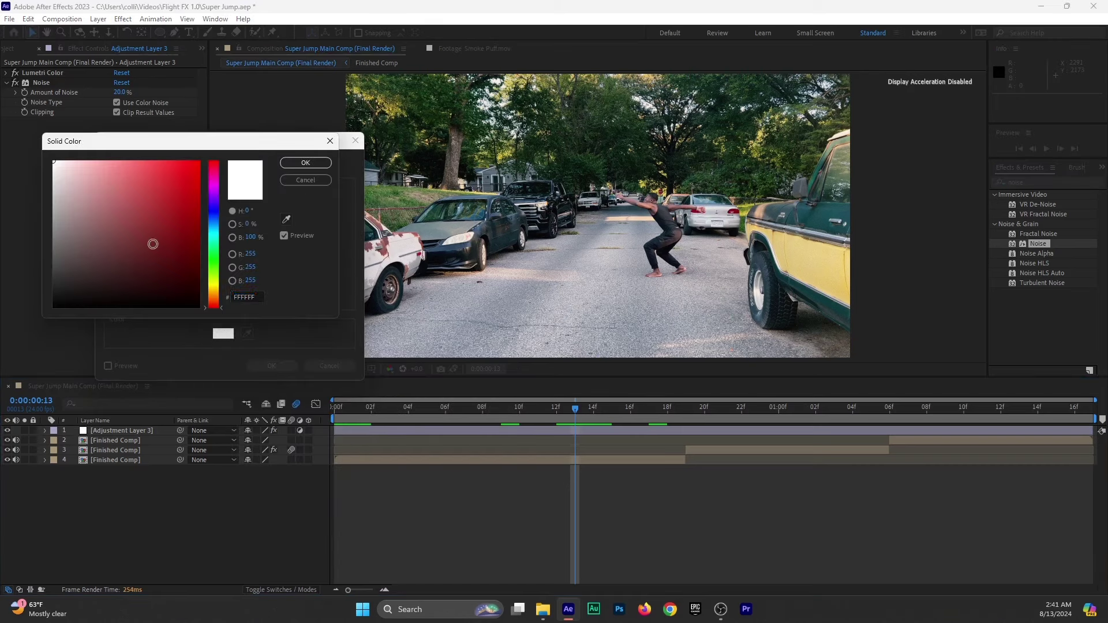
pyautogui.moveTo(153, 244); pyautogui.dragTo(298, 426)
pyautogui.click(305, 162)
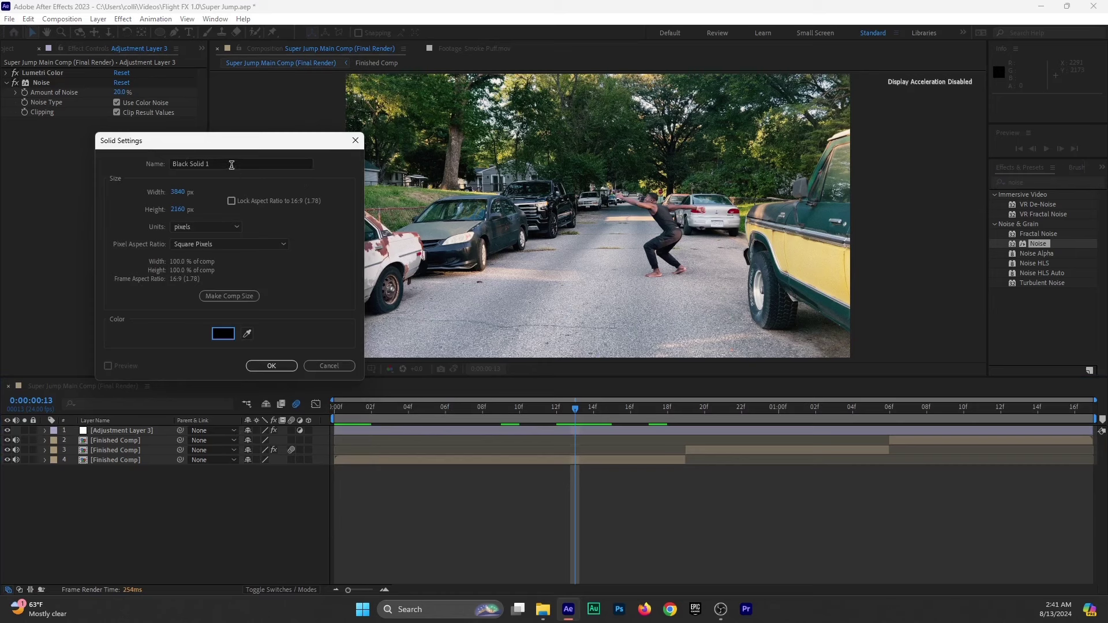
pyautogui.click(231, 165)
pyautogui.write('Border')
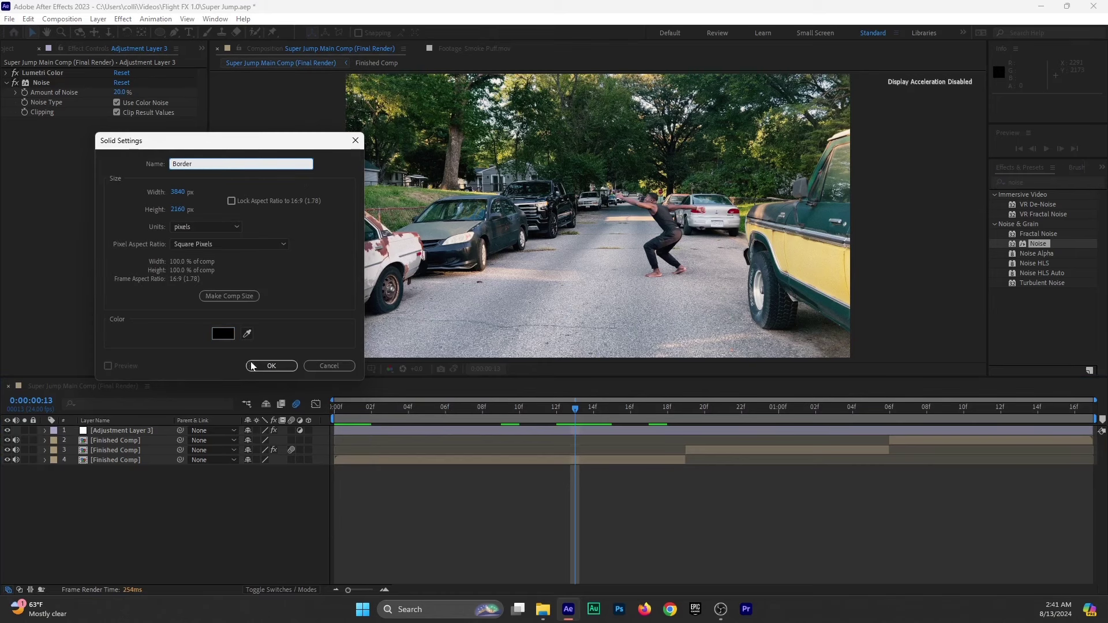
pyautogui.click(252, 366)
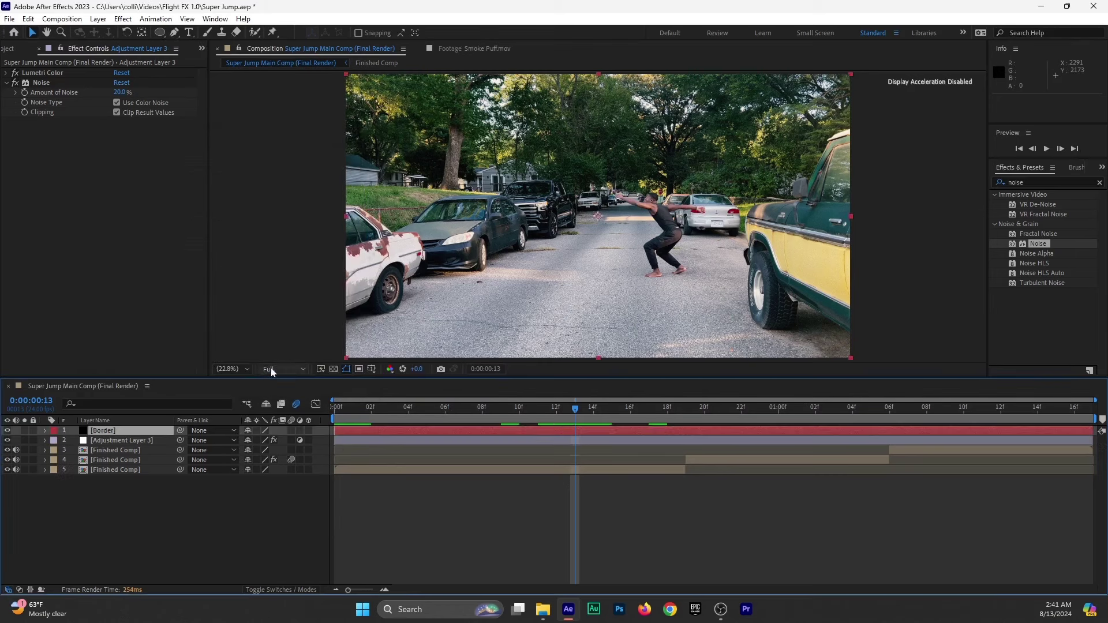
pyautogui.click(161, 36)
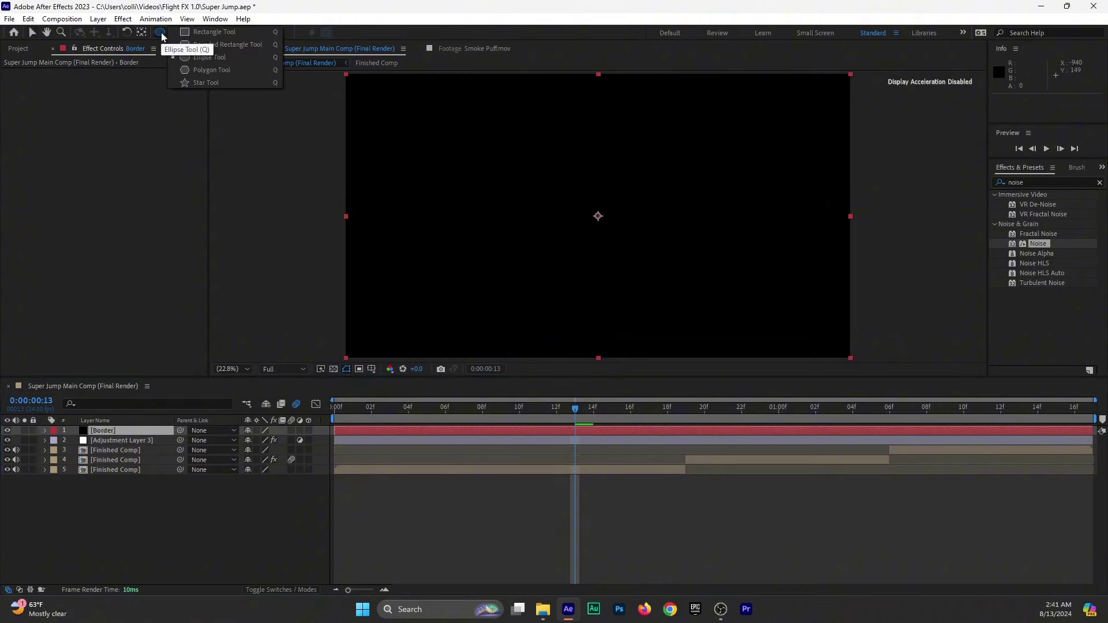
# Draw a wide rectangle mask across the middle of the Border solid.
pyautogui.click(212, 32)
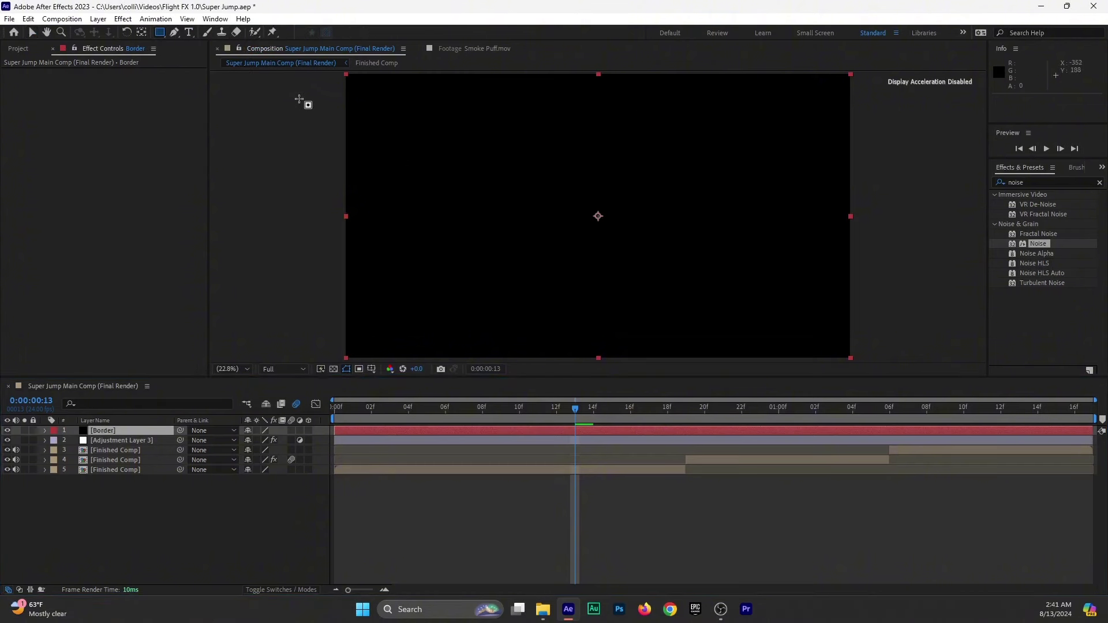
pyautogui.moveTo(299, 100); pyautogui.dragTo(949, 323)
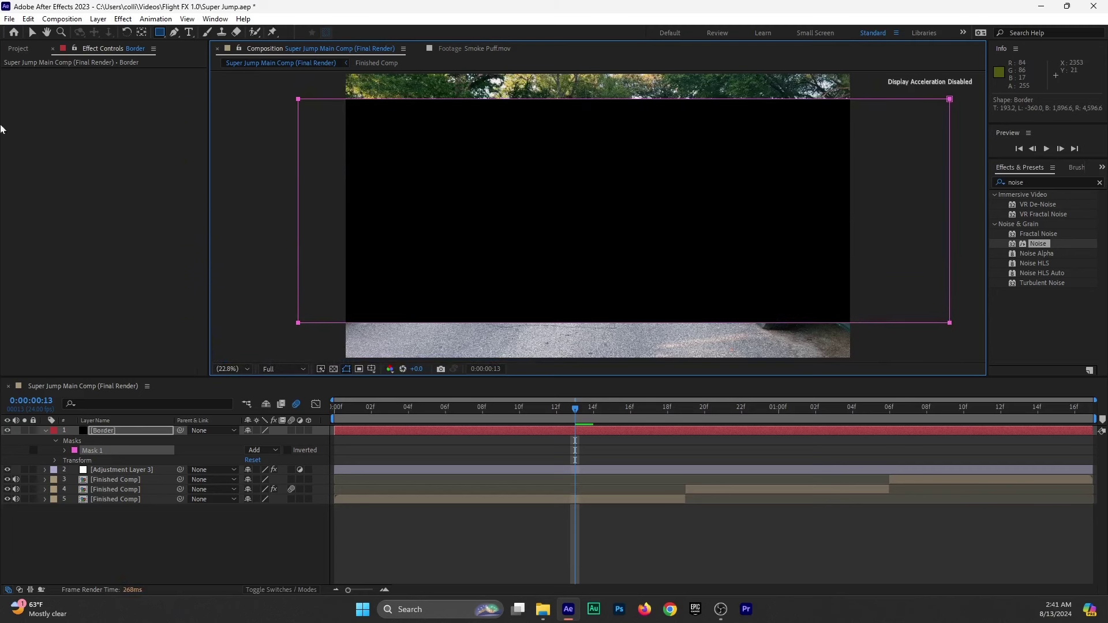
pyautogui.click(32, 34)
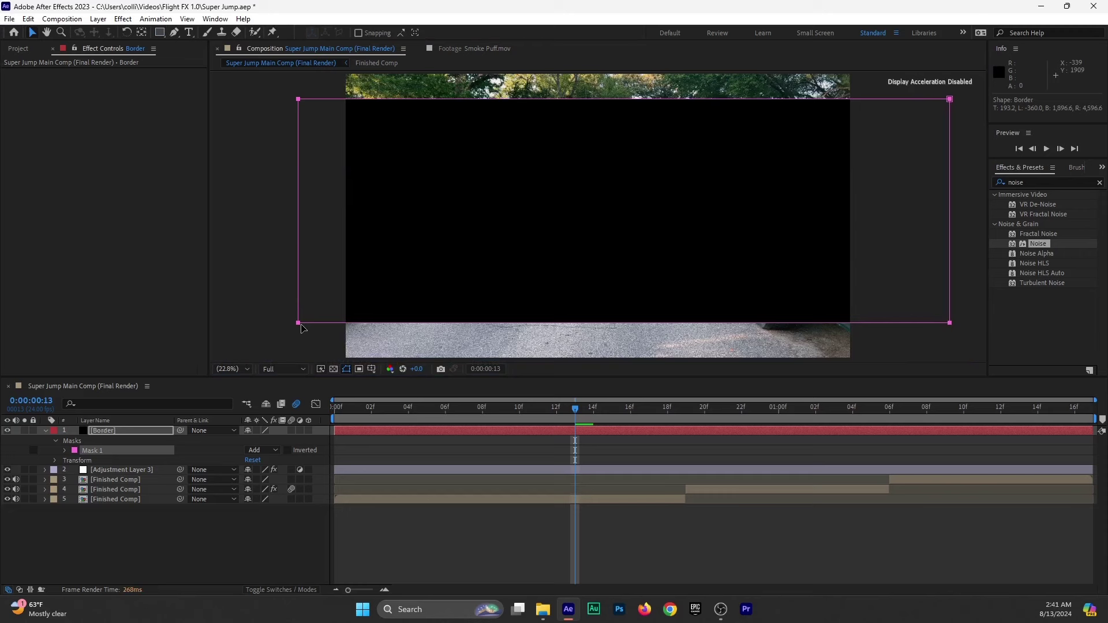
pyautogui.moveTo(296, 326); pyautogui.dragTo(292, 337)
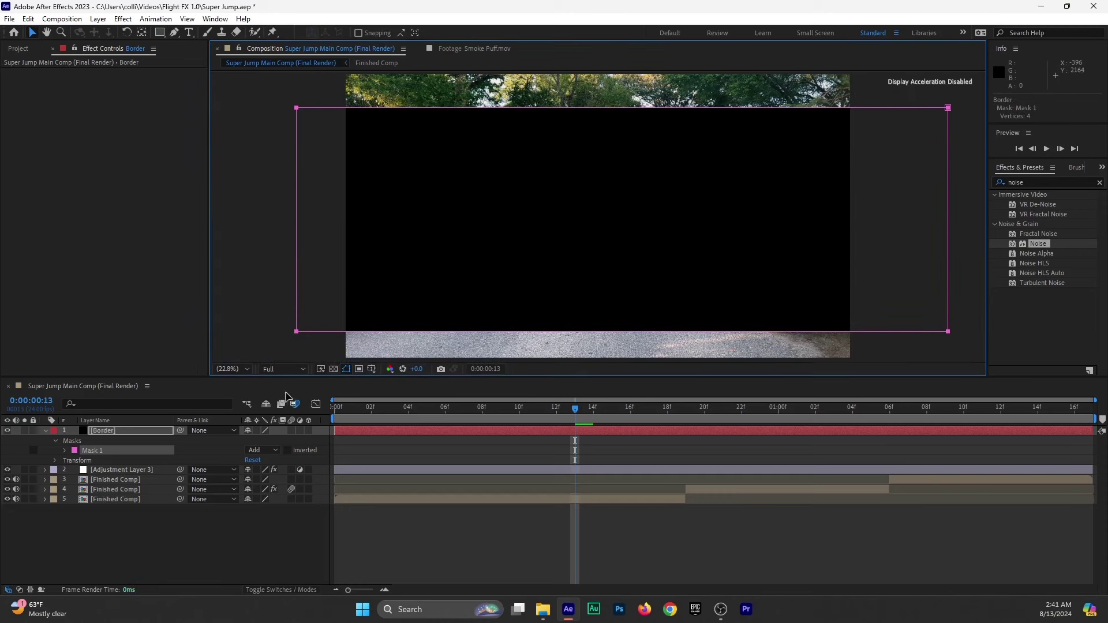
# Set the Border mask mode to Subtract and return to the first frame.
pyautogui.click(266, 450)
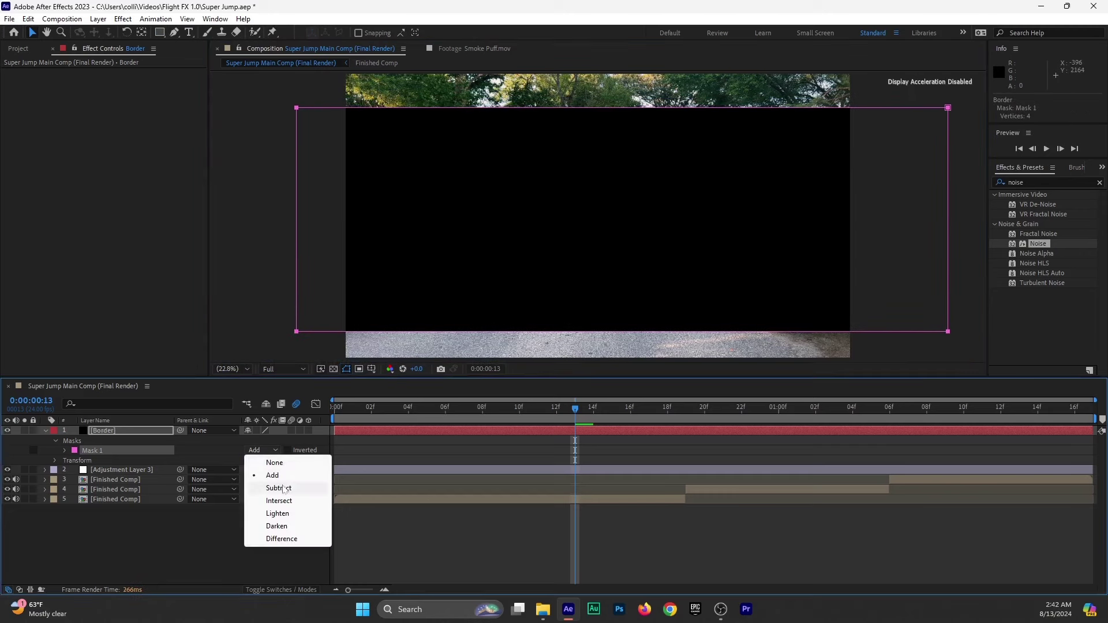
pyautogui.click(272, 488)
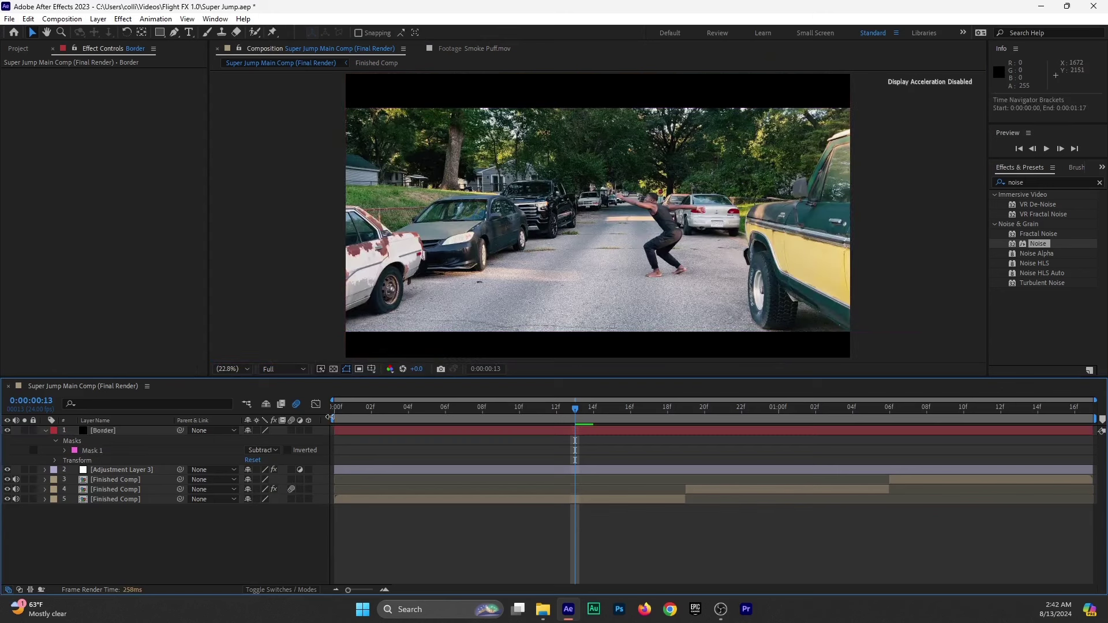
pyautogui.click(334, 409)
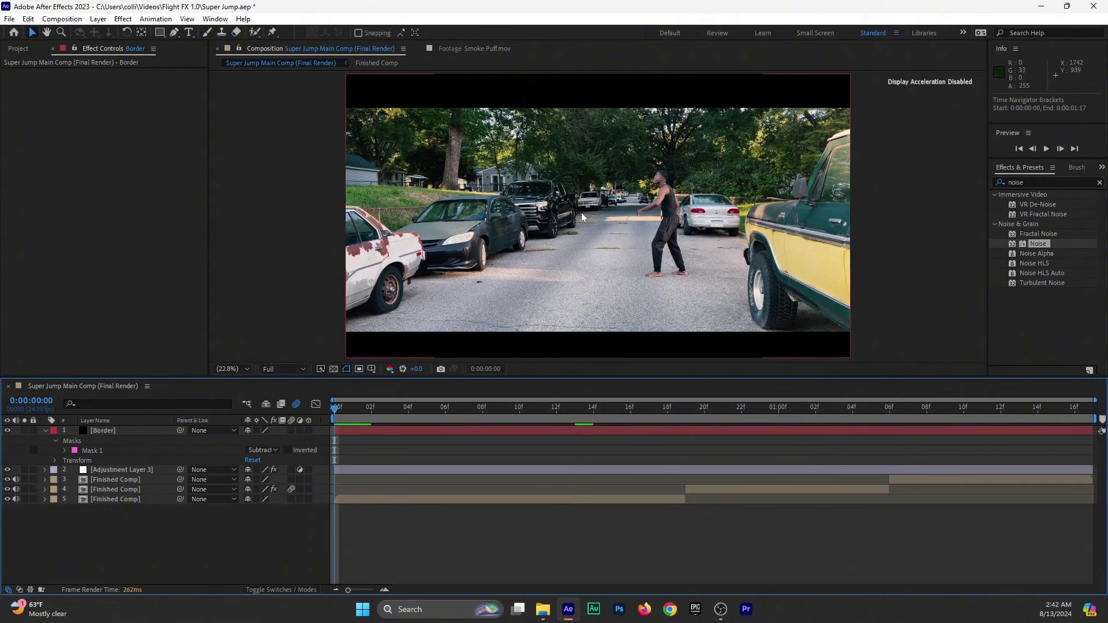
pyautogui.click(46, 431)
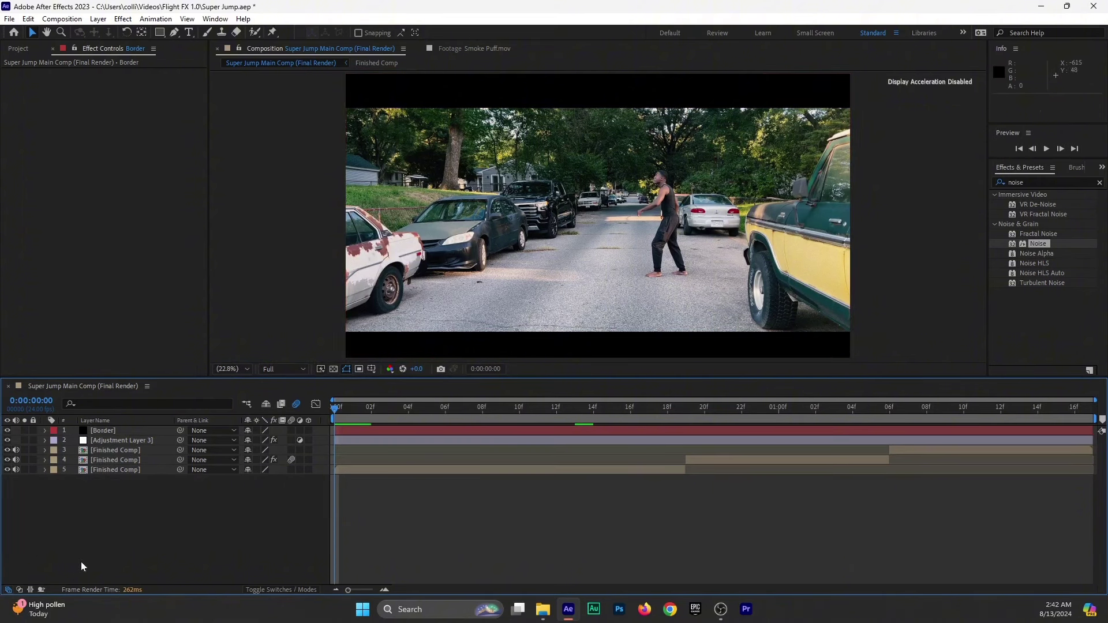
# Add the Final Render comp to the Render Queue and delete the old completed item.
pyautogui.click(8, 19)
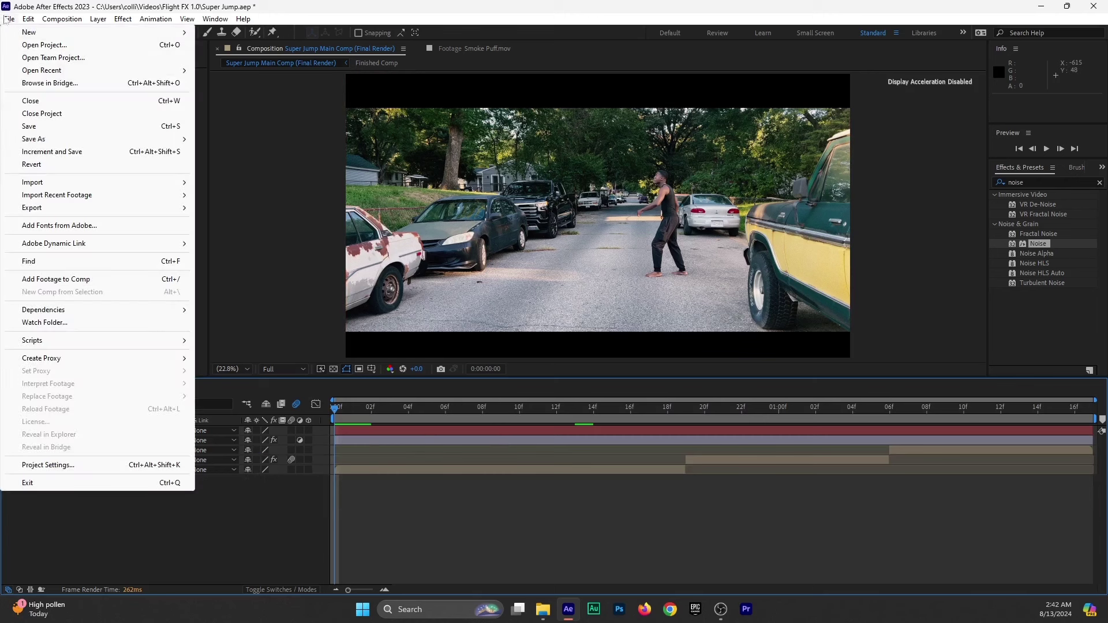
pyautogui.moveTo(73, 208)
pyautogui.click(280, 224)
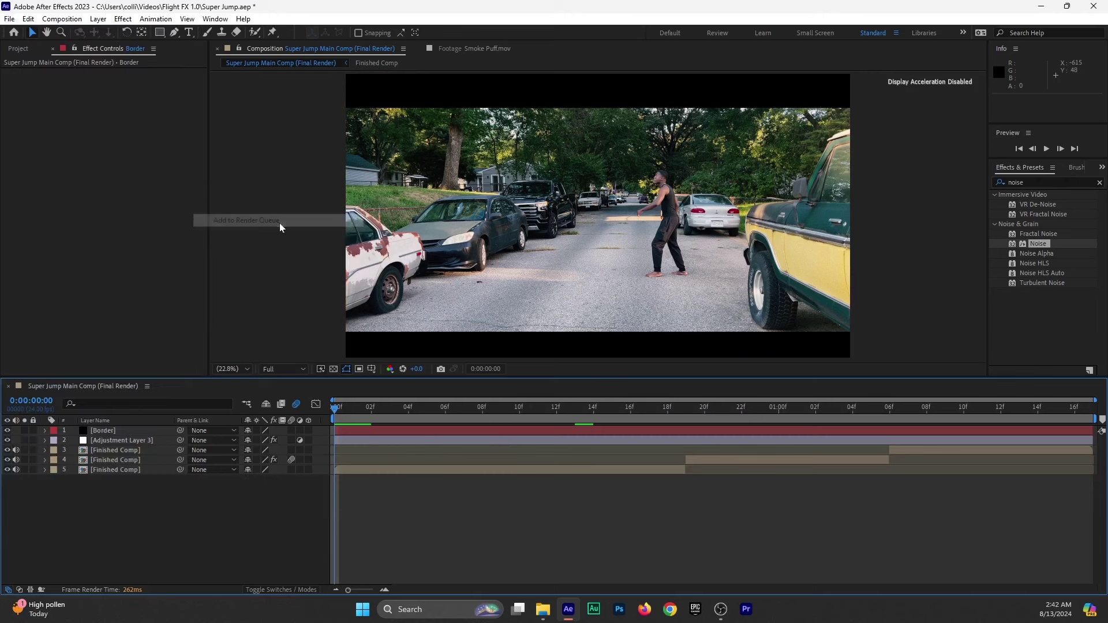
pyautogui.click(88, 441)
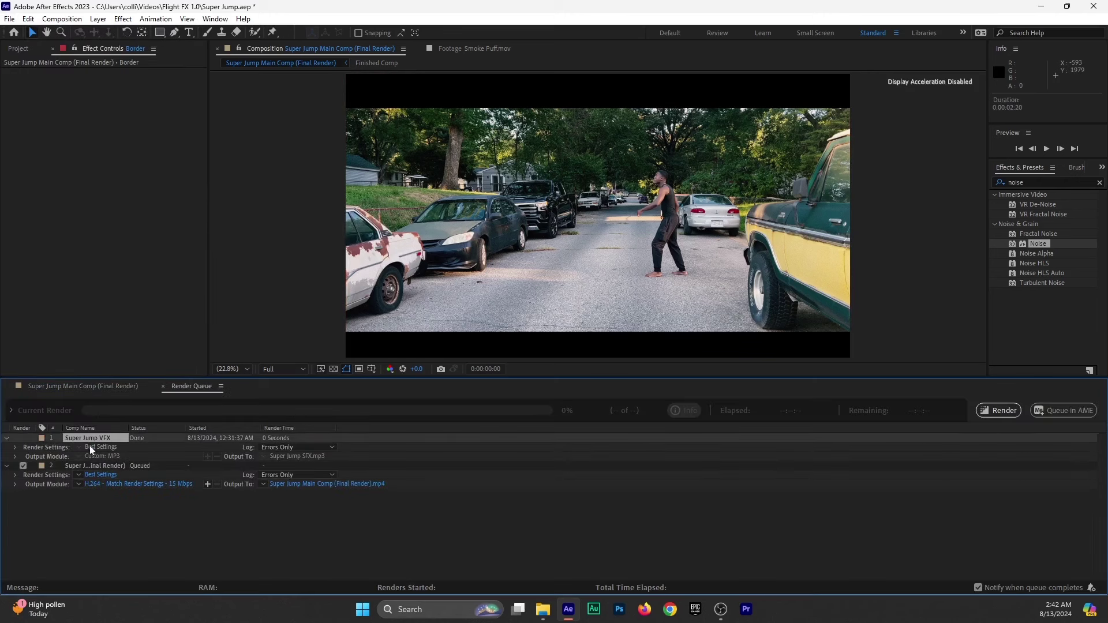
pyautogui.press('Delete')
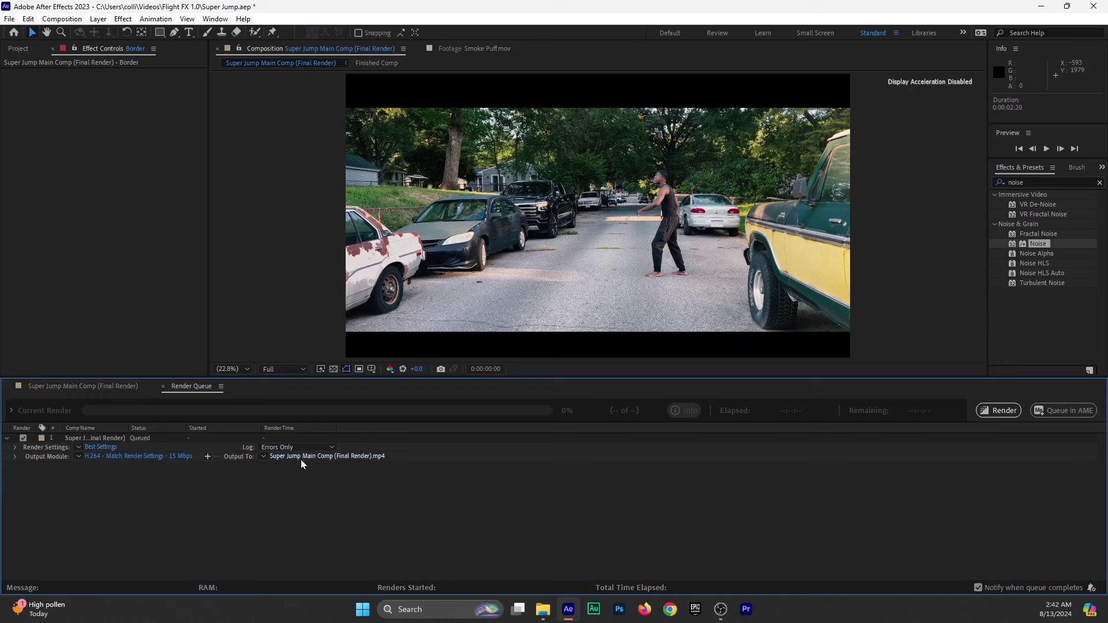
# Save the output movie to the Videos folder and start the render.
pyautogui.click(279, 459)
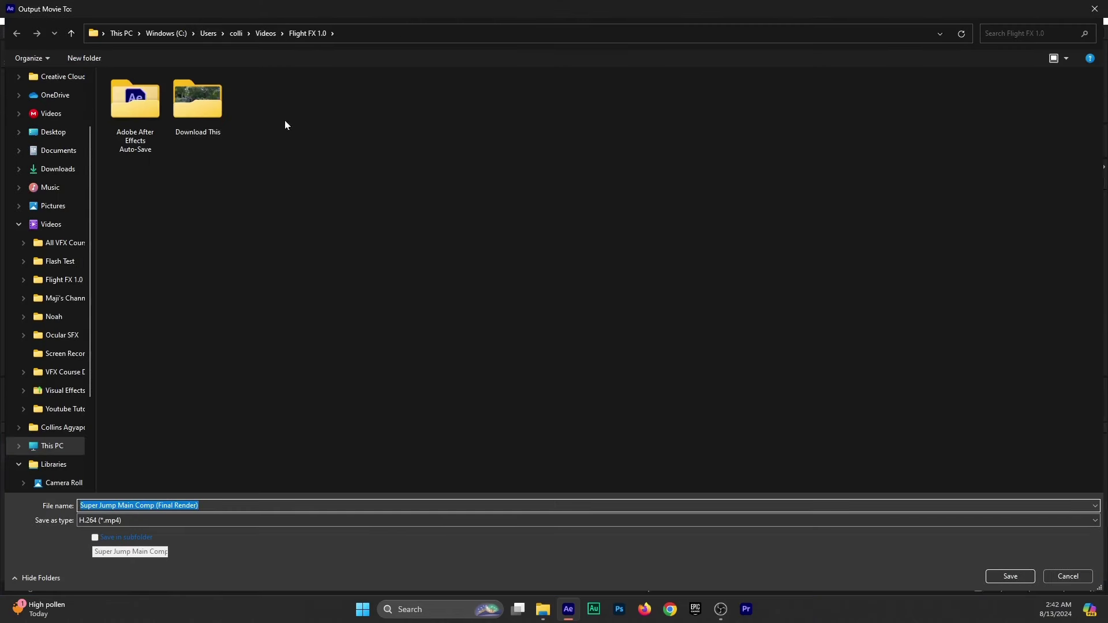
pyautogui.click(266, 33)
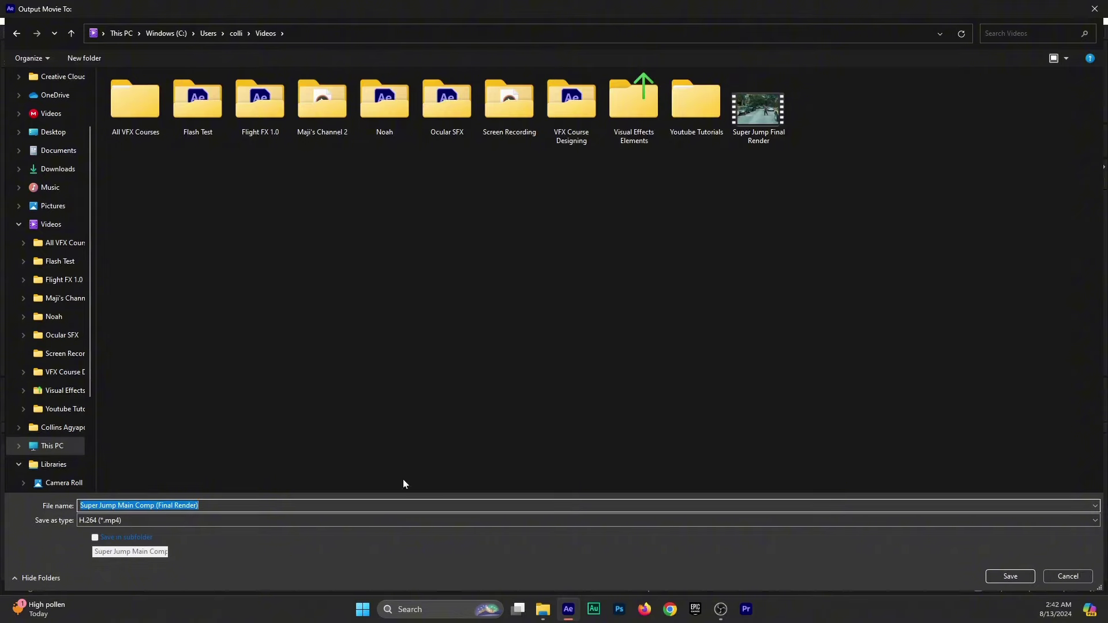
pyautogui.click(1016, 578)
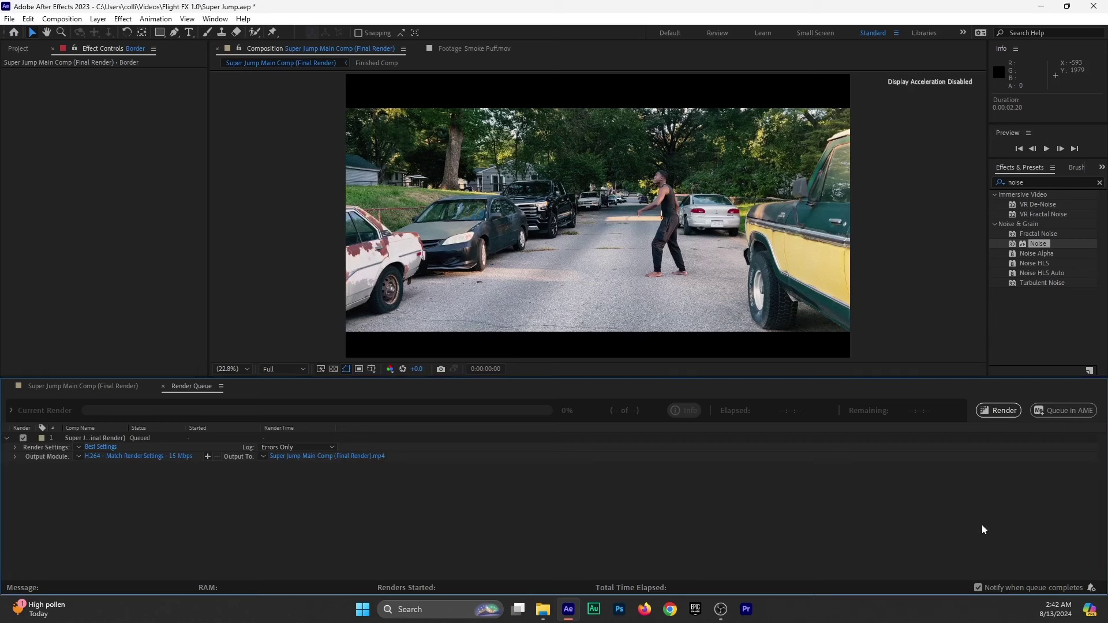
pyautogui.click(1007, 407)
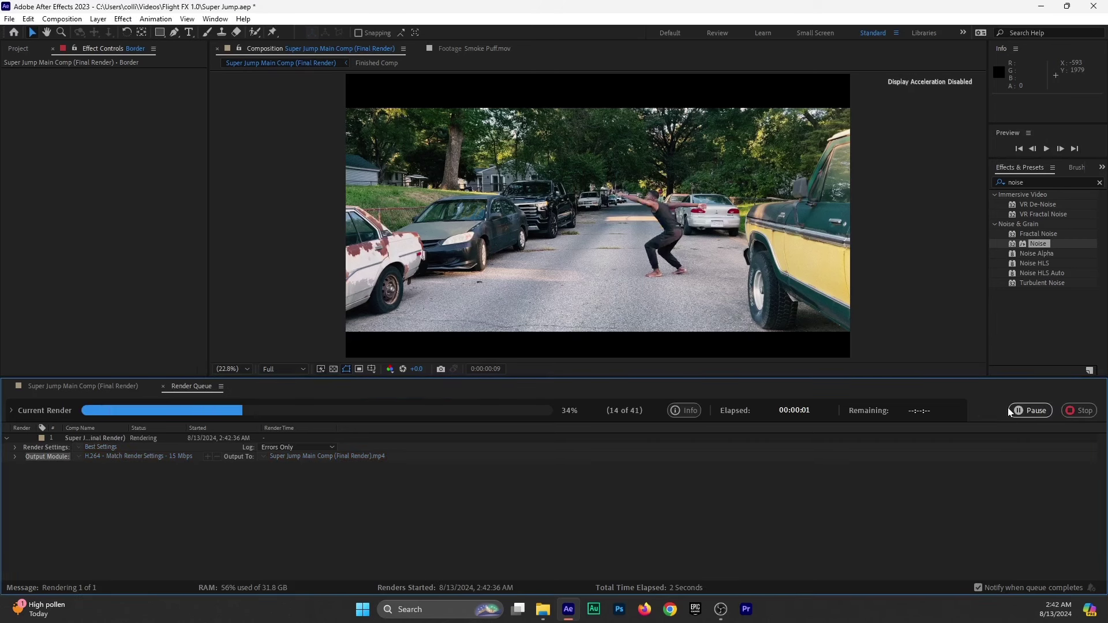